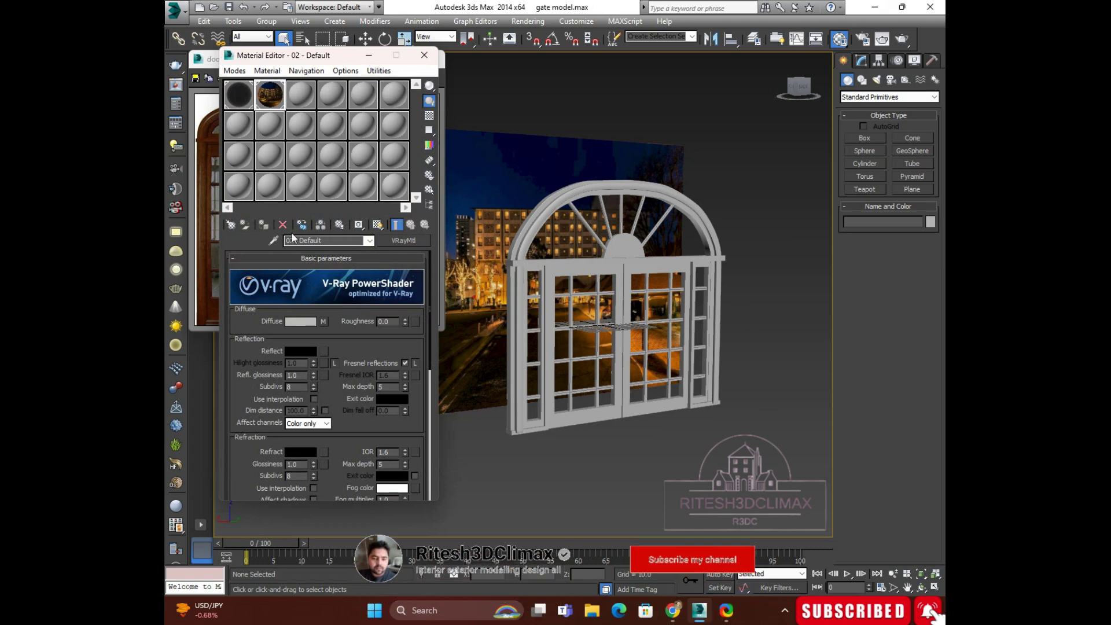
Step: Activate the unused third material slot, 03 - Default, and reveal the wooden door reference photo
left_click(301, 98)
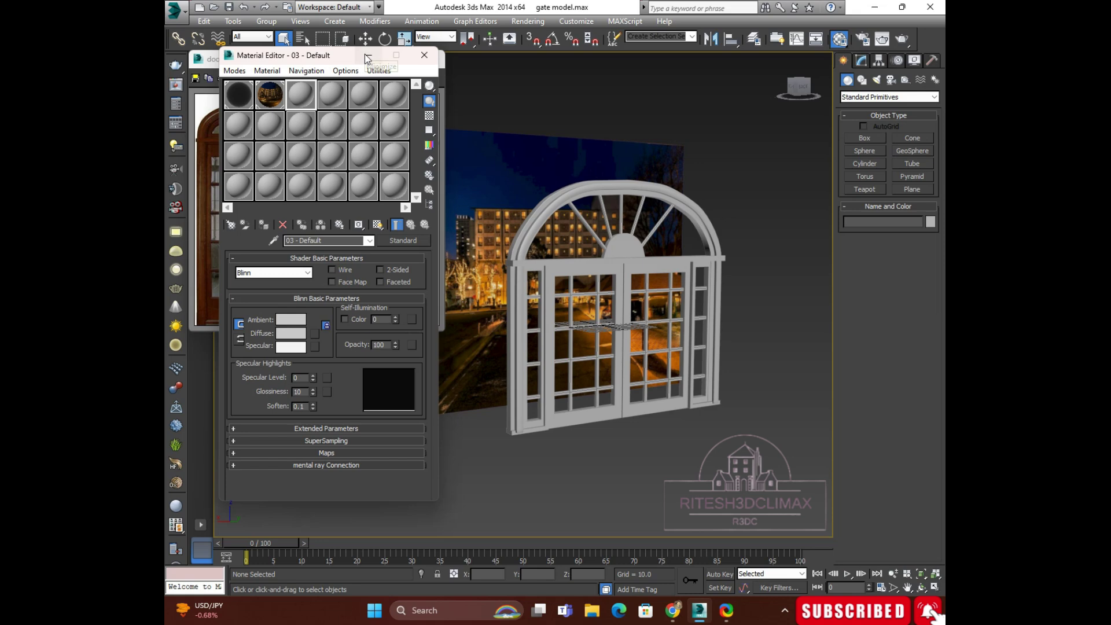
left_click_drag(339, 58, 344, 196)
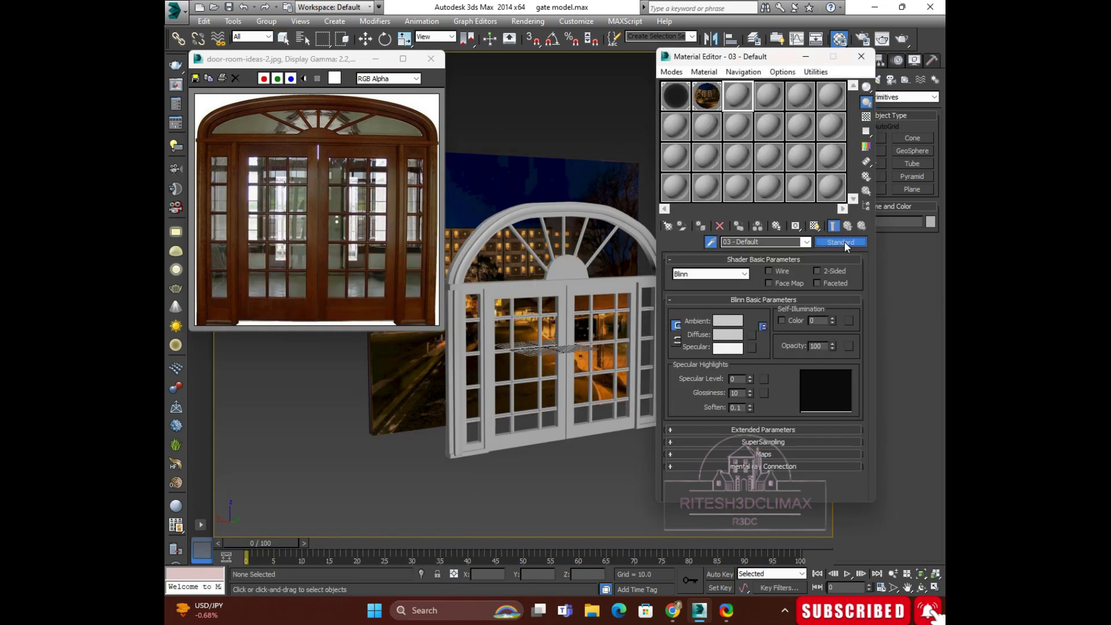
Step: Convert 03 - Default to an Architectural material and bring up its diffuse map choices
left_click(845, 241)
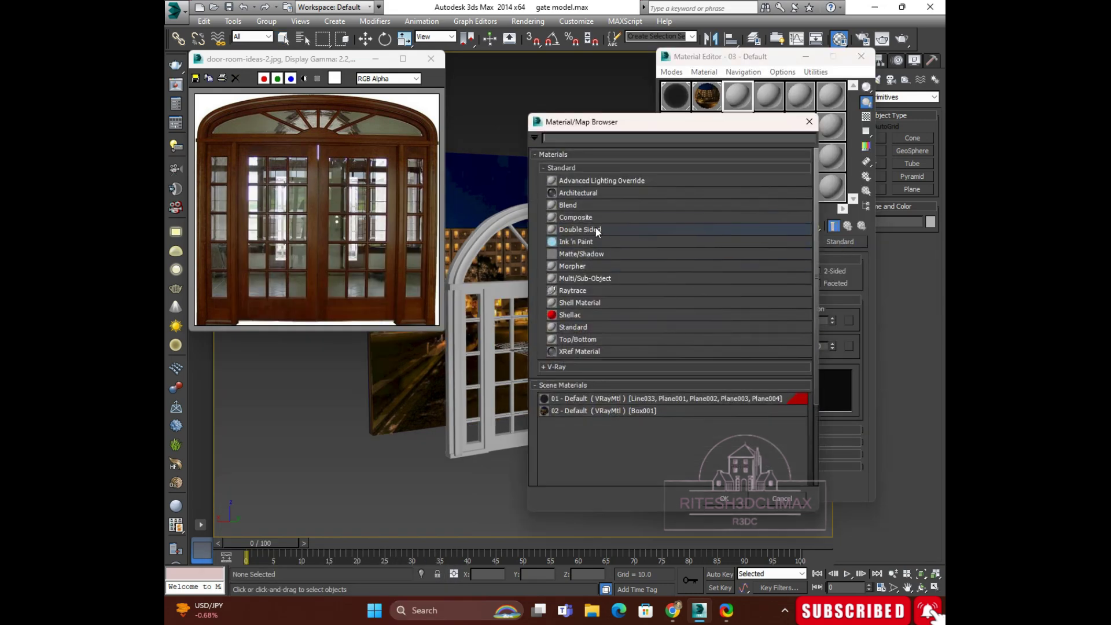
left_click(578, 195)
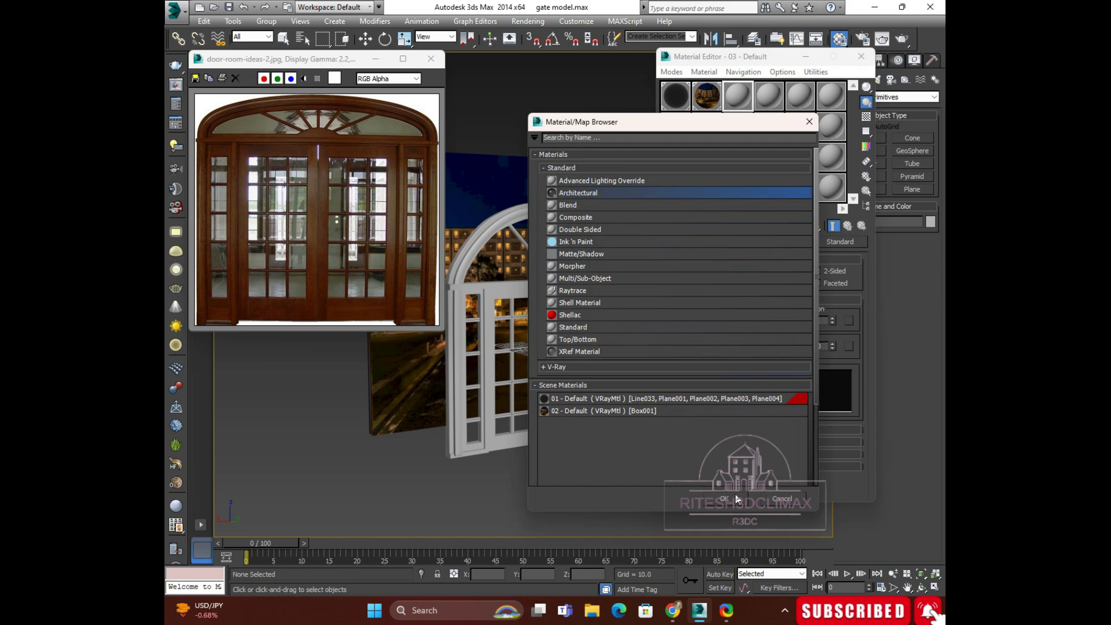
double_click(576, 190)
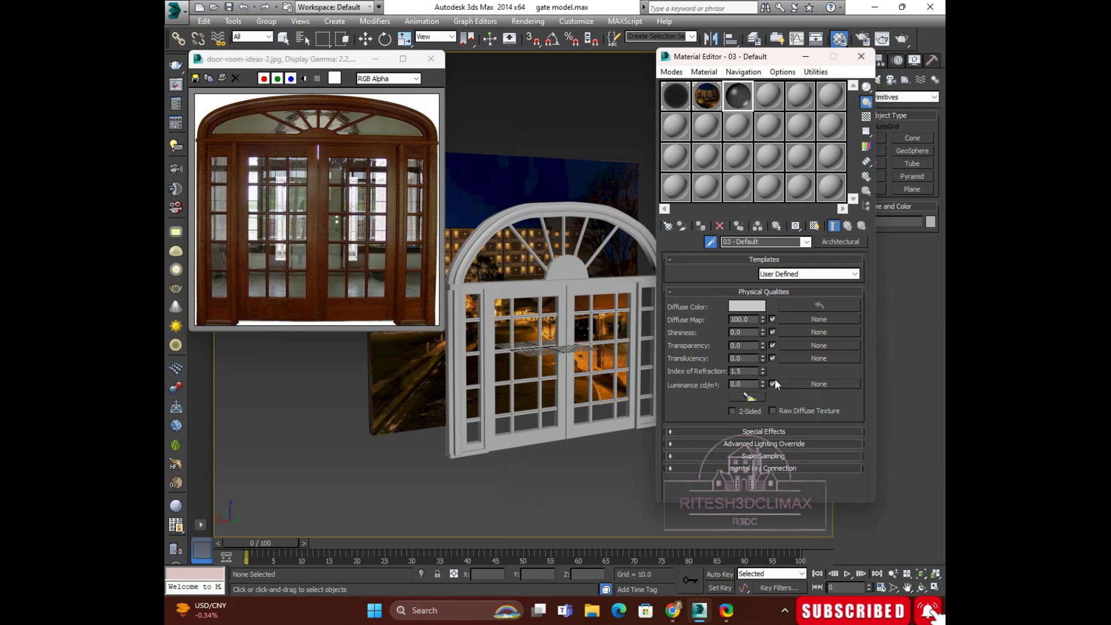
left_click(815, 321)
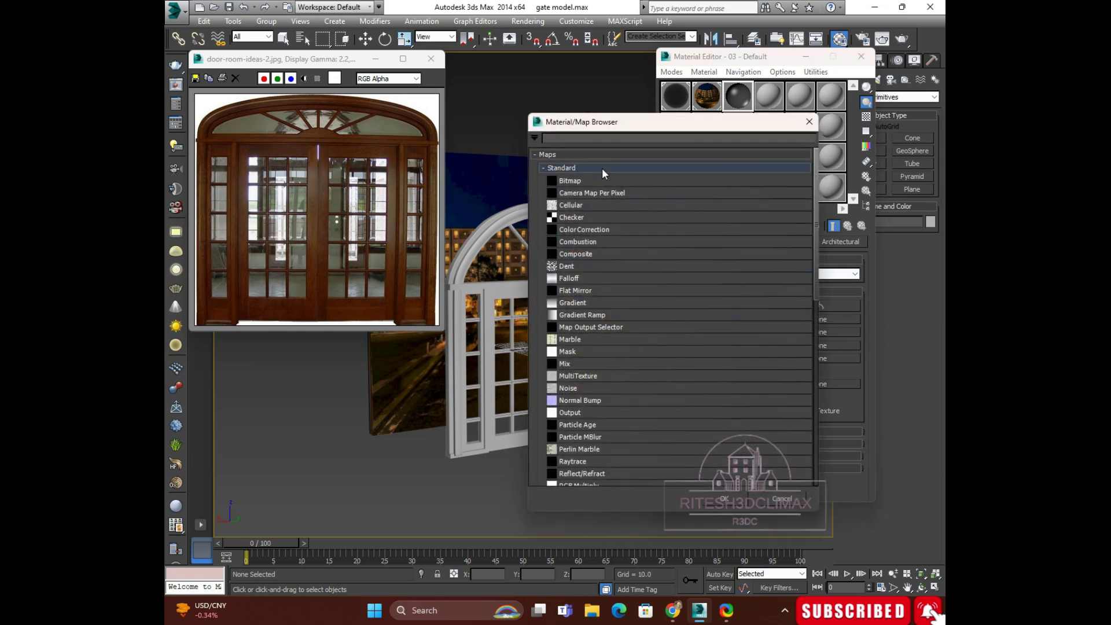
Step: Load the brown wood image from Local Disk (E:) > dining room as a Bitmap diffuse map
left_click(581, 181)
left_click(726, 500)
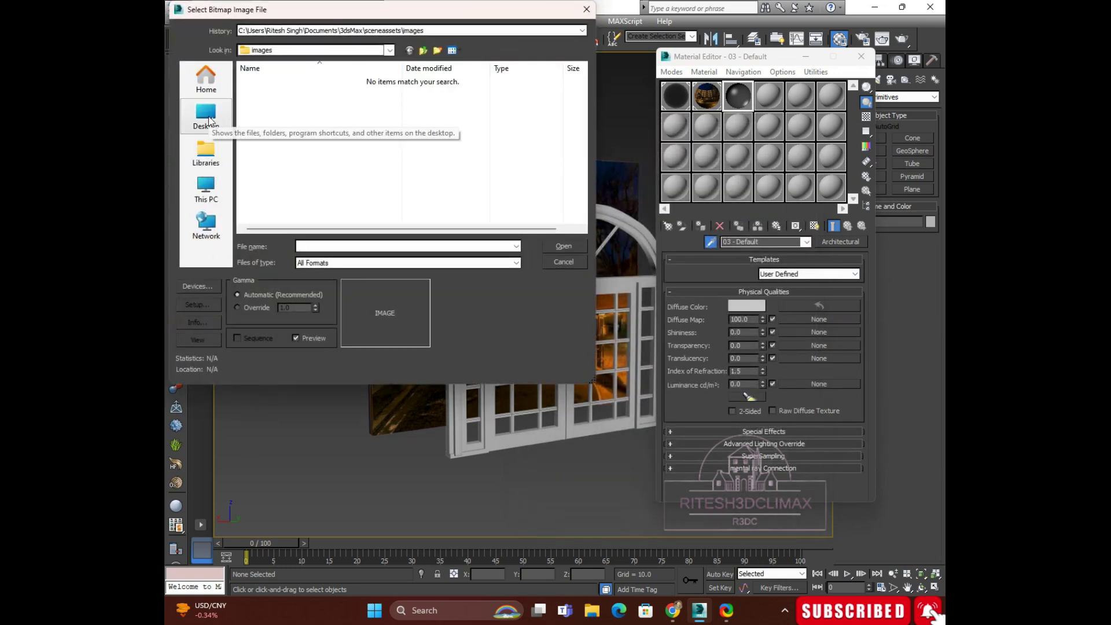
left_click(207, 119)
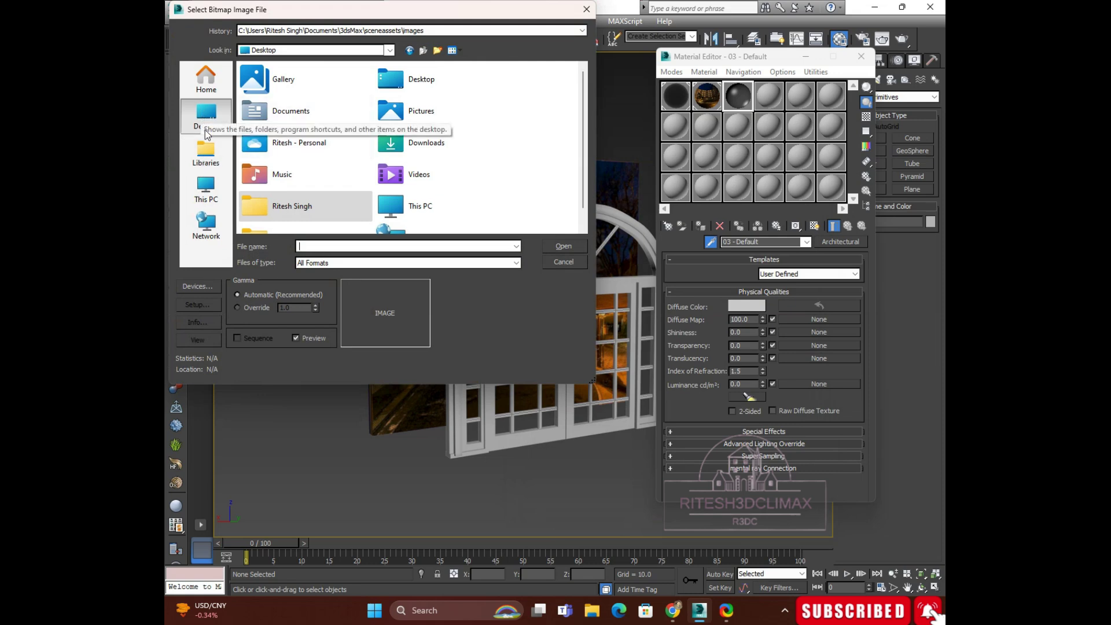
left_click(208, 194)
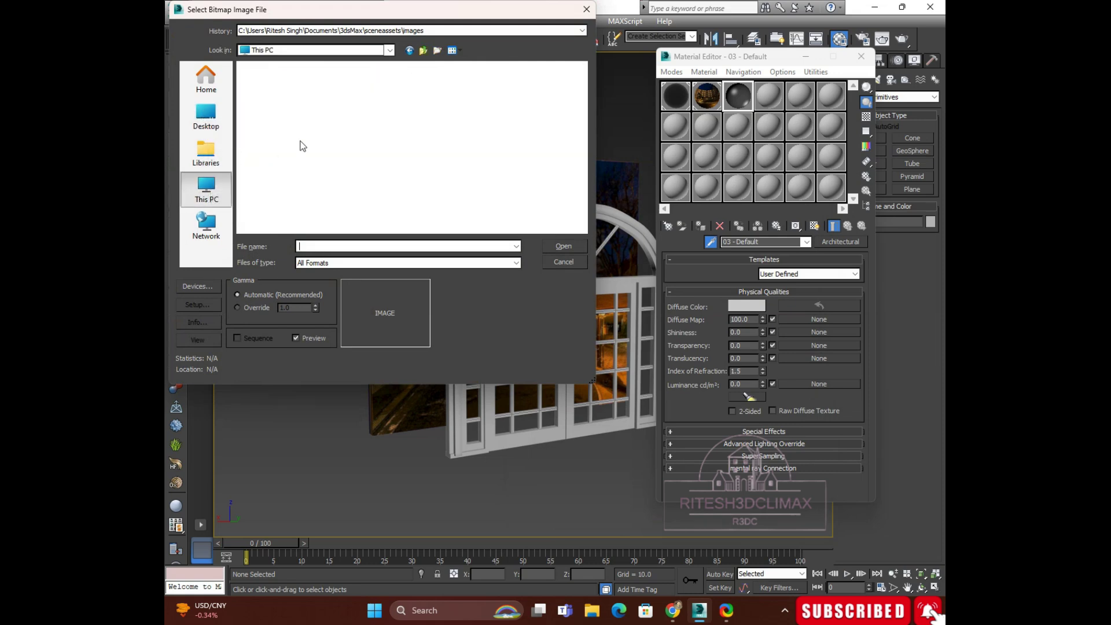
double_click(436, 92)
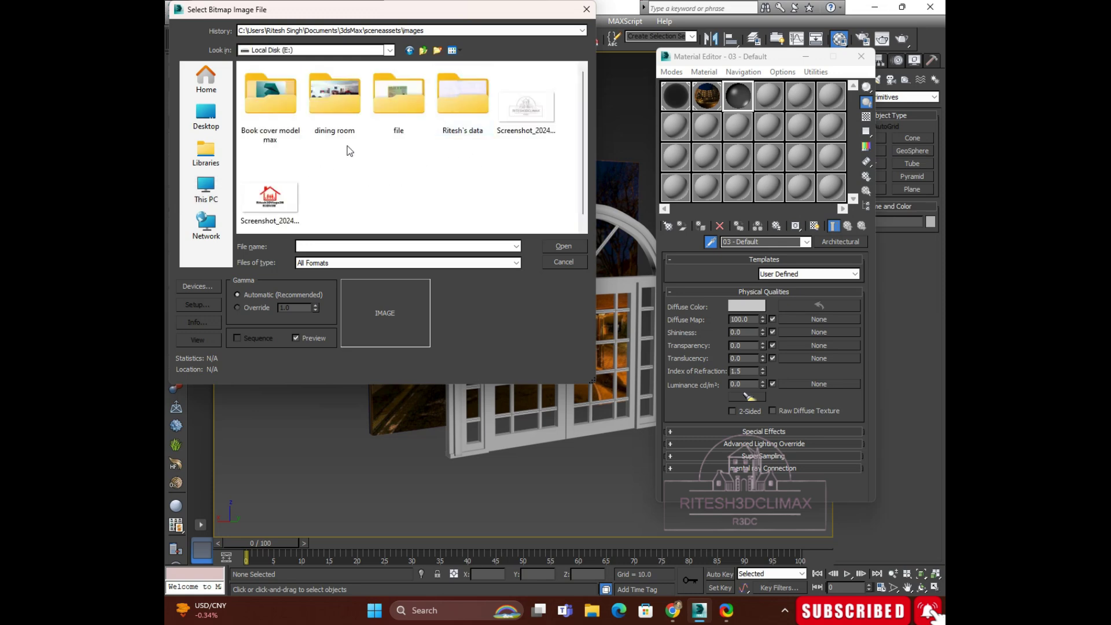
double_click(334, 96)
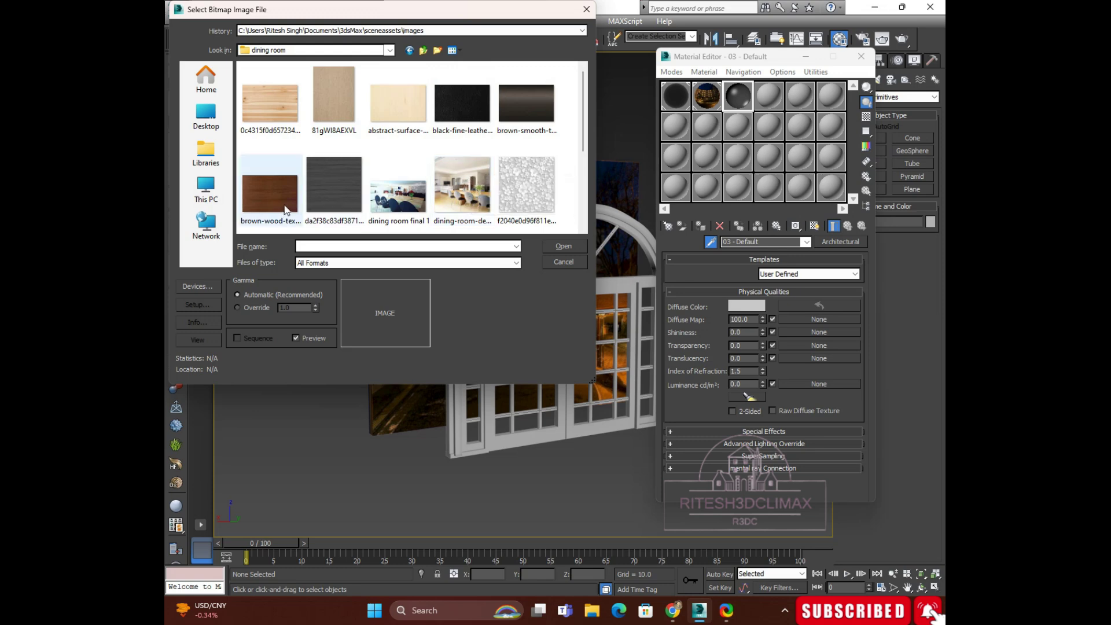
left_click(273, 197)
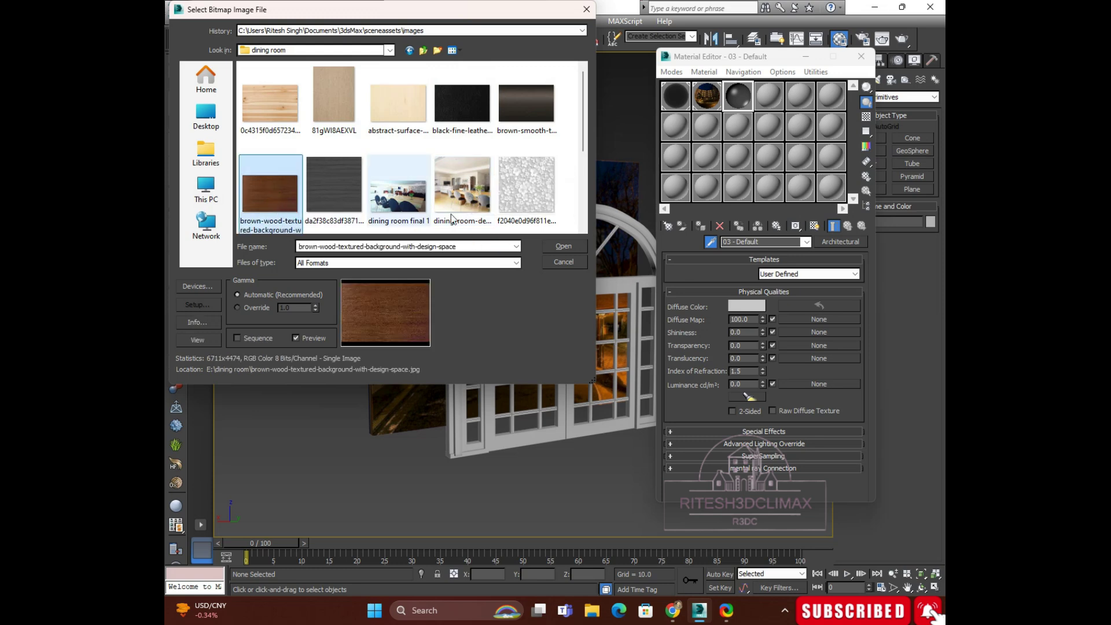
left_click(566, 245)
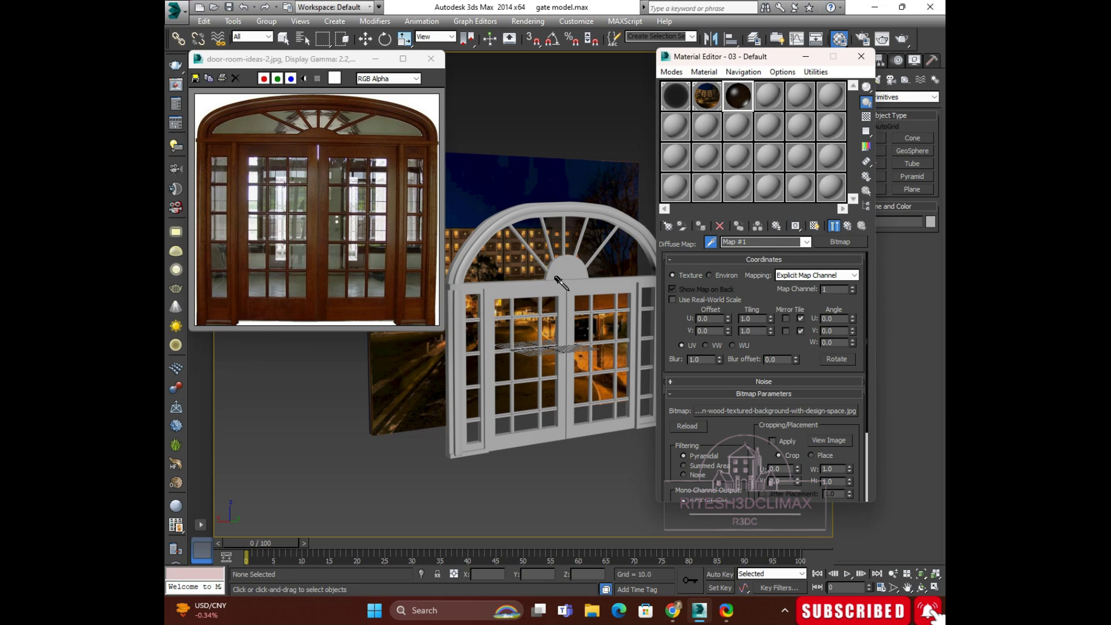
Step: Apply the wood material to the gate's arched outer frame
key("w")
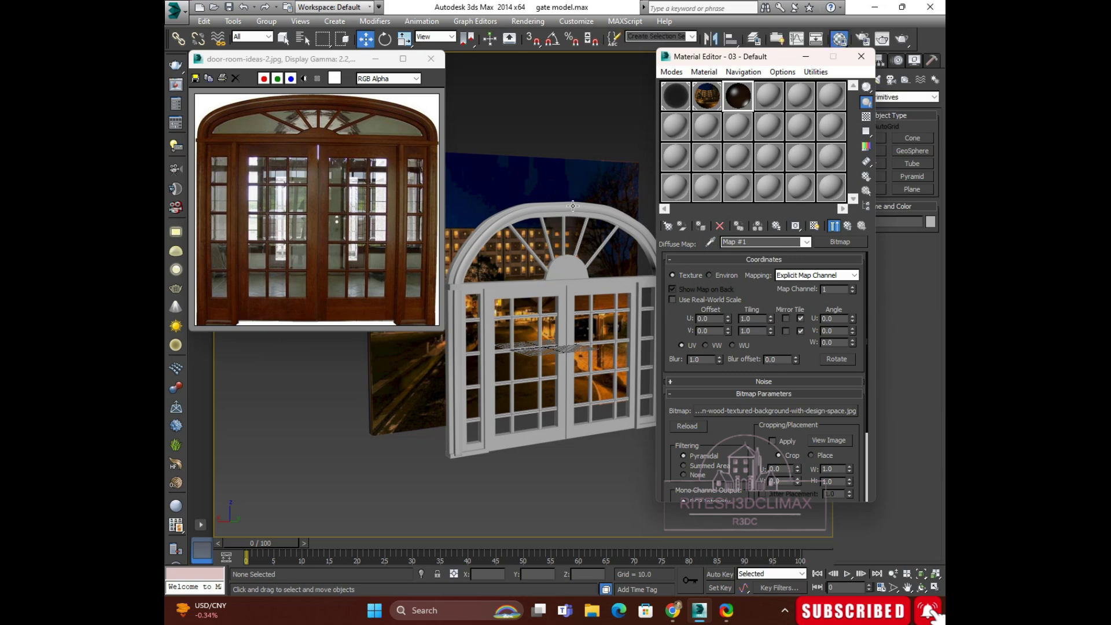
left_click(573, 206)
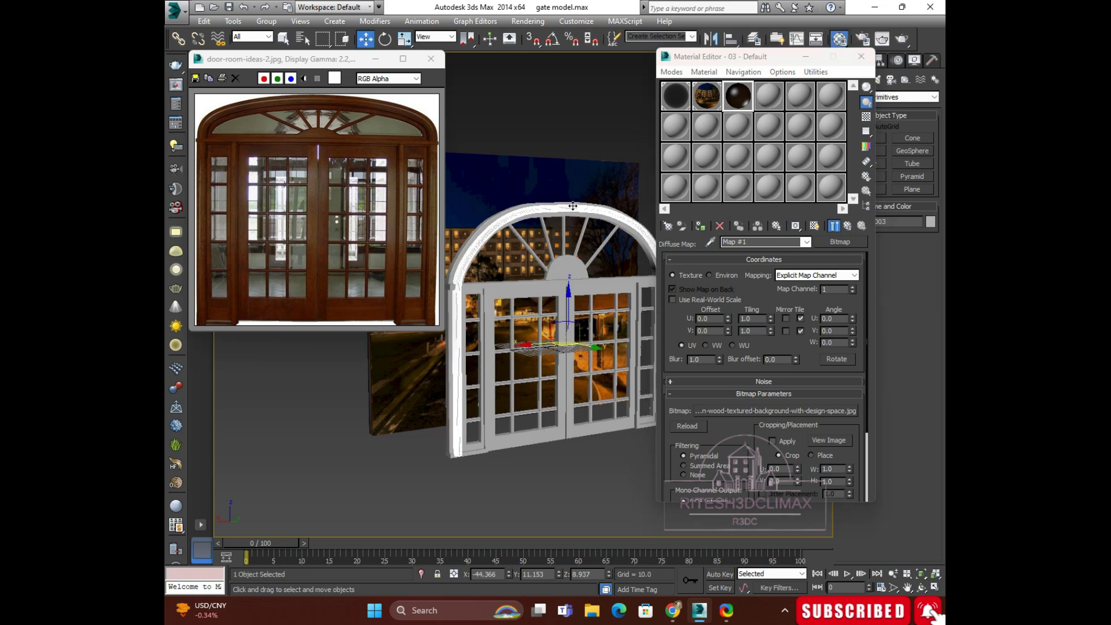
left_click(700, 227)
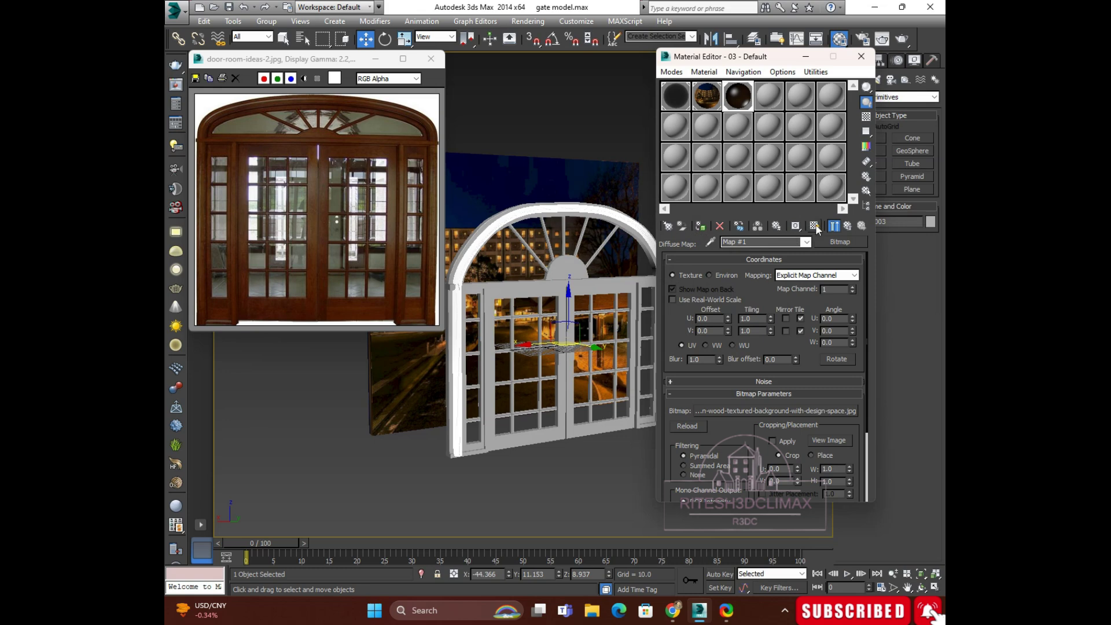
left_click(600, 485)
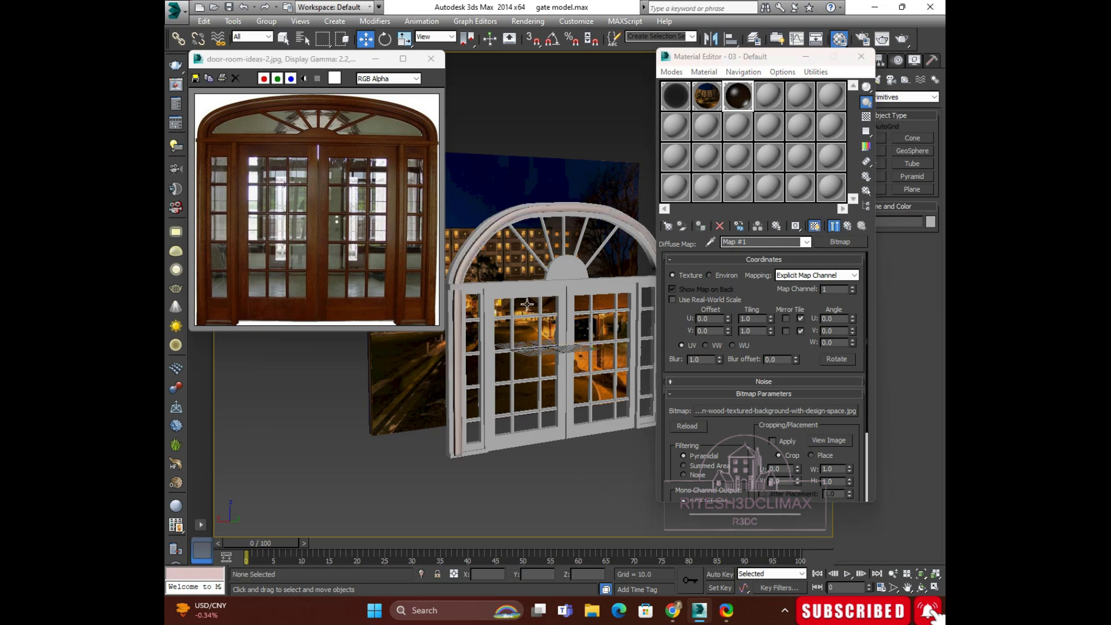
Step: Orbit and zoom the Perspective view to inspect the arch up close
middle_click_drag(600, 485, 523, 319, "alt")
scroll(522, 319, "up", 3)
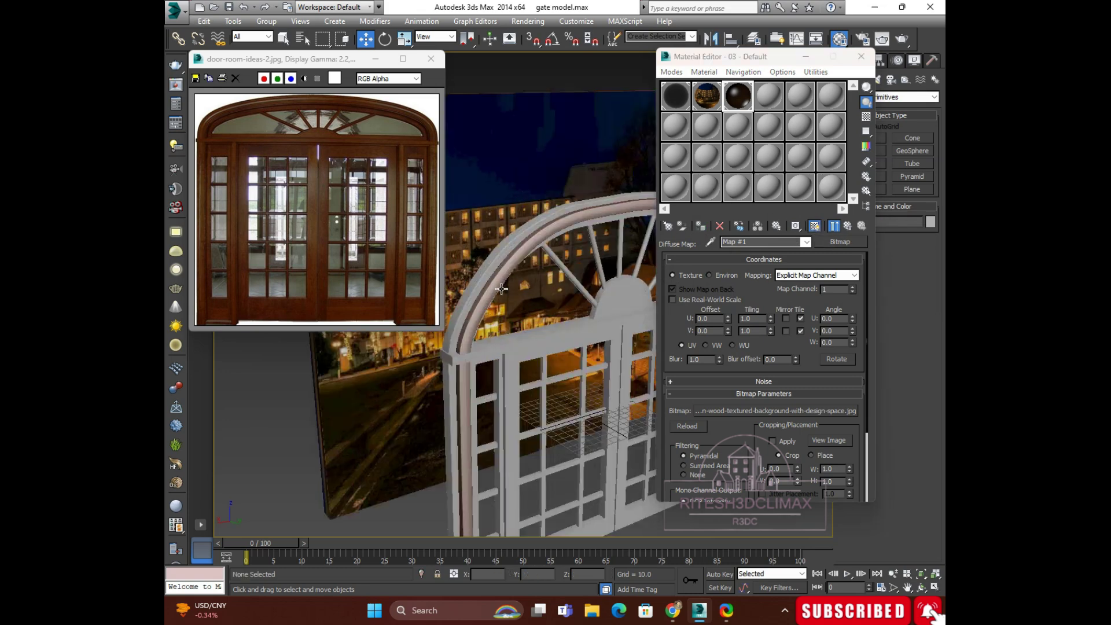
scroll(521, 307, "up", 4)
scroll(517, 285, "down", 5)
scroll(513, 306, "up", 2)
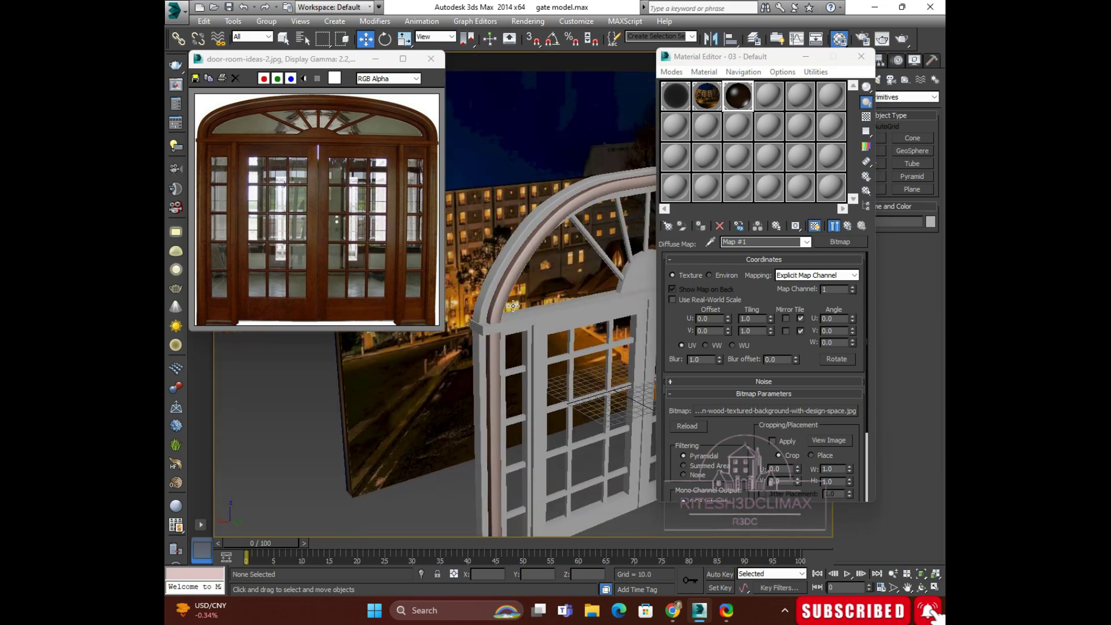
key("alt+w")
key("alt+w")
scroll(563, 323, "down", 2)
scroll(561, 324, "up", 2)
scroll(560, 326, "down", 3)
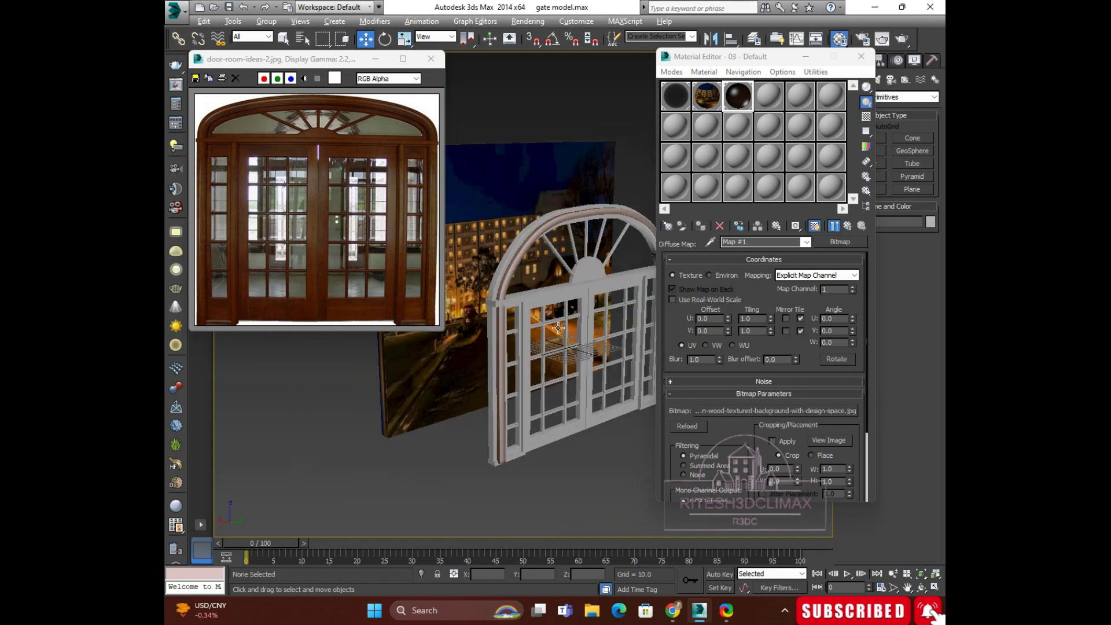
scroll(558, 327, "down", 2)
scroll(559, 327, "up", 3)
middle_click_drag(556, 330, 547, 339, "alt")
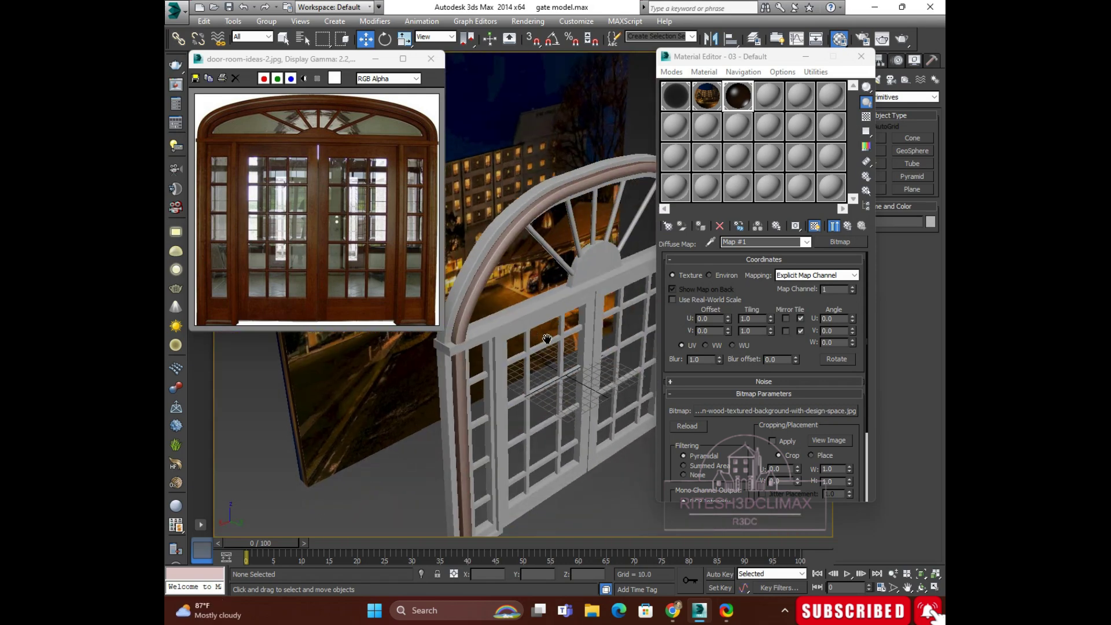
Step: Apply the wood material to the arched top frame and the half-round hub
left_click(513, 212)
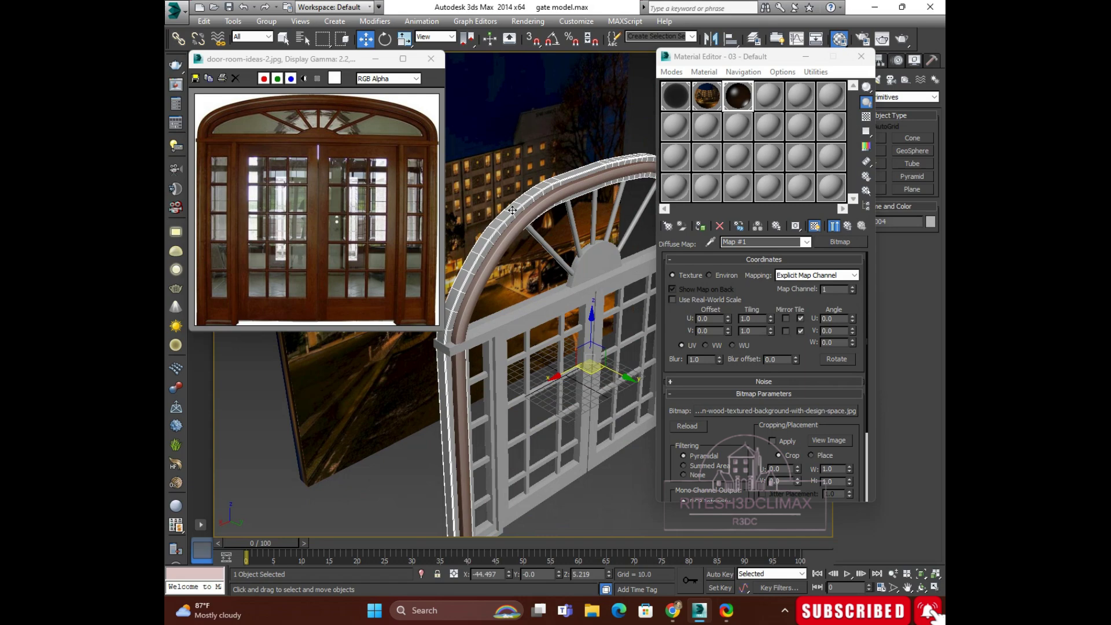
left_click(702, 227)
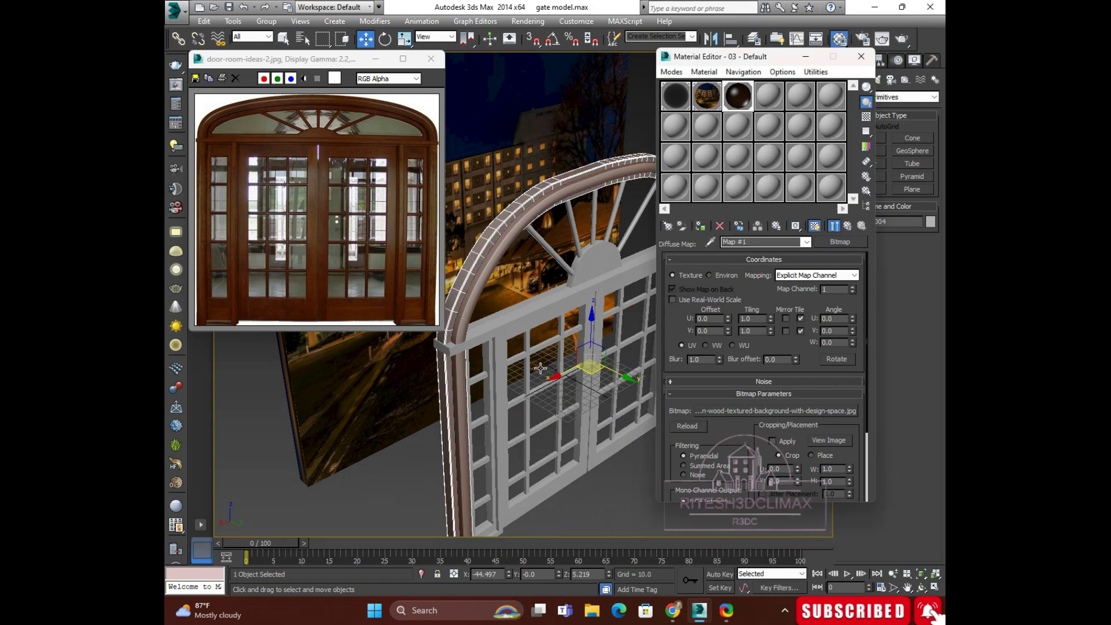
middle_click_drag(548, 311, 560, 285, "alt")
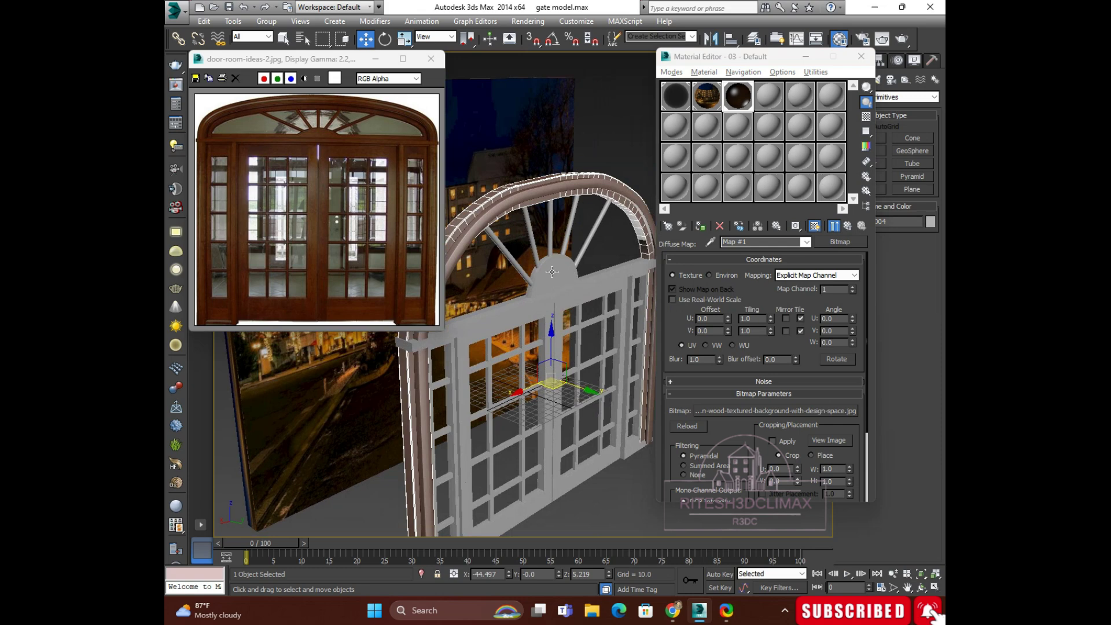
left_click(553, 271)
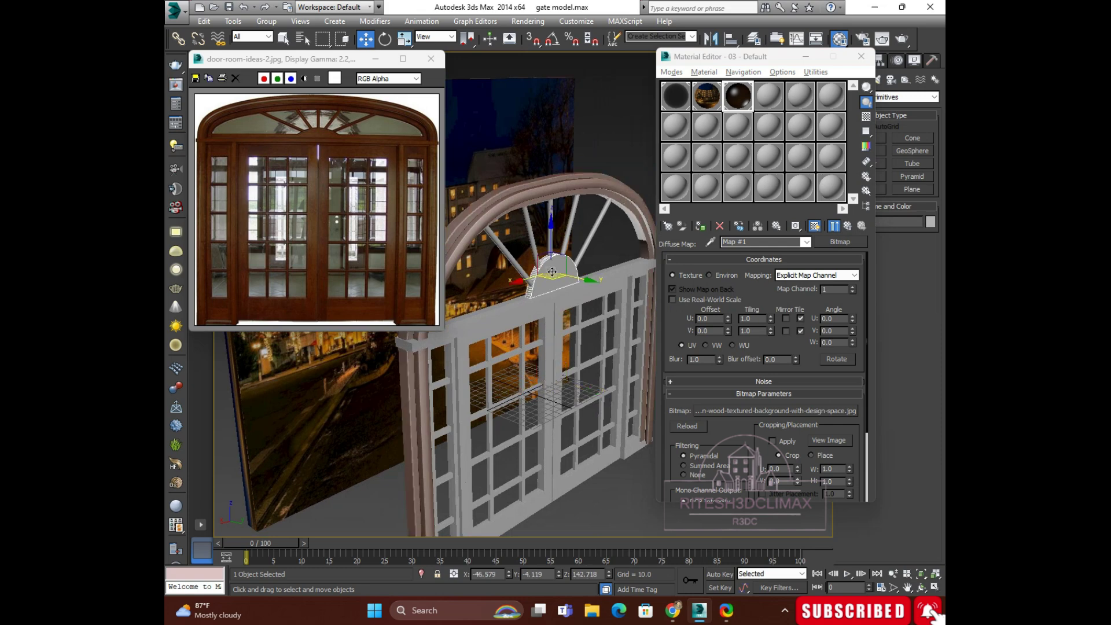
left_click(698, 228)
Step: Build a selection of several arch spokes, including the vertical and diagonal spokes
left_click(530, 226)
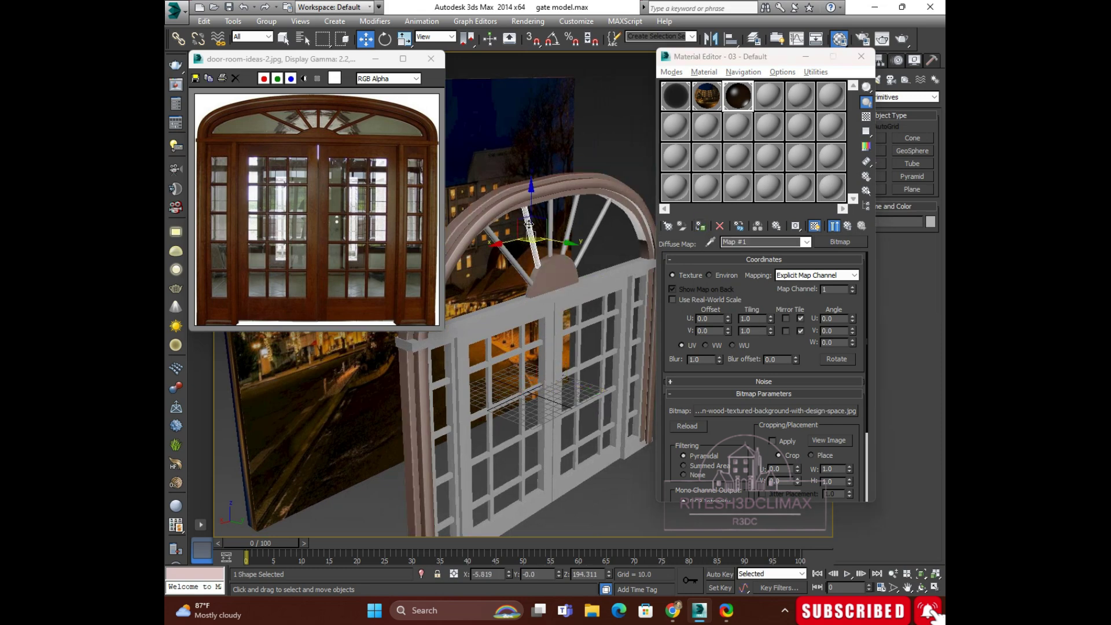
left_click(506, 254, "ctrl")
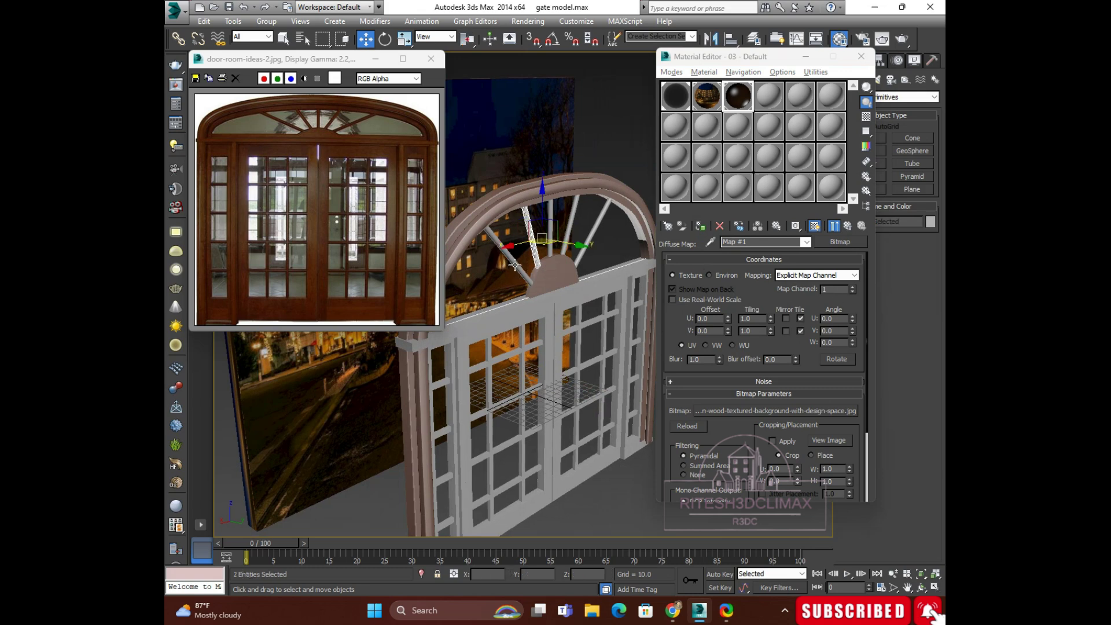
left_click(513, 261, "ctrl")
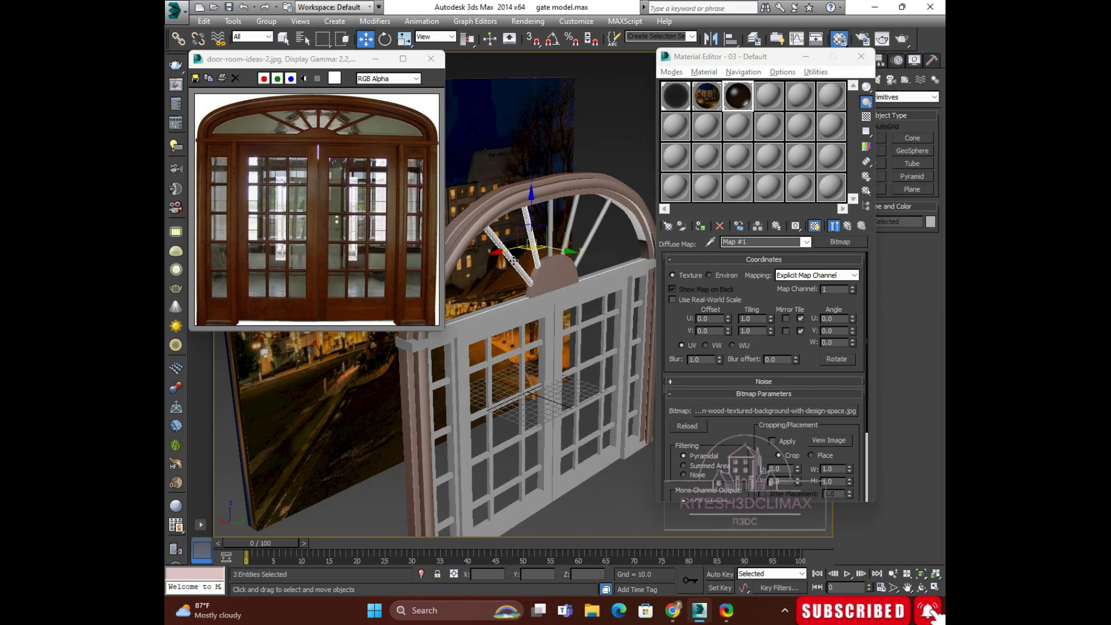
left_click(551, 213, "ctrl")
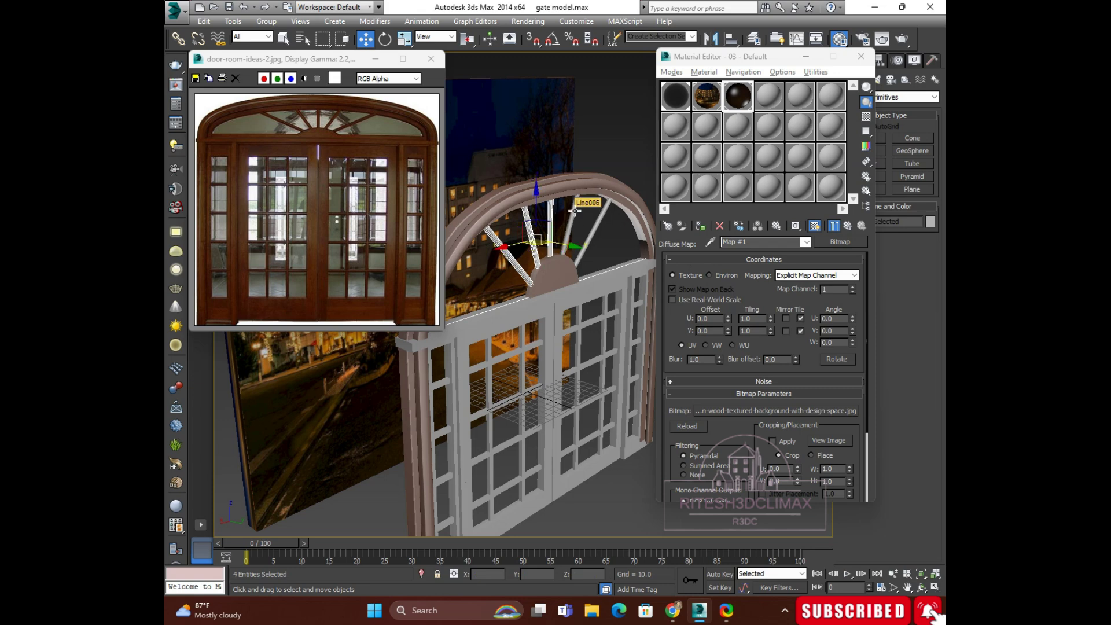
left_click(572, 211, "alt")
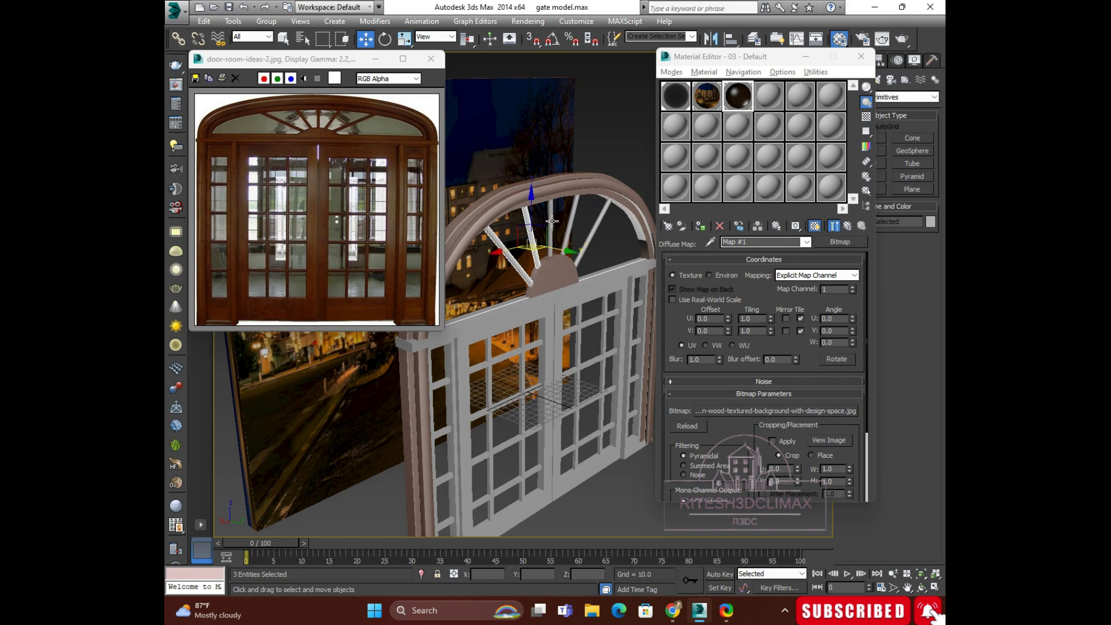
left_click(553, 213, "ctrl")
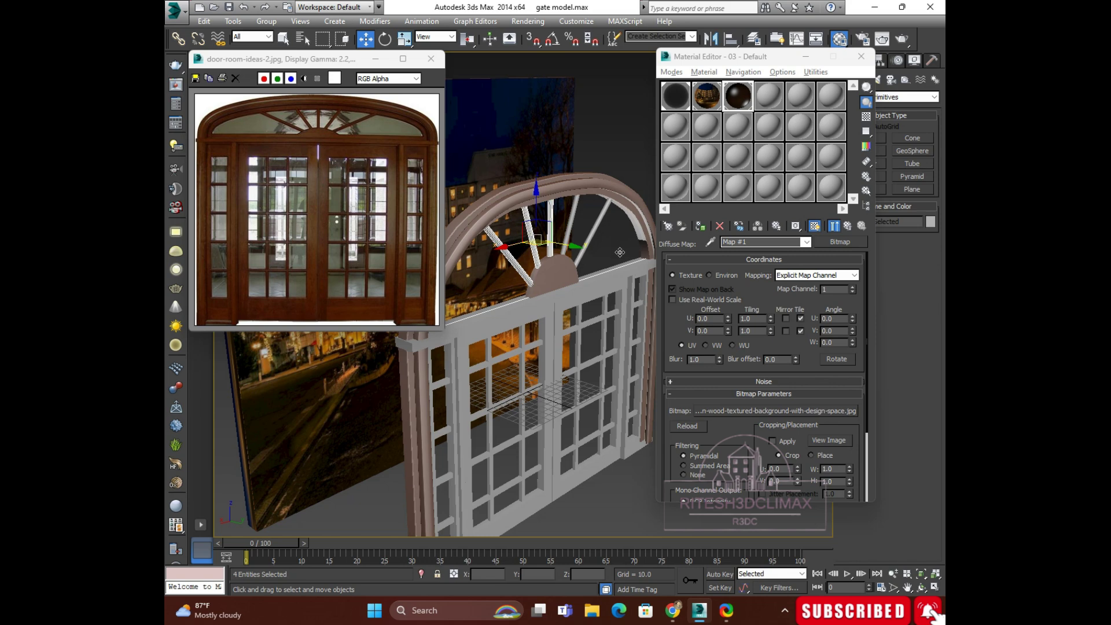
left_click(576, 213, "ctrl")
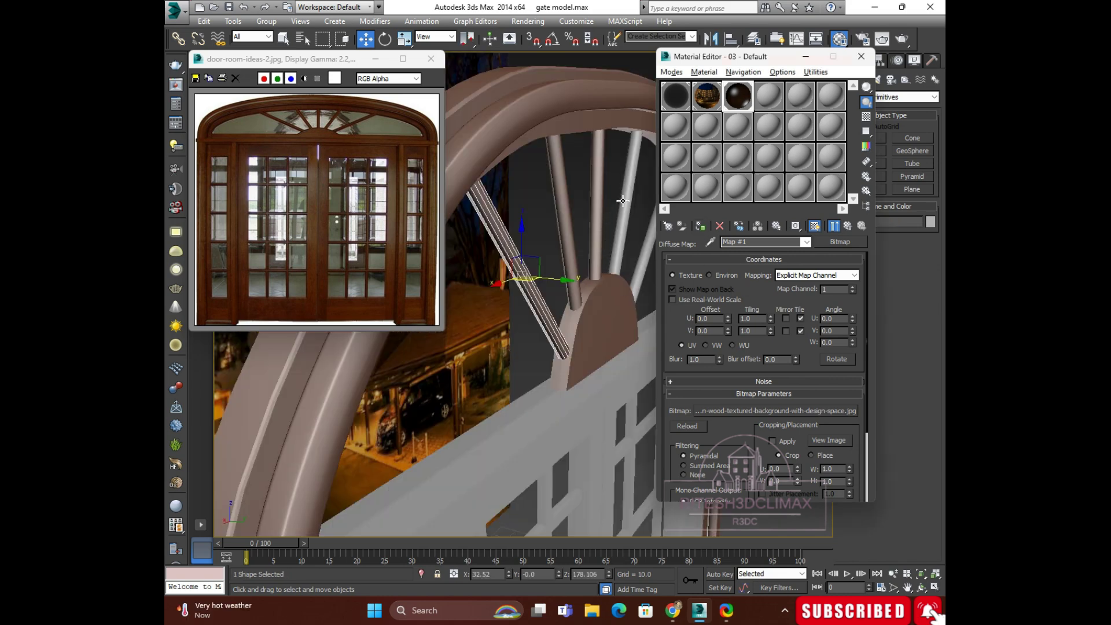
Step: Apply the wood material to the grey diagonal spoke and the top rail
left_click(625, 198)
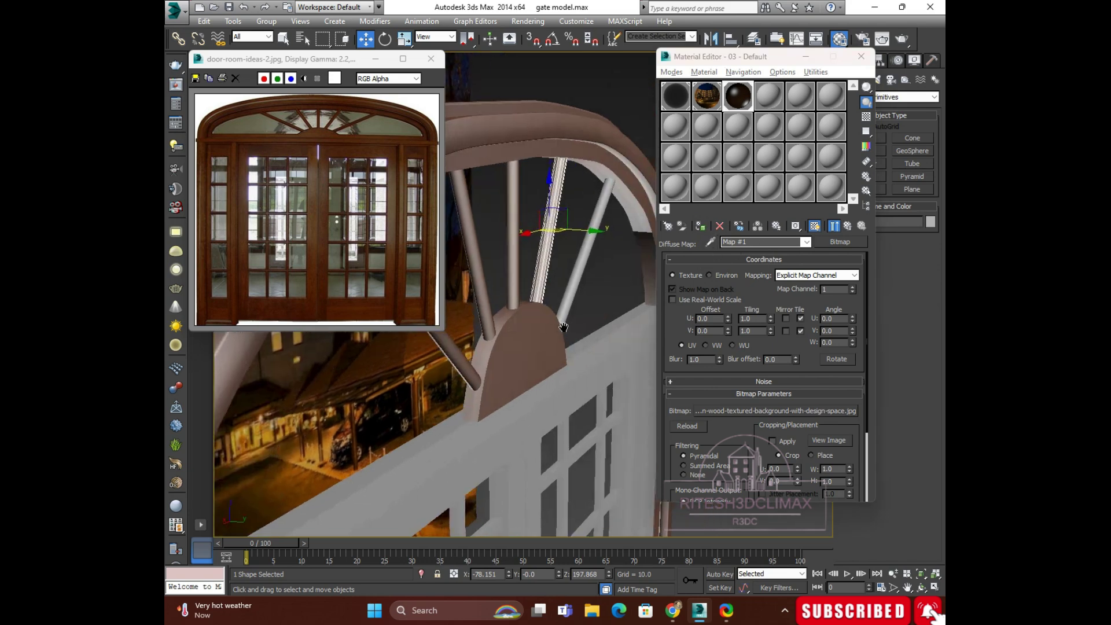
middle_click_drag(631, 303, 571, 300, "alt")
scroll(571, 300, "up", 4)
left_click(578, 256)
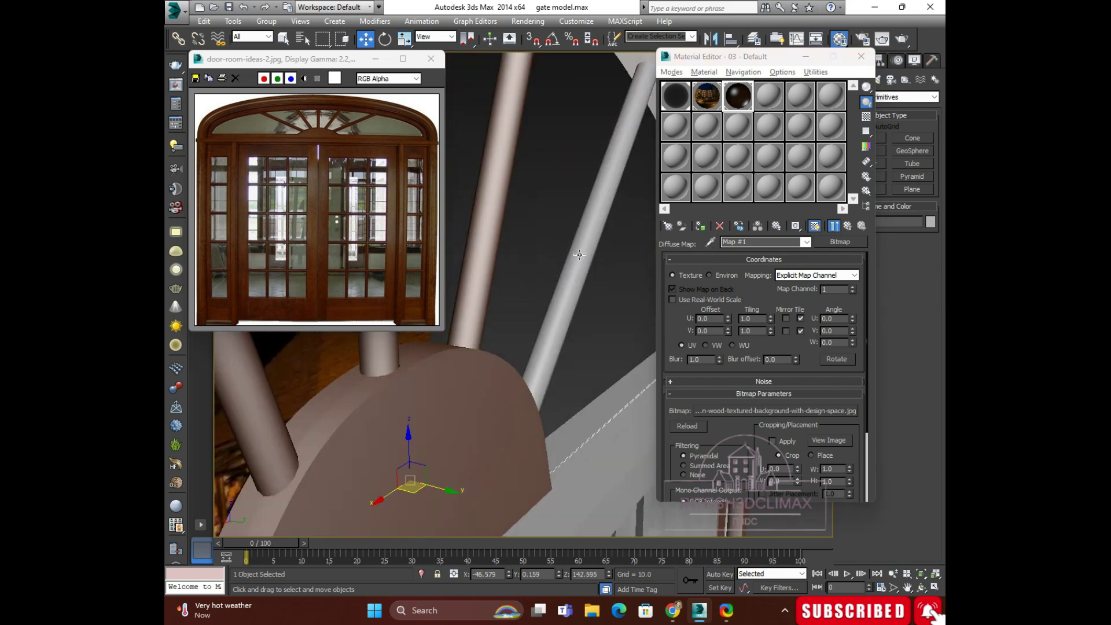
left_click(583, 253)
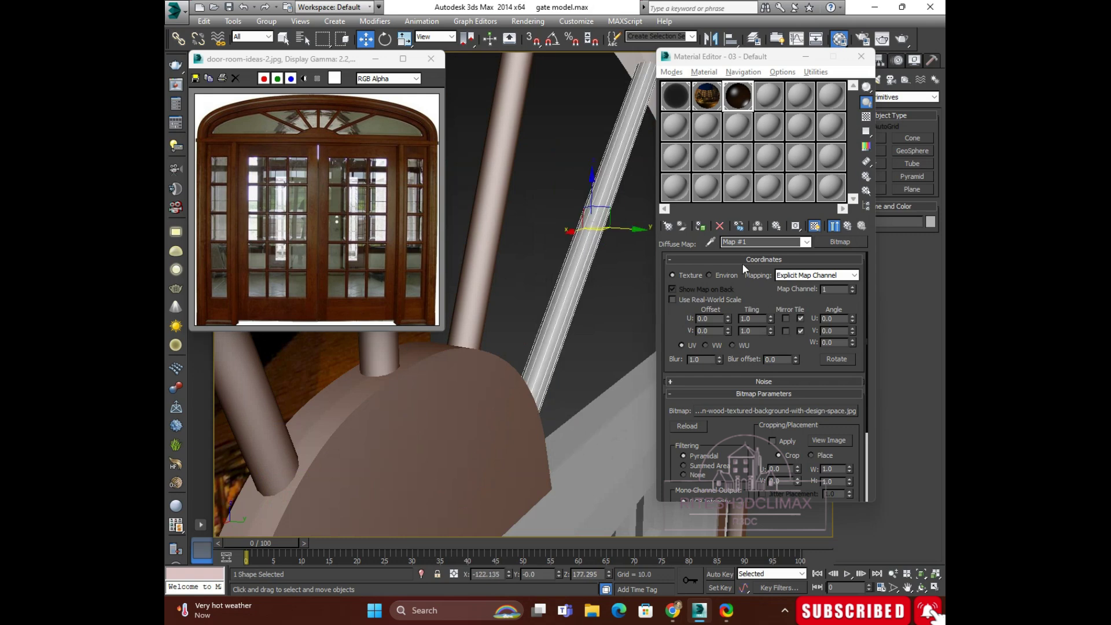
left_click(700, 225)
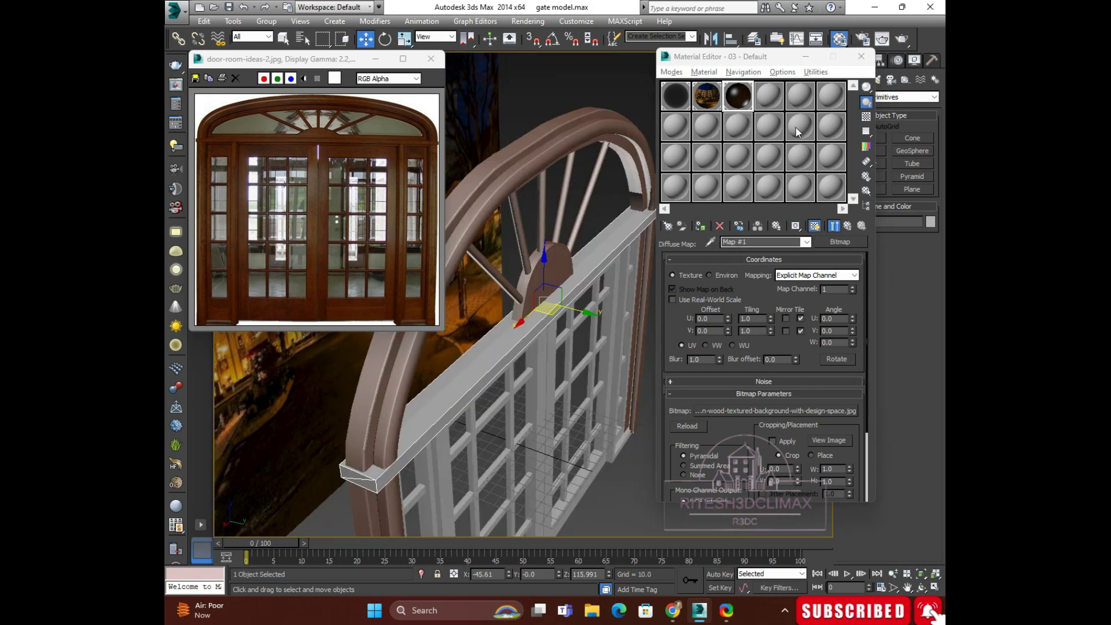
left_click(701, 226)
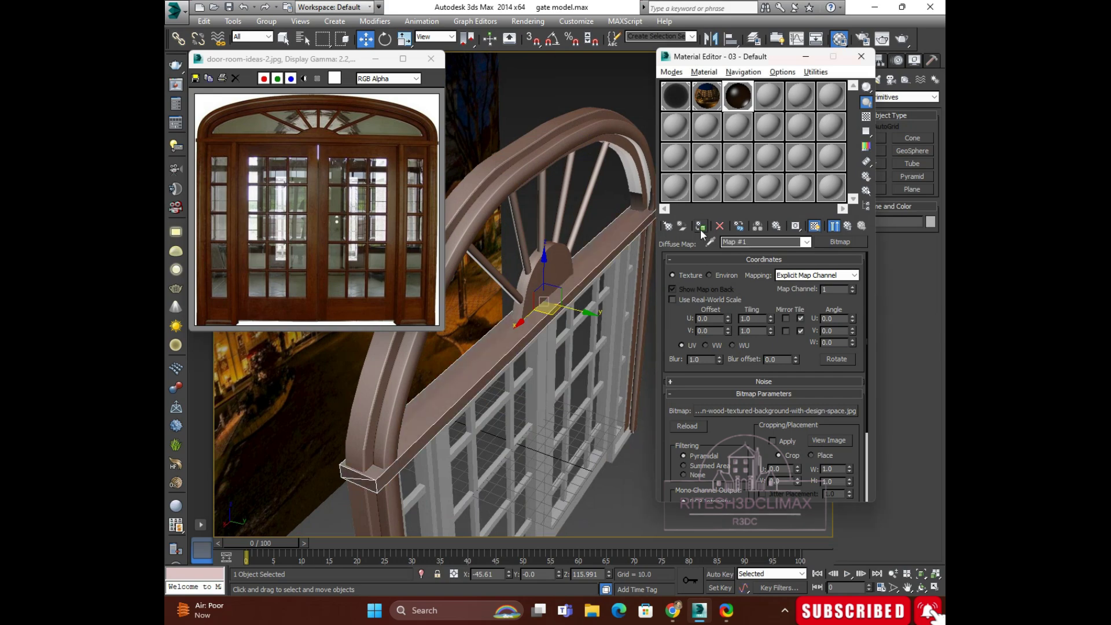
Step: Apply the wood material to the gate's vertical posts
middle_click_drag(518, 357, 493, 334, "alt")
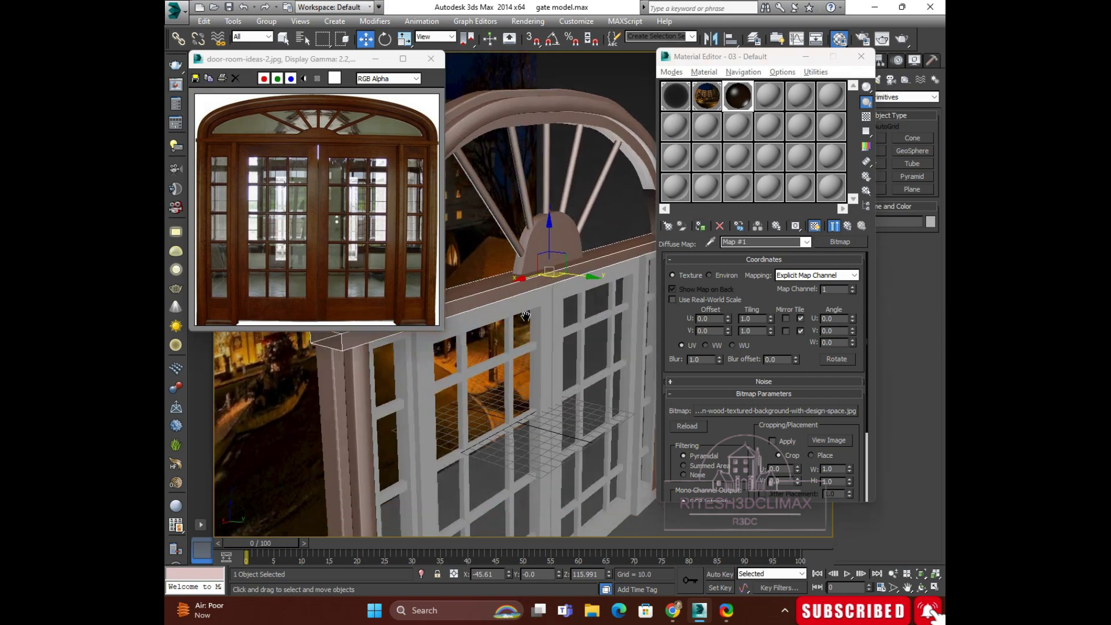
scroll(494, 334, "up", 2)
scroll(511, 324, "up", 3)
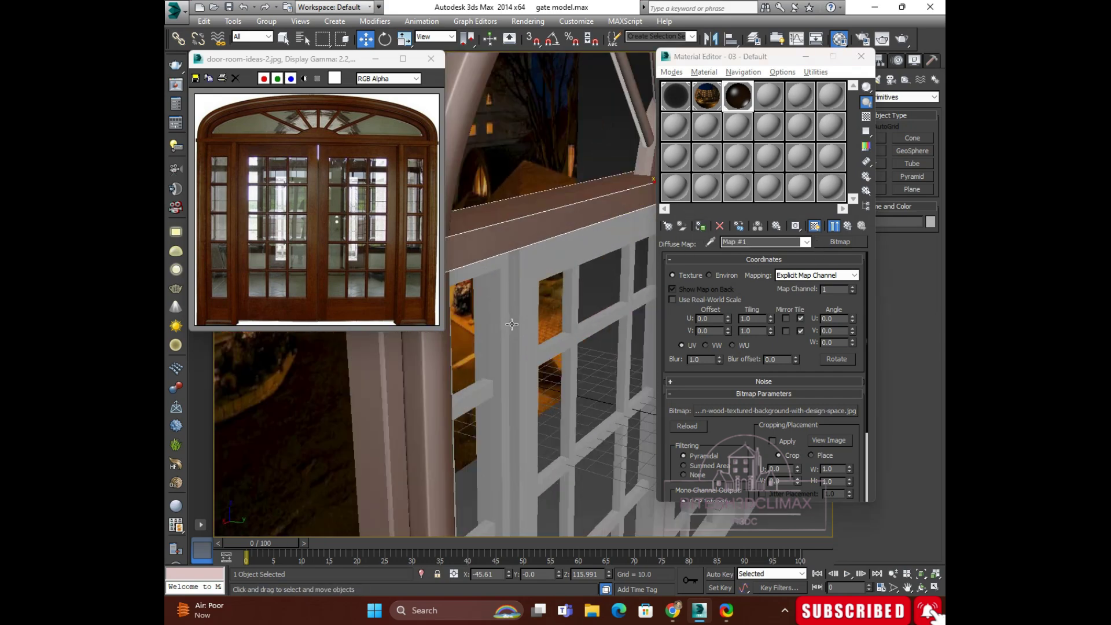
left_click(506, 299)
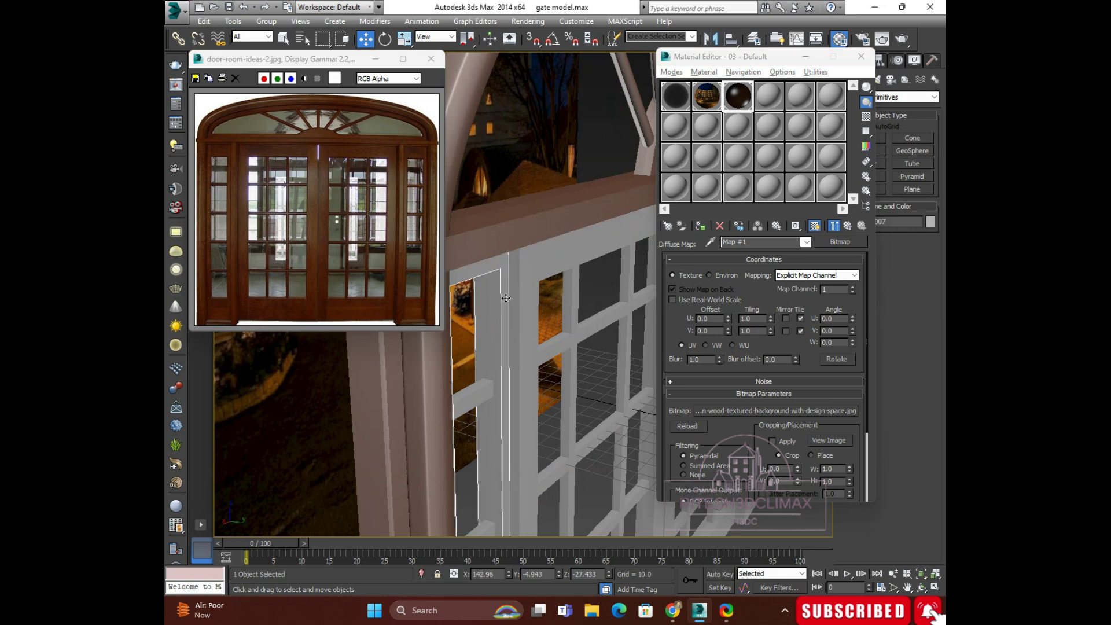
left_click(699, 227)
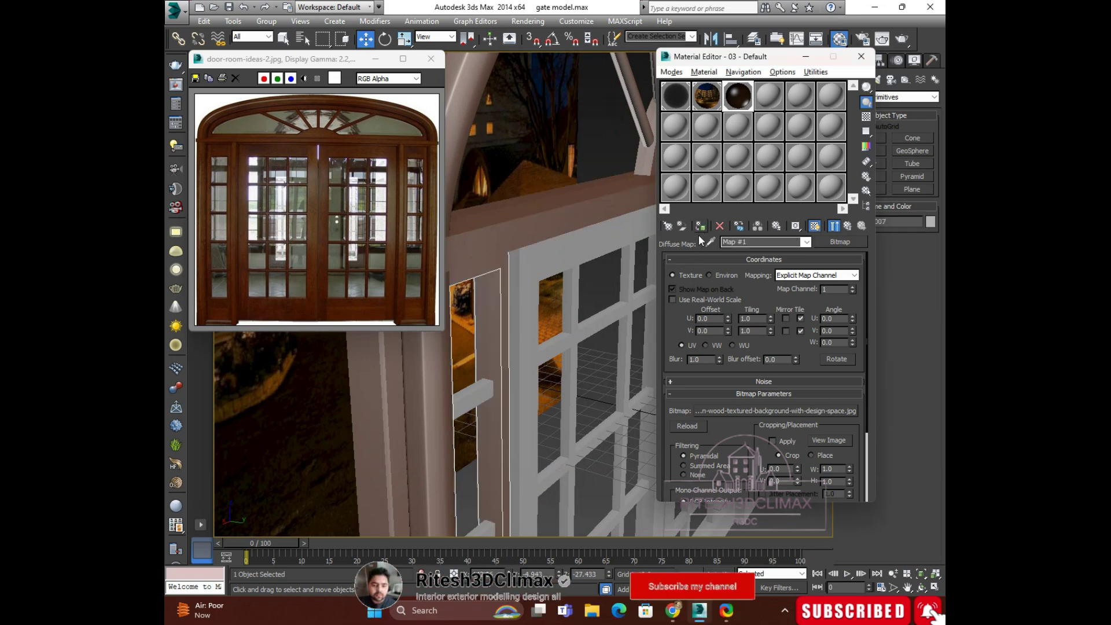
left_click(532, 259)
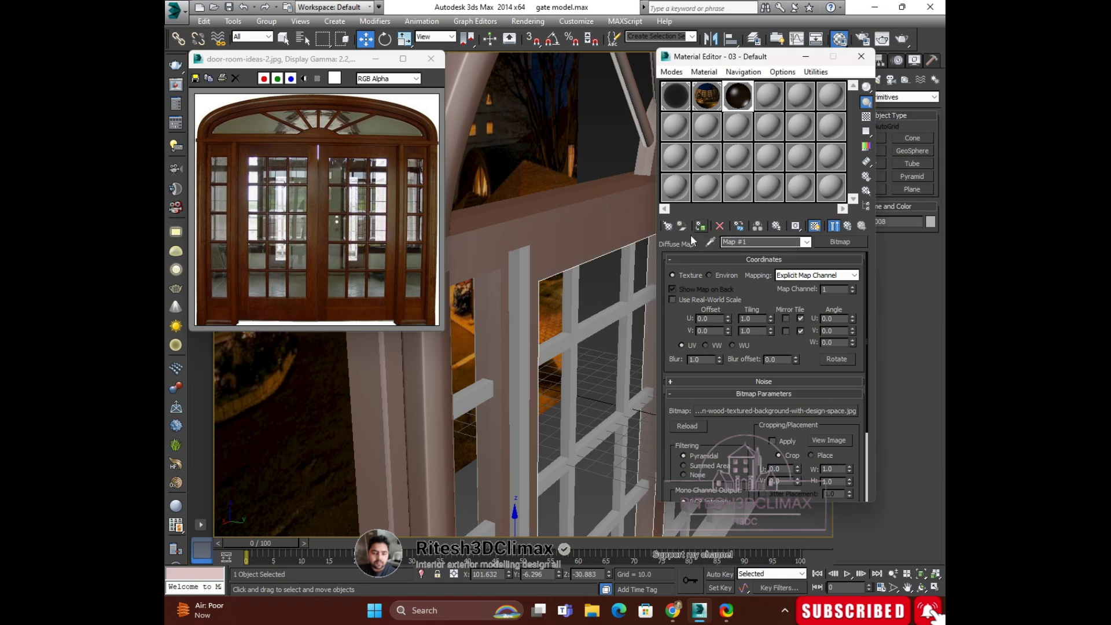
middle_click_drag(532, 259, 565, 305)
left_click(496, 225)
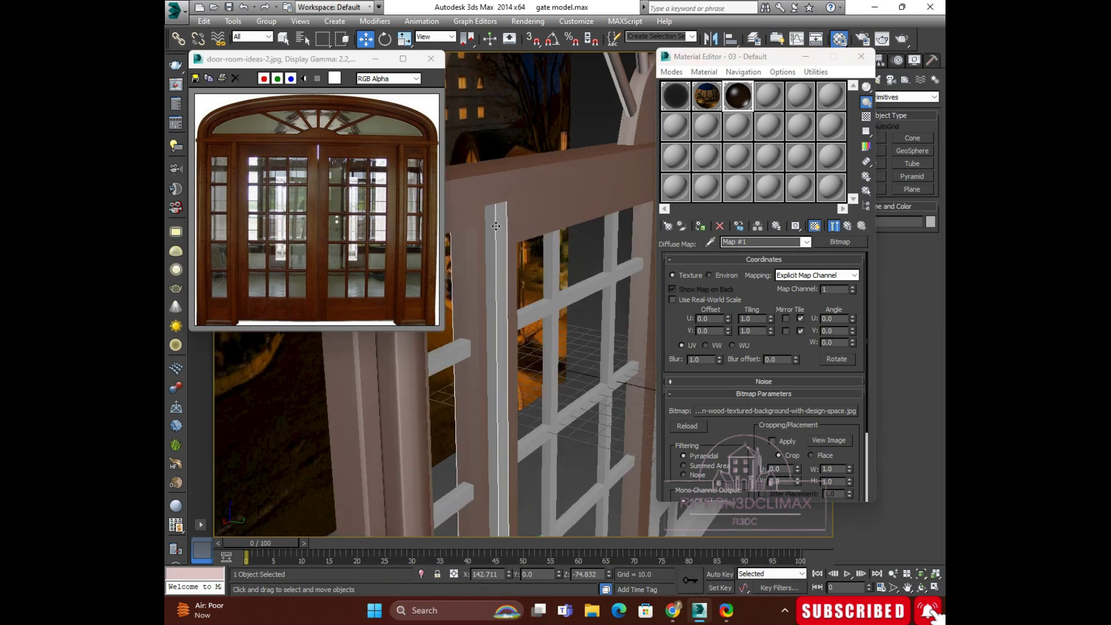
left_click(700, 227)
scroll(553, 263, "down", 5)
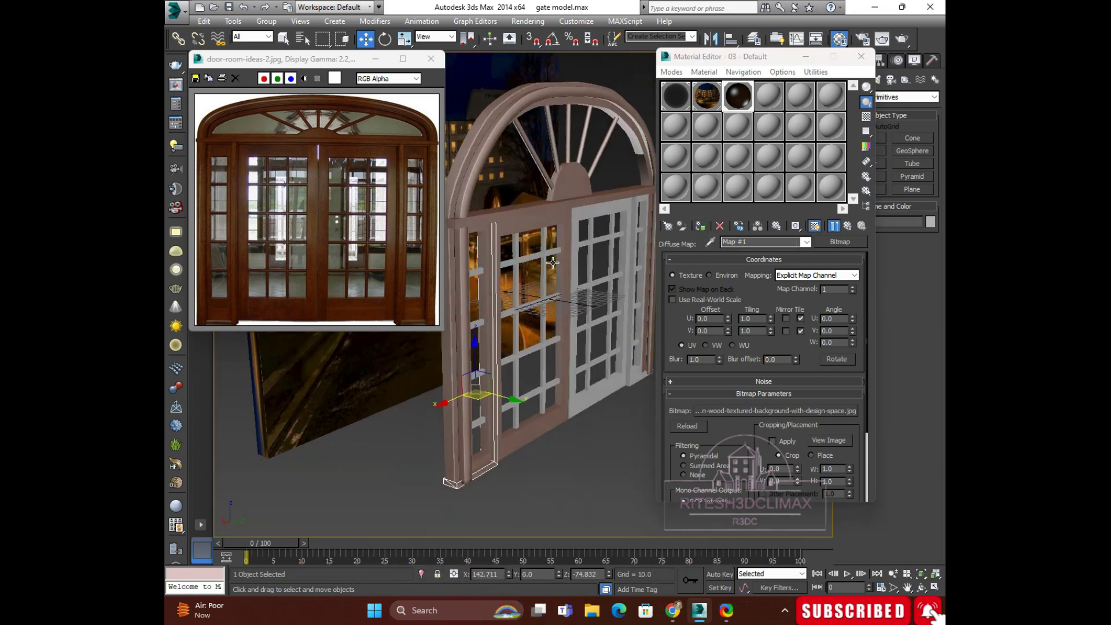
mouse_move(553, 263)
middle_mouse_down("alt")
mouse_move(584, 276)
mouse_move(521, 269)
middle_mouse_up("alt")
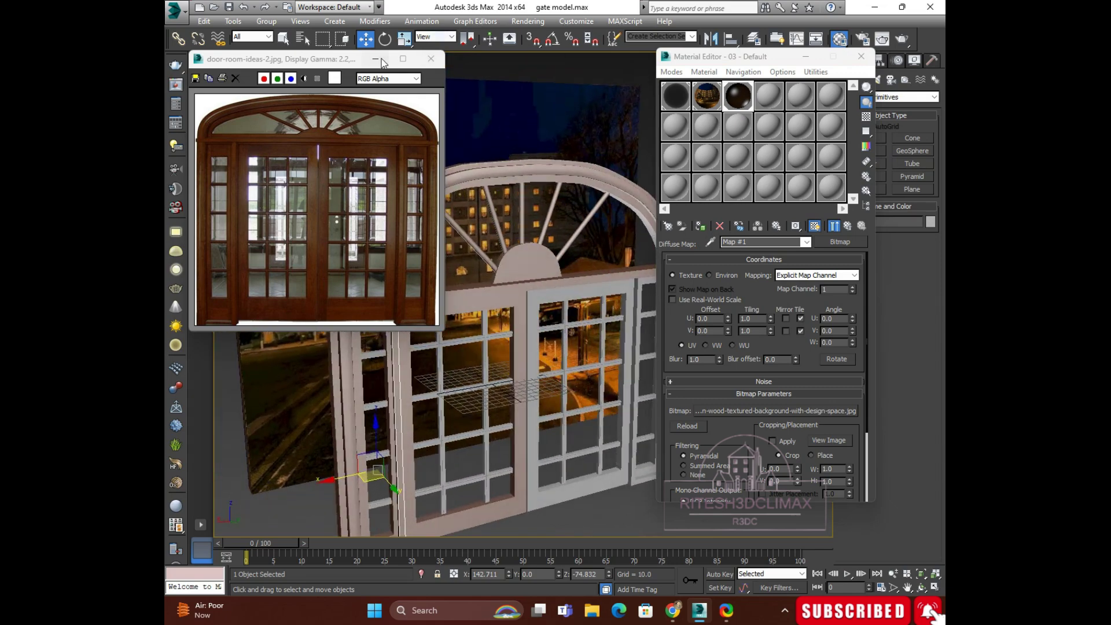
Step: Minimize the reference door photo viewer and check the viewport shading options
left_click(375, 61)
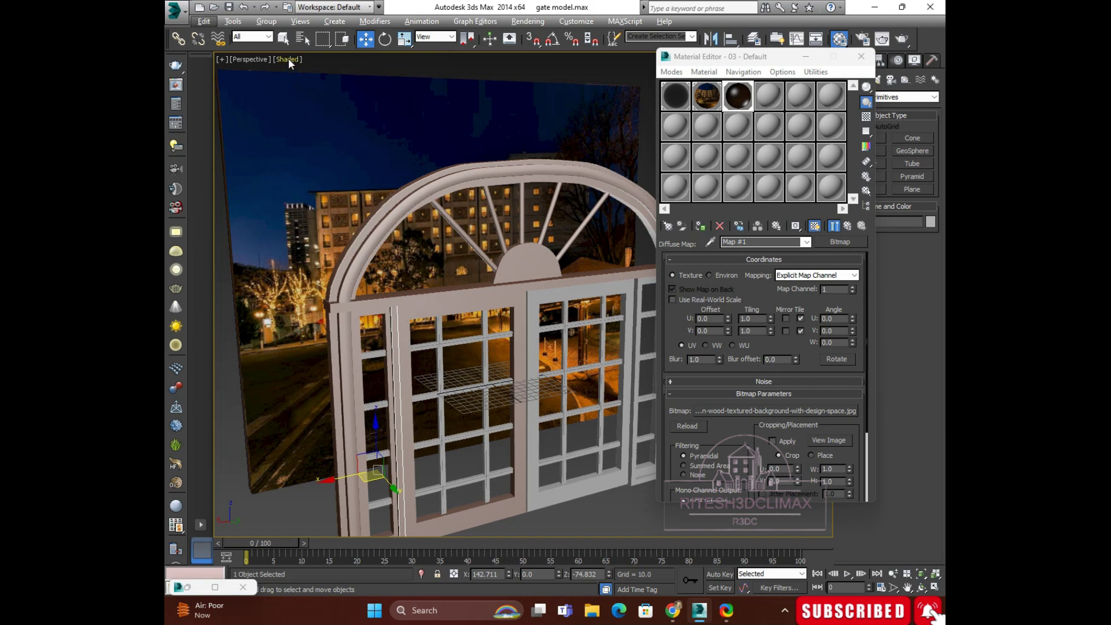
left_click(288, 59)
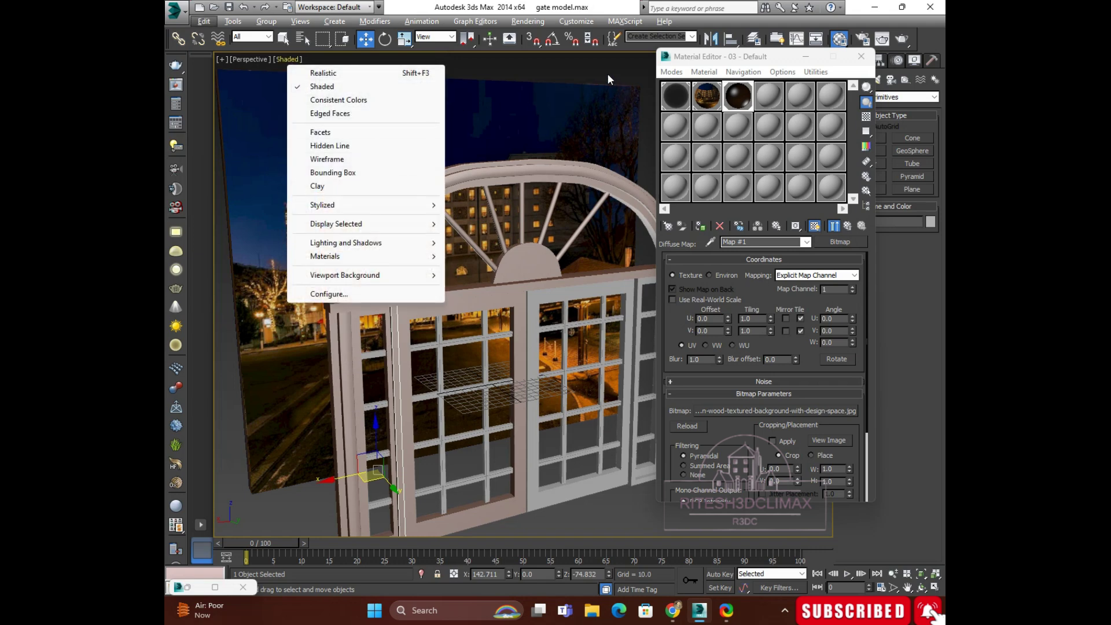
left_click(603, 138)
mouse_move(603, 139)
middle_mouse_down("alt")
mouse_move(445, 294)
mouse_move(428, 276)
middle_mouse_up("alt")
Step: Apply the wood material to the door group, right side panel and narrow door frame
left_click(425, 270)
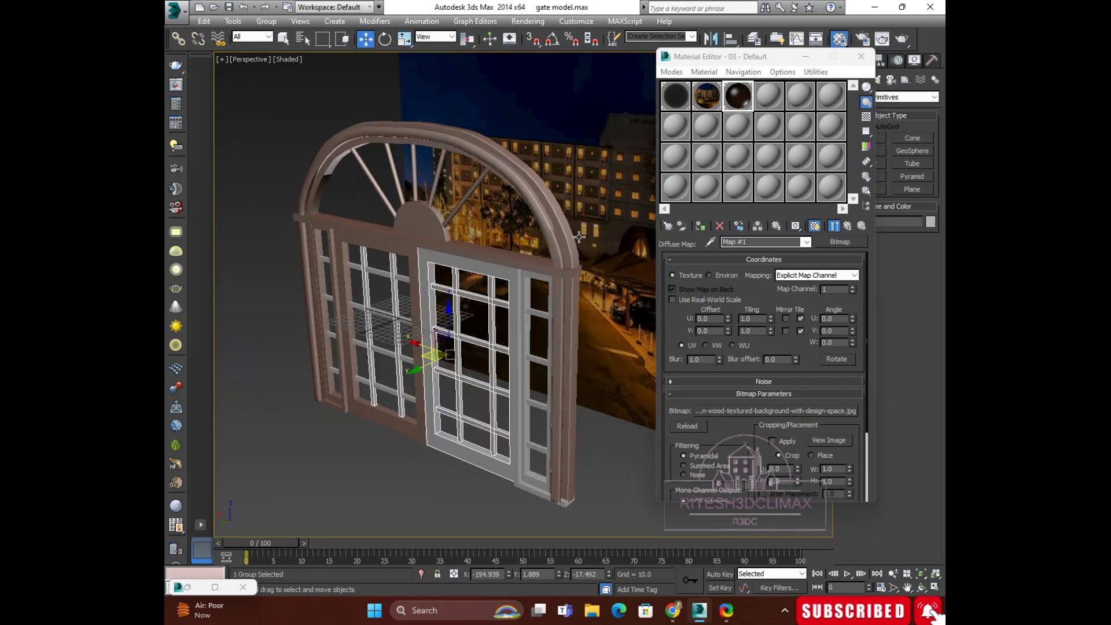
left_click(699, 227)
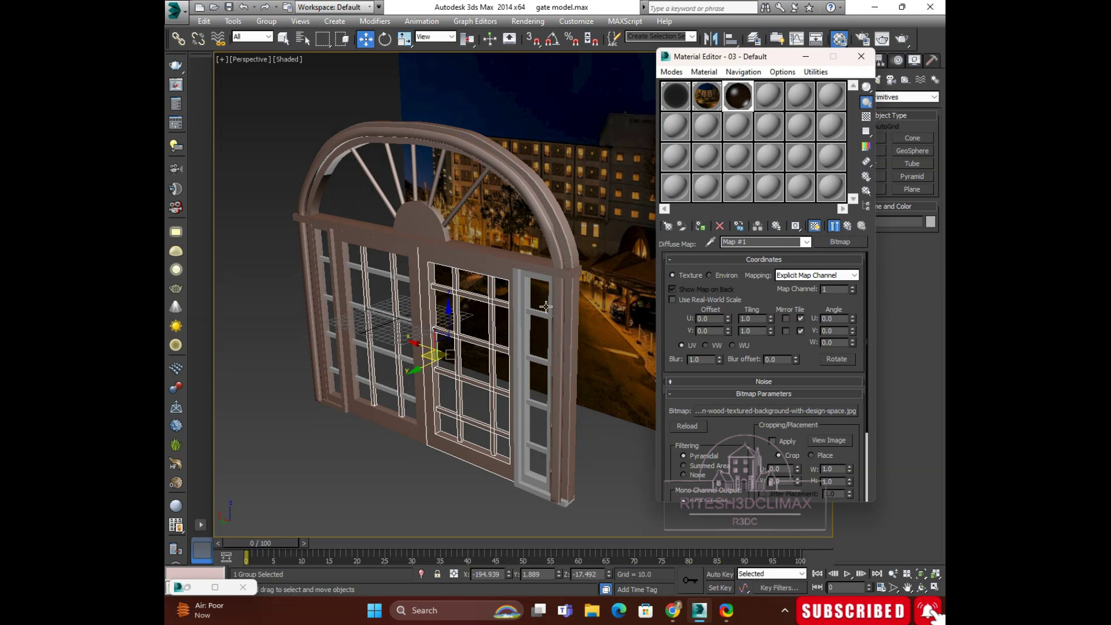
left_click(517, 293)
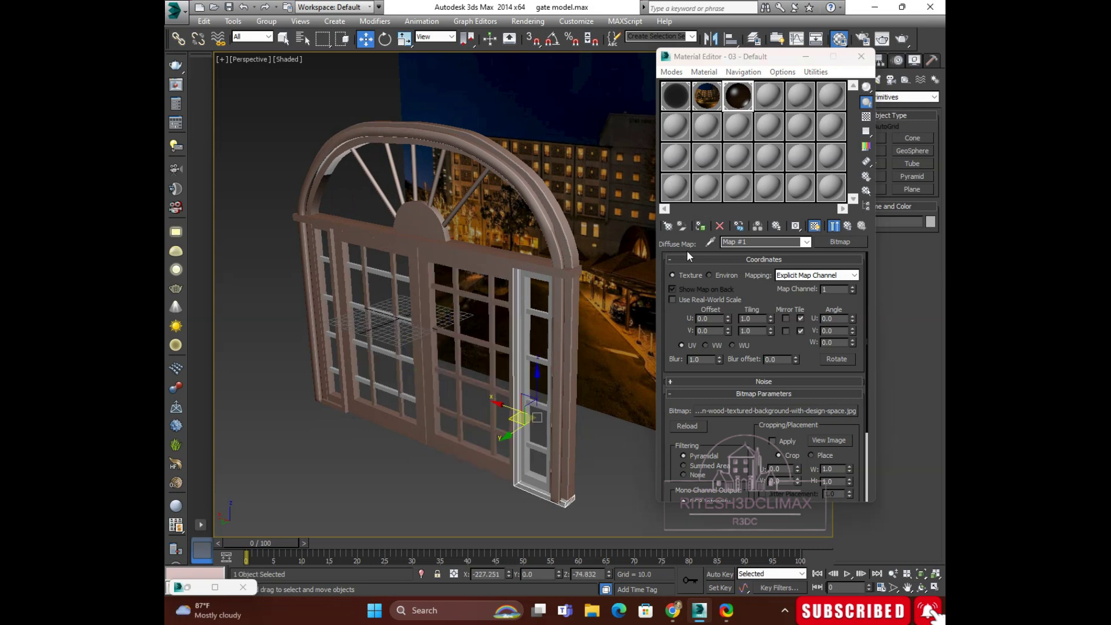
left_click(699, 227)
scroll(530, 297, "up", 5)
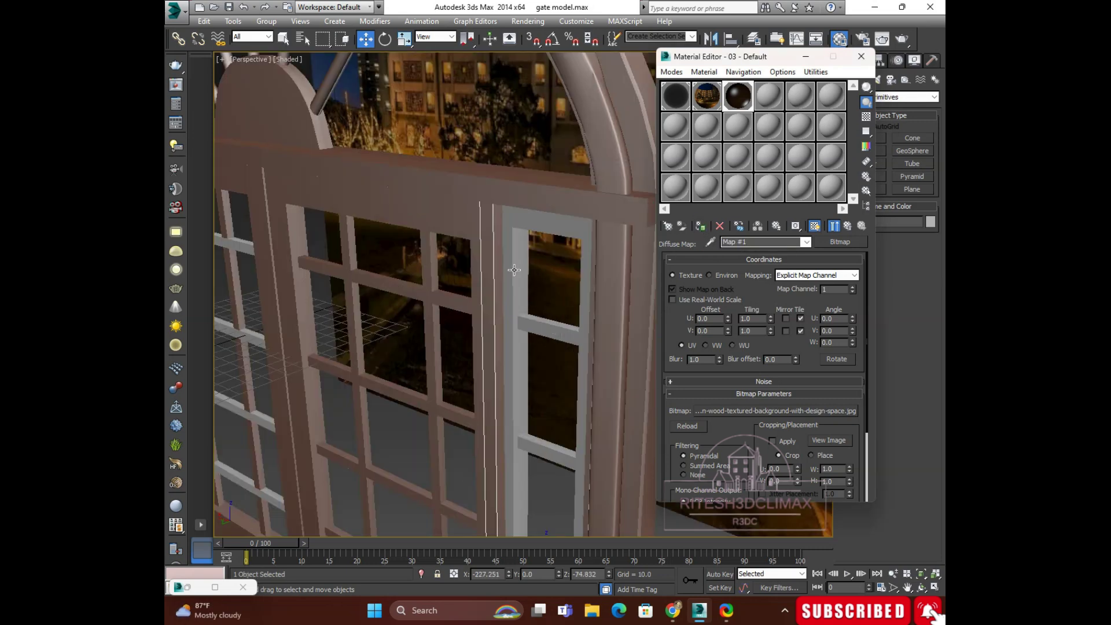
left_click(511, 266)
left_click(700, 226)
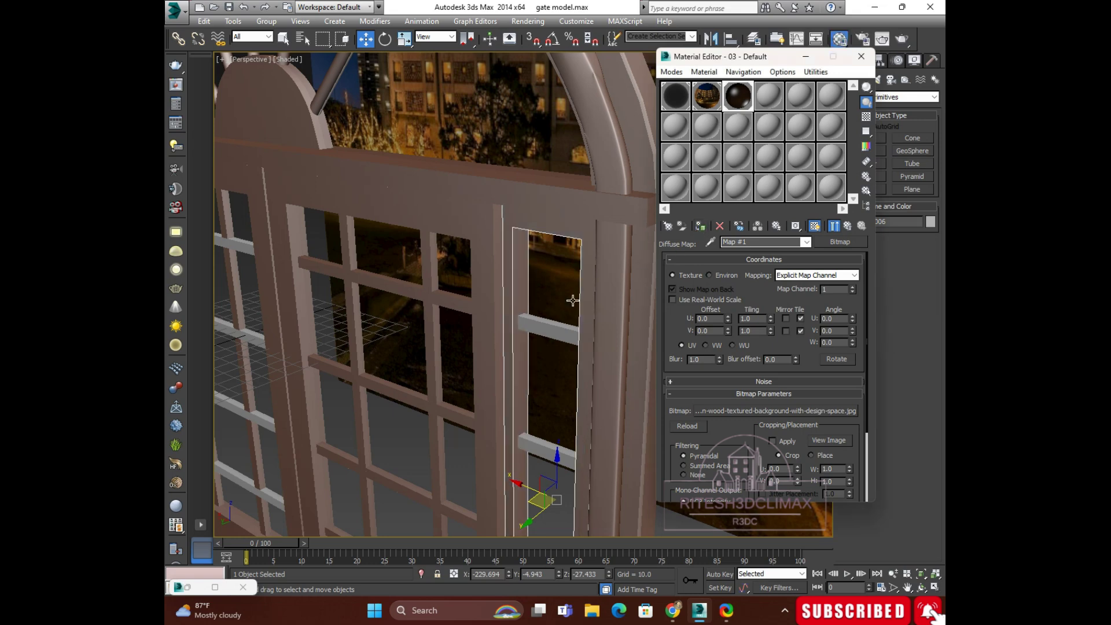
Step: Give the short horizontal rail the wood material and move it down the door frame along Z
middle_click_drag(573, 300, 502, 253, "alt")
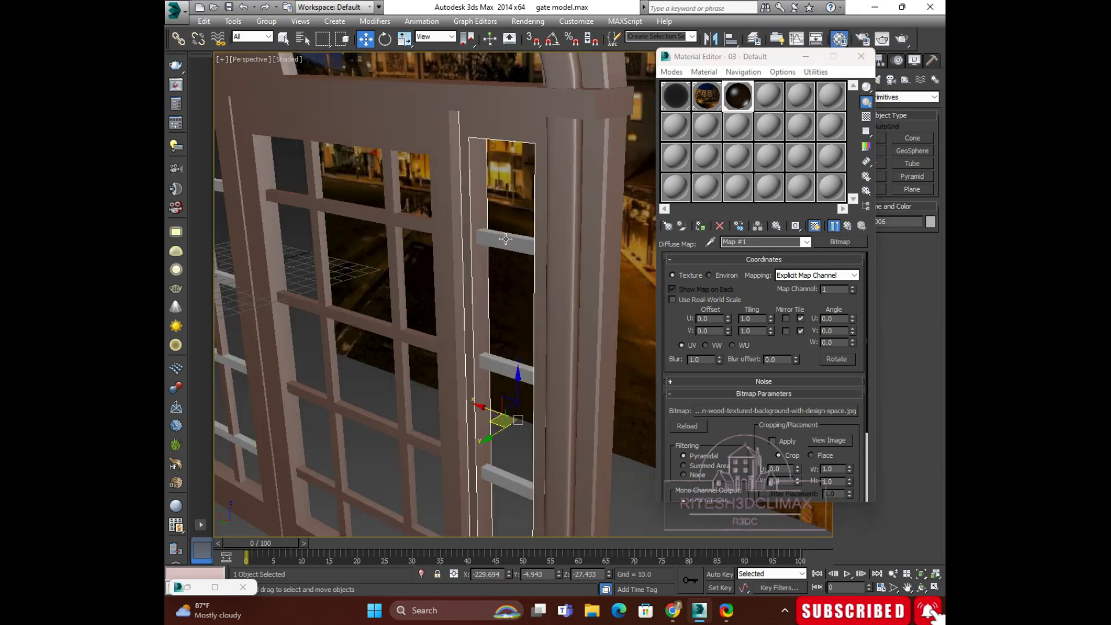
left_click(505, 238)
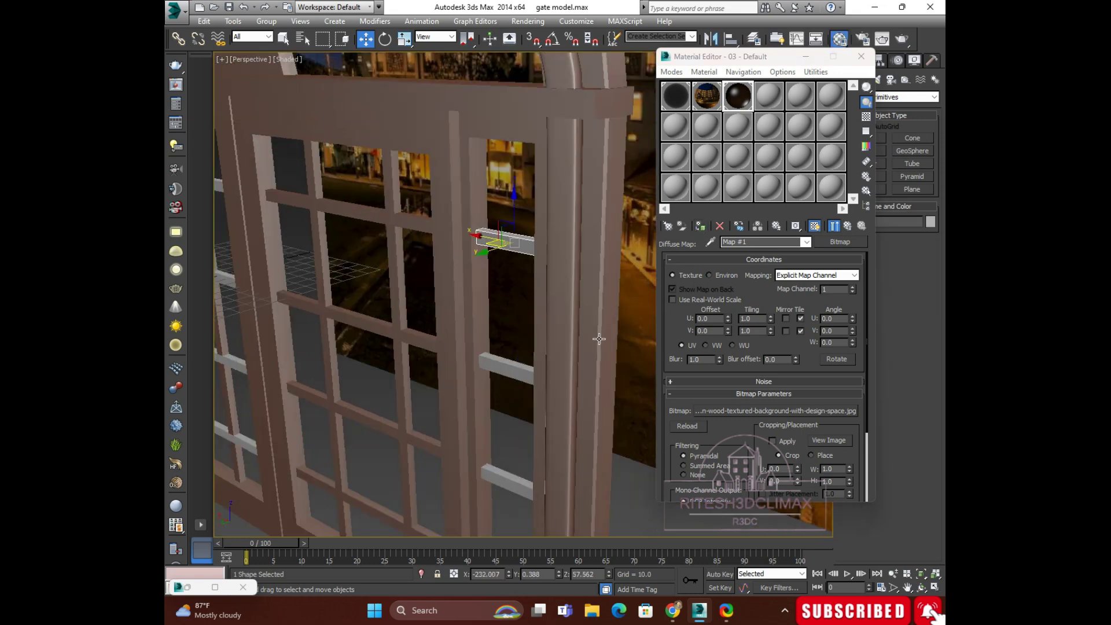
left_click(704, 226)
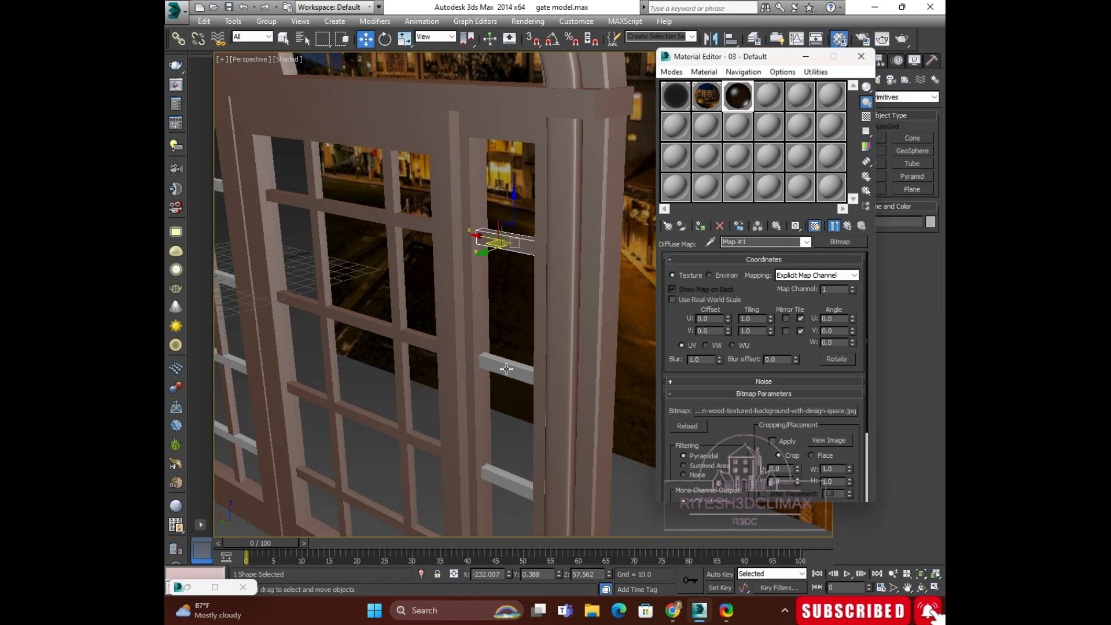
left_click_drag(502, 242, 503, 368)
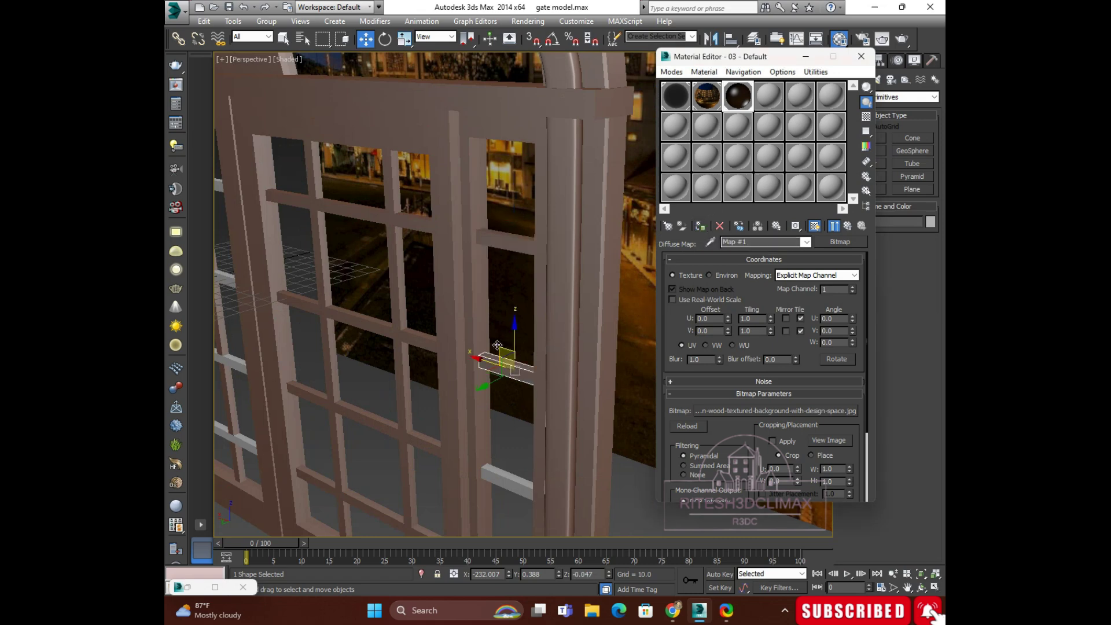
middle_click_drag(492, 526, 459, 405)
left_click_drag(447, 204, 471, 324)
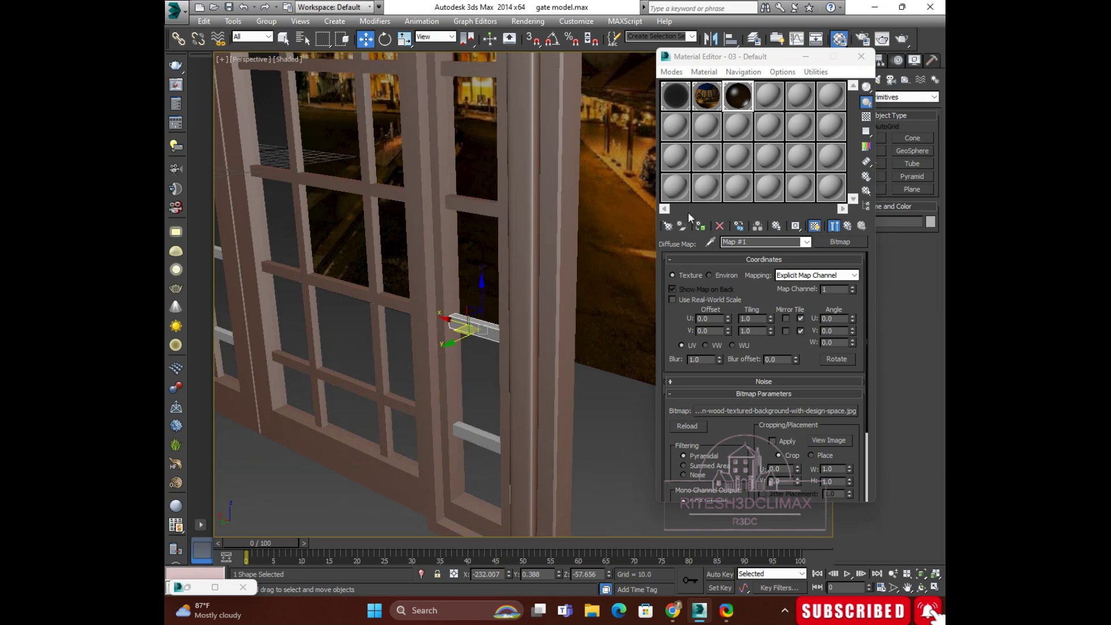
middle_click_drag(497, 385, 496, 311)
left_click_drag(472, 249, 473, 359)
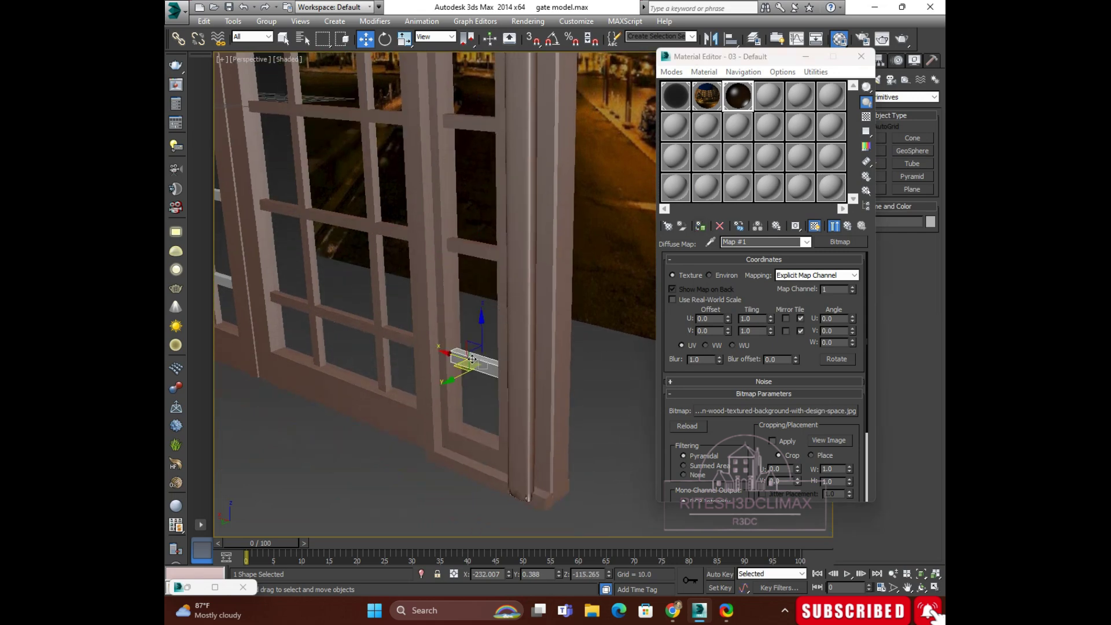
middle_click_drag(518, 340, 597, 336)
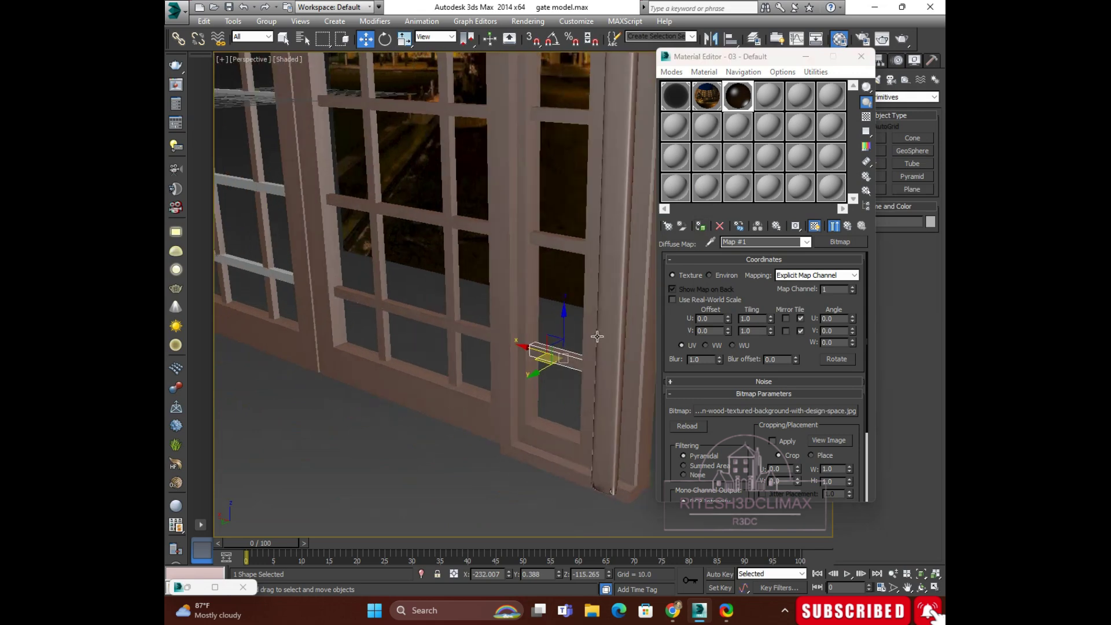
scroll(579, 333, "down", 3)
mouse_move(466, 238)
middle_mouse_down("alt")
mouse_move(440, 232)
mouse_move(464, 251)
middle_mouse_up("alt")
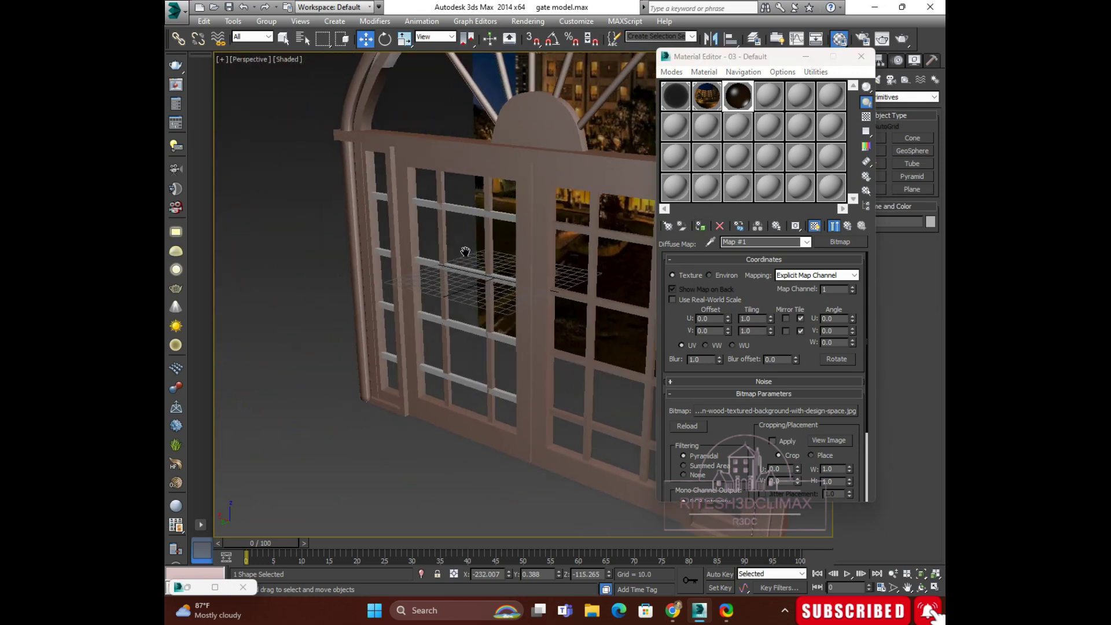
Step: Apply wood to a window-grid rail and pick the rails below it in that column
left_click(424, 204)
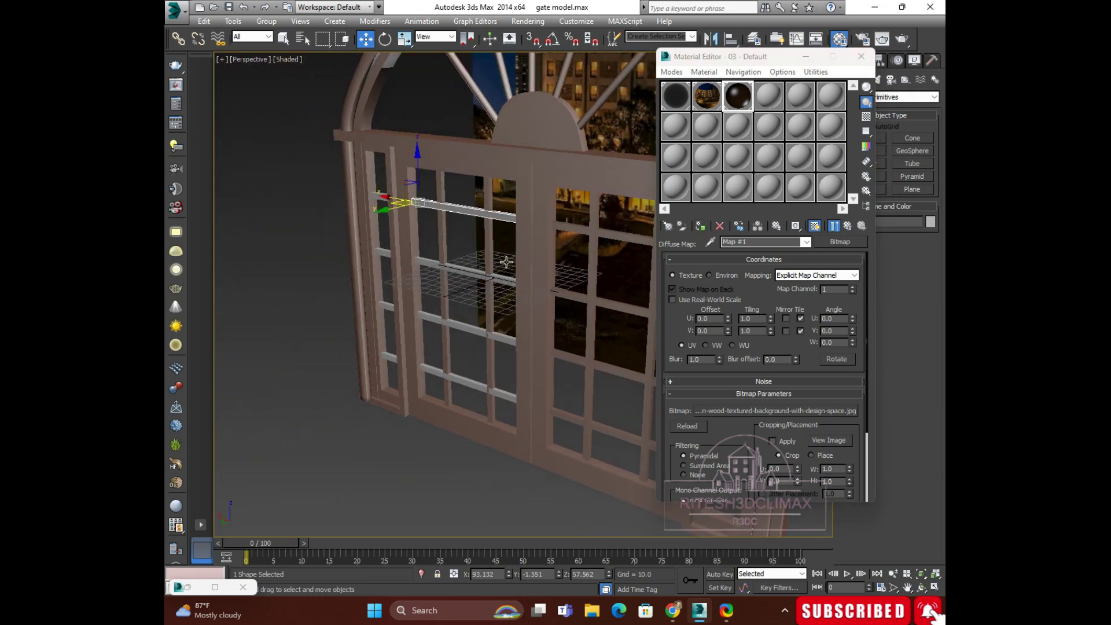
left_click(701, 226)
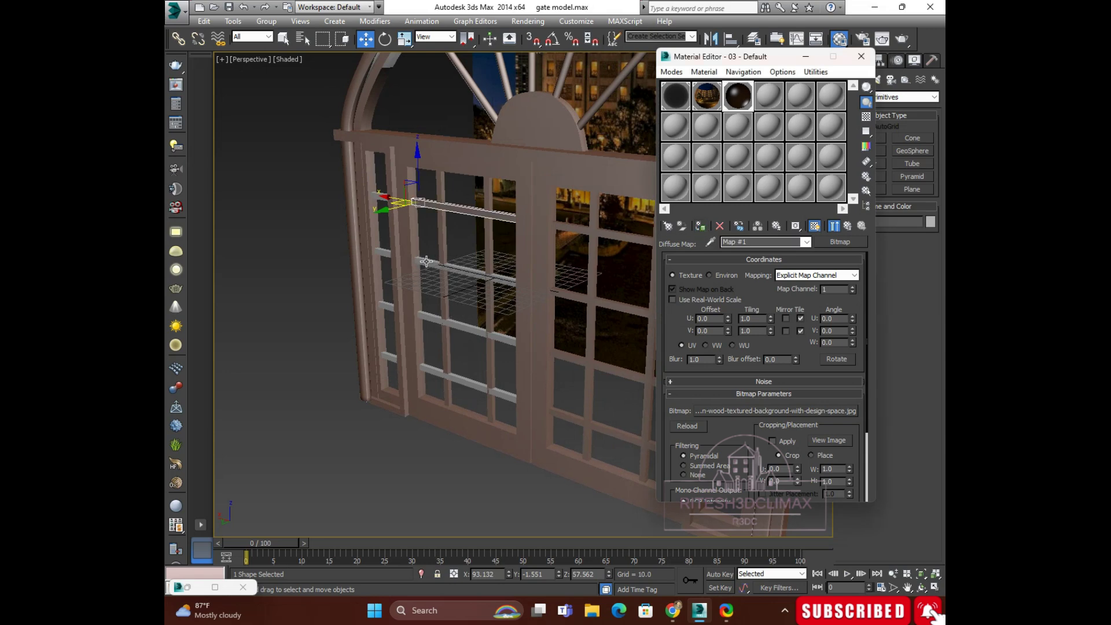
left_click_drag(427, 264, 452, 303)
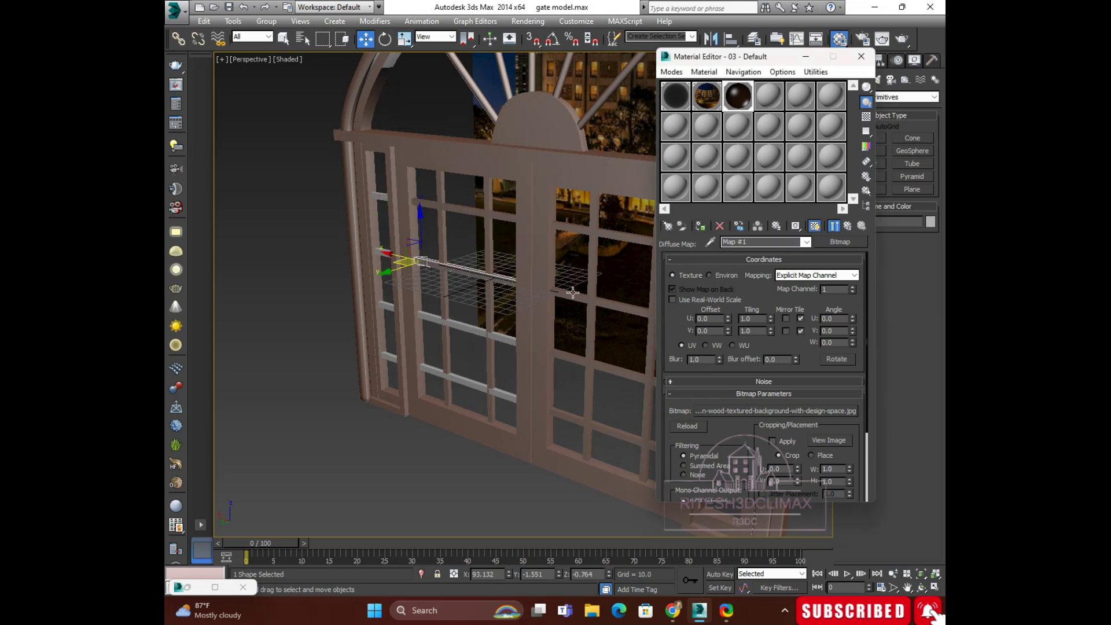
left_click_drag(434, 269, 443, 321)
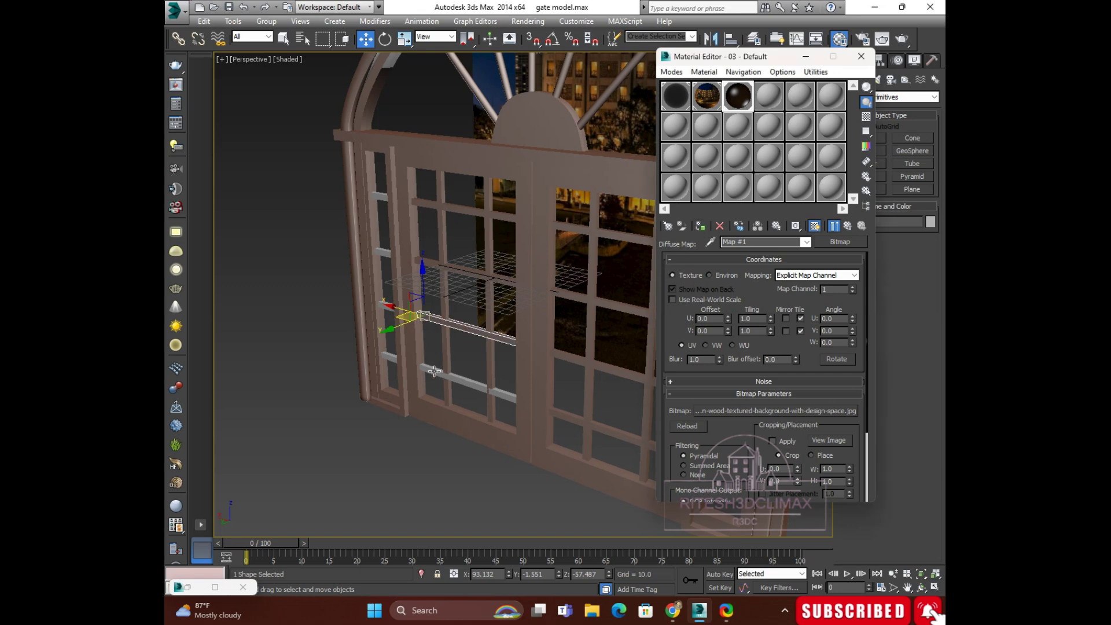
left_click_drag(432, 321, 434, 371)
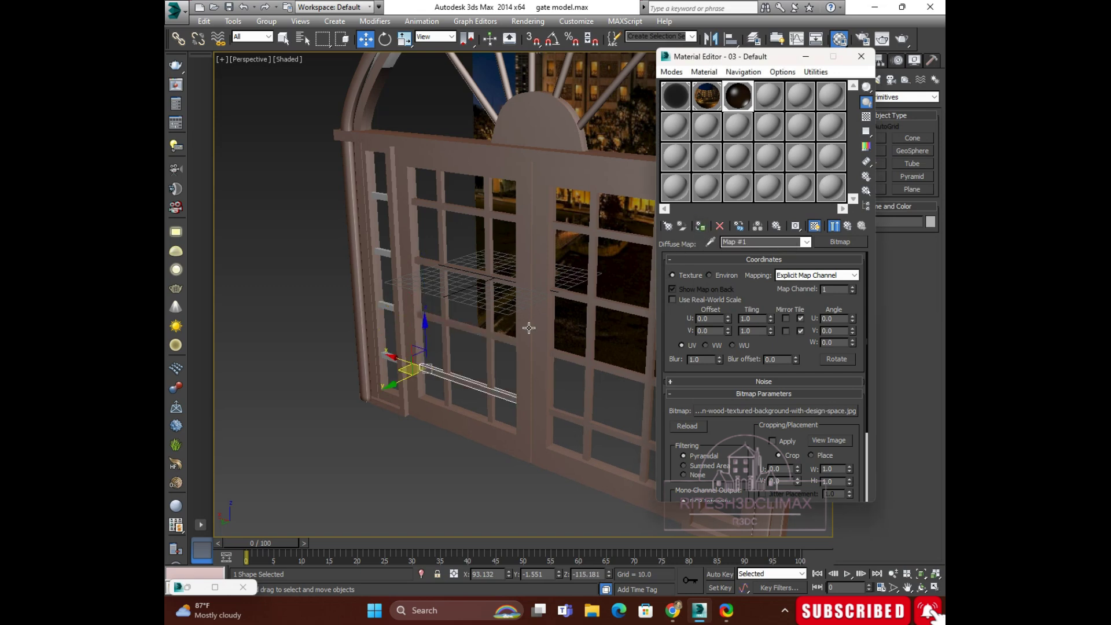
middle_click_drag(530, 328, 570, 256)
scroll(538, 292, "up", 5)
scroll(496, 335, "down", 2)
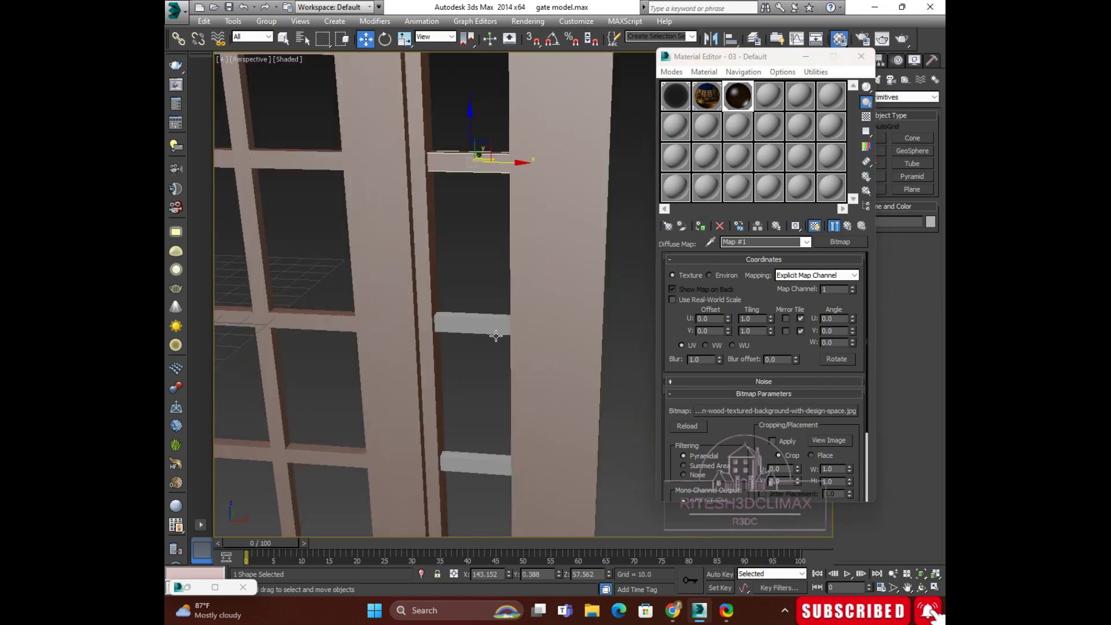
Step: Apply the wood material to three rails on the right-hand door
left_click(454, 325)
left_click(701, 227)
mouse_move(638, 274)
middle_mouse_down("alt")
mouse_move(583, 298)
mouse_move(561, 290)
middle_mouse_up("alt")
scroll(561, 290, "up", 3)
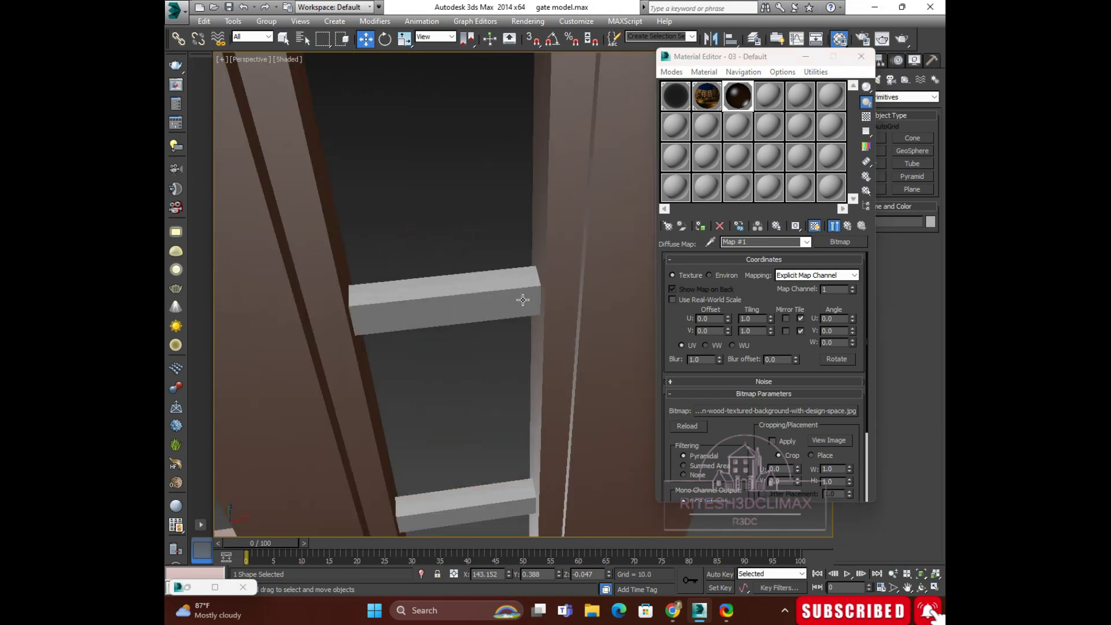
left_click(466, 265)
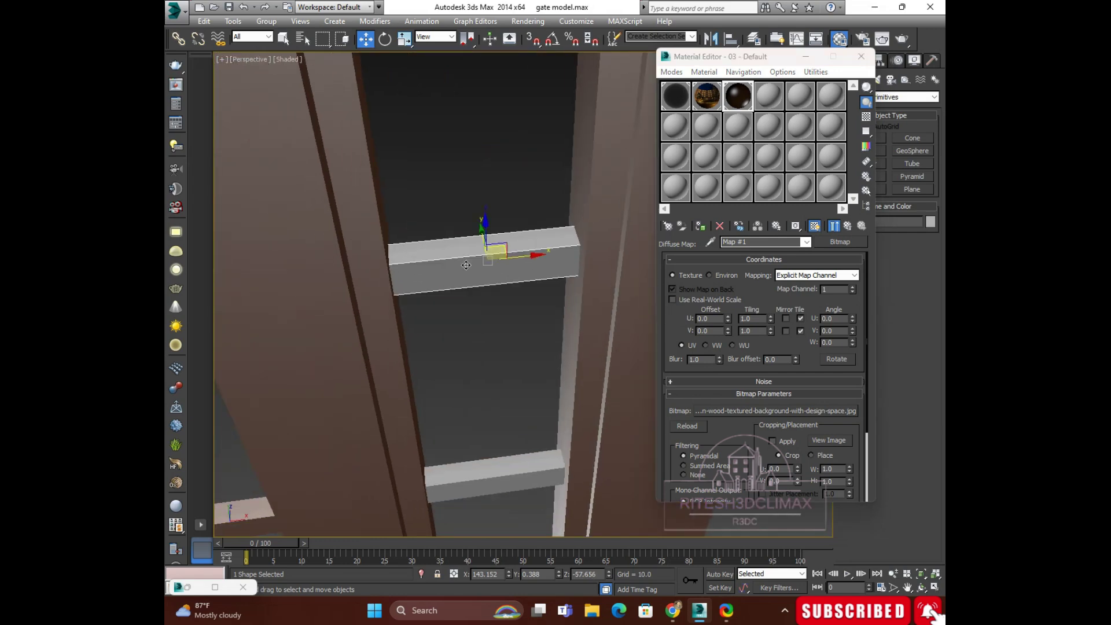
left_click(700, 227)
middle_click_drag(625, 260, 513, 315, "alt")
scroll(516, 314, "down", 2)
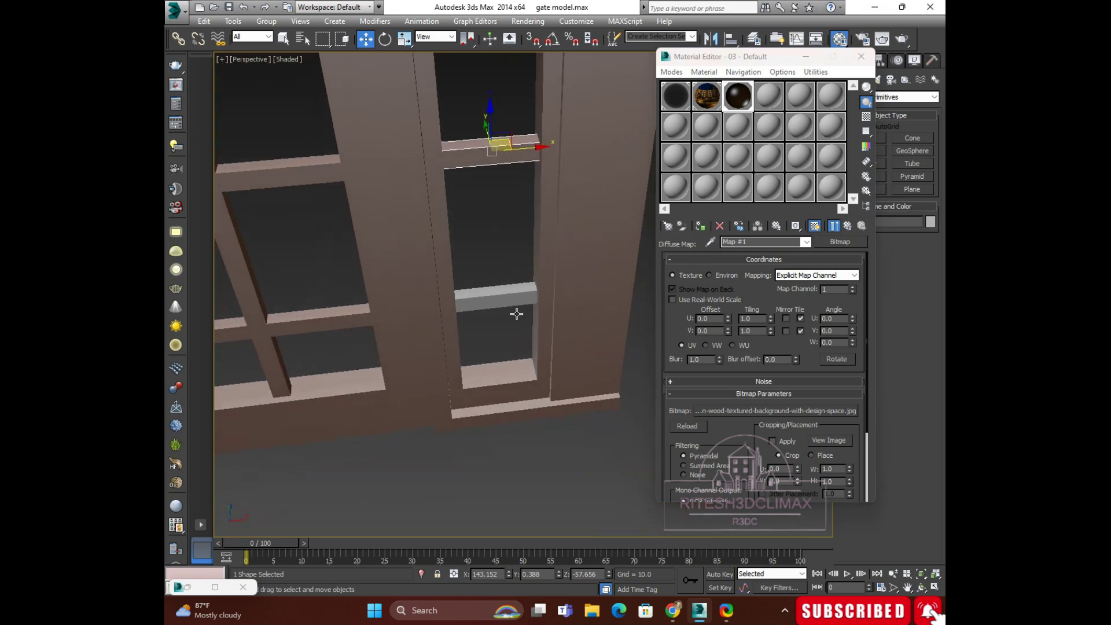
left_click(496, 297)
left_click(701, 227)
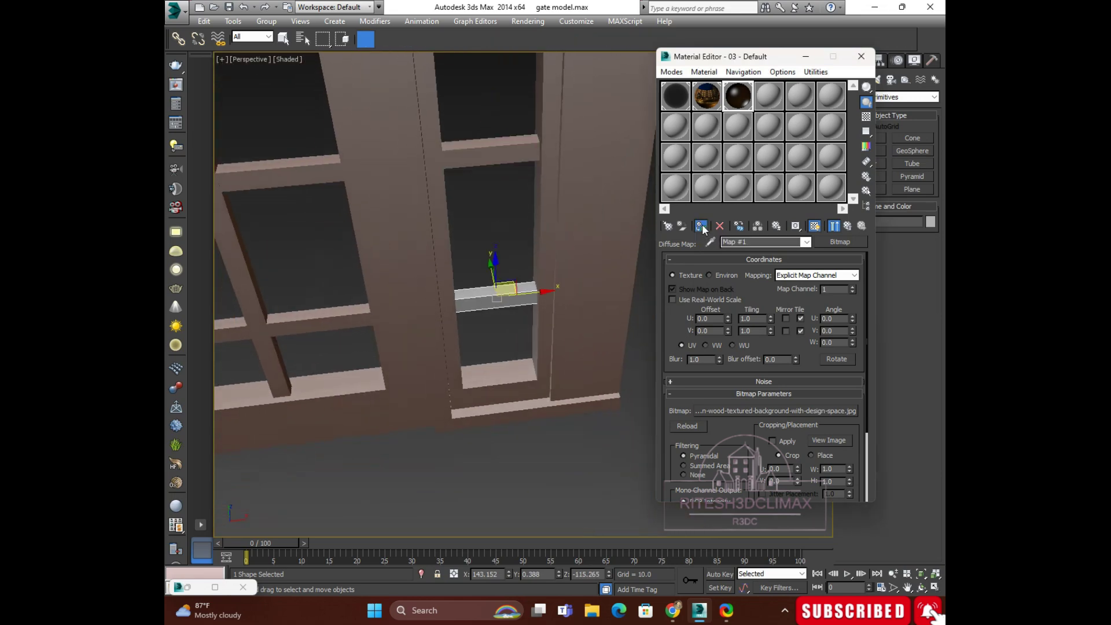
Step: Turn and zoom the view back toward the whole gate
scroll(551, 231, "up", 5)
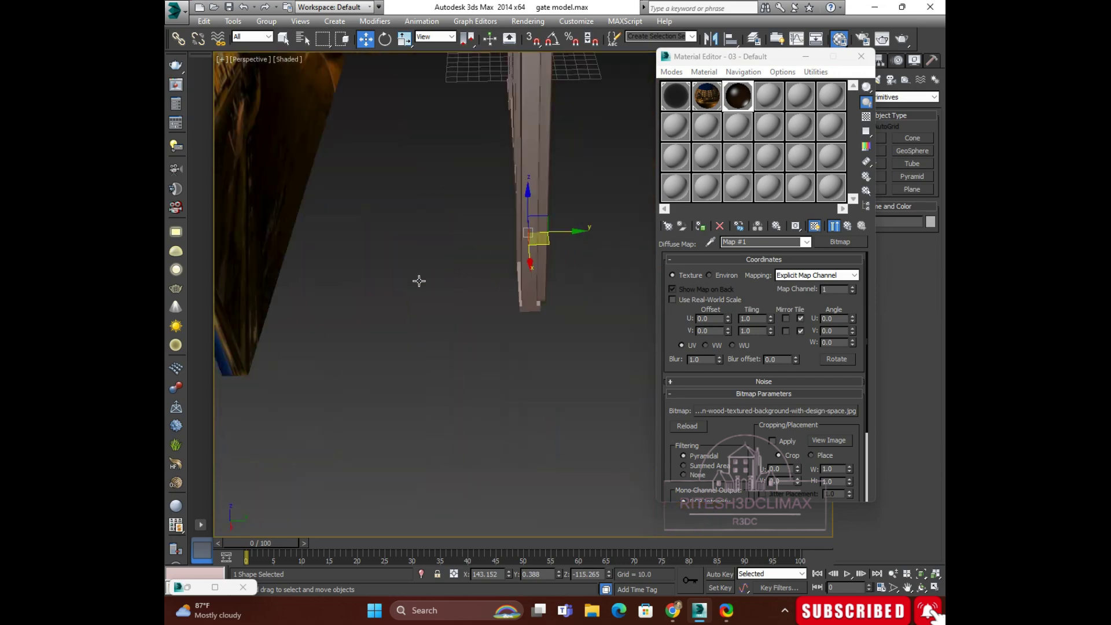
mouse_move(533, 279)
middle_mouse_down("alt")
mouse_move(524, 234)
mouse_move(543, 185)
mouse_move(533, 219)
middle_mouse_up("alt")
scroll(538, 197, "up", 3)
scroll(533, 218, "up", 2)
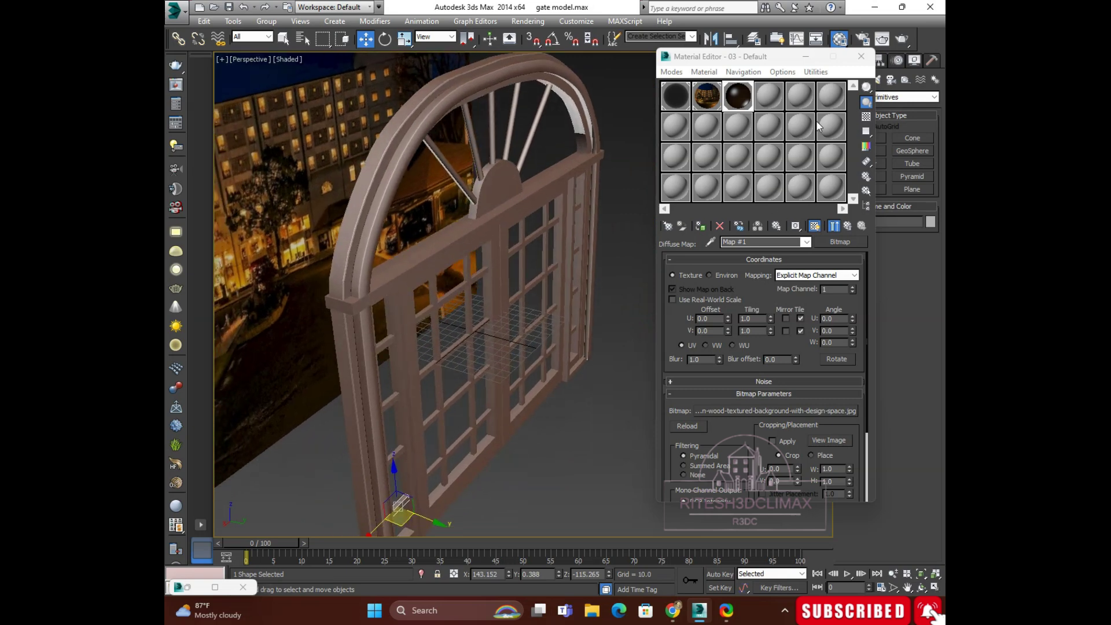
Step: Close the Material Editor, select the keystone piece Line004 and bring up its Modifier List
left_click(859, 57)
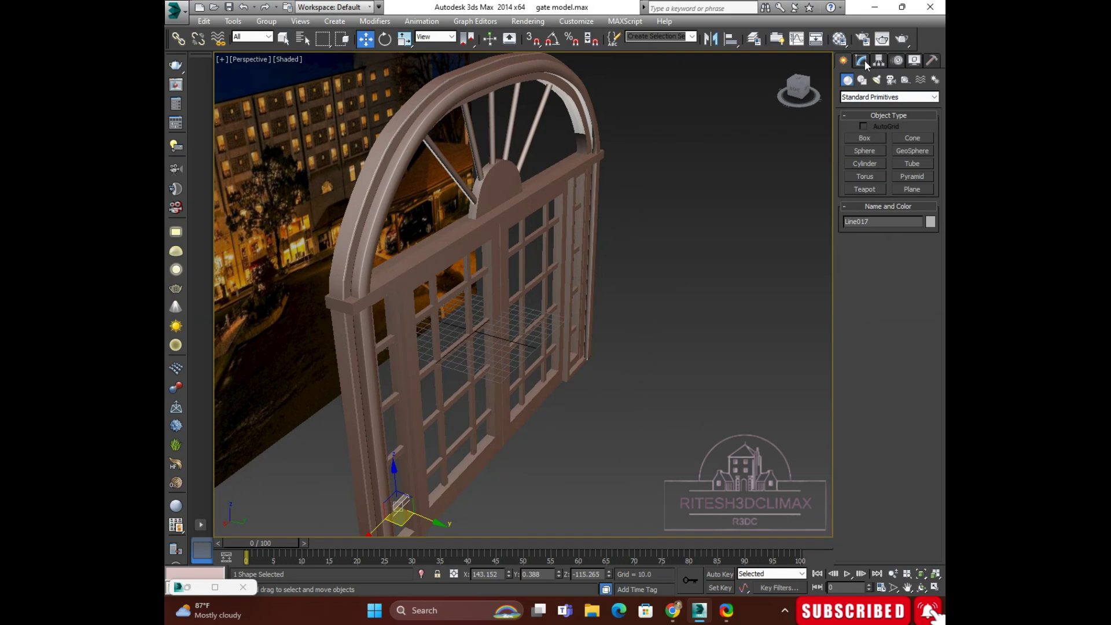
left_click(864, 61)
left_click(935, 95)
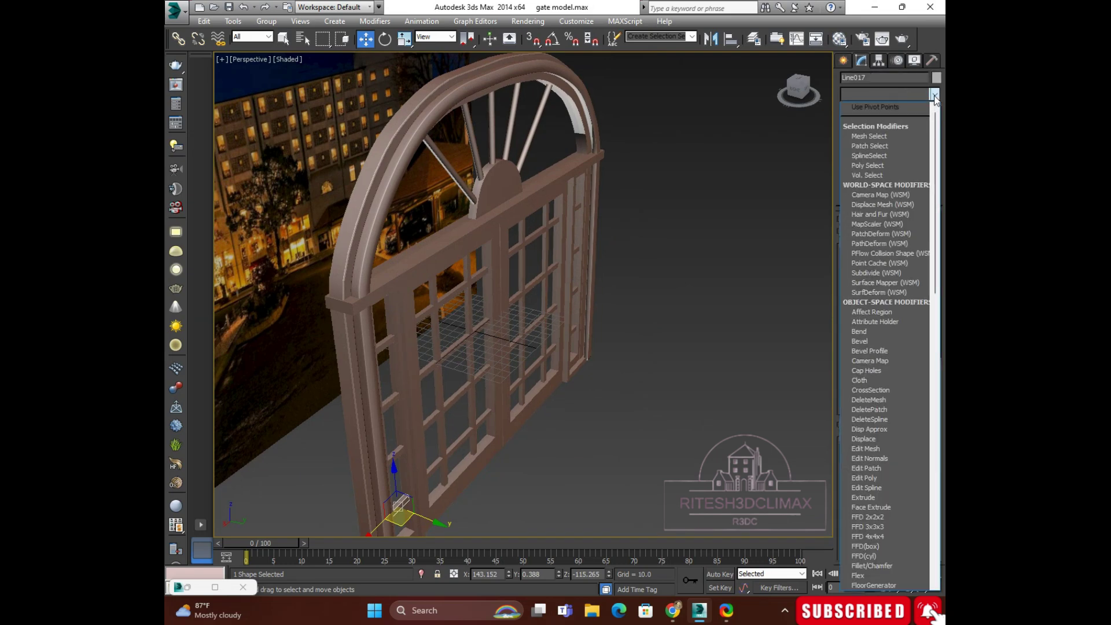
left_click(407, 145)
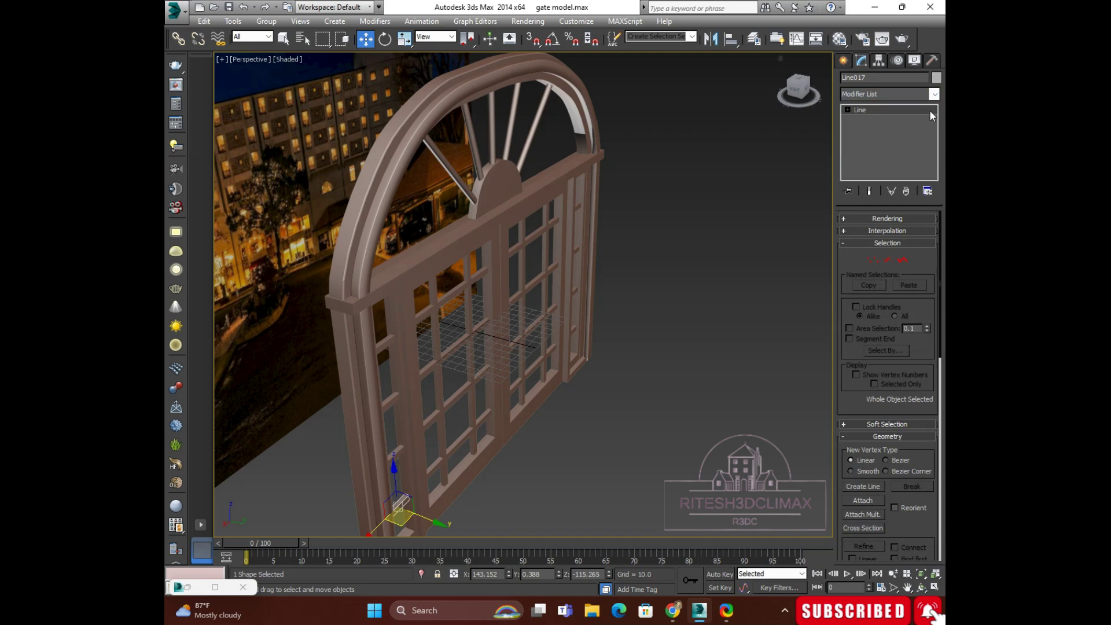
left_click(681, 185)
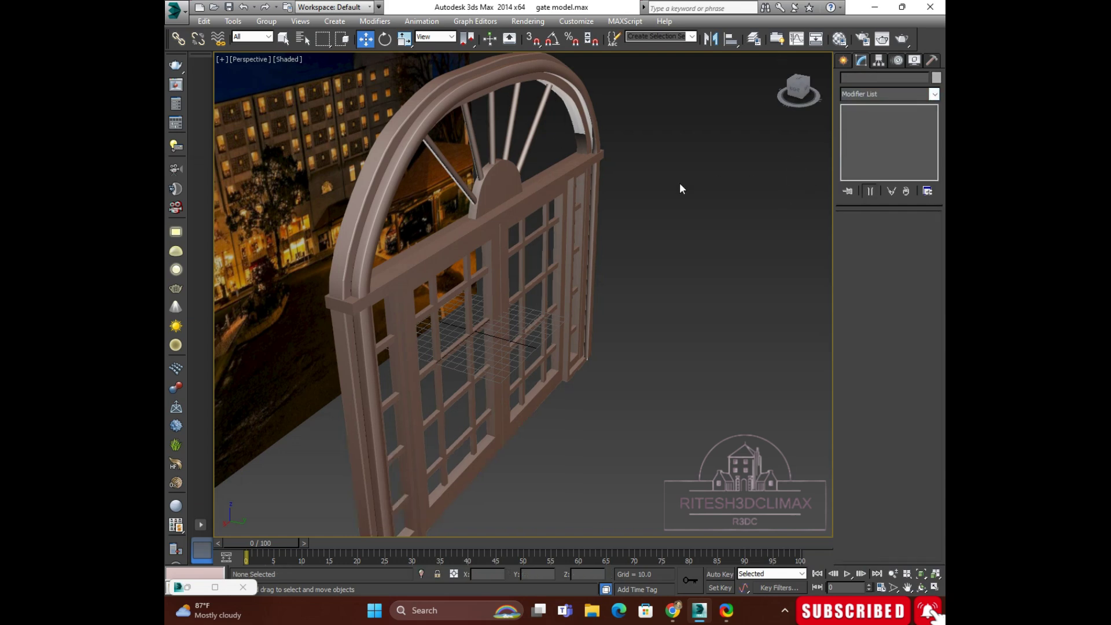
left_click(496, 186)
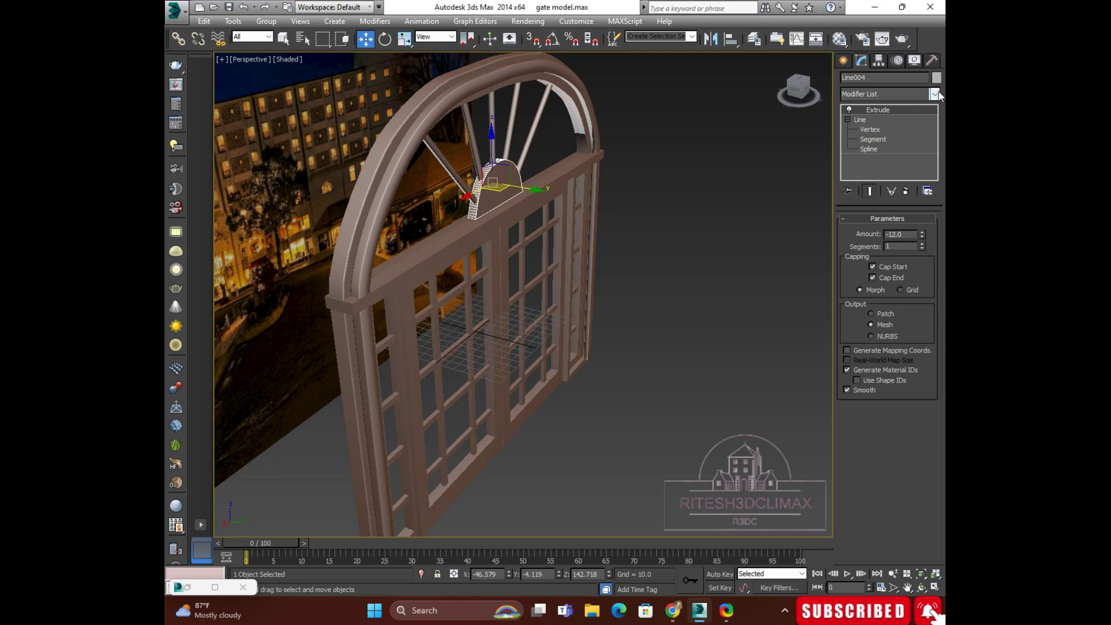
left_click(936, 93)
scroll(880, 347, "down", 15)
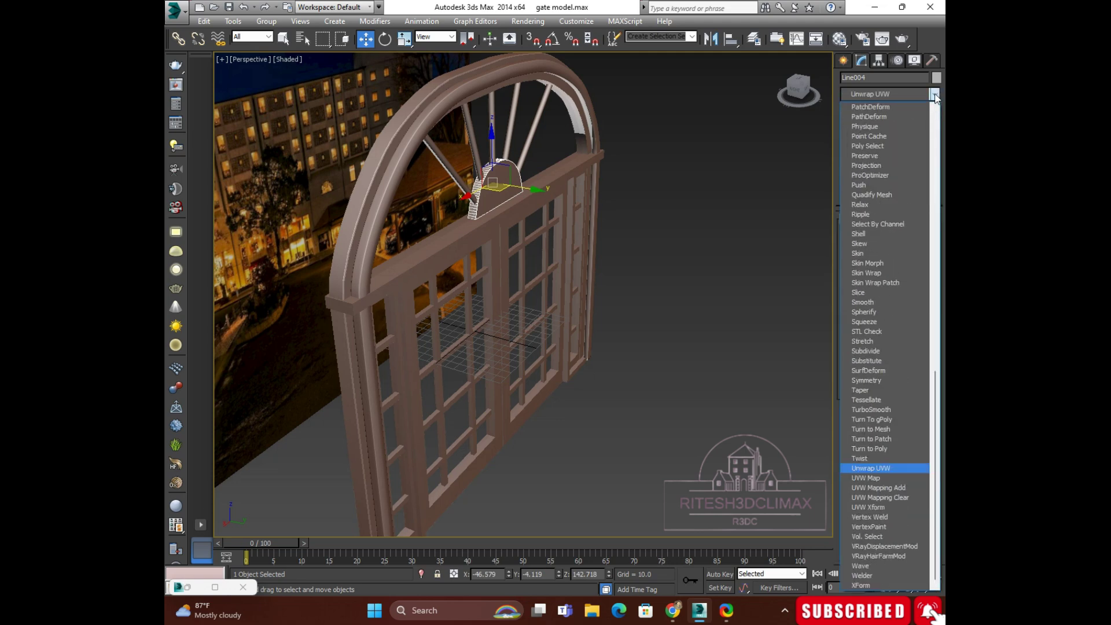
Step: Add a UVW Map modifier with Box mapping to the keystone and inspect the texture
left_click(862, 477)
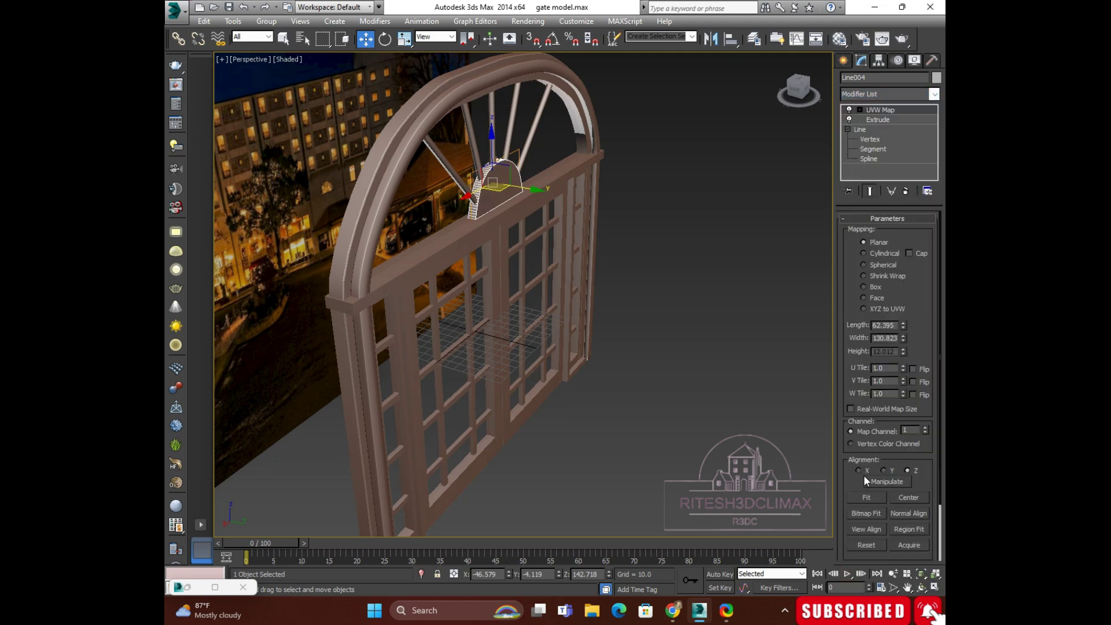
left_click(863, 287)
middle_click_drag(596, 268, 556, 255, "alt")
scroll(538, 243, "up", 3)
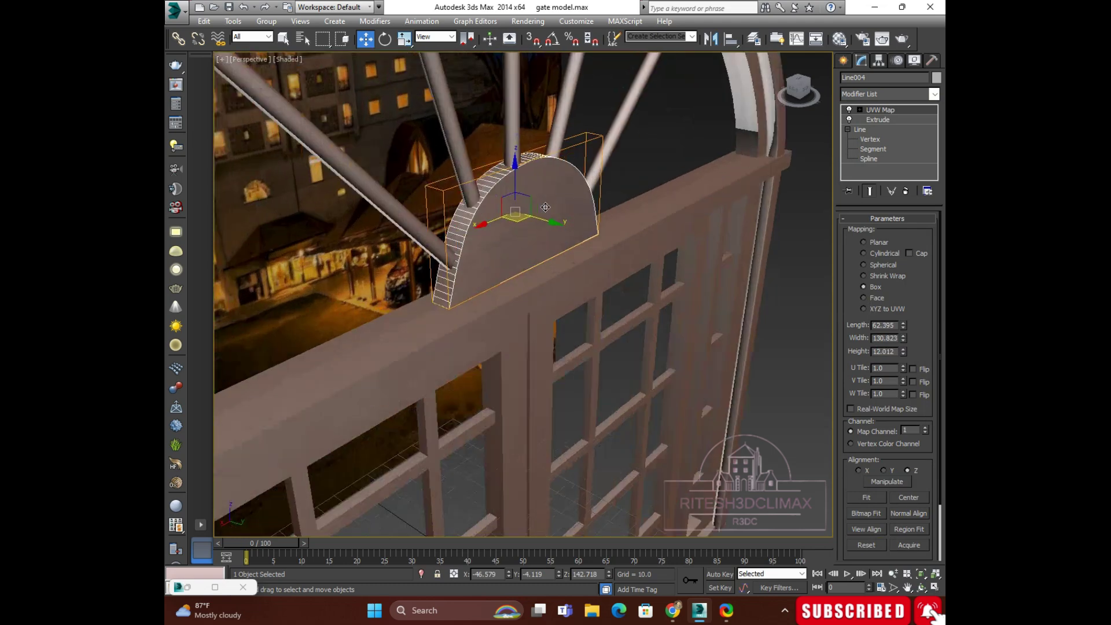
scroll(538, 244, "up", 3)
scroll(541, 251, "up", 2)
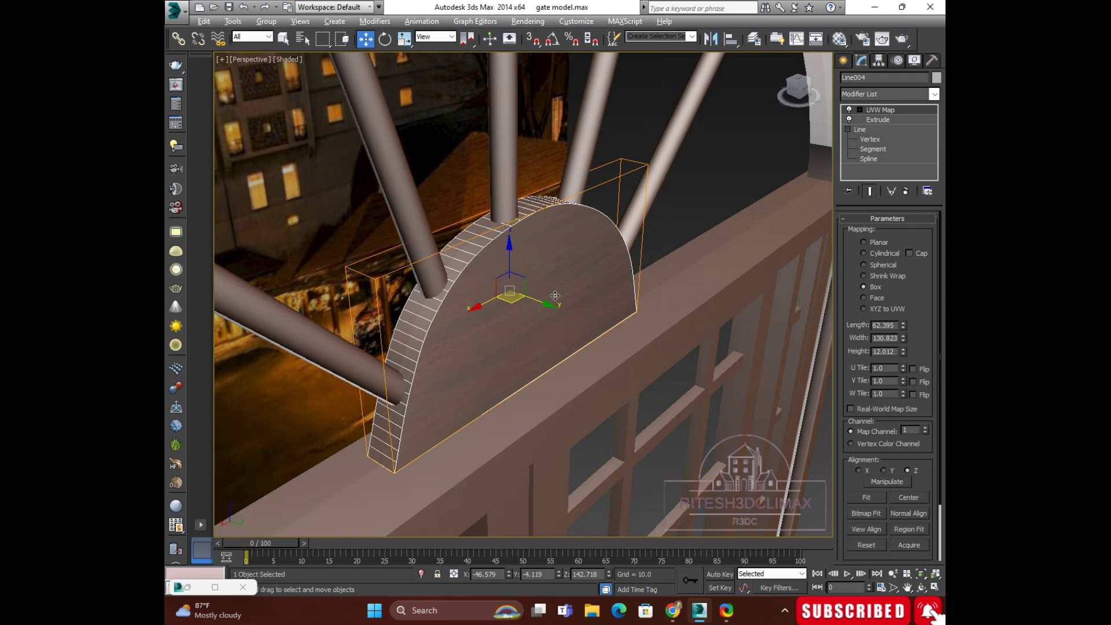
middle_click_drag(555, 296, 548, 231, "alt")
scroll(547, 232, "up", 3)
scroll(548, 231, "up", 1)
scroll(548, 232, "up", 1)
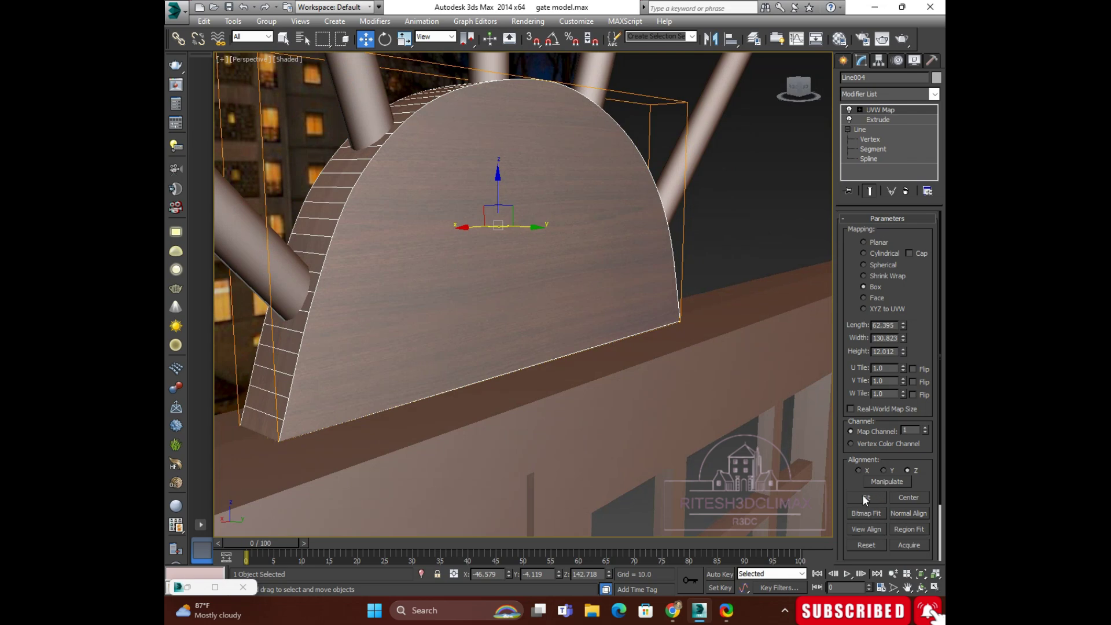
Step: Select the spoke Line008 beside the keystone and bring up its modifier list
left_click(712, 174)
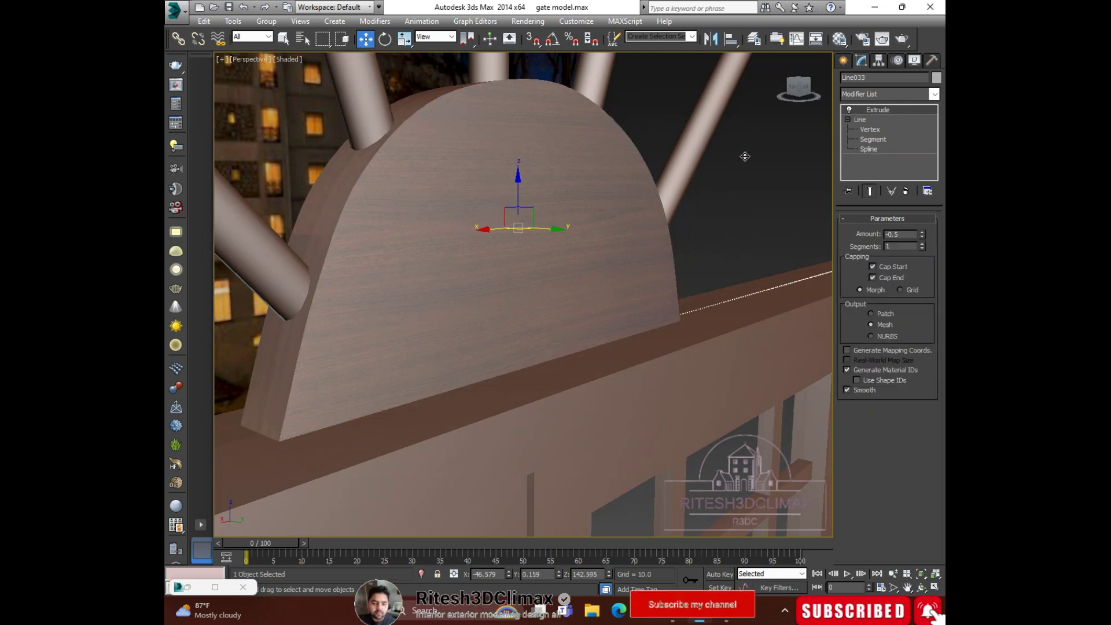
scroll(677, 241, "up", 2)
scroll(679, 260, "up", 1)
scroll(678, 260, "down", 3)
mouse_move(696, 245)
middle_mouse_down("alt")
mouse_move(674, 288)
mouse_move(643, 277)
mouse_move(575, 323)
mouse_move(501, 312)
mouse_move(570, 233)
middle_mouse_up("alt")
scroll(501, 312, "up", 2)
scroll(502, 313, "down", 2)
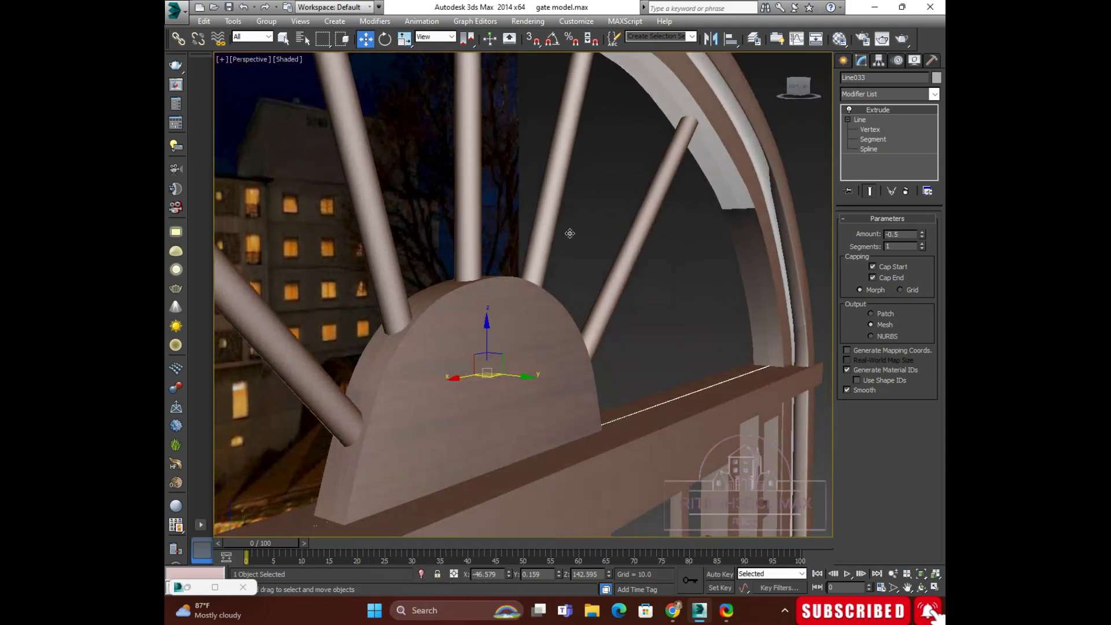
left_click(626, 255)
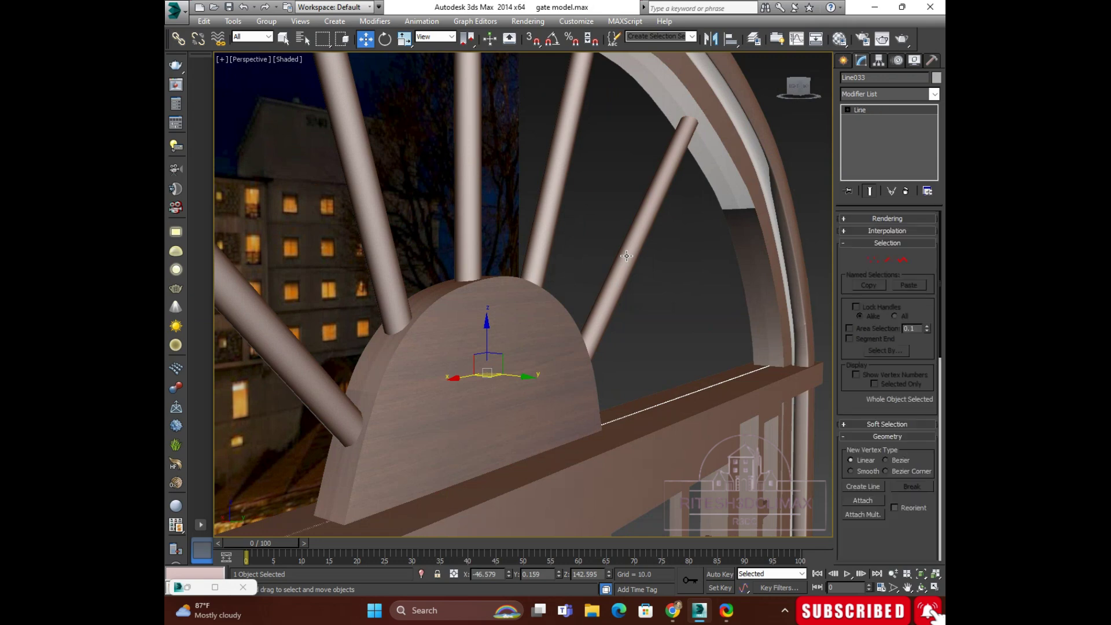
left_click(935, 94)
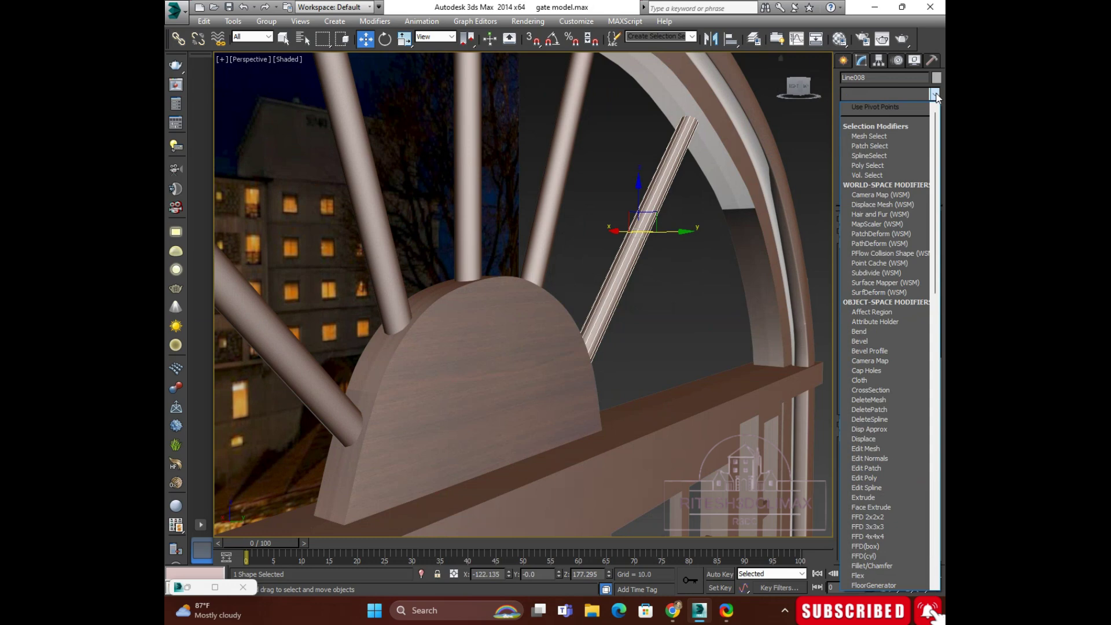
Step: Add a Cylindrical UVW Map to spoke Line008 and frame the diagonal bar in view
scroll(886, 472, "down", 20)
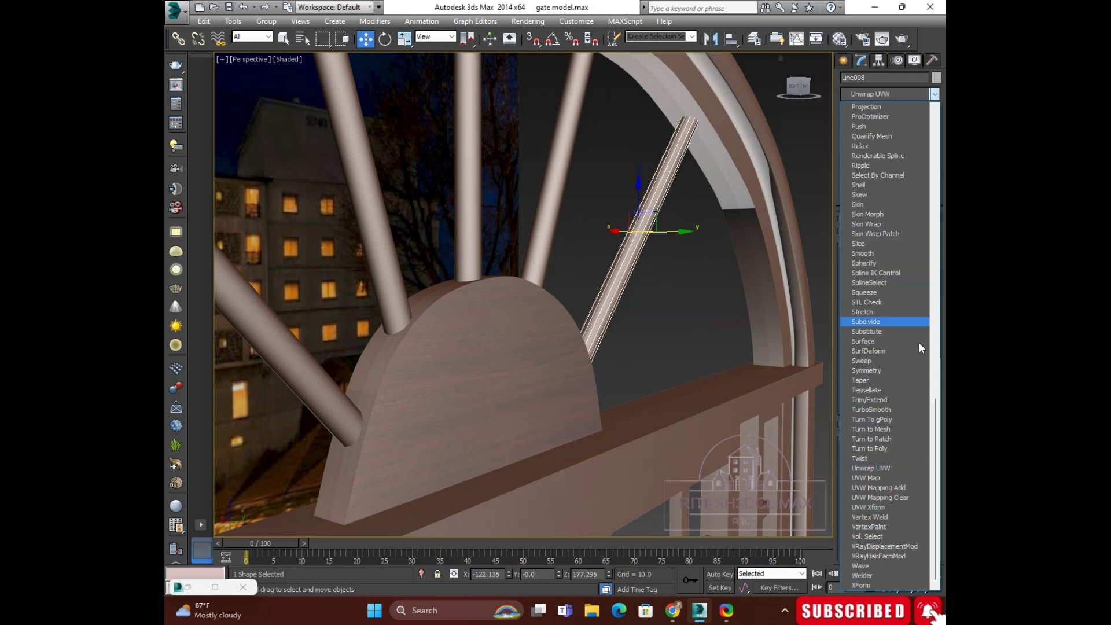
left_click(859, 478)
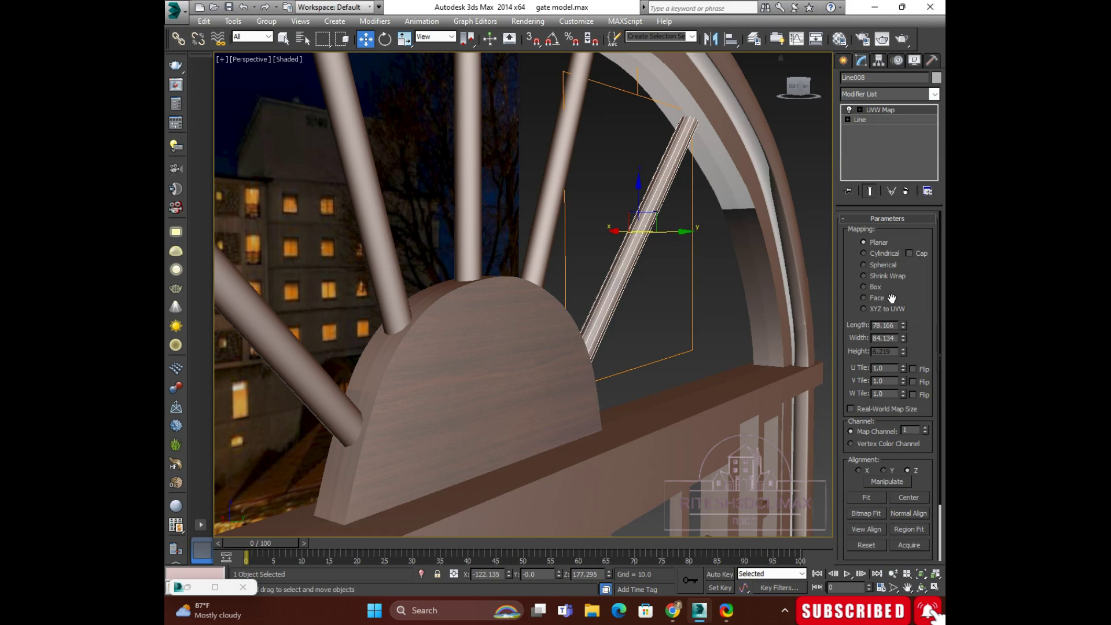
left_click(863, 253)
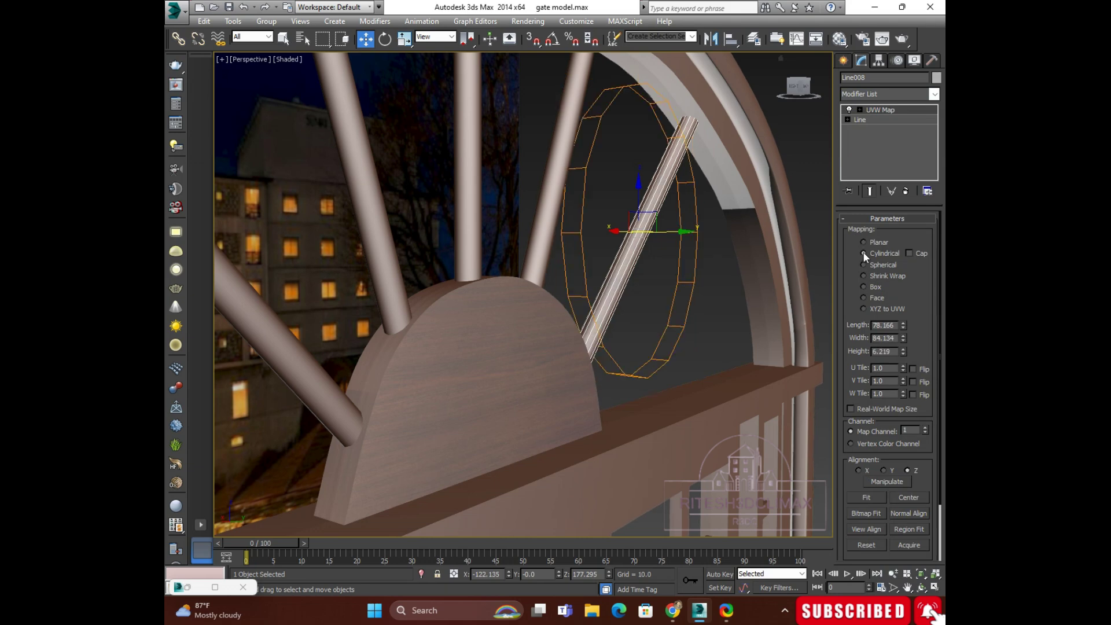
key("z")
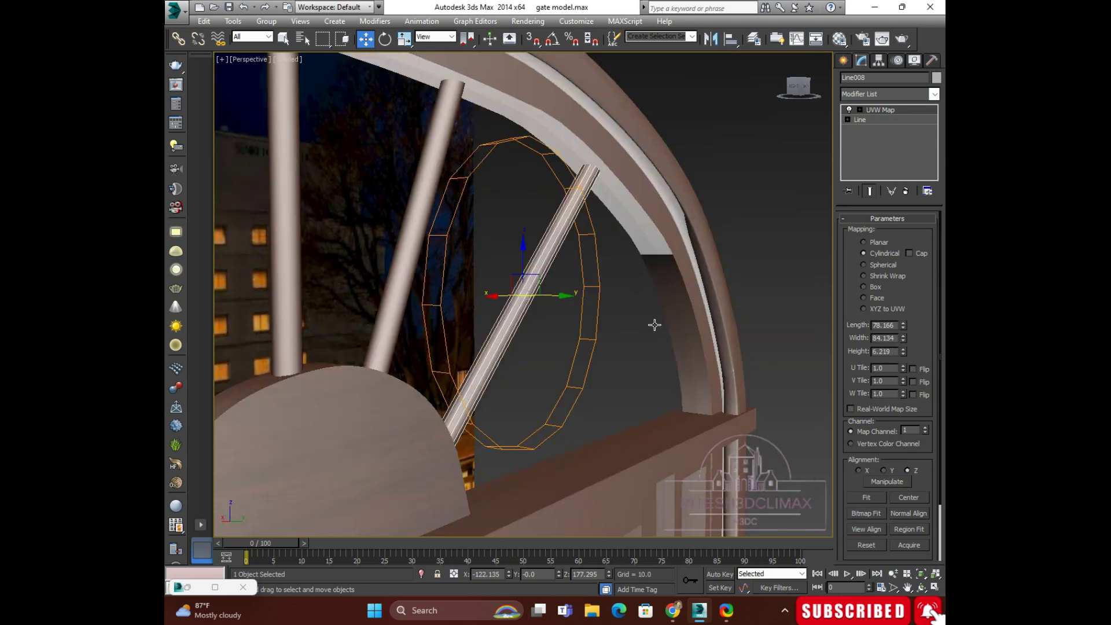
middle_click_drag(646, 322, 595, 280, "alt")
scroll(578, 254, "up", 5)
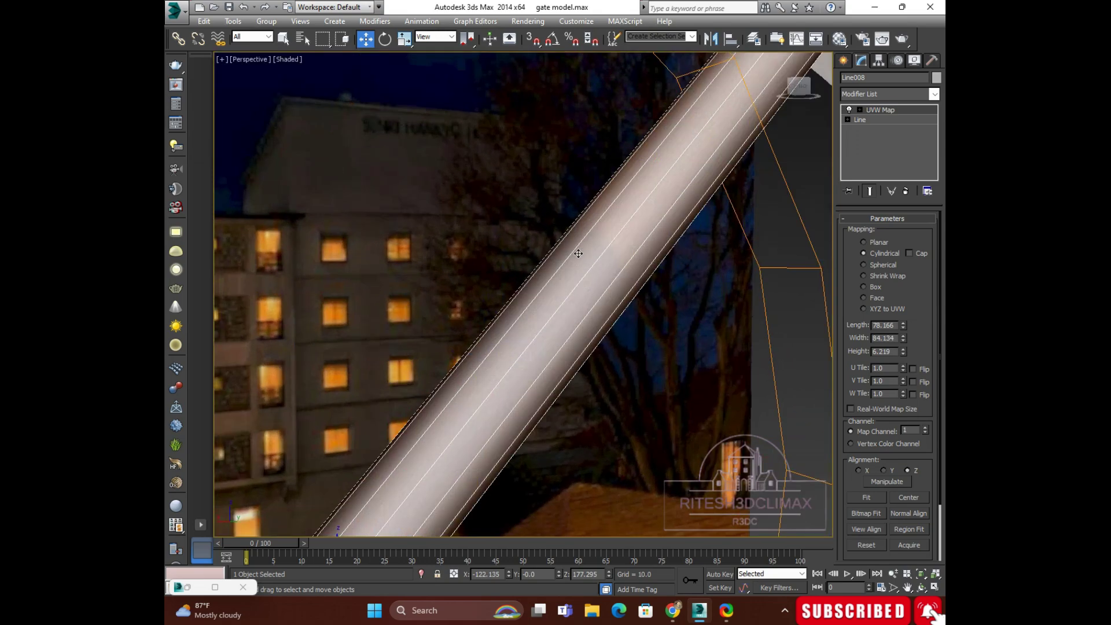
scroll(640, 245, "up", 3)
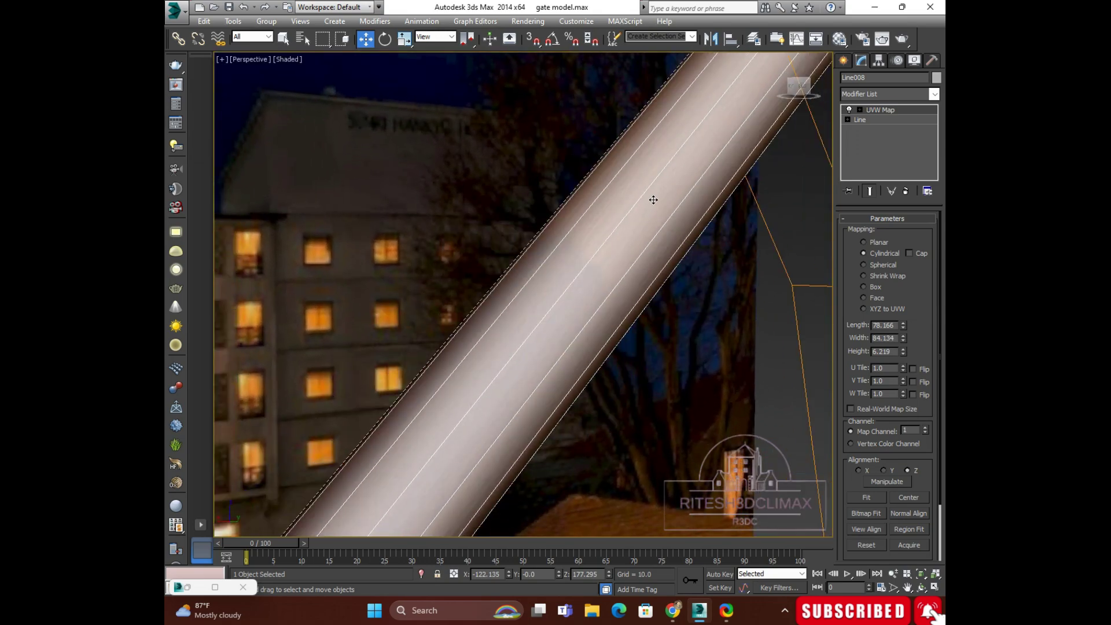
scroll(650, 208, "up", 3)
scroll(662, 243, "down", 3)
scroll(615, 196, "down", 3)
mouse_move(615, 196)
middle_mouse_down("alt")
mouse_move(624, 204)
mouse_move(606, 231)
mouse_move(596, 208)
mouse_move(596, 241)
middle_mouse_up("alt")
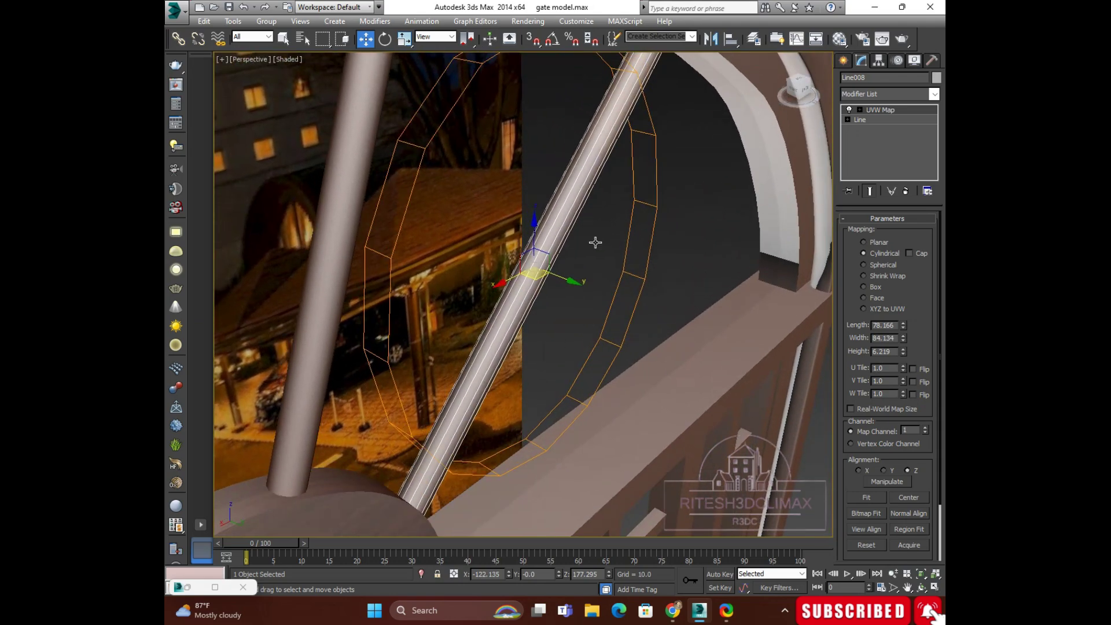
Step: Rotate the UVW Map gizmo about 86° around Z and show the four-viewport layout
key("e")
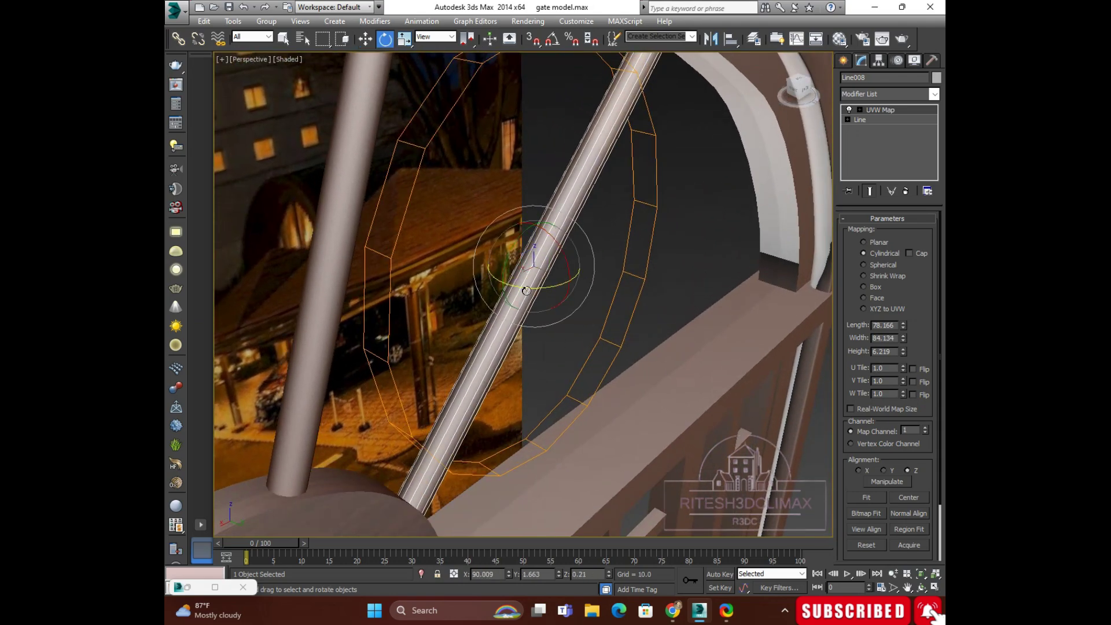
left_click_drag(519, 285, 550, 292)
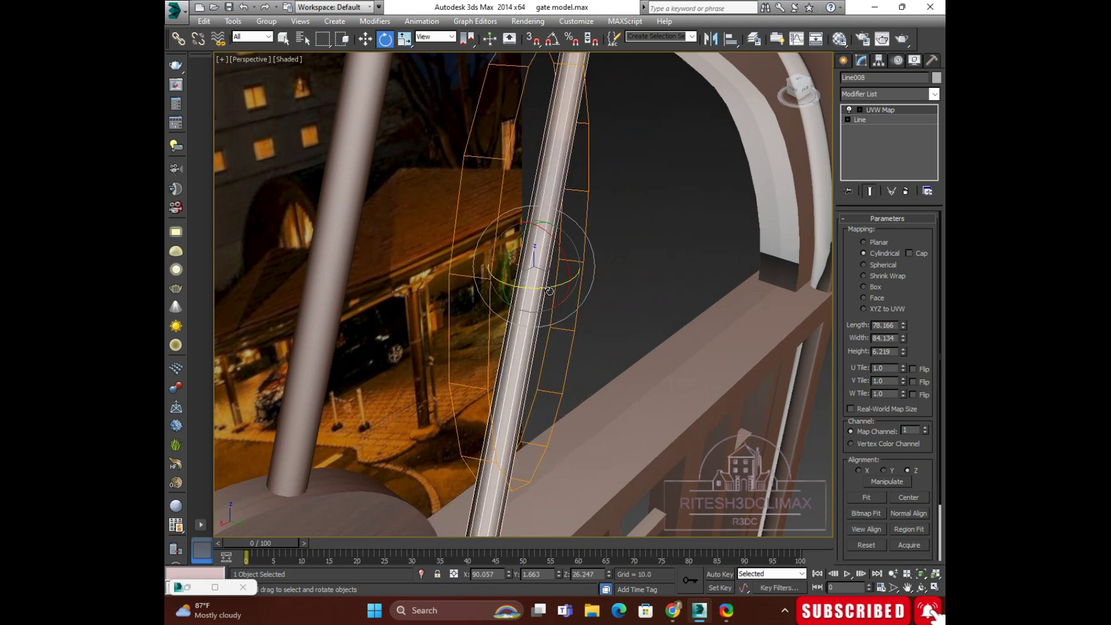
right_click(549, 291)
left_click(858, 112)
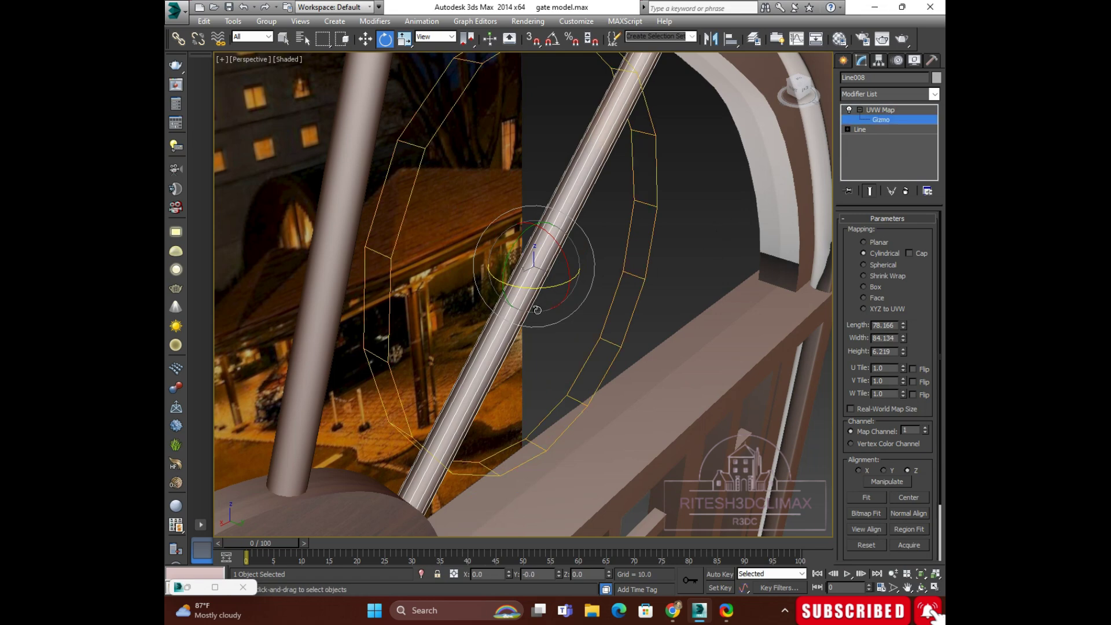
left_click_drag(528, 288, 632, 292)
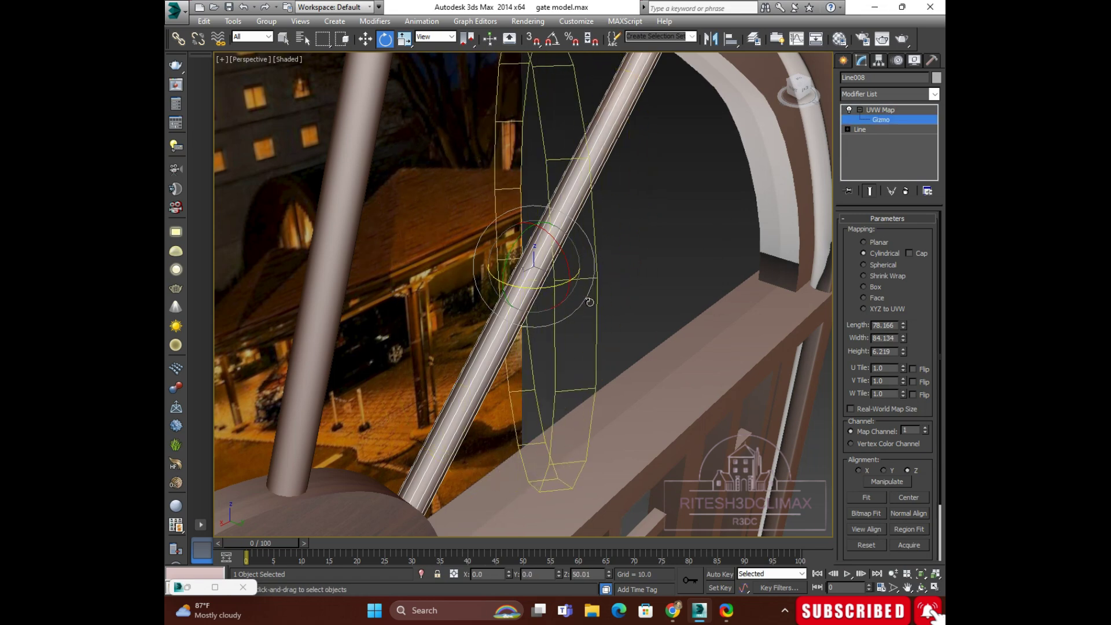
key("alt+w")
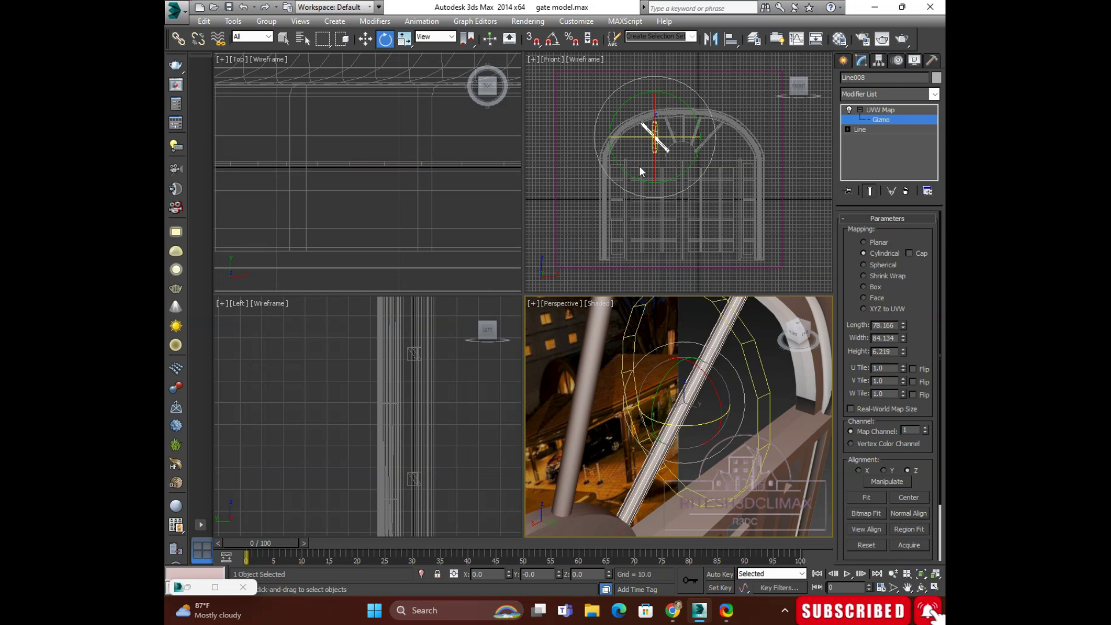
Step: Rotate the mapping gizmo upright in the top view to line up with the bar
left_click(674, 144)
key("w")
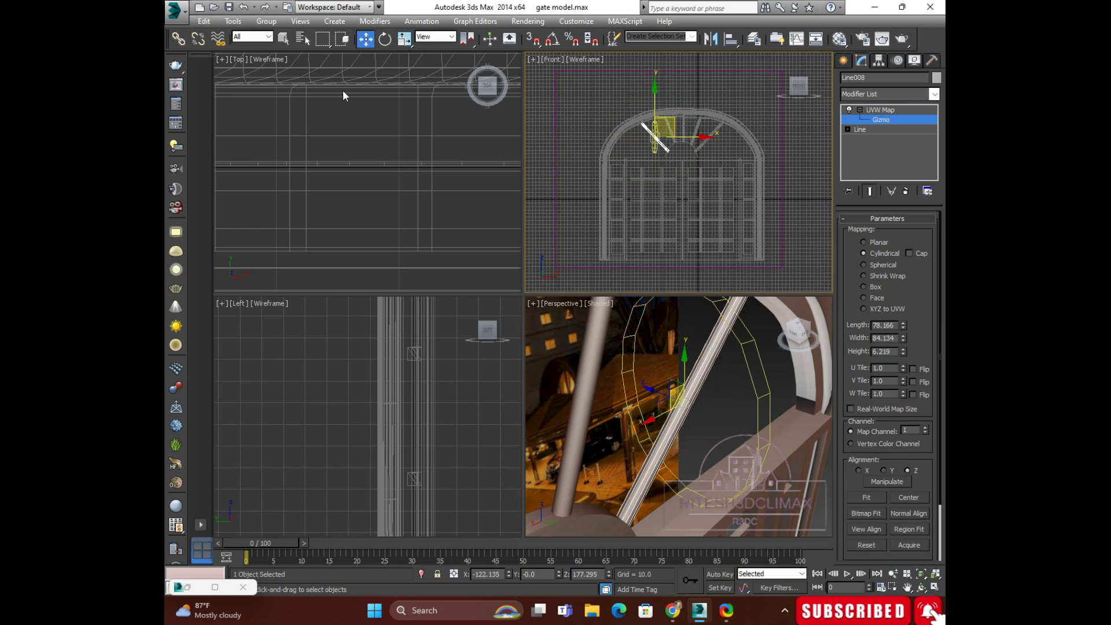
scroll(370, 161, "down", 5)
scroll(350, 148, "down", 3)
scroll(379, 169, "down", 2)
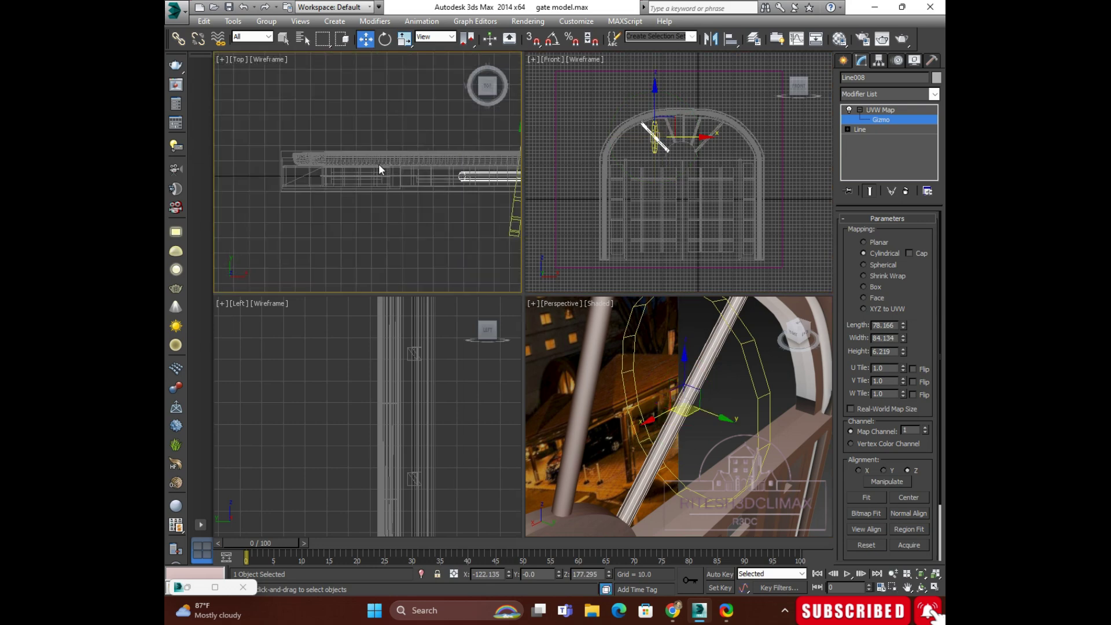
scroll(428, 148, "down", 2)
scroll(412, 204, "up", 4)
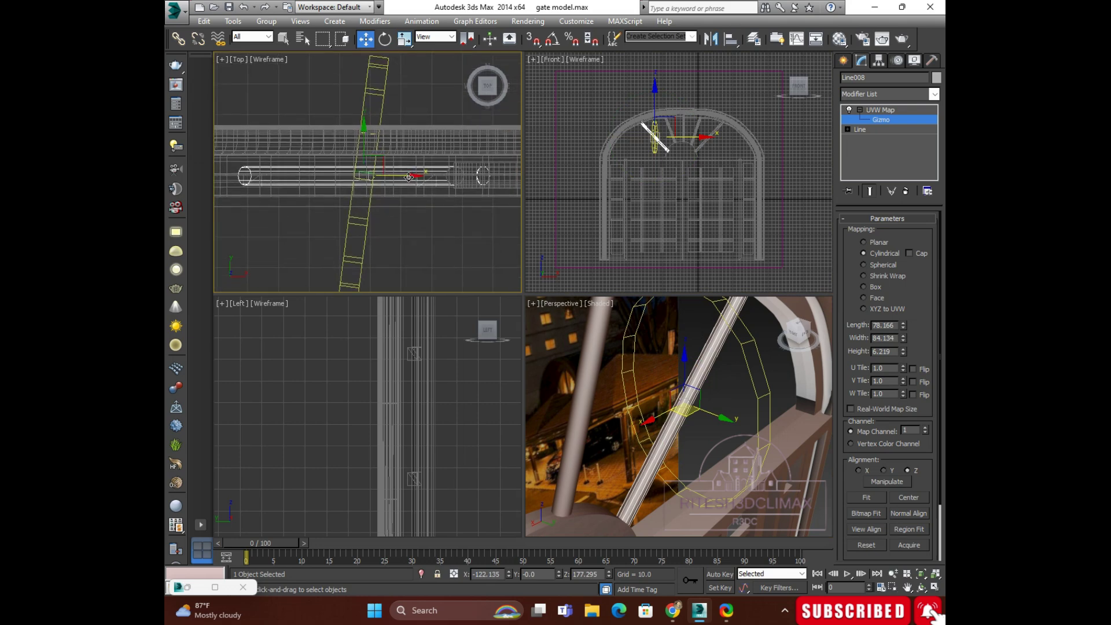
scroll(407, 190, "up", 1)
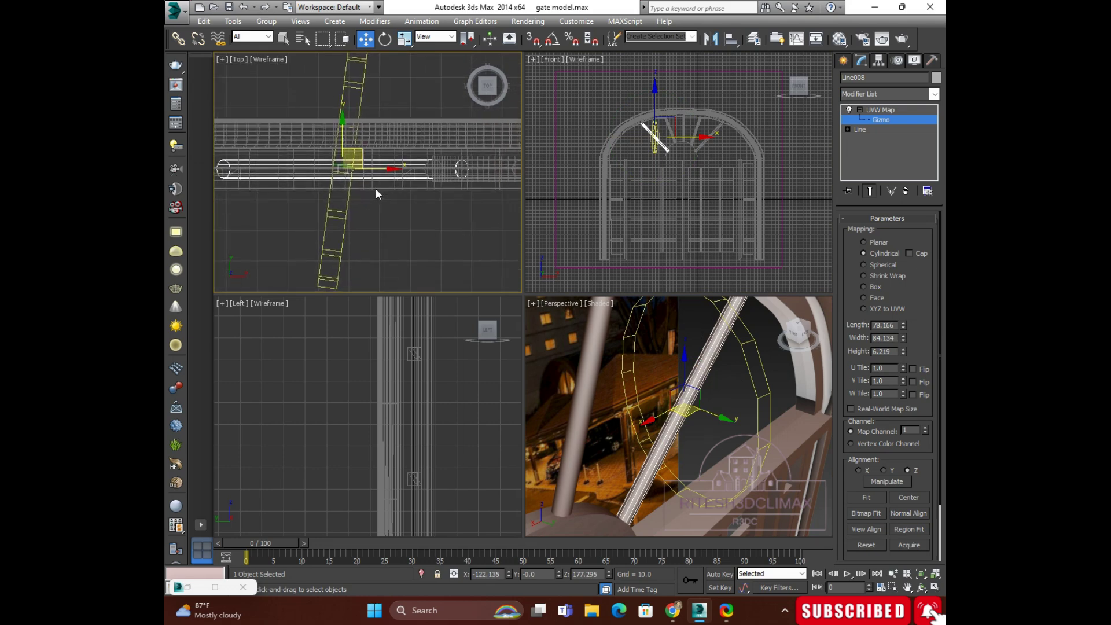
scroll(399, 188, "down", 1)
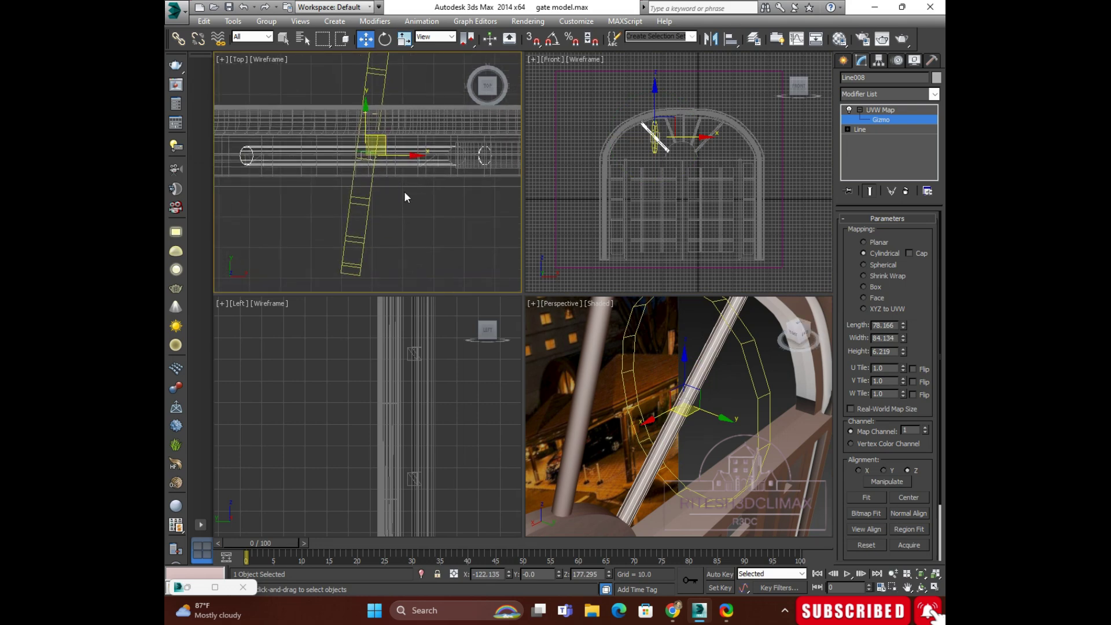
scroll(395, 192, "down", 2)
scroll(395, 208, "down", 1)
key("e")
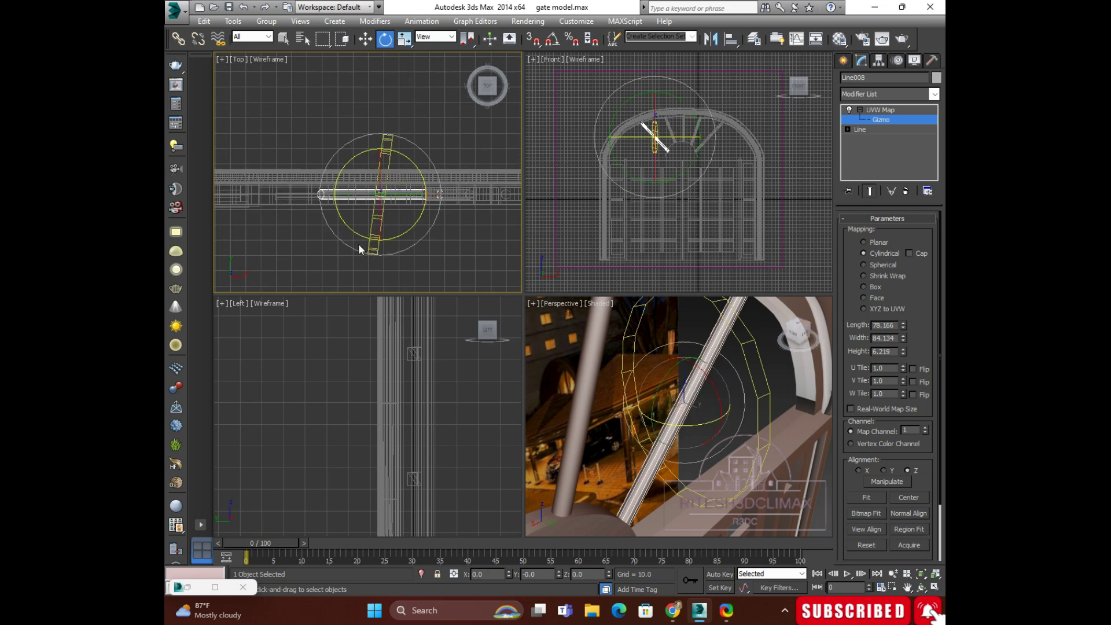
left_click_drag(355, 233, 367, 228)
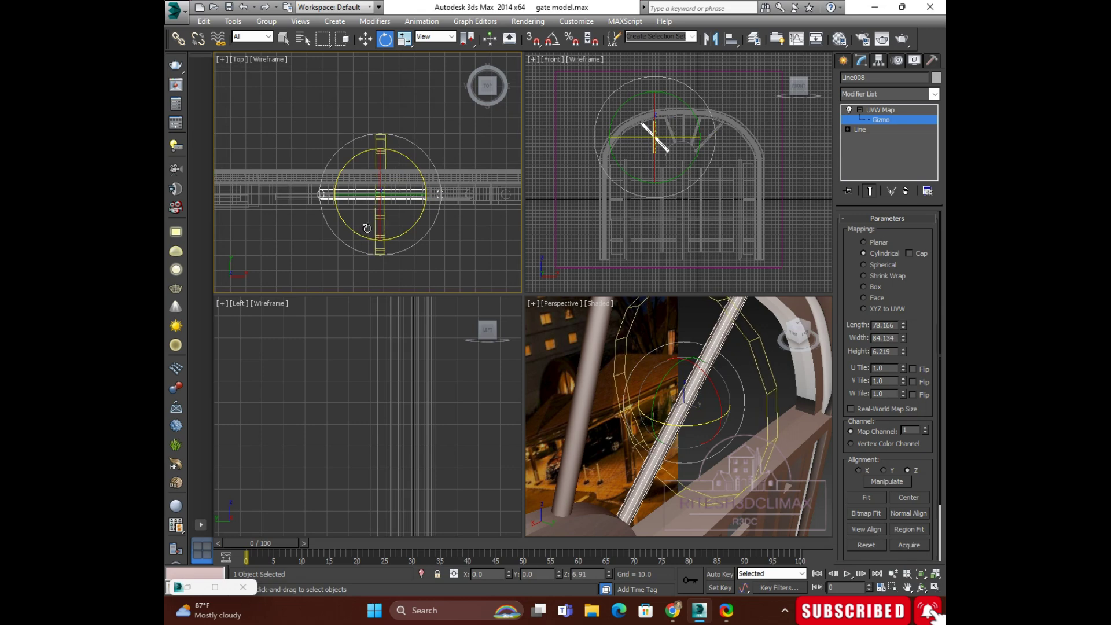
Step: Tilt the gizmo to match the bar in Perspective and maximize that view
mouse_move(655, 374)
middle_mouse_down("alt")
mouse_move(695, 427)
mouse_move(668, 324)
mouse_move(677, 452)
middle_mouse_up("alt")
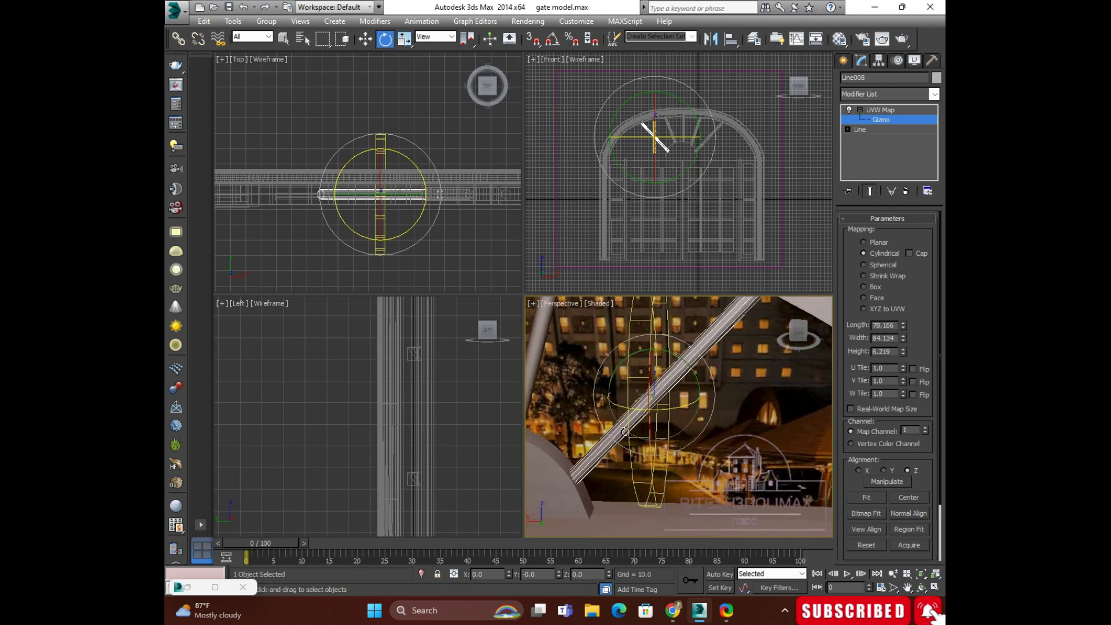
left_click_drag(623, 428, 629, 430)
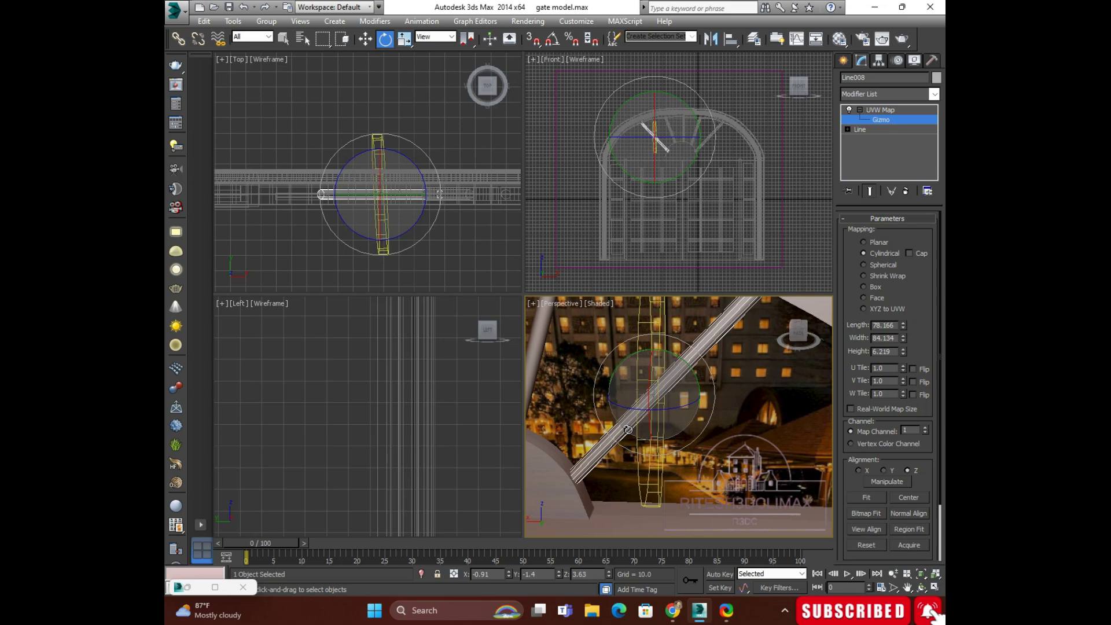
key("w")
key("alt+w")
scroll(665, 298, "up", 3)
Step: Scale the mapping gizmo along Y, trying 148% and settling on 62%
scroll(682, 295, "down", 3)
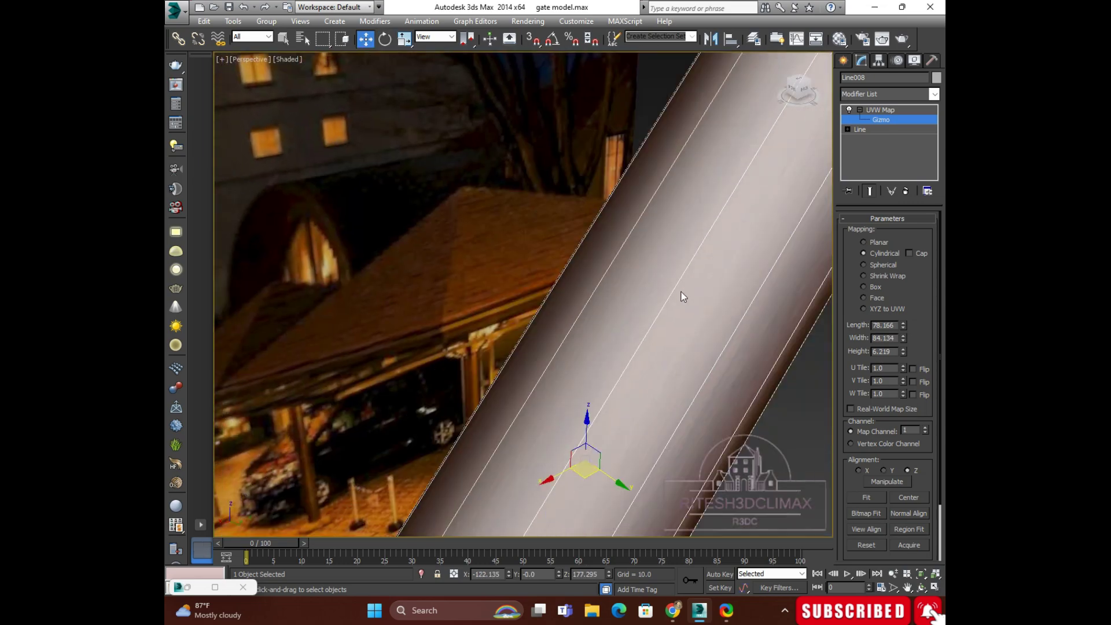
key("e")
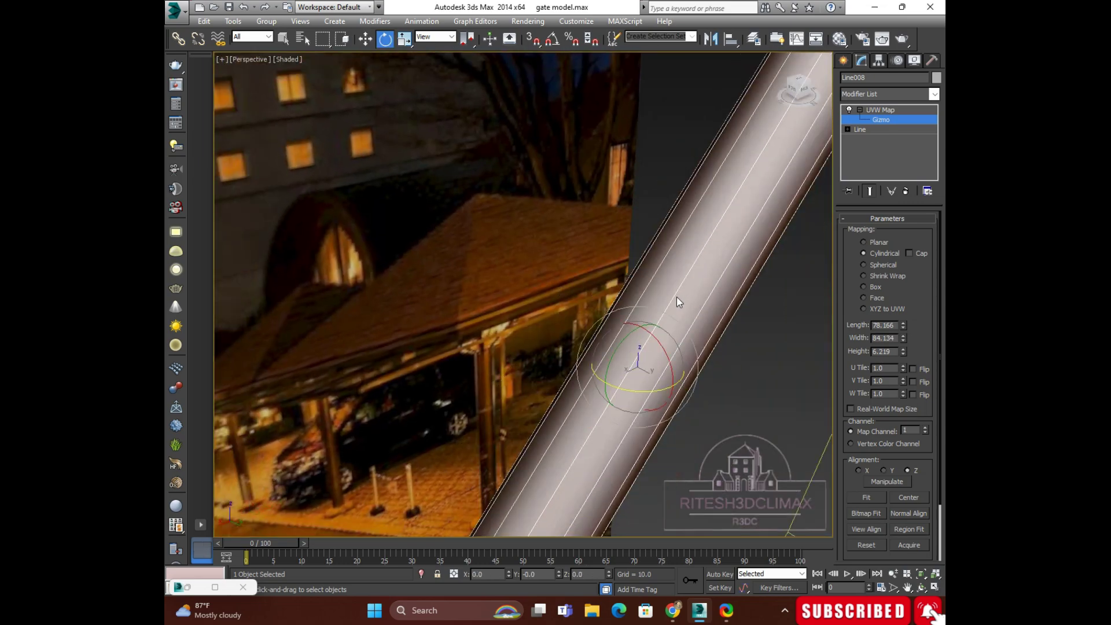
key("r")
left_click_drag(688, 391, 695, 412)
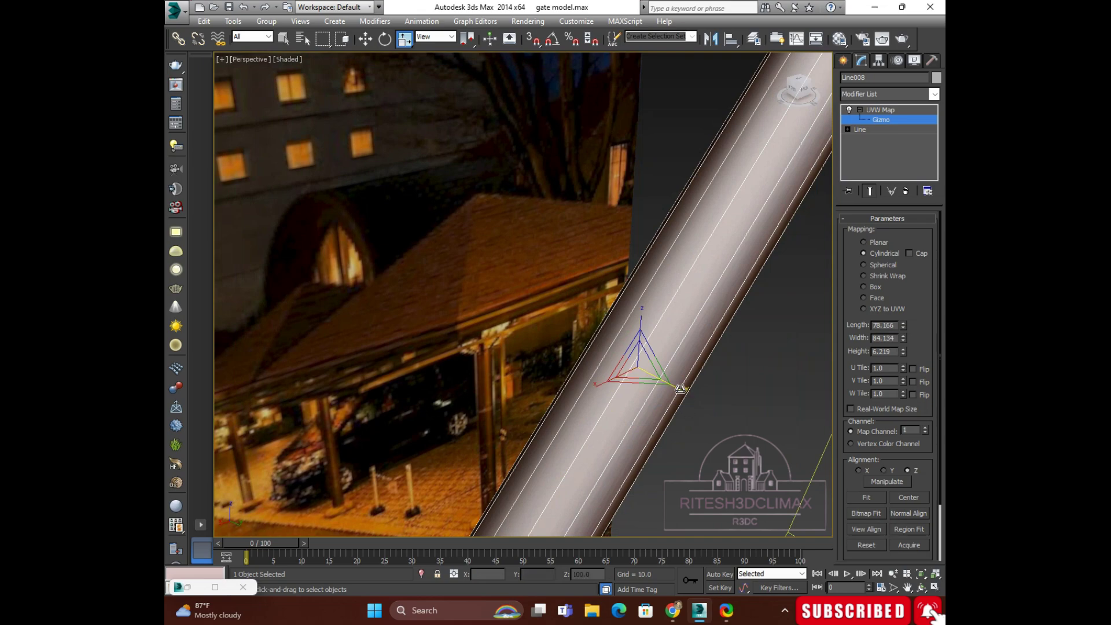
mouse_move(695, 412)
middle_mouse_down("alt")
mouse_move(705, 359)
mouse_move(679, 301)
mouse_move(679, 360)
mouse_move(739, 346)
mouse_move(725, 316)
mouse_move(637, 283)
mouse_move(641, 293)
middle_mouse_up("alt")
scroll(679, 301, "up", 3)
scroll(638, 301, "down", 3)
left_click_drag(663, 311, 636, 303)
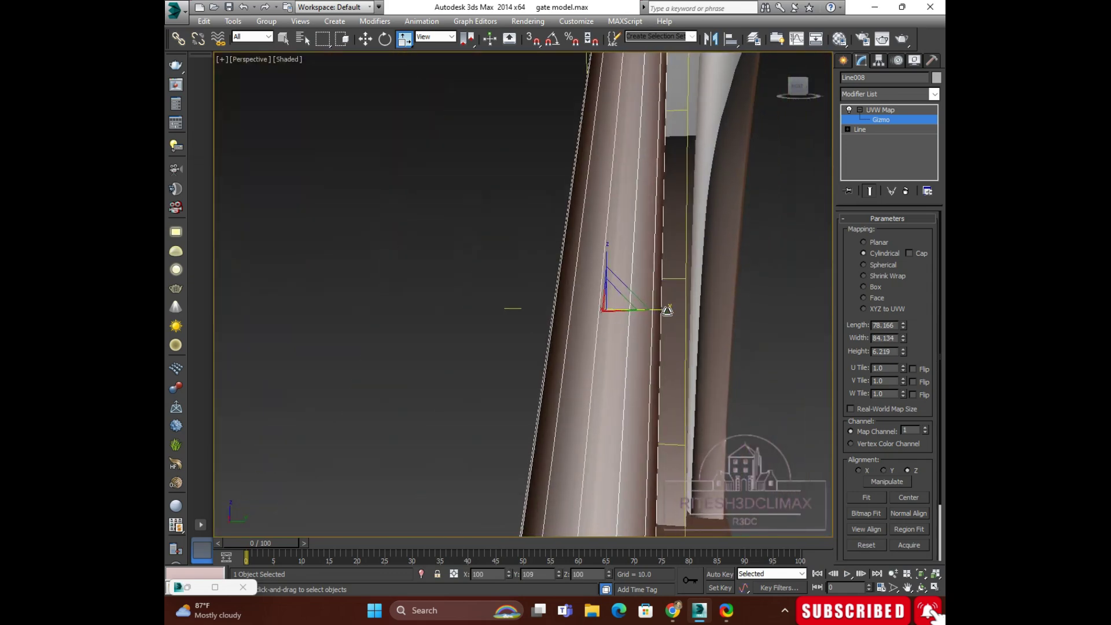
scroll(639, 295, "down", 2)
middle_click_drag(640, 293, 642, 301, "alt")
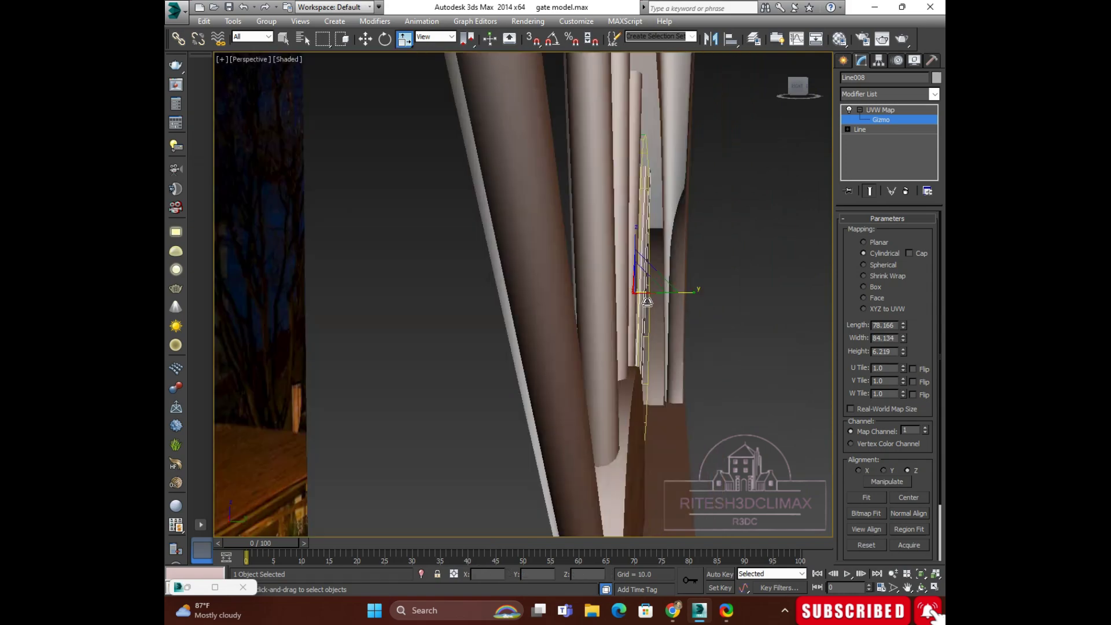
scroll(642, 301, "down", 4)
mouse_move(703, 319)
middle_mouse_down("alt")
mouse_move(658, 313)
mouse_move(658, 286)
middle_mouse_up("alt")
scroll(656, 298, "up", 2)
scroll(655, 278, "down", 2)
scroll(658, 289, "up", 2)
scroll(658, 286, "up", 4)
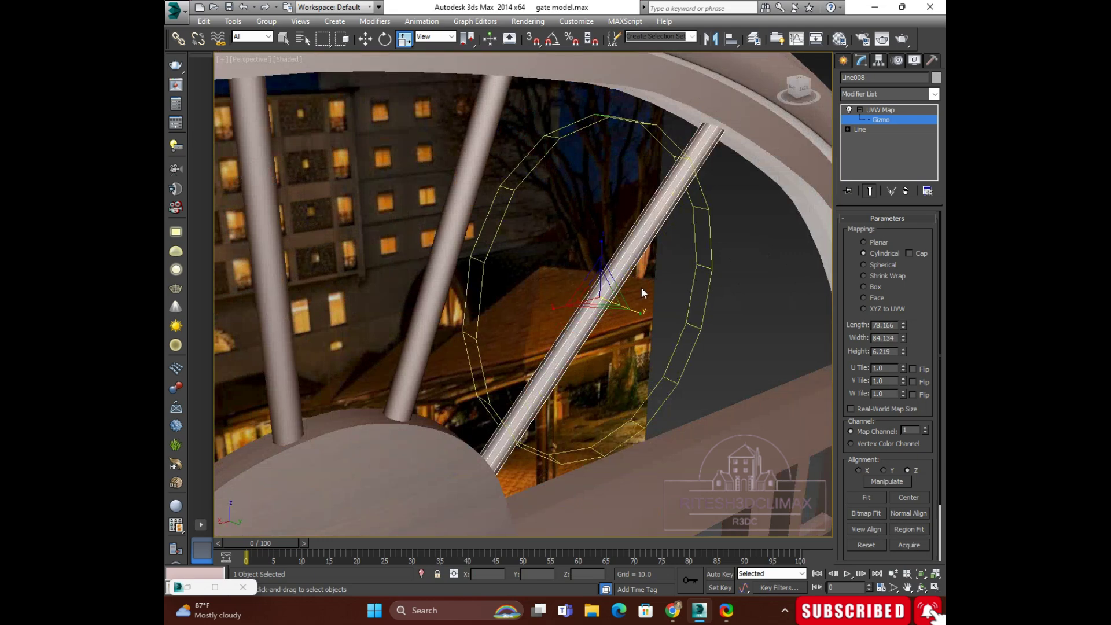
Step: Copy the UVW Map modifier, leave gizmo editing, and select pole Line033
left_click(862, 110)
right_click(867, 109)
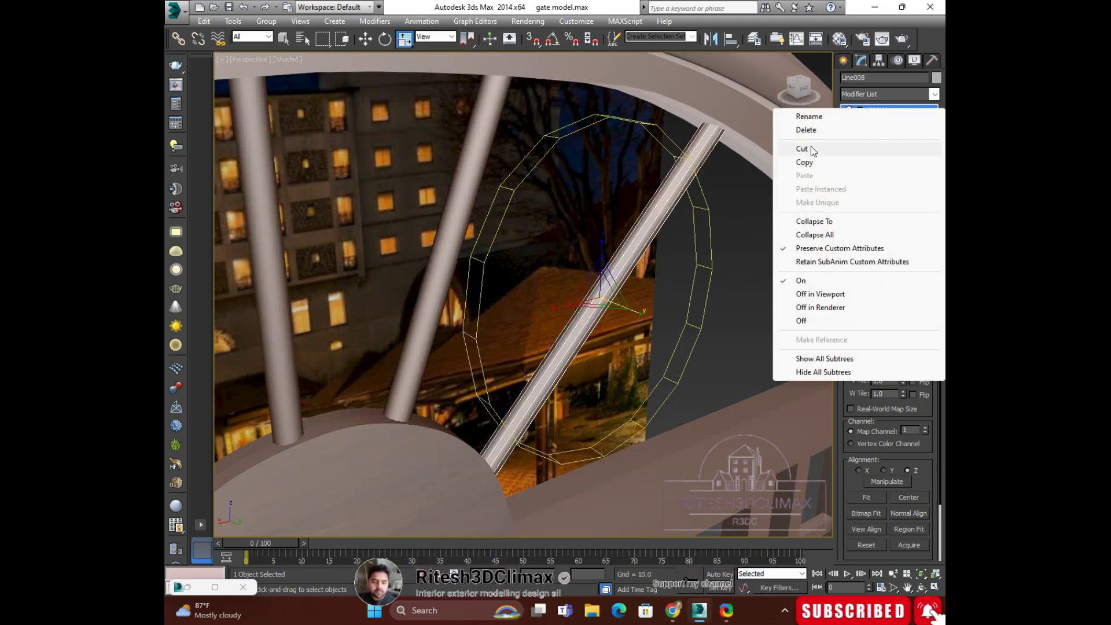
left_click(797, 164)
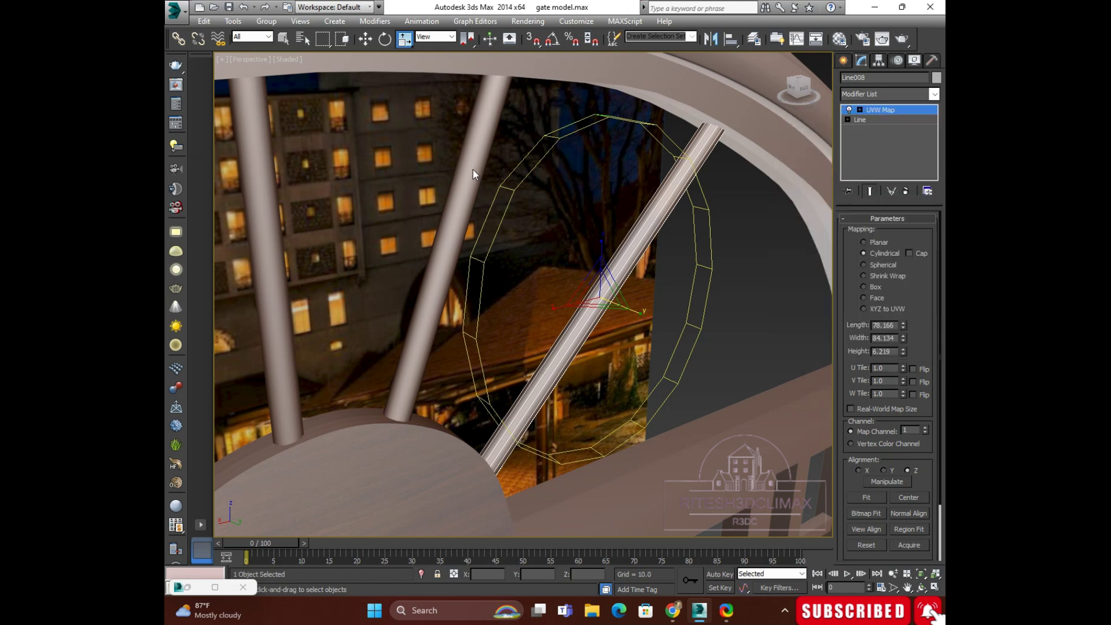
left_click(881, 113)
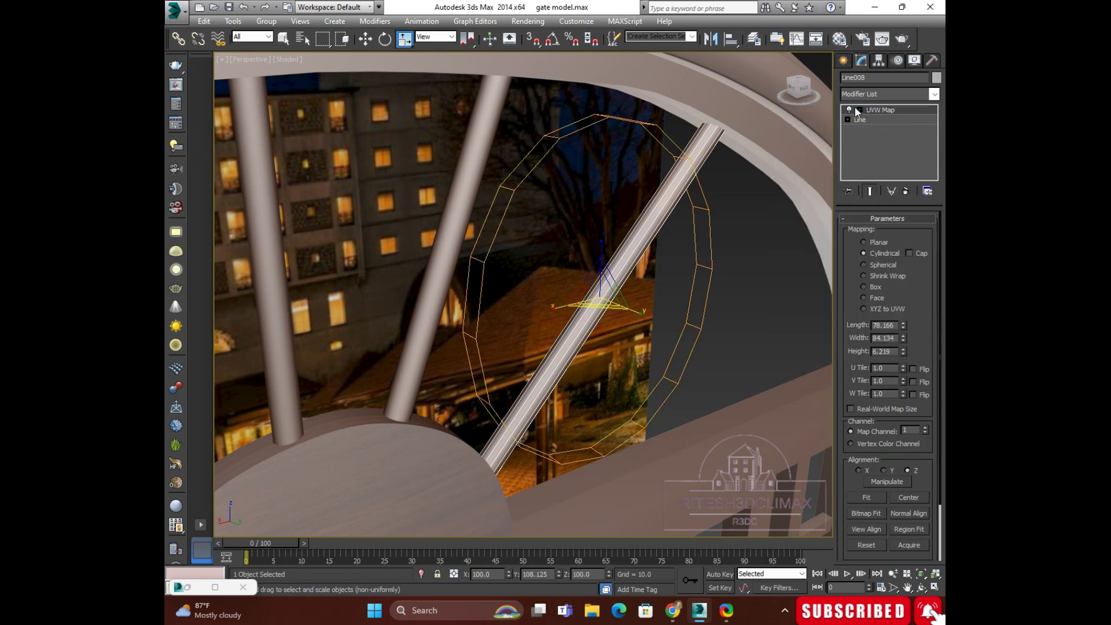
left_click(467, 177)
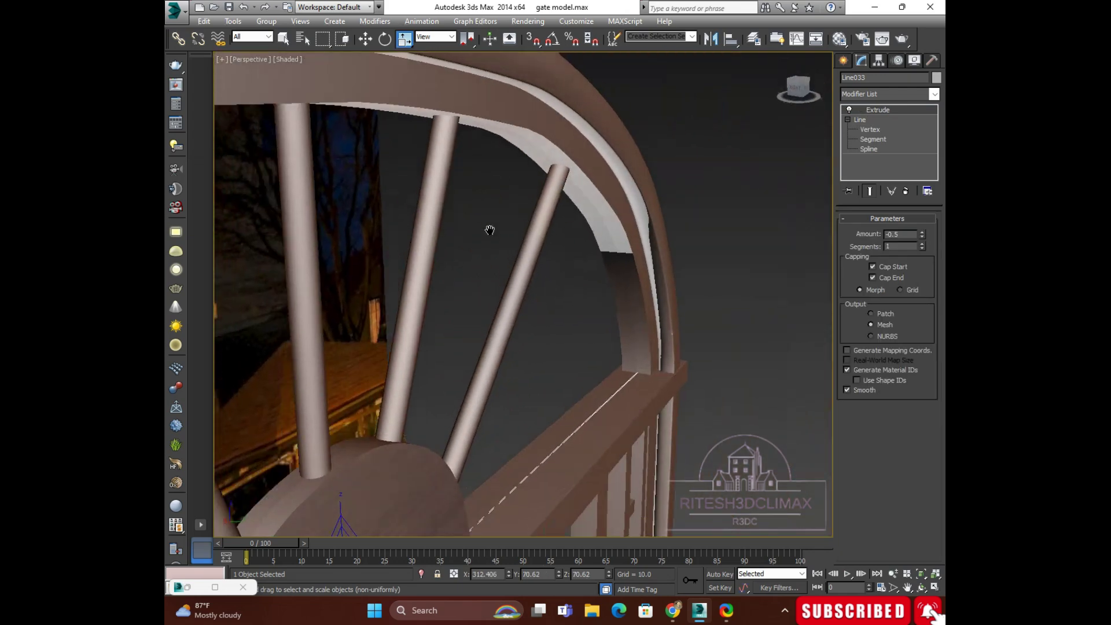
Step: Select spoke Line006 and give it a Cylindrical UVW Map
middle_click_drag(470, 188, 561, 228, "alt")
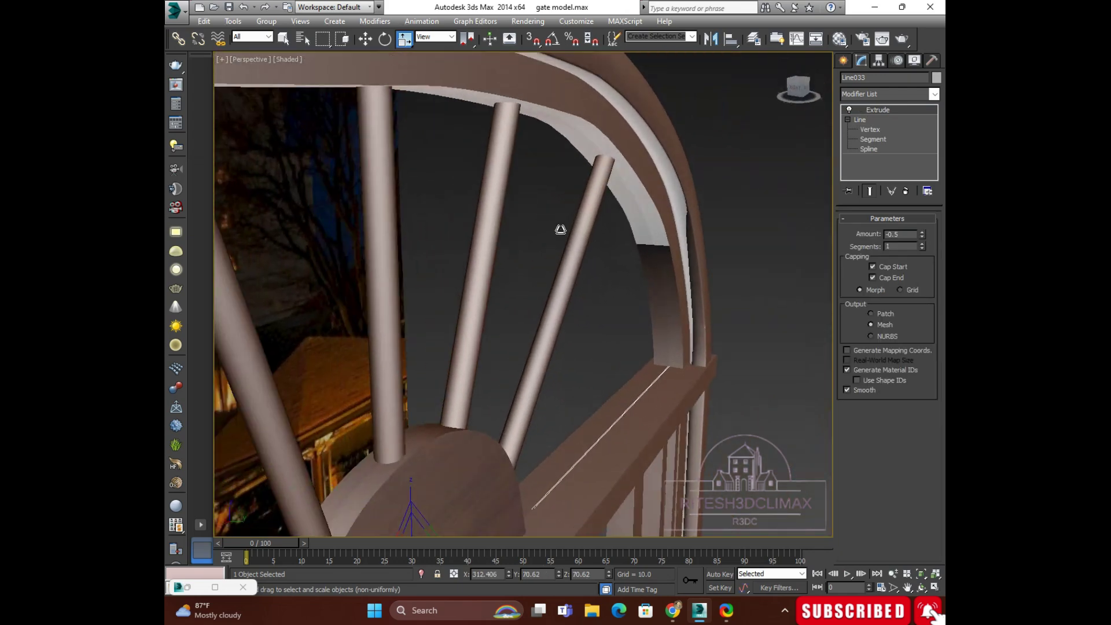
scroll(595, 249, "up", 5)
scroll(591, 248, "down", 4)
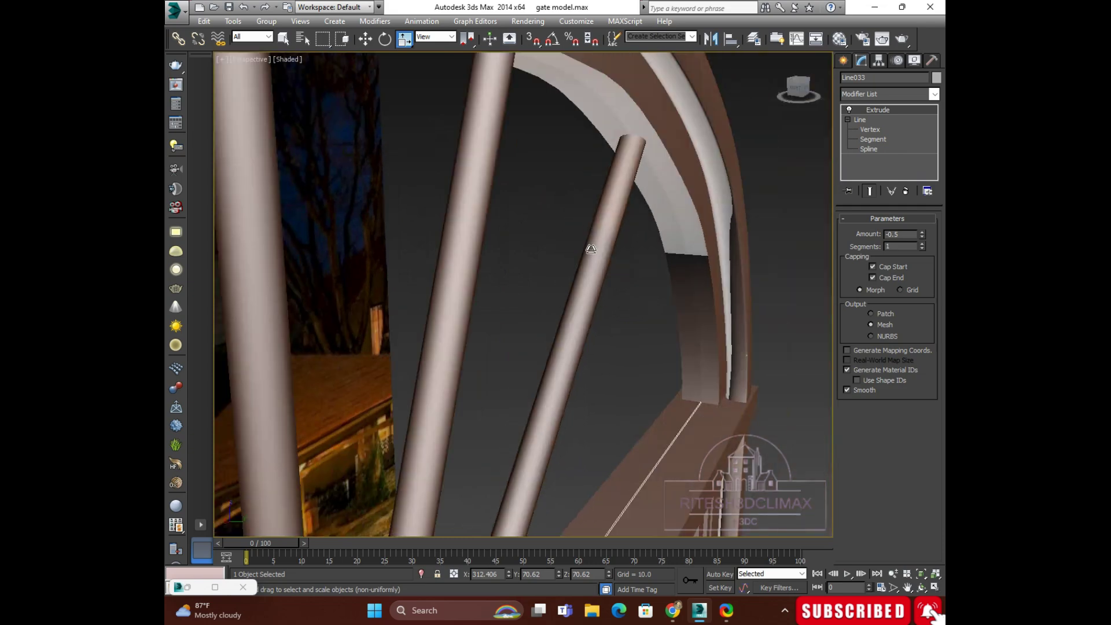
left_click(474, 166)
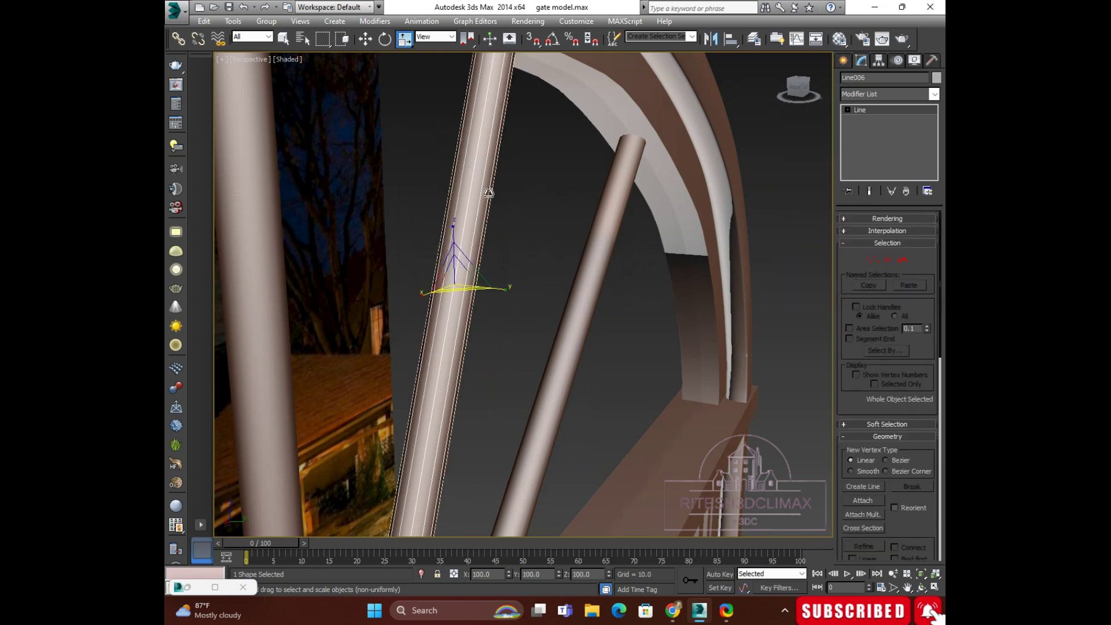
middle_click_drag(486, 186, 564, 205, "alt")
left_click(934, 94)
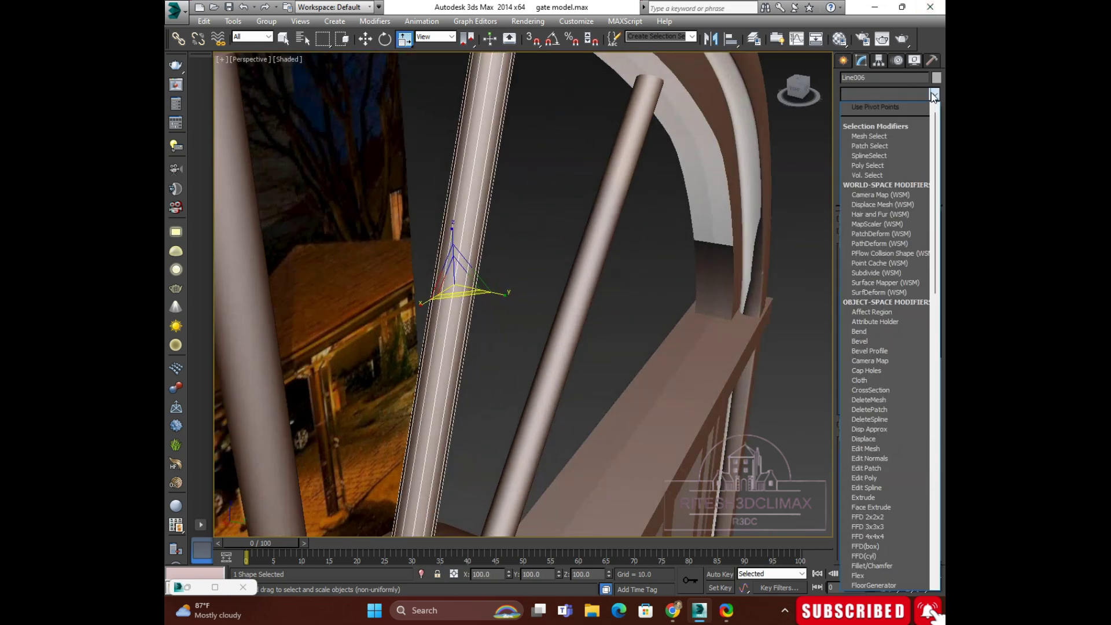
key("t")
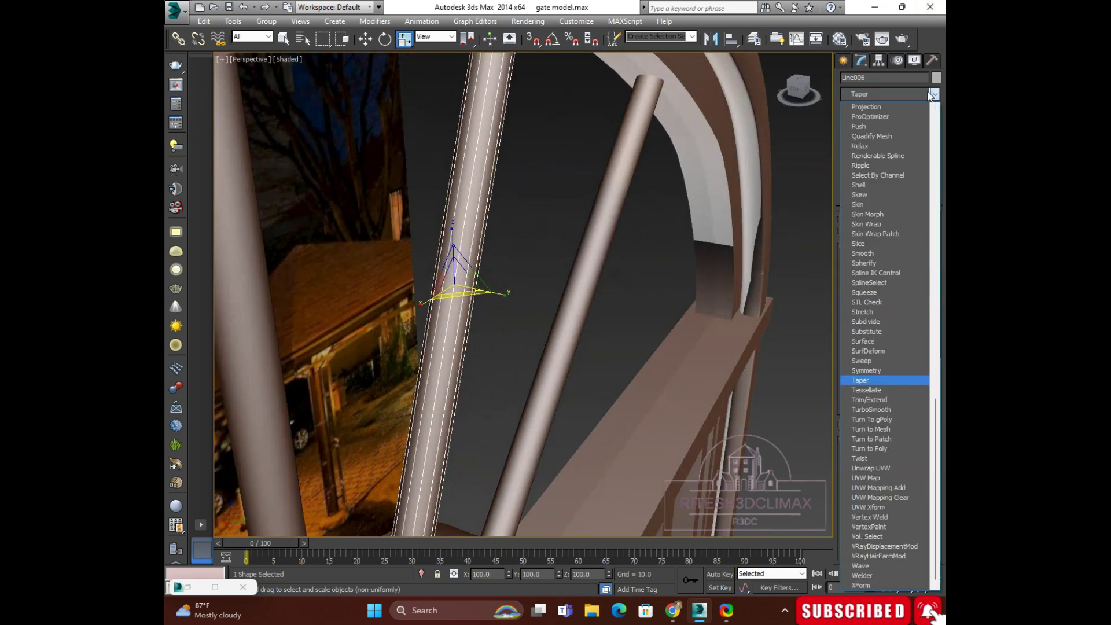
left_click(863, 478)
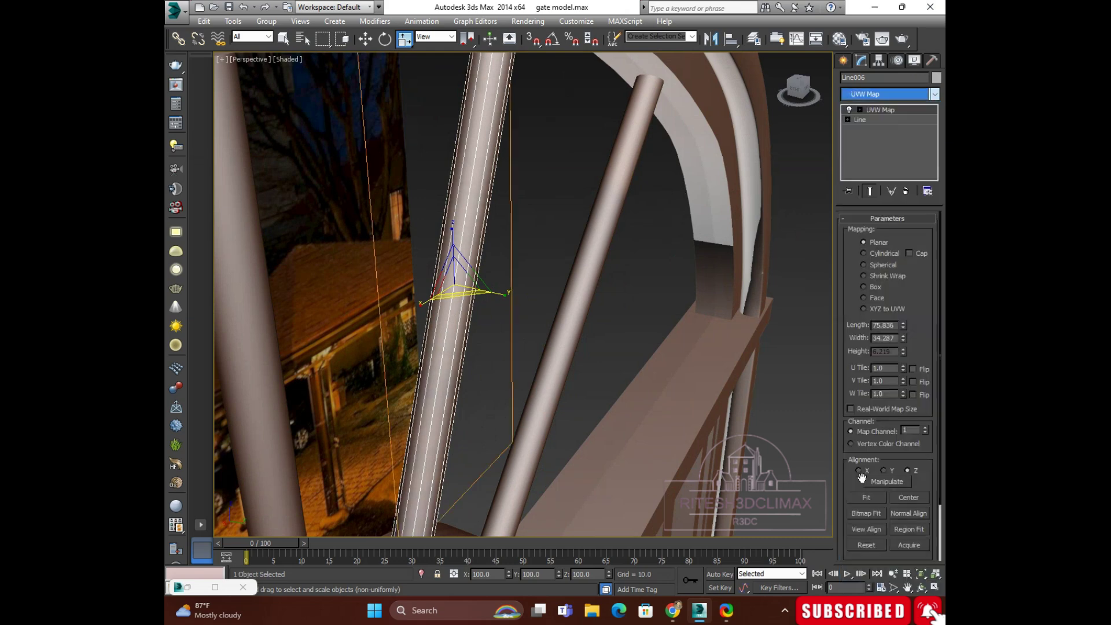
left_click(863, 254)
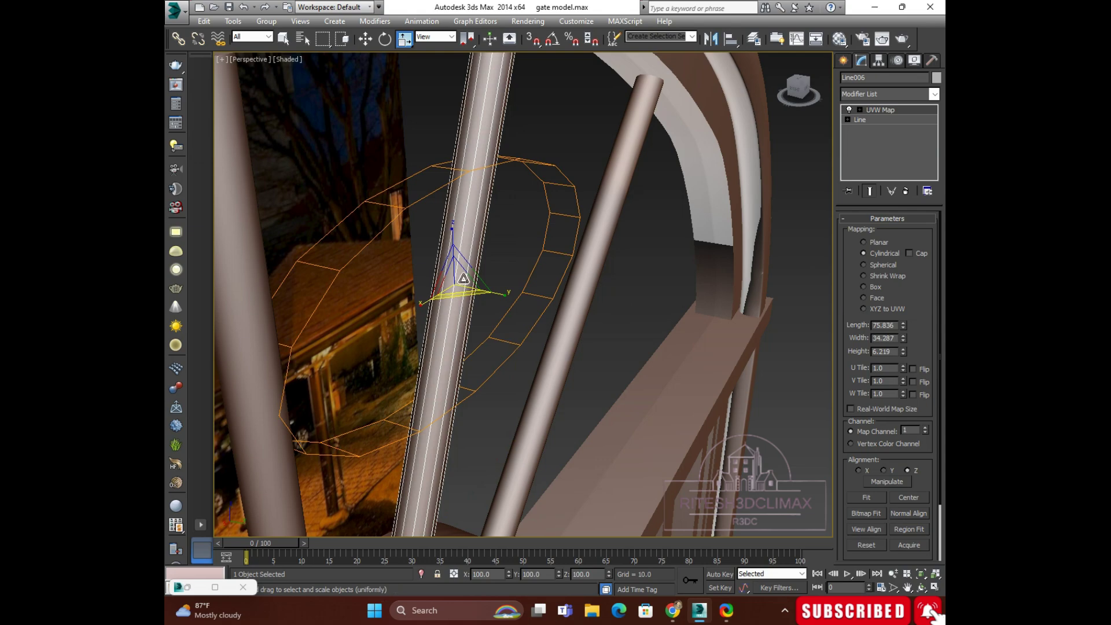
Step: Shrink Line006's mapping gizmo to a narrow ring around the spoke
mouse_move(448, 291)
middle_mouse_down()
mouse_move(466, 311)
mouse_move(503, 226)
mouse_move(440, 201)
mouse_move(495, 309)
mouse_move(541, 239)
mouse_move(570, 228)
middle_mouse_up()
scroll(541, 238, "down", 3)
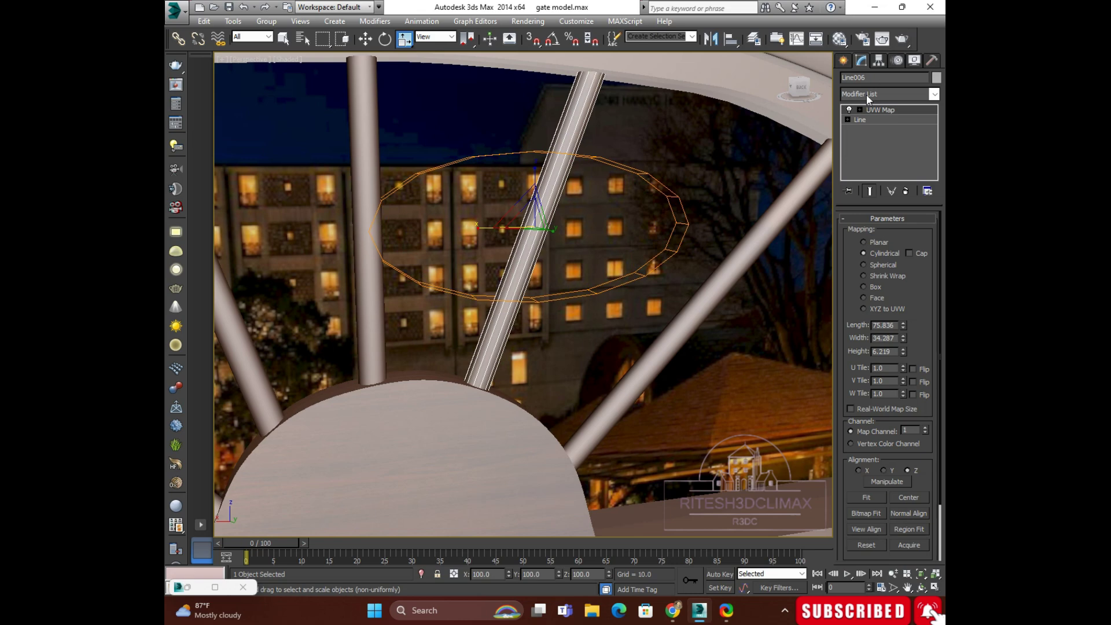
left_click(858, 109)
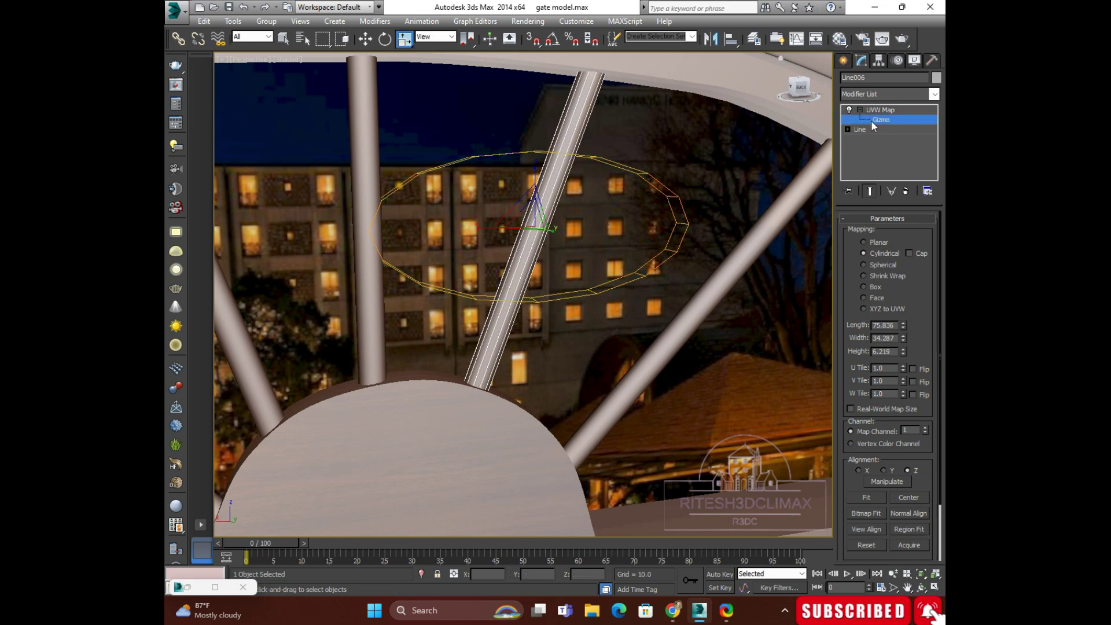
left_click_drag(480, 229, 581, 262)
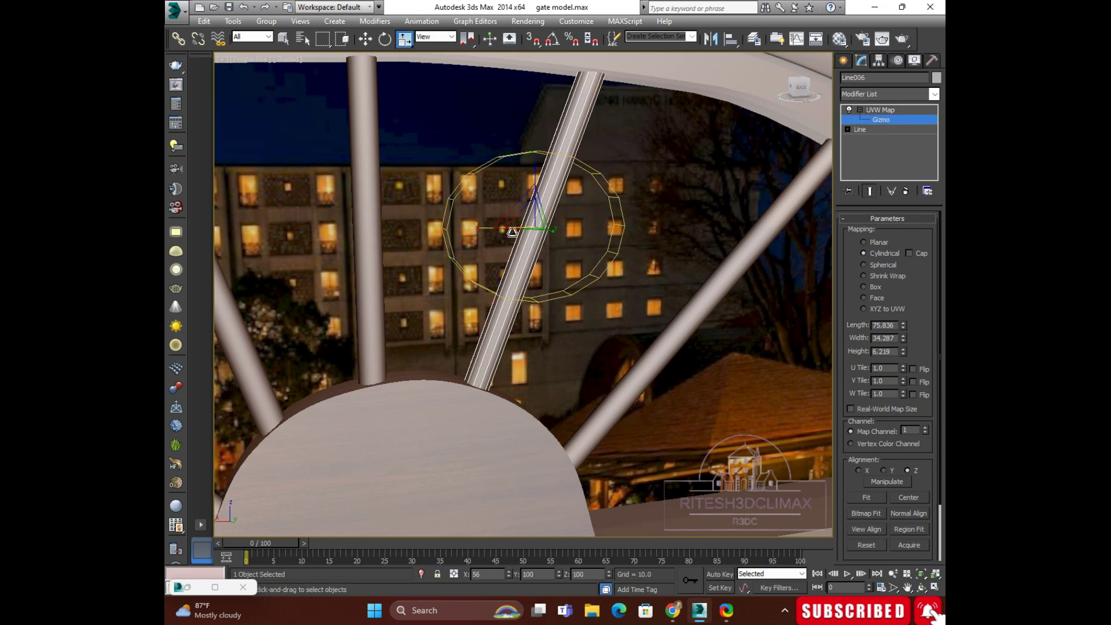
scroll(620, 227, "up", 1)
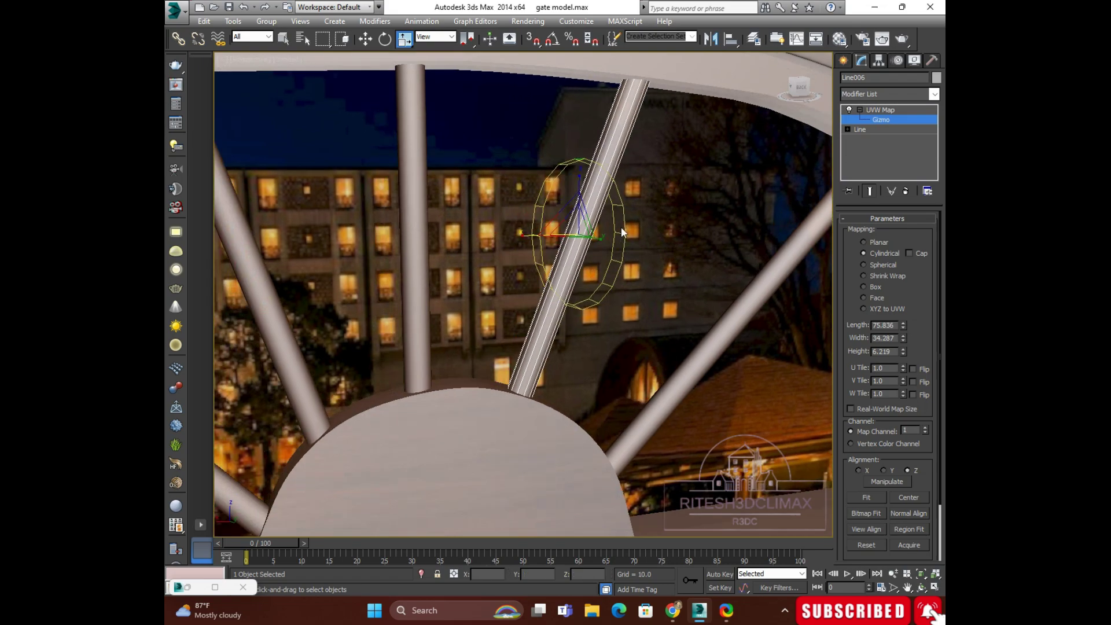
scroll(624, 218, "up", 2)
scroll(624, 252, "up", 2)
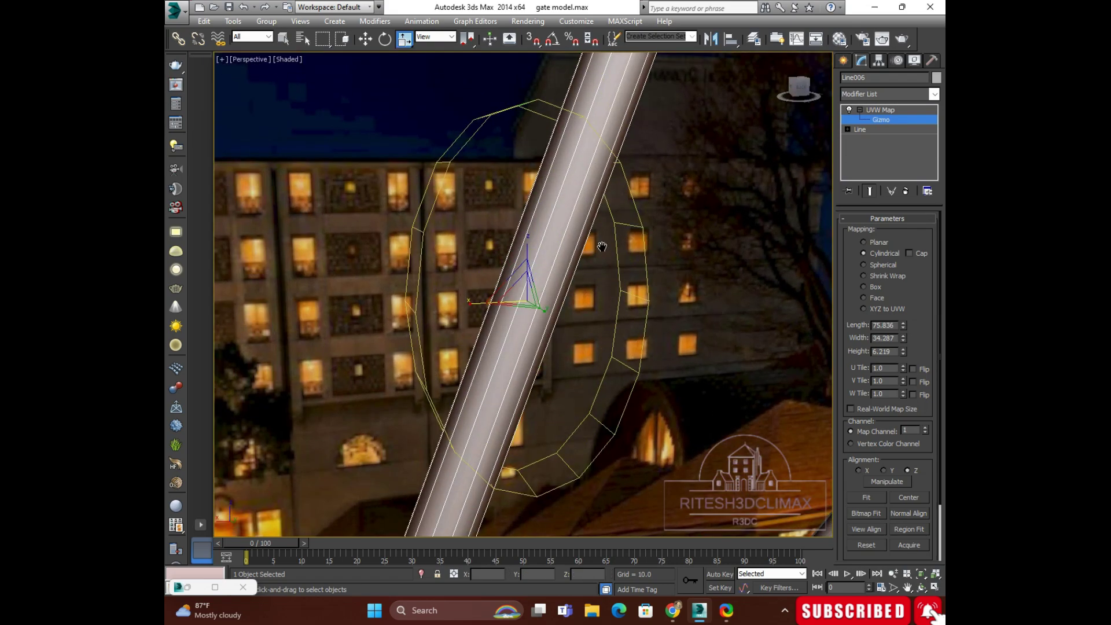
scroll(657, 200, "up", 2)
scroll(672, 200, "up", 2)
scroll(672, 200, "up", 2)
scroll(609, 200, "down", 1)
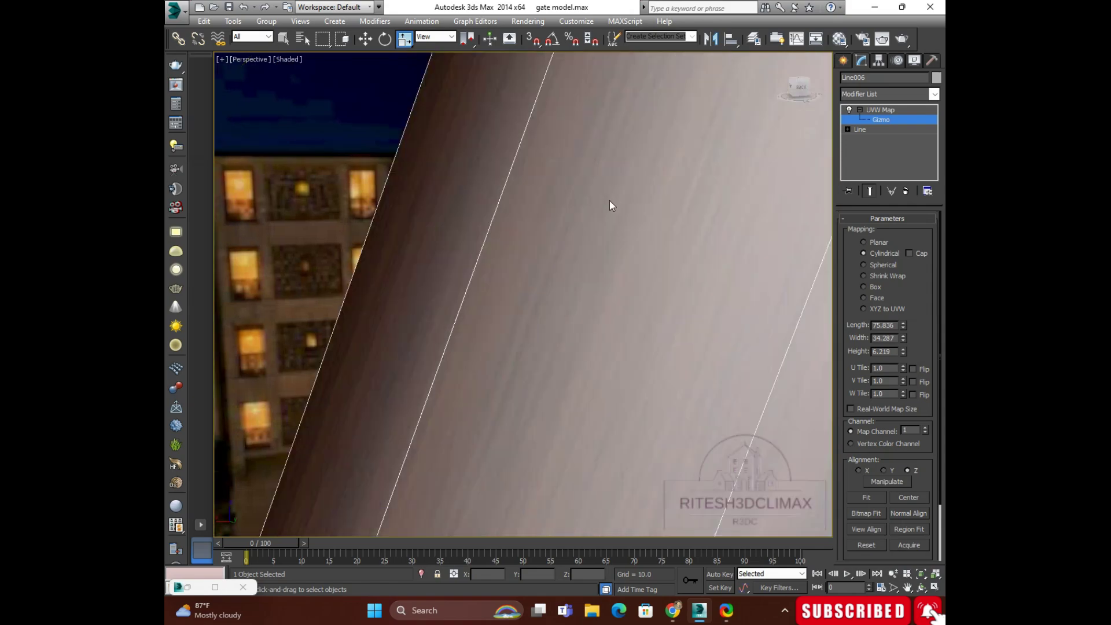
scroll(609, 201, "down", 1)
scroll(639, 241, "down", 1)
scroll(632, 219, "down", 2)
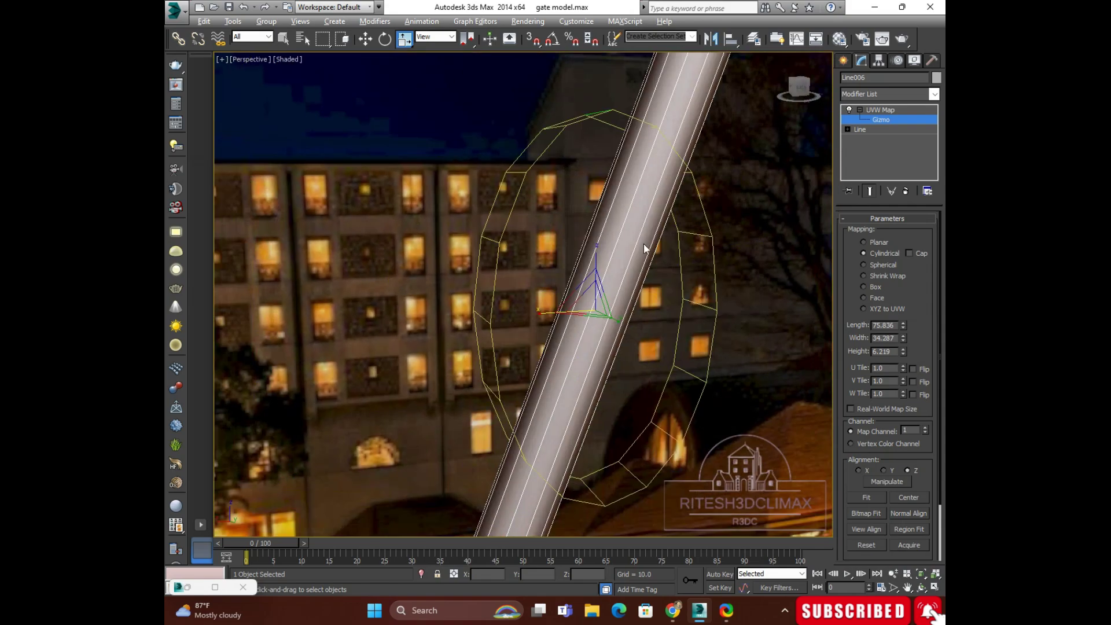
mouse_move(632, 219)
middle_mouse_down("alt")
mouse_move(510, 245)
mouse_move(546, 236)
middle_mouse_up("alt")
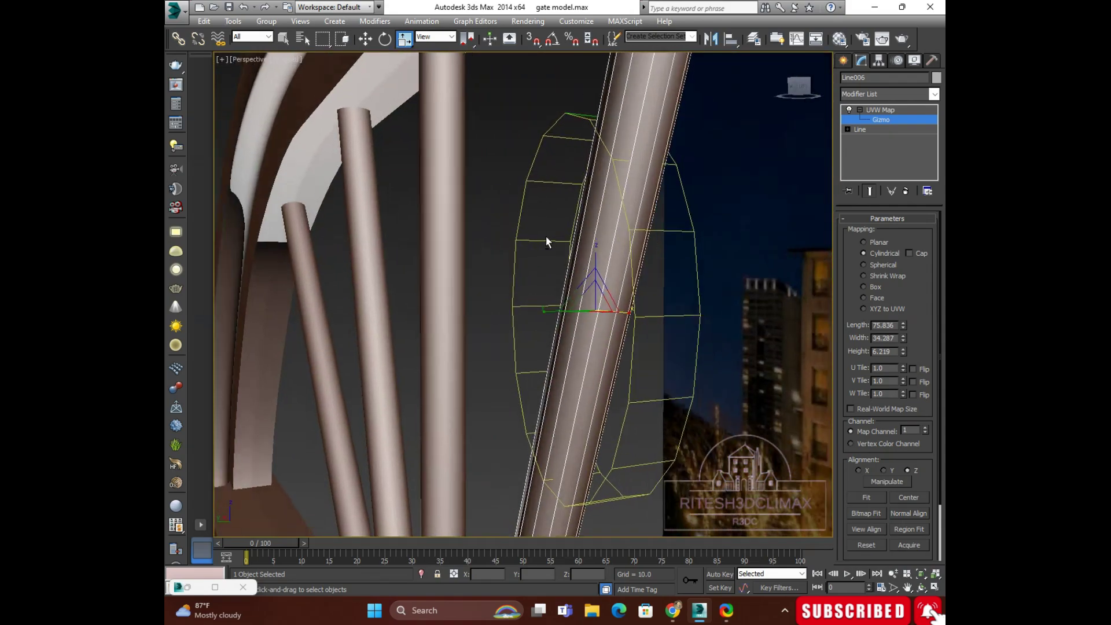
scroll(644, 113, "up", 2)
scroll(650, 109, "up", 3)
scroll(651, 110, "down", 3)
scroll(671, 265, "up", 3)
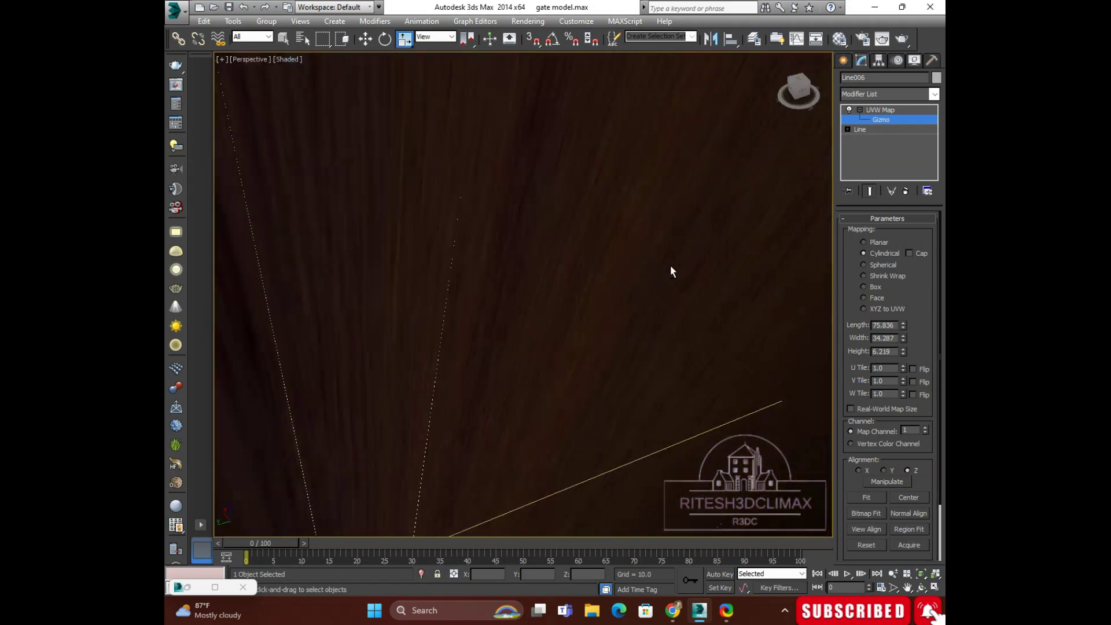
scroll(720, 213, "down", 3)
mouse_move(720, 213)
middle_mouse_down("alt")
mouse_move(676, 171)
mouse_move(634, 279)
mouse_move(625, 226)
middle_mouse_up("alt")
scroll(675, 172, "down", 3)
mouse_move(616, 246)
middle_mouse_down()
mouse_move(630, 272)
mouse_move(641, 250)
middle_mouse_up()
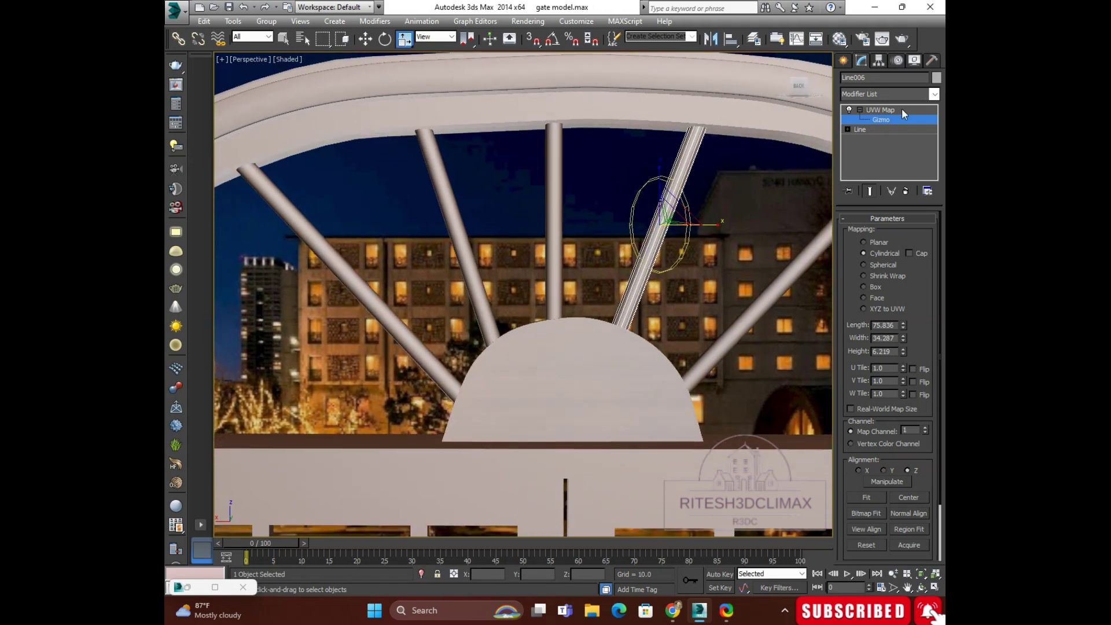
Step: Leave gizmo editing and select the vertical centre pole Line005
left_click(875, 107)
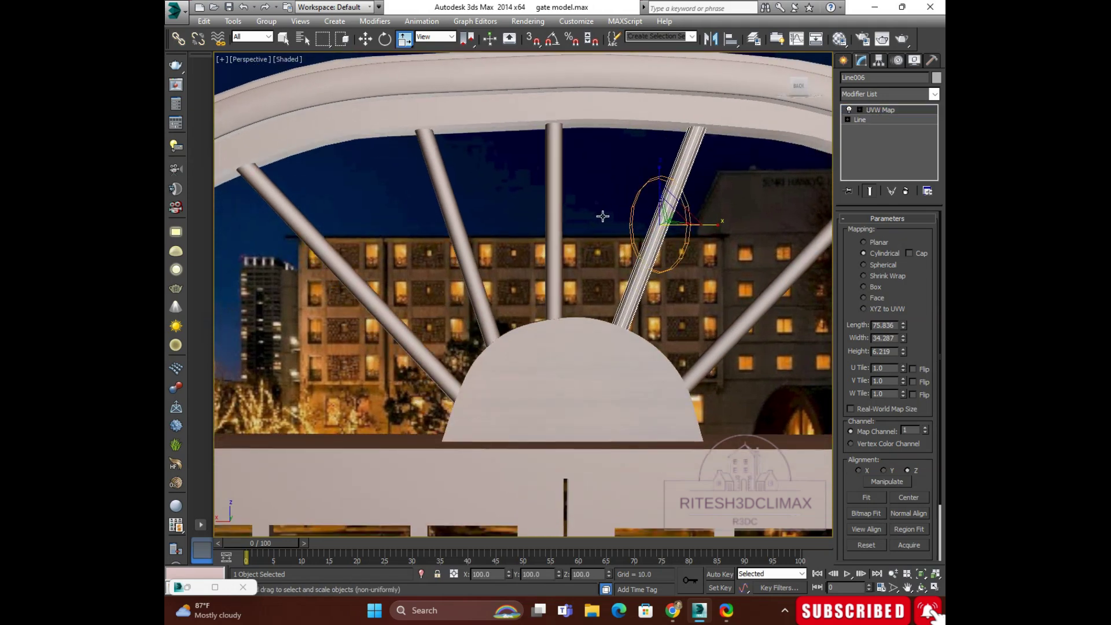
left_click(554, 165)
left_click(555, 165)
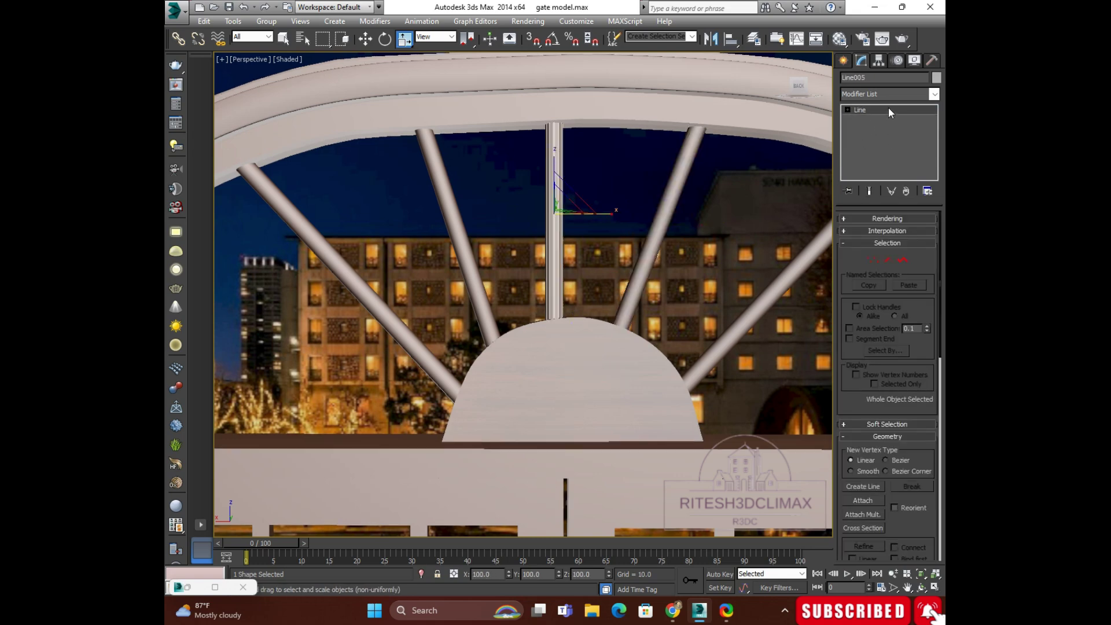
Step: Add a Cylindrical UVW Map to the centre pole Line005
left_click(924, 95)
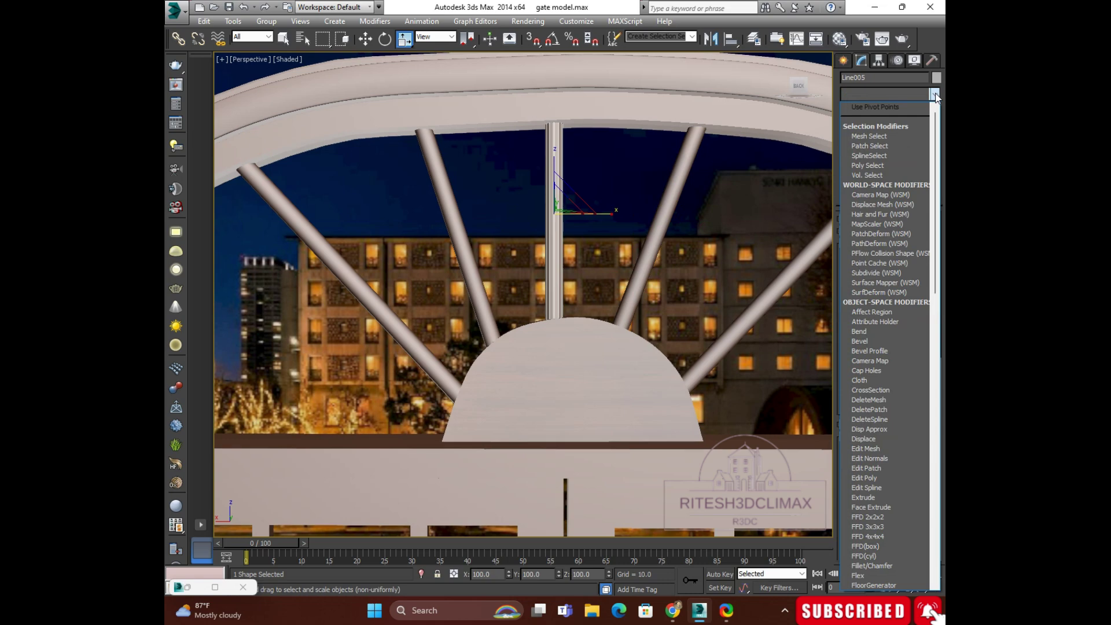
type("Unwrap UVW")
left_click(863, 479)
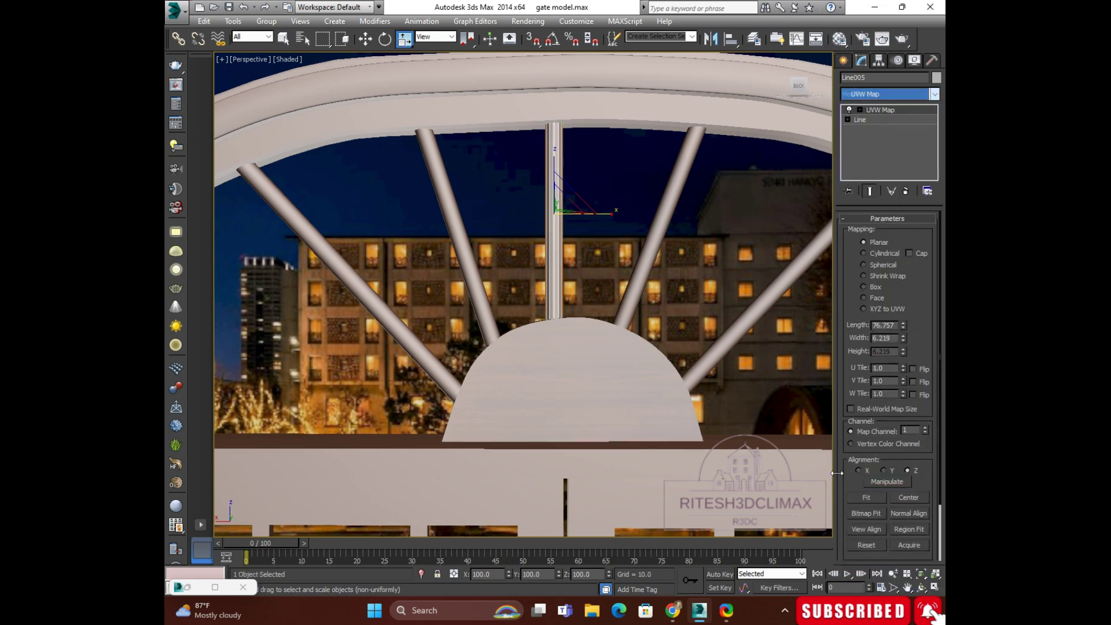
left_click(864, 253)
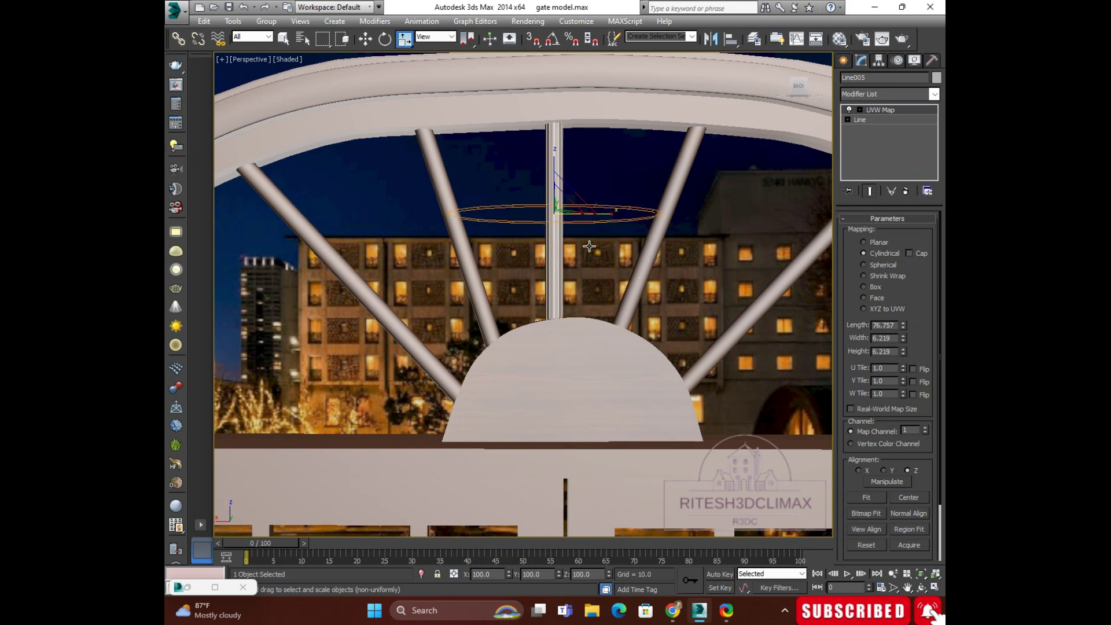
scroll(613, 246, "up", 1)
scroll(587, 249, "up", 4)
scroll(512, 245, "down", 1)
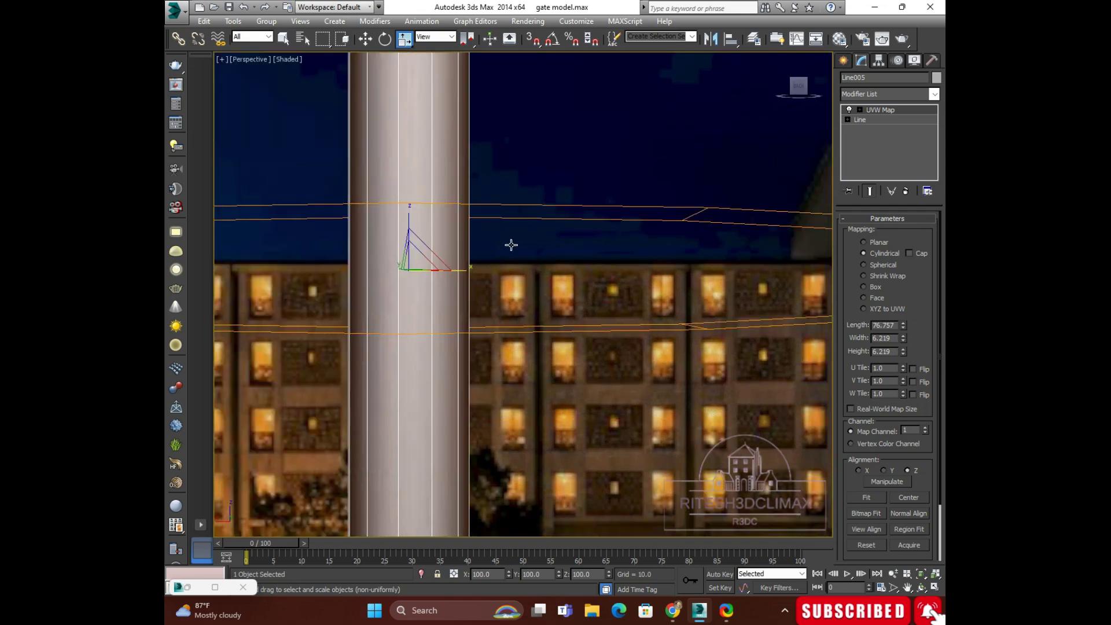
middle_click_drag(511, 245, 551, 276)
scroll(527, 237, "up", 3)
scroll(504, 197, "down", 2)
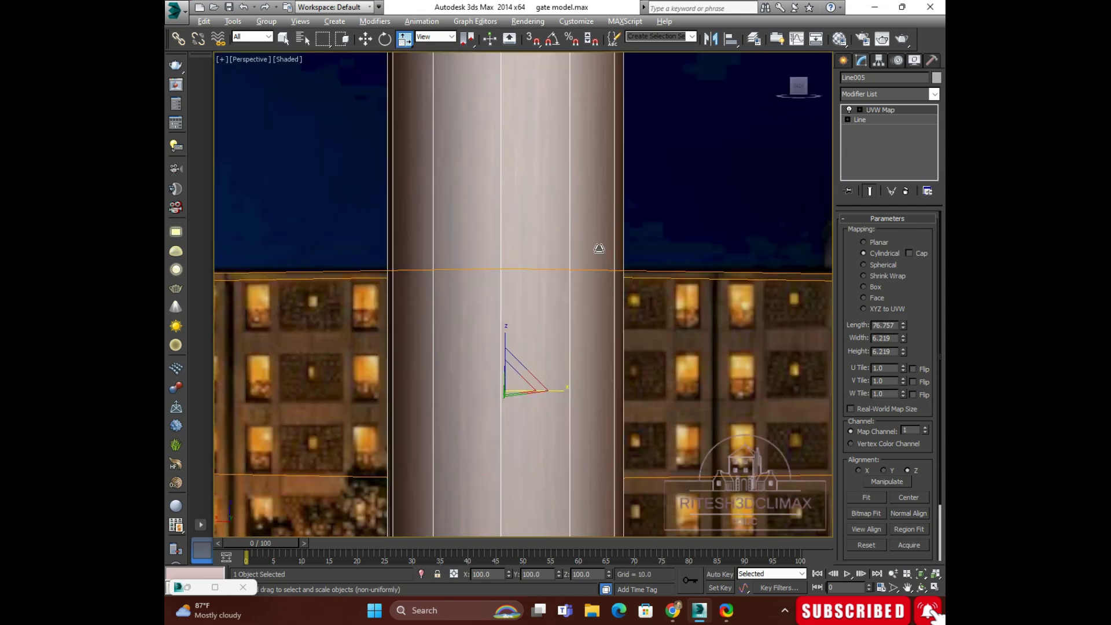
scroll(599, 249, "down", 3)
mouse_move(637, 287)
middle_mouse_down("alt")
mouse_move(662, 283)
mouse_move(643, 291)
middle_mouse_up("alt")
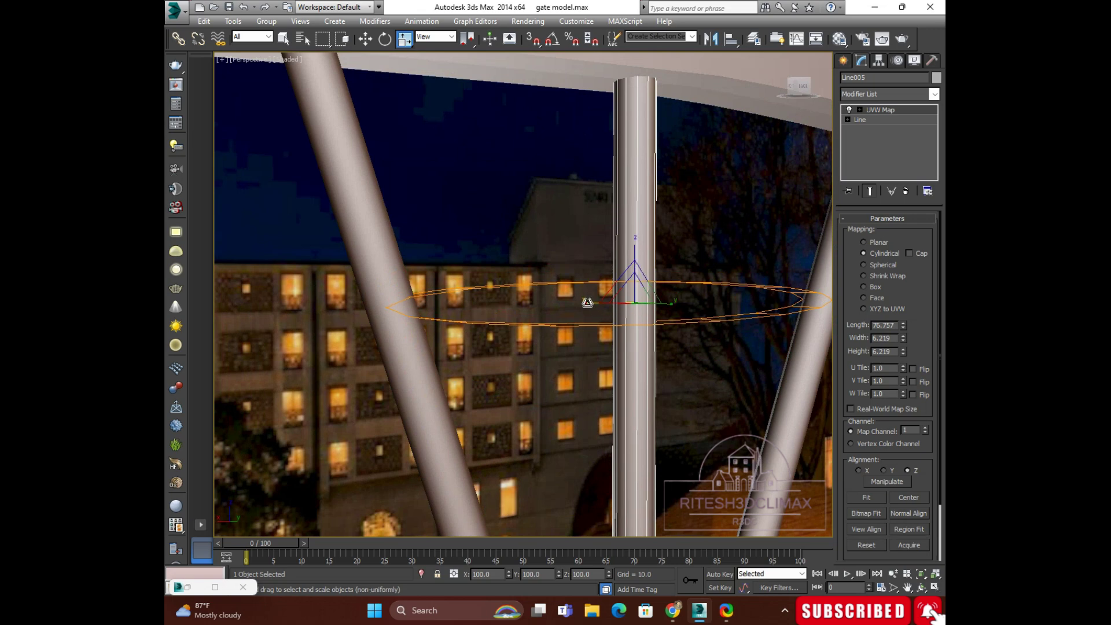
Step: Scale Line005's mapping gizmo down to a small ring, then select spoke Line007
left_click(586, 302)
left_click(646, 316)
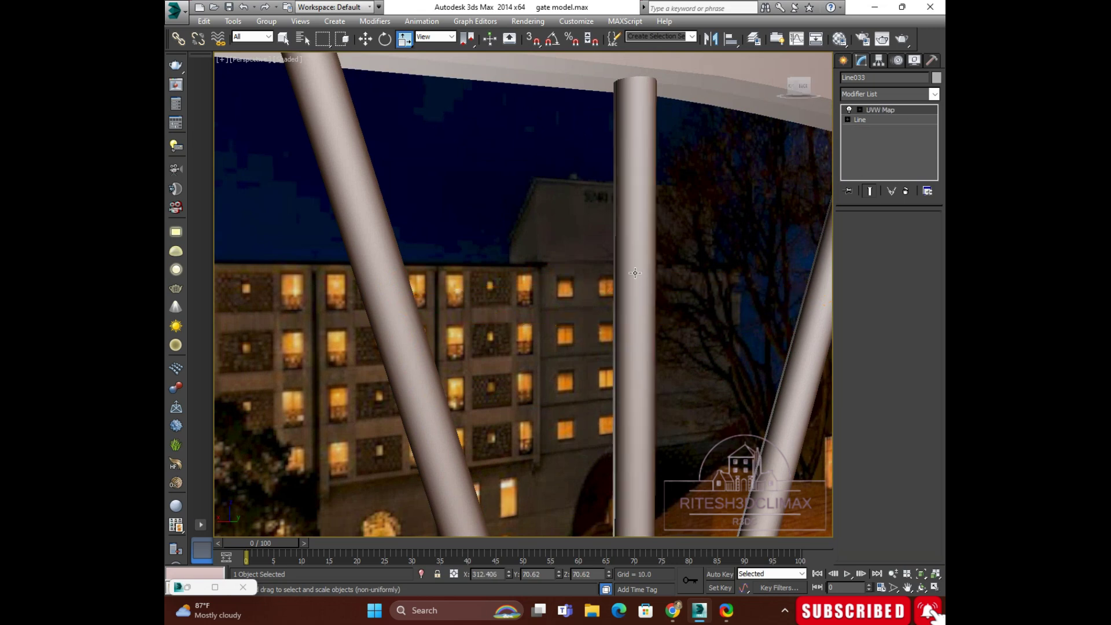
left_click(859, 110)
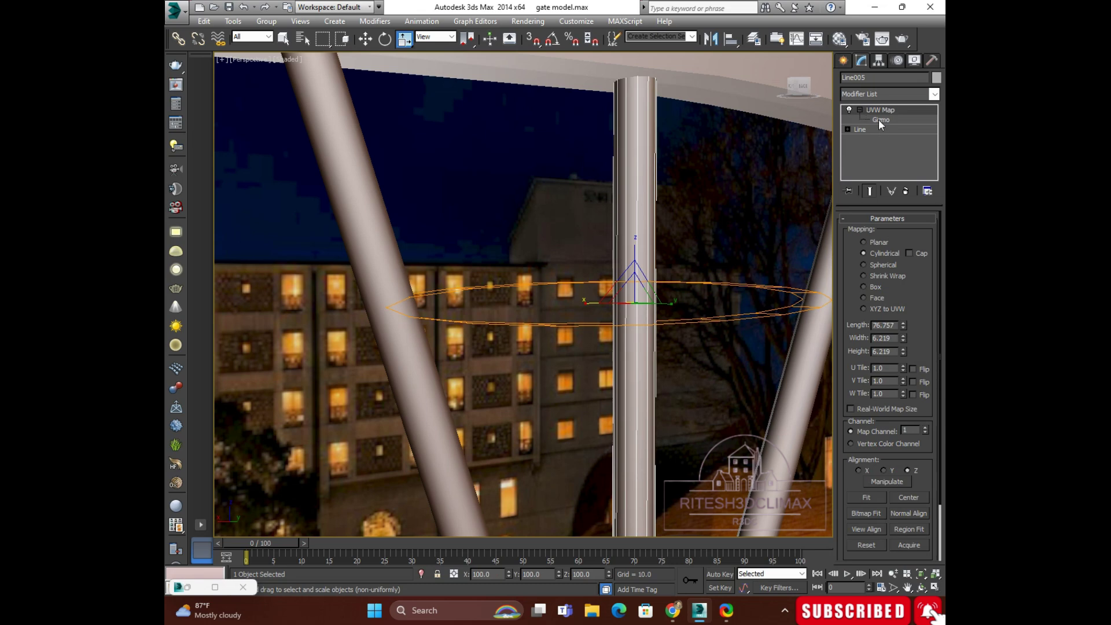
left_click(878, 120)
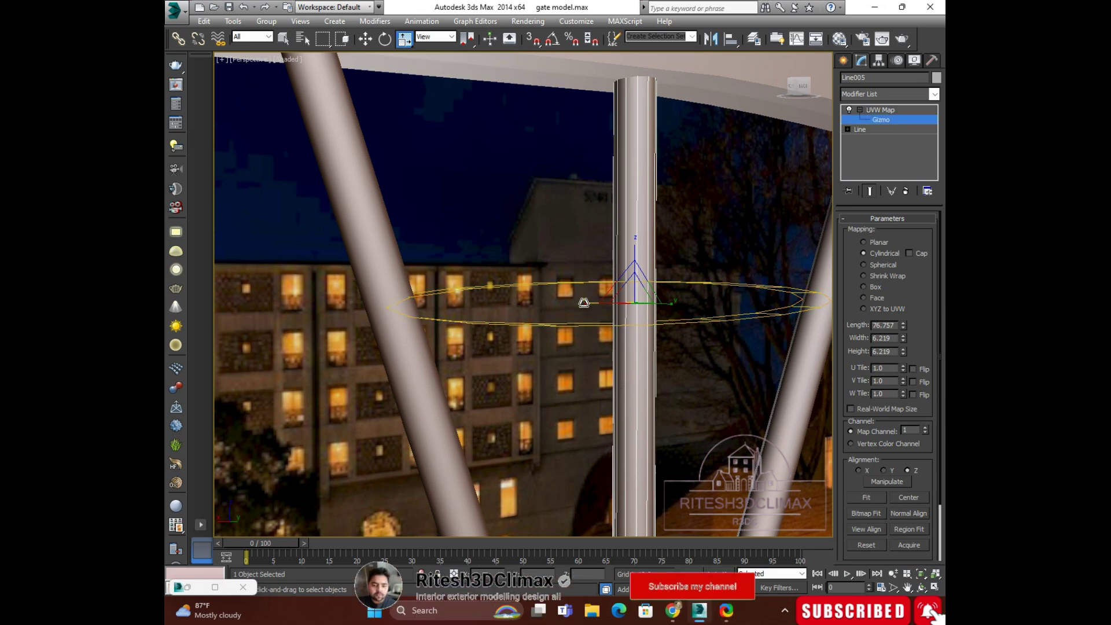
left_click_drag(590, 303, 722, 325)
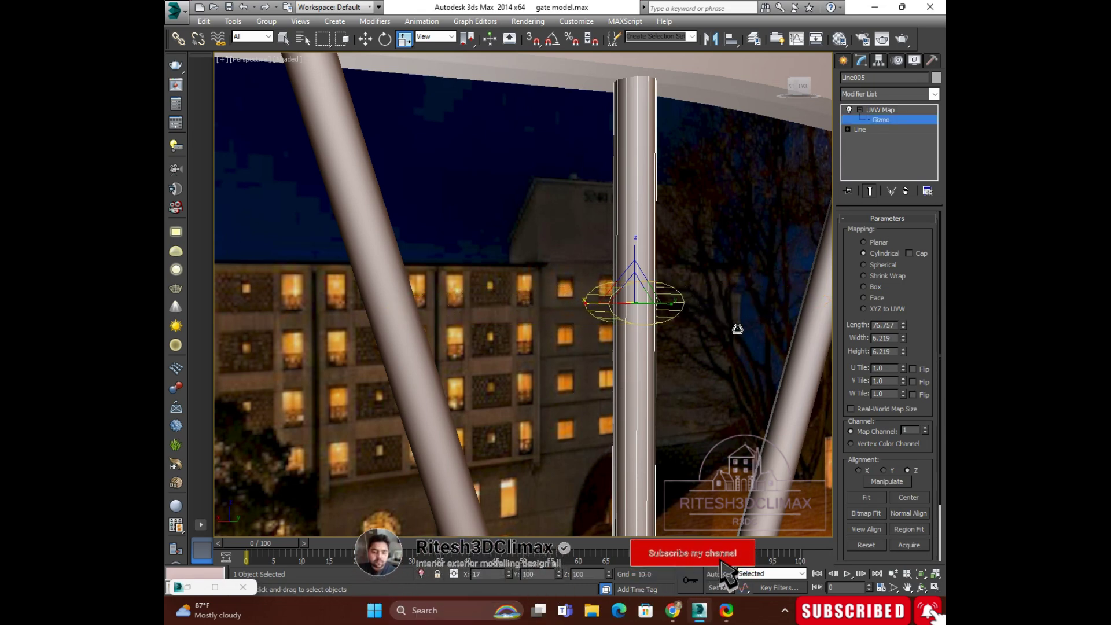
scroll(675, 338, "up", 1)
mouse_move(675, 338)
middle_mouse_down("alt")
mouse_move(608, 278)
mouse_move(631, 339)
mouse_move(731, 307)
mouse_move(659, 292)
mouse_move(592, 323)
middle_mouse_up("alt")
scroll(635, 308, "down", 5)
scroll(634, 307, "down", 3)
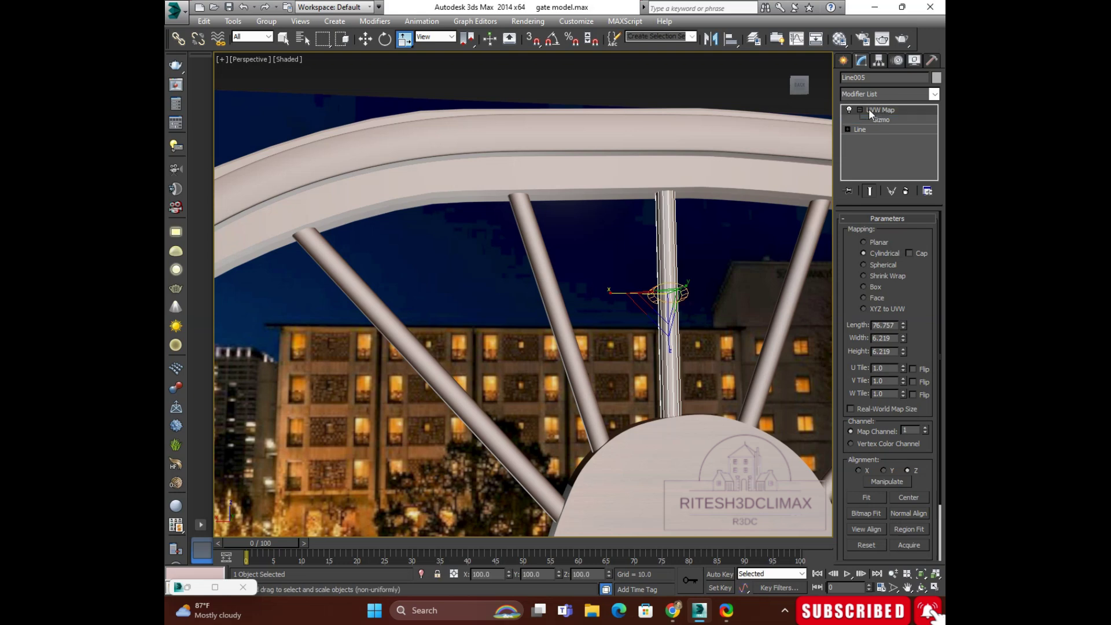
left_click(559, 318)
left_click(934, 94)
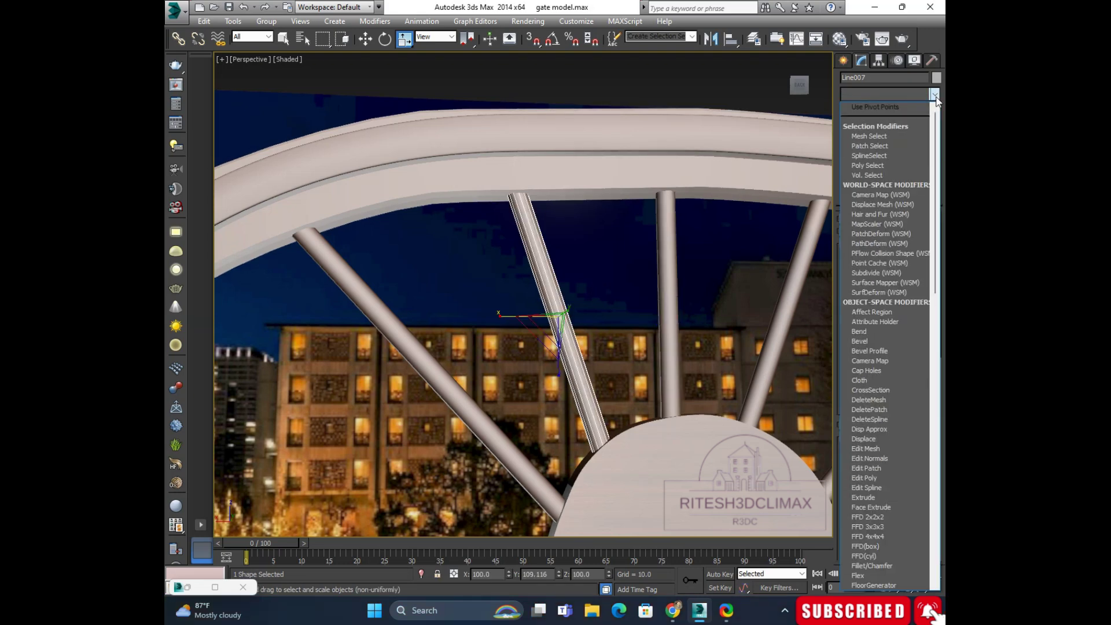
Step: Add a Cylindrical UVW Map to spoke Line007
scroll(885, 347, "down", 10)
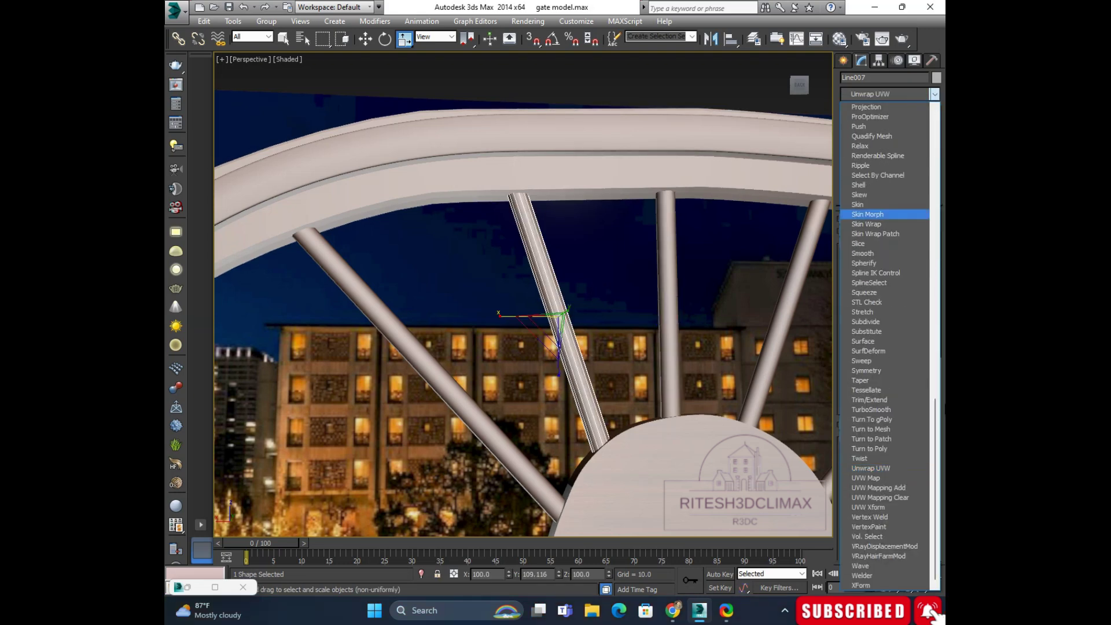
left_click(866, 479)
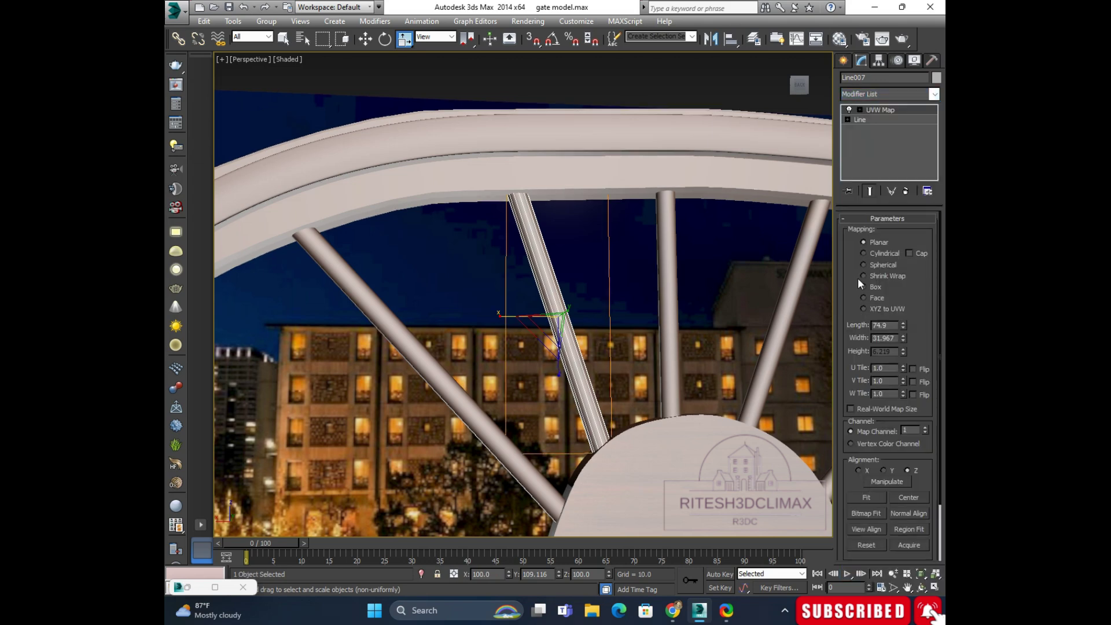
left_click(865, 254)
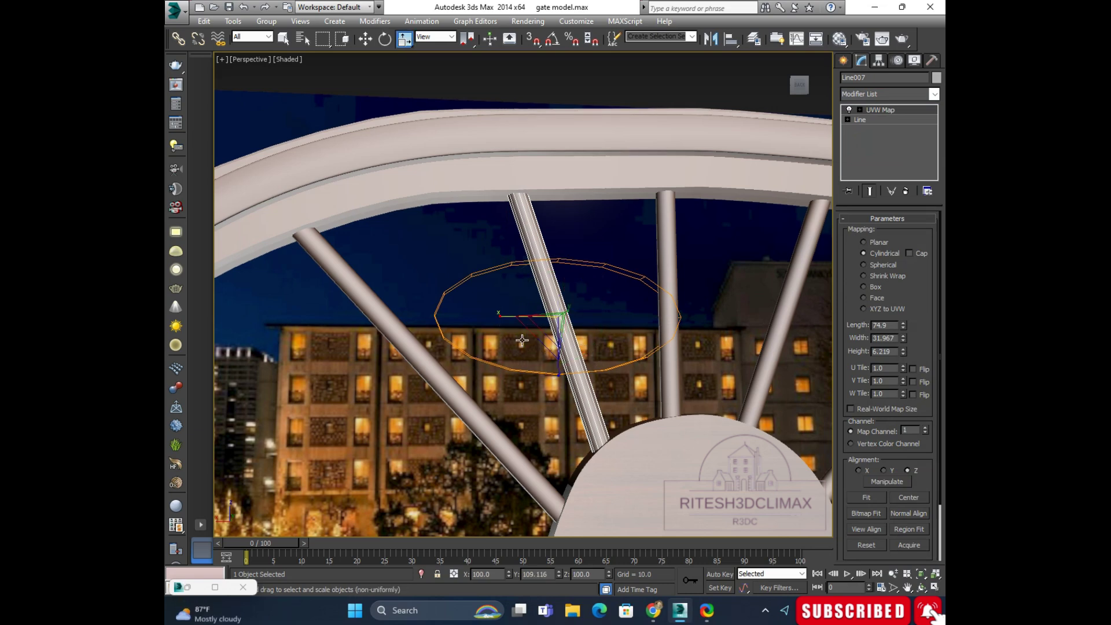
left_click_drag(501, 317, 528, 316)
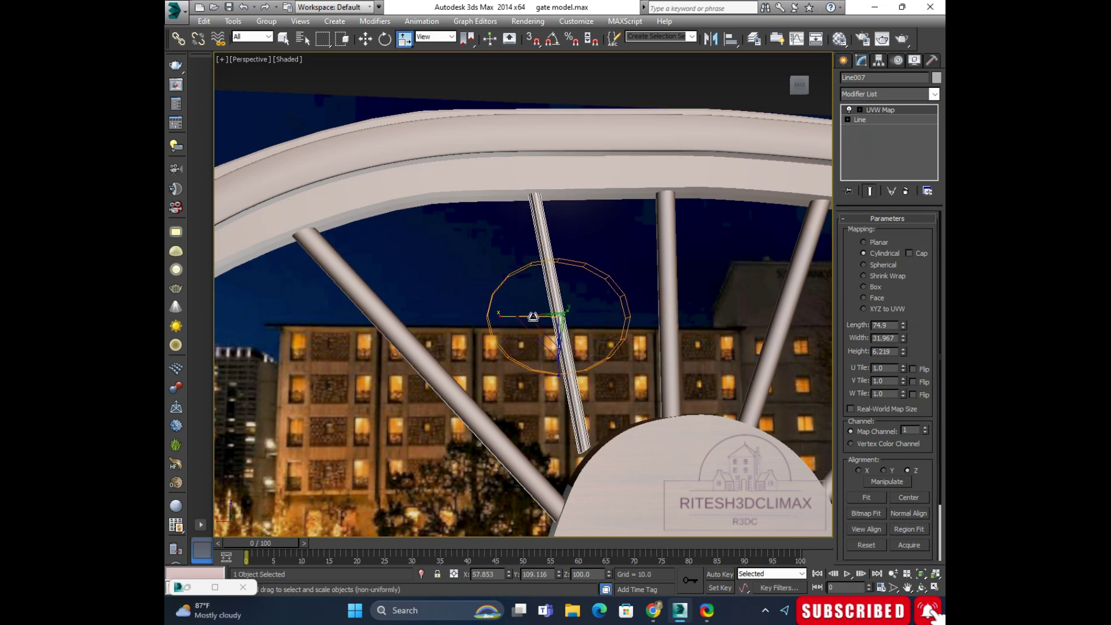
key("ctrl+x")
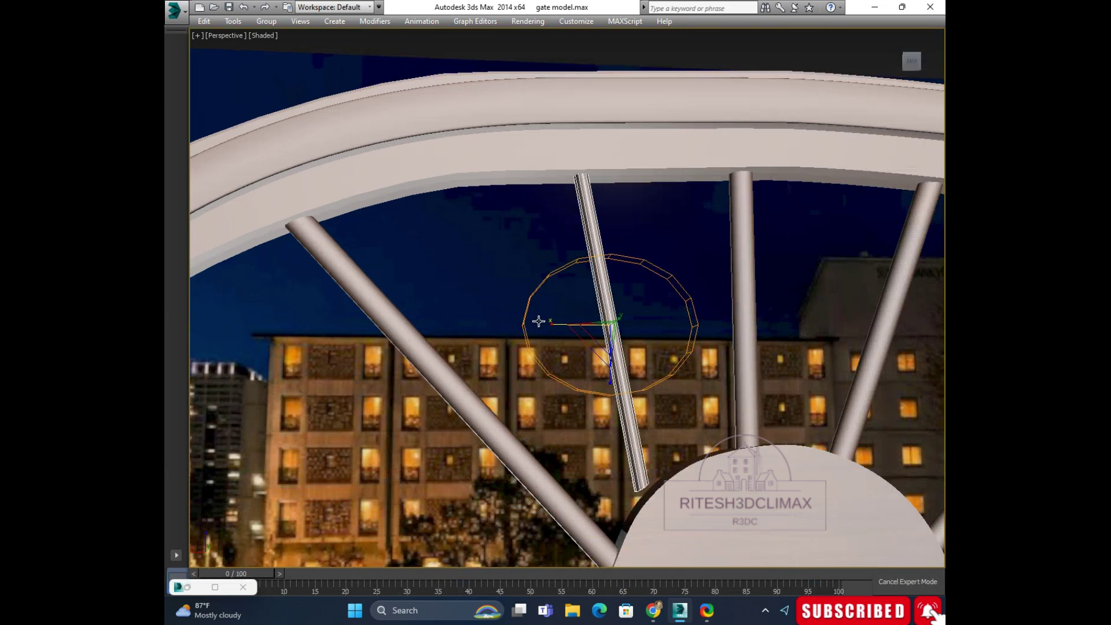
key("ctrl+x")
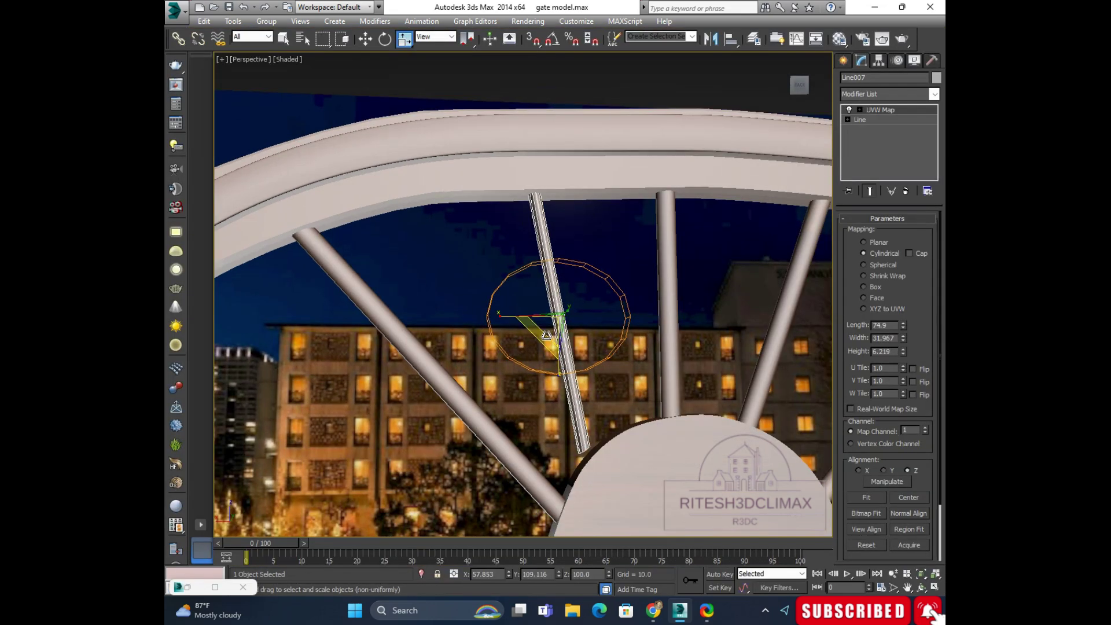
Step: Resize Line007's mapping gizmo into a tight cylinder around the spoke and exit Gizmo level
left_click(864, 110)
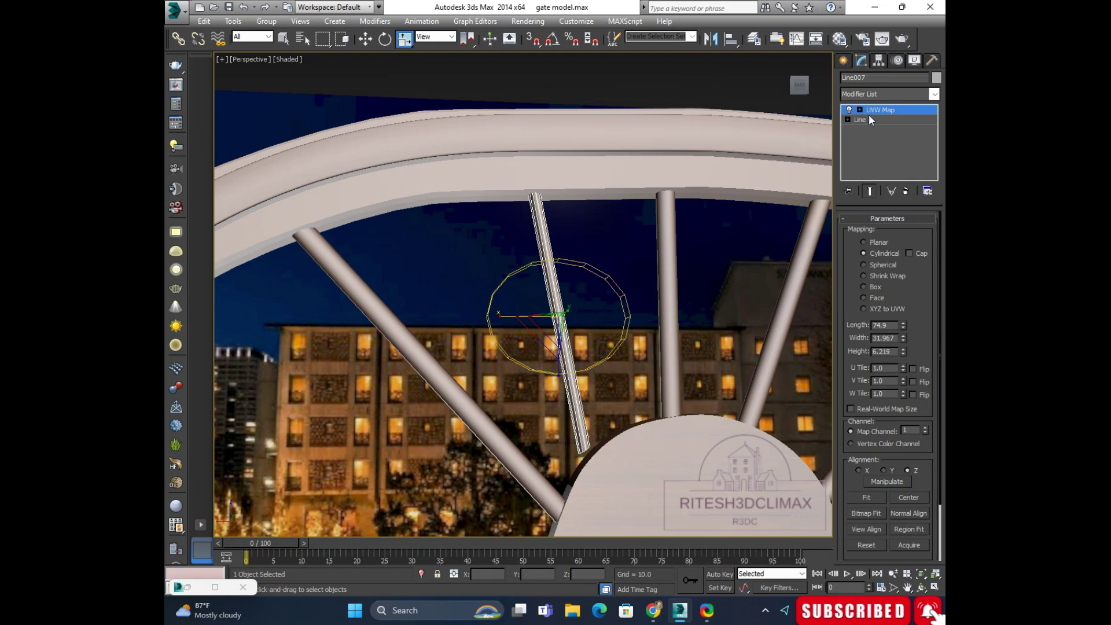
left_click(860, 110)
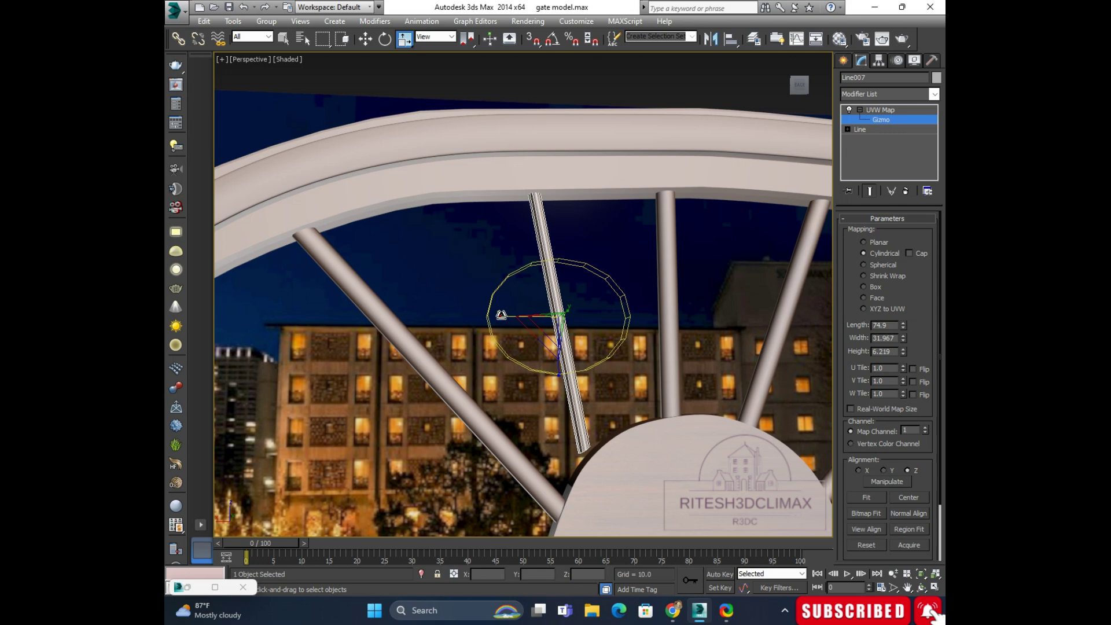
left_click_drag(501, 314, 502, 314)
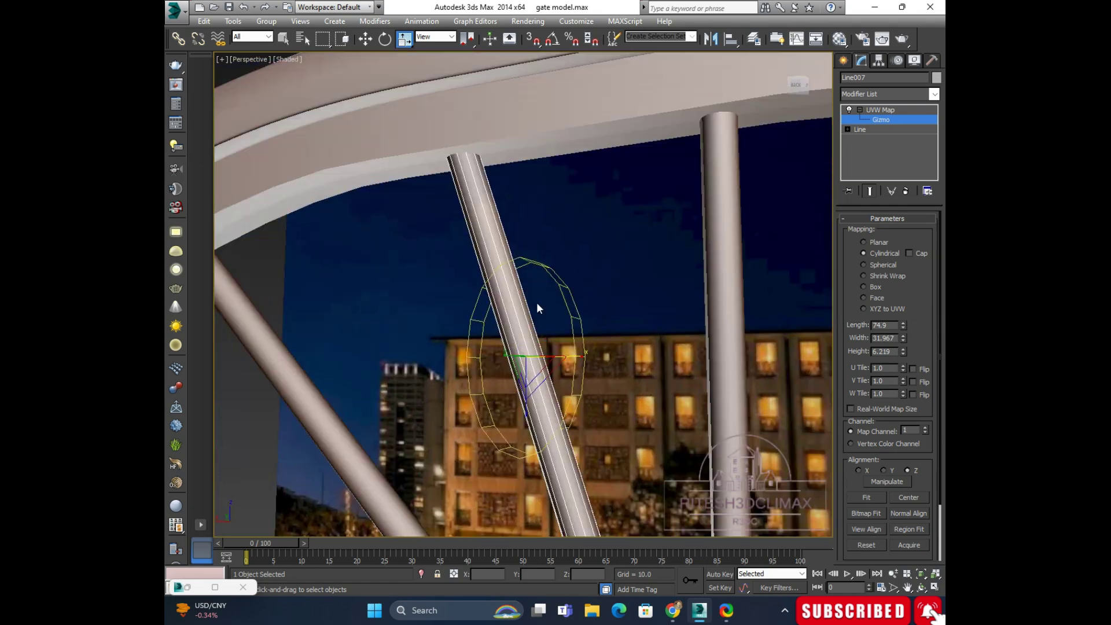
scroll(536, 302, "up", 3)
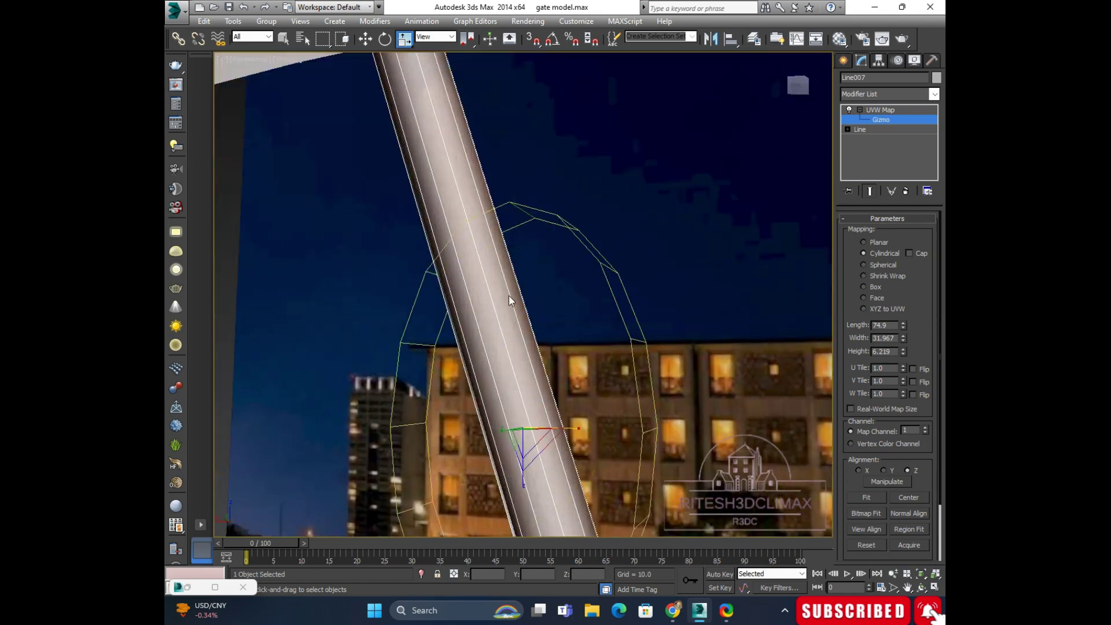
scroll(508, 296, "up", 3)
scroll(508, 295, "up", 2)
scroll(484, 286, "down", 2)
scroll(480, 286, "down", 2)
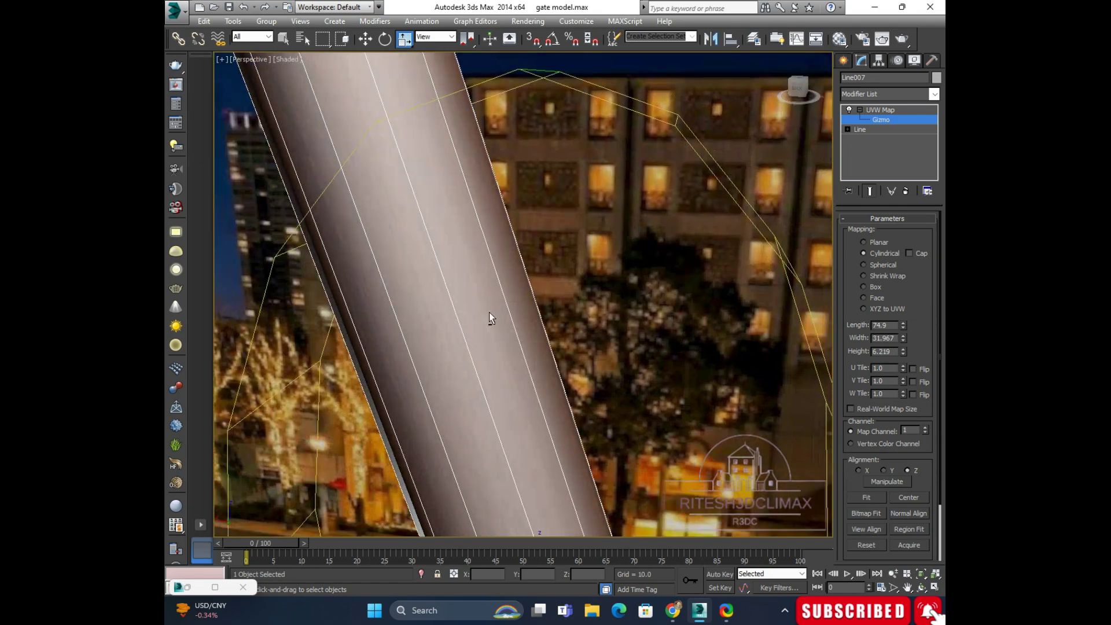
scroll(491, 316, "down", 1)
scroll(492, 261, "down", 2)
scroll(494, 288, "down", 2)
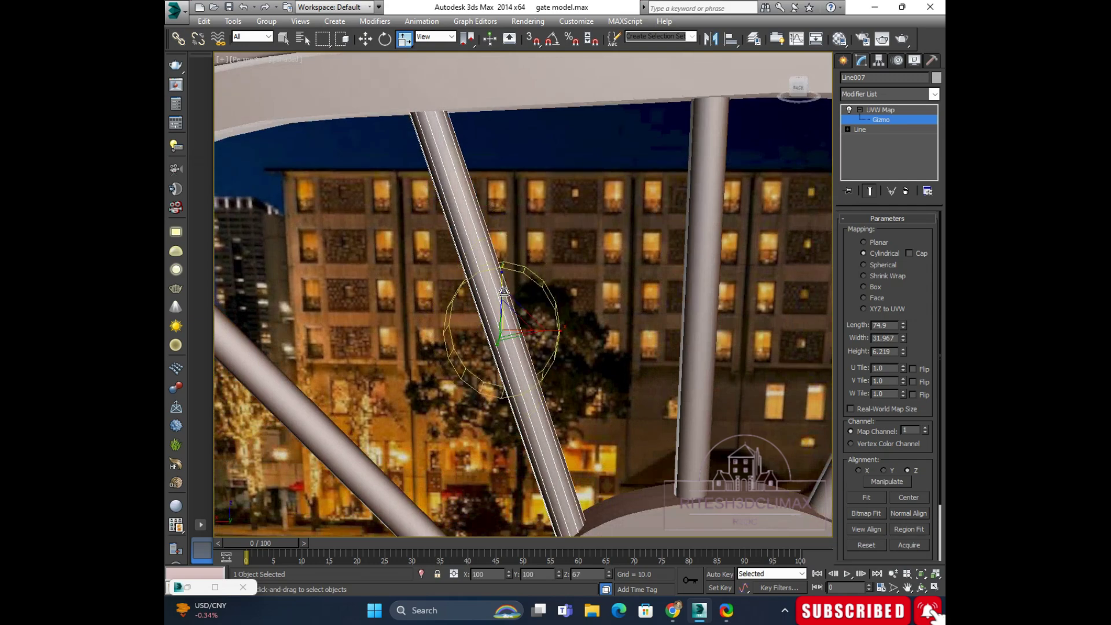
scroll(504, 282, "up", 2)
scroll(480, 275, "up", 2)
scroll(472, 268, "down", 1)
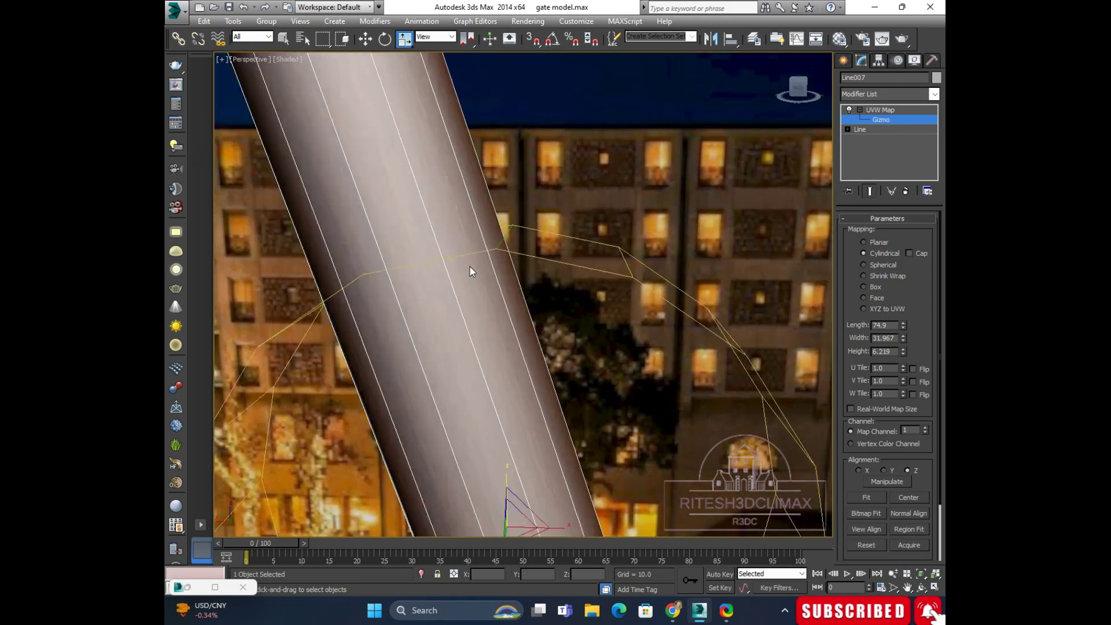
scroll(490, 309, "down", 2)
scroll(481, 324, "down", 1)
scroll(513, 305, "down", 2)
scroll(512, 305, "down", 2)
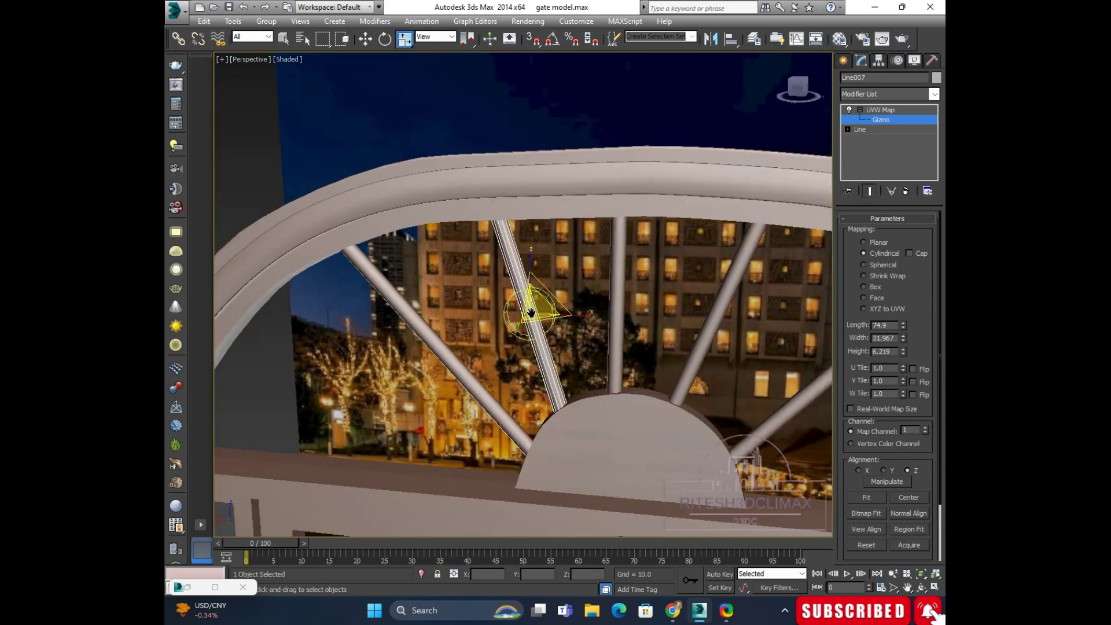
scroll(471, 339, "down", 1)
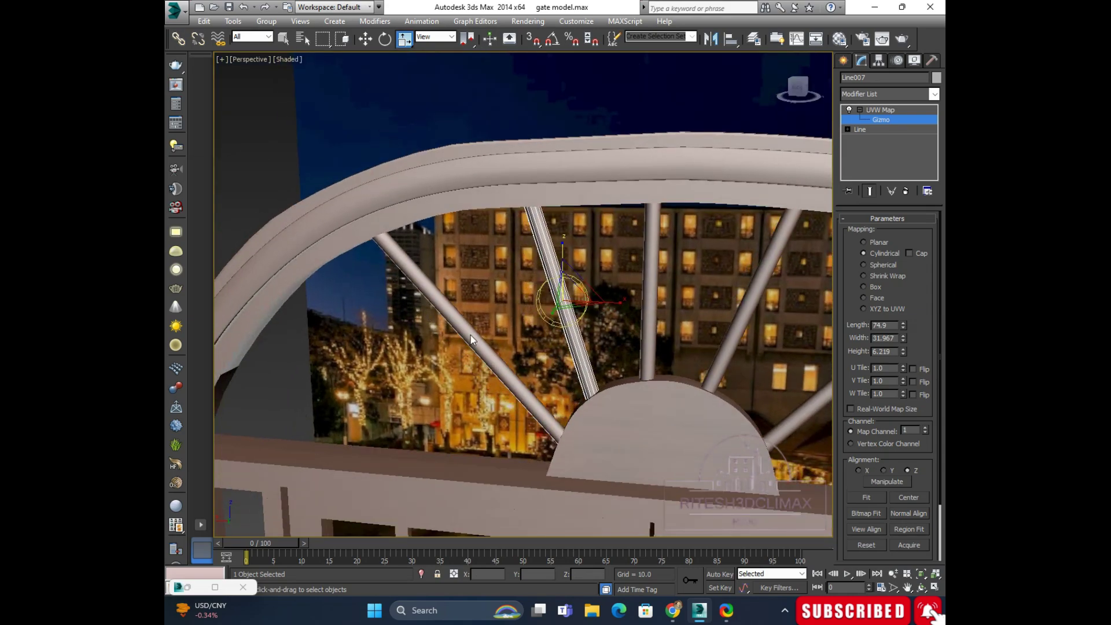
left_click(860, 107)
left_click(860, 110)
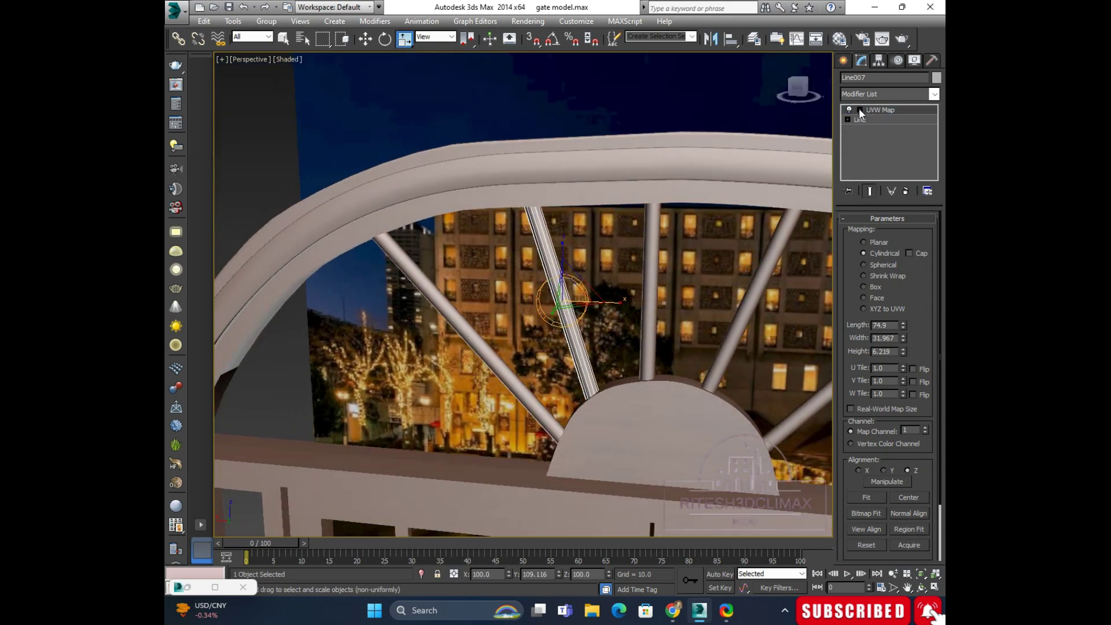
Step: Select the left diagonal spoke Line009 and give it a Cylindrical UVW Map
left_click(486, 340)
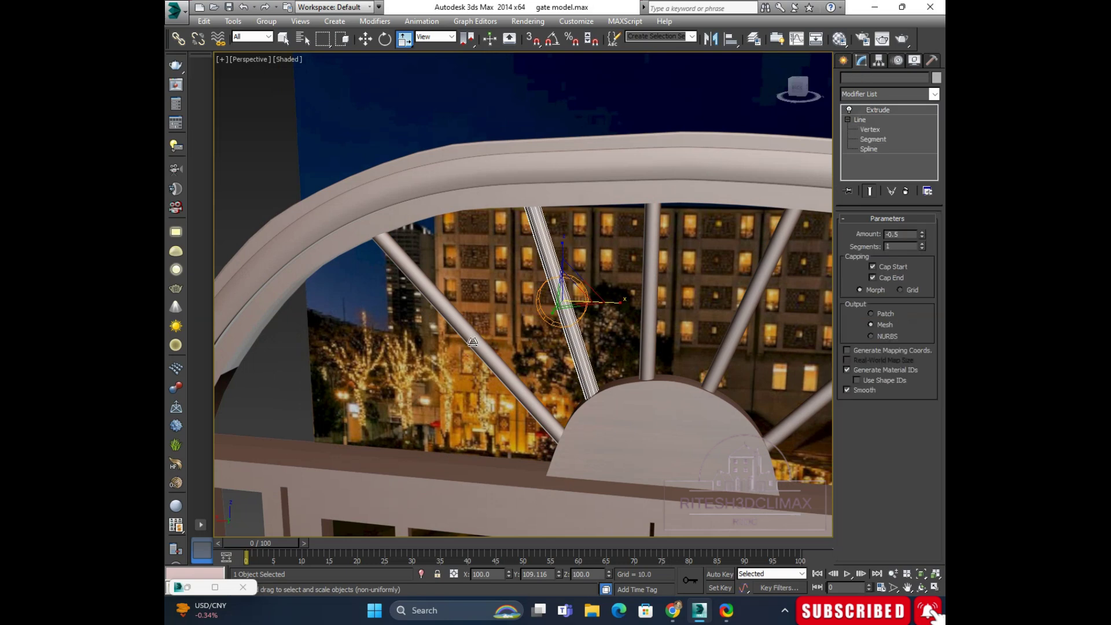
left_click(486, 339)
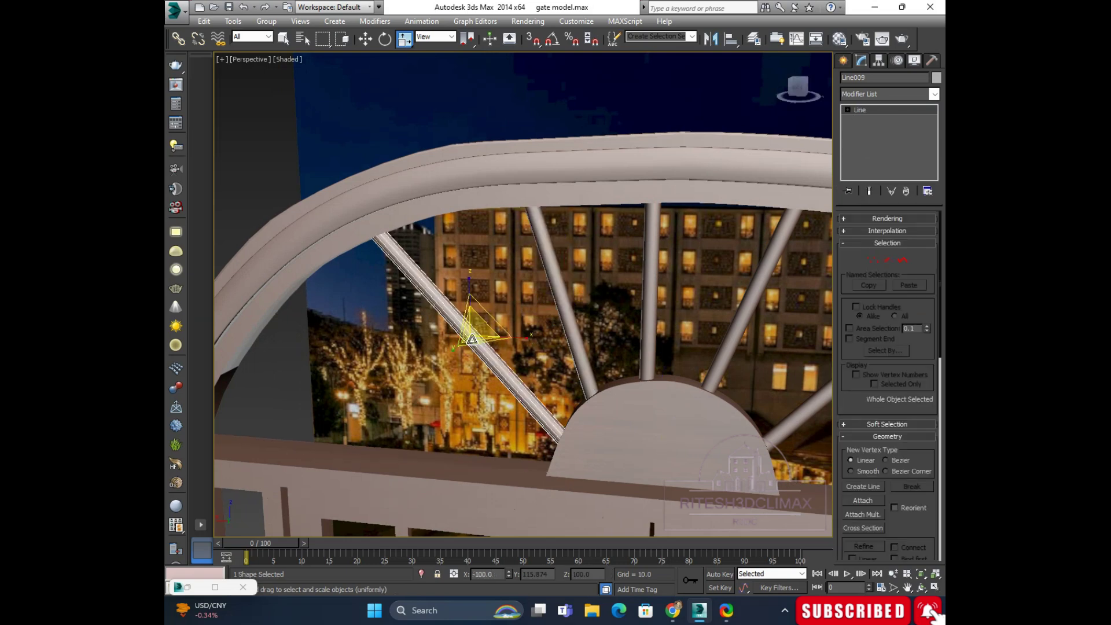
left_click(935, 94)
key("u")
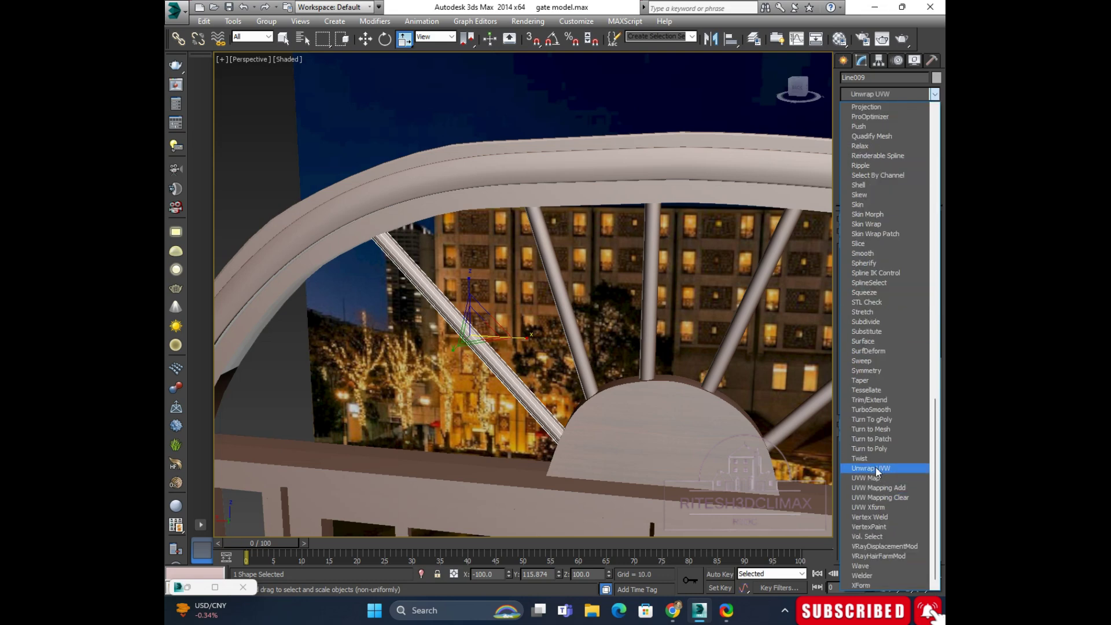
left_click(864, 478)
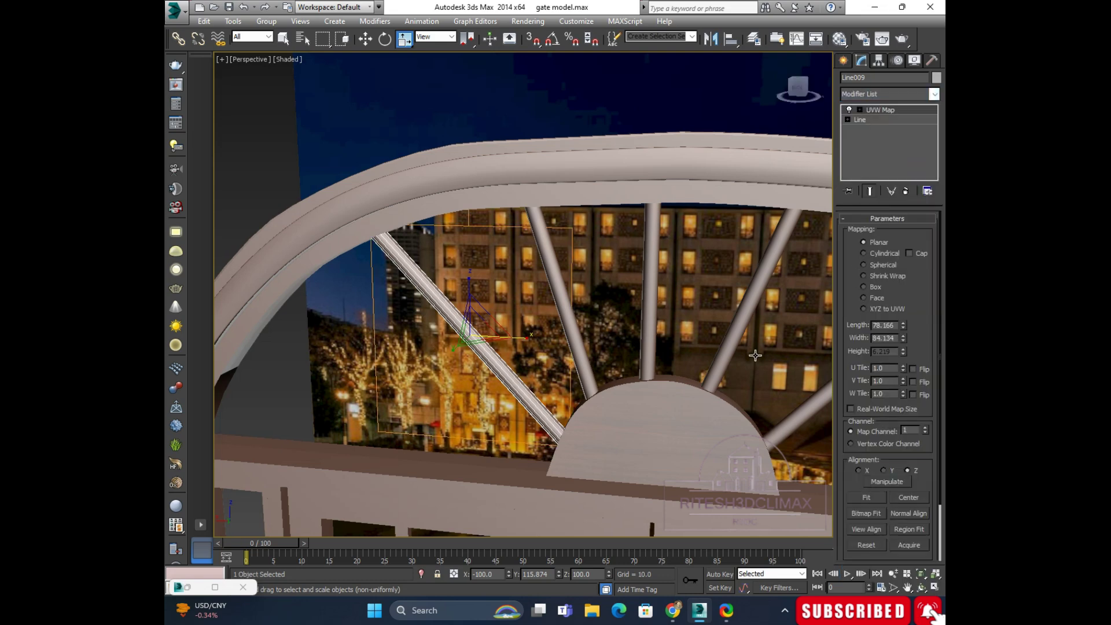
left_click(864, 254)
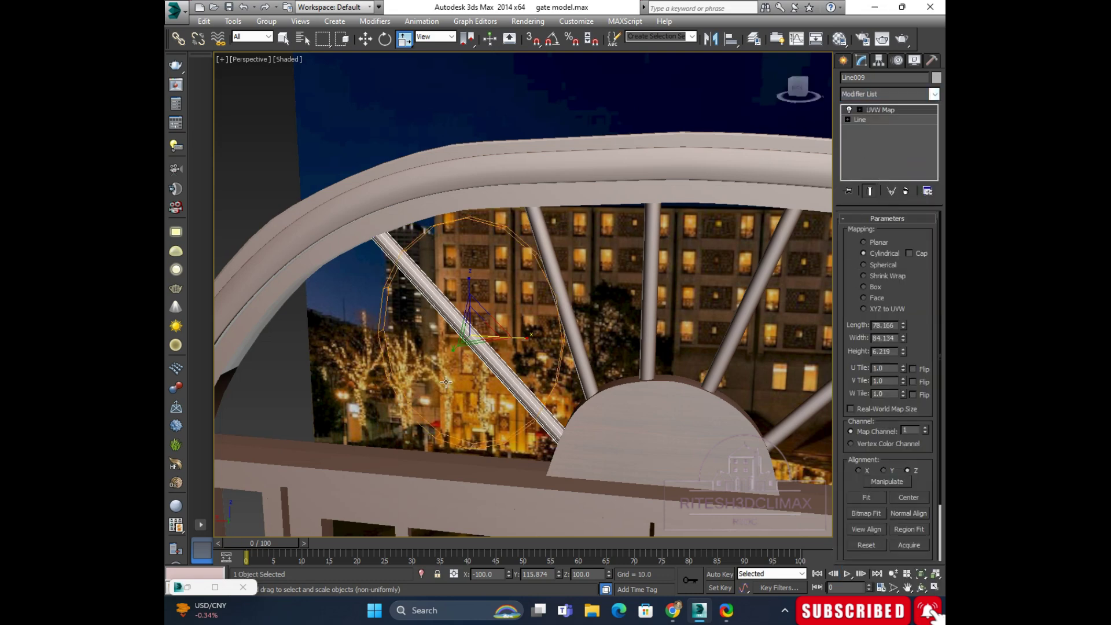
scroll(514, 327, "up", 3)
scroll(503, 324, "up", 3)
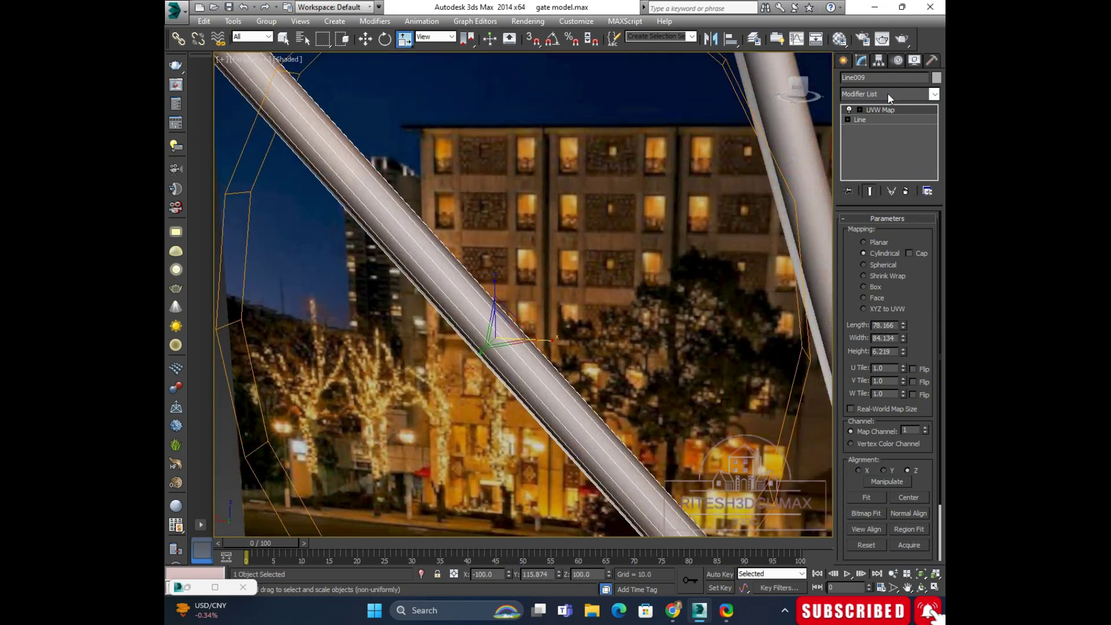
Step: Scale the spoke's UVW Map gizmo narrower in X and shorter in Z
left_click(860, 109)
left_click(875, 119)
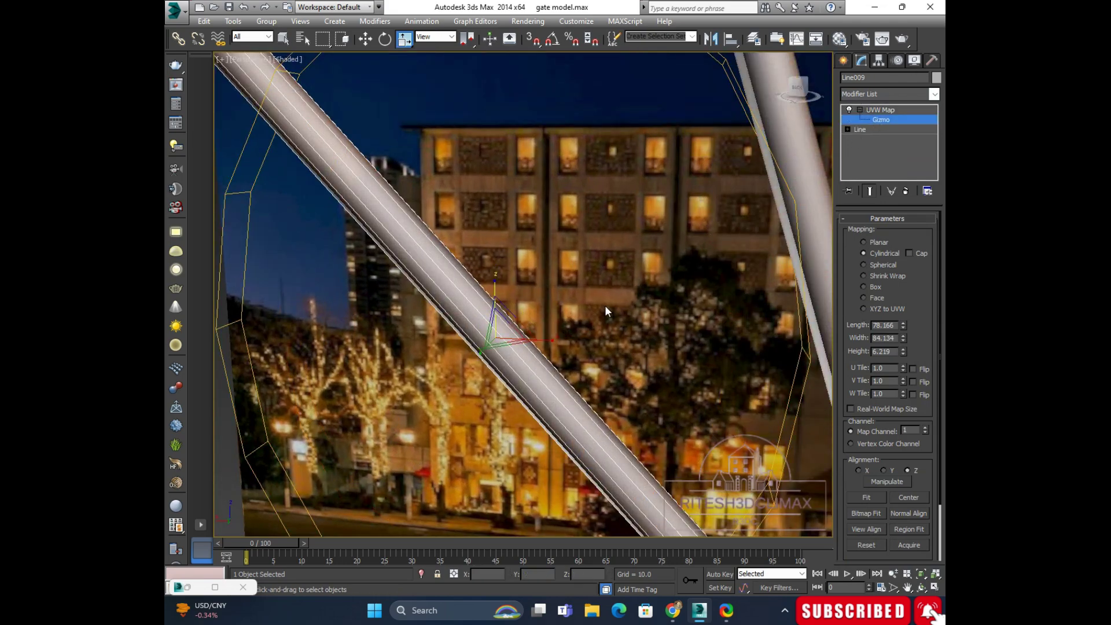
scroll(590, 286, "up", 2)
scroll(577, 272, "up", 2)
scroll(521, 310, "up", 2)
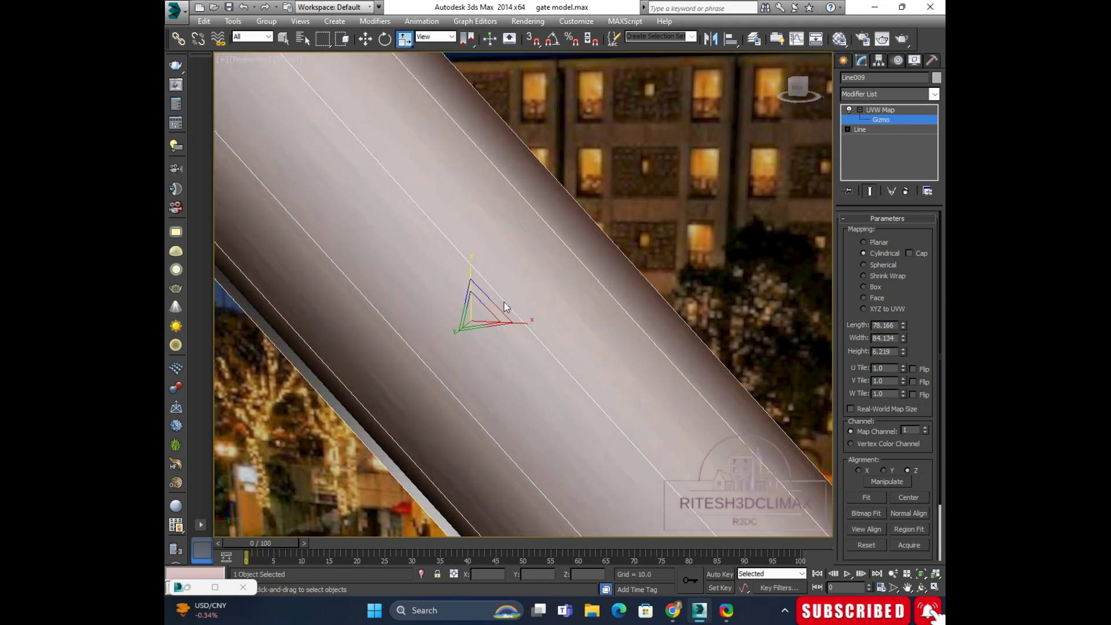
scroll(565, 340, "down", 1)
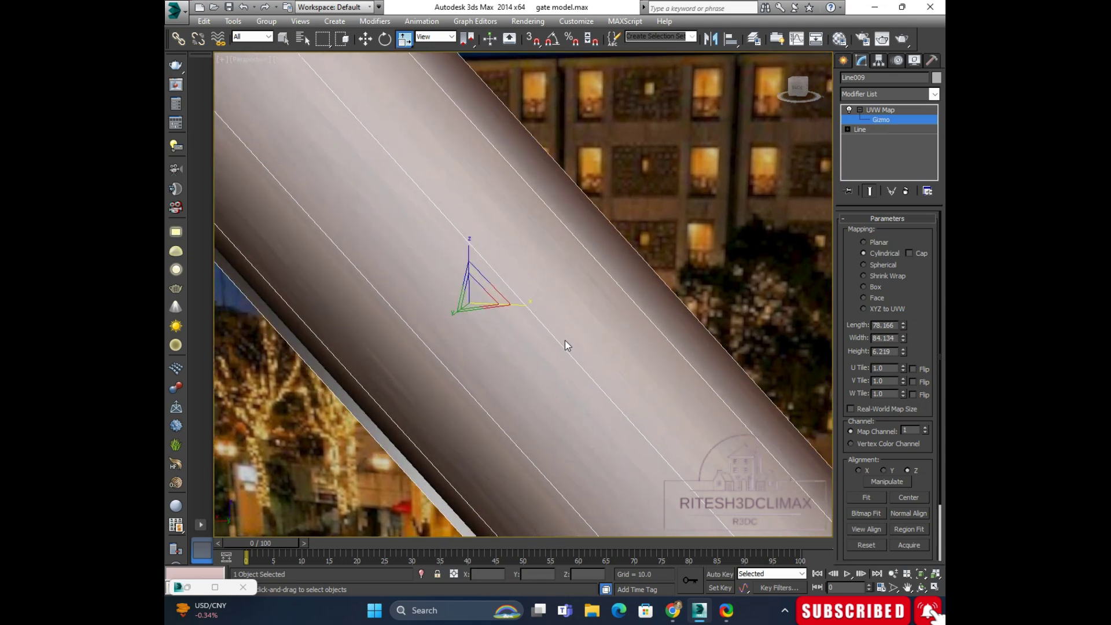
scroll(560, 343, "down", 3)
scroll(588, 323, "down", 2)
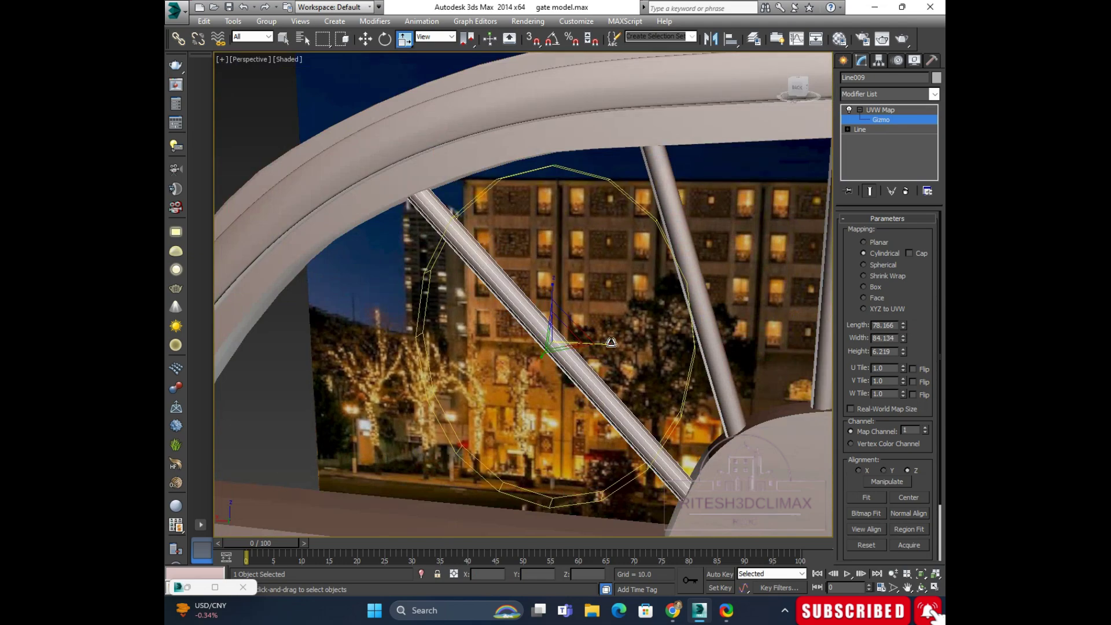
left_click_drag(611, 342, 578, 343)
mouse_move(553, 289)
left_mouse_down()
mouse_move(545, 339)
mouse_move(594, 341)
mouse_move(582, 342)
left_mouse_up()
left_click_drag(553, 284, 555, 324)
Step: Pan back over the gate and exit the UVW Map gizmo level
key("w")
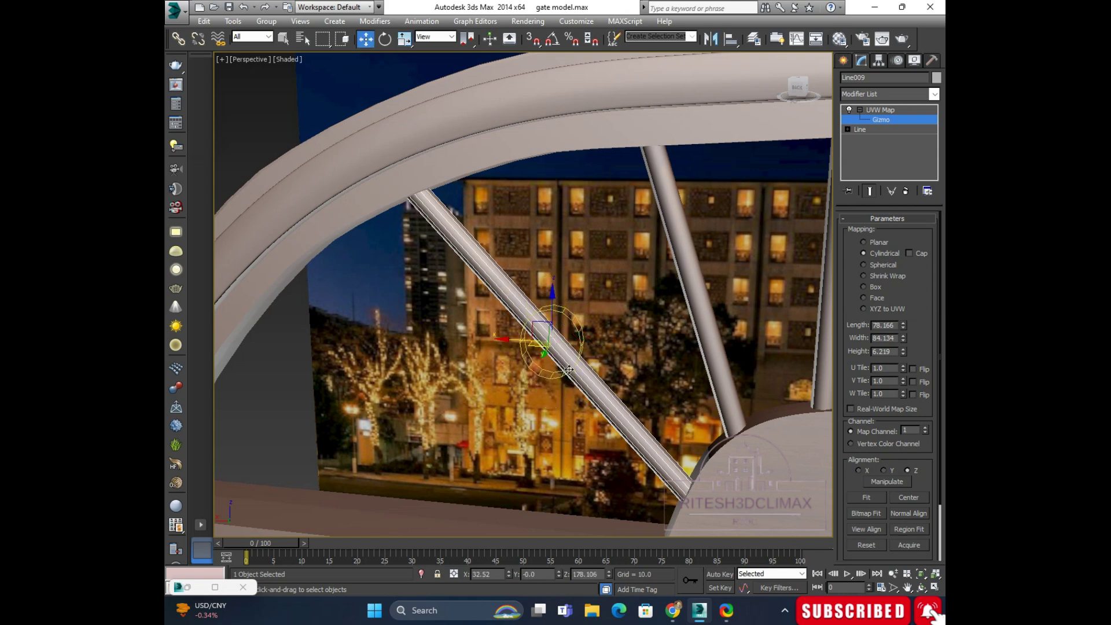
scroll(583, 389, "down", 1)
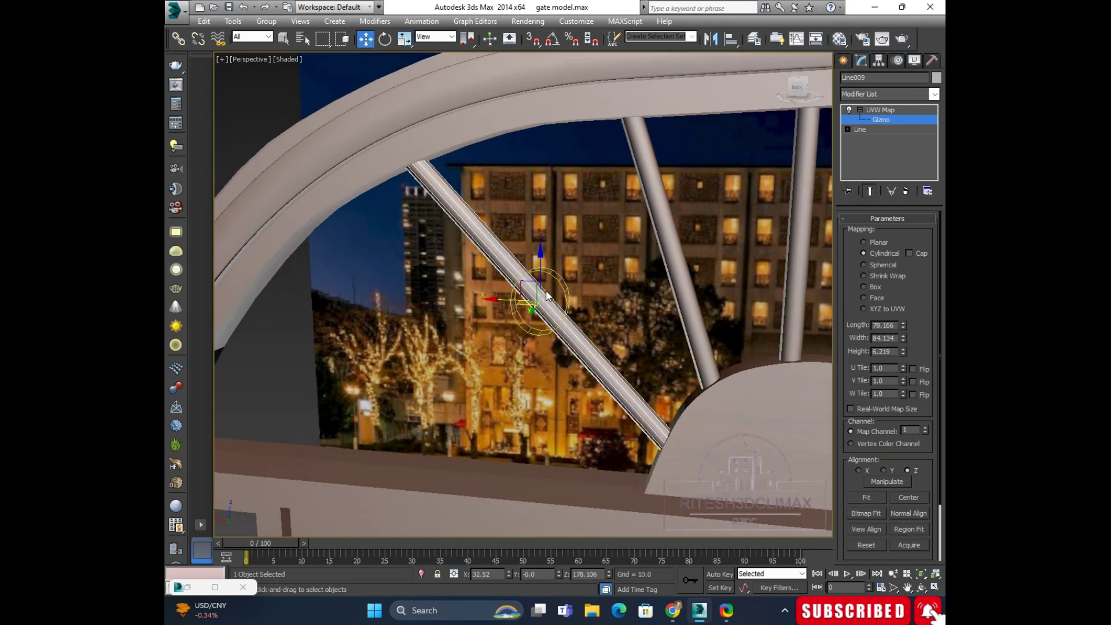
scroll(495, 292, "up", 5)
scroll(494, 293, "up", 3)
scroll(495, 292, "down", 2)
scroll(500, 321, "down", 3)
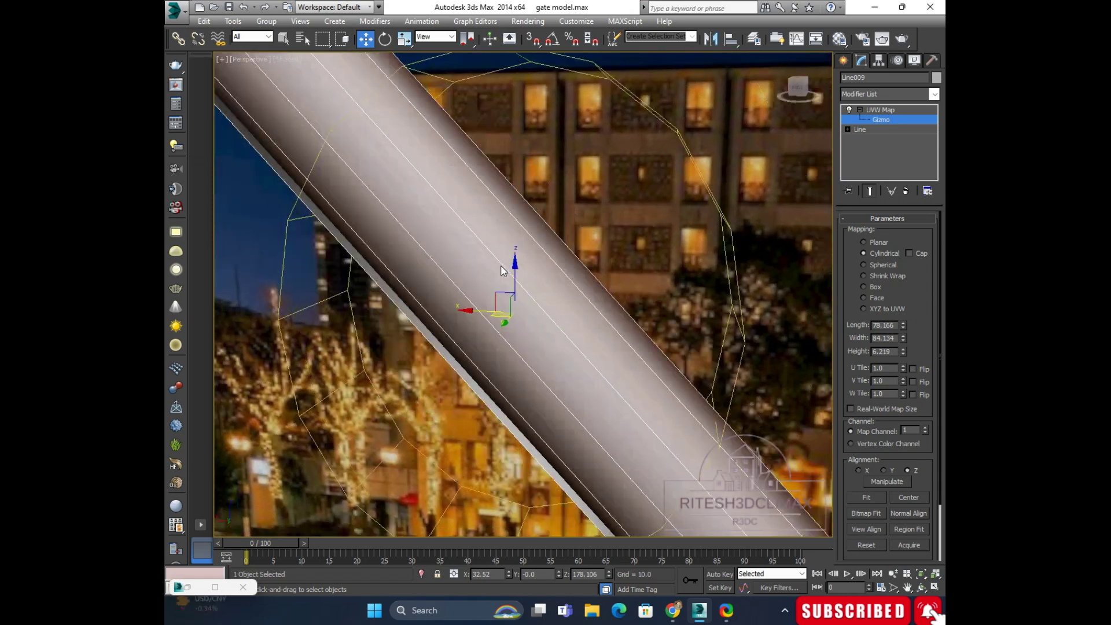
scroll(500, 320, "down", 3)
mouse_move(544, 324)
middle_mouse_down()
mouse_move(589, 265)
mouse_move(651, 250)
middle_mouse_up()
scroll(639, 278, "down", 5)
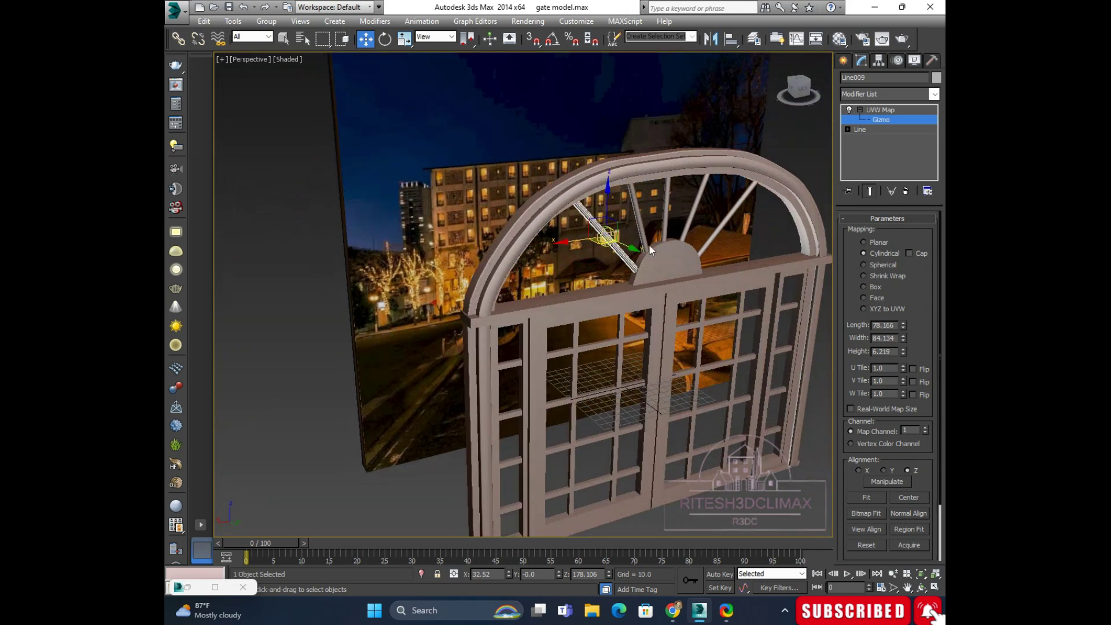
left_click(869, 115)
left_click(859, 108)
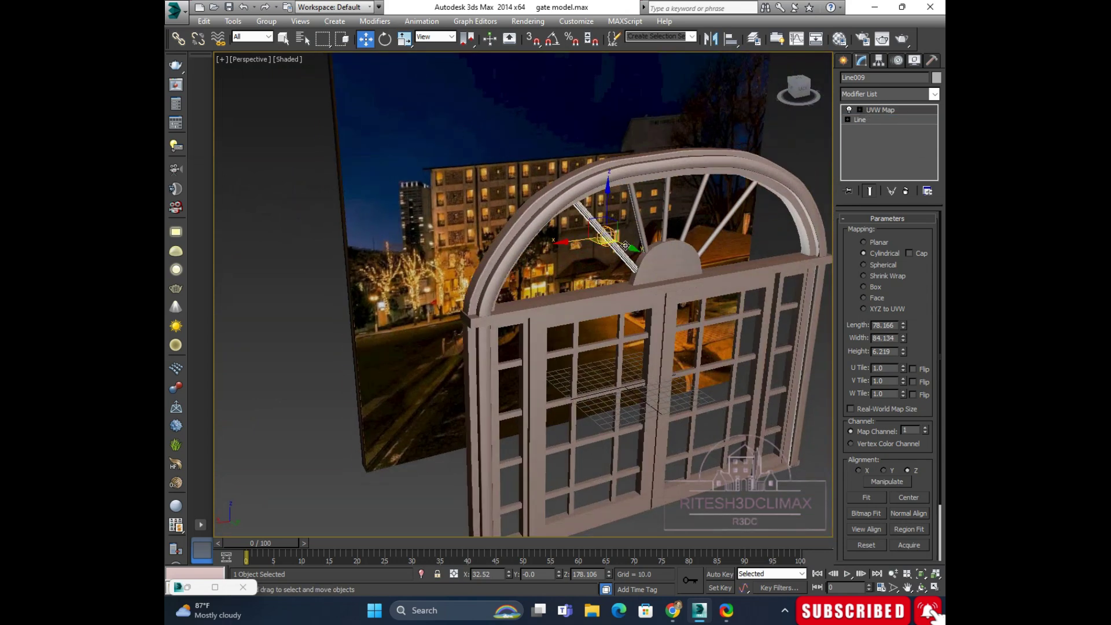
Step: Select the arched frame Rectangle003 and add a Box-mapped UVW Map
left_click(548, 212)
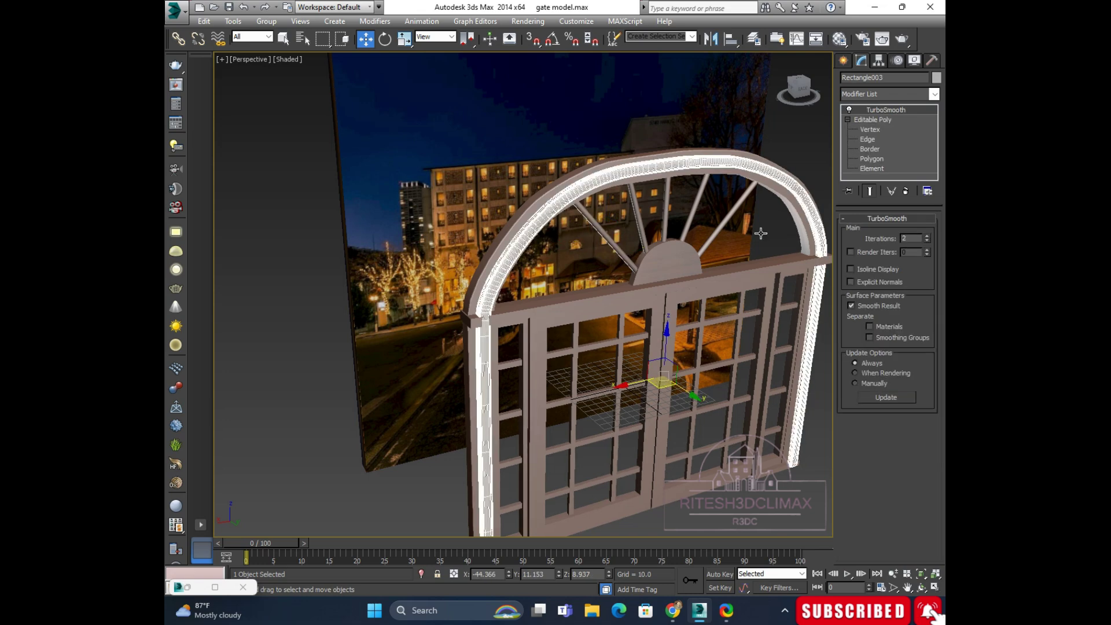
left_click(934, 94)
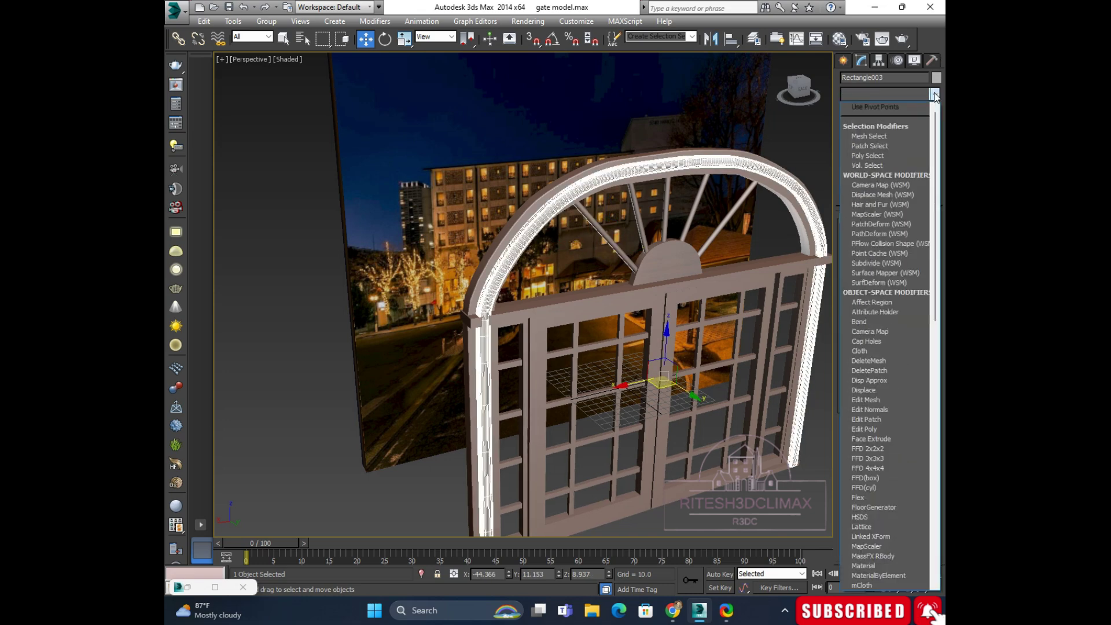
scroll(874, 466, "down", 15)
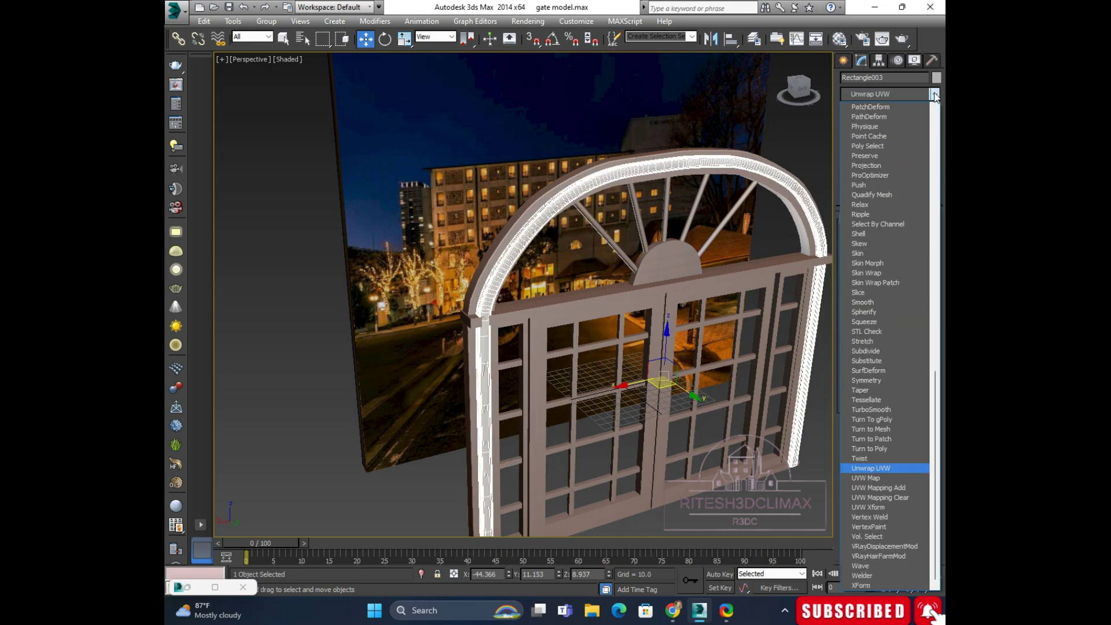
left_click(874, 478)
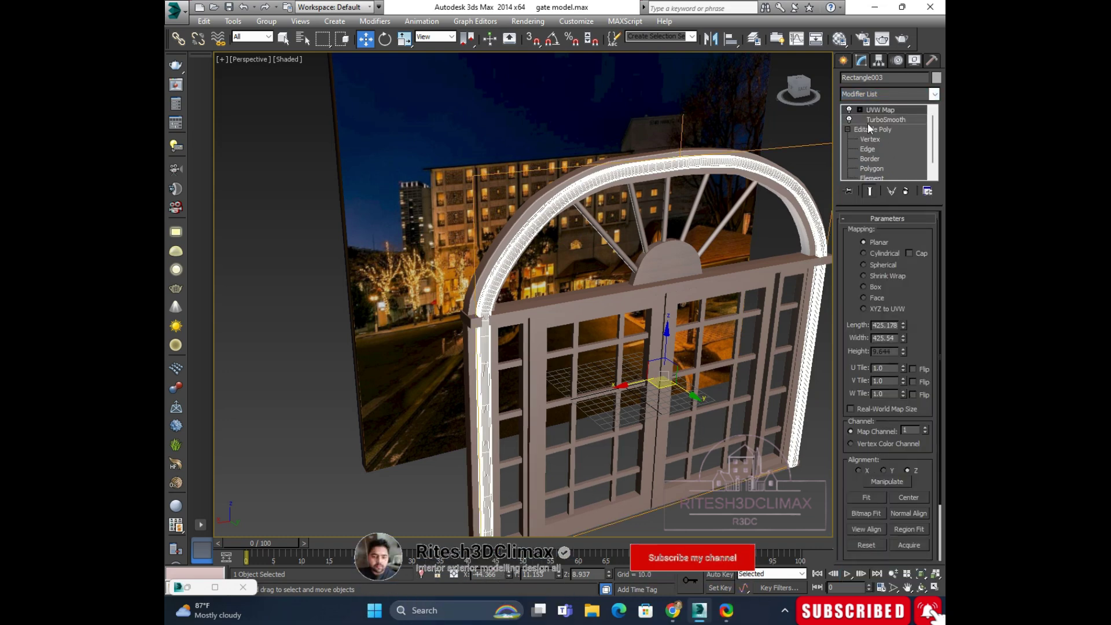
left_click(863, 286)
Step: Orbit and zoom around the gate to check the arch's mapping
middle_click_drag(681, 287, 704, 252, "alt")
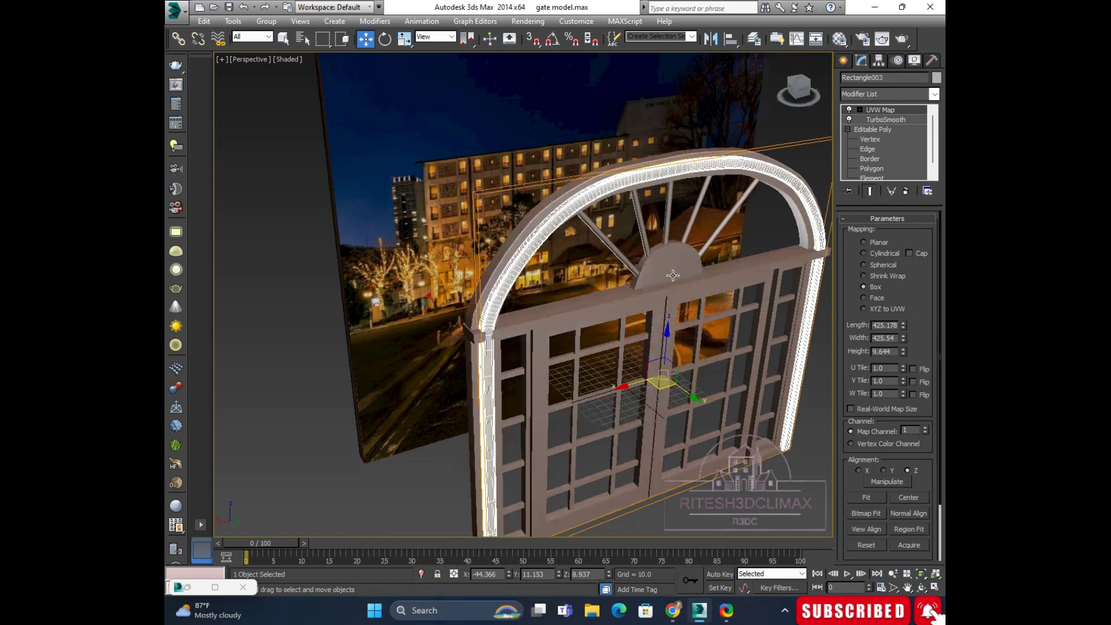
scroll(596, 199, "up", 3)
scroll(533, 176, "up", 3)
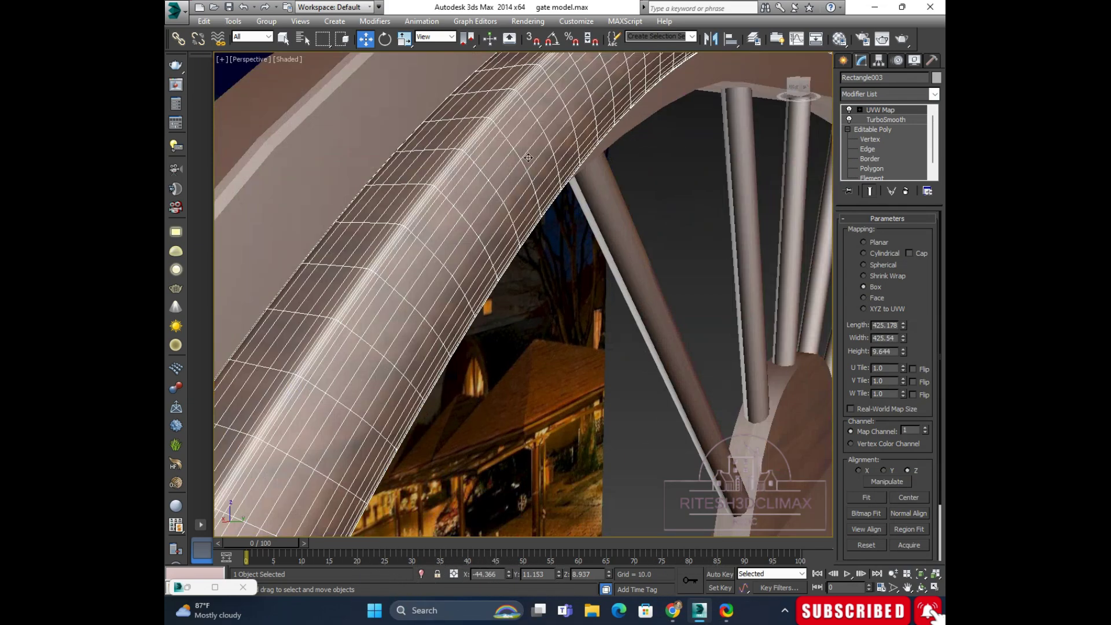
scroll(529, 157, "up", 2)
scroll(528, 146, "up", 2)
scroll(529, 146, "down", 3)
scroll(573, 153, "down", 2)
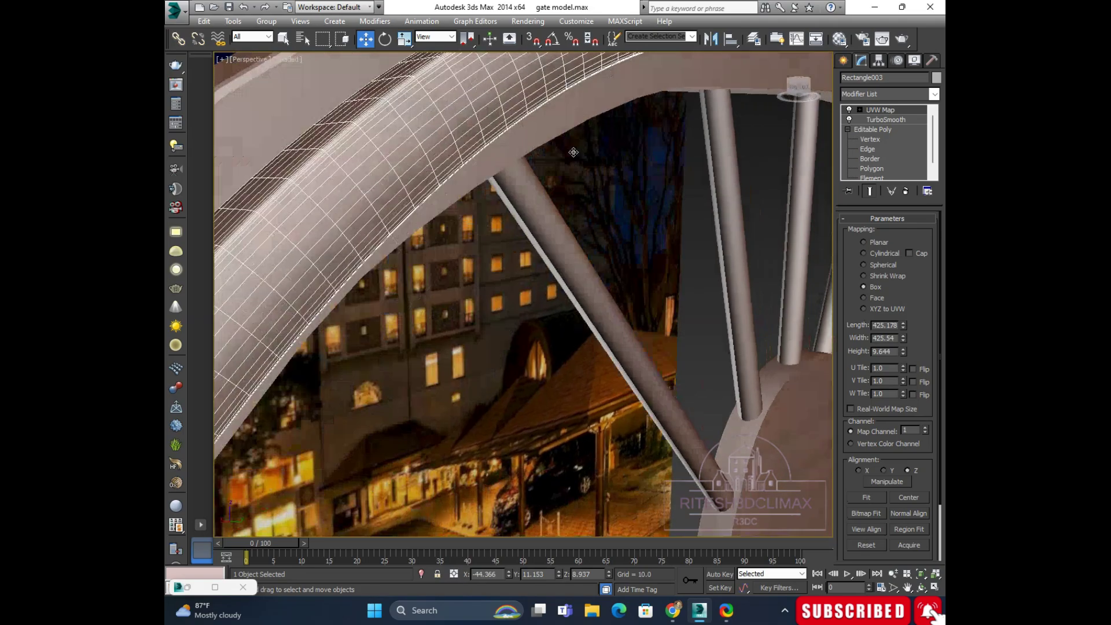
scroll(579, 149, "down", 2)
scroll(603, 145, "up", 1)
scroll(639, 81, "up", 2)
scroll(647, 113, "up", 2)
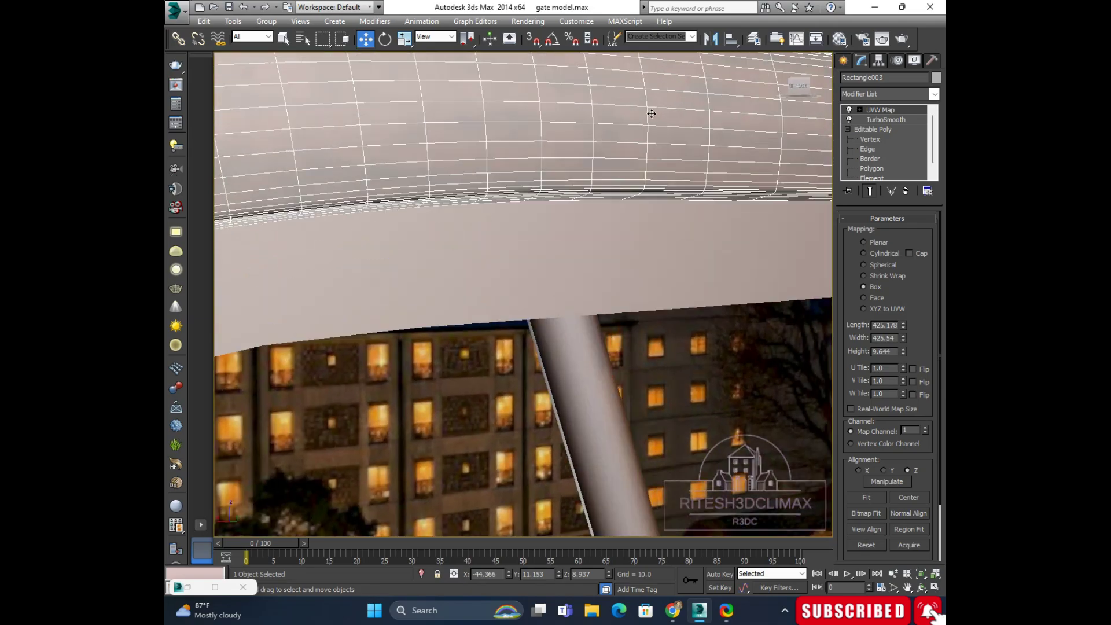
scroll(648, 110, "up", 1)
scroll(645, 110, "down", 3)
scroll(672, 111, "down", 2)
scroll(695, 174, "up", 2)
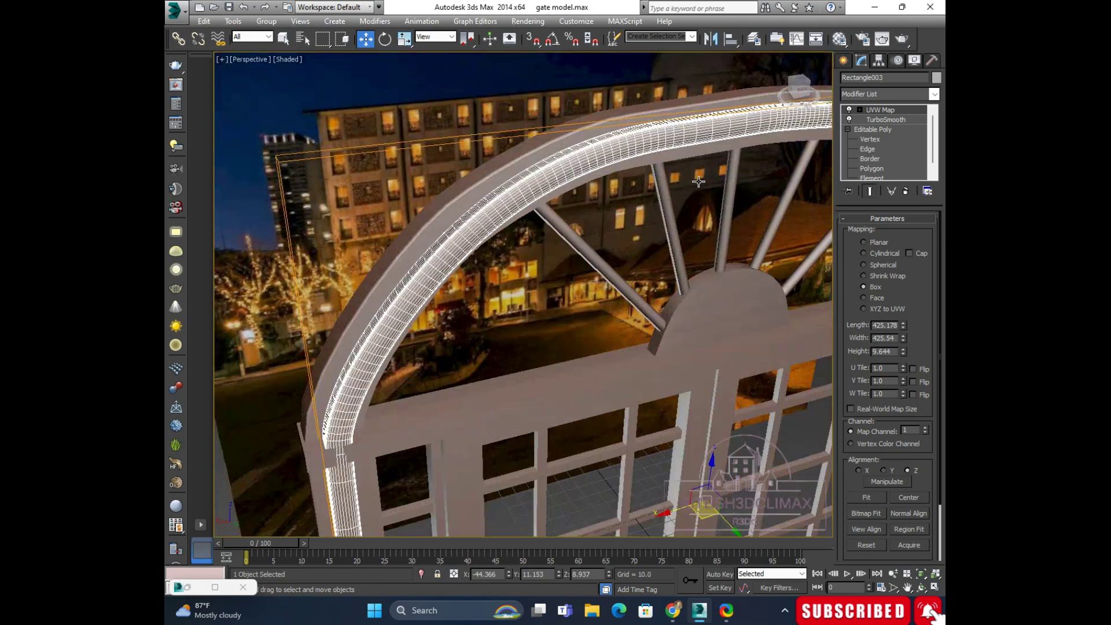
scroll(694, 174, "down", 2)
scroll(654, 140, "down", 2)
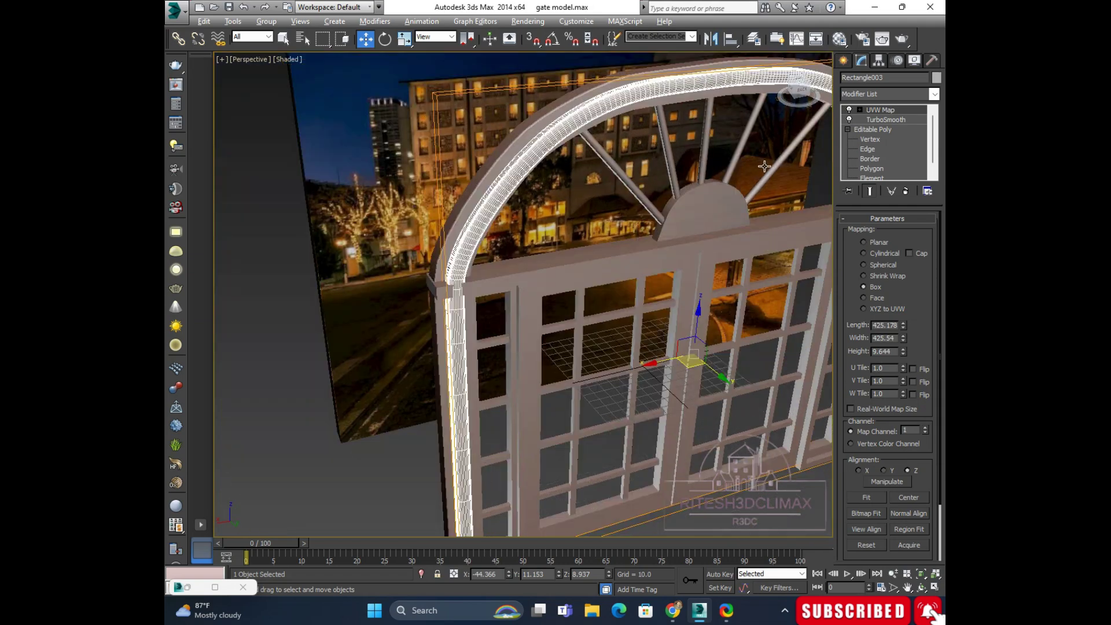
key("alt")
Step: Inspect the arch's UVW Map gizmo from a frontal view, then deselect the arch
left_click(860, 109)
middle_click_drag(693, 209, 504, 210, "alt")
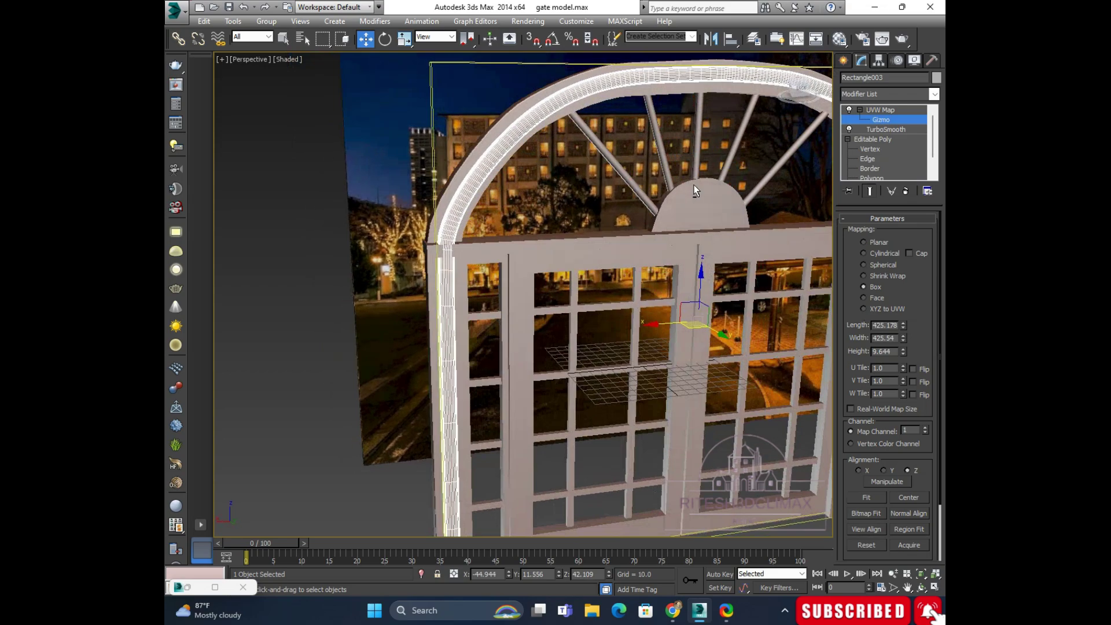
scroll(504, 210, "up", 3)
scroll(494, 212, "up", 3)
scroll(473, 173, "down", 2)
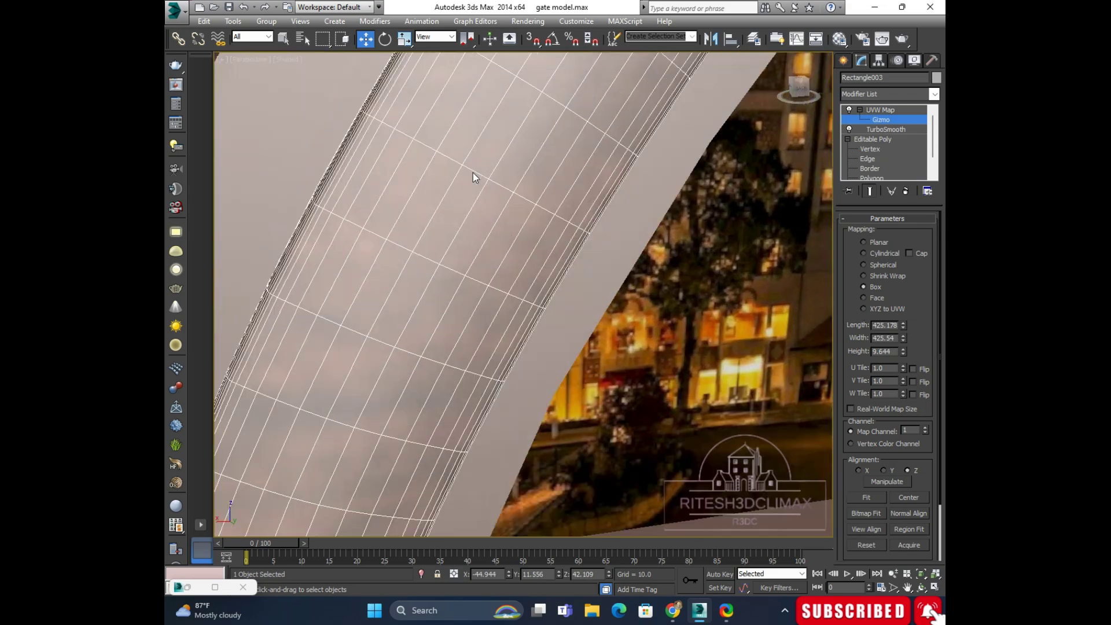
scroll(472, 172, "down", 2)
scroll(473, 173, "down", 3)
scroll(575, 219, "down", 1)
scroll(575, 219, "down", 3)
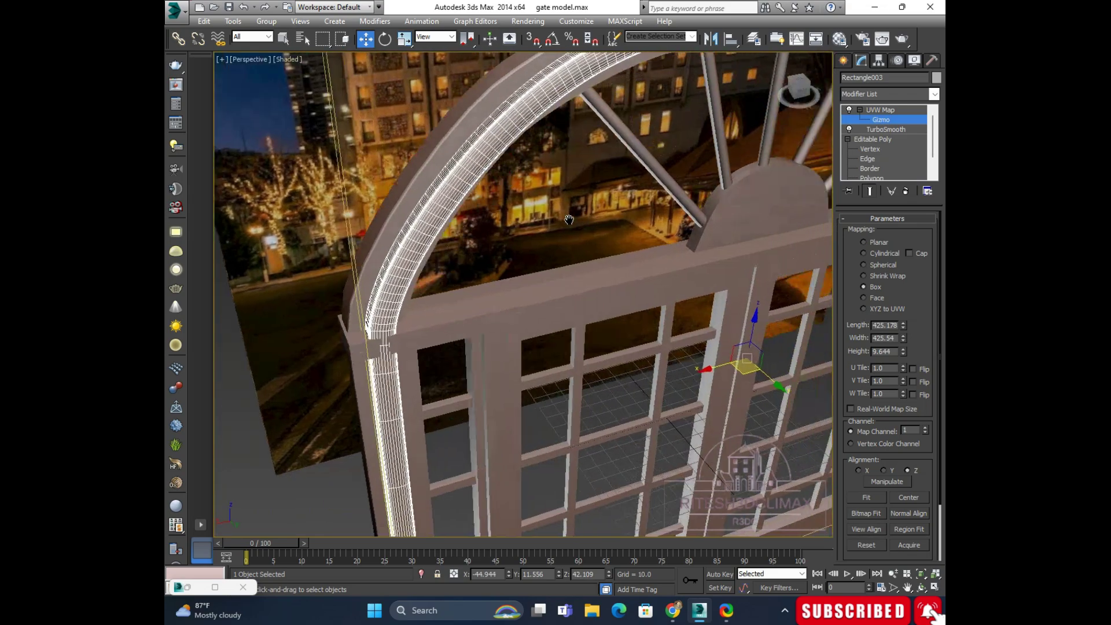
scroll(531, 183, "down", 3)
middle_click_drag(686, 235, 674, 232, "alt")
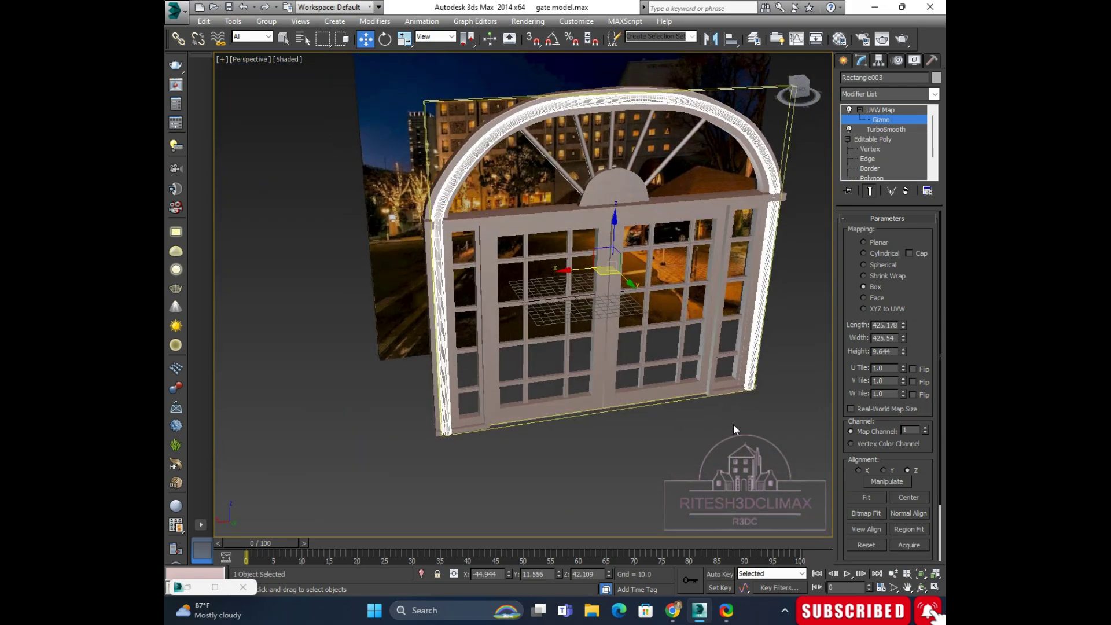
left_click(877, 110)
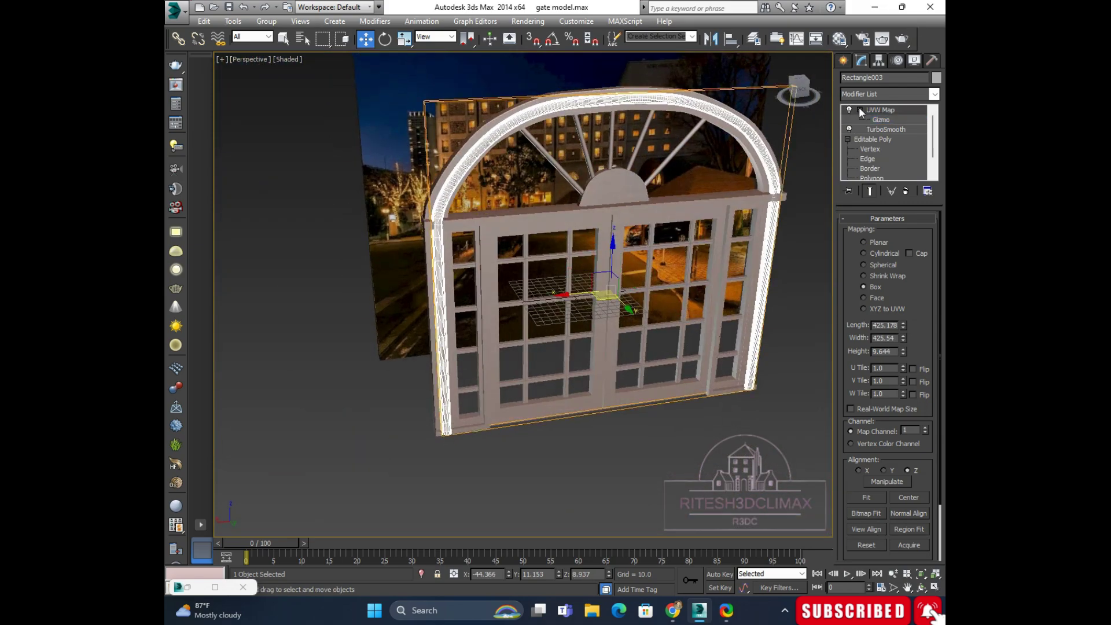
left_click(781, 287)
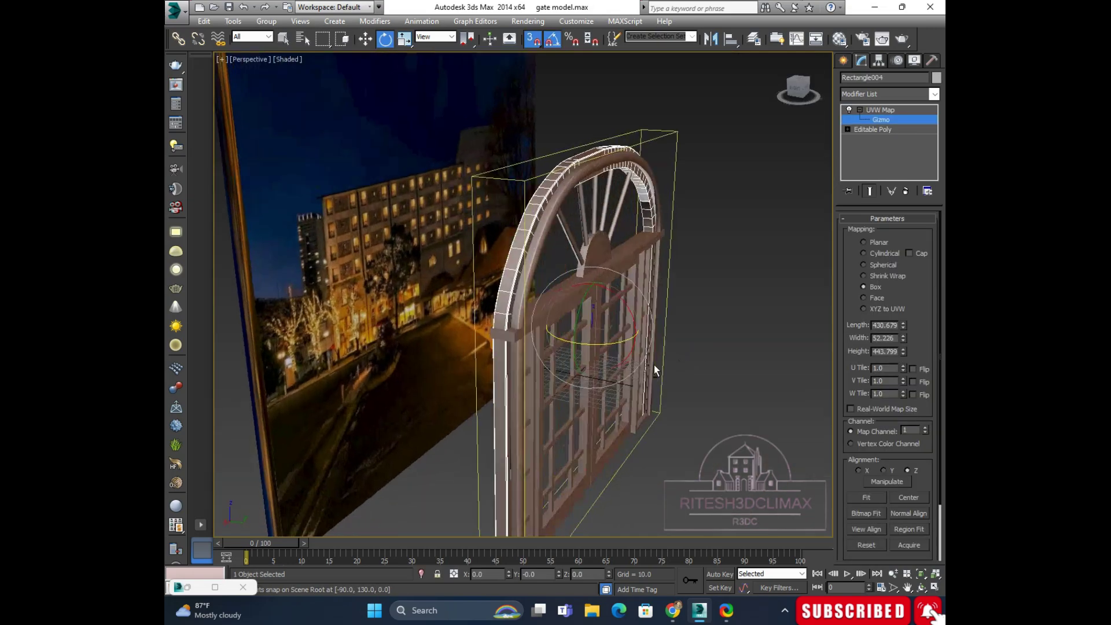
Step: Orbit toward the arch's top beam to inspect the grain, then deselect the arch piece
mouse_move(654, 370)
middle_mouse_down("alt")
mouse_move(648, 409)
mouse_move(631, 347)
middle_mouse_up("alt")
scroll(620, 231, "up", 5)
scroll(605, 231, "up", 3)
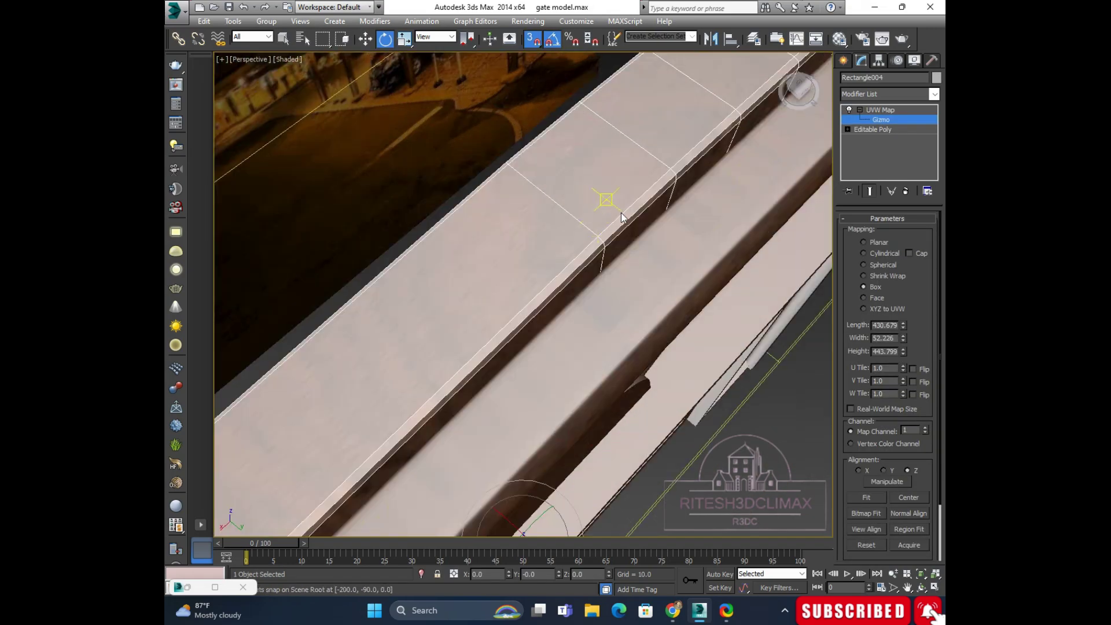
scroll(661, 238, "down", 3)
scroll(658, 237, "down", 2)
scroll(648, 238, "down", 2)
middle_click_drag(647, 239, 658, 238, "alt")
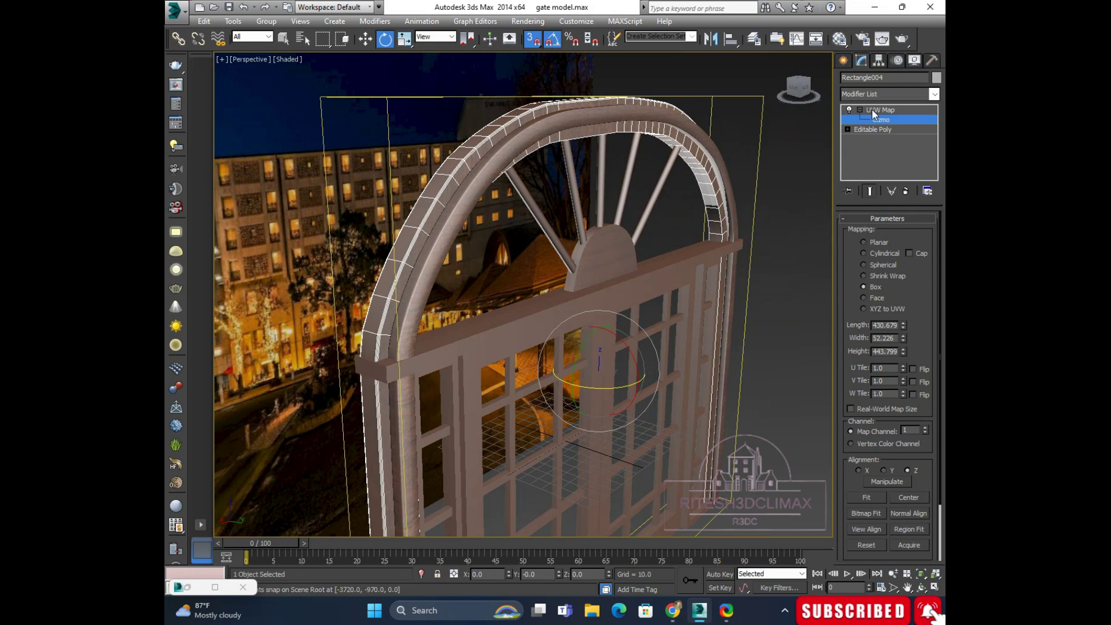
left_click(802, 174)
Step: Orbit through side and frontal views of the gate and select the top rail Line001
mouse_move(648, 172)
middle_mouse_down("alt")
mouse_move(650, 190)
mouse_move(614, 193)
mouse_move(642, 203)
middle_mouse_up("alt")
scroll(643, 202, "up", 3)
scroll(608, 162, "up", 3)
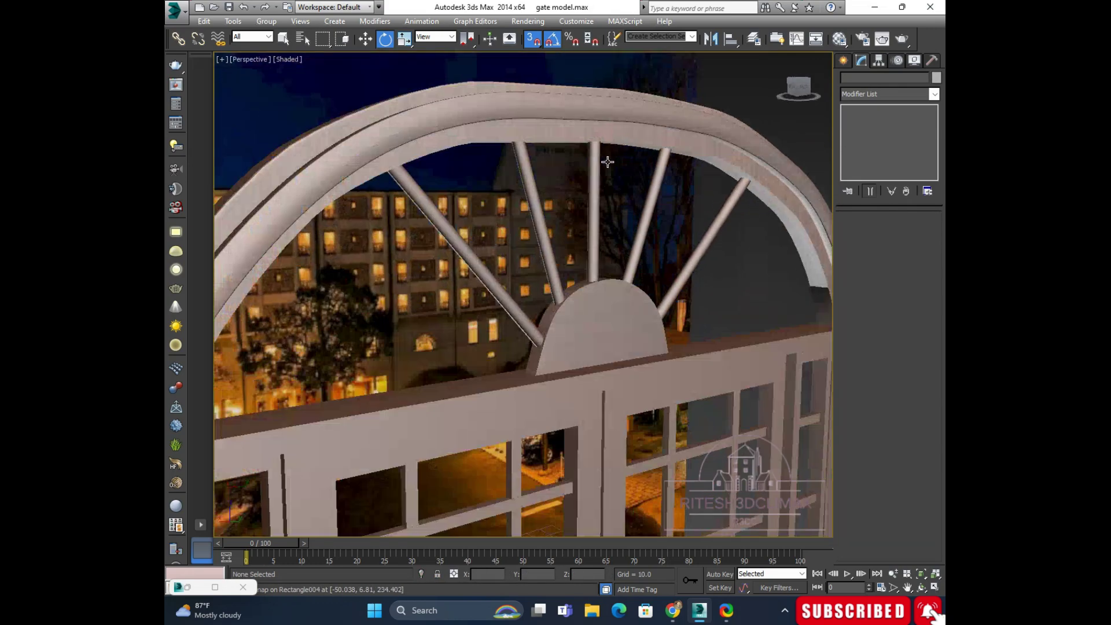
middle_click_drag(608, 162, 667, 152, "alt")
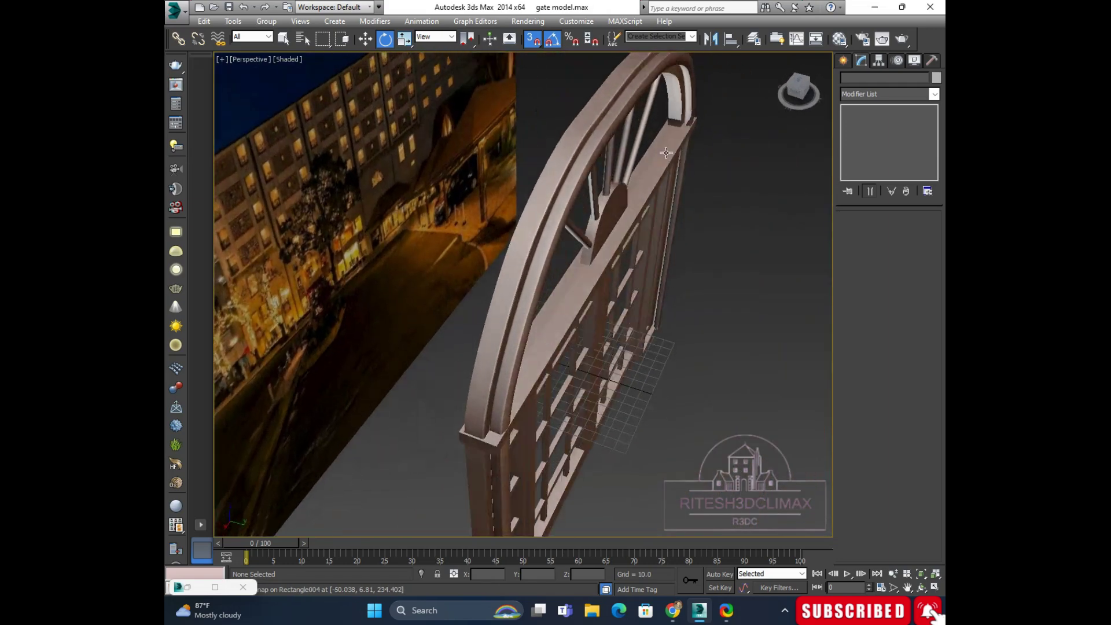
scroll(607, 144, "up", 2)
scroll(576, 144, "up", 1)
scroll(576, 144, "up", 1)
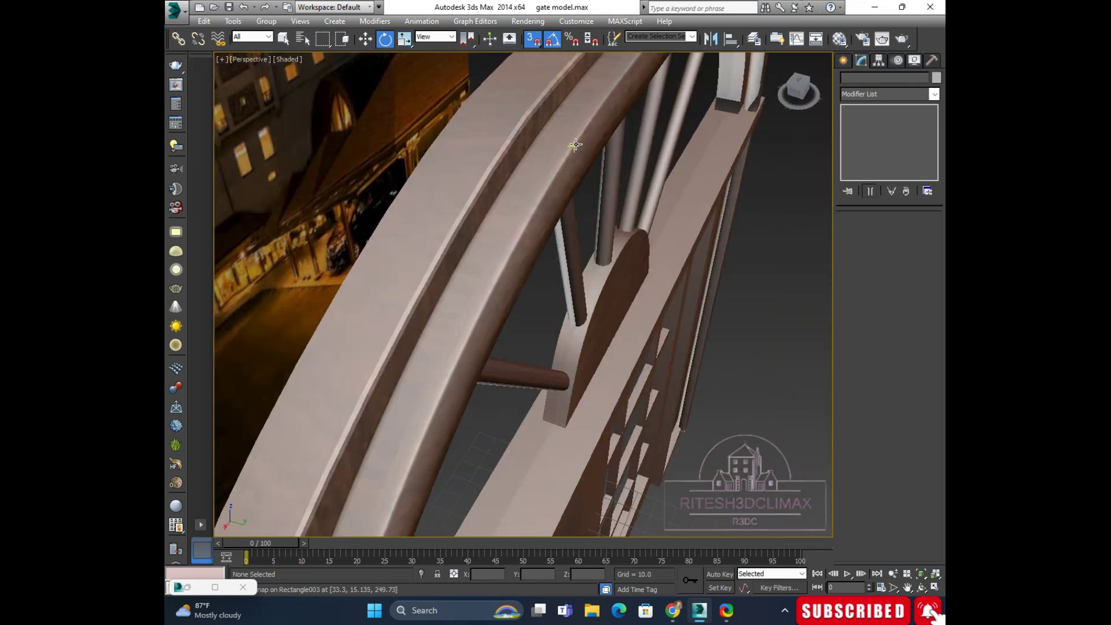
middle_click_drag(576, 145, 610, 270, "alt")
scroll(609, 269, "down", 4)
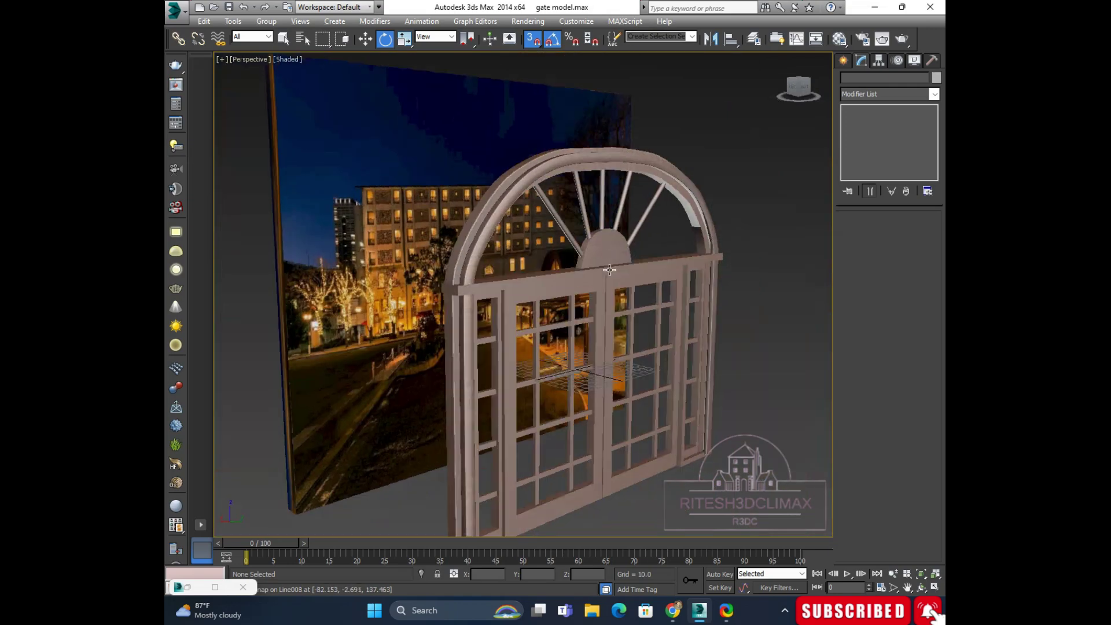
scroll(609, 269, "up", 1)
scroll(527, 297, "up", 1)
scroll(478, 224, "up", 2)
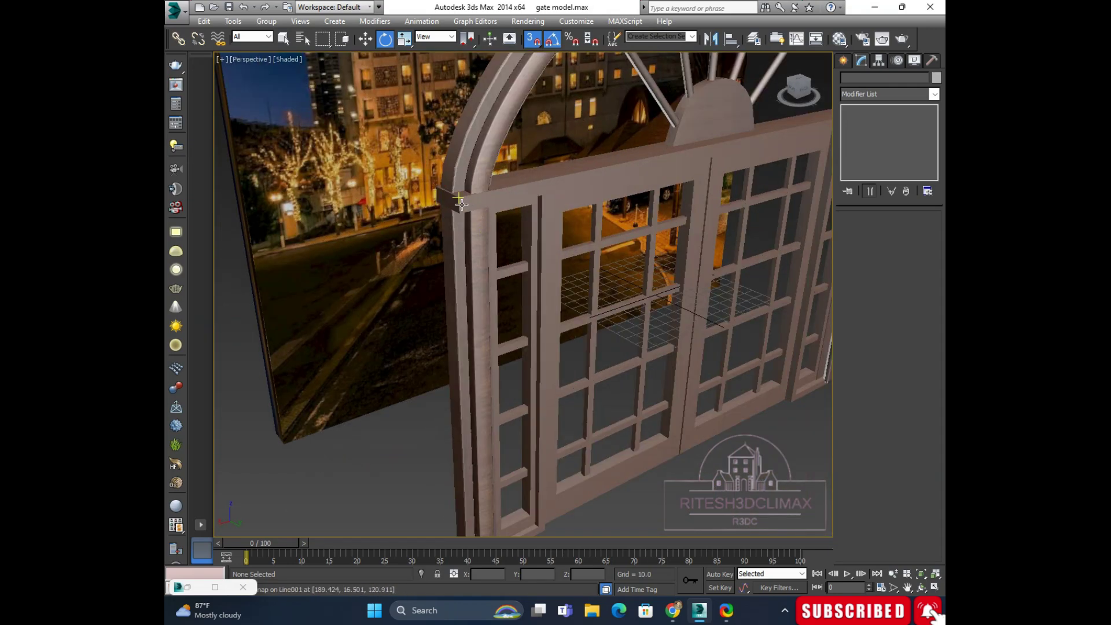
left_click(461, 202)
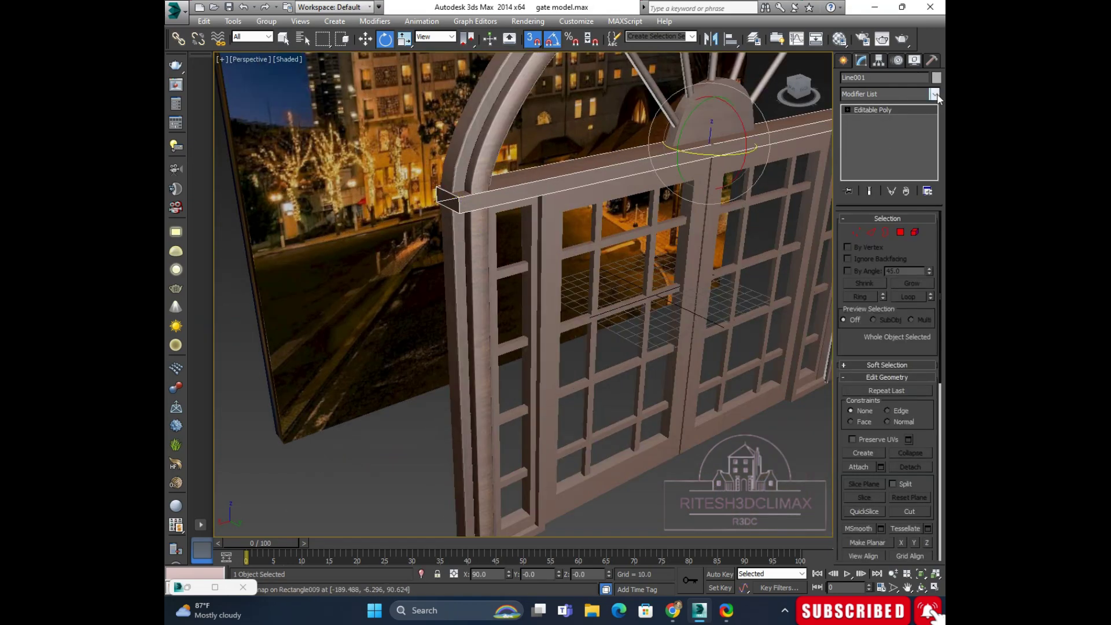
Step: Give the top rail Line001 a UVW Map with Box projection
left_click(935, 94)
scroll(874, 405, "down", 15)
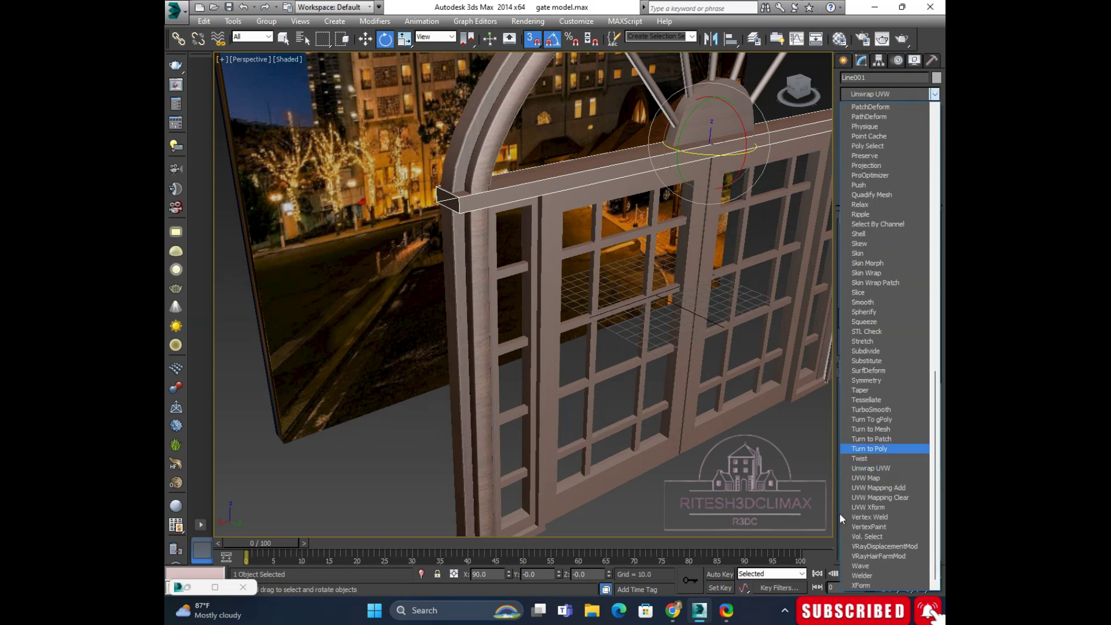
left_click(870, 477)
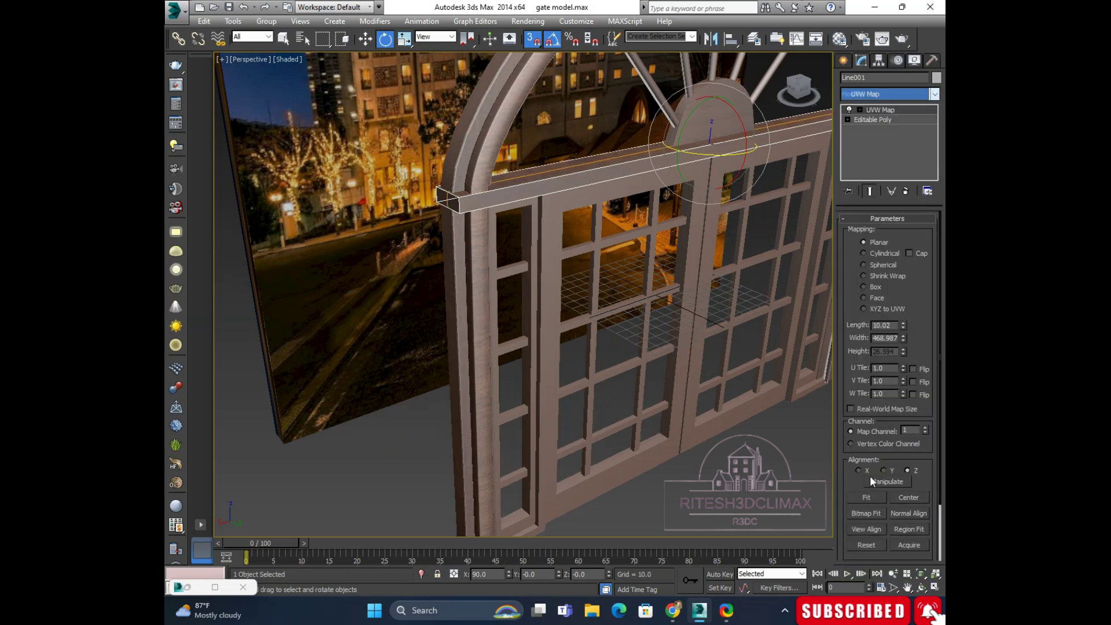
left_click(865, 287)
scroll(622, 271, "down", 2)
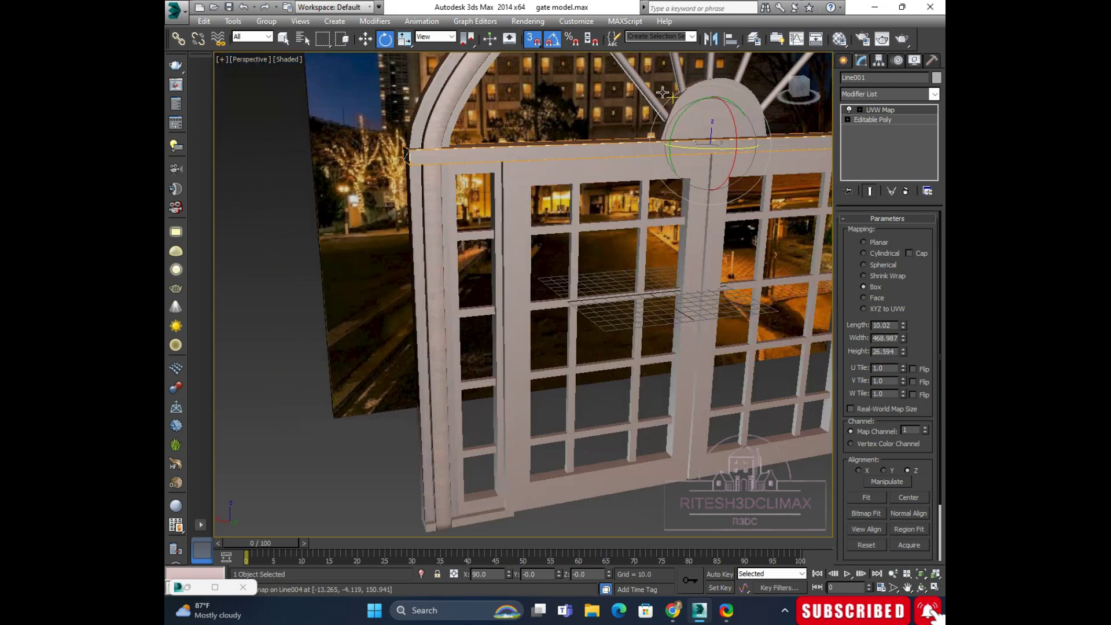
scroll(625, 260, "up", 1)
scroll(631, 244, "up", 3)
scroll(638, 229, "up", 3)
scroll(638, 228, "down", 3)
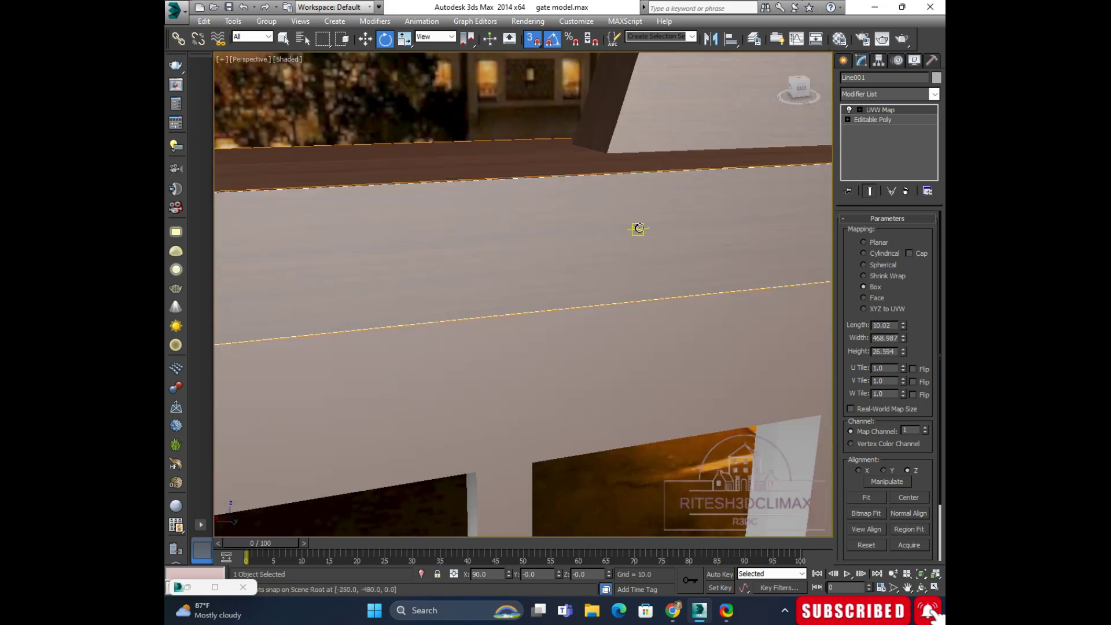
scroll(642, 230, "down", 2)
scroll(653, 232, "down", 2)
Step: Orbit around the arched window and select the vertical mullion Rectangle007
middle_click_drag(696, 269, 661, 200, "alt")
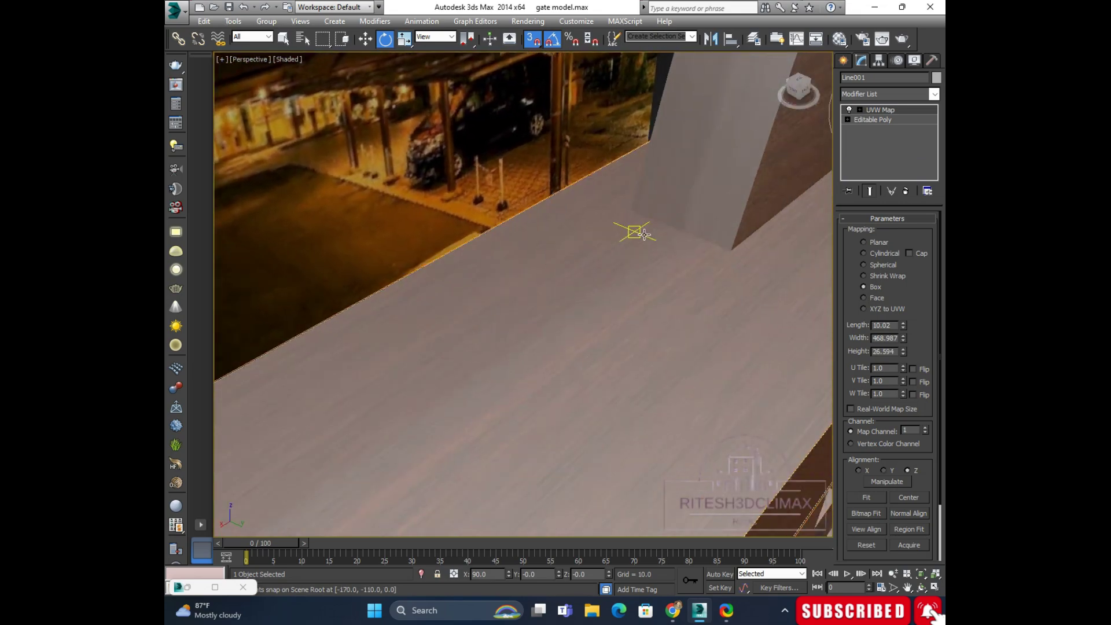
scroll(662, 201, "down", 5)
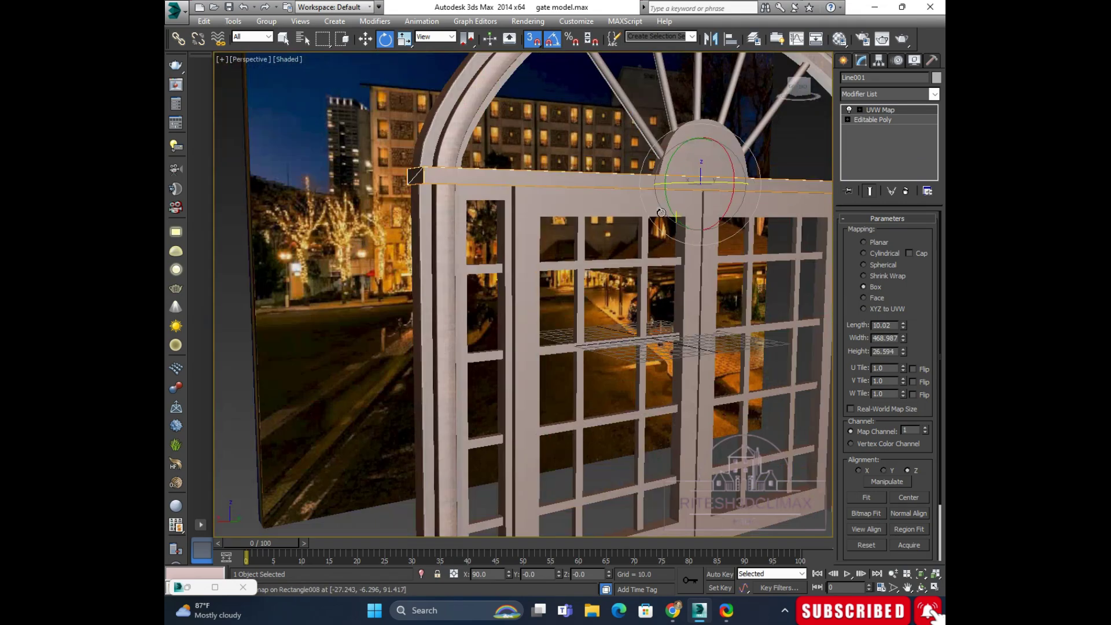
middle_click_drag(579, 203, 486, 202, "alt")
scroll(486, 202, "down", 2)
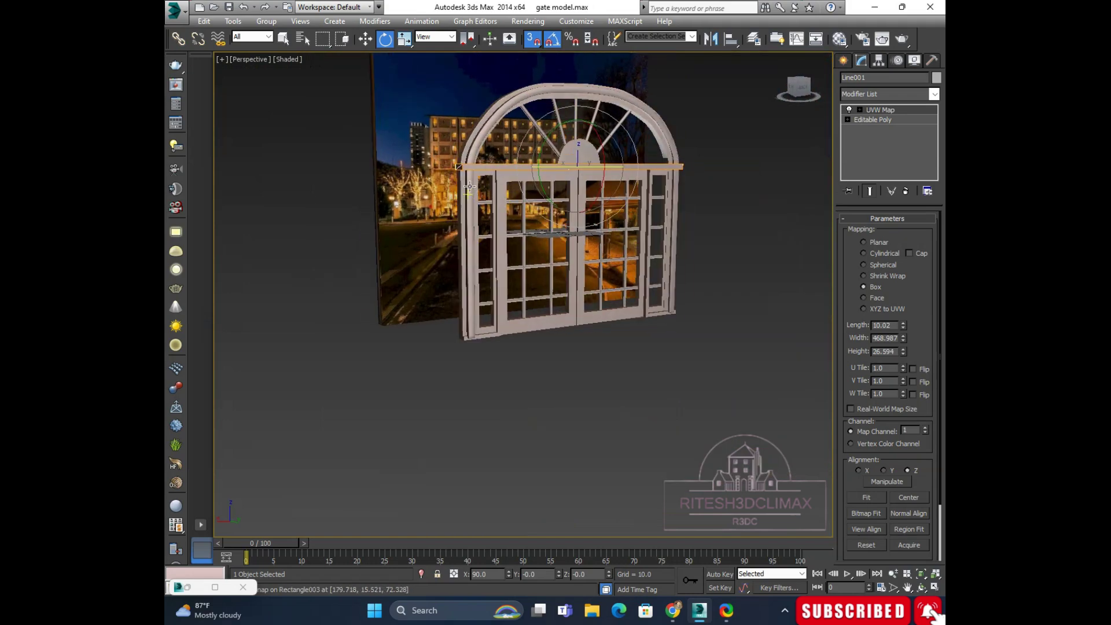
scroll(486, 202, "up", 5)
scroll(483, 197, "up", 2)
scroll(481, 191, "down", 2)
mouse_move(481, 196)
middle_mouse_down()
mouse_move(509, 173)
mouse_move(564, 236)
middle_mouse_up()
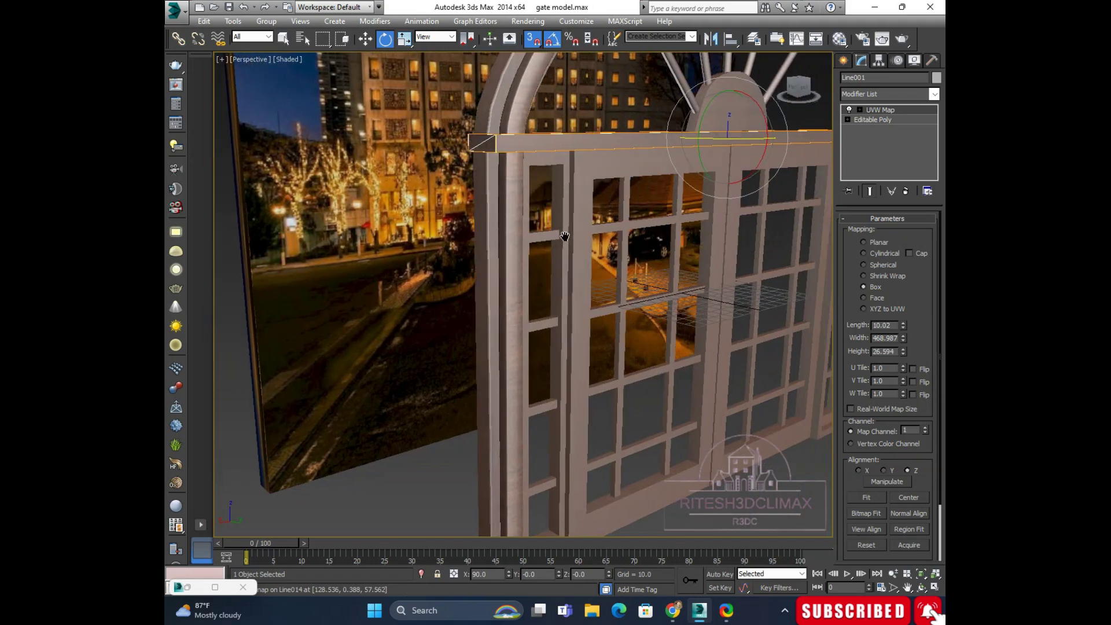
left_click(554, 157)
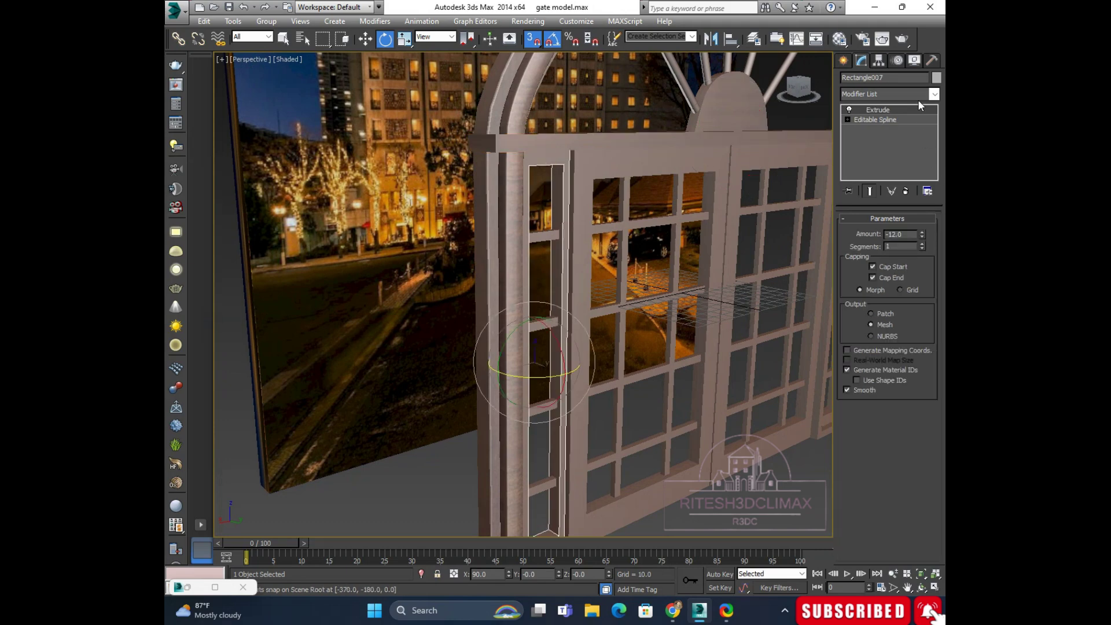
Step: Add a UVW Map with Box projection to the mullion Rectangle007
left_click(934, 94)
key("u")
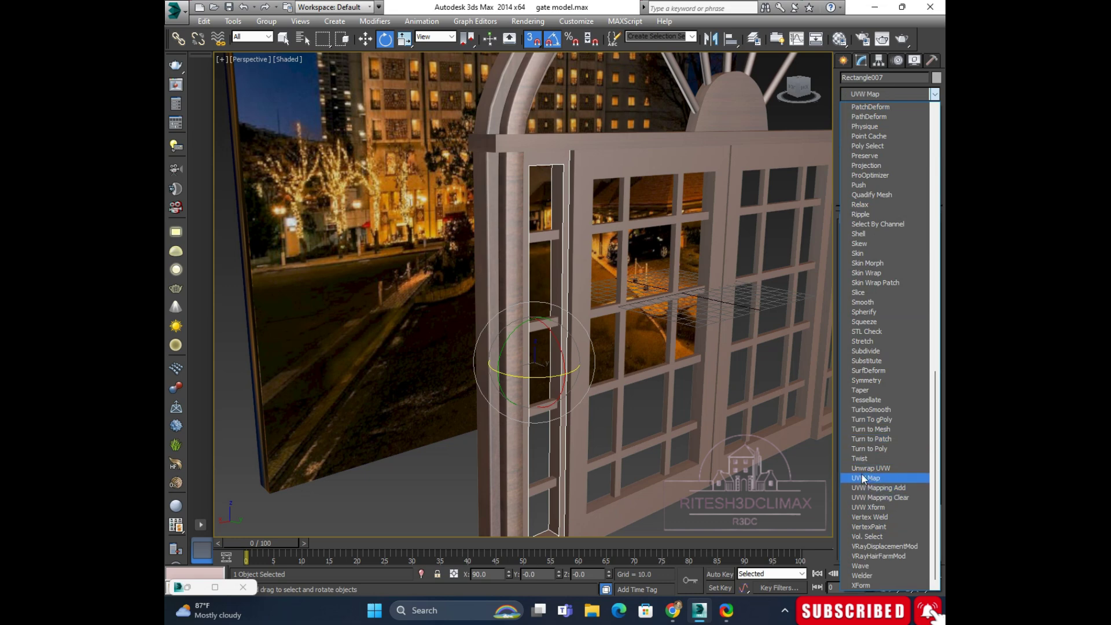
left_click(864, 478)
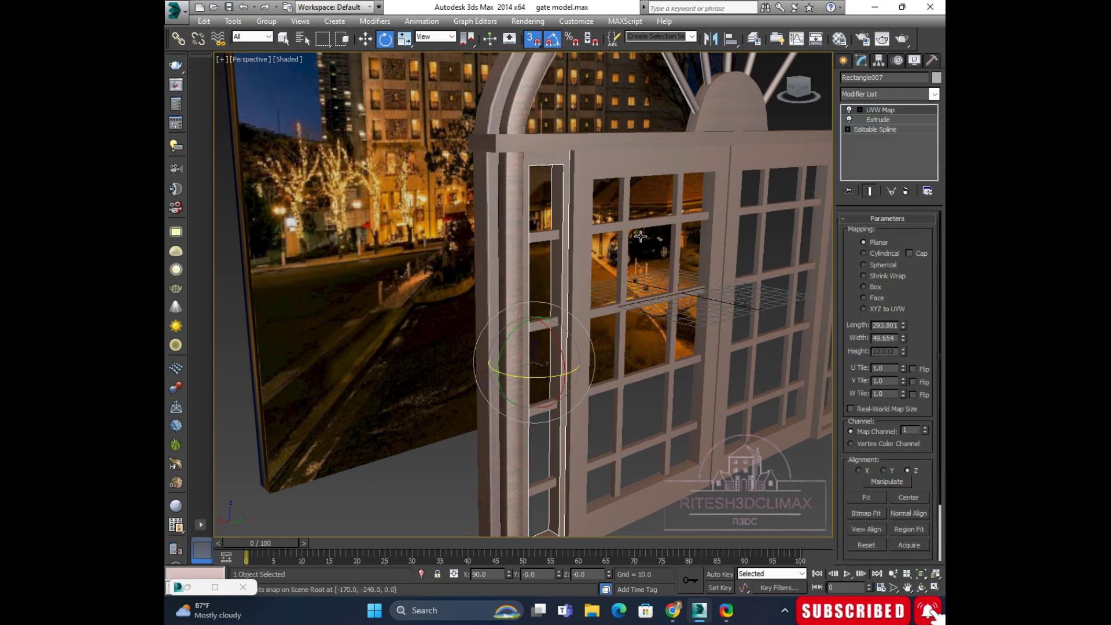
left_click(863, 286)
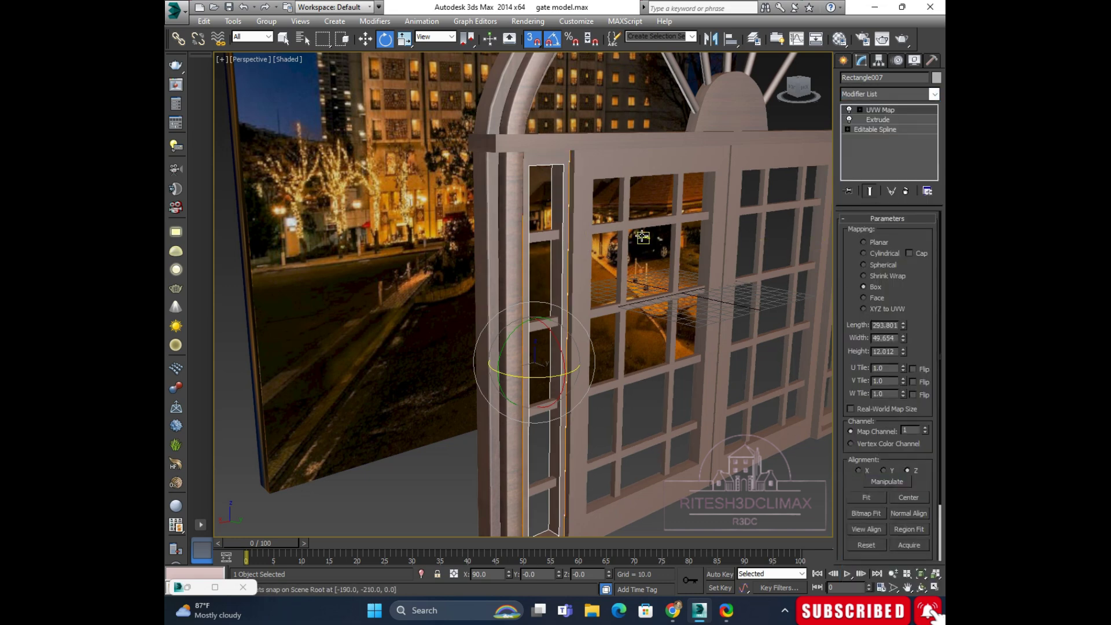
middle_click_drag(643, 237, 553, 171, "alt")
scroll(554, 172, "up", 5)
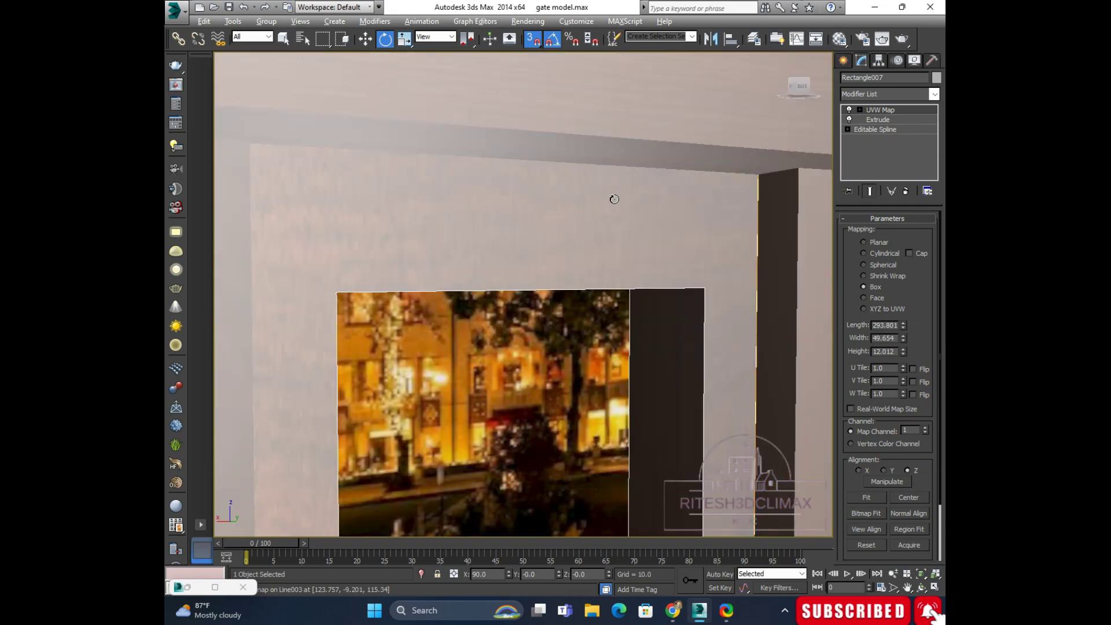
mouse_move(615, 199)
middle_mouse_down("alt")
mouse_move(635, 233)
mouse_move(630, 179)
mouse_move(658, 206)
mouse_move(662, 186)
mouse_move(645, 206)
mouse_move(530, 132)
mouse_move(568, 230)
mouse_move(598, 155)
mouse_move(680, 179)
mouse_move(699, 292)
mouse_move(656, 392)
mouse_move(680, 377)
mouse_move(636, 359)
middle_mouse_up("alt")
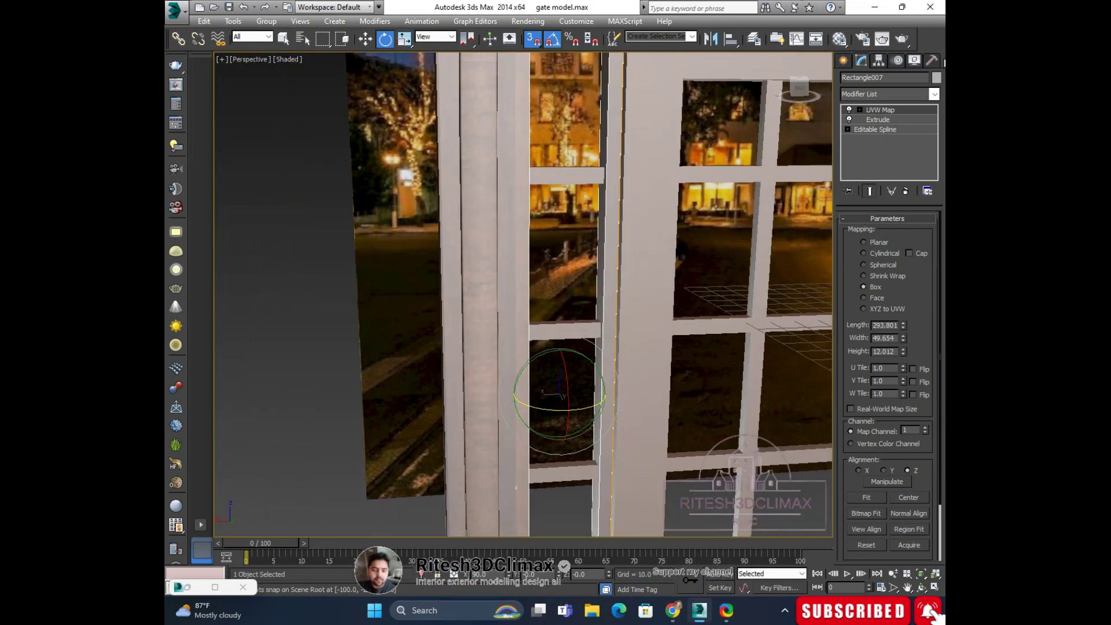
Step: Scale the mullion's UVW Map gizmo slightly wider, then Fit it to the mullion
left_click(860, 110)
scroll(626, 258, "up", 3)
scroll(627, 258, "up", 4)
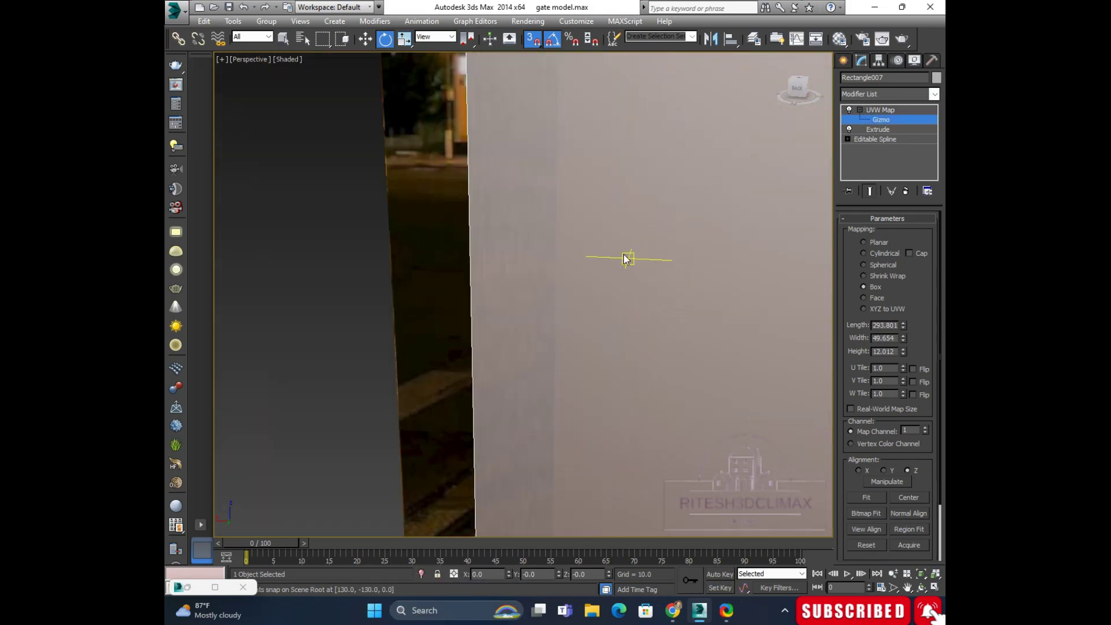
scroll(627, 258, "down", 5)
mouse_move(583, 255)
middle_mouse_down()
mouse_move(602, 251)
mouse_move(591, 231)
mouse_move(595, 203)
middle_mouse_up()
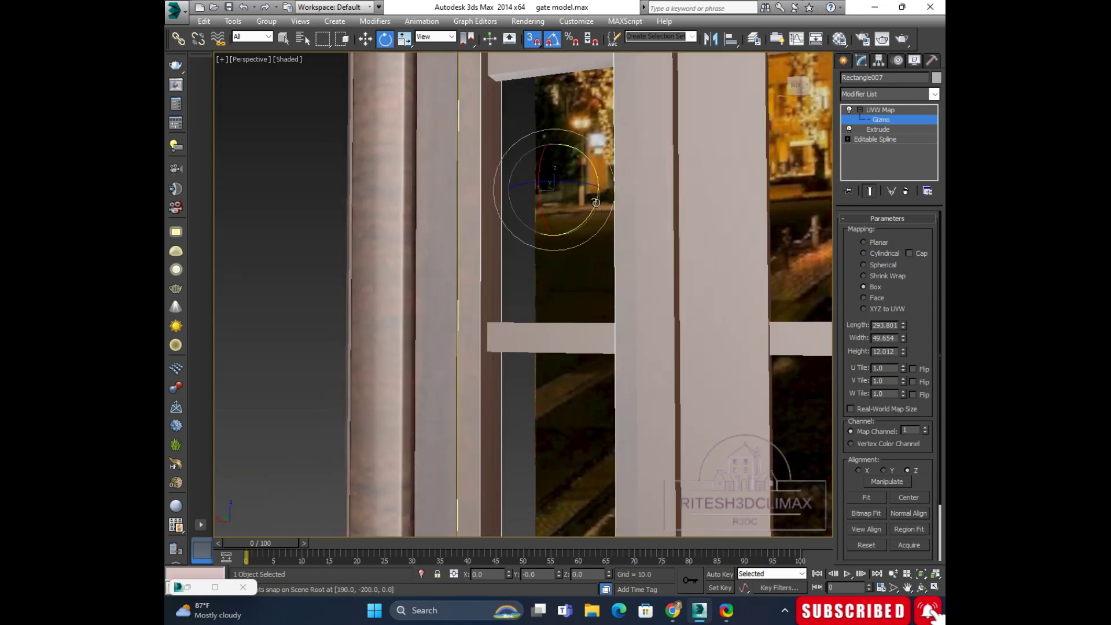
key("r")
left_click_drag(609, 185, 606, 191)
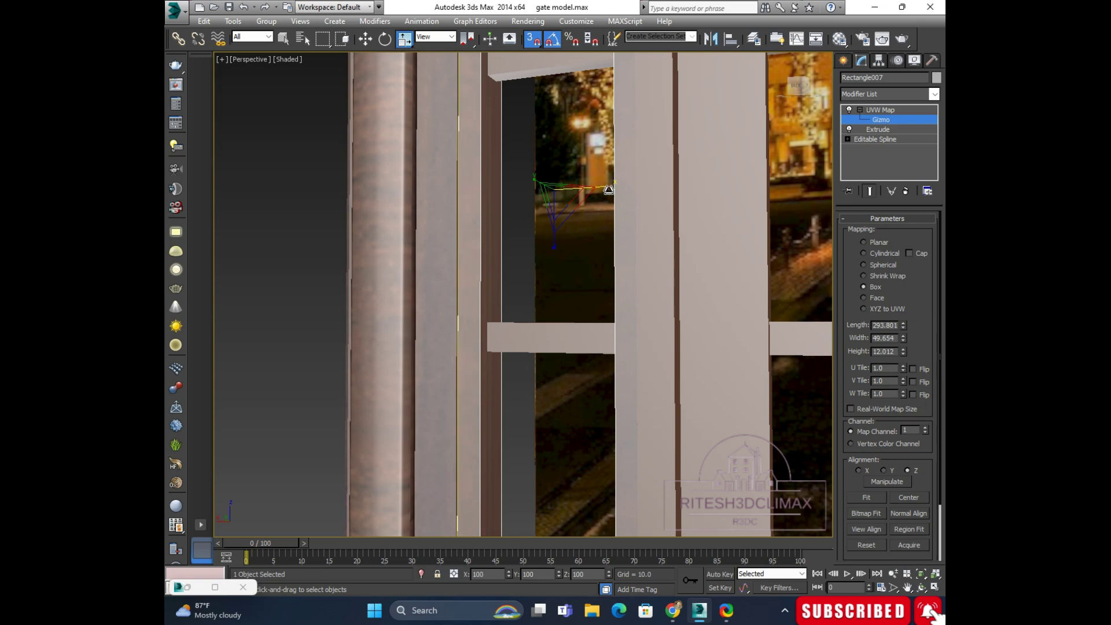
mouse_move(619, 189)
middle_mouse_down("alt")
mouse_move(664, 203)
mouse_move(609, 160)
middle_mouse_up("alt")
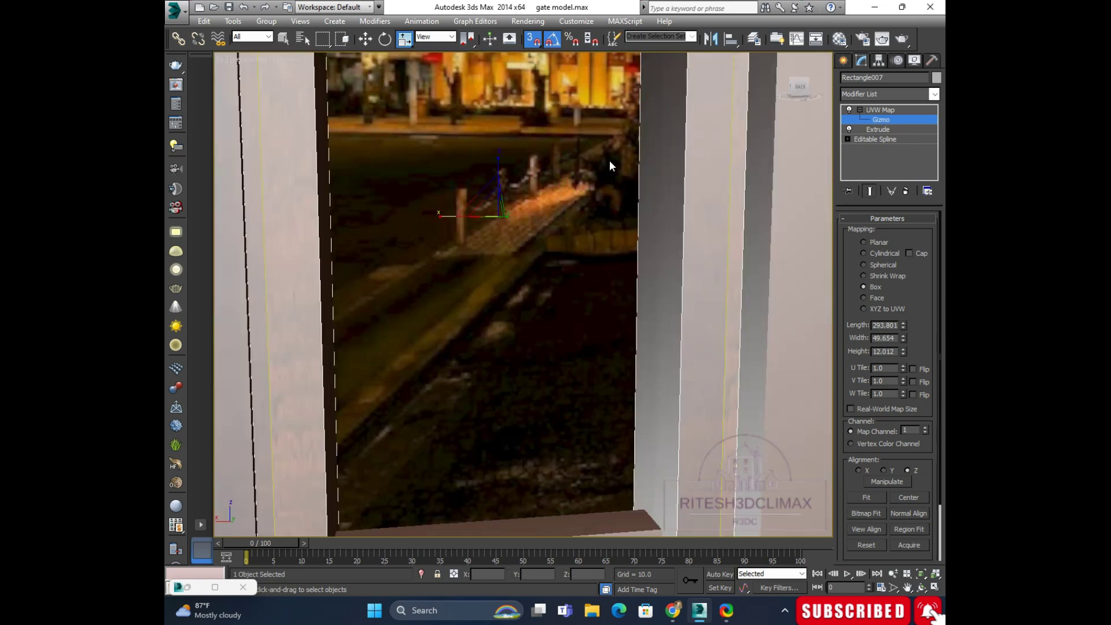
left_click(870, 496)
Step: Exit the gizmo level and orbit back to a frontal view of the gate
scroll(613, 178, "up", 5)
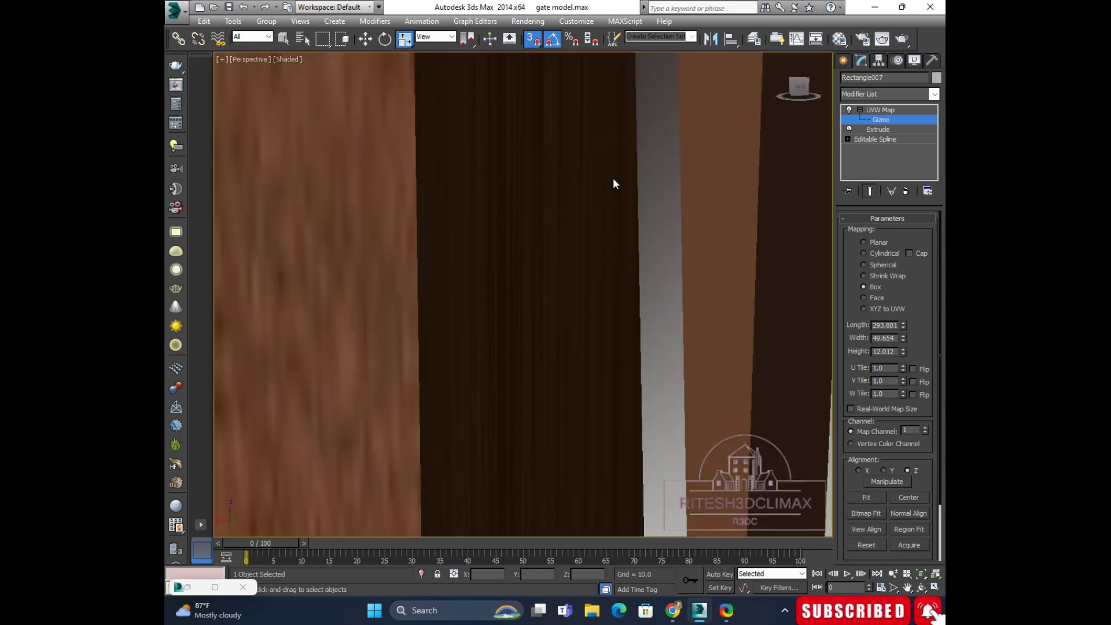
scroll(614, 179, "down", 5)
mouse_move(595, 181)
middle_mouse_down("alt")
mouse_move(657, 174)
mouse_move(653, 191)
mouse_move(496, 198)
mouse_move(542, 246)
mouse_move(616, 245)
middle_mouse_up("alt")
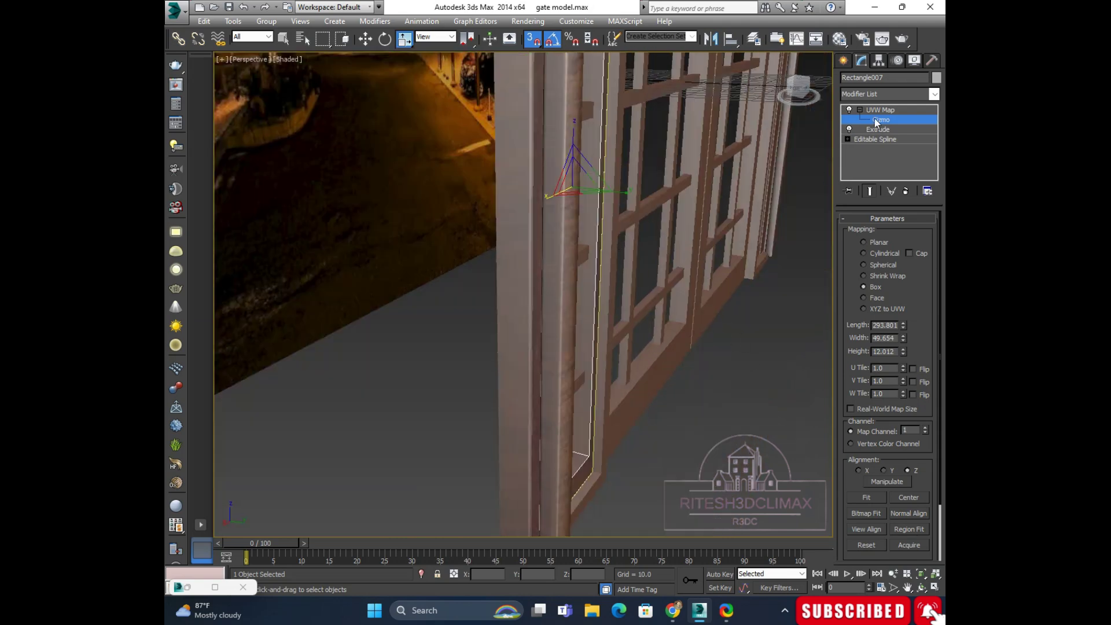
left_click(860, 110)
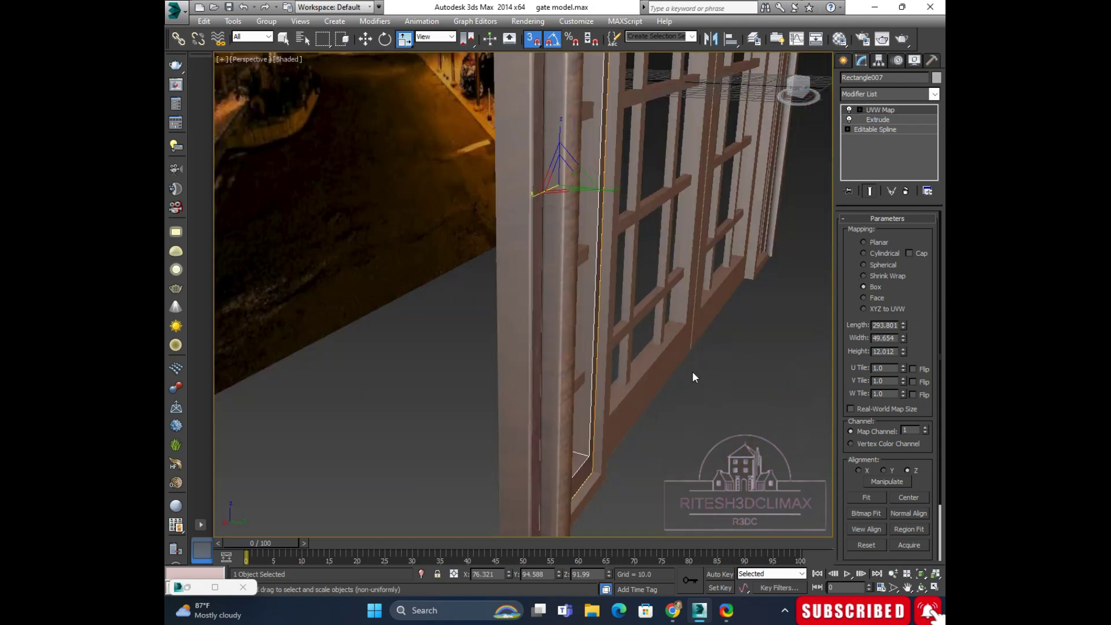
mouse_move(693, 372)
middle_mouse_down("alt")
mouse_move(657, 361)
mouse_move(647, 201)
middle_mouse_up("alt")
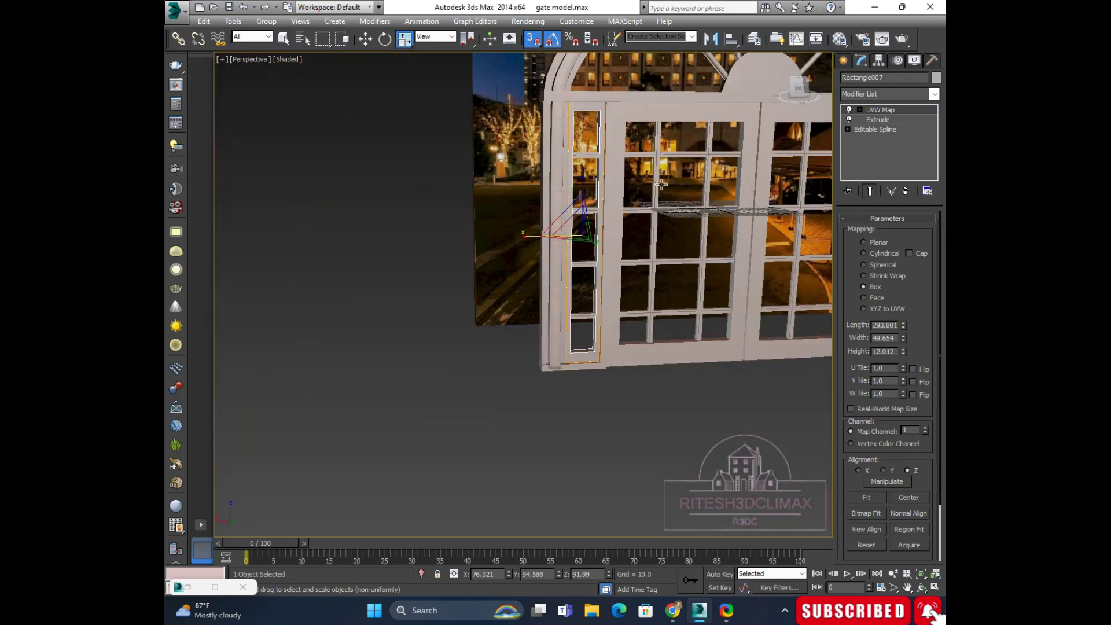
scroll(661, 184, "up", 5)
scroll(662, 184, "up", 3)
Step: Copy the Box UVW Map modifier from mullion Rectangle007
left_click(277, 237)
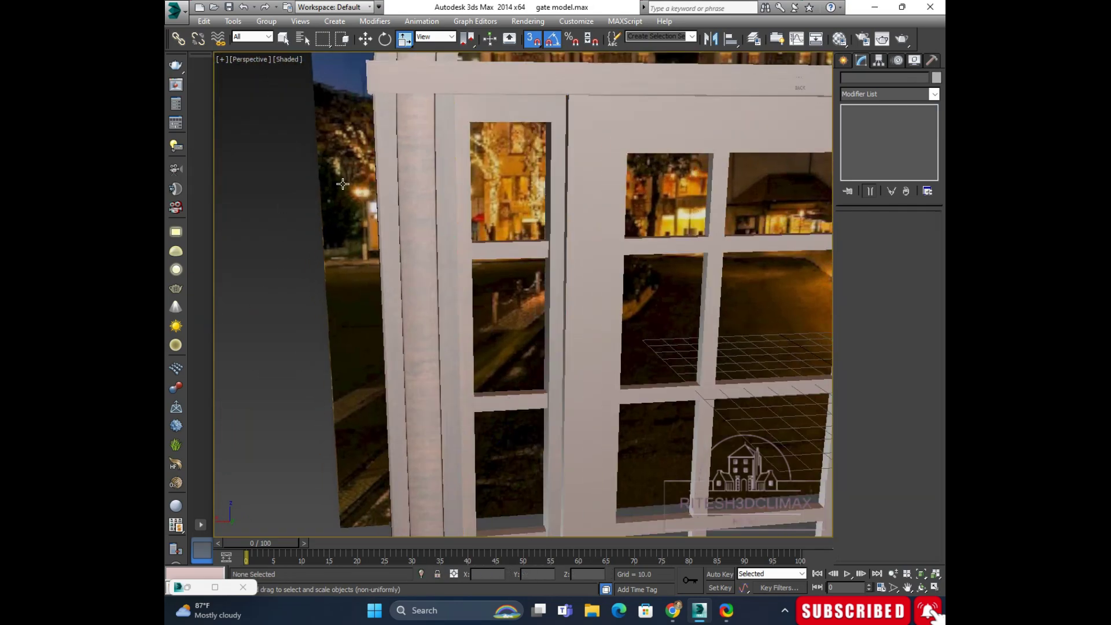
left_click(509, 107)
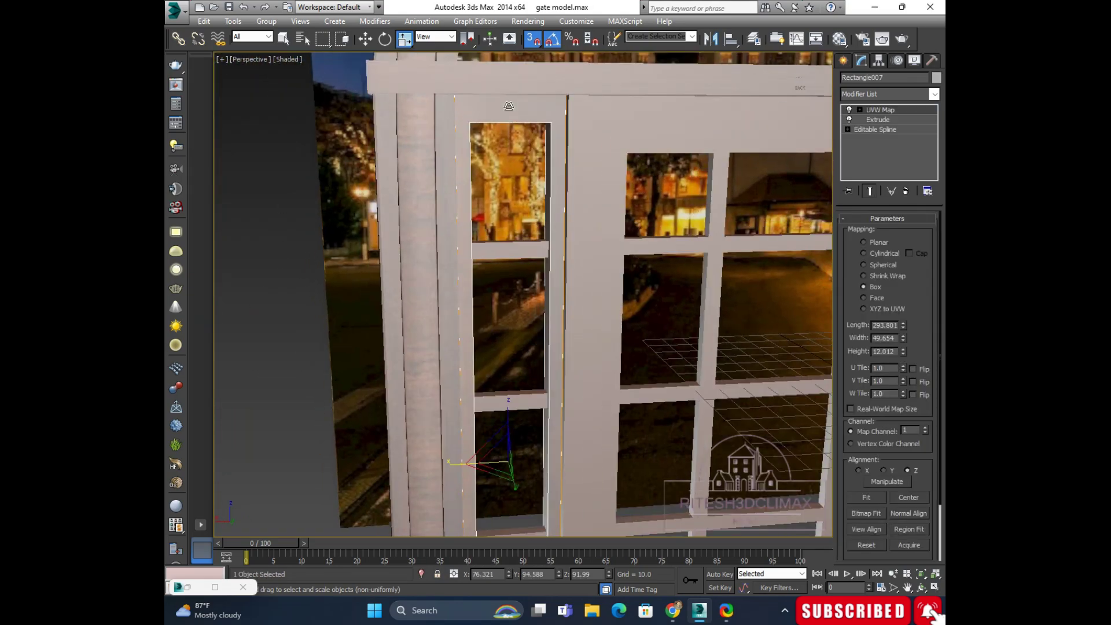
right_click(884, 111)
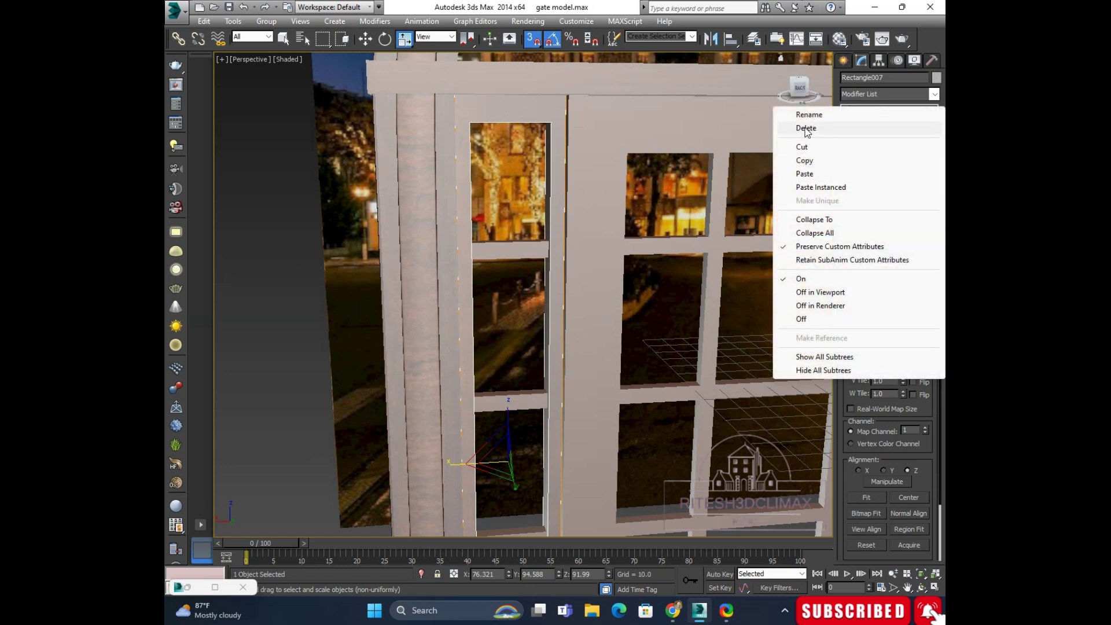
left_click(805, 161)
scroll(694, 213, "down", 3)
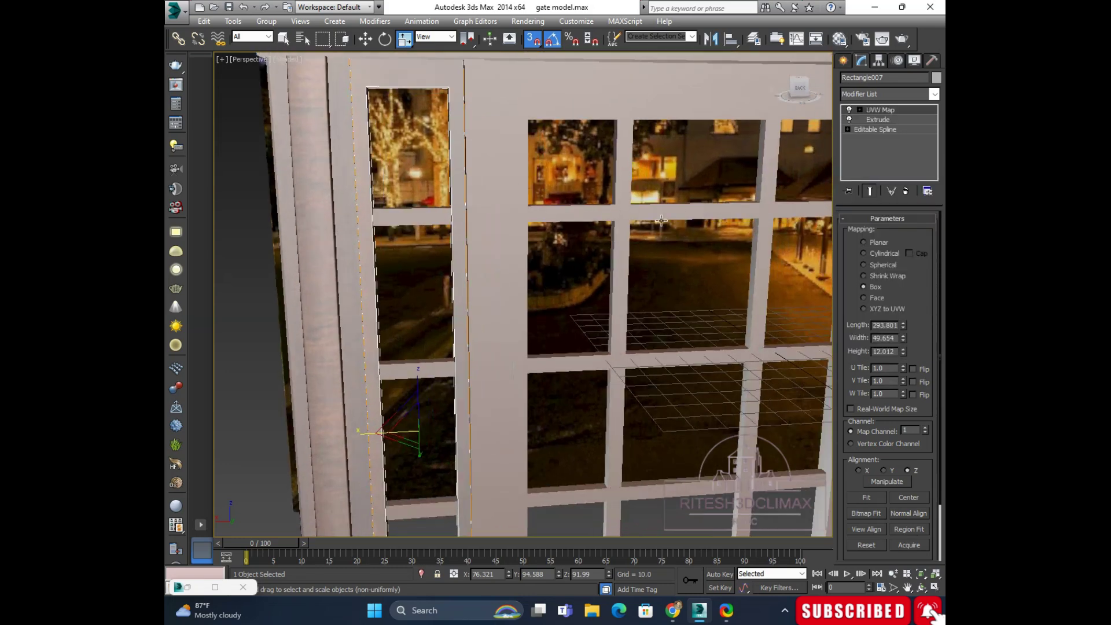
scroll(695, 213, "down", 5)
scroll(695, 213, "up", 5)
scroll(659, 216, "up", 3)
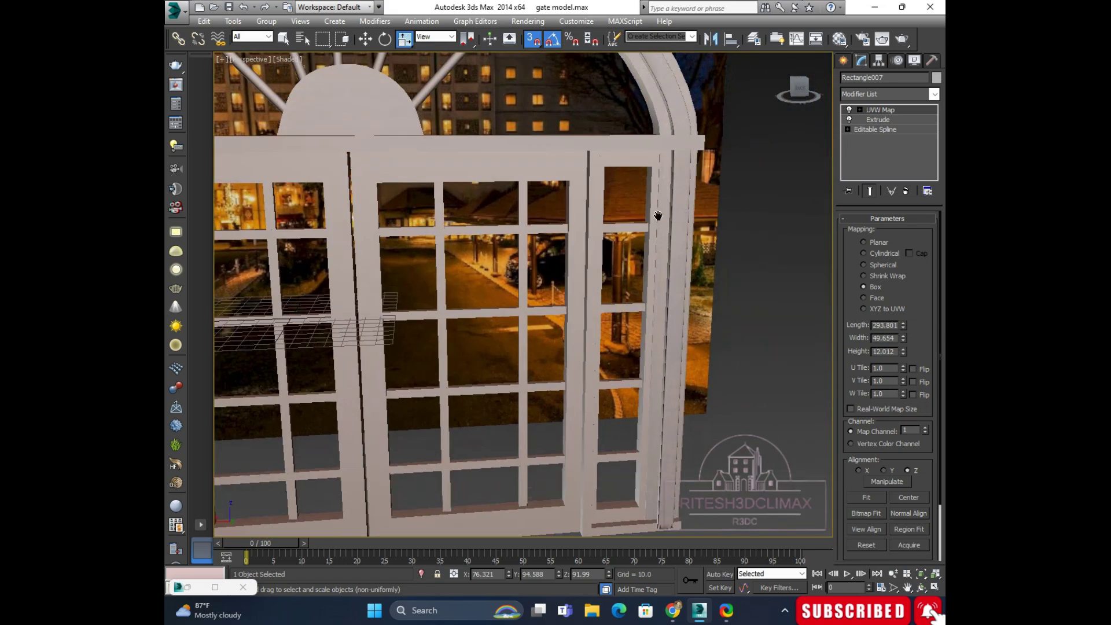
Step: Add a UVW Map to Rectangle006 and paste Rectangle007's mapping into its stack
left_click(639, 162)
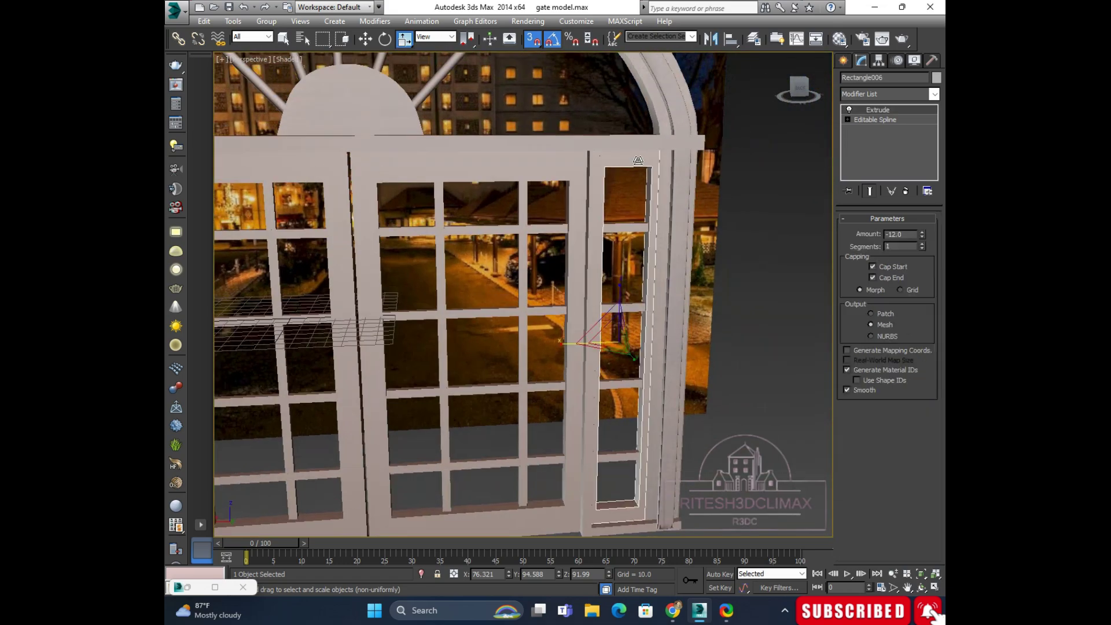
left_click(934, 94)
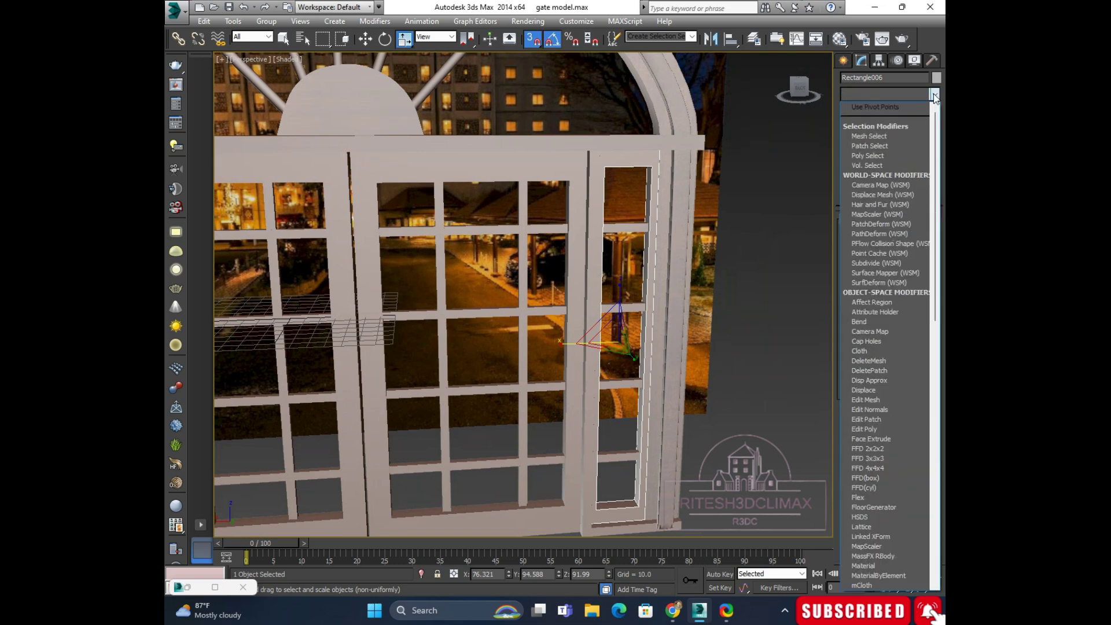
type("u")
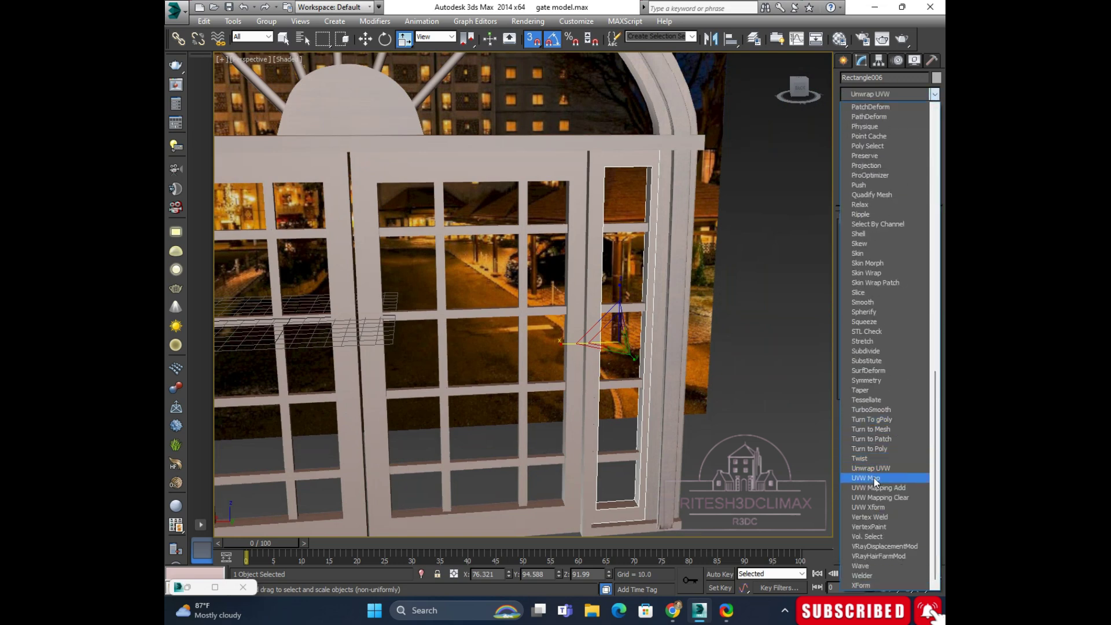
left_click(873, 478)
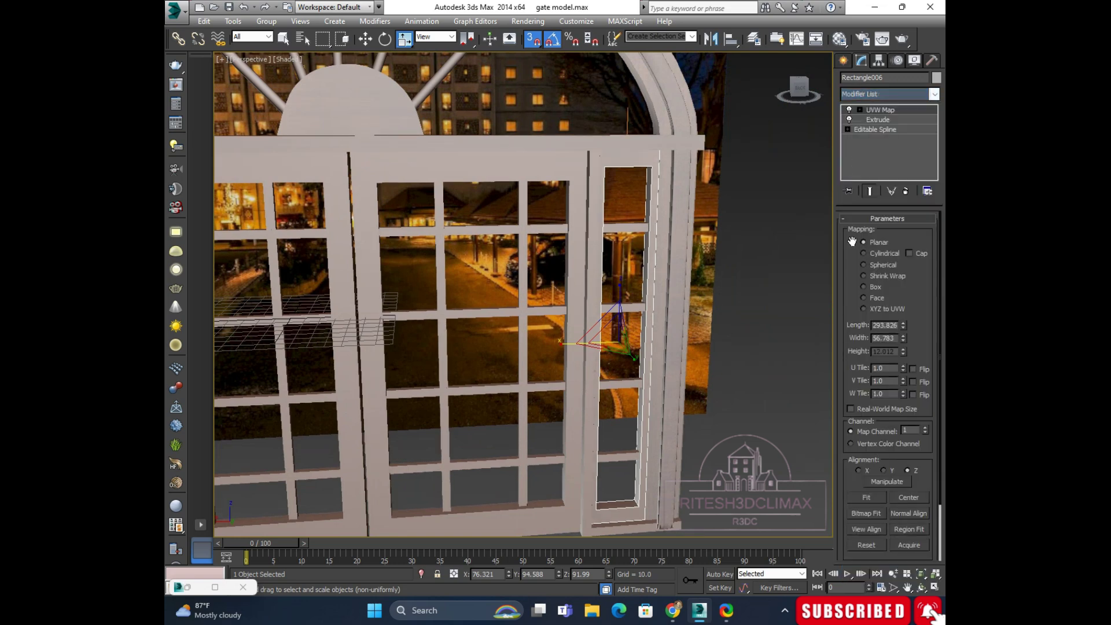
right_click(873, 113)
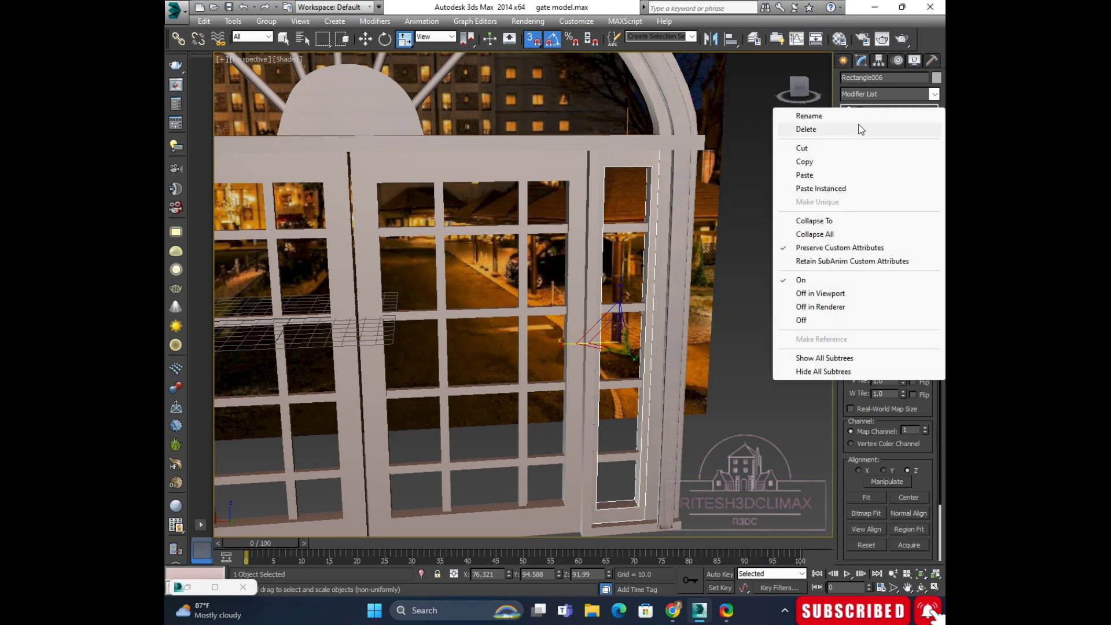
left_click(815, 174)
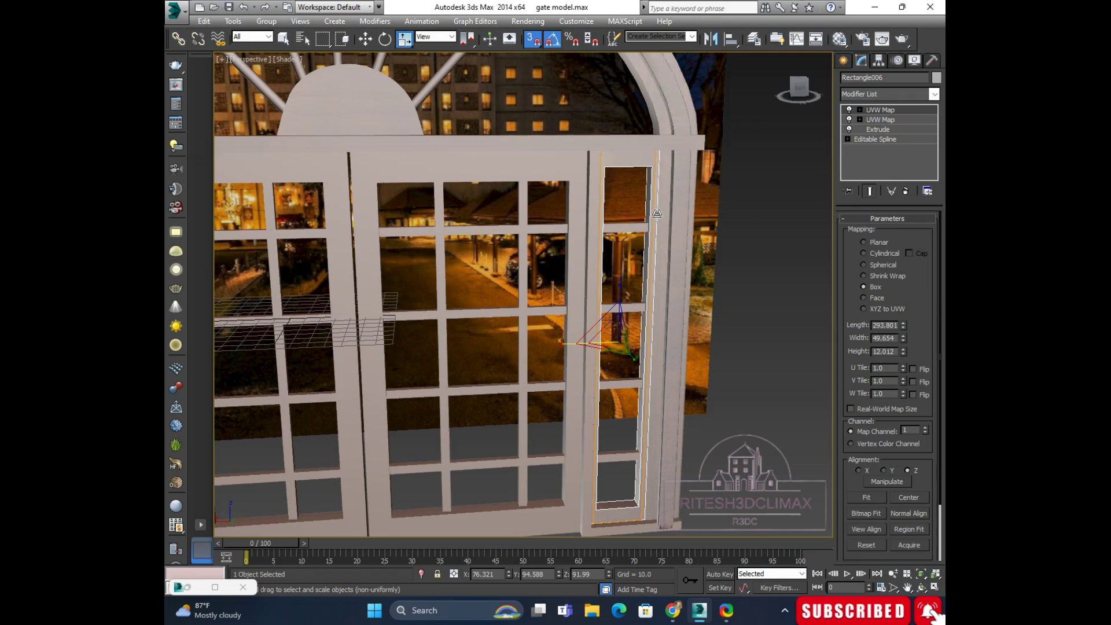
Step: Orbit around the right window frame to view the panes straight on, then activate Move
scroll(658, 214, "up", 2)
scroll(648, 191, "up", 3)
scroll(637, 168, "up", 3)
scroll(627, 149, "up", 3)
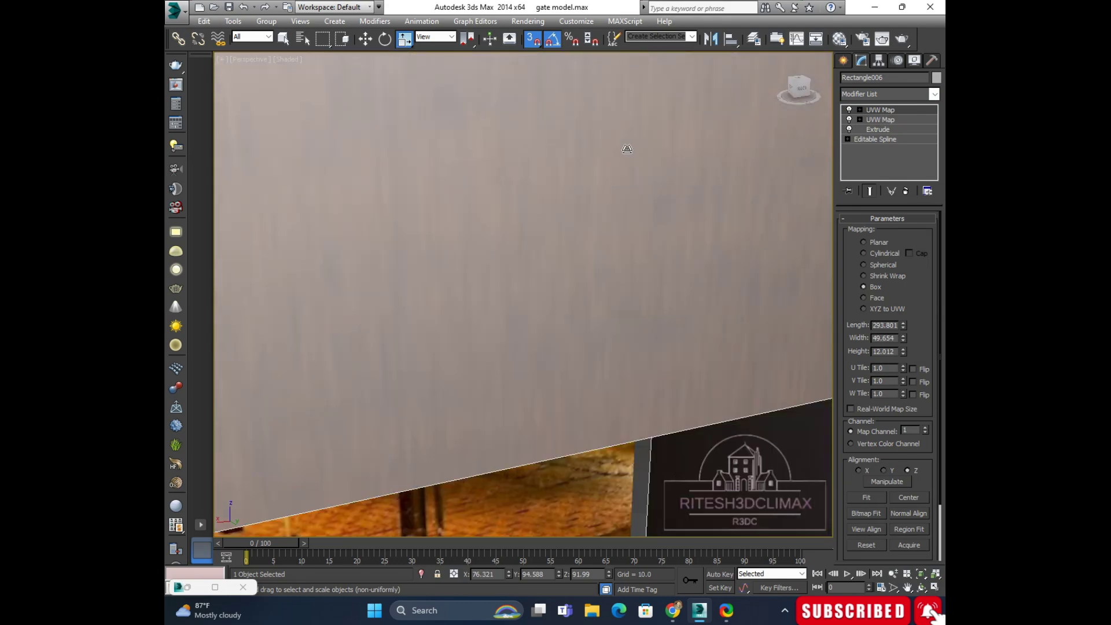
scroll(627, 149, "down", 10)
middle_click_drag(627, 149, 544, 227, "alt")
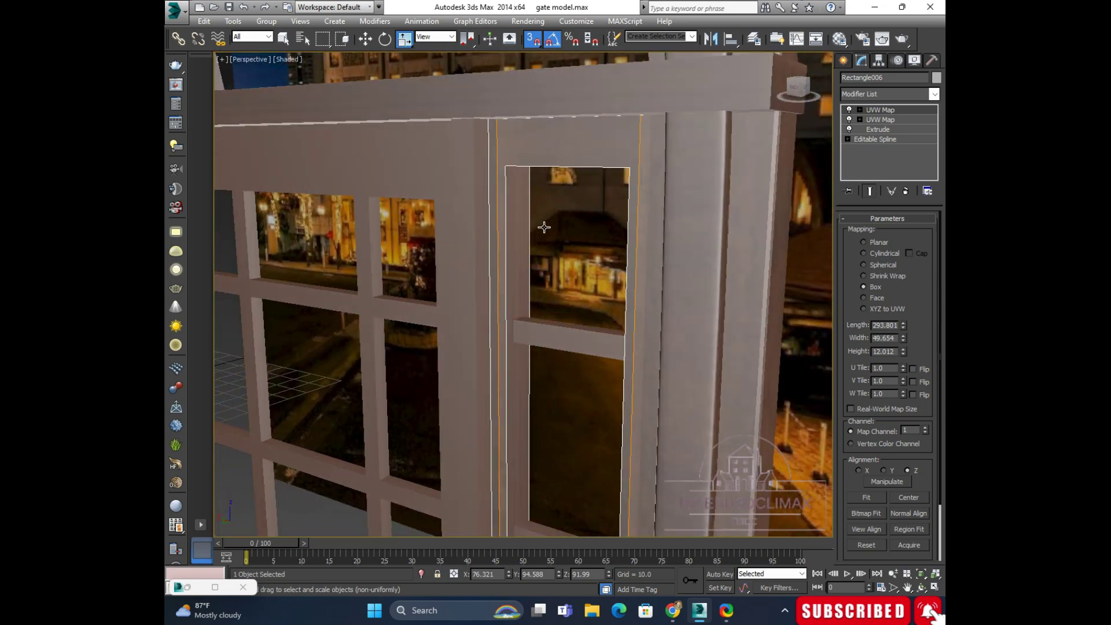
scroll(544, 228, "up", 4)
scroll(496, 262, "down", 3)
mouse_move(369, 230)
middle_mouse_down("alt")
mouse_move(402, 253)
mouse_move(426, 247)
middle_mouse_up("alt")
scroll(459, 257, "up", 3)
scroll(392, 250, "down", 2)
scroll(464, 243, "down", 2)
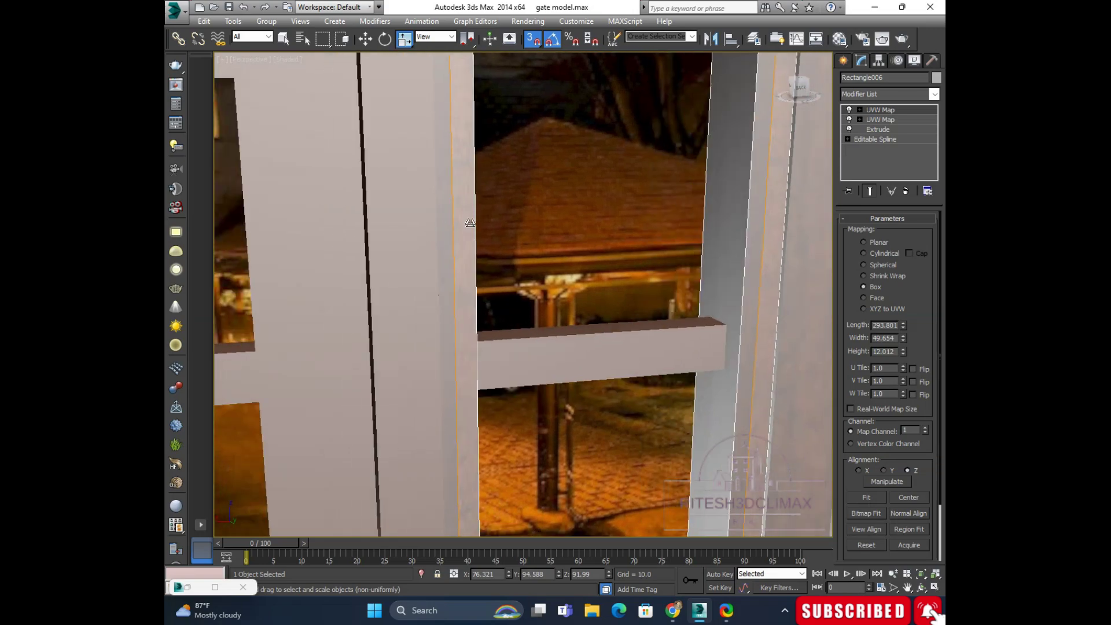
scroll(488, 216, "down", 2)
scroll(549, 223, "down", 2)
middle_click_drag(548, 223, 576, 172, "alt")
key("w")
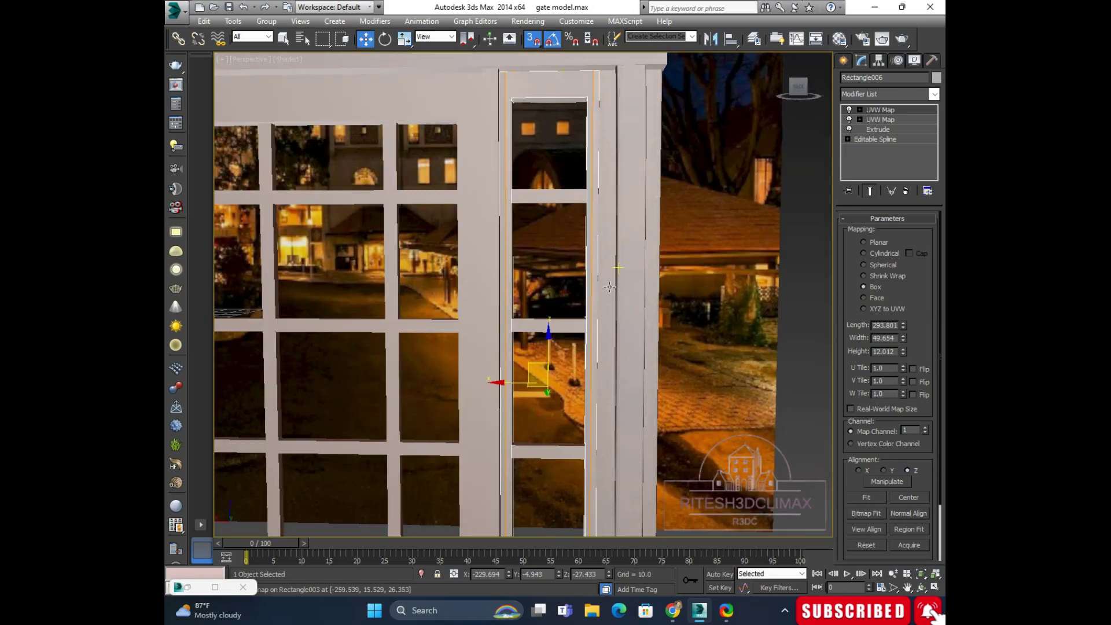
Step: Turn off 3D Snap and fit the top UVW Map gizmo to the side window frame
left_click(529, 43)
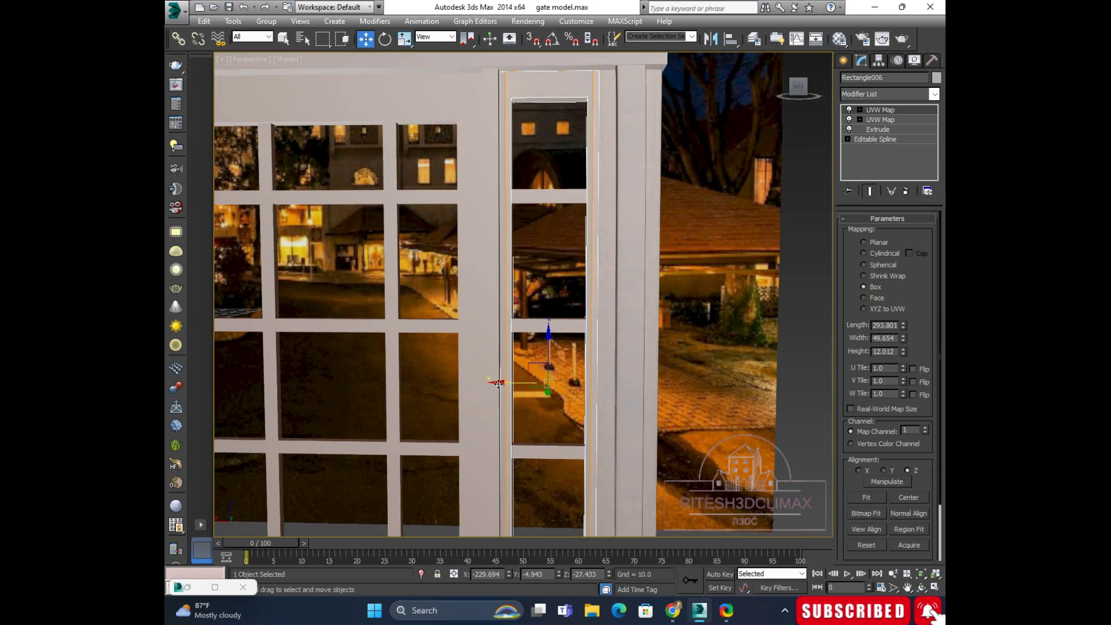
left_click_drag(499, 384, 503, 383)
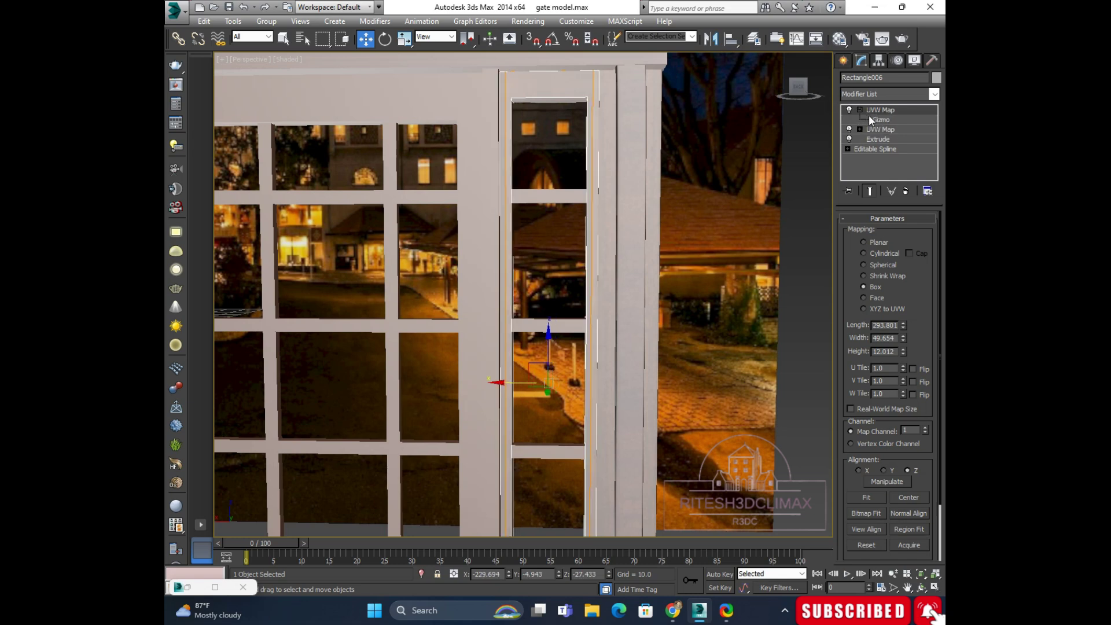
left_click(874, 119)
middle_click_drag(560, 329, 556, 259)
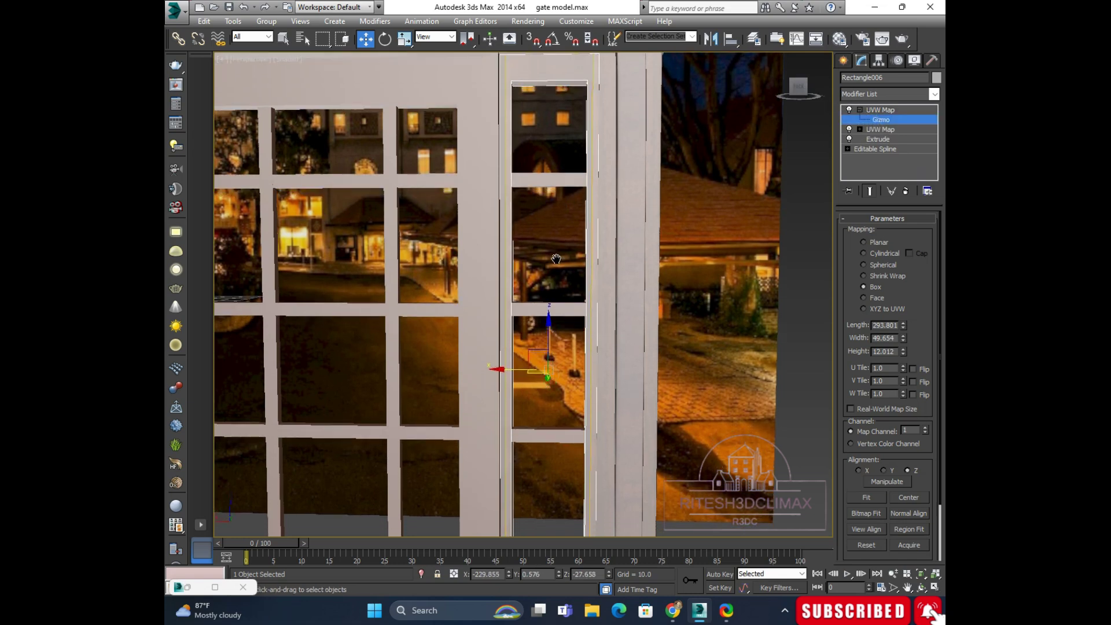
left_click(870, 497)
Step: Orbit and zoom to inspect the refitted wood mapping on the window frame
mouse_move(554, 174)
middle_mouse_down("alt")
mouse_move(516, 96)
mouse_move(536, 157)
mouse_move(565, 126)
mouse_move(649, 188)
middle_mouse_up("alt")
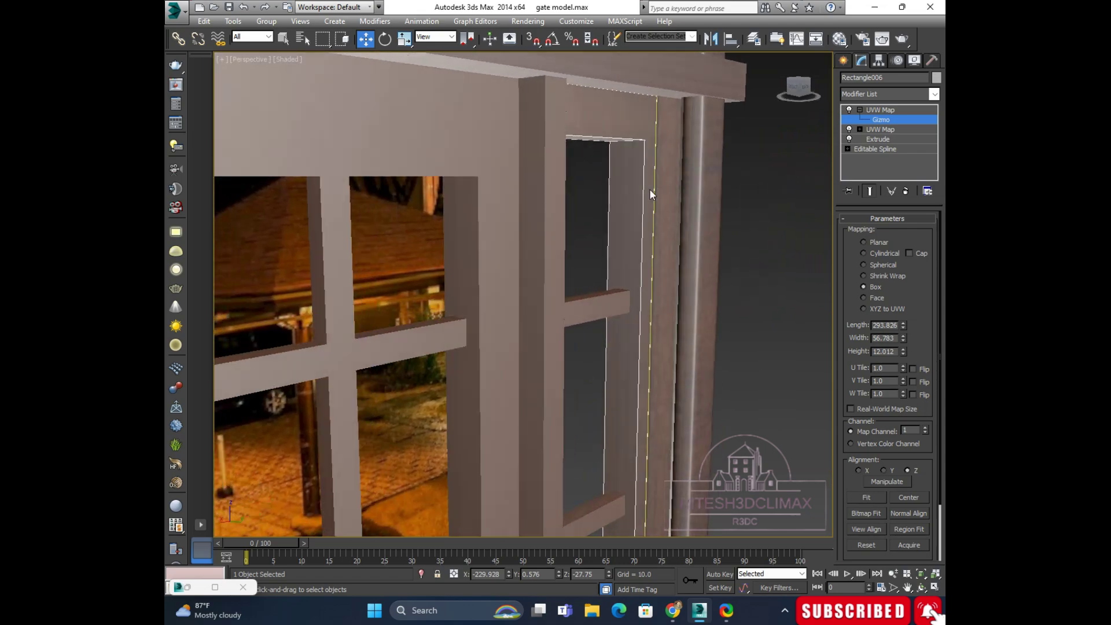
scroll(634, 183, "up", 5)
scroll(633, 182, "down", 3)
scroll(645, 223, "up", 3)
scroll(644, 222, "down", 2)
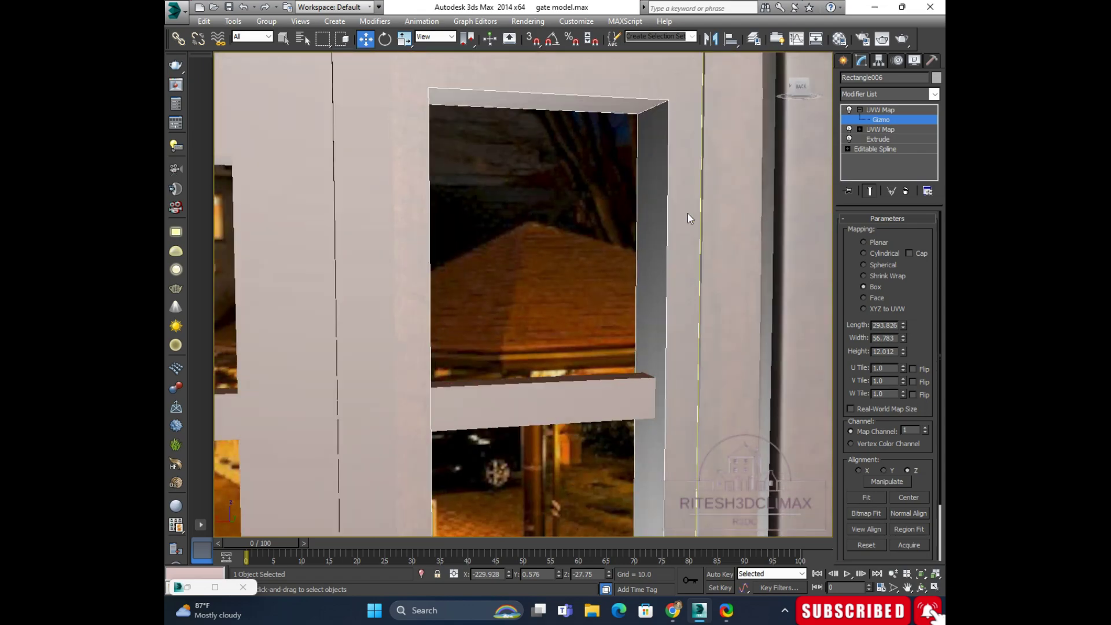
scroll(688, 213, "down", 1)
scroll(687, 213, "down", 3)
scroll(650, 320, "down", 2)
scroll(649, 320, "down", 3)
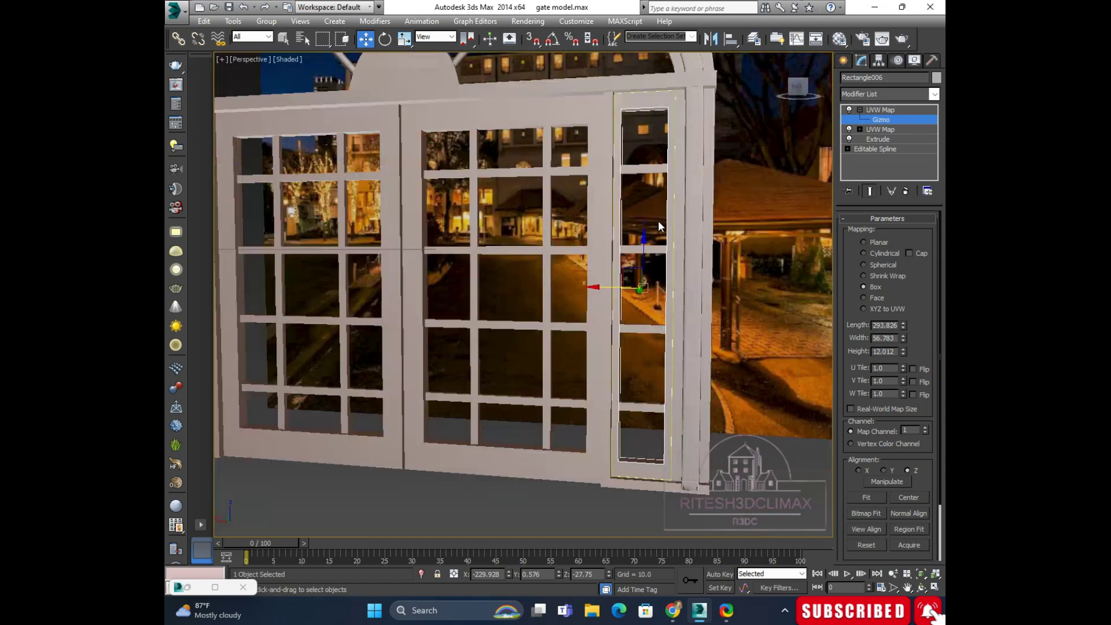
middle_click_drag(658, 221, 637, 169, "alt")
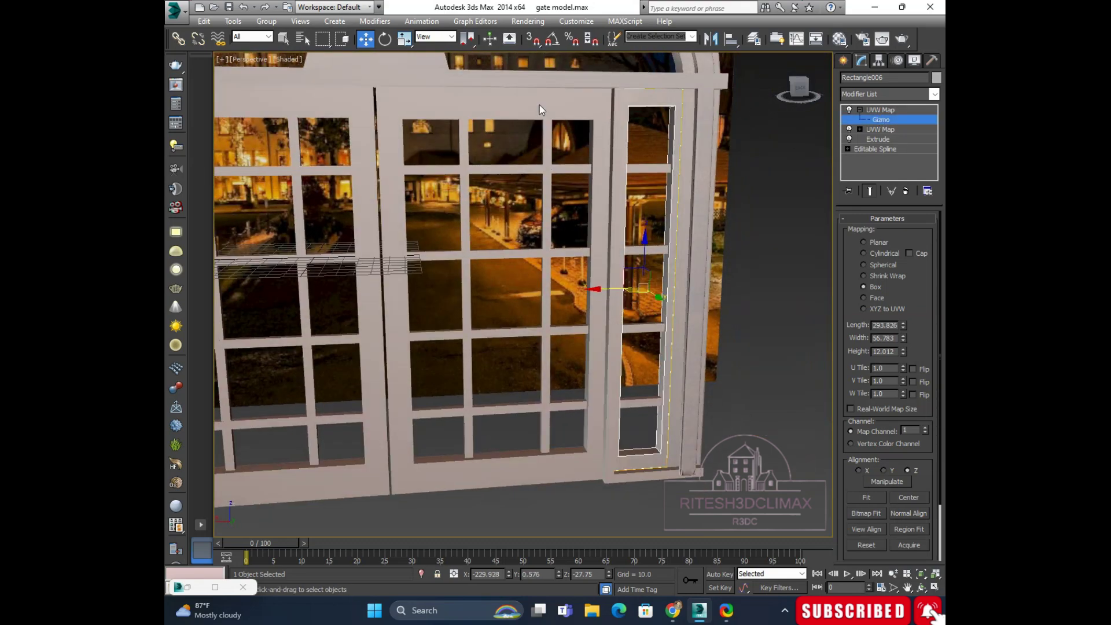
Step: Exit the gizmo level, select group gate1, and turn the view to face the gate
left_click(880, 110)
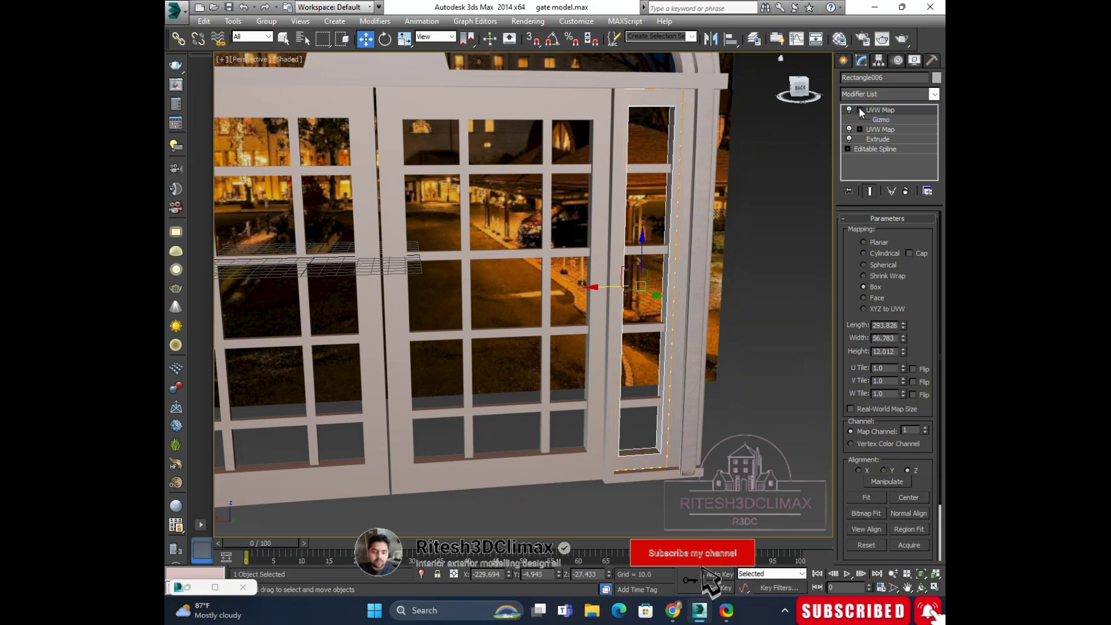
left_click(859, 110)
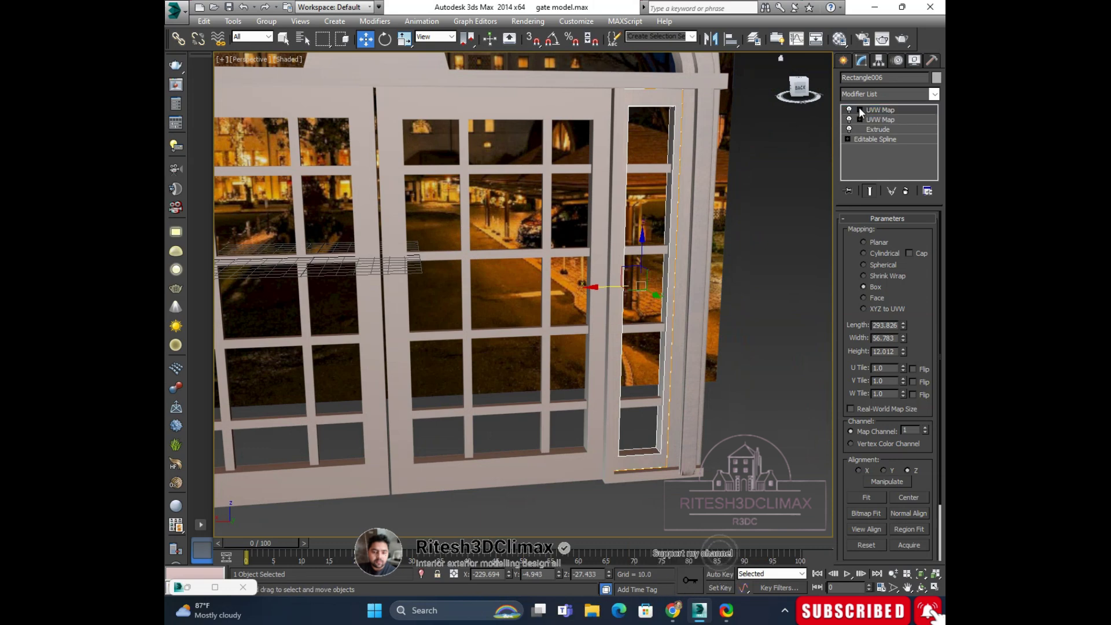
left_click(517, 104)
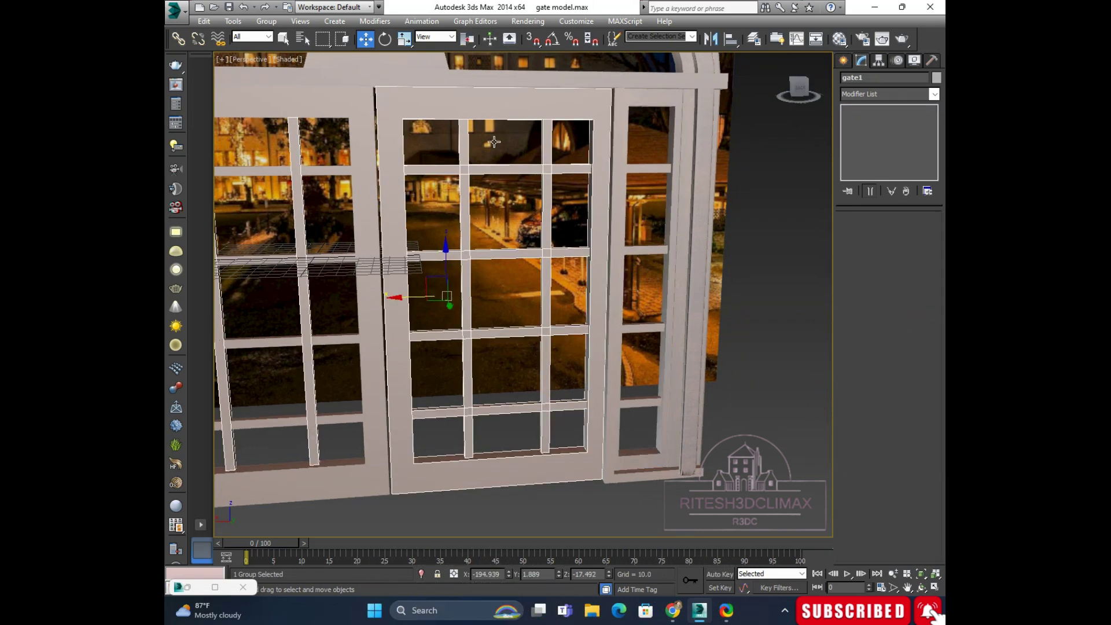
middle_click_drag(495, 237, 602, 299, "alt")
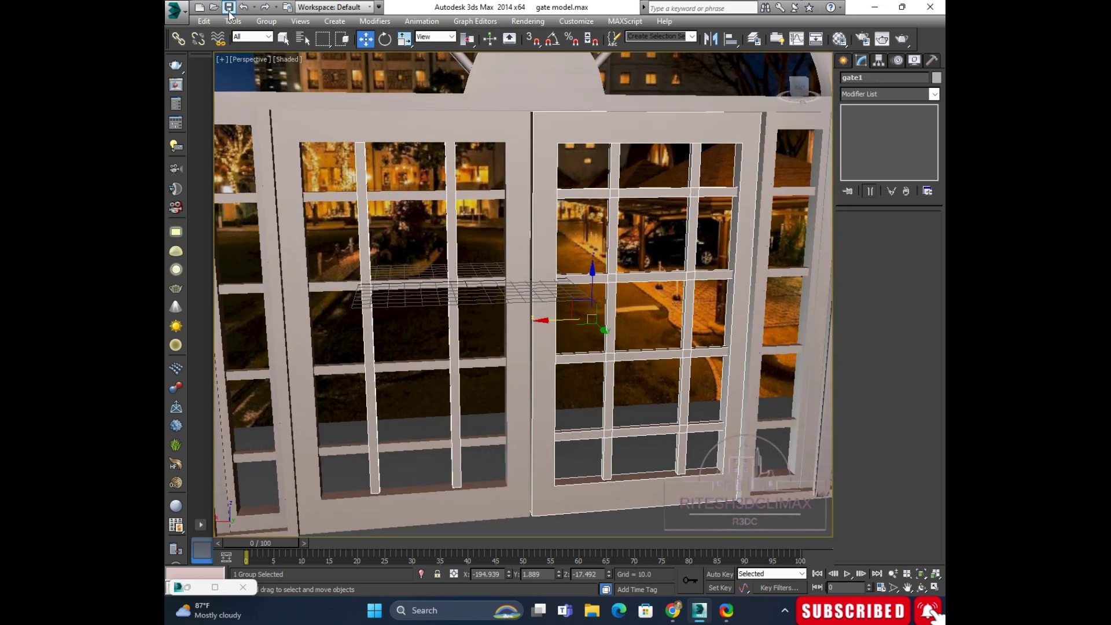
left_click(266, 20)
Step: Open group gate1 and give door frame Rectangle009 a Box UVW Map fitted to its size
left_click(279, 68)
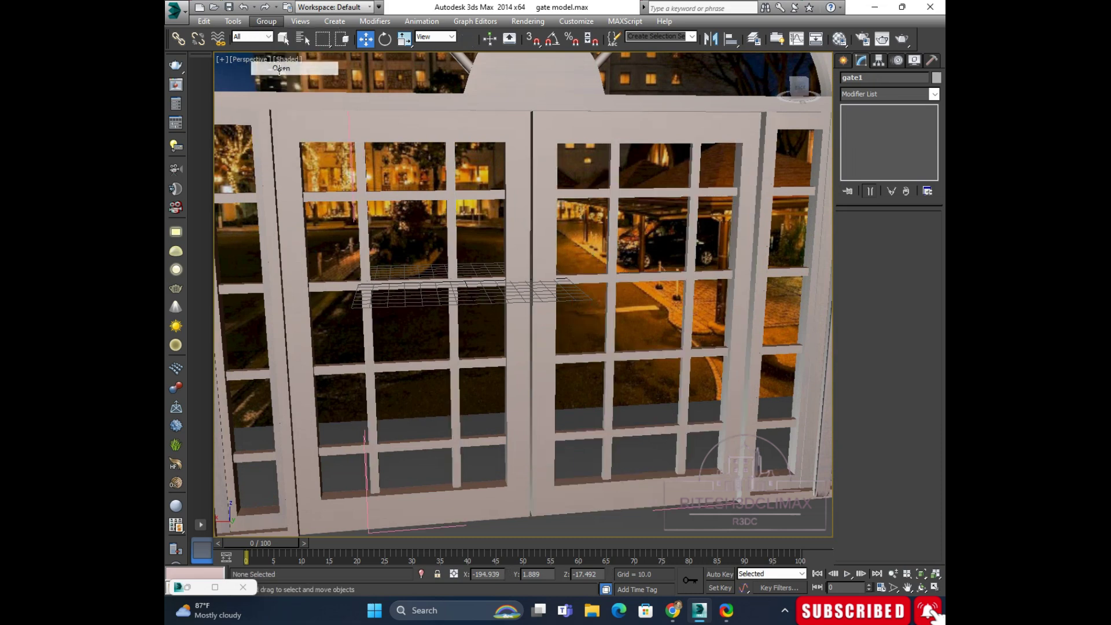
left_click(633, 124)
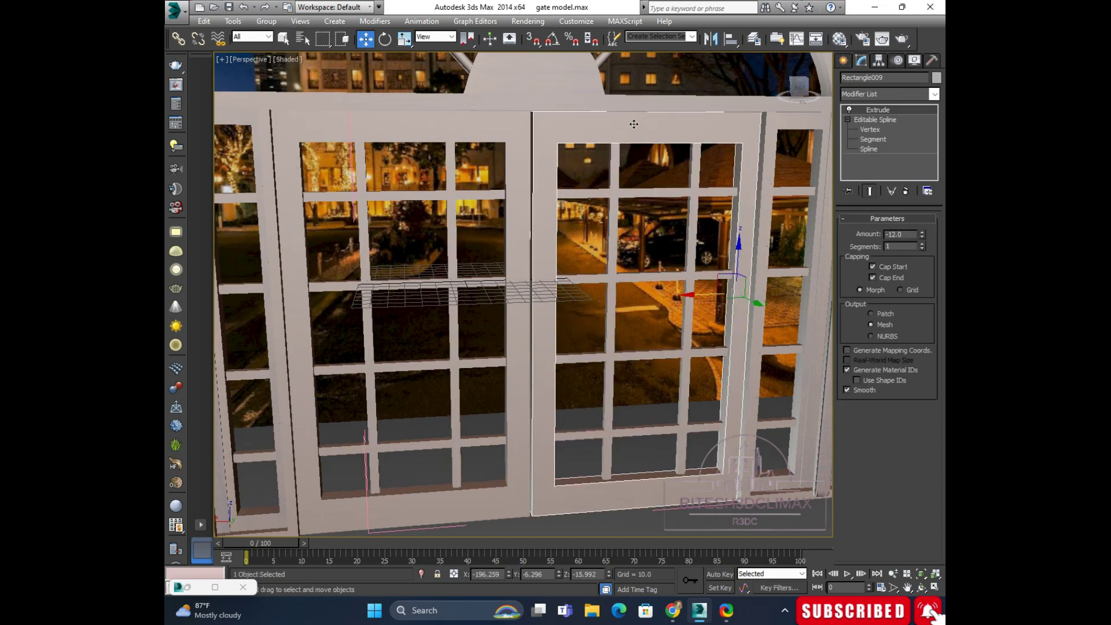
left_click(935, 94)
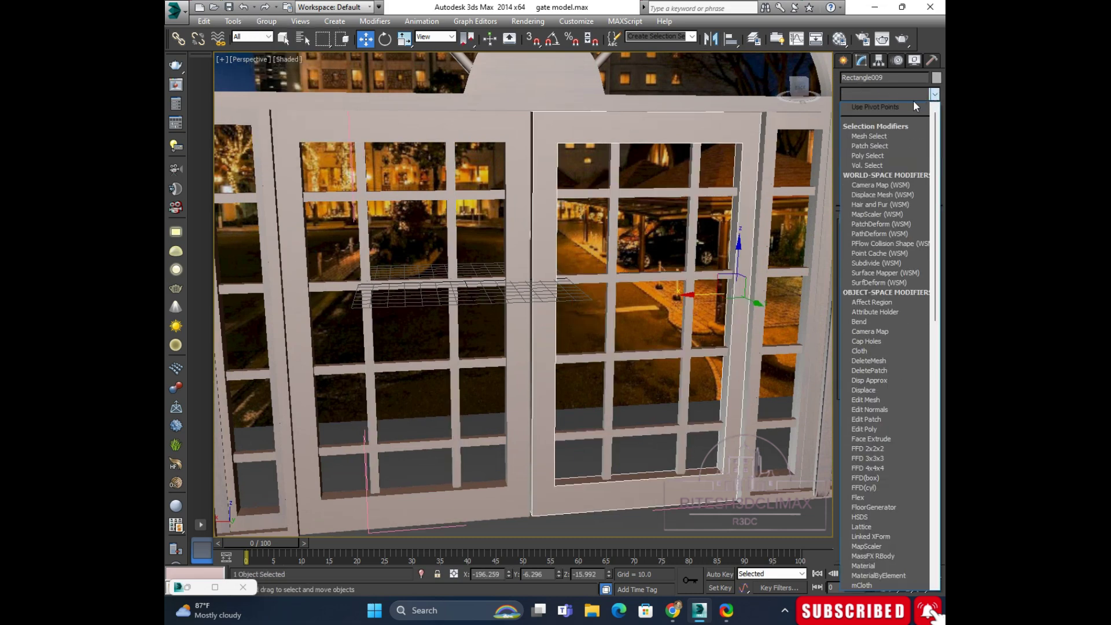
type("u")
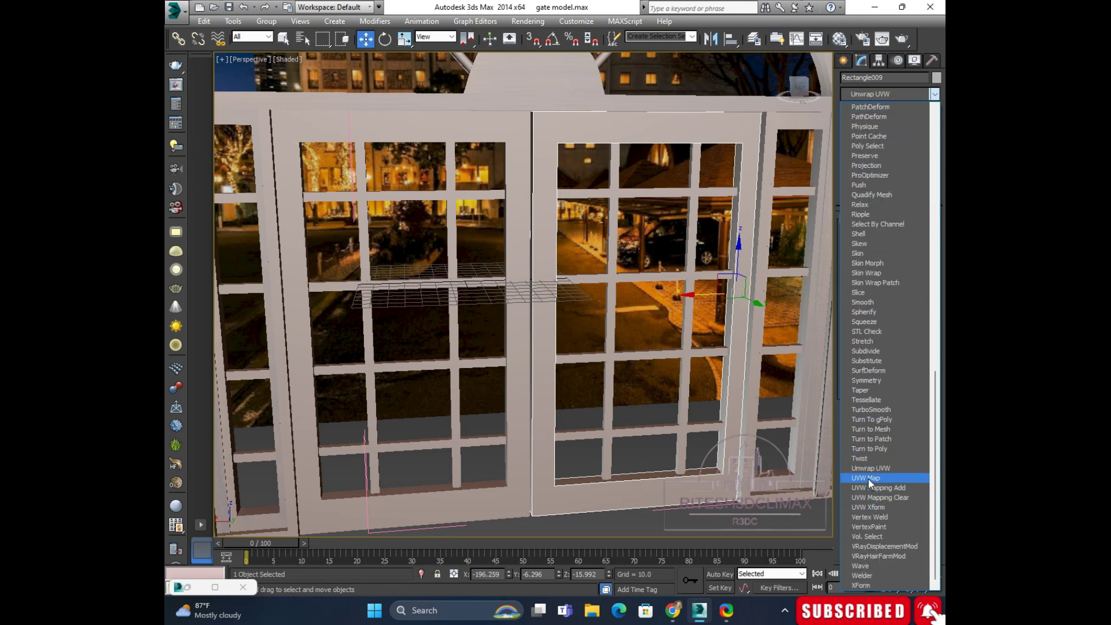
left_click(867, 478)
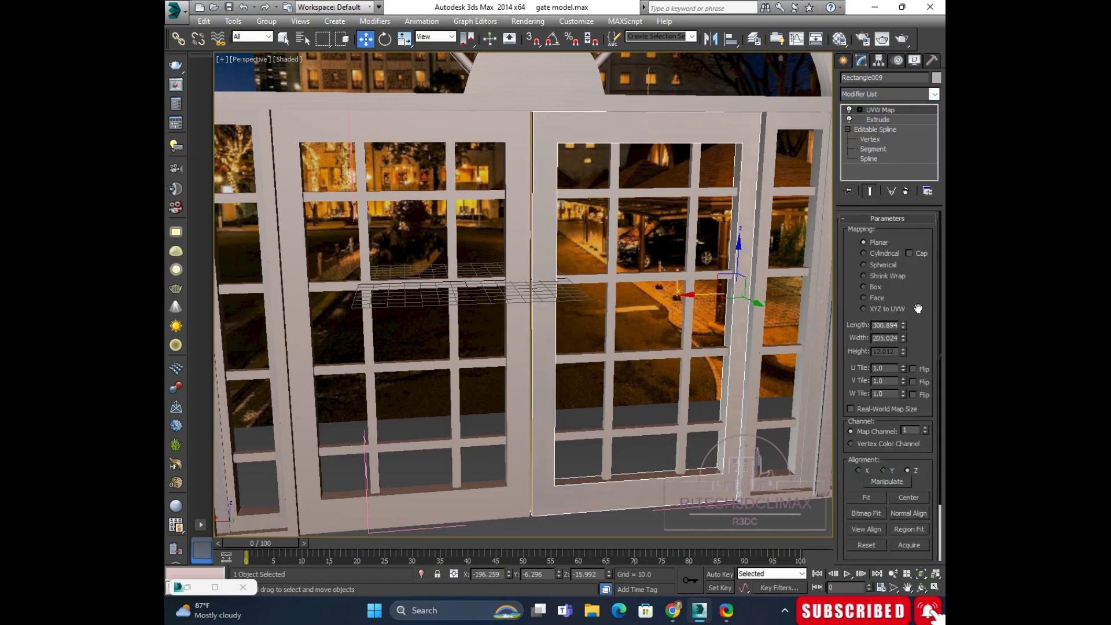
left_click(863, 288)
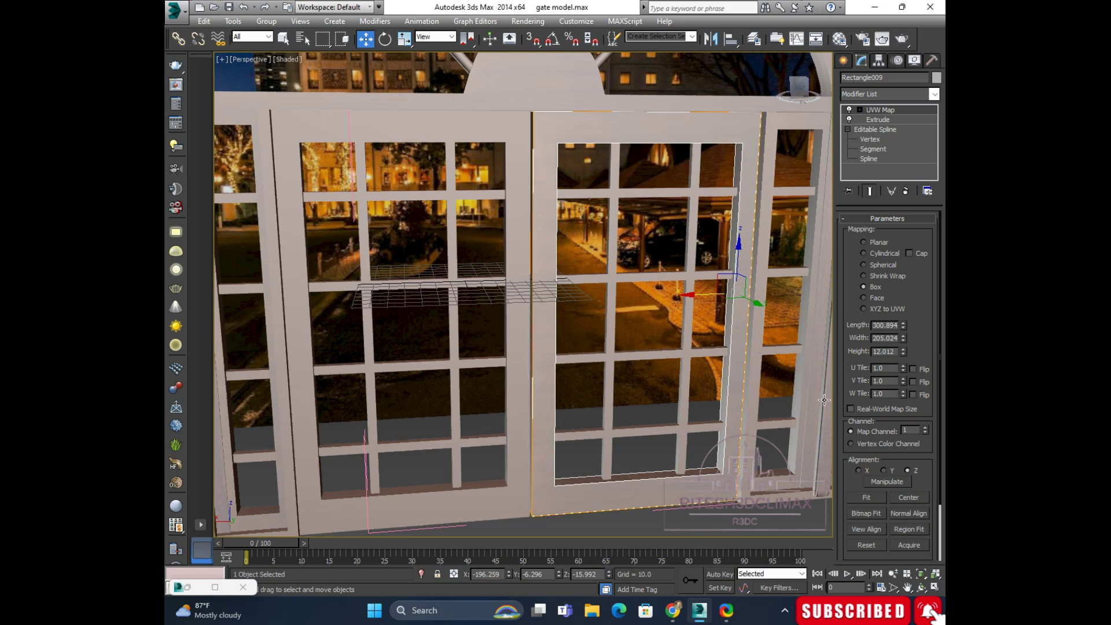
left_click(860, 496)
Step: Turn the view straight onto the gate's front and turn snapping back on
middle_click_drag(521, 289, 549, 232, "alt")
scroll(548, 171, "up", 4)
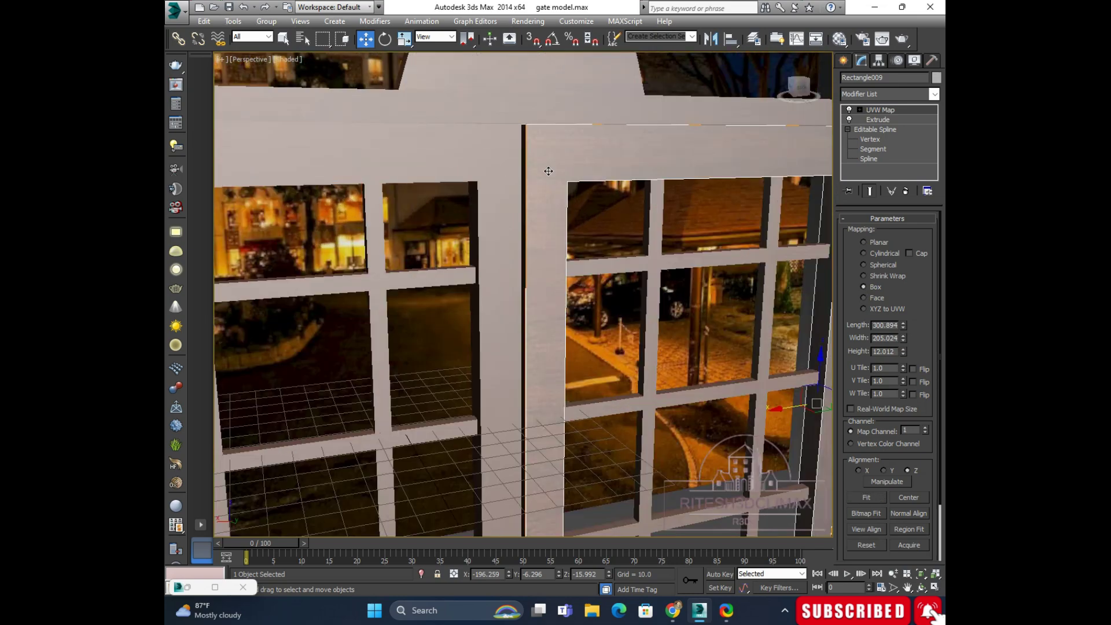
scroll(549, 171, "down", 1)
scroll(547, 170, "down", 1)
scroll(556, 197, "down", 4)
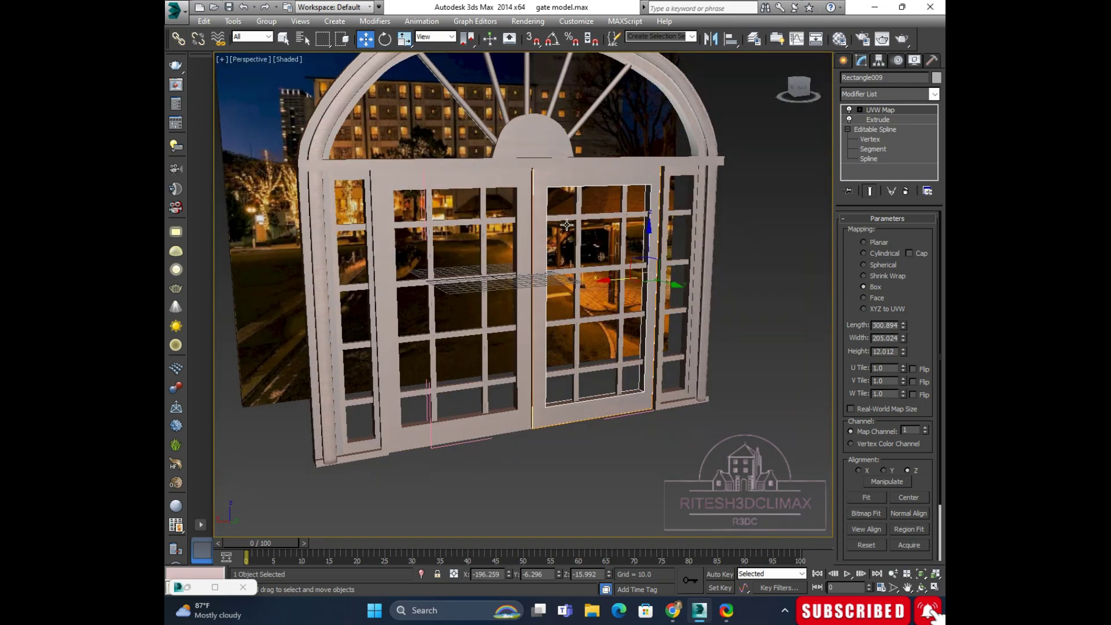
scroll(567, 226, "up", 2)
scroll(636, 235, "up", 2)
key("r")
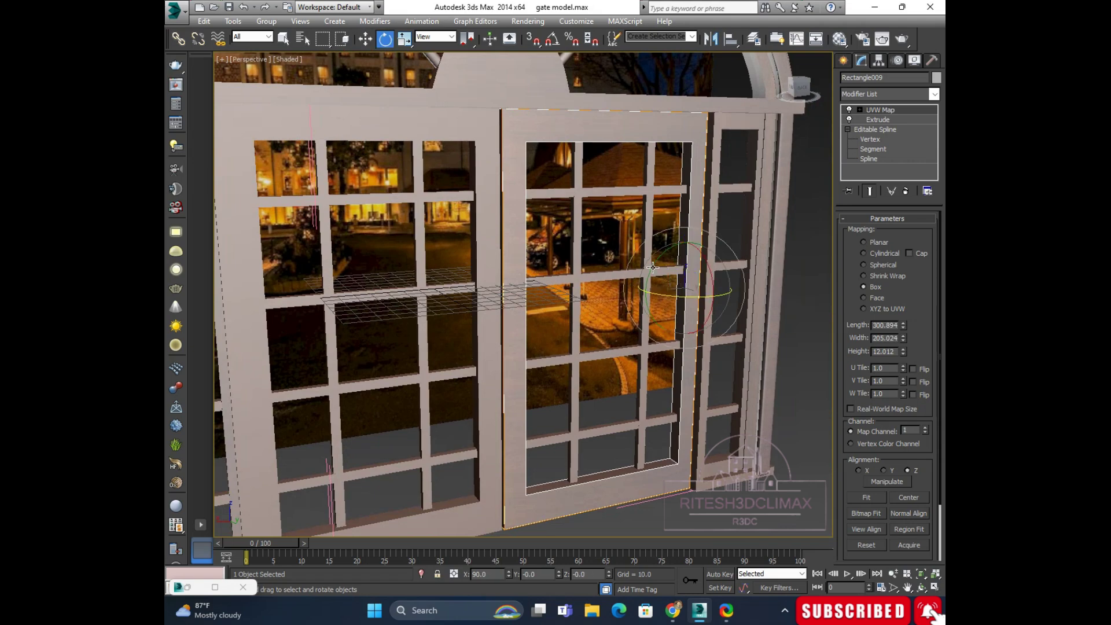
key("e")
left_click(804, 91)
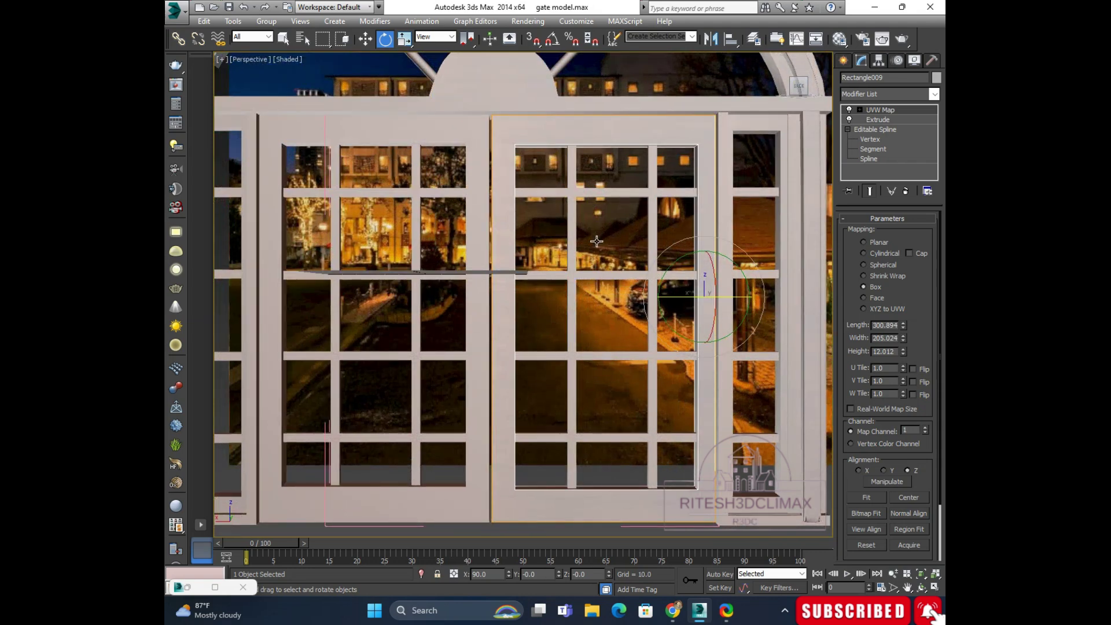
left_click(533, 39)
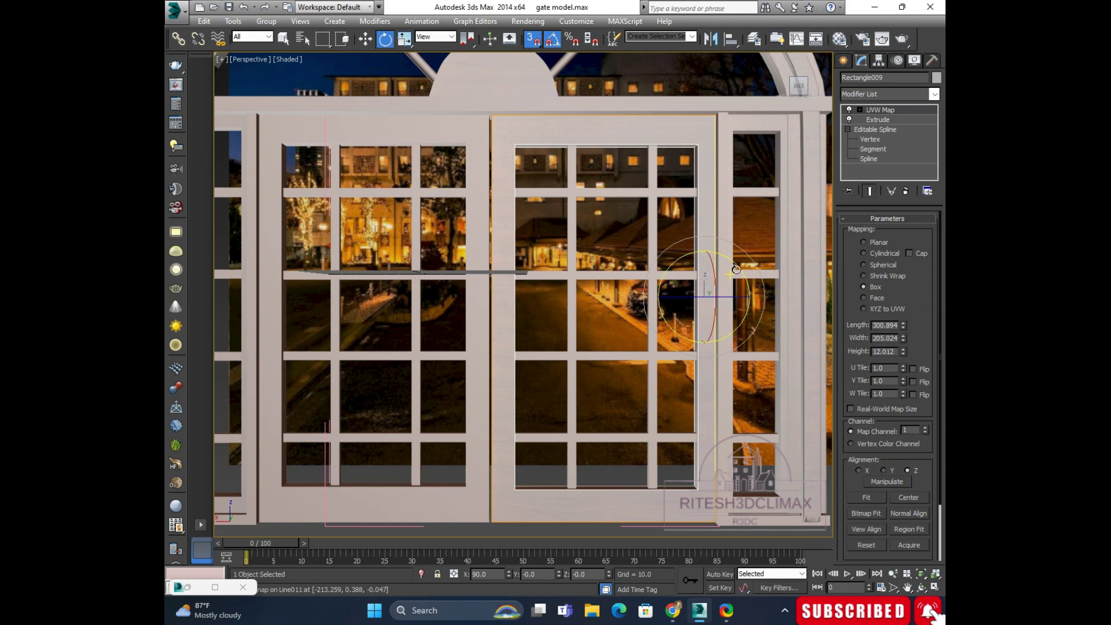
Step: Rotate Rectangle009's UVW Map gizmo slightly with percent snap, then refit it to the door frame
left_click(860, 109)
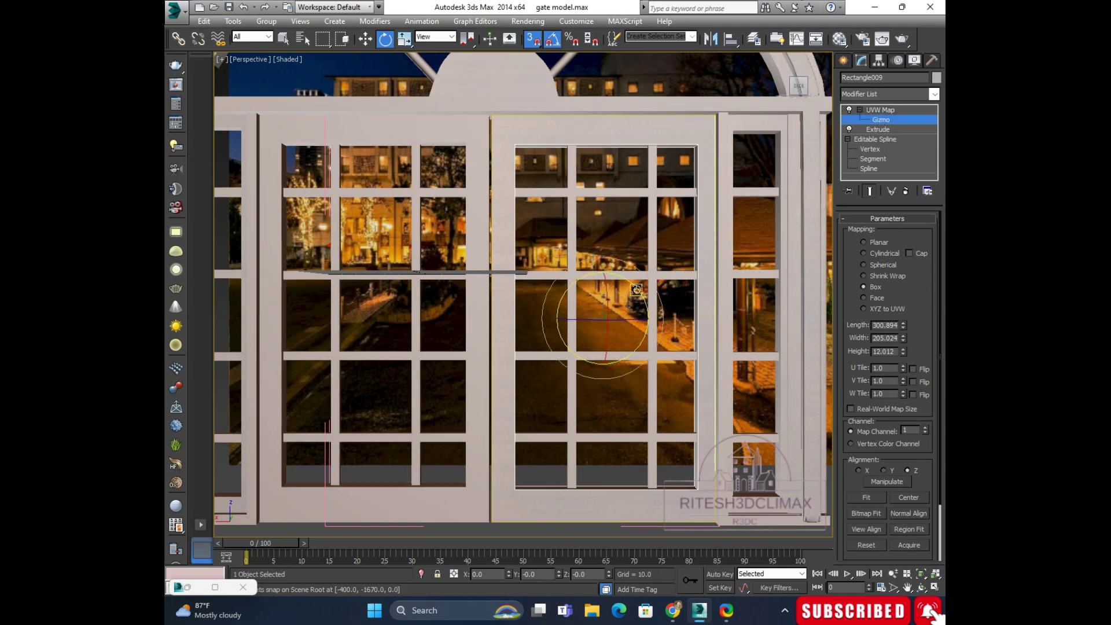
left_click_drag(634, 313, 596, 248)
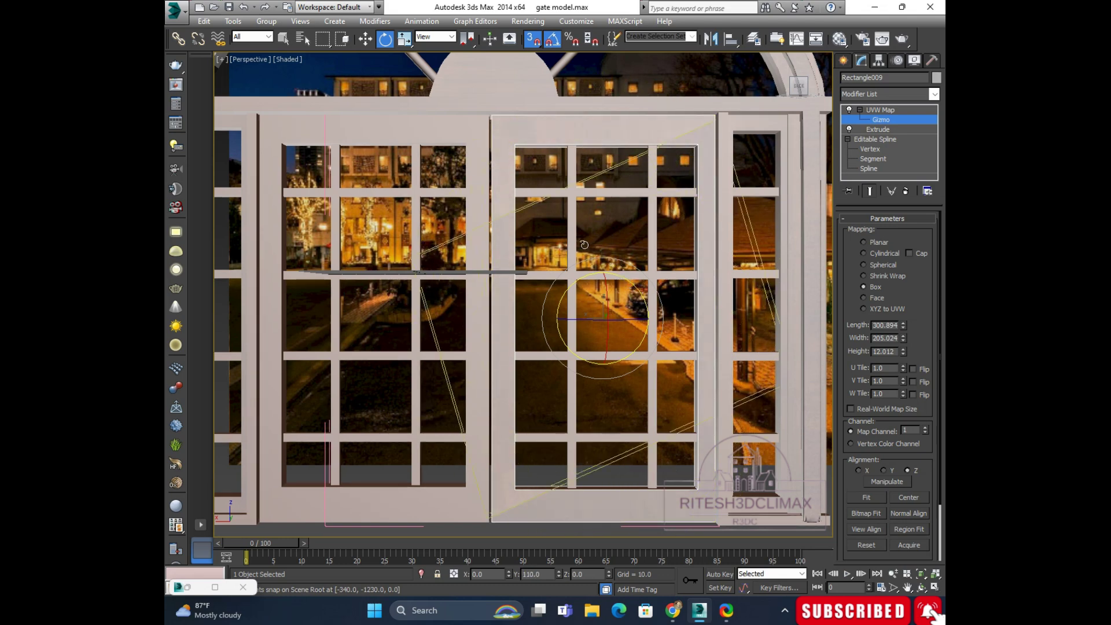
right_click(596, 248)
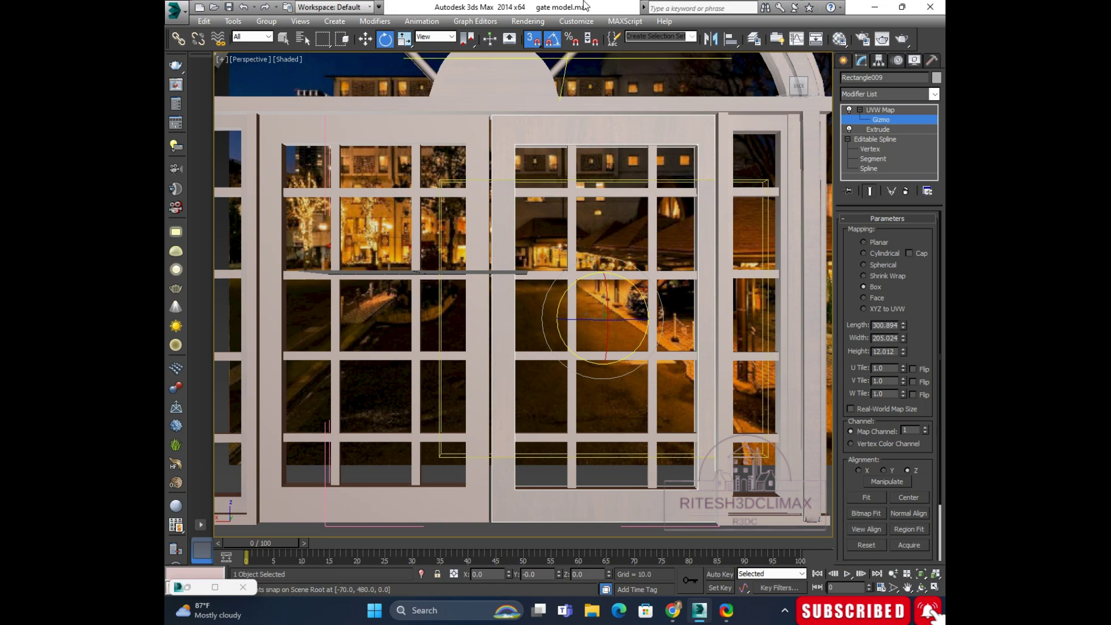
key("ctrl+shift+p")
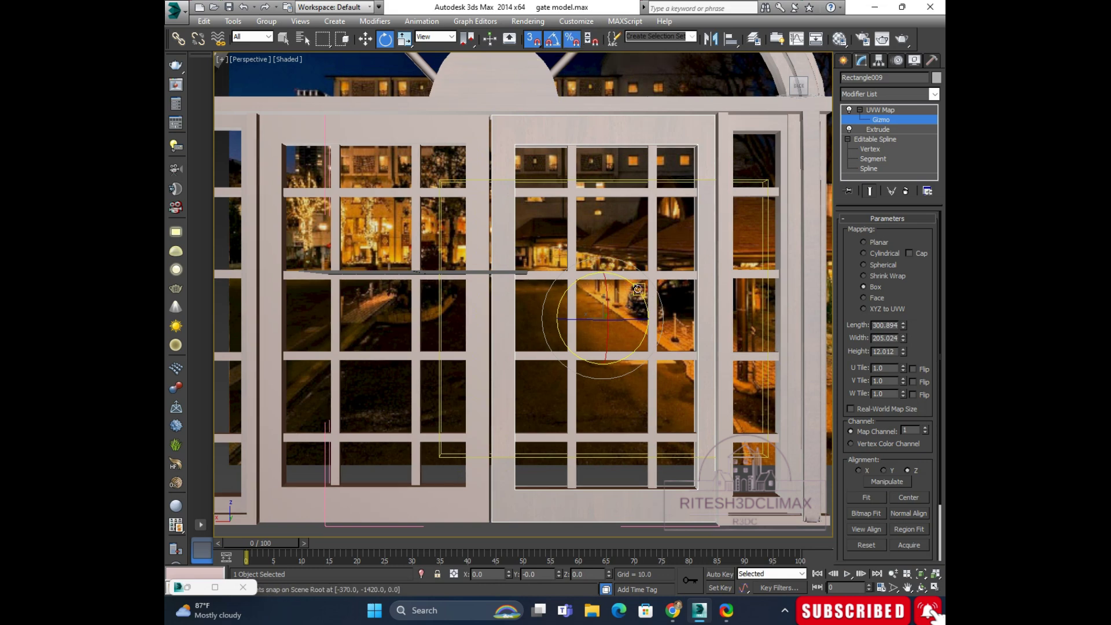
left_click_drag(637, 288, 644, 284)
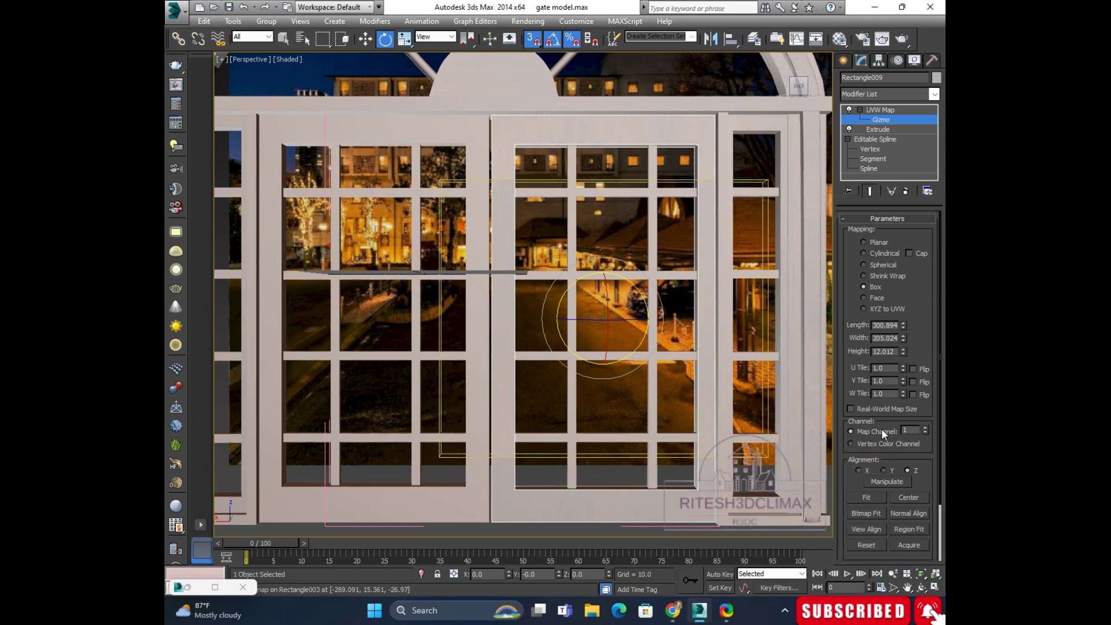
left_click(867, 499)
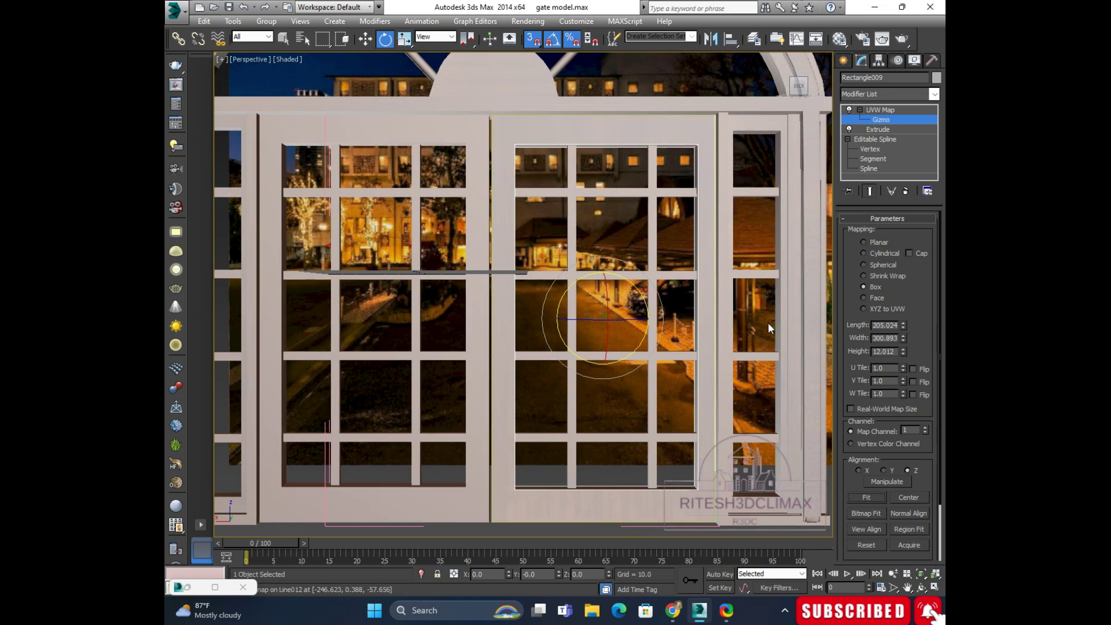
Step: Zoom and orbit to inspect the door's wood grain, facing the window grid
scroll(515, 134, "up", 1)
scroll(515, 134, "up", 1)
scroll(515, 134, "up", 1)
scroll(521, 193, "up", 1)
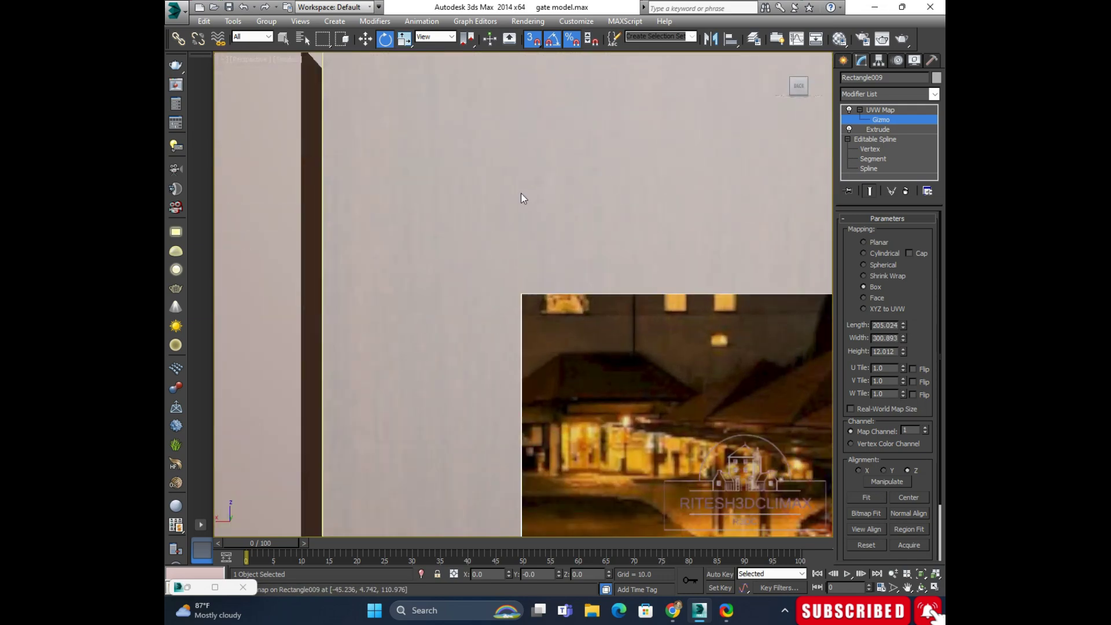
scroll(521, 193, "down", 1)
scroll(520, 196, "up", 2)
scroll(551, 238, "up", 1)
scroll(591, 231, "down", 1)
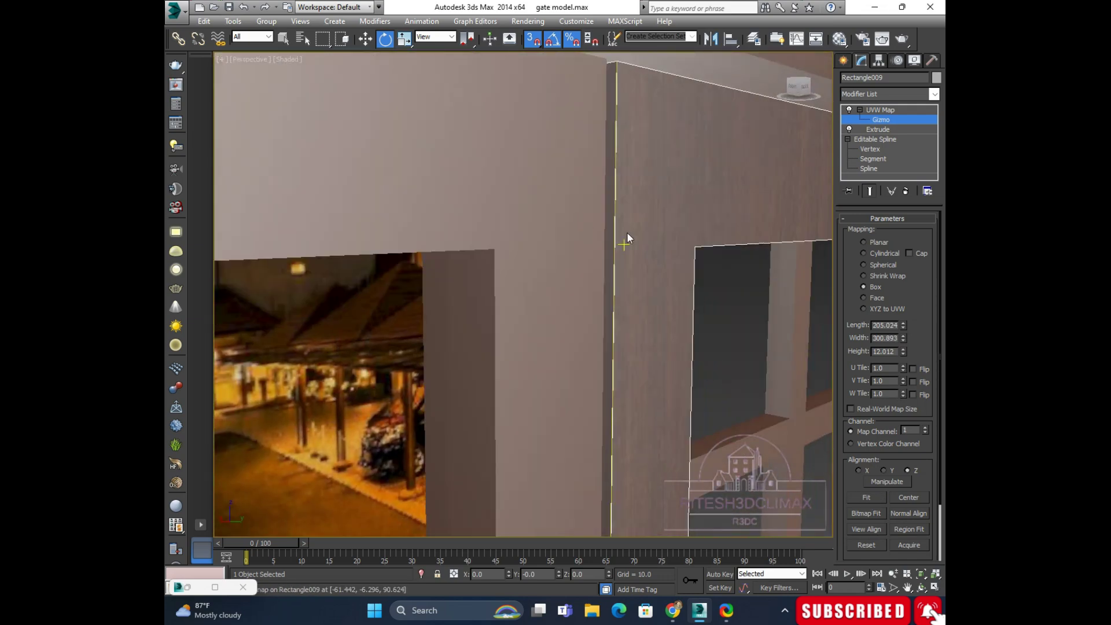
scroll(625, 241, "up", 1)
scroll(667, 211, "up", 2)
scroll(673, 192, "down", 2)
scroll(692, 206, "up", 2)
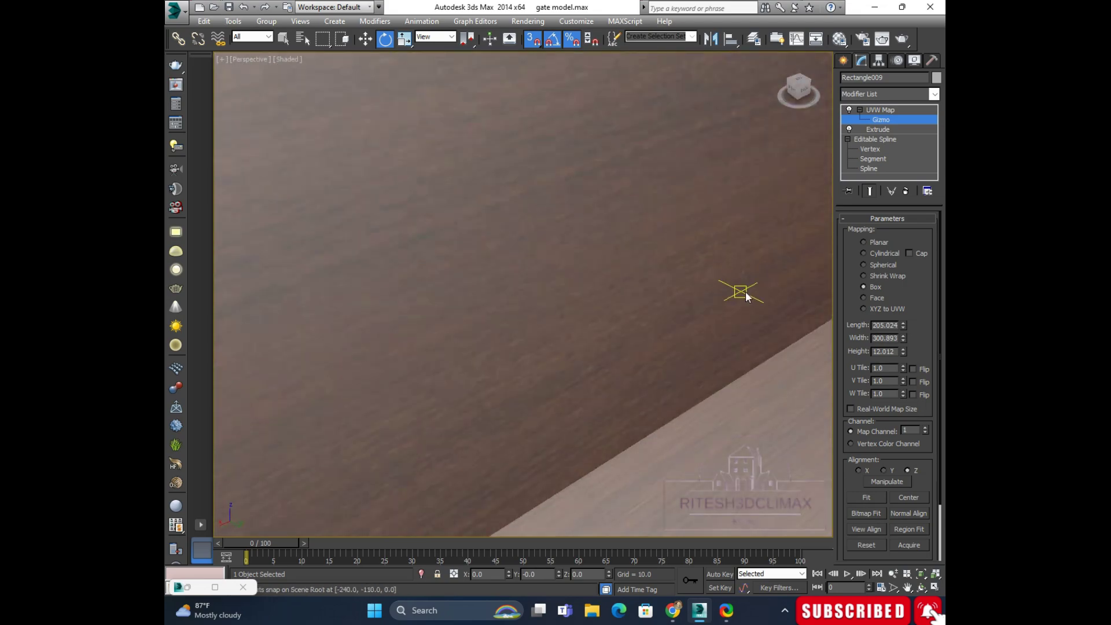
scroll(739, 290, "down", 2)
scroll(580, 89, "down", 1)
mouse_move(619, 137)
middle_mouse_down("alt")
mouse_move(671, 182)
mouse_move(761, 199)
mouse_move(695, 214)
mouse_move(612, 165)
mouse_move(655, 255)
mouse_move(659, 191)
middle_mouse_up("alt")
scroll(682, 210, "up", 2)
scroll(678, 209, "down", 2)
scroll(674, 206, "down", 2)
scroll(613, 165, "down", 3)
scroll(659, 191, "down", 2)
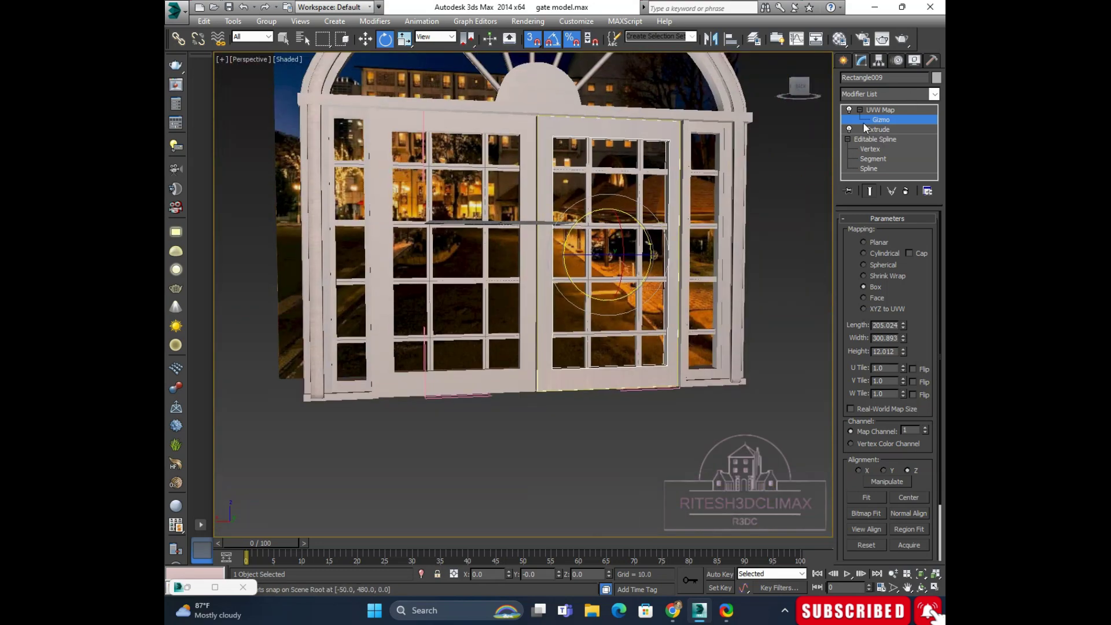
Step: Copy Rectangle009's UVW Map and paste it onto left door frame Rectangle008
left_click(860, 110)
right_click(882, 112)
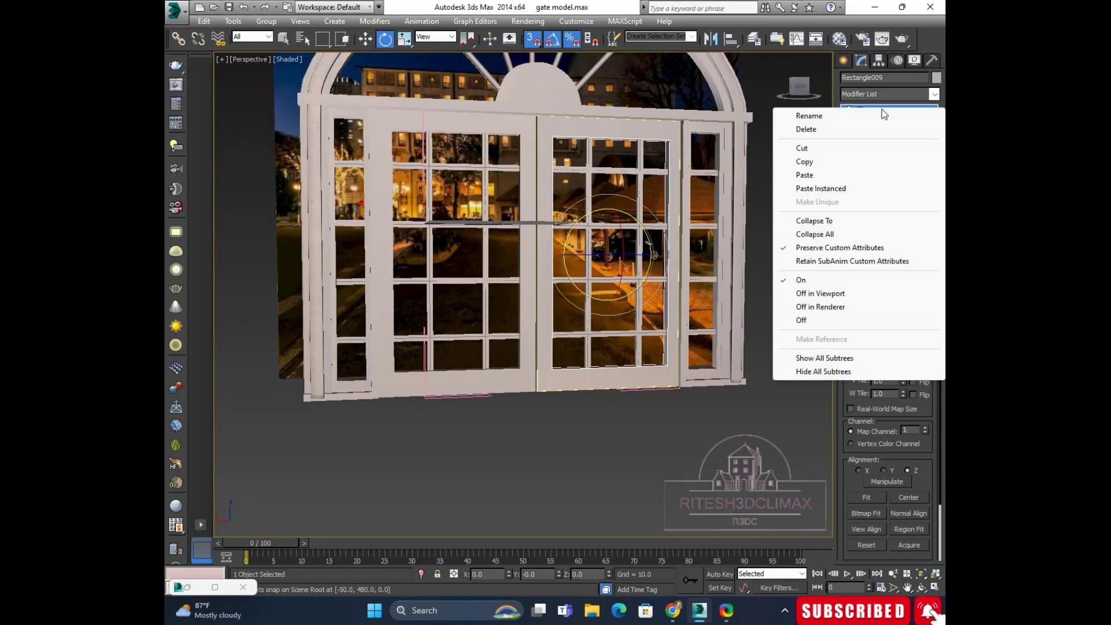
left_click(809, 162)
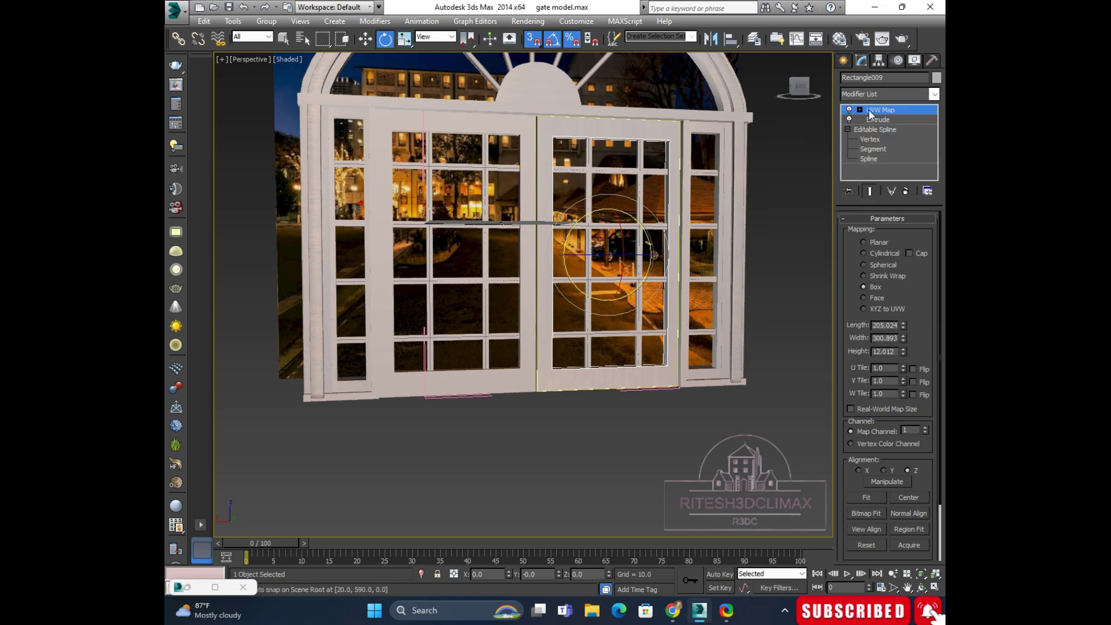
left_click(496, 124)
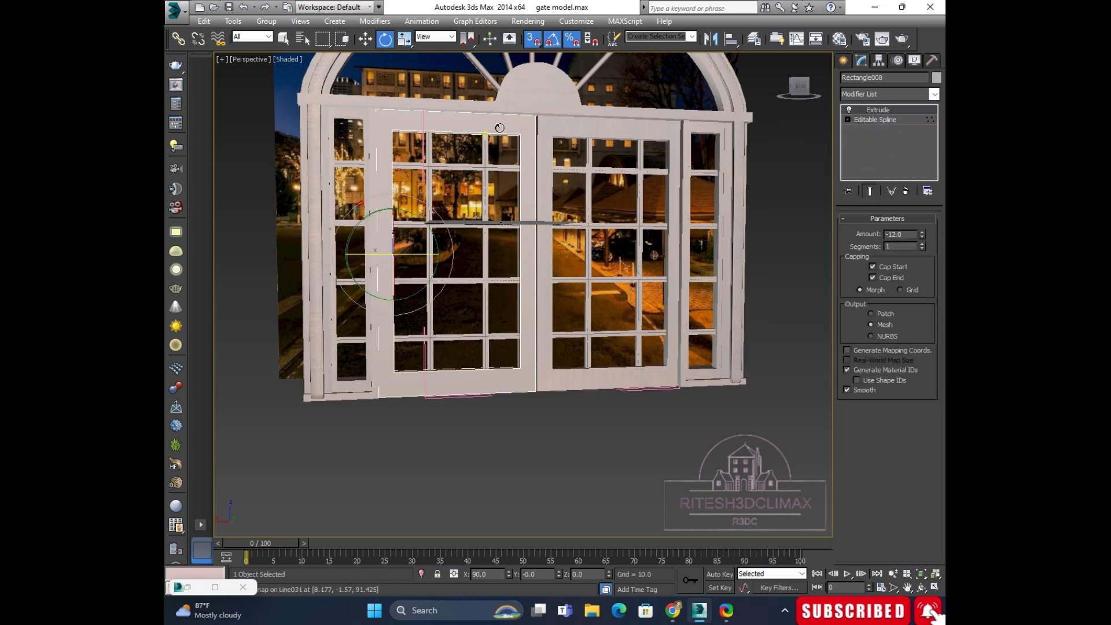
right_click(876, 109)
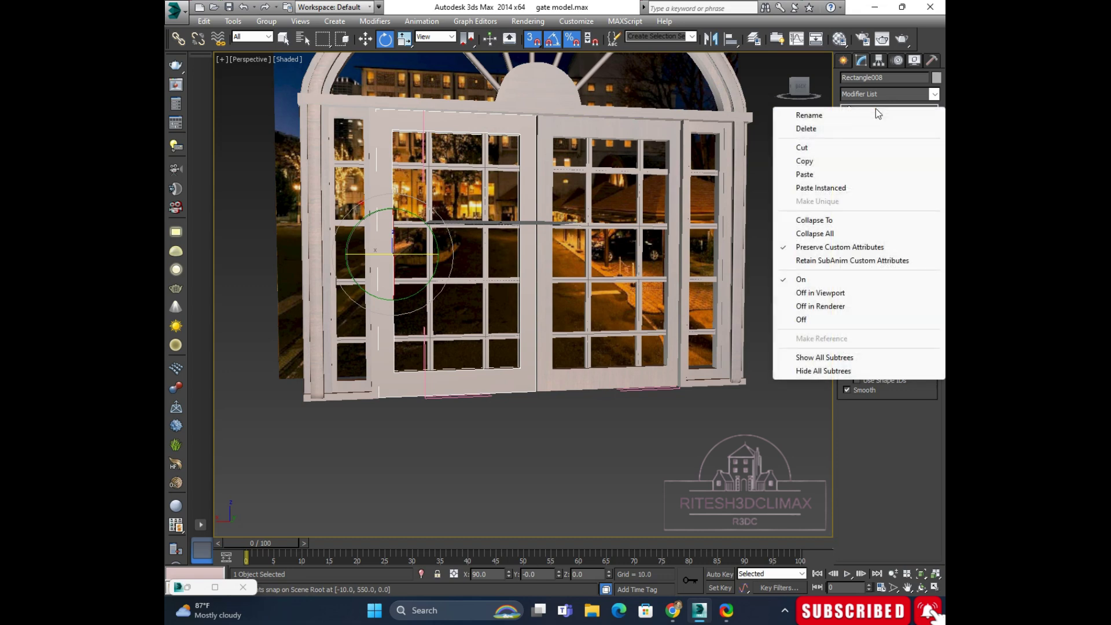
left_click(804, 175)
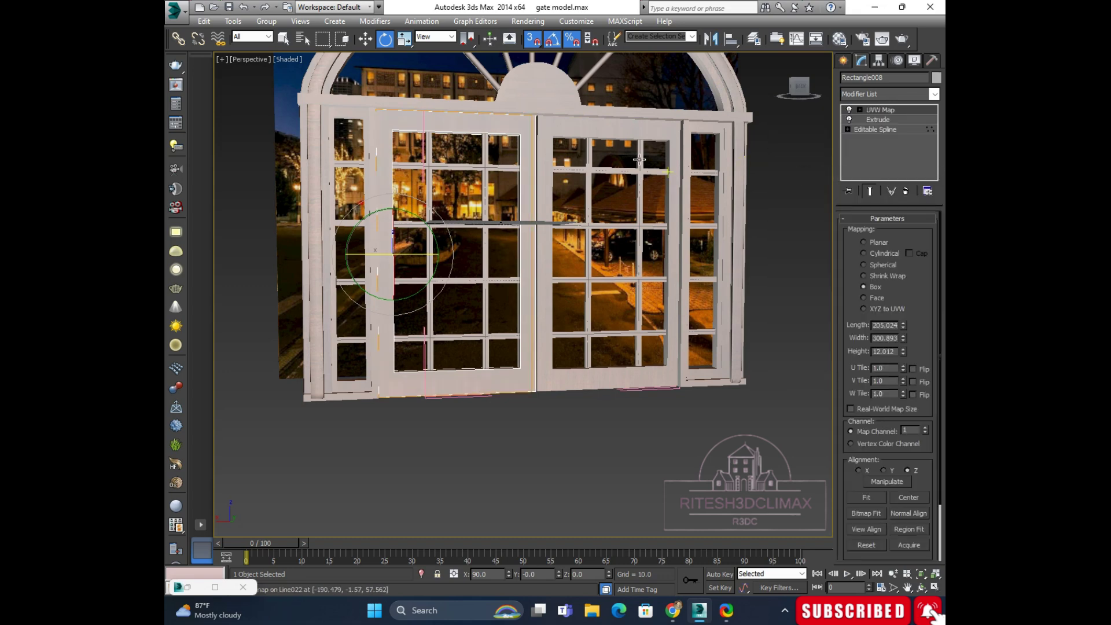
Step: Fit the pasted mapping to Rectangle008 so its Length reads 210.525
mouse_move(440, 191)
middle_mouse_down("alt")
mouse_move(397, 121)
mouse_move(454, 198)
mouse_move(780, 314)
middle_mouse_up("alt")
scroll(398, 121, "up", 5)
scroll(456, 164, "down", 5)
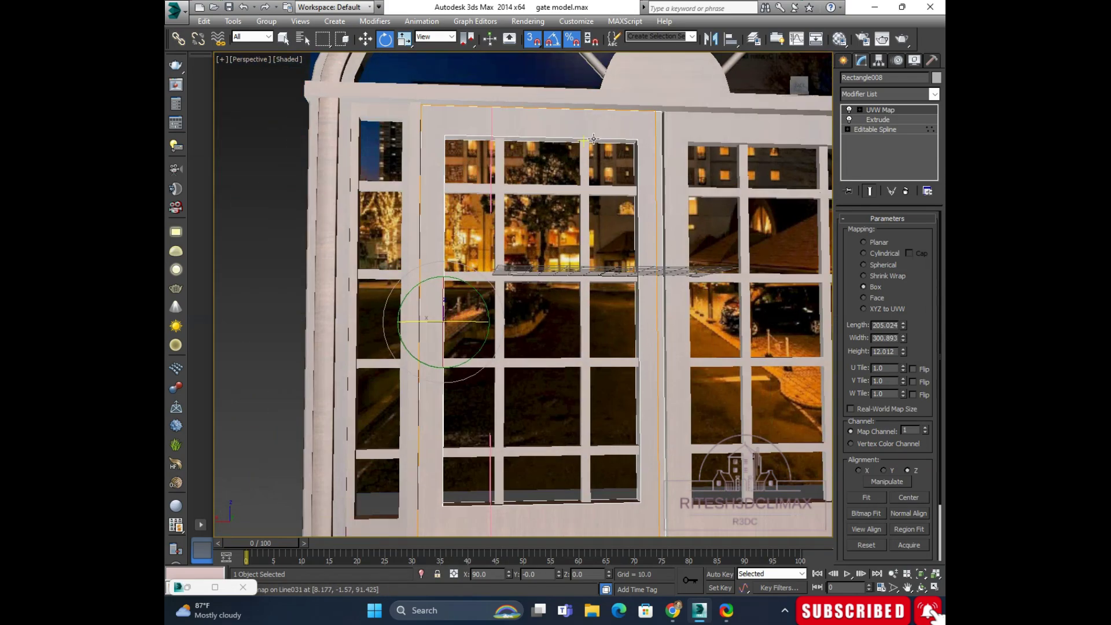
left_click(868, 496)
mouse_move(405, 260)
middle_mouse_down("alt")
mouse_move(444, 156)
mouse_move(597, 207)
middle_mouse_up("alt")
scroll(444, 157, "down", 5)
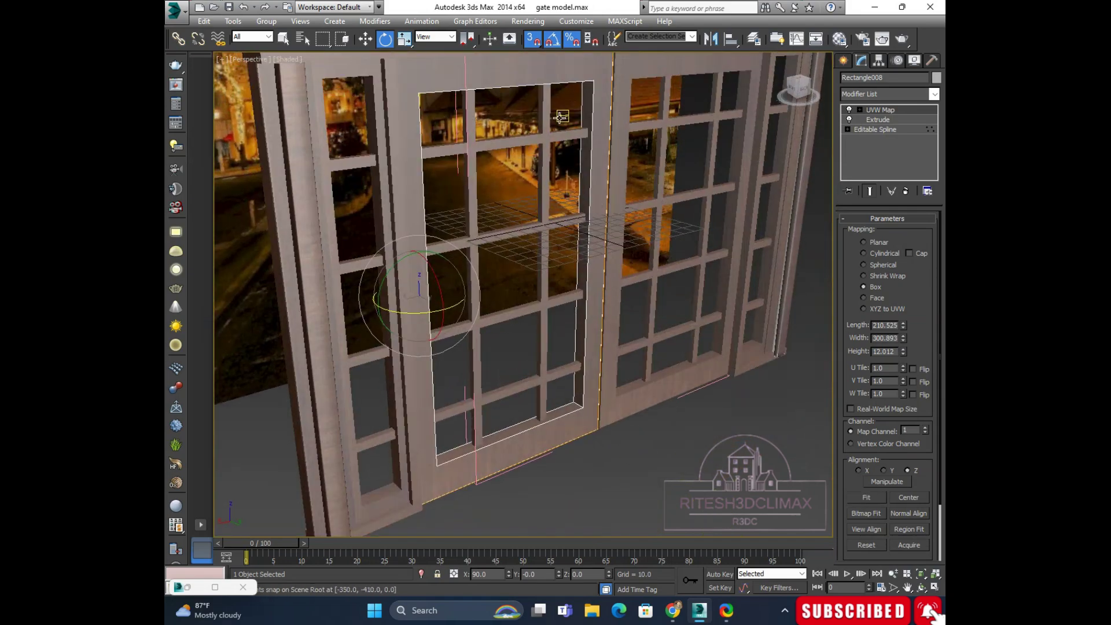
Step: Select mullion Line031, undo an accidental delete, and paste the UVW Map into its stack
left_click(544, 112)
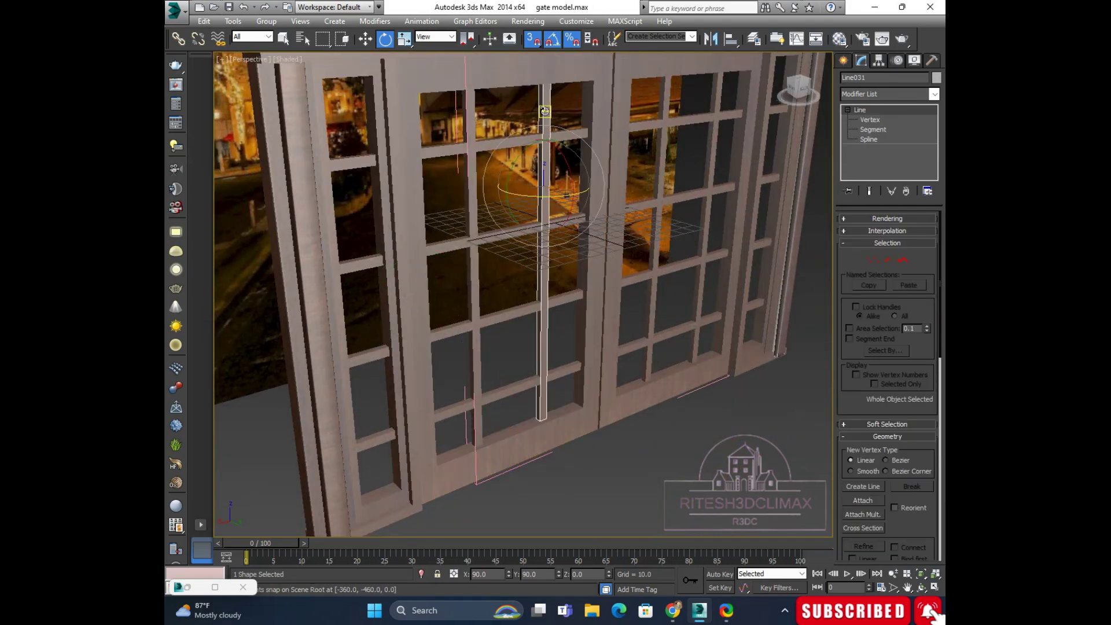
right_click(907, 109)
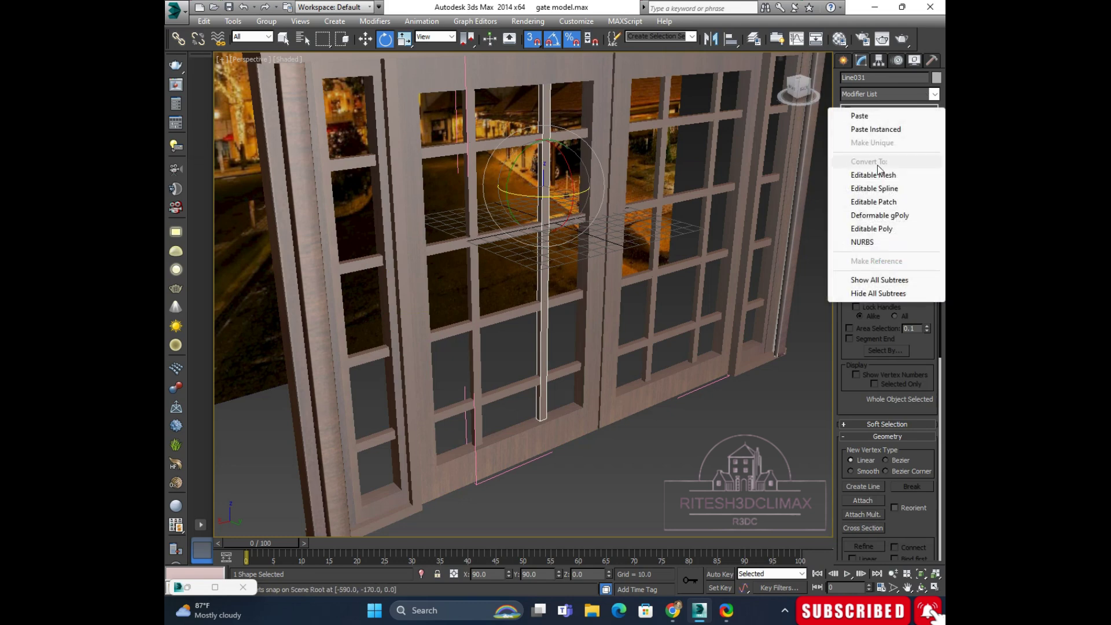
key("Delete")
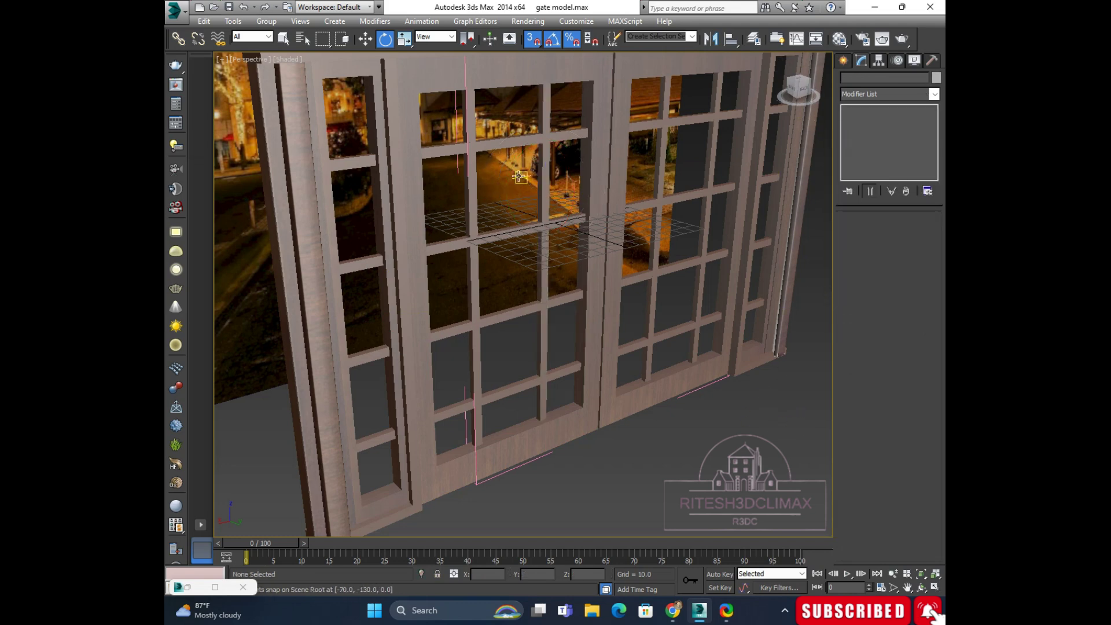
key("ctrl+z")
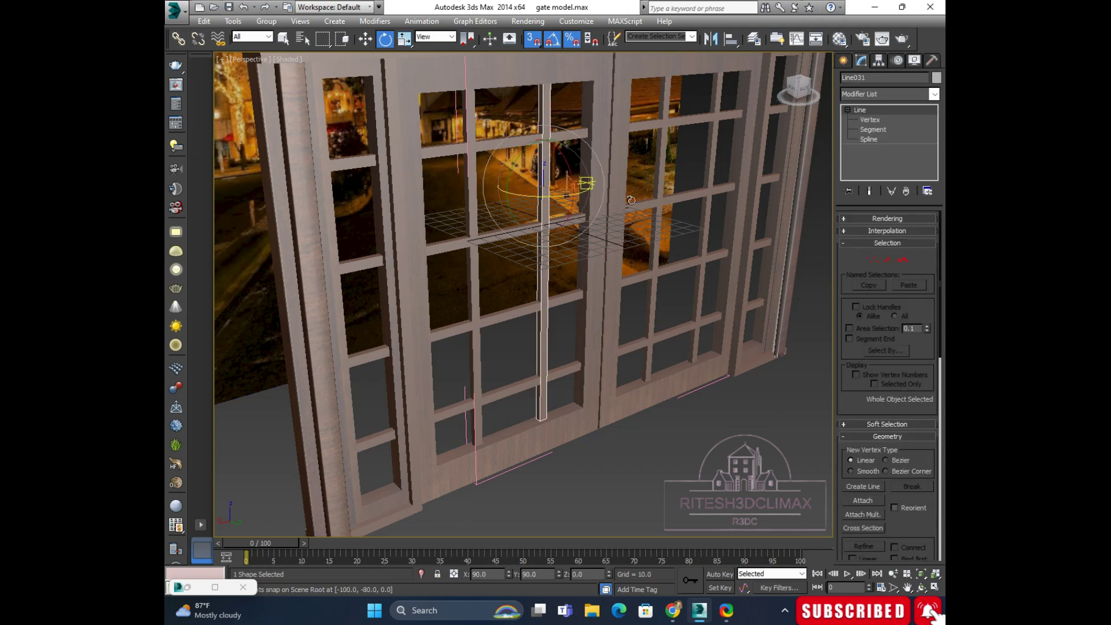
right_click(906, 114)
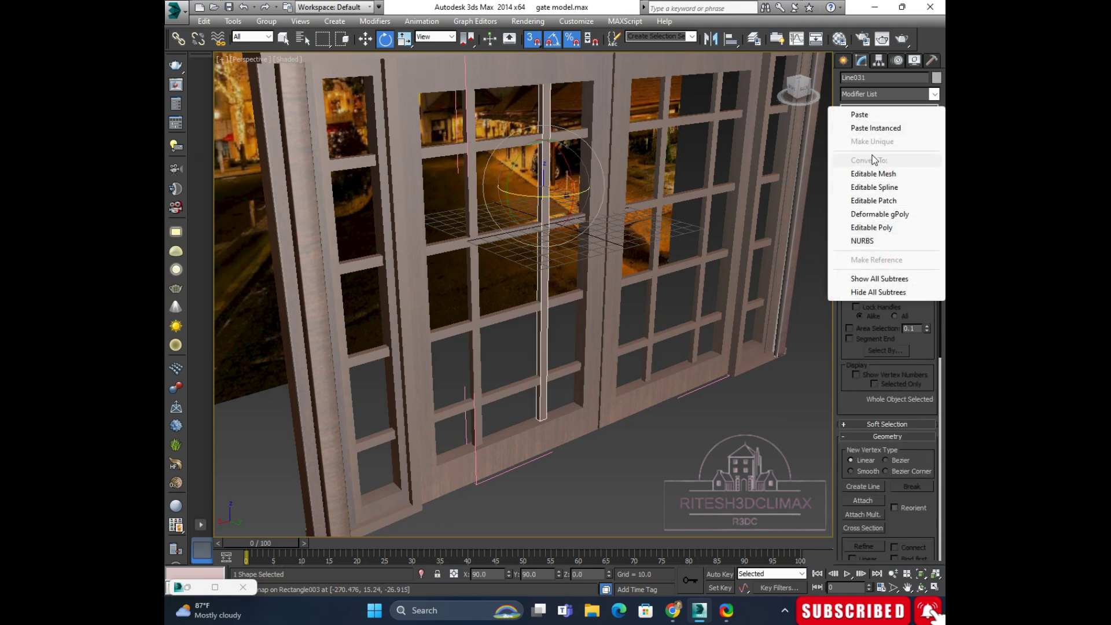
left_click(864, 117)
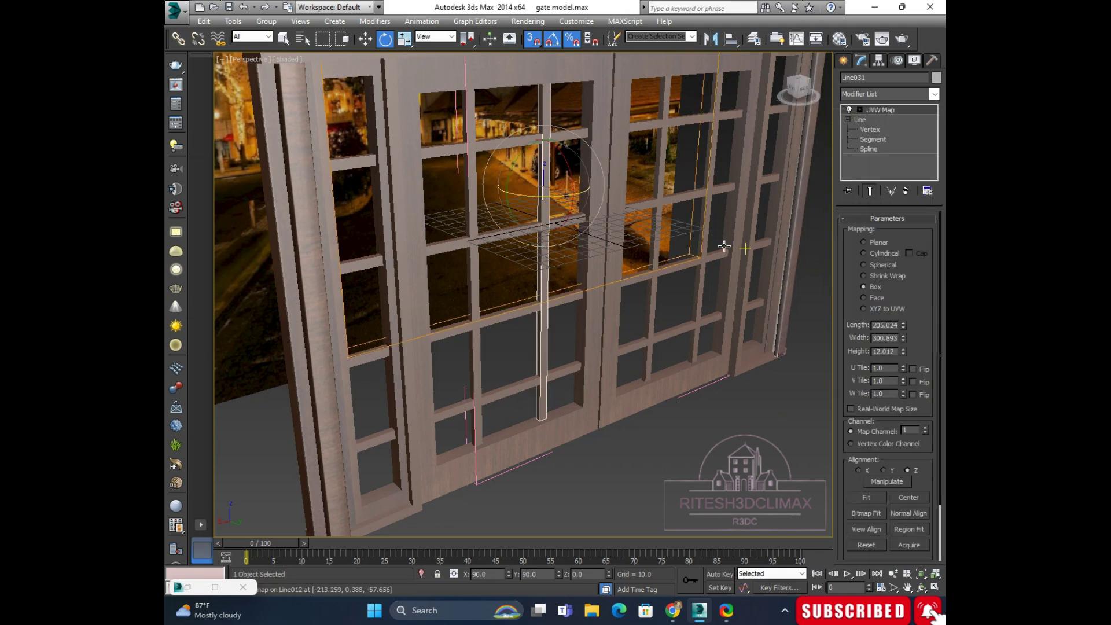
Step: Fit Line031's UVW Map to the mullion so its Length reads 240.294
middle_click_drag(595, 186, 556, 185, "alt")
scroll(582, 181, "up", 3)
scroll(551, 169, "up", 3)
scroll(498, 166, "down", 2)
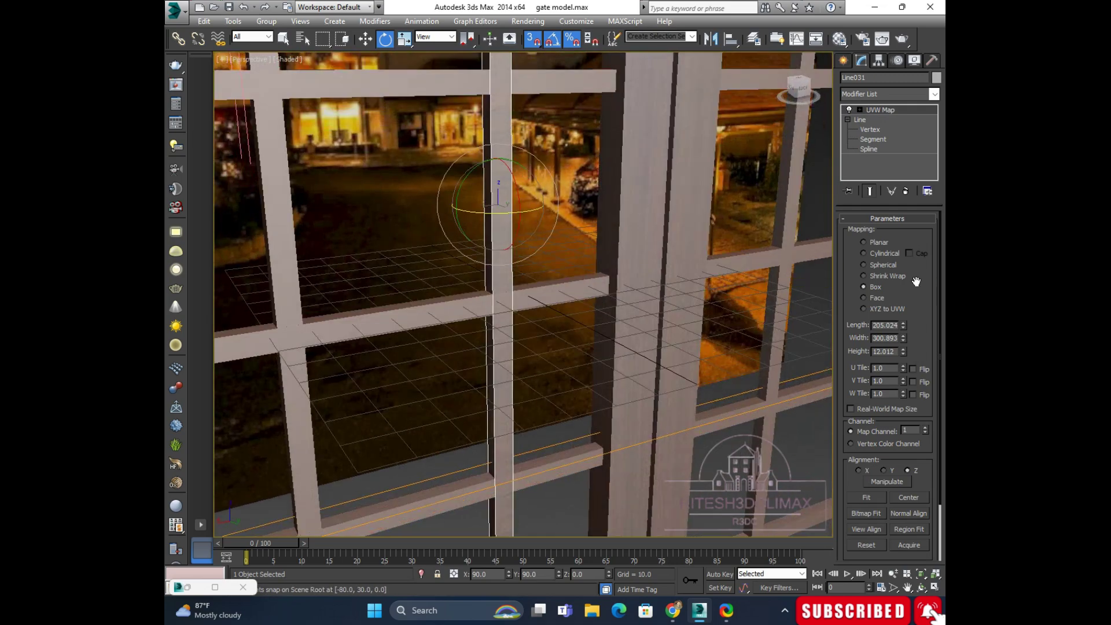
left_click(866, 498)
mouse_move(588, 257)
middle_mouse_down("alt")
mouse_move(470, 221)
mouse_move(478, 243)
mouse_move(521, 236)
mouse_move(558, 260)
mouse_move(585, 162)
mouse_move(575, 218)
mouse_move(550, 191)
mouse_move(579, 277)
mouse_move(587, 239)
middle_mouse_up("alt")
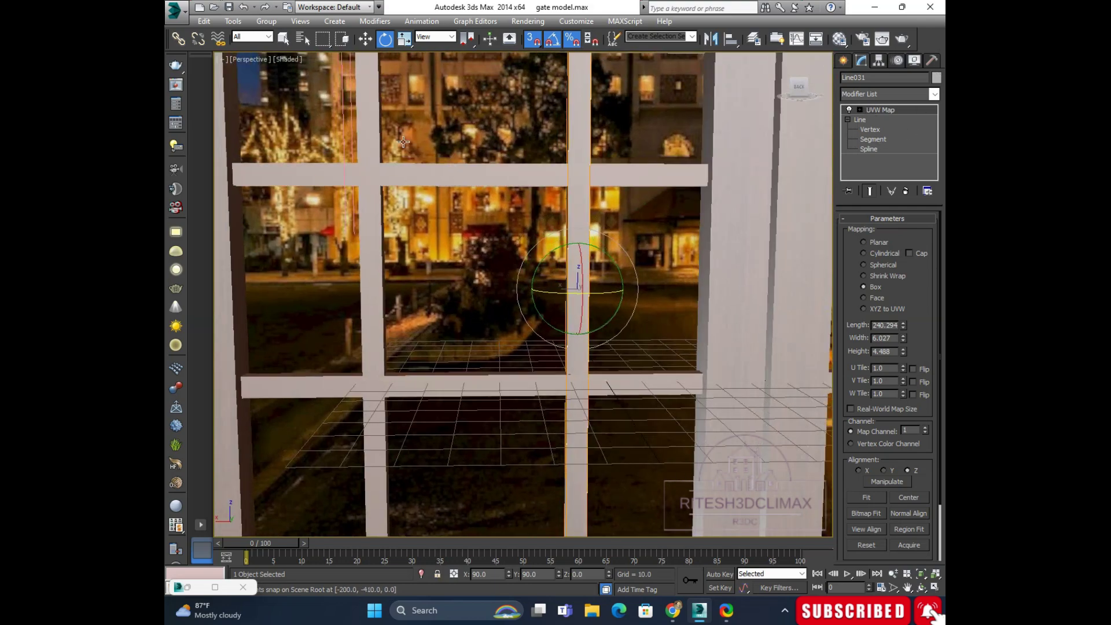
Step: Reselect Line031 and copy its UVW Map for the next mullion
left_click(365, 111)
left_click(366, 112)
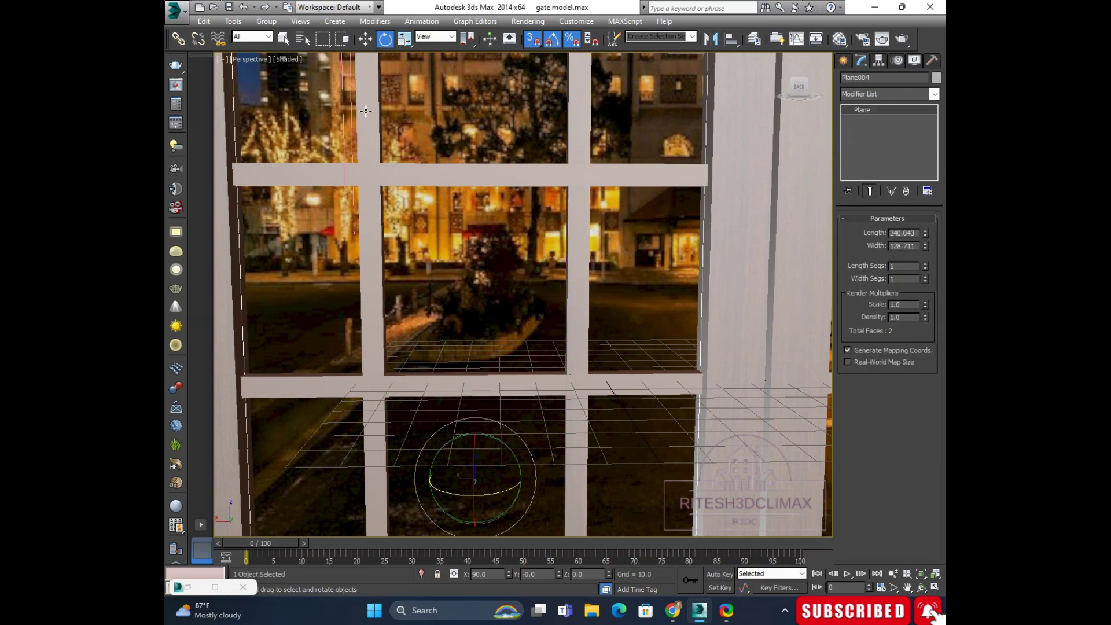
left_click(369, 112)
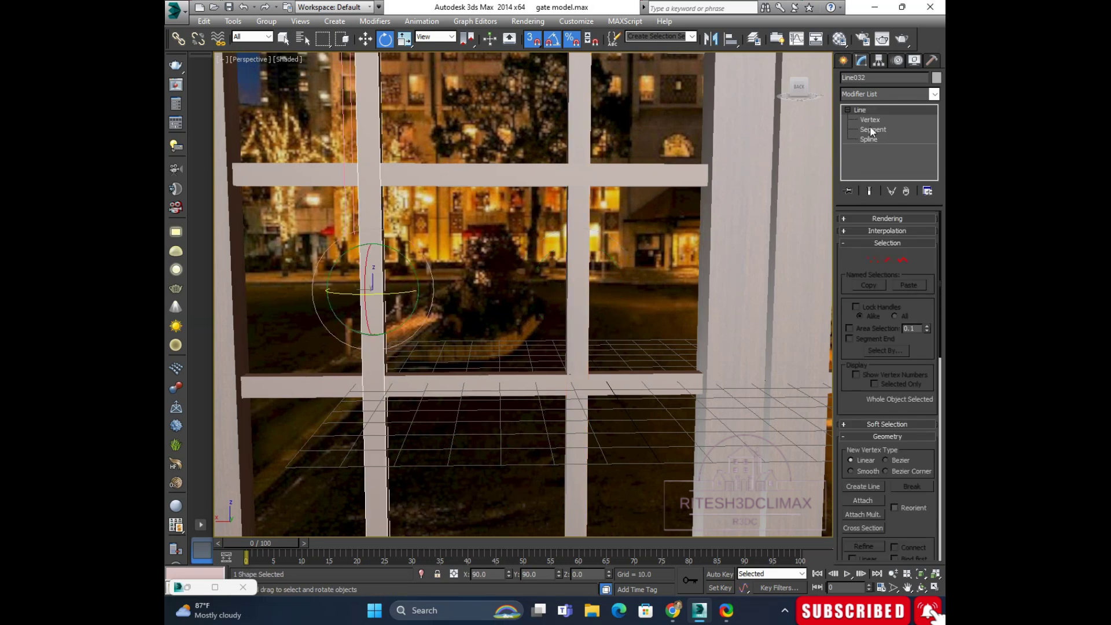
left_click(587, 98)
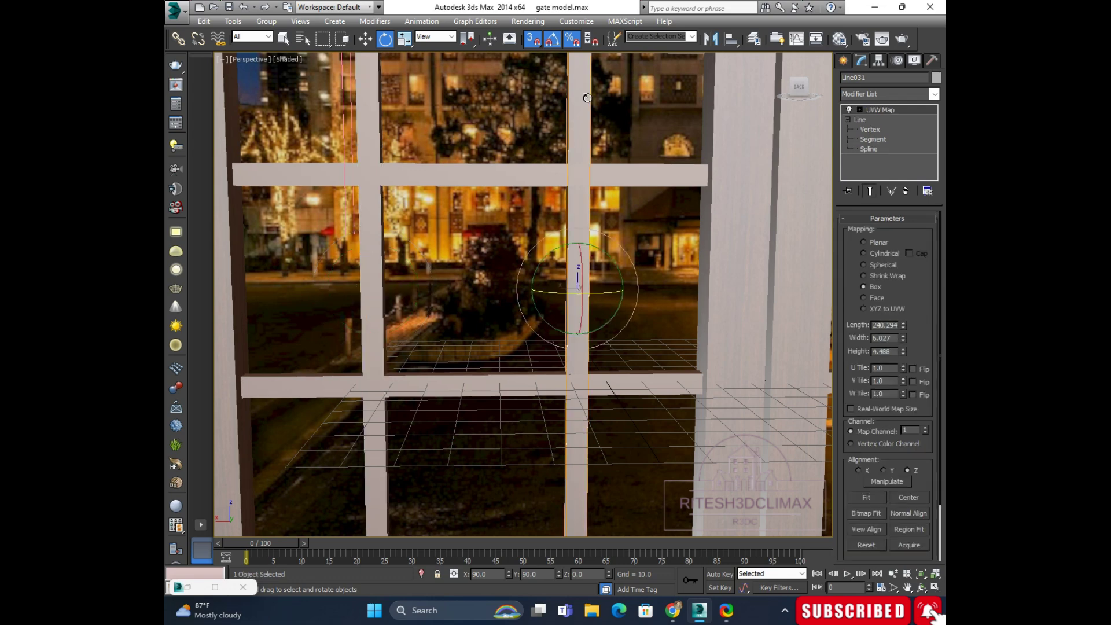
right_click(886, 109)
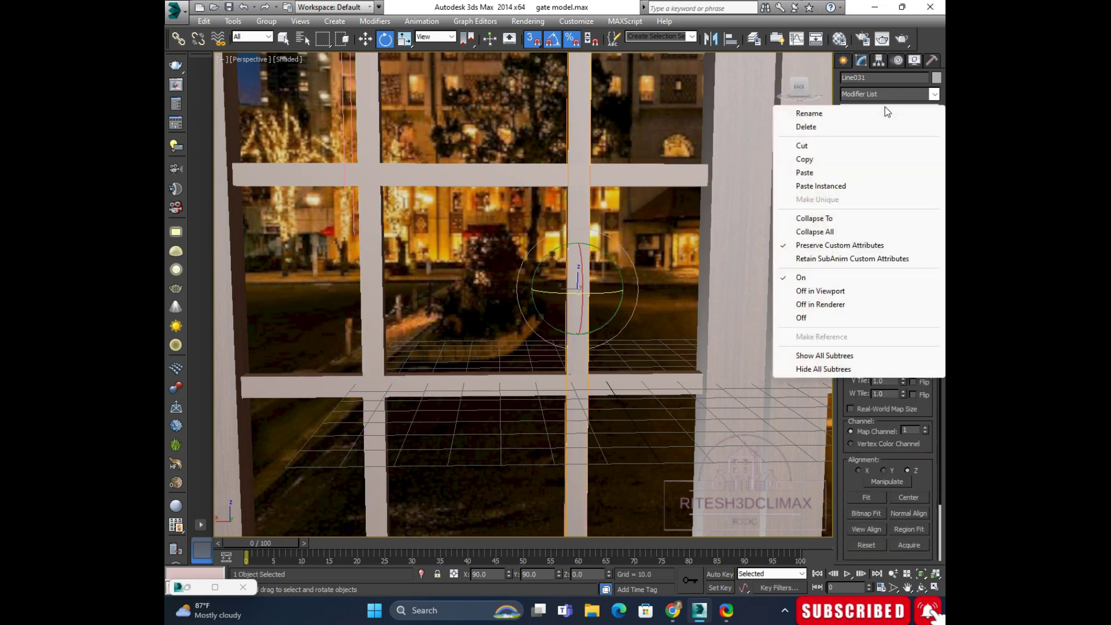
left_click(827, 160)
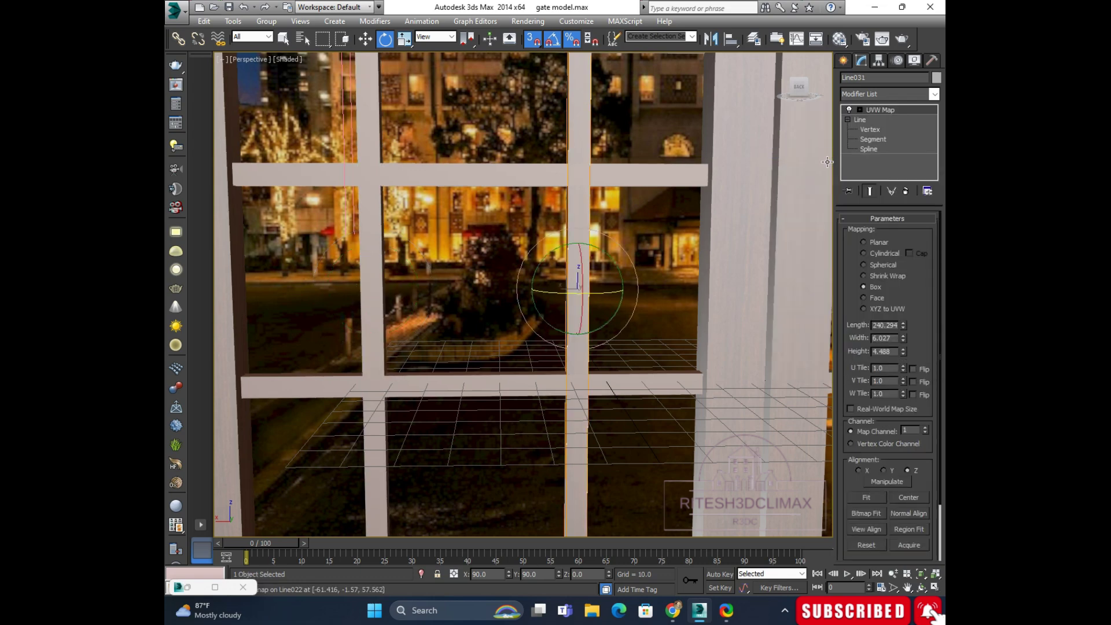
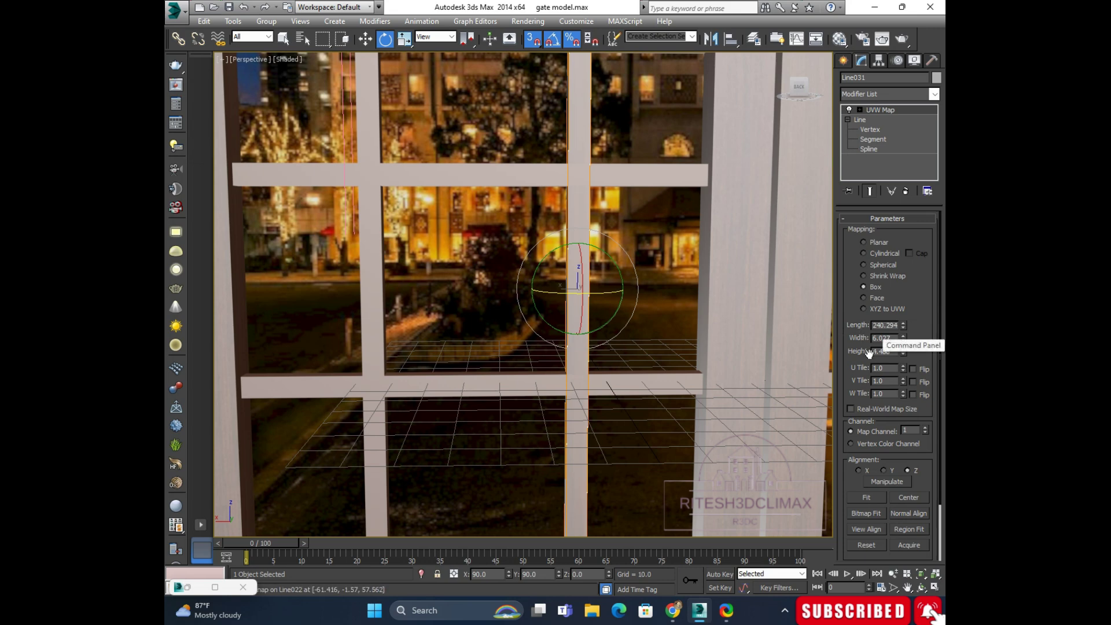
Step: Copy the neighbour's Box UVW Map onto left bar Line032 and fit it to the bar
right_click(874, 109)
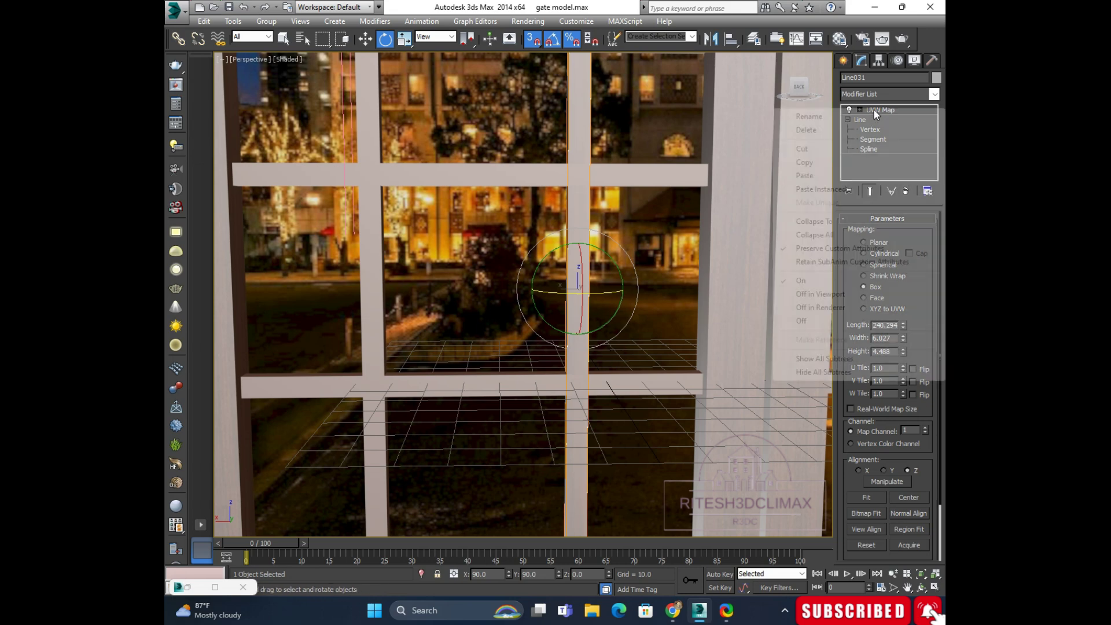
left_click(805, 162)
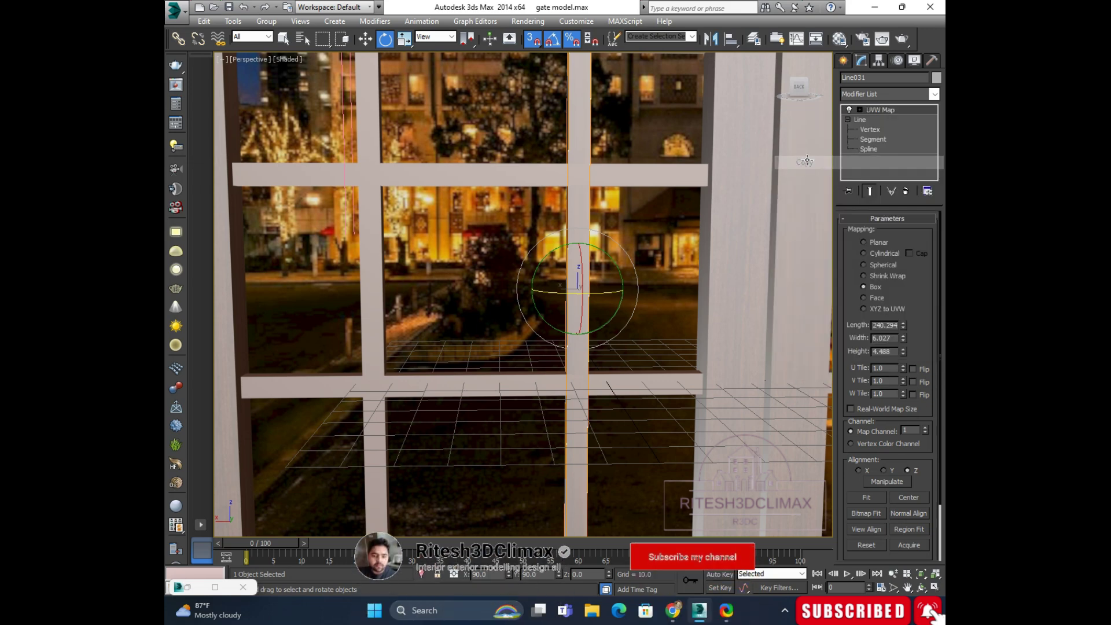
left_click(367, 115)
right_click(881, 108)
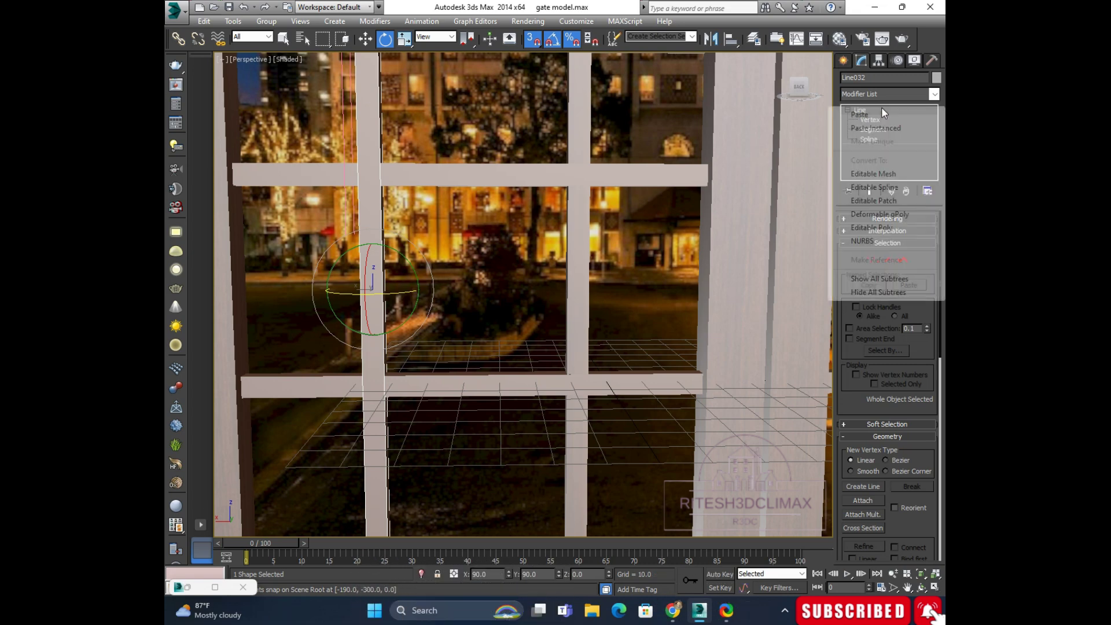
left_click(861, 119)
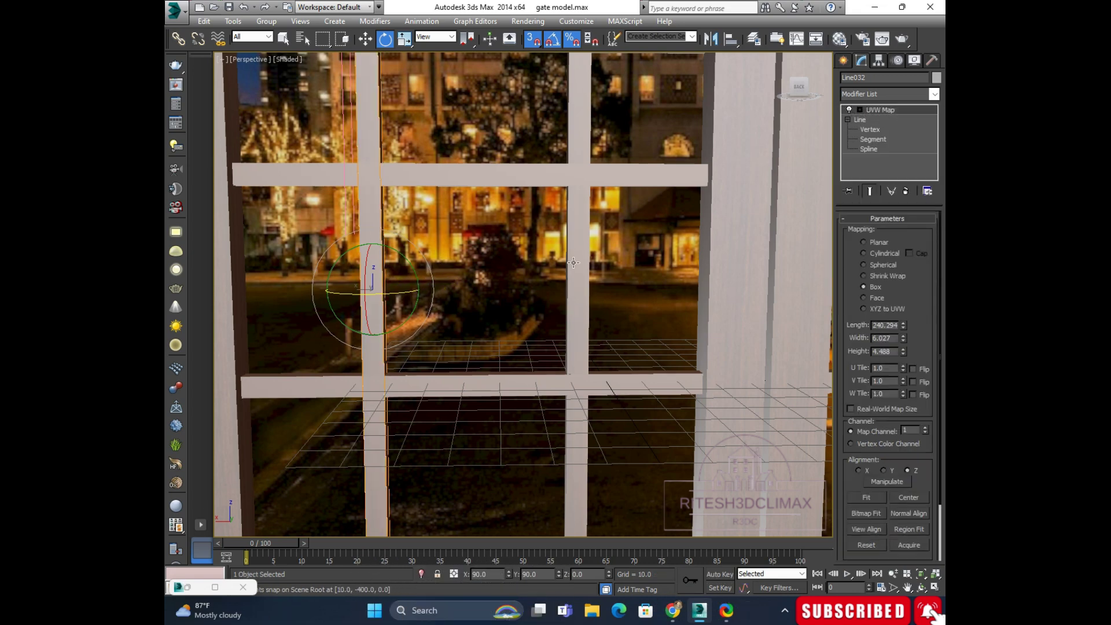
left_click(868, 498)
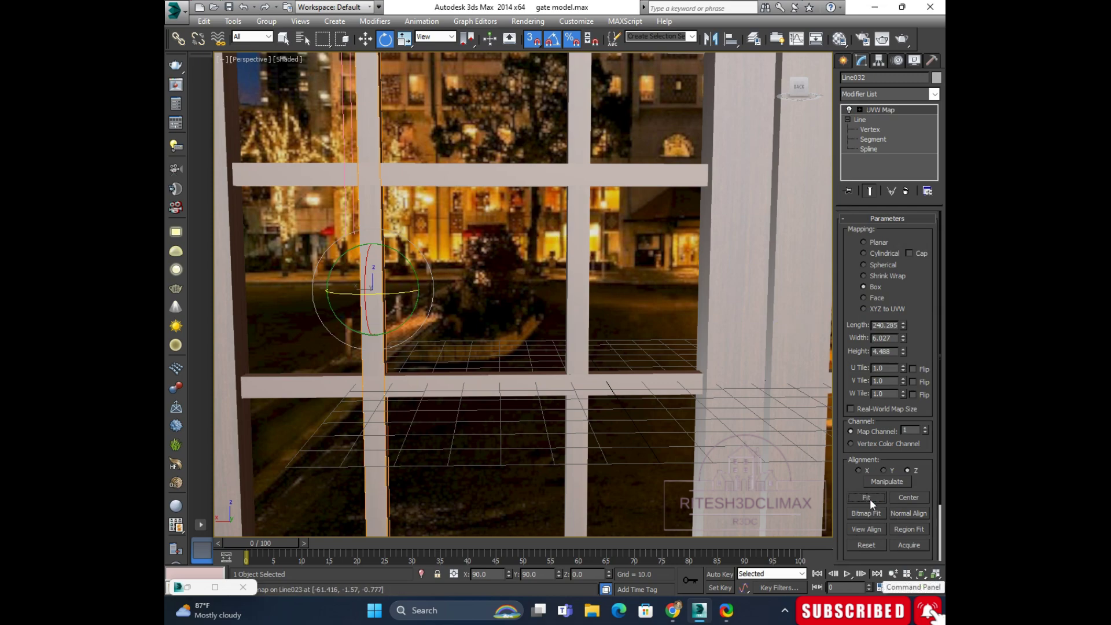
Step: Orbit, pan and zoom around the bar and post to inspect their wood texture
key("w")
scroll(544, 243, "up", 3)
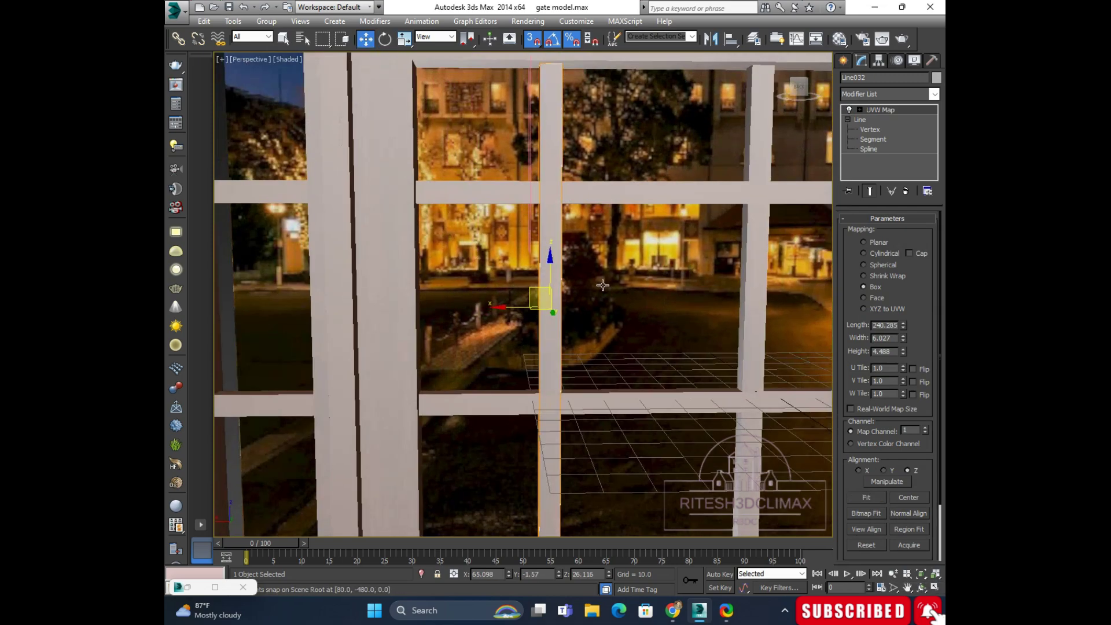
scroll(552, 235, "up", 3)
scroll(552, 234, "up", 3)
scroll(521, 231, "up", 3)
scroll(521, 241, "down", 2)
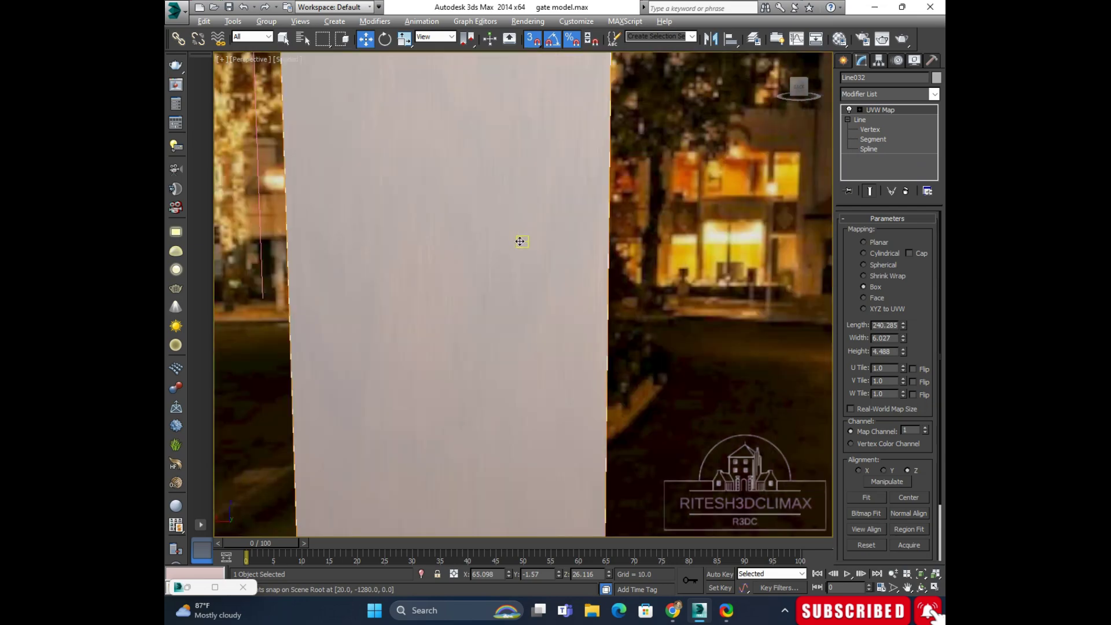
mouse_move(521, 241)
middle_mouse_down("alt")
mouse_move(547, 266)
mouse_move(592, 272)
mouse_move(518, 270)
mouse_move(529, 303)
mouse_move(474, 234)
mouse_move(469, 243)
mouse_move(515, 241)
mouse_move(459, 216)
middle_mouse_up("alt")
scroll(474, 234, "down", 5)
scroll(459, 215, "up", 3)
scroll(459, 215, "down", 3)
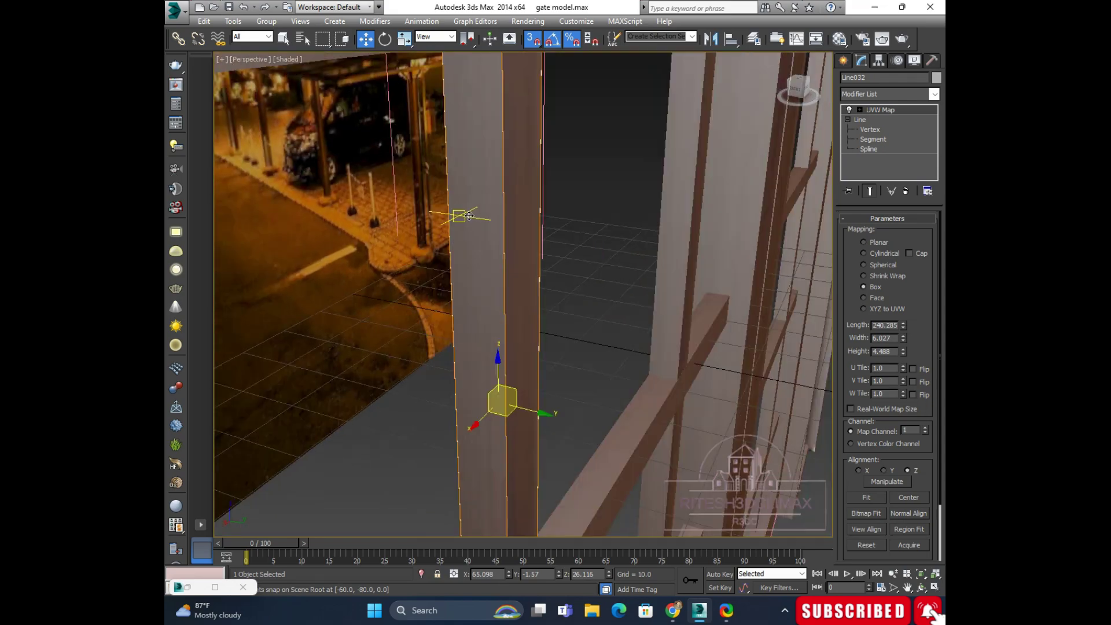
mouse_move(522, 236)
middle_mouse_down("alt")
mouse_move(550, 254)
mouse_move(578, 330)
mouse_move(529, 268)
mouse_move(766, 228)
middle_mouse_up("alt")
scroll(557, 291, "down", 5)
scroll(554, 266, "up", 2)
scroll(749, 216, "up", 3)
scroll(667, 218, "up", 2)
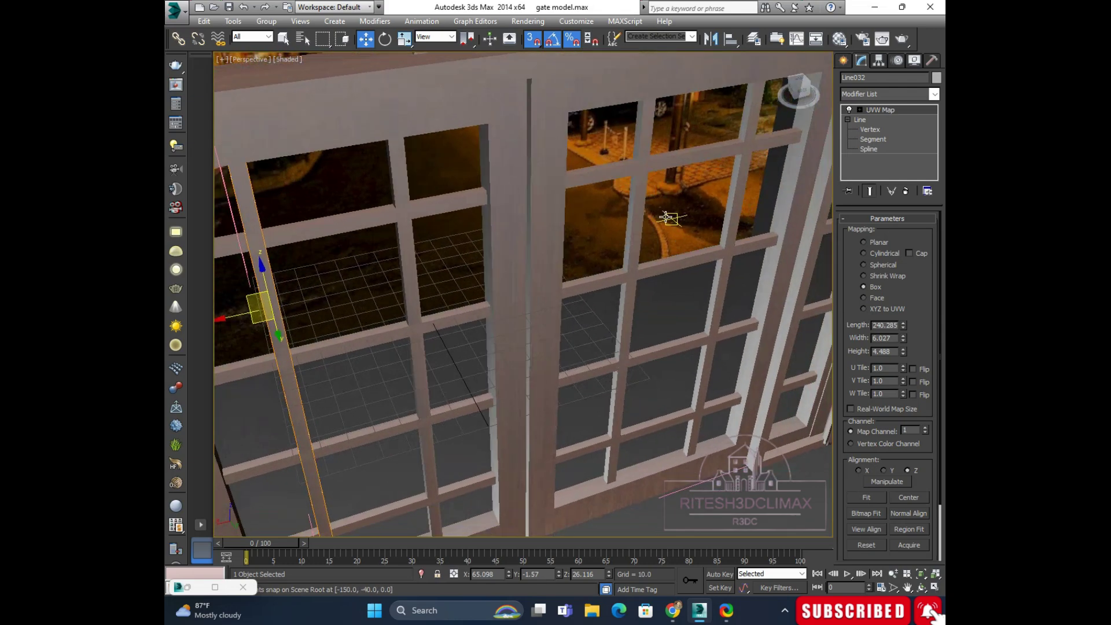
Step: Paste the Box UVW Map onto vertical mullion Line030 and fit it to the mullion
left_click(641, 195)
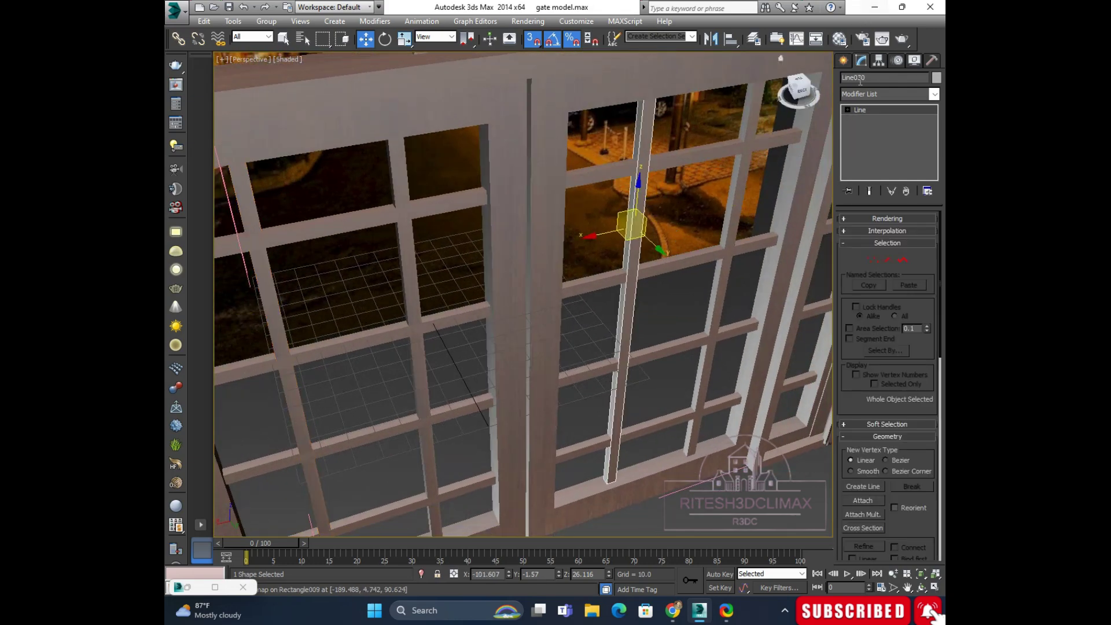
right_click(875, 112)
left_click(870, 116)
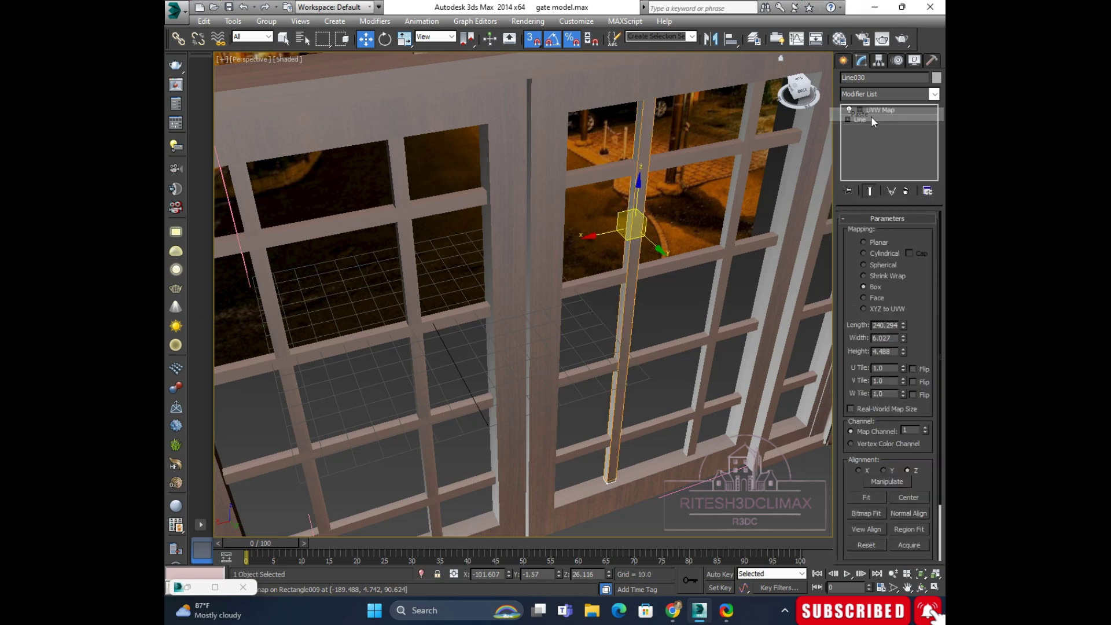
left_click(866, 497)
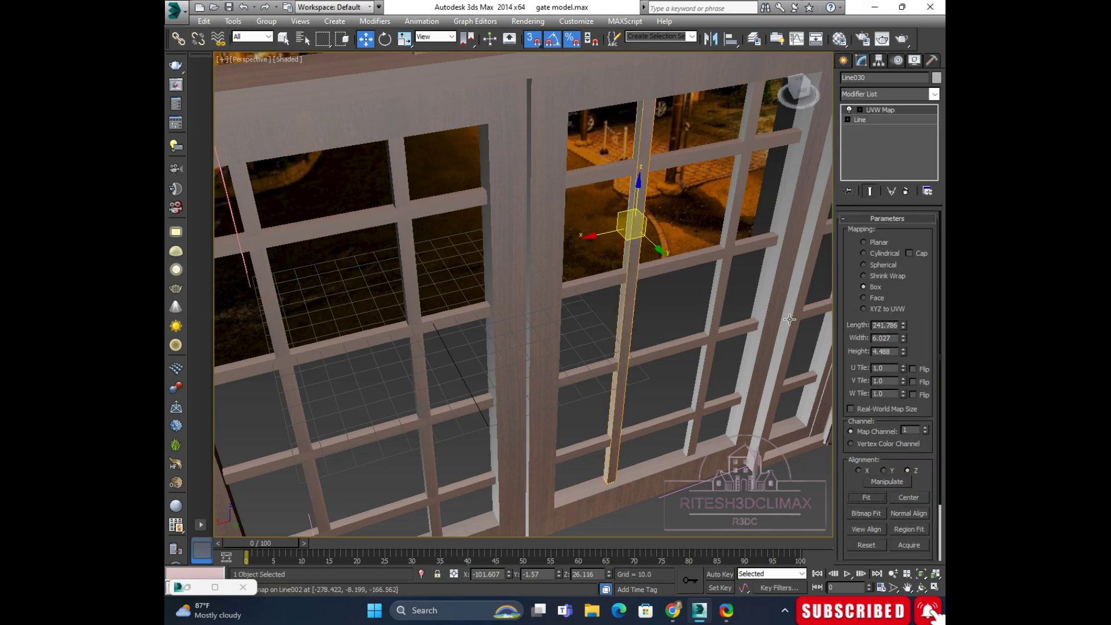
mouse_move(636, 243)
middle_mouse_down("alt")
mouse_move(658, 185)
mouse_move(737, 231)
mouse_move(710, 180)
middle_mouse_up("alt")
scroll(657, 179, "up", 3)
scroll(658, 175, "up", 3)
scroll(657, 176, "up", 2)
scroll(679, 200, "down", 5)
scroll(608, 231, "down", 5)
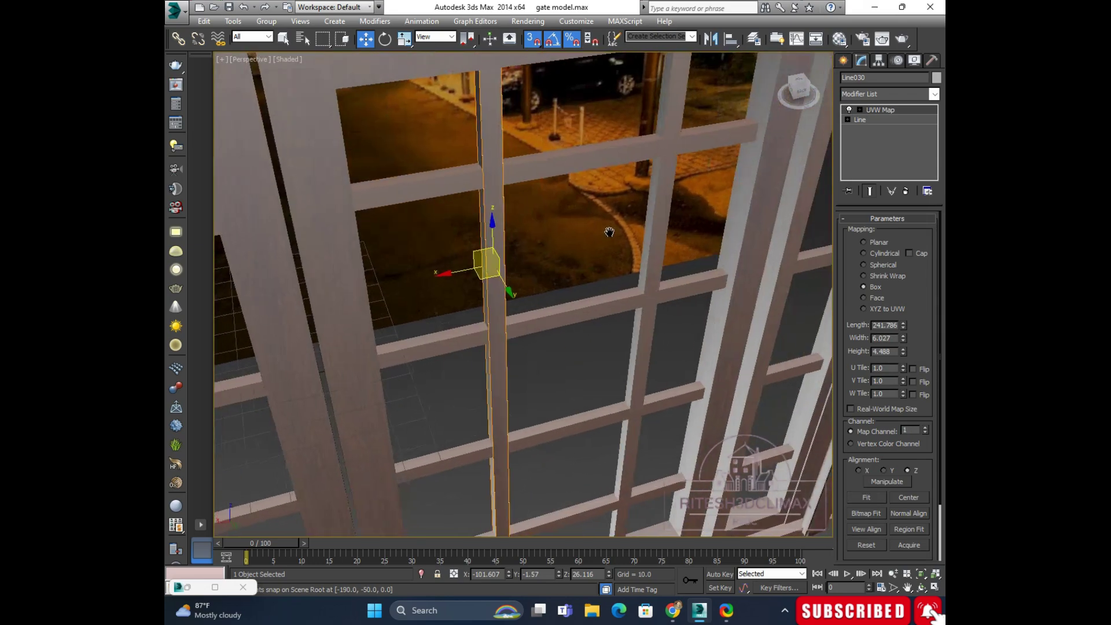
middle_click_drag(608, 231, 626, 228, "alt")
Step: Paste and fit the Box UVW Map on mullion Line029, sized 241.786 × 6.027 × 4.488
left_click(663, 113)
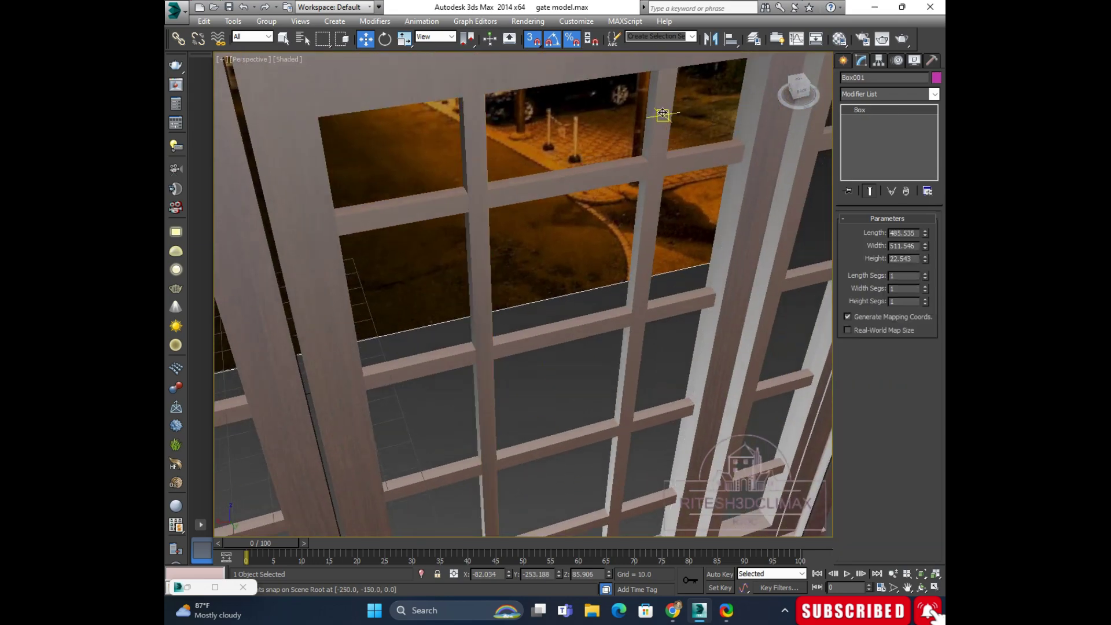
left_click(663, 115)
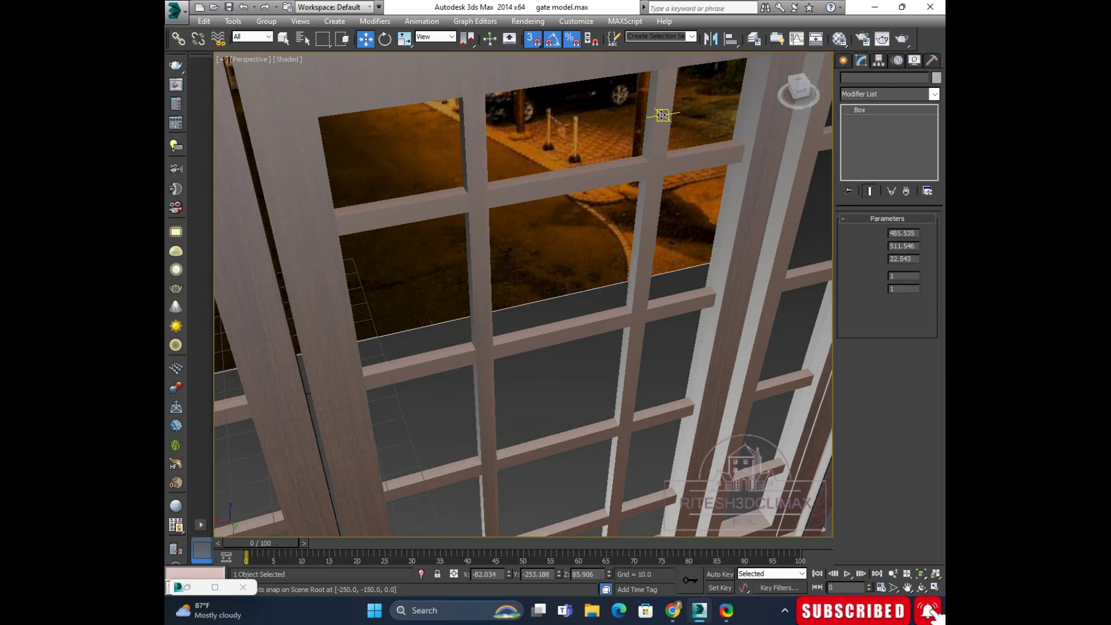
left_click(662, 115)
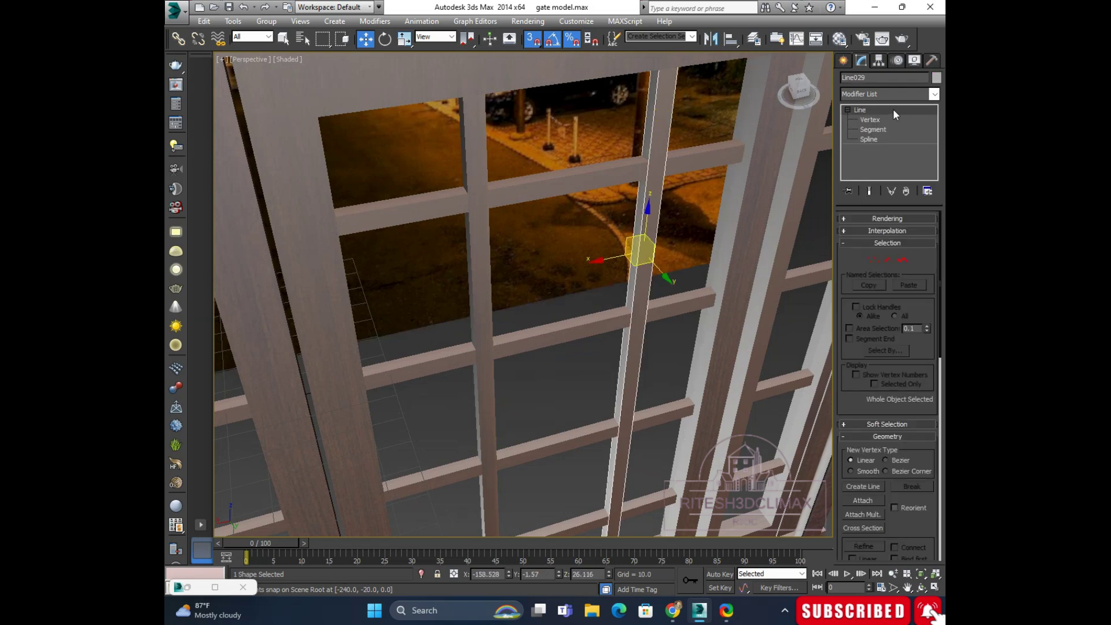
right_click(894, 108)
left_click(869, 114)
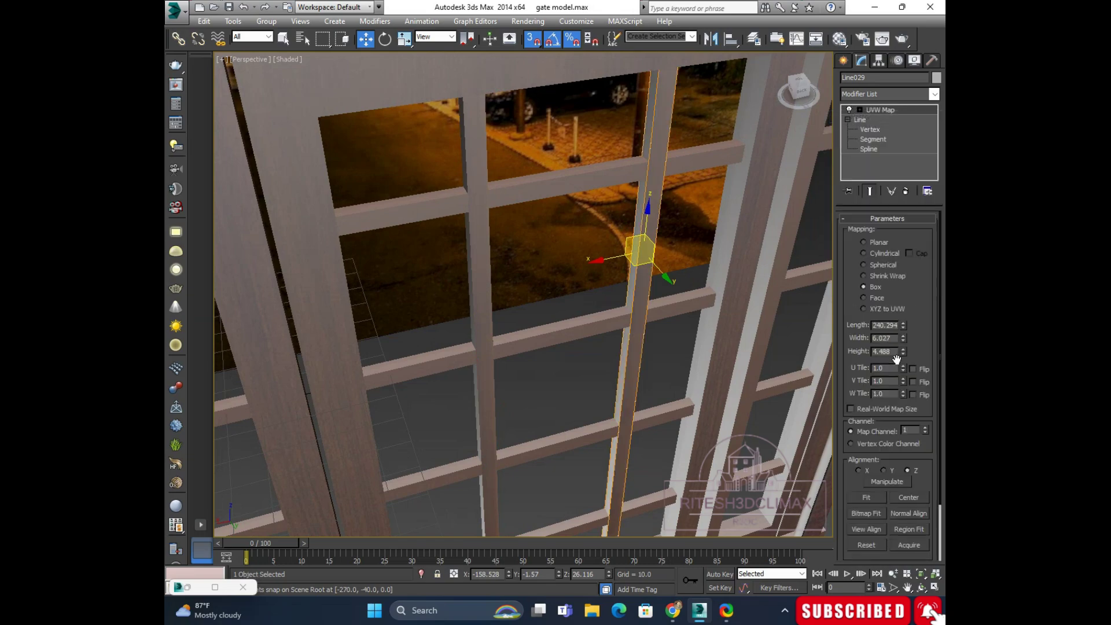
left_click(868, 499)
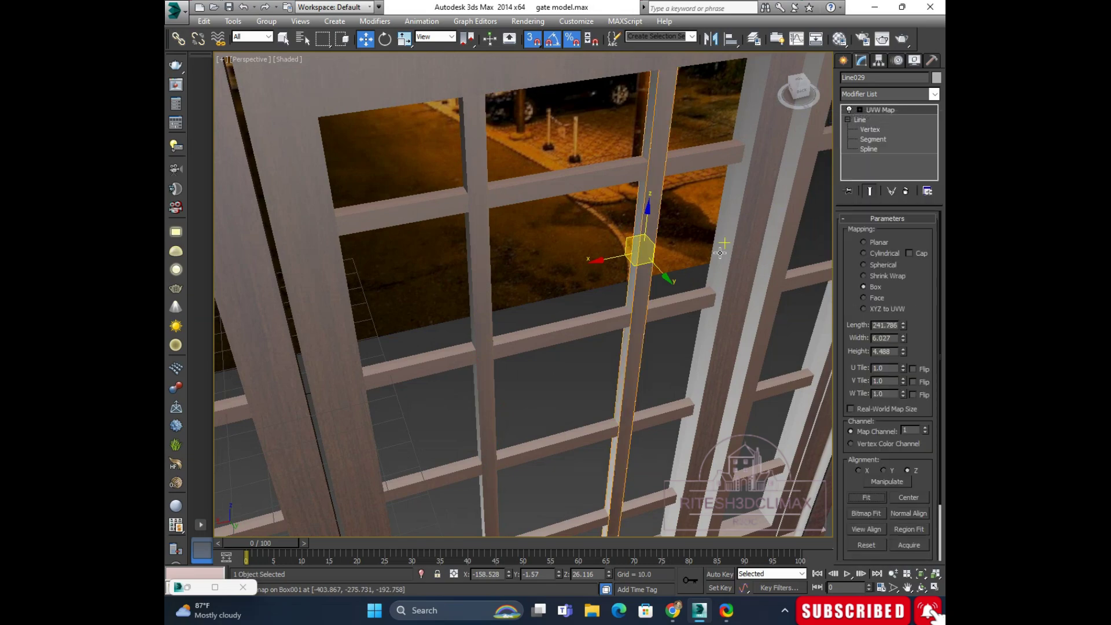
middle_click_drag(690, 211, 651, 194, "alt")
scroll(651, 194, "up", 2)
scroll(628, 178, "up", 2)
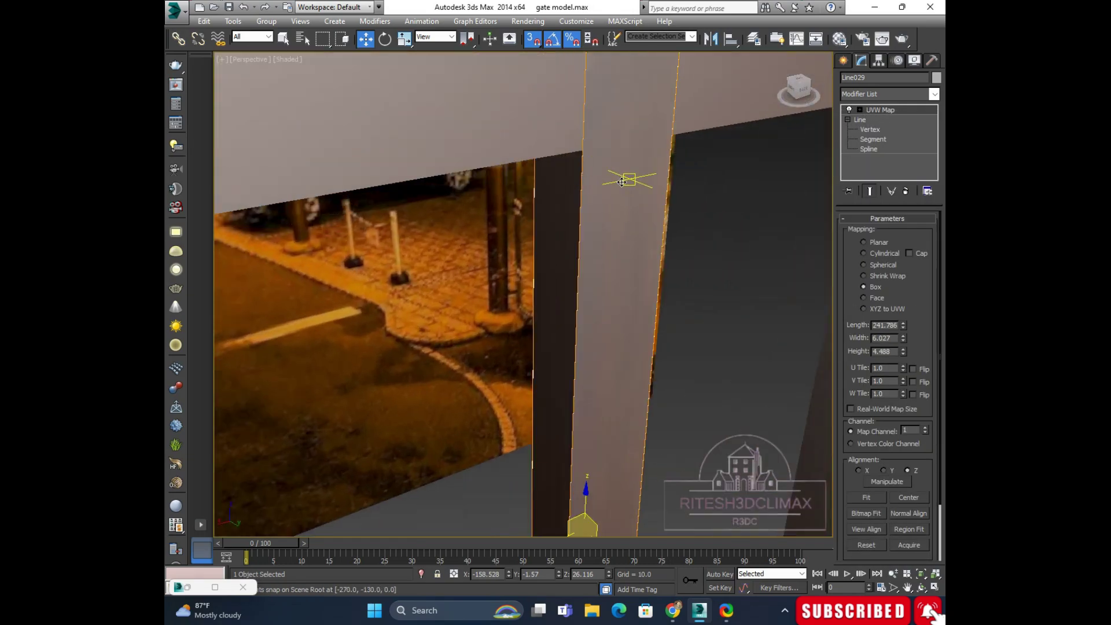
scroll(628, 179, "up", 2)
scroll(622, 185, "up", 2)
scroll(621, 185, "down", 4)
Step: Orbit and zoom around the window grid to check the mullions' wood grain
middle_click_drag(643, 246, 620, 149, "alt")
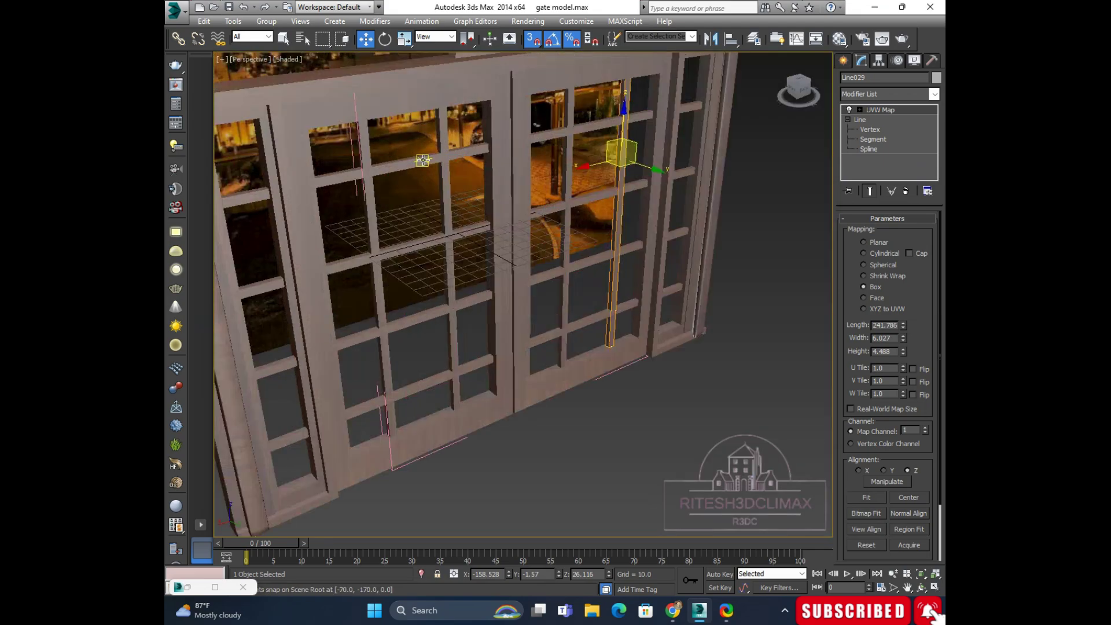
scroll(620, 149, "up", 2)
scroll(345, 149, "up", 3)
middle_click_drag(316, 159, 359, 116)
scroll(367, 104, "up", 3)
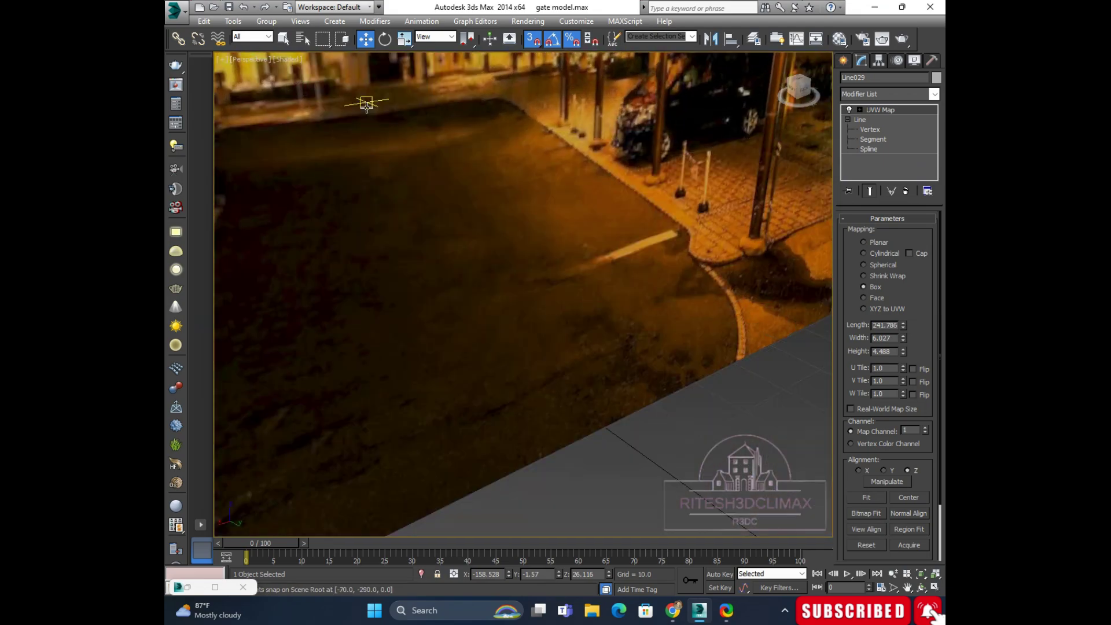
scroll(367, 104, "down", 2)
scroll(382, 116, "up", 2)
scroll(391, 126, "up", 2)
scroll(398, 116, "down", 3)
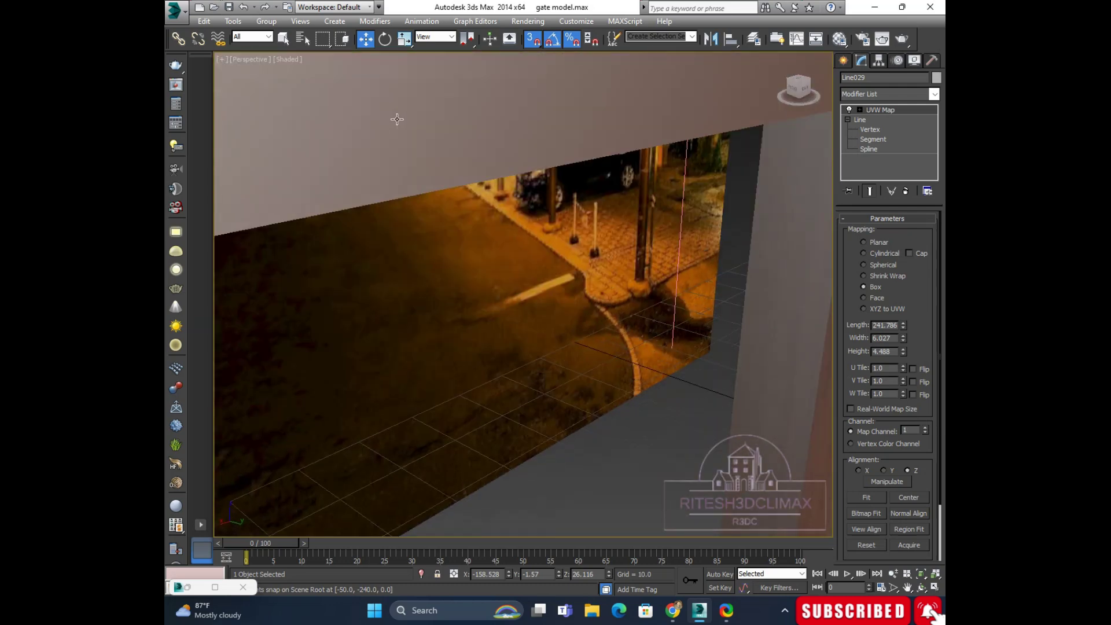
scroll(404, 141, "down", 2)
scroll(402, 132, "down", 3)
middle_click_drag(402, 133, 443, 135, "alt")
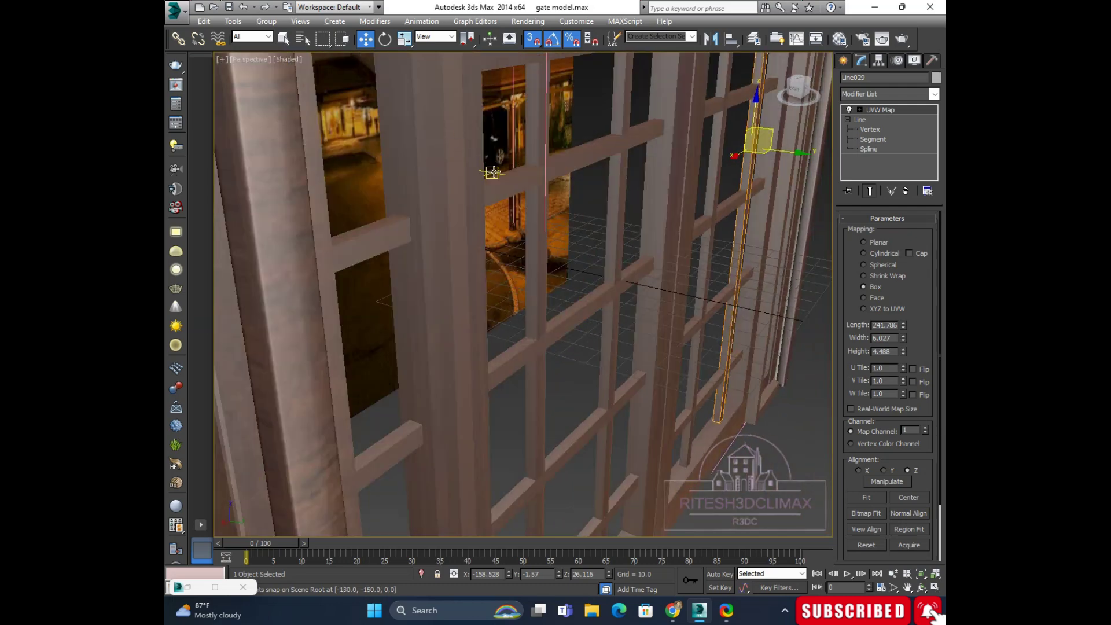
Step: Paste a fitted Box UVW Map onto horizontal beam Line018 (129.083 × 6.027 × 4.488)
left_click(501, 188)
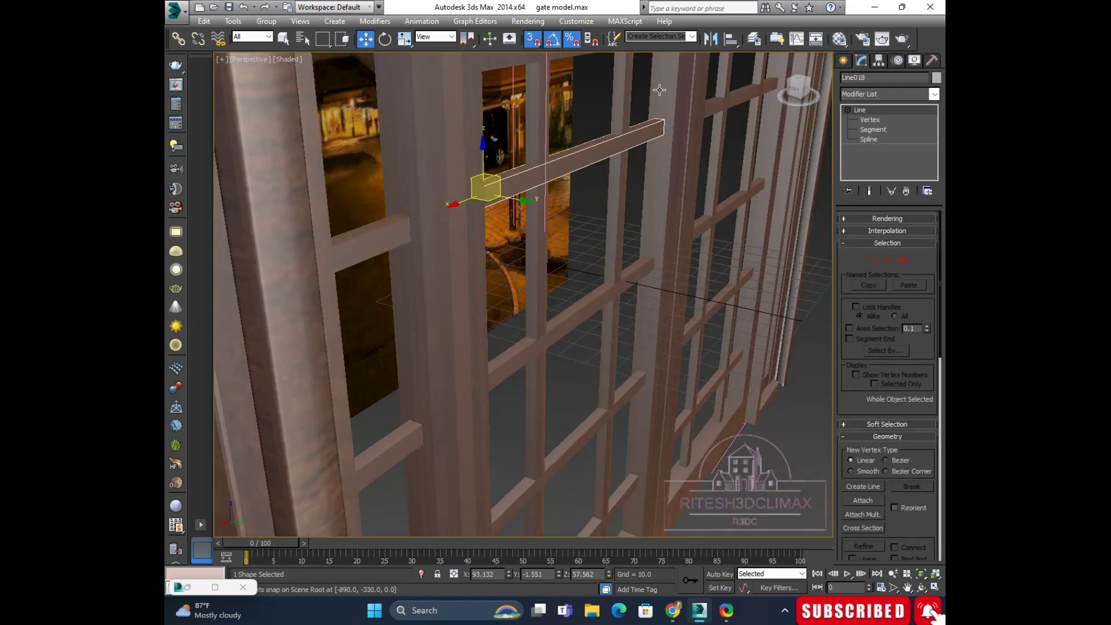
right_click(885, 109)
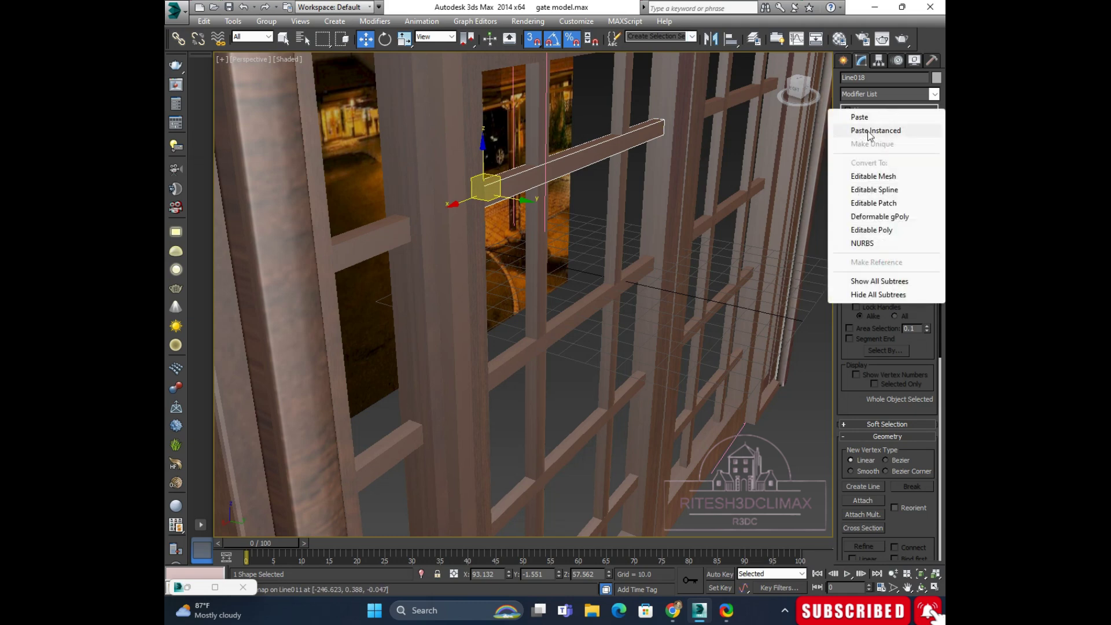
left_click(864, 118)
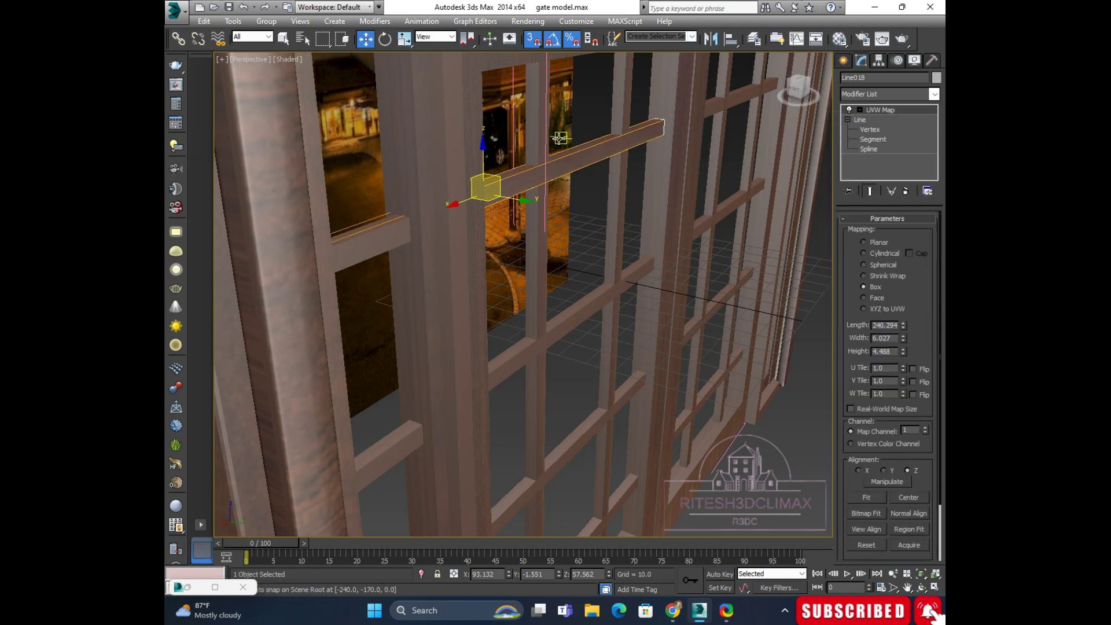
left_click(865, 497)
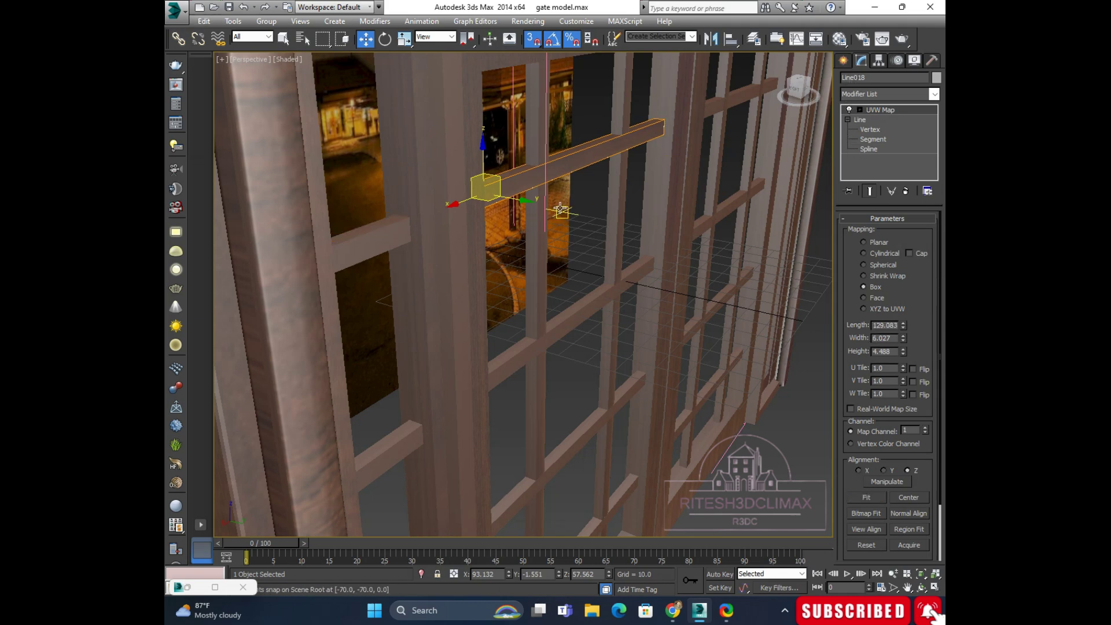
middle_click_drag(566, 209, 554, 209, "alt")
scroll(551, 187, "up", 10)
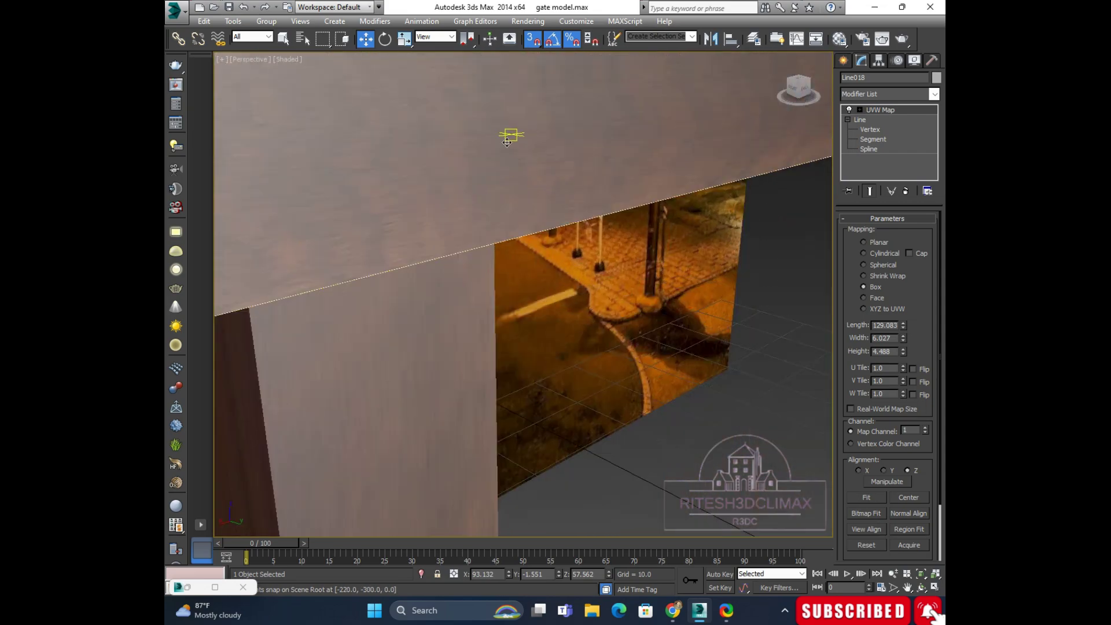
middle_click_drag(507, 140, 510, 168, "alt")
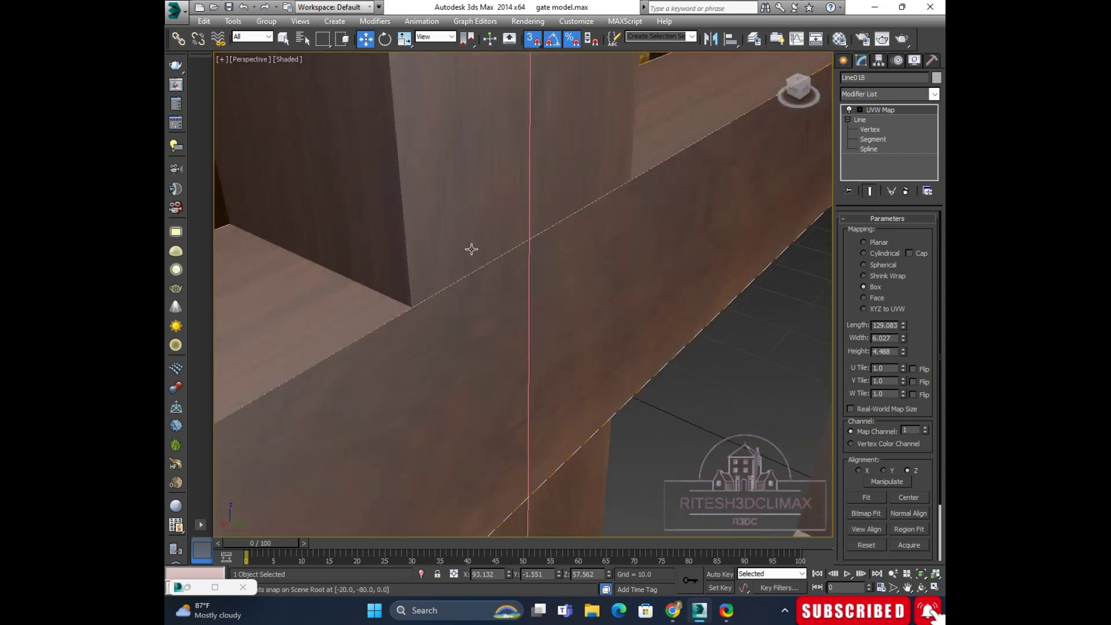
scroll(472, 249, "down", 3)
scroll(496, 229, "up", 3)
scroll(496, 238, "down", 6)
scroll(551, 231, "up", 2)
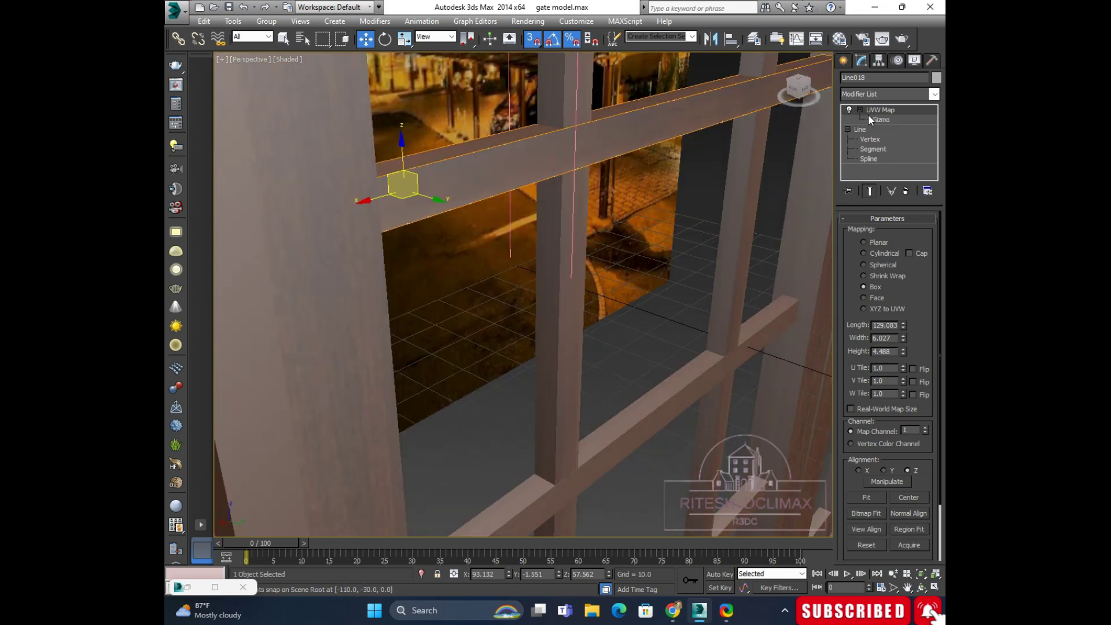
Step: Scale the beam's UVW Map gizmo down on Z to rescale its wood grain
left_click(878, 119)
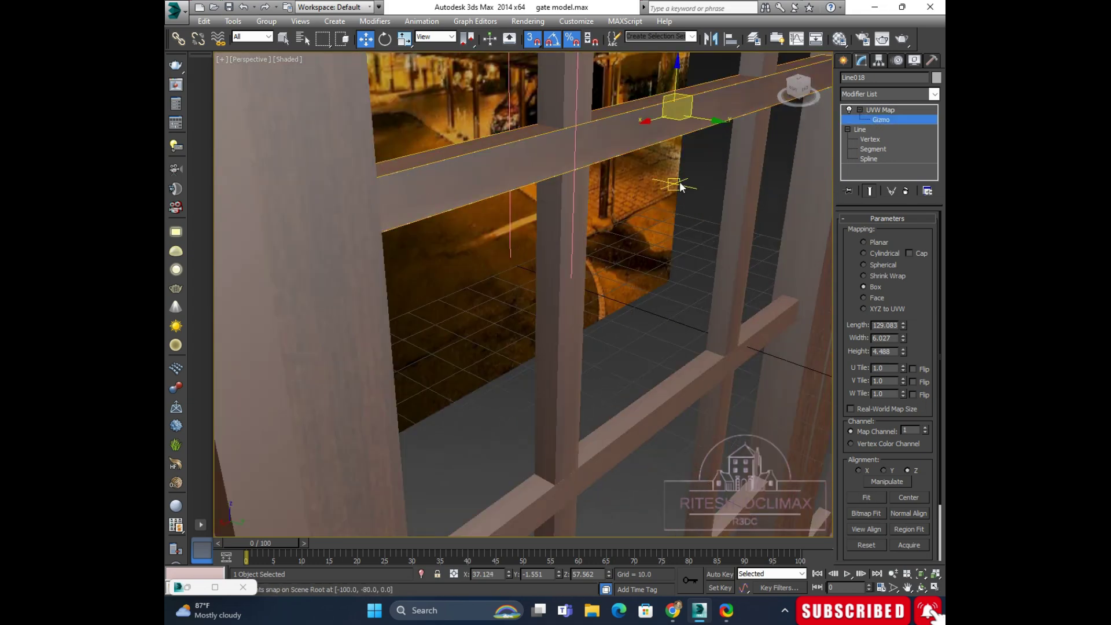
scroll(670, 141, "down", 2)
scroll(649, 128, "up", 5)
scroll(634, 119, "down", 3)
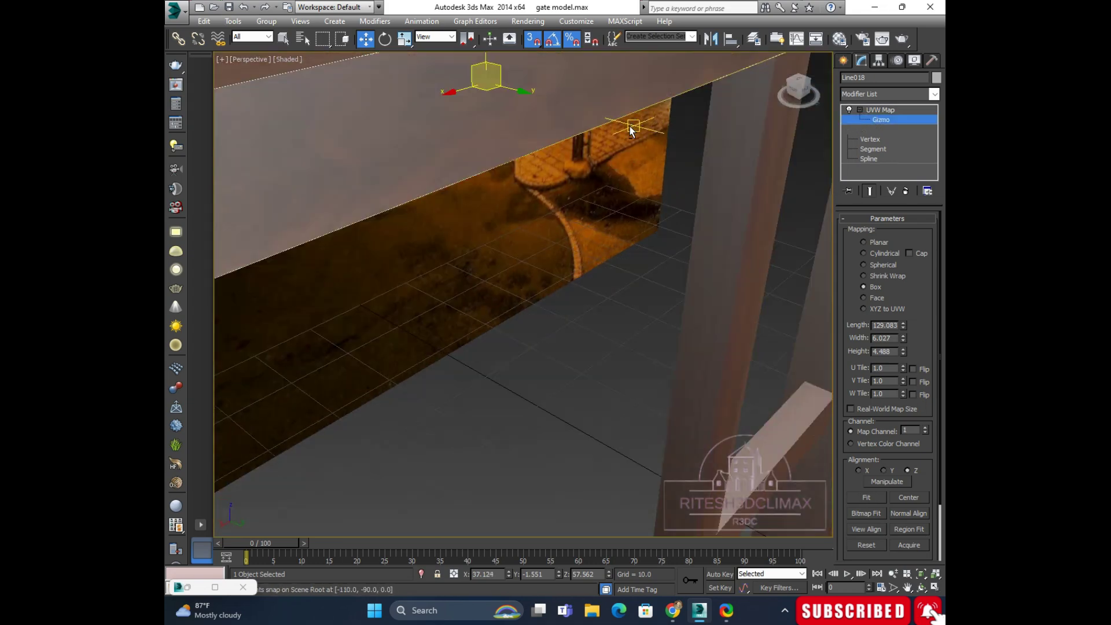
scroll(625, 107, "up", 3)
mouse_move(621, 101)
middle_mouse_down("alt")
mouse_move(660, 191)
mouse_move(679, 164)
middle_mouse_up("alt")
scroll(679, 175, "up", 2)
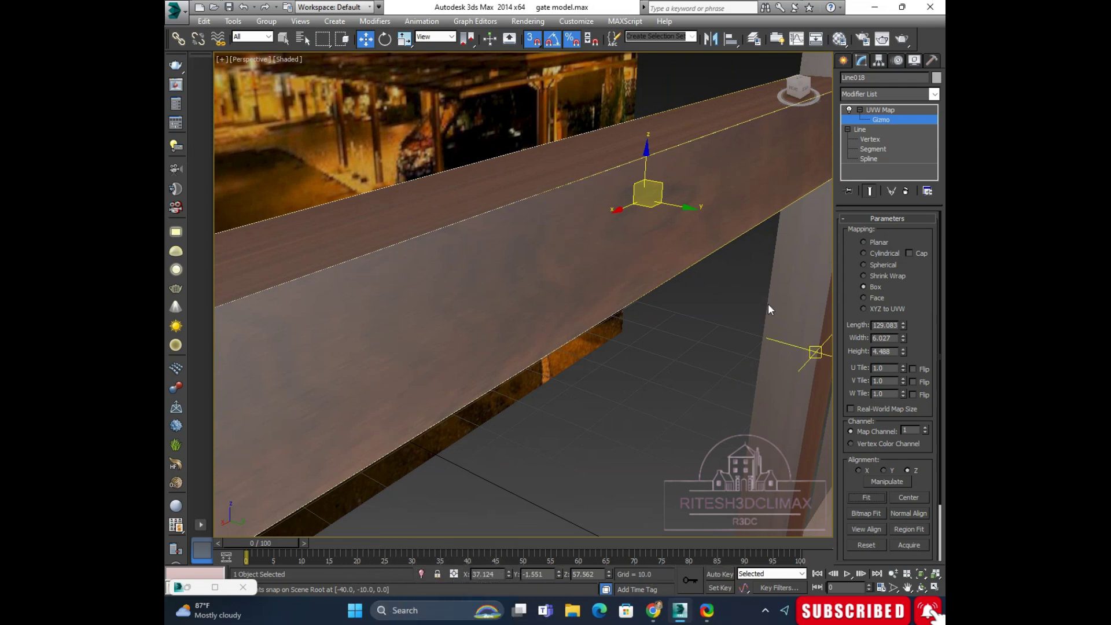
mouse_move(769, 303)
middle_mouse_down("alt")
mouse_move(665, 294)
mouse_move(658, 241)
mouse_move(659, 260)
middle_mouse_up("alt")
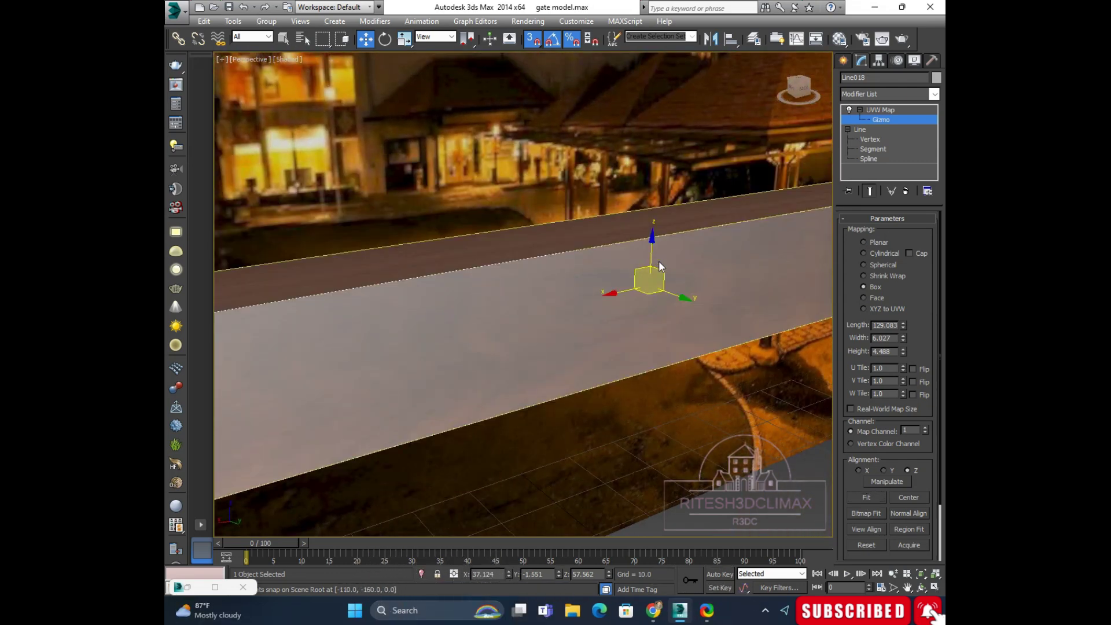
key("r")
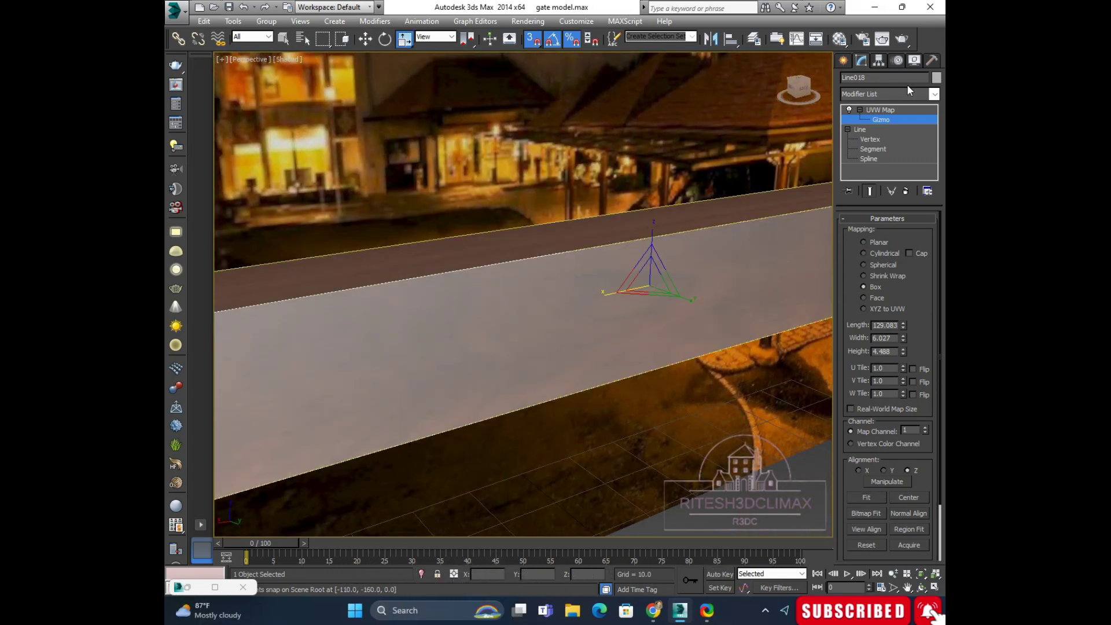
left_click_drag(651, 230, 665, 234)
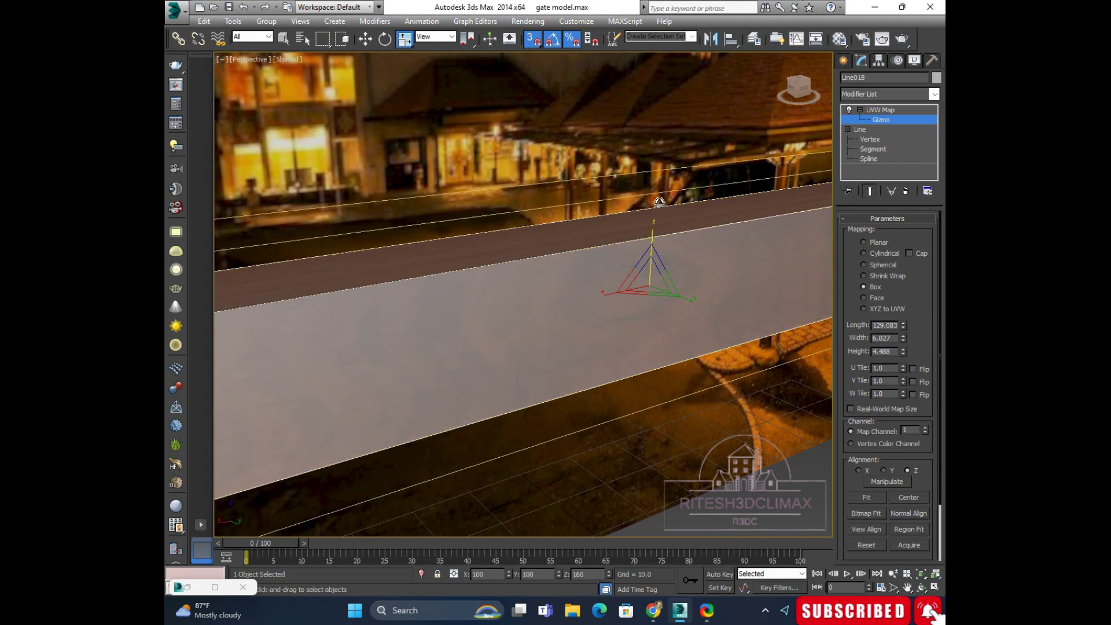
mouse_move(699, 259)
middle_mouse_down("alt")
mouse_move(735, 283)
mouse_move(707, 229)
mouse_move(734, 229)
mouse_move(744, 244)
middle_mouse_up("alt")
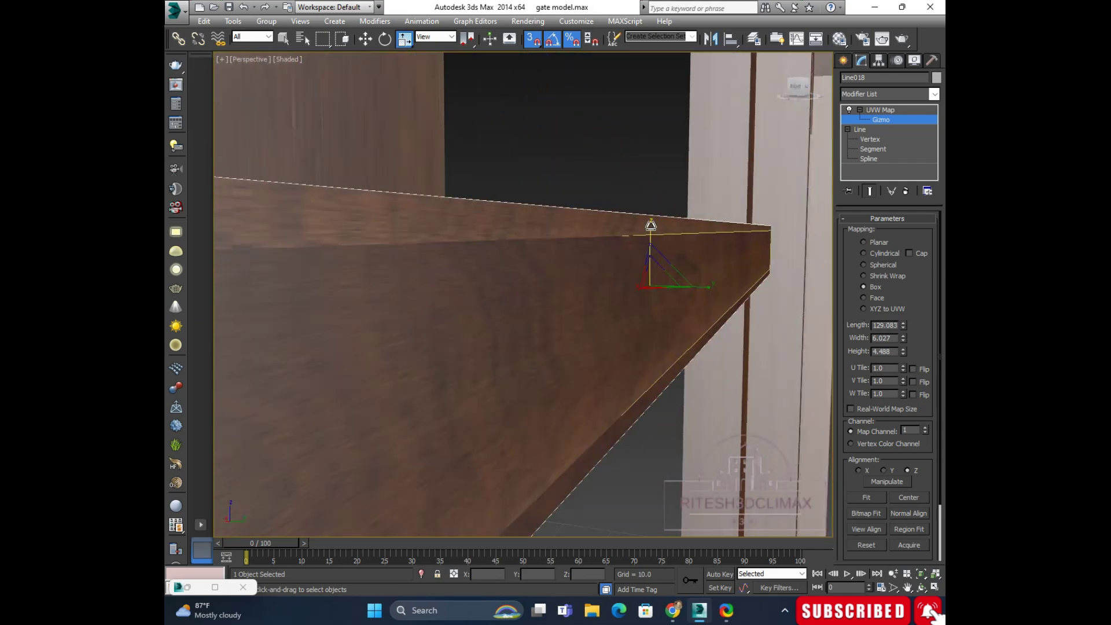
mouse_move(651, 224)
left_mouse_down()
mouse_move(654, 245)
mouse_move(670, 212)
mouse_move(668, 229)
left_mouse_up()
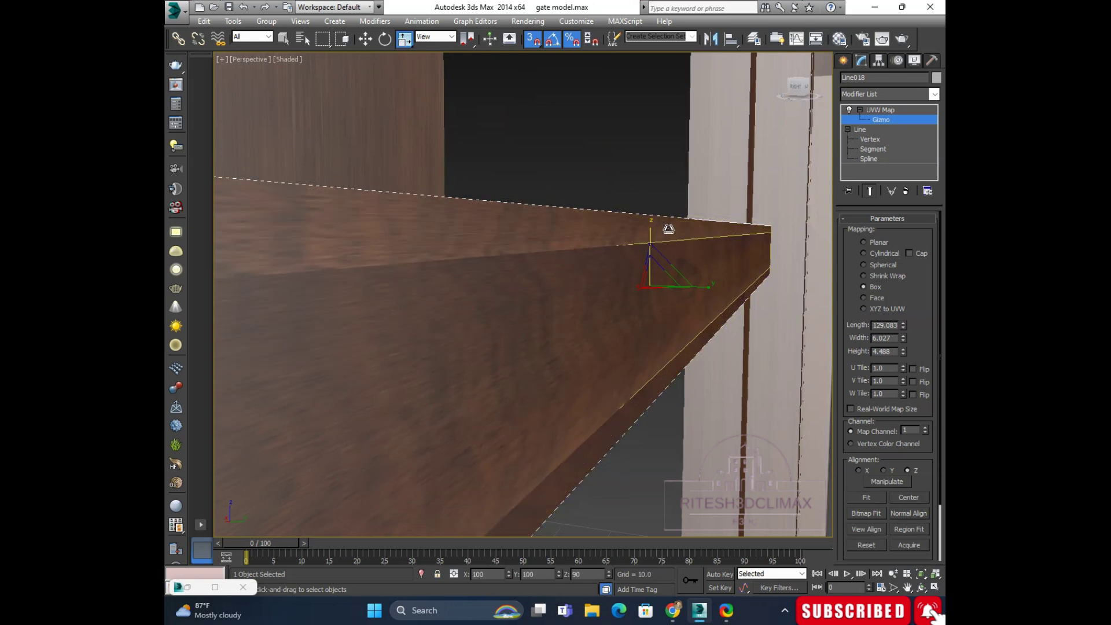
scroll(670, 231, "down", 2)
scroll(665, 250, "down", 2)
scroll(654, 248, "down", 1)
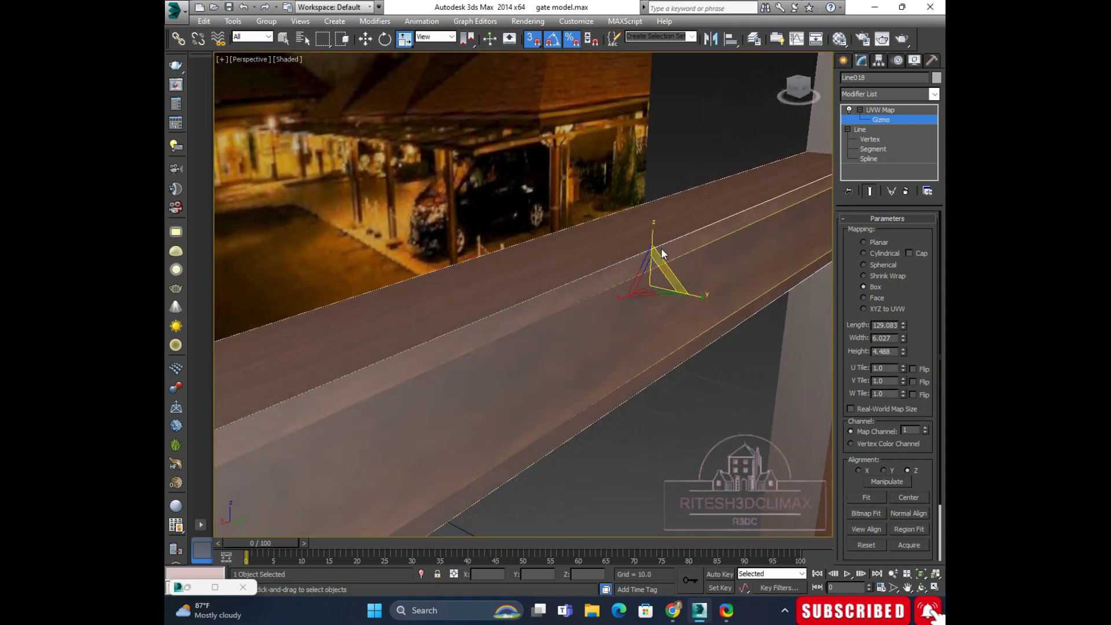
scroll(657, 251, "down", 3)
middle_click_drag(693, 259, 660, 237, "alt")
scroll(659, 237, "up", 2)
scroll(659, 237, "up", 2)
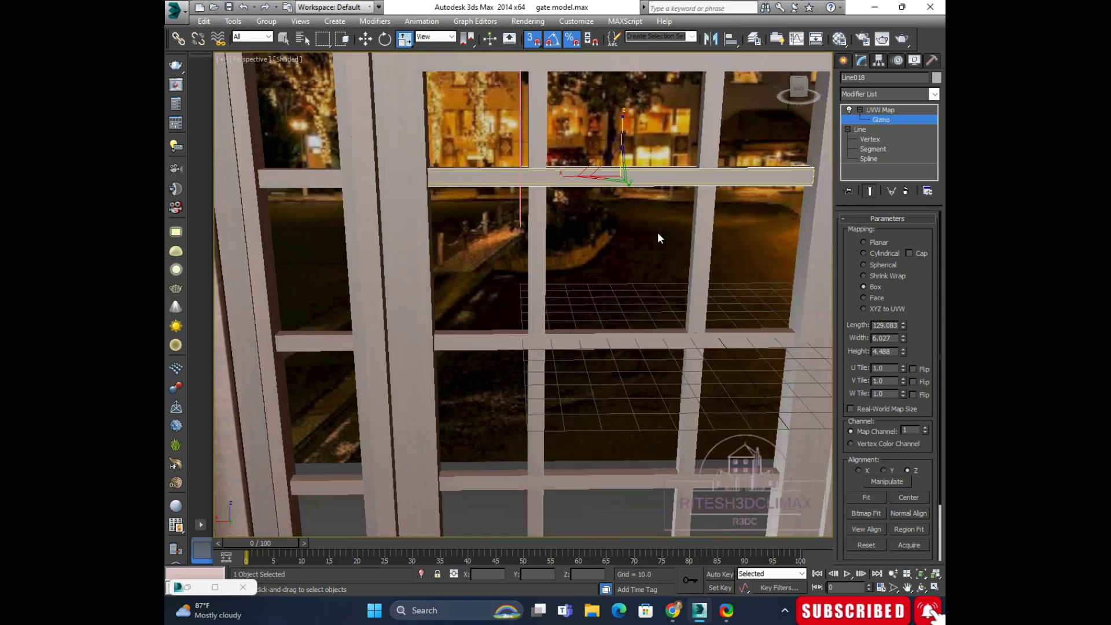
Step: Copy the beam's UVW Map and paste it, fitted, onto rail Line026
left_click(875, 110)
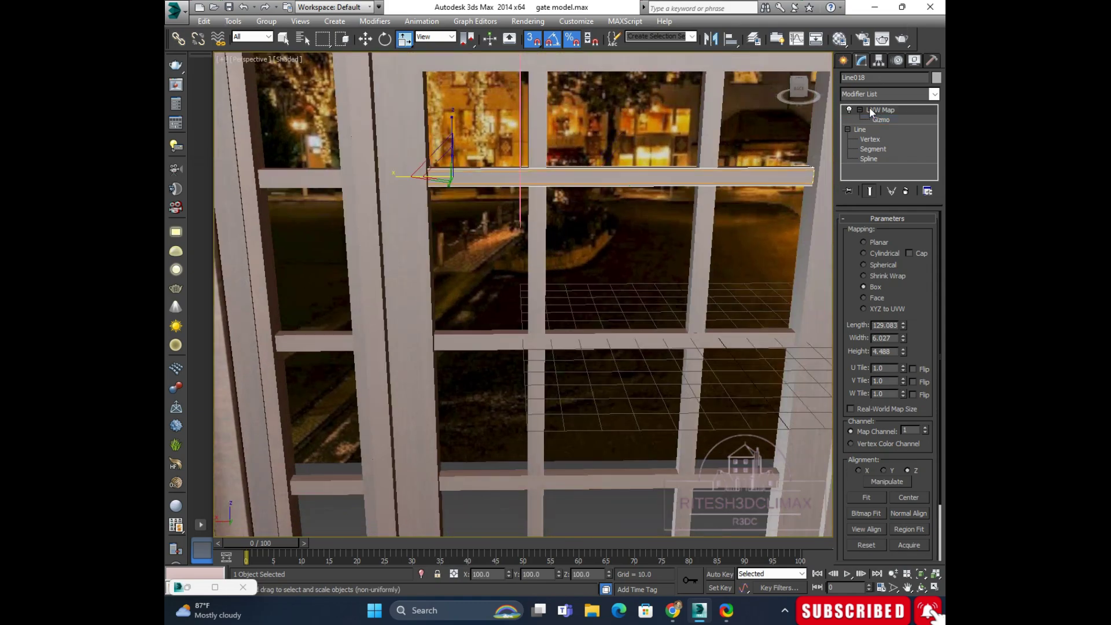
left_click(860, 109)
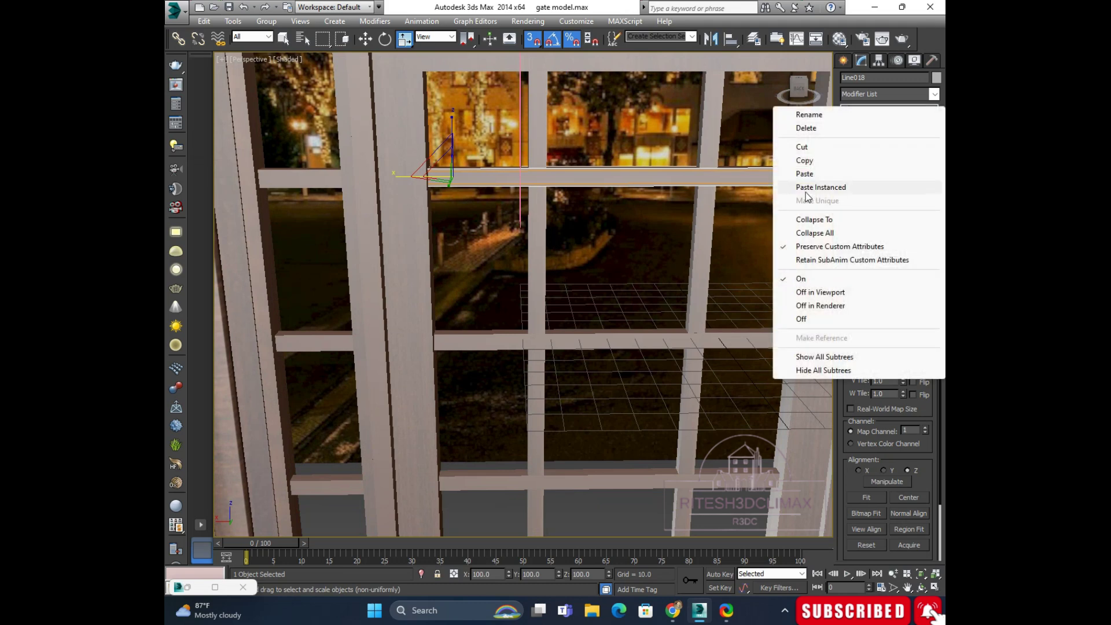
left_click(808, 161)
middle_click_drag(647, 252, 637, 281, "alt")
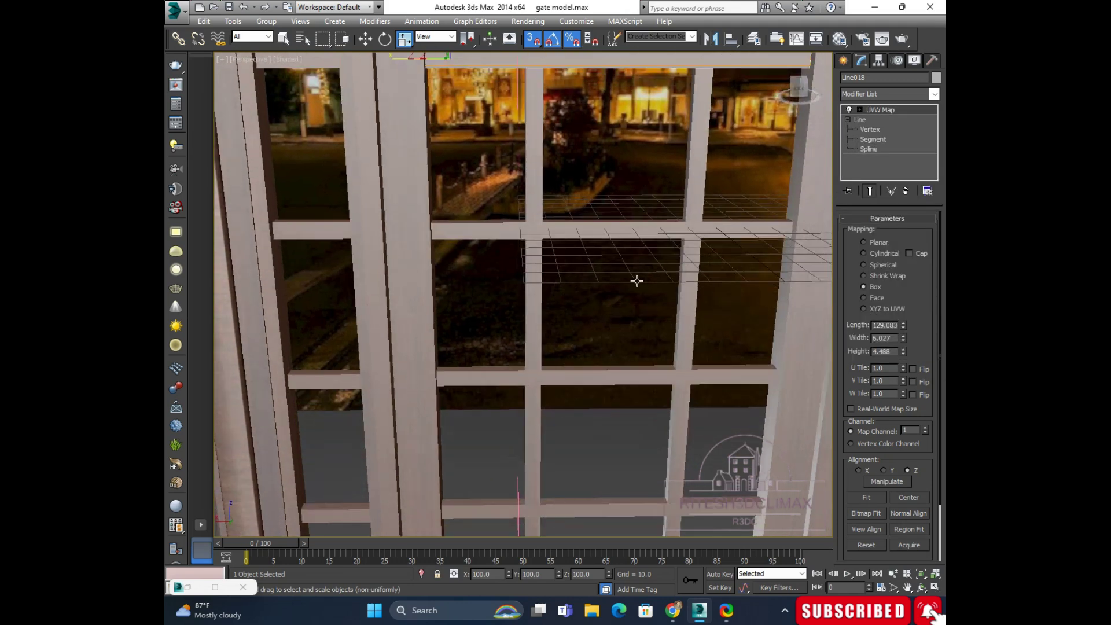
left_click(620, 233)
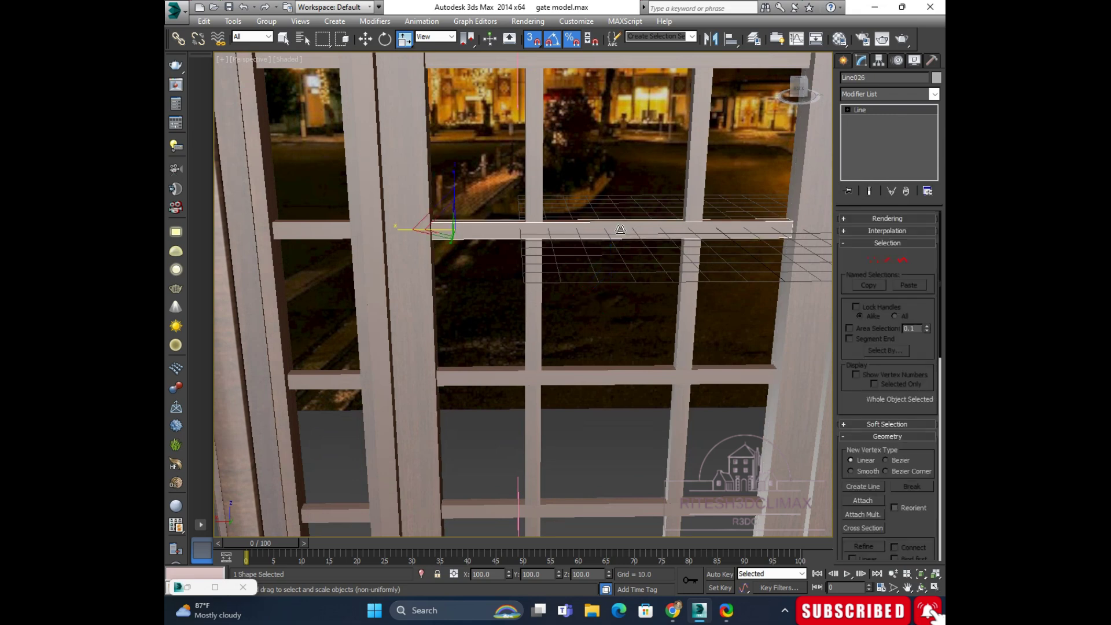
right_click(890, 115)
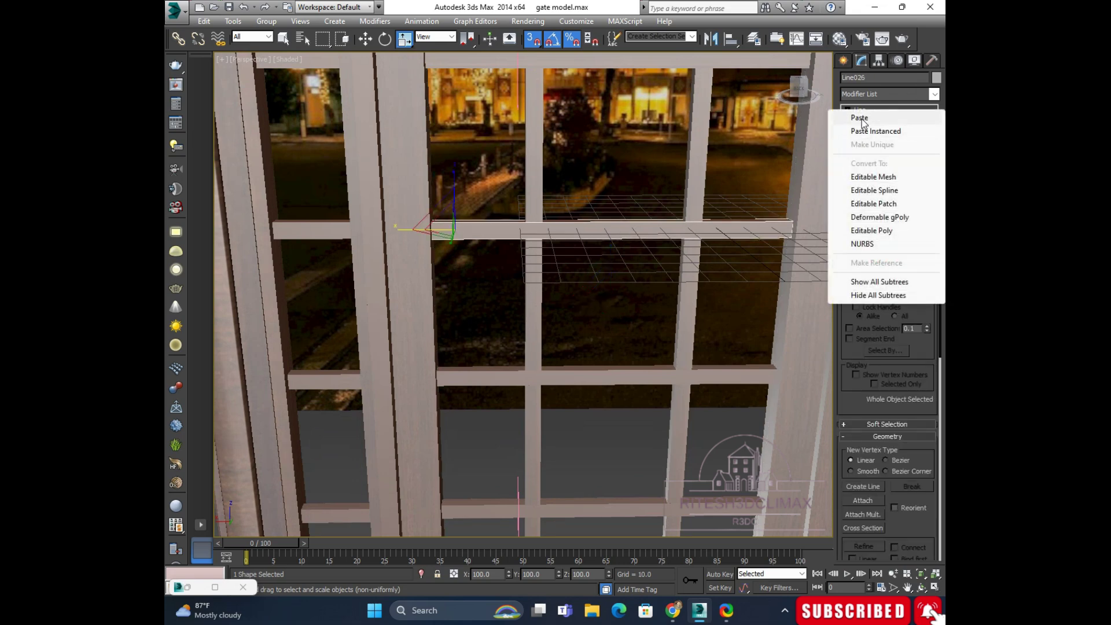
left_click(863, 119)
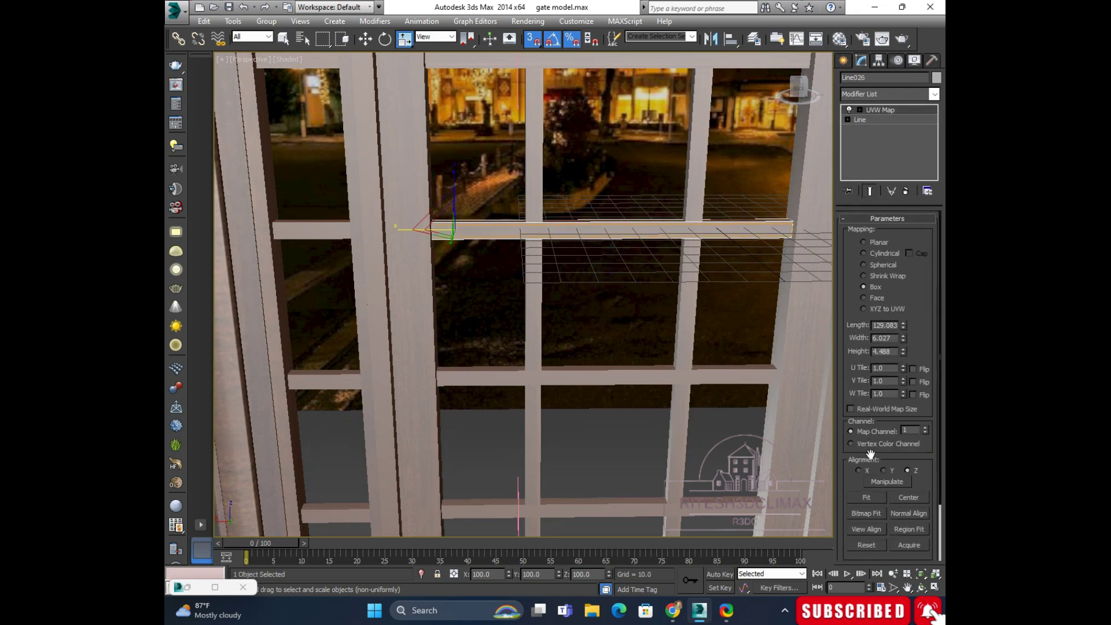
left_click(865, 498)
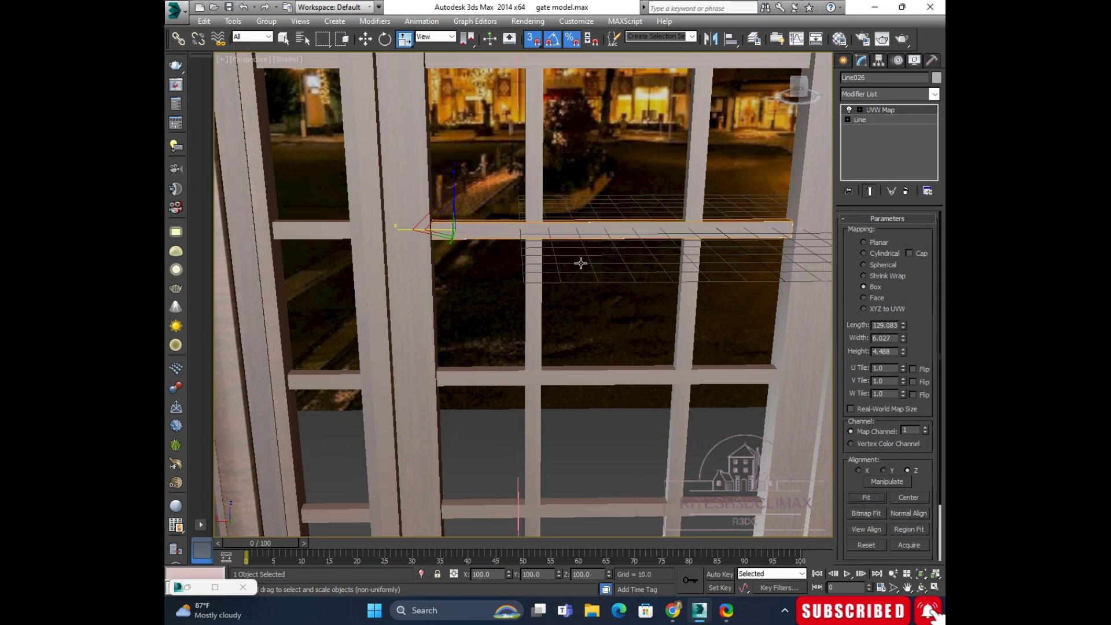
key("w")
Step: Fit the UVW Map gizmo on rail Line027 to the 129.083 × 6.027 × 4.488 size
mouse_move(590, 266)
middle_mouse_down("alt")
mouse_move(660, 265)
mouse_move(593, 223)
mouse_move(645, 224)
mouse_move(620, 251)
mouse_move(641, 206)
mouse_move(579, 197)
mouse_move(608, 228)
middle_mouse_up("alt")
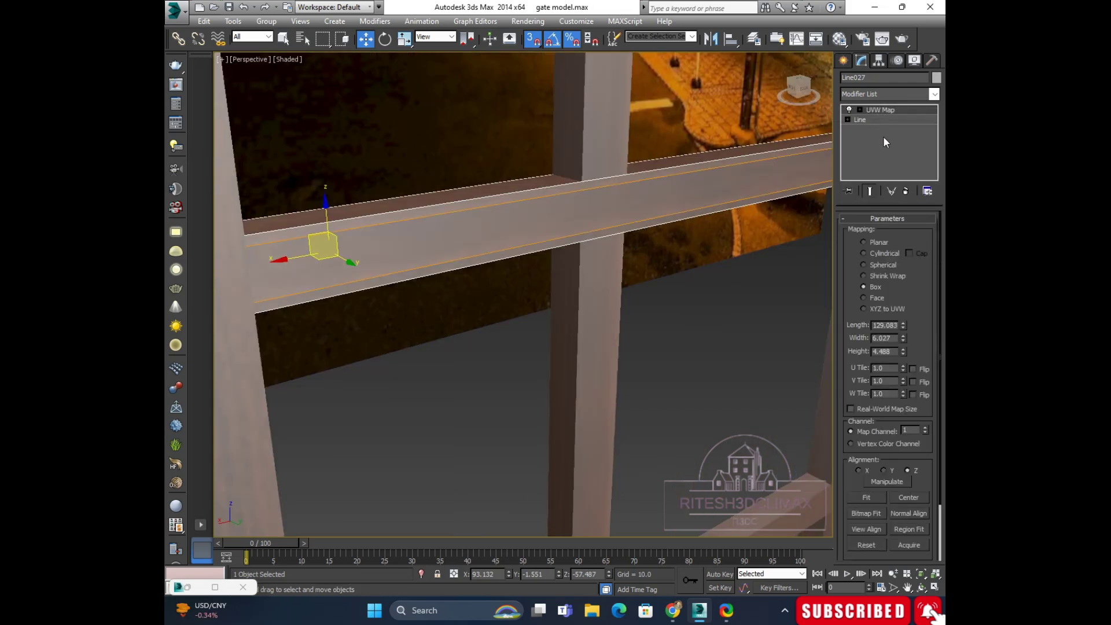
left_click(860, 110)
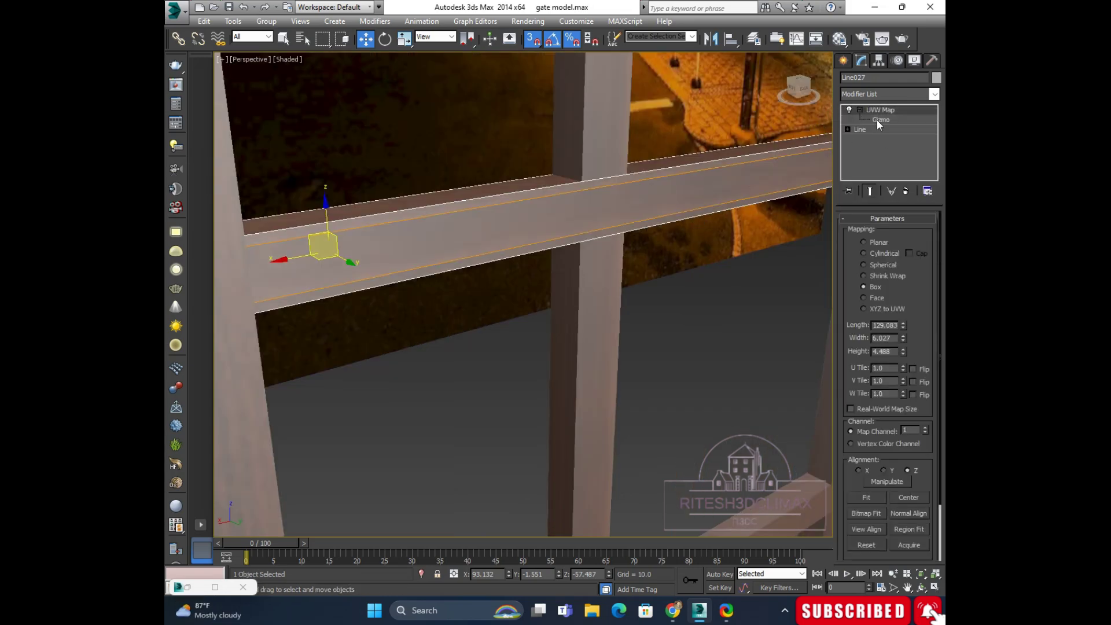
left_click(877, 120)
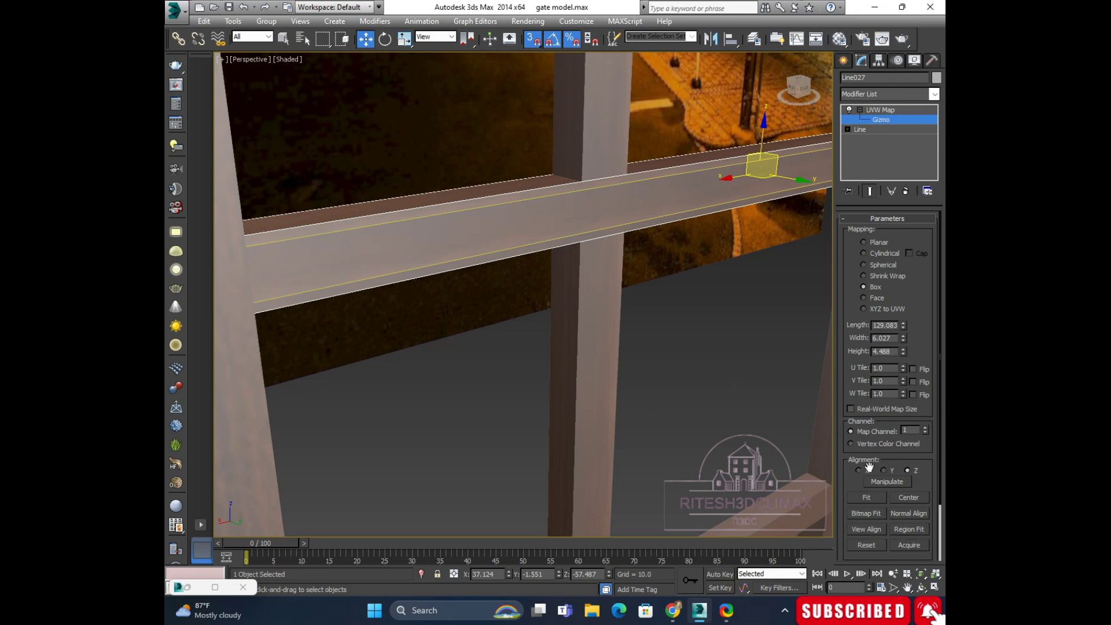
left_click(868, 497)
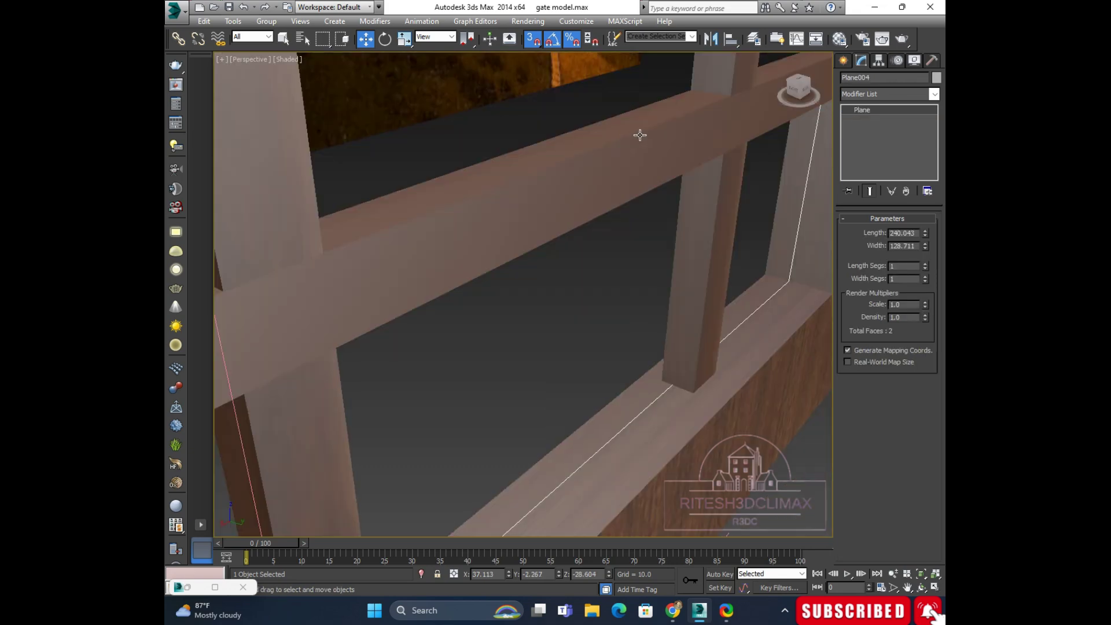
Step: Paste the Box UVW Map onto rail Line028 and fit it to 129.083 × 6.027 × 4.488
left_click(678, 137)
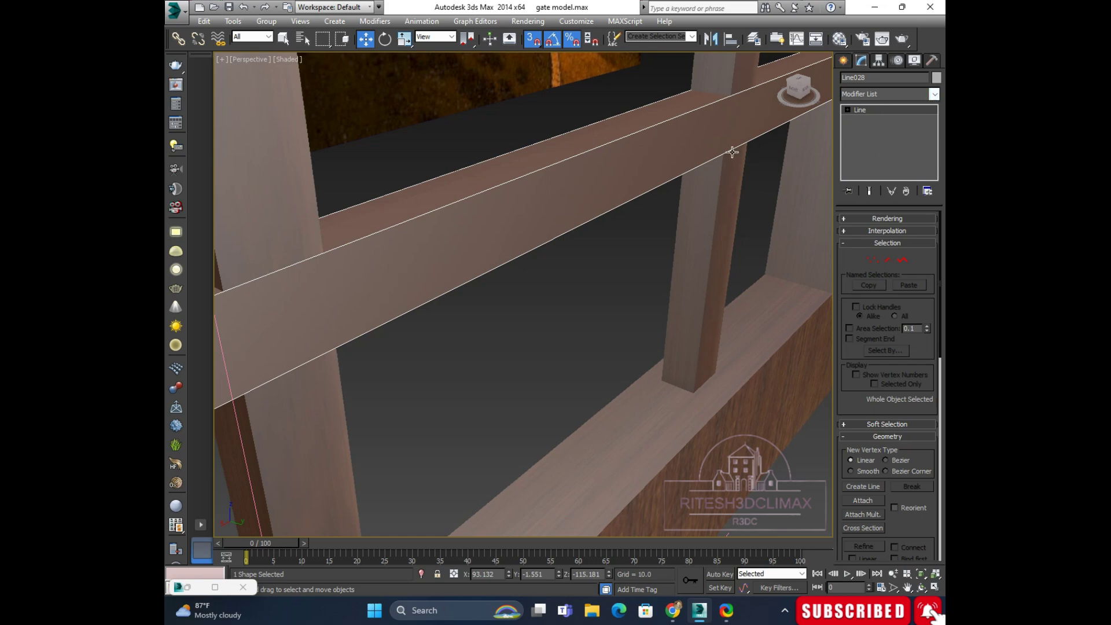
middle_click_drag(715, 141, 706, 149, "alt")
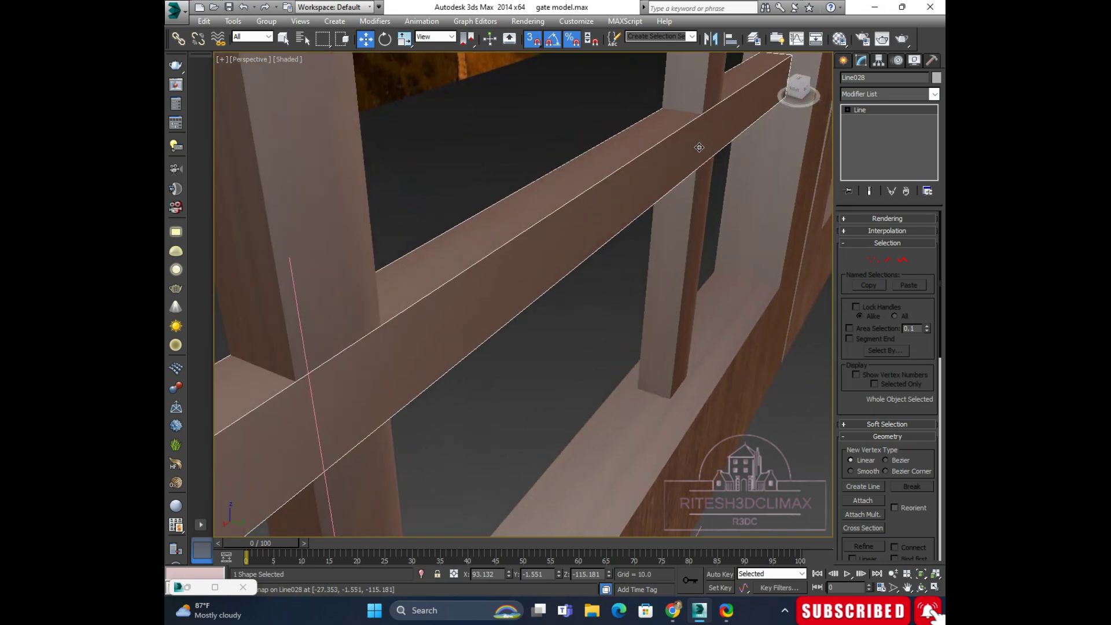
right_click(890, 108)
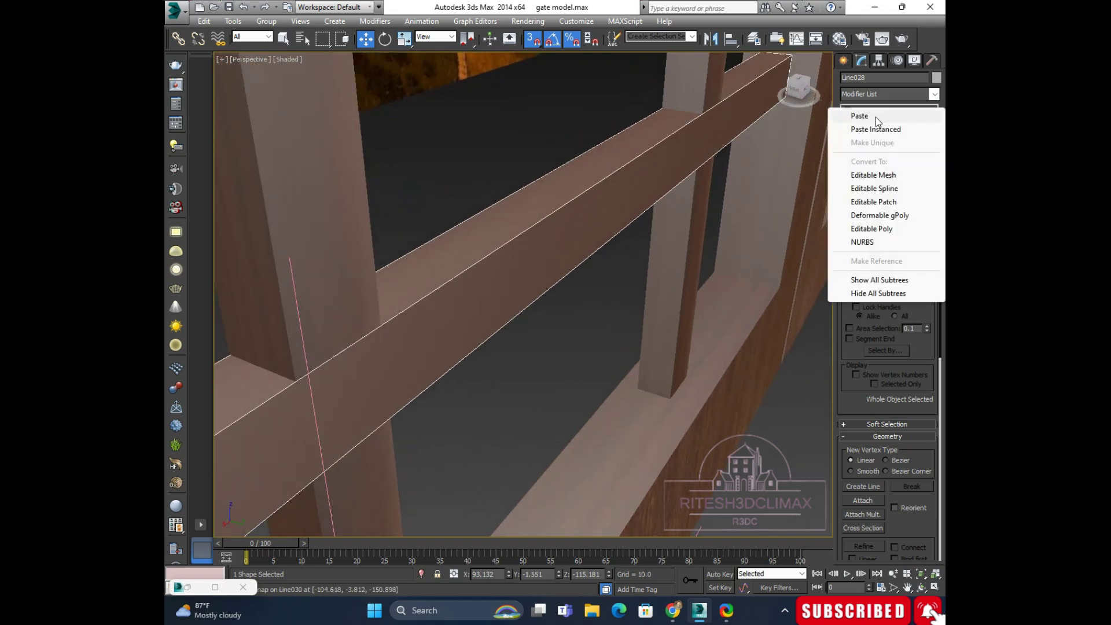
left_click(876, 117)
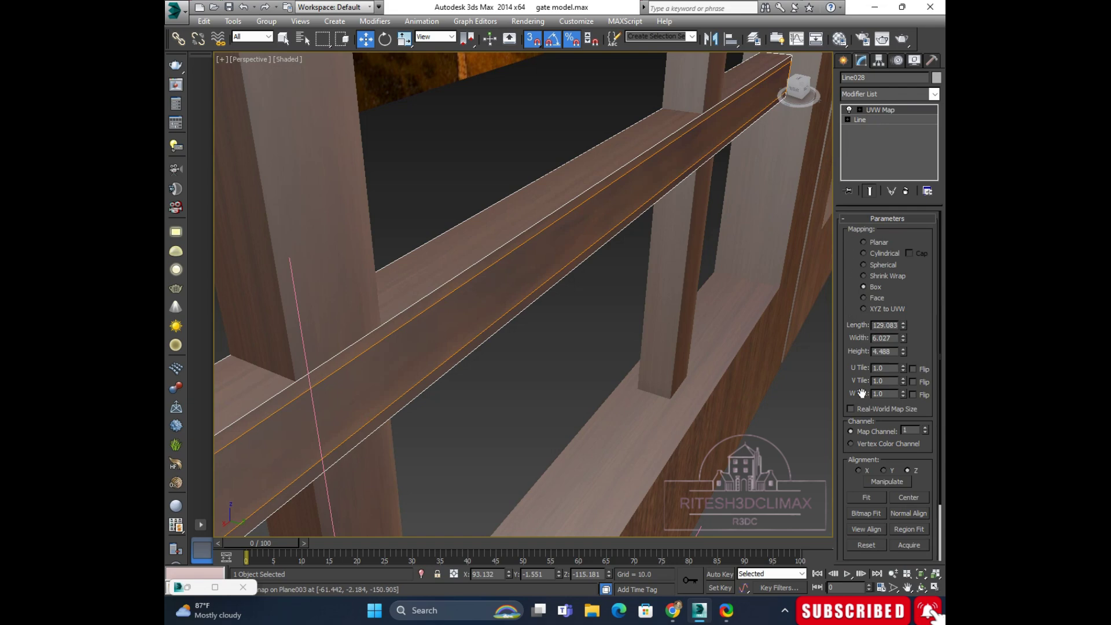
left_click(863, 497)
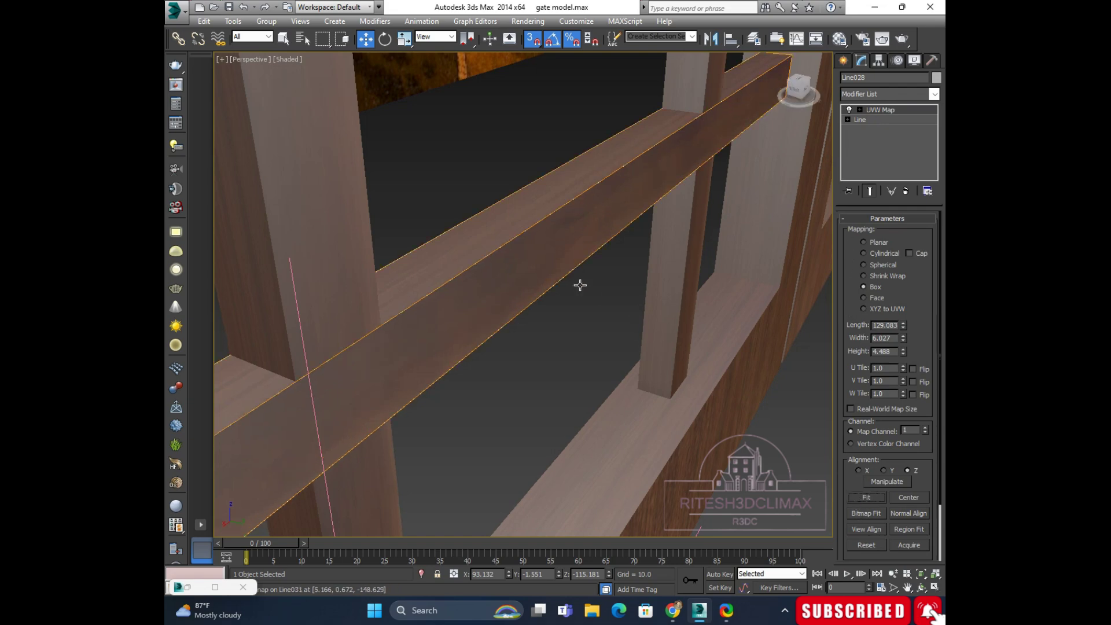
Step: Orbit and zoom the Perspective view to inspect the wood texture on the crossing bars
scroll(571, 260, "down", 5)
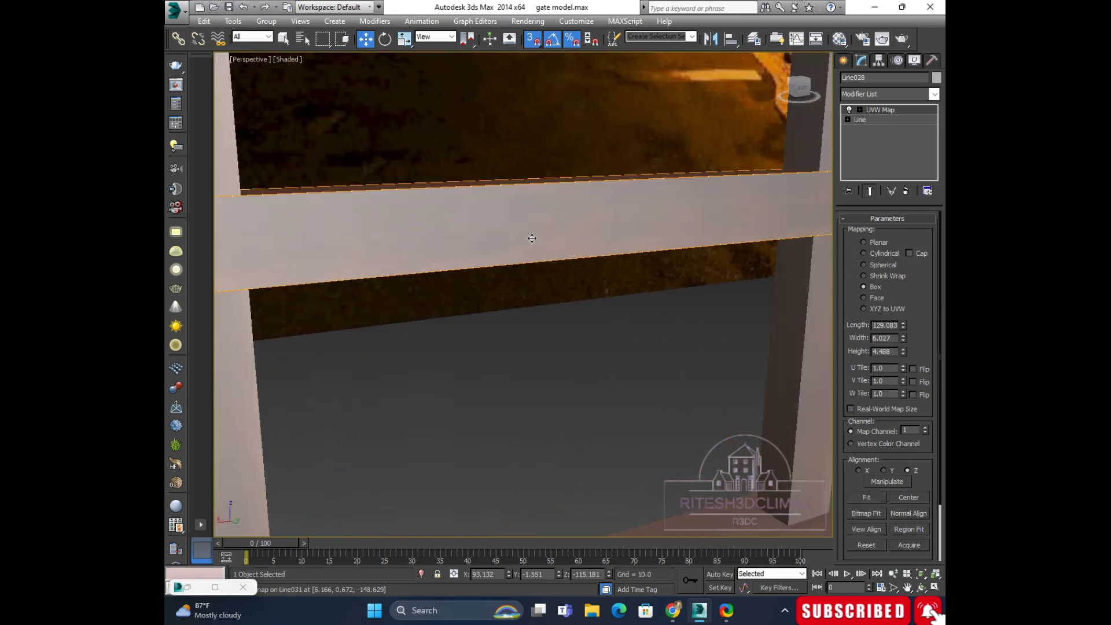
scroll(584, 291, "down", 3)
mouse_move(551, 246)
middle_mouse_down("alt")
mouse_move(577, 264)
mouse_move(570, 250)
mouse_move(563, 286)
mouse_move(501, 238)
mouse_move(501, 253)
mouse_move(469, 263)
mouse_move(550, 226)
mouse_move(613, 268)
mouse_move(698, 245)
mouse_move(690, 255)
mouse_move(665, 243)
middle_mouse_up("alt")
scroll(619, 208, "up", 5)
scroll(607, 215, "up", 2)
scroll(607, 215, "down", 5)
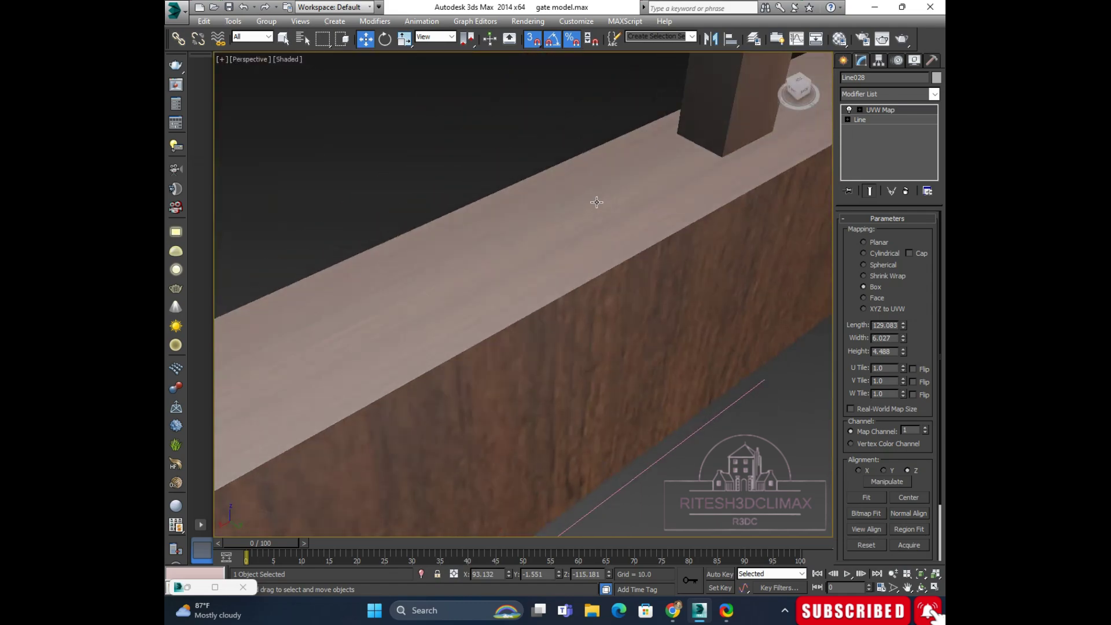
scroll(595, 198, "down", 5)
mouse_move(596, 199)
middle_mouse_down("alt")
mouse_move(610, 297)
mouse_move(613, 284)
mouse_move(648, 280)
middle_mouse_up("alt")
scroll(665, 280, "up", 3)
scroll(684, 280, "up", 2)
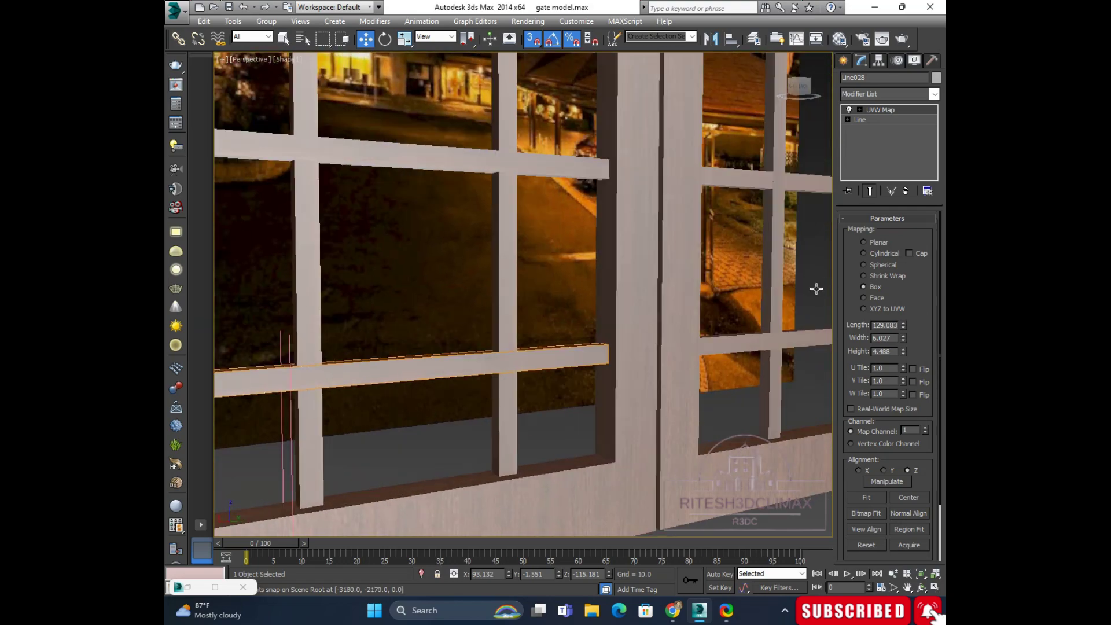
middle_click_drag(814, 290, 660, 256, "alt")
scroll(640, 157, "up", 2)
middle_click_drag(641, 157, 585, 193)
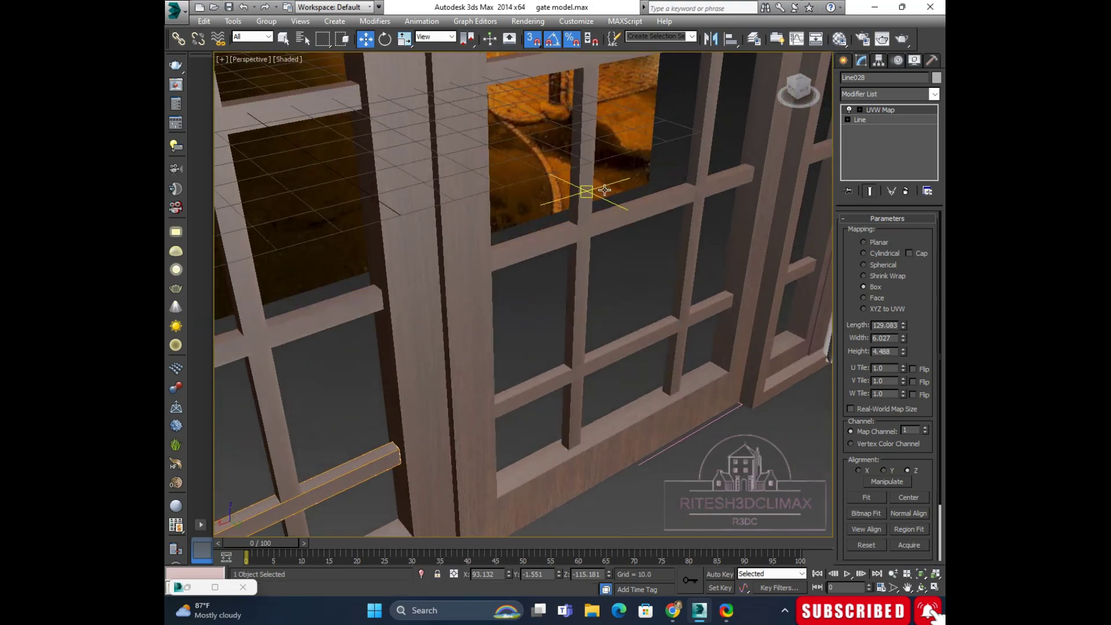
scroll(655, 231, "up", 3)
scroll(655, 231, "up", 2)
scroll(655, 231, "down", 2)
scroll(656, 231, "up", 3)
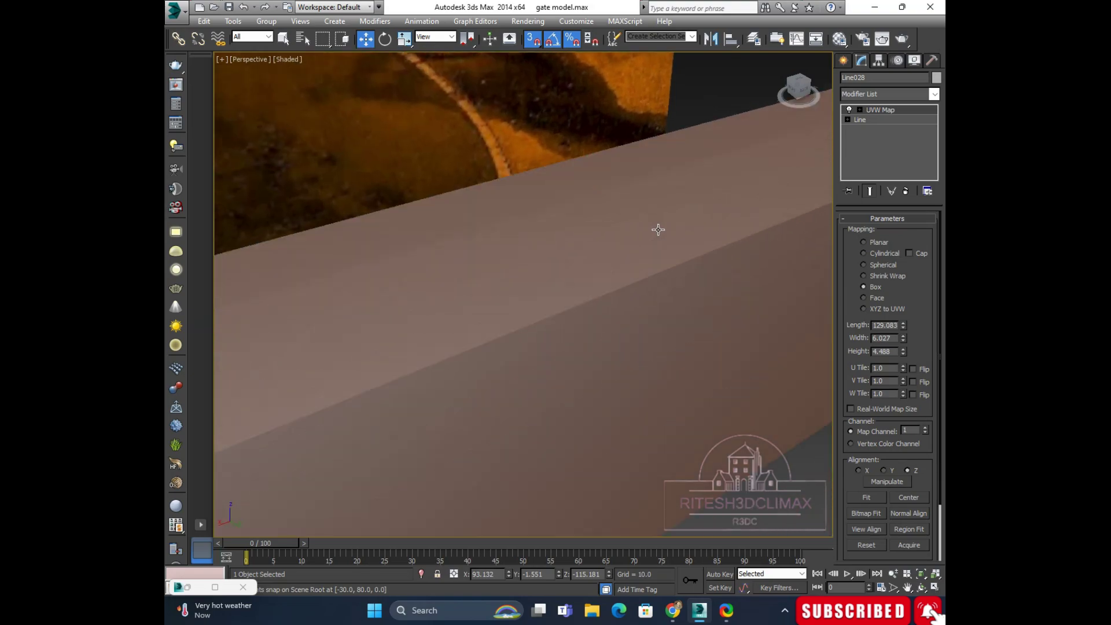
mouse_move(658, 228)
middle_mouse_down("alt")
mouse_move(690, 212)
mouse_move(695, 243)
middle_mouse_up("alt")
scroll(672, 219, "down", 3)
scroll(672, 218, "down", 3)
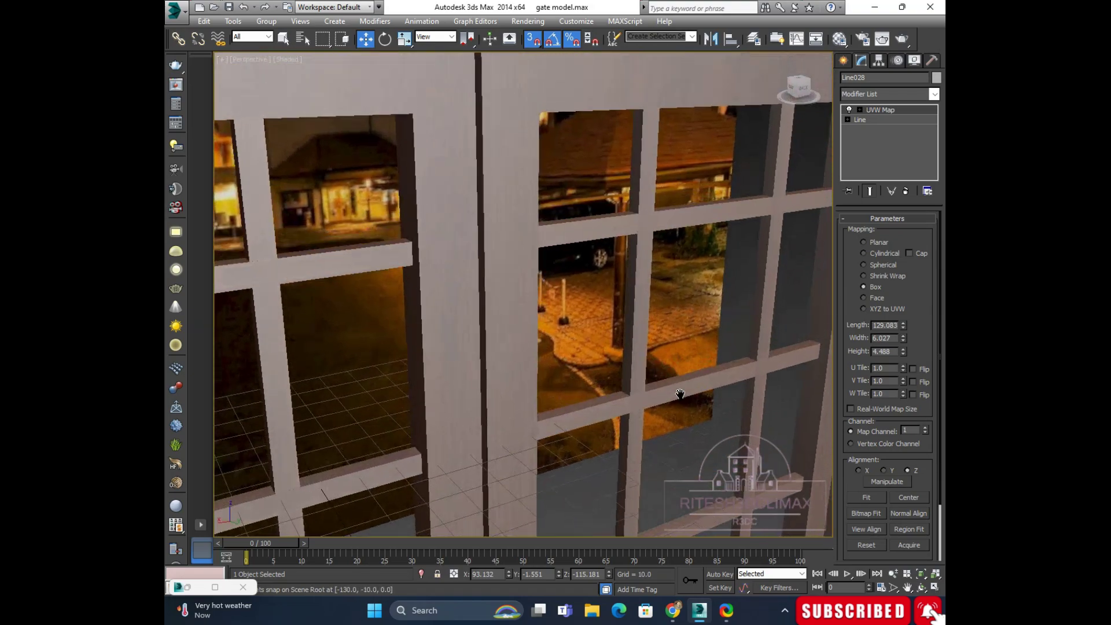
scroll(695, 254, "up", 2)
Step: Paste the Box UVW Map onto rail Line022, fitted to 129.192 × 6.027 × 4.488
left_click(694, 267)
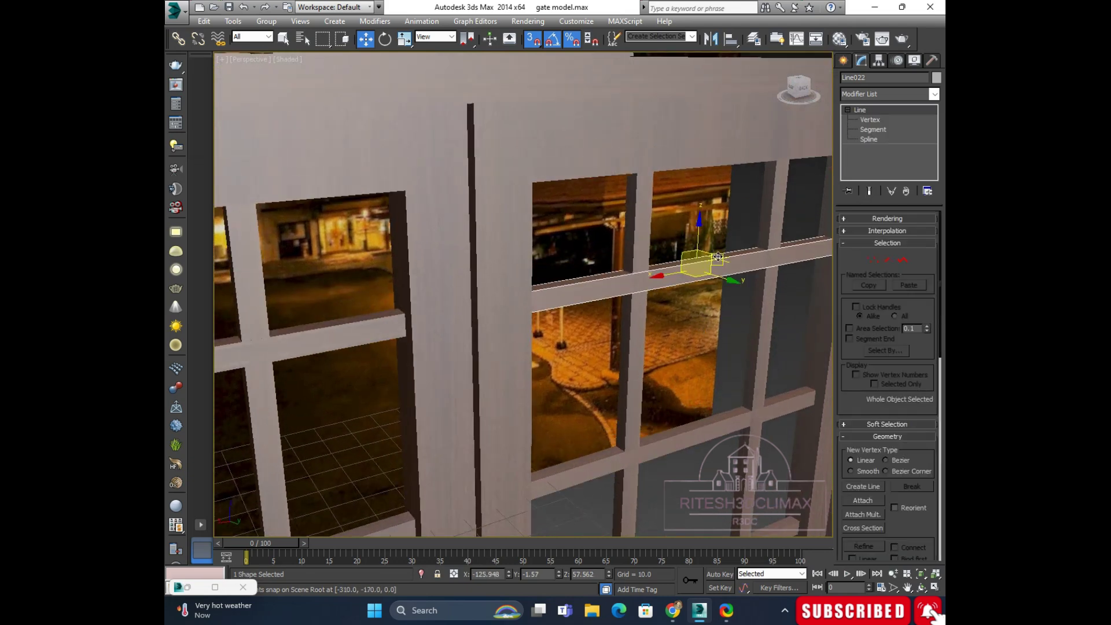
right_click(883, 107)
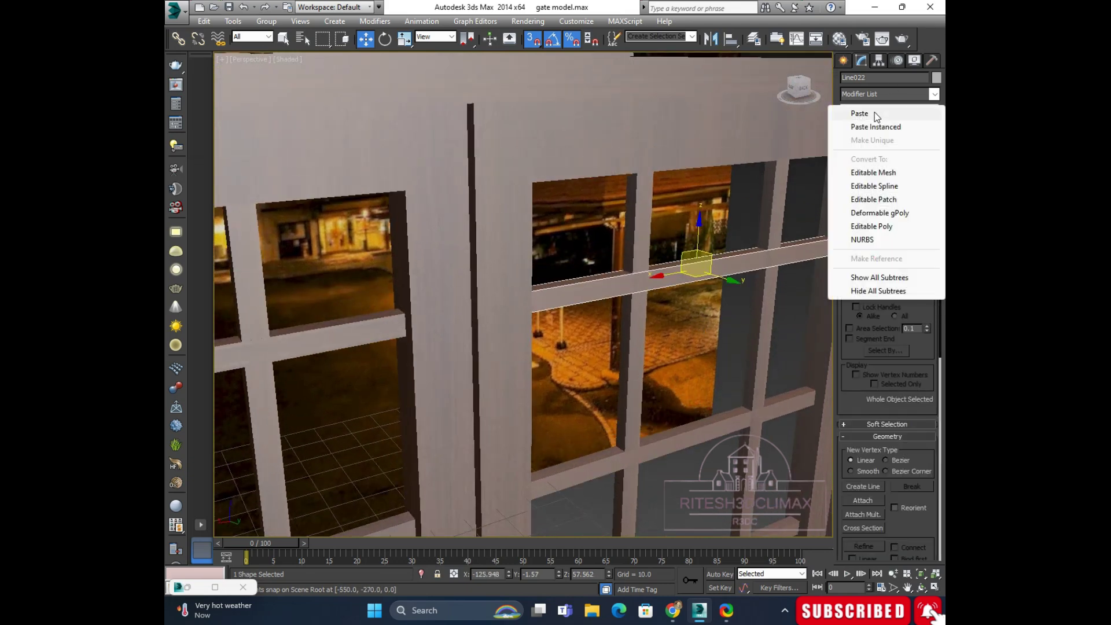
left_click(866, 114)
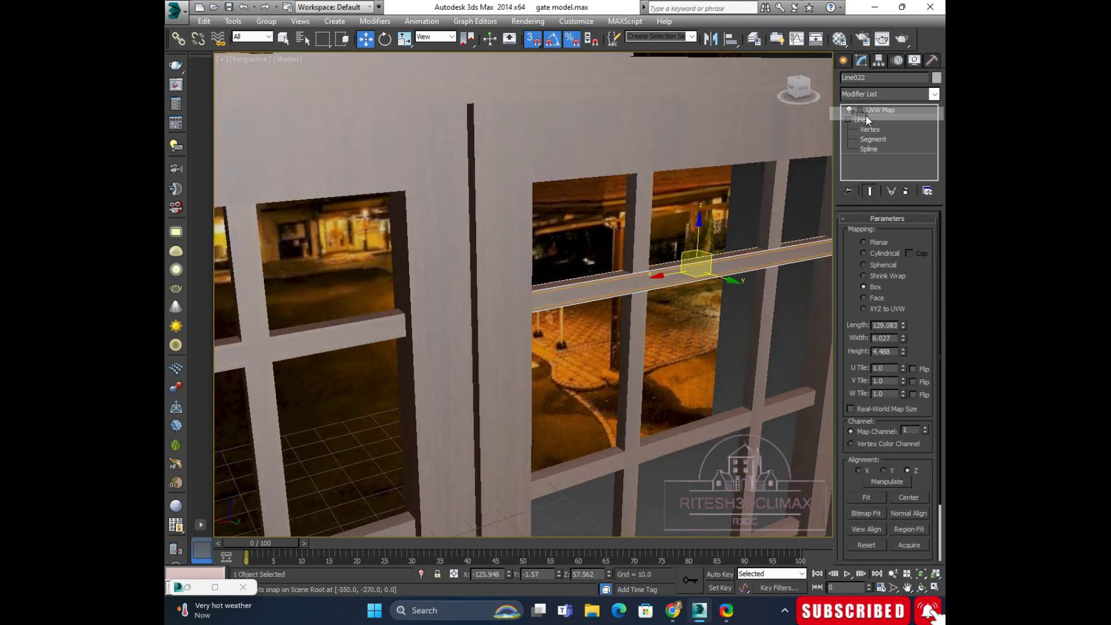
left_click(865, 497)
Step: Orbit the view around the rail, then select Plane003
middle_click_drag(683, 359, 705, 345, "alt")
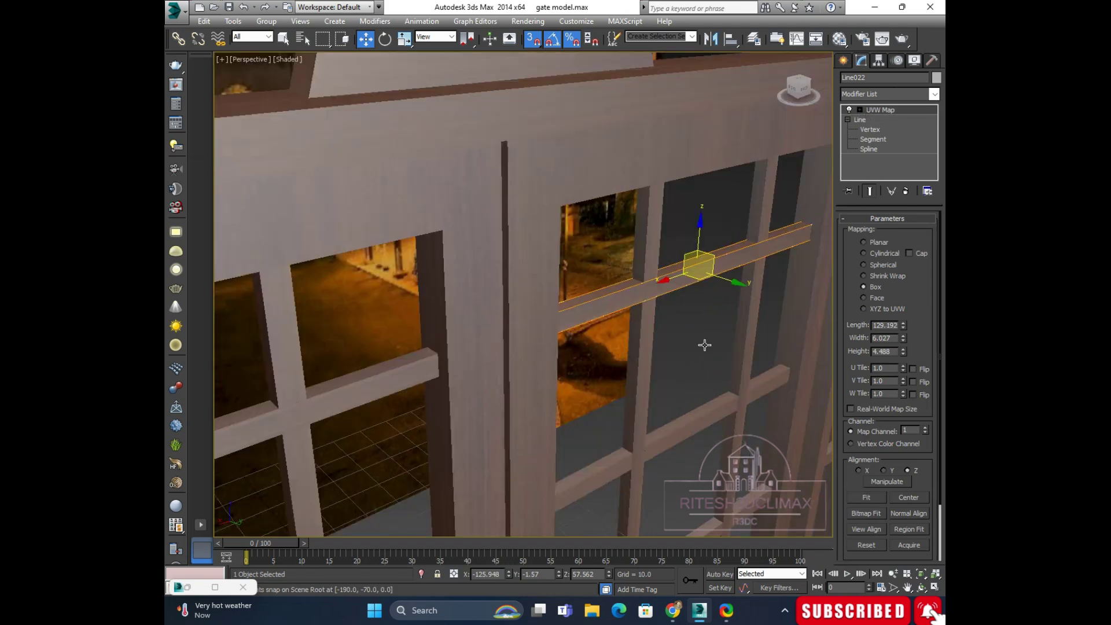
scroll(705, 342, "up", 2)
scroll(691, 318, "up", 2)
scroll(682, 312, "up", 3)
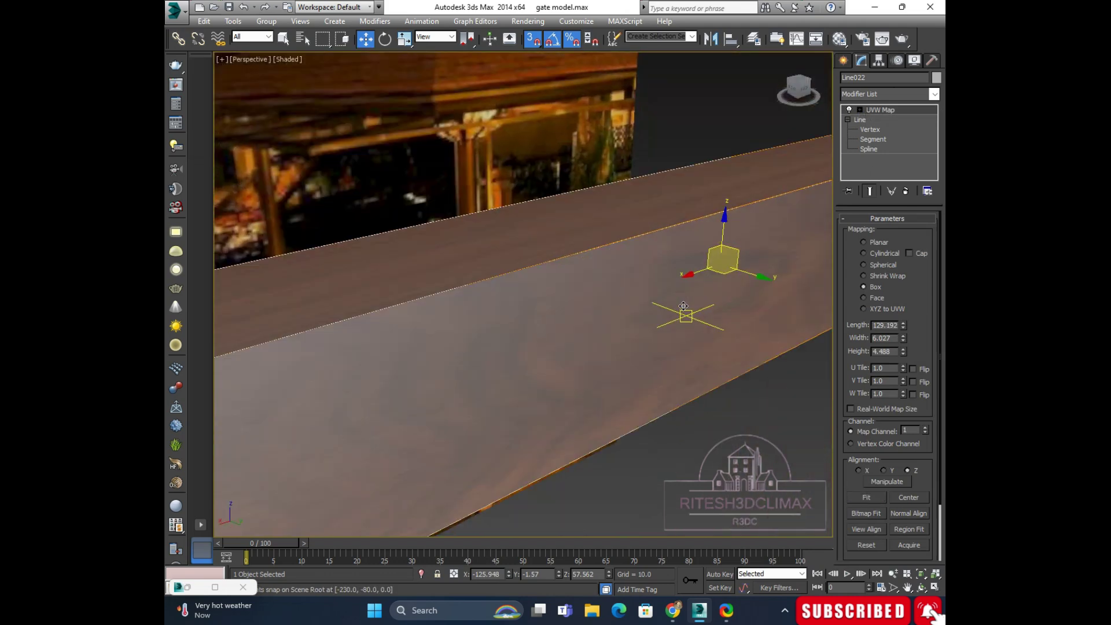
scroll(654, 290, "up", 3)
scroll(650, 280, "down", 3)
middle_click_drag(685, 313, 571, 193, "alt")
scroll(610, 238, "down", 3)
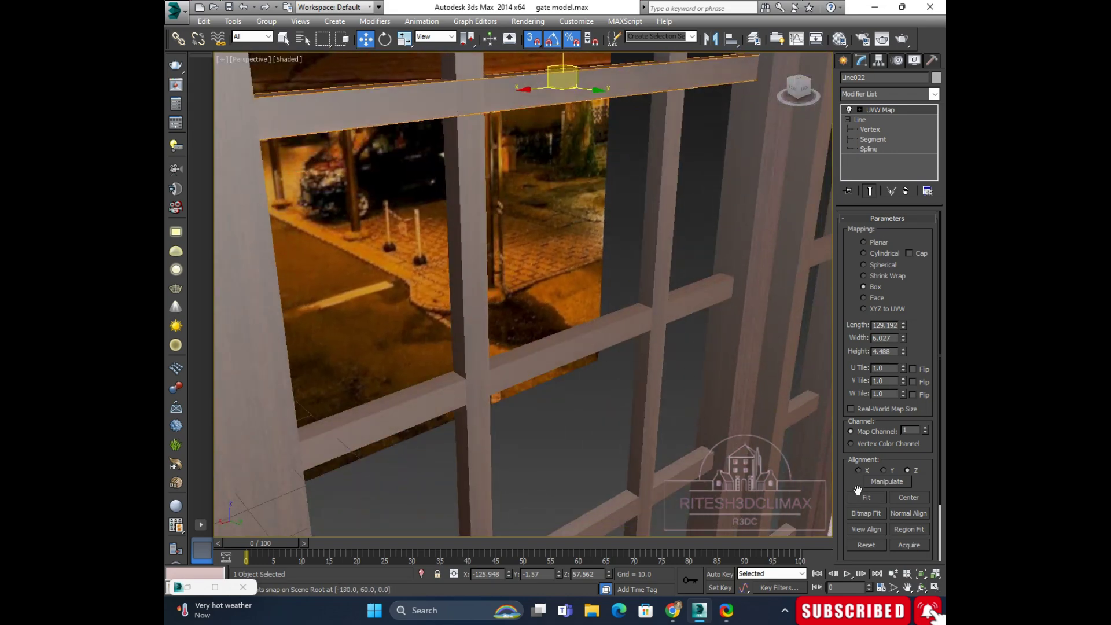
left_click(583, 338)
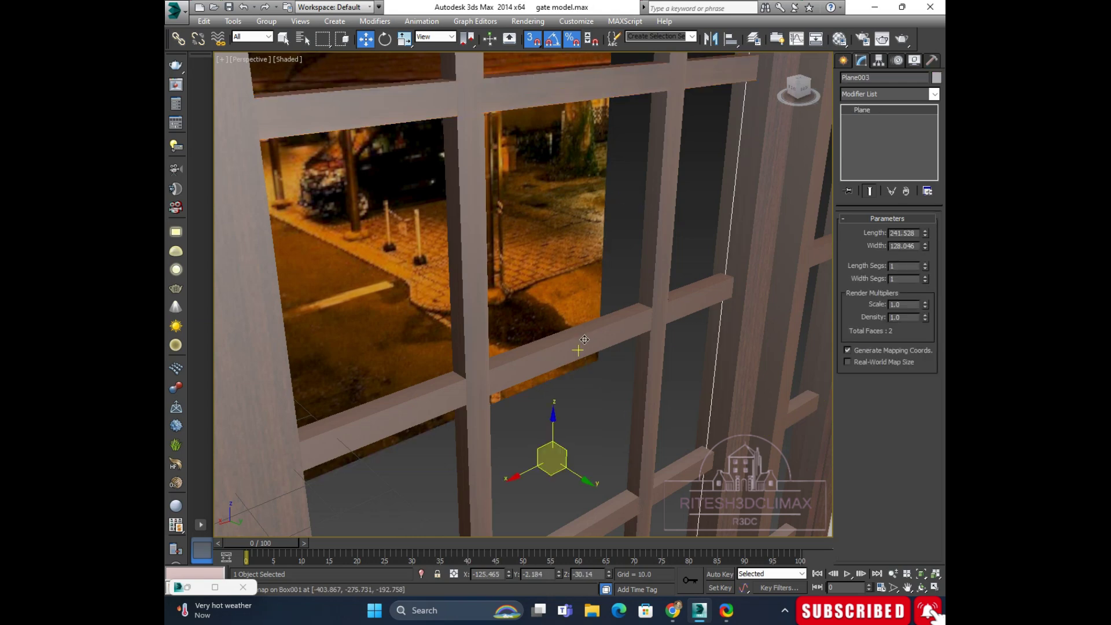
Step: Add a UVW Map modifier to horizontal beam Line023 and fit its gizmo to the beam
left_click(603, 336)
left_click(613, 339)
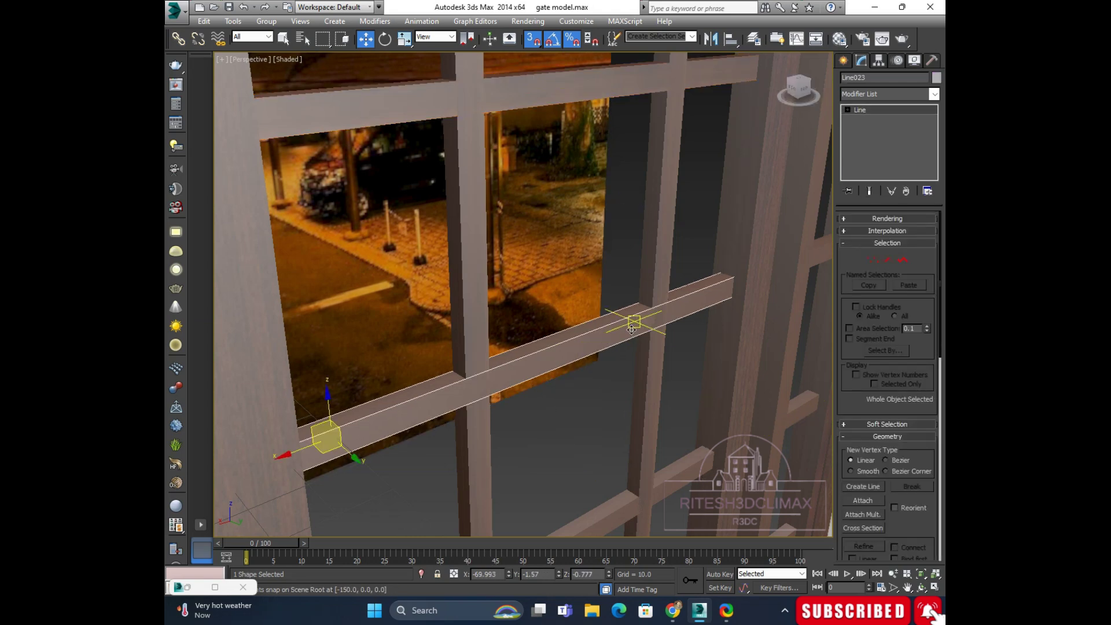
left_click(885, 93)
left_click(863, 117)
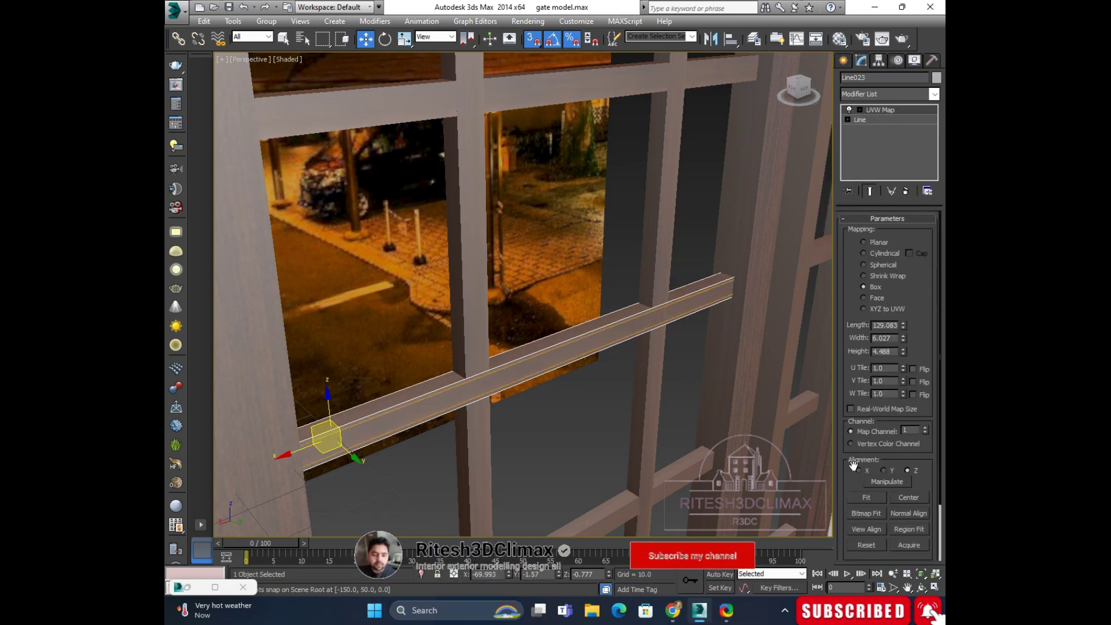
left_click(866, 497)
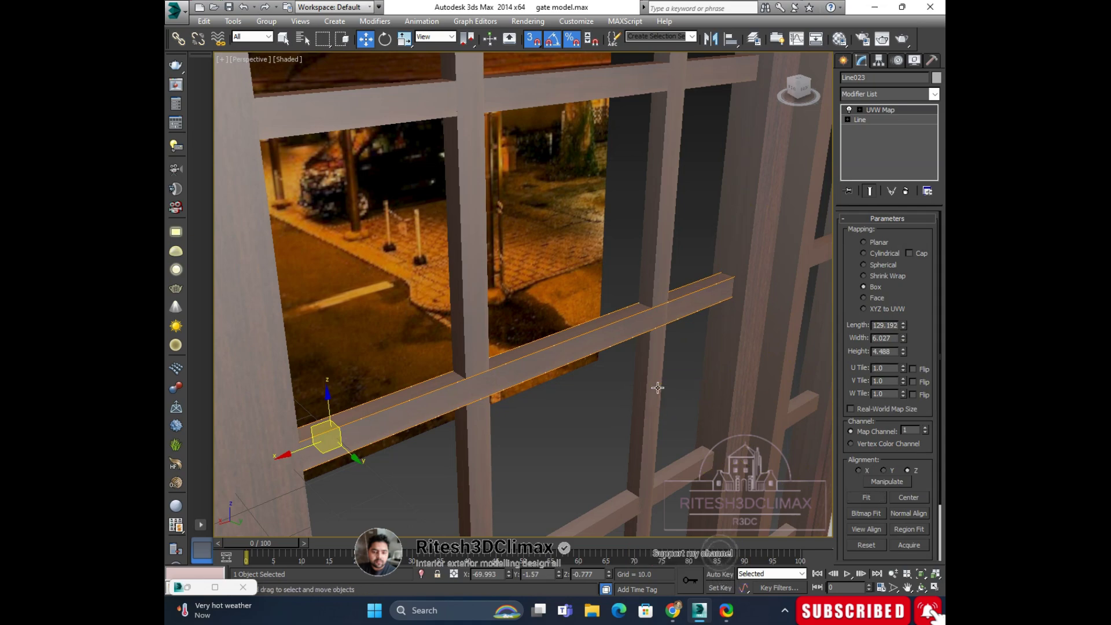
mouse_move(637, 371)
middle_mouse_down("alt")
mouse_move(613, 341)
mouse_move(656, 353)
mouse_move(656, 264)
mouse_move(663, 282)
middle_mouse_up("alt")
scroll(612, 341, "up", 3)
scroll(613, 340, "up", 2)
scroll(657, 264, "down", 1)
scroll(601, 240, "down", 3)
Step: Paste the UVW Map onto beam Line024 and fit it to 129.192 × 6.027 × 4.488
left_click(521, 223)
right_click(874, 113)
left_click(874, 117)
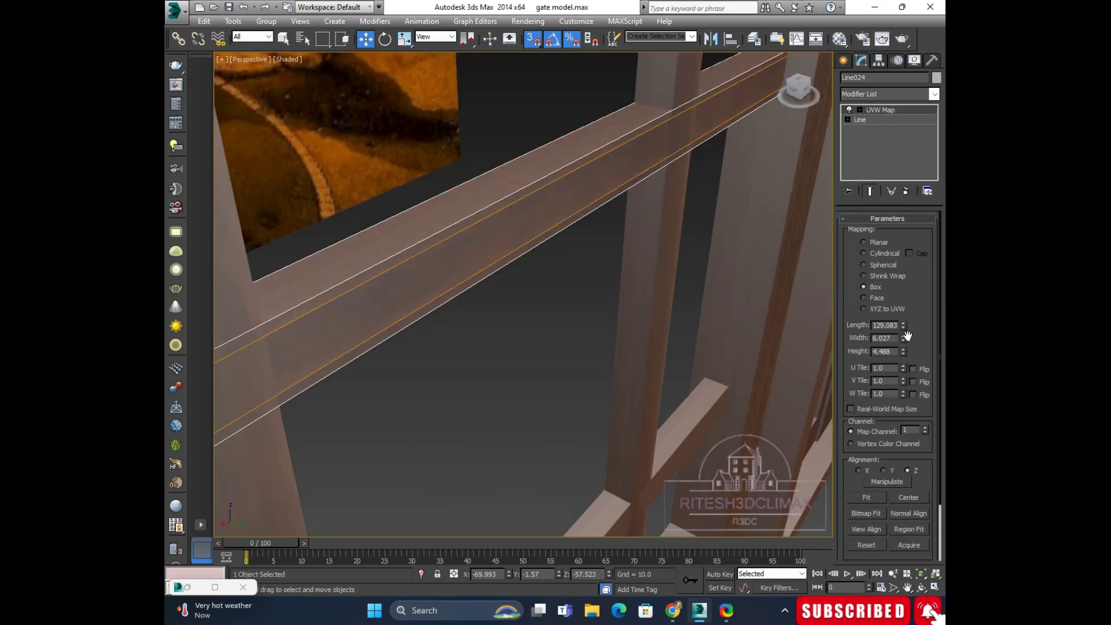
left_click(859, 495)
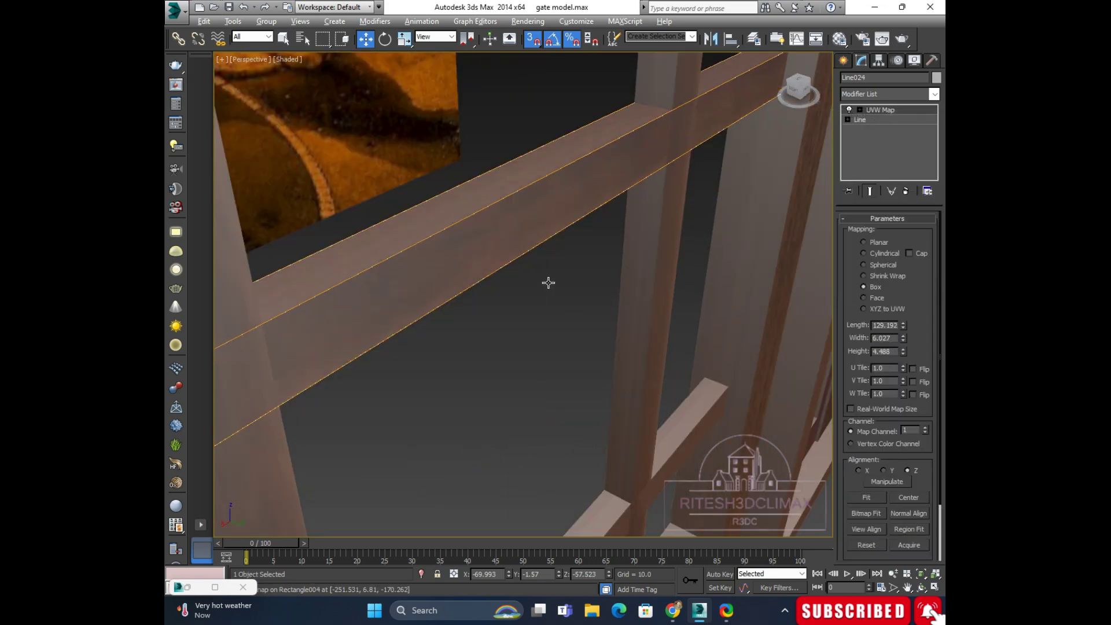
mouse_move(548, 280)
middle_mouse_down("alt")
mouse_move(556, 231)
mouse_move(536, 261)
mouse_move(501, 134)
middle_mouse_up("alt")
scroll(556, 240, "up", 2)
scroll(556, 240, "up", 1)
left_click(502, 134)
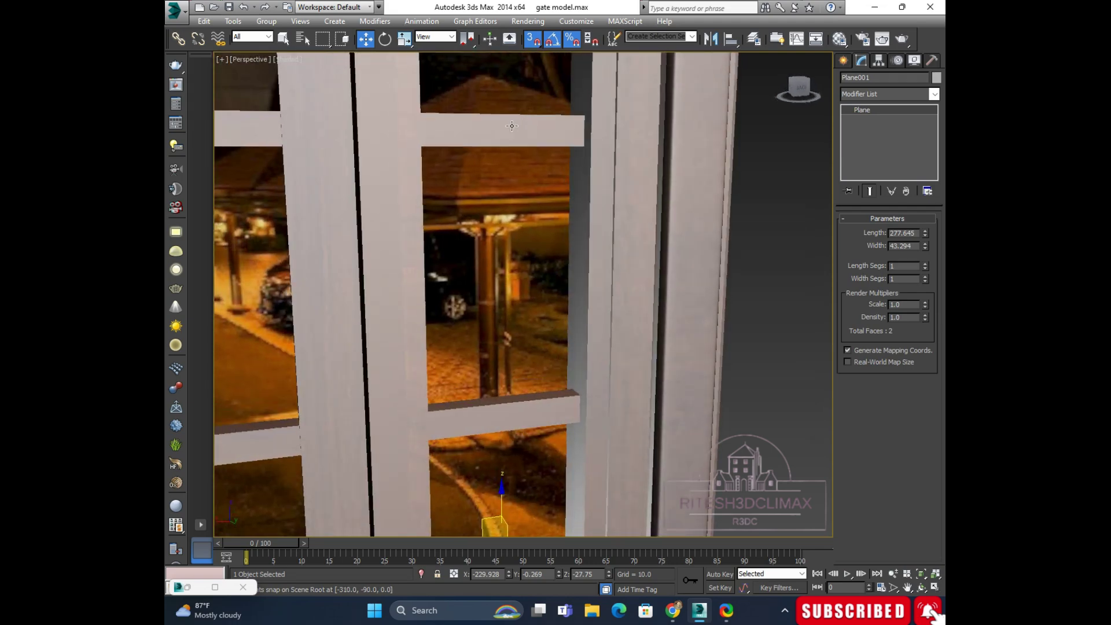
Step: Paste the copied UVW Map onto crossbar Line010 and fit it to 33.398 × 6.027 × 4.488
left_click(512, 125)
middle_click_drag(512, 124, 613, 253, "alt")
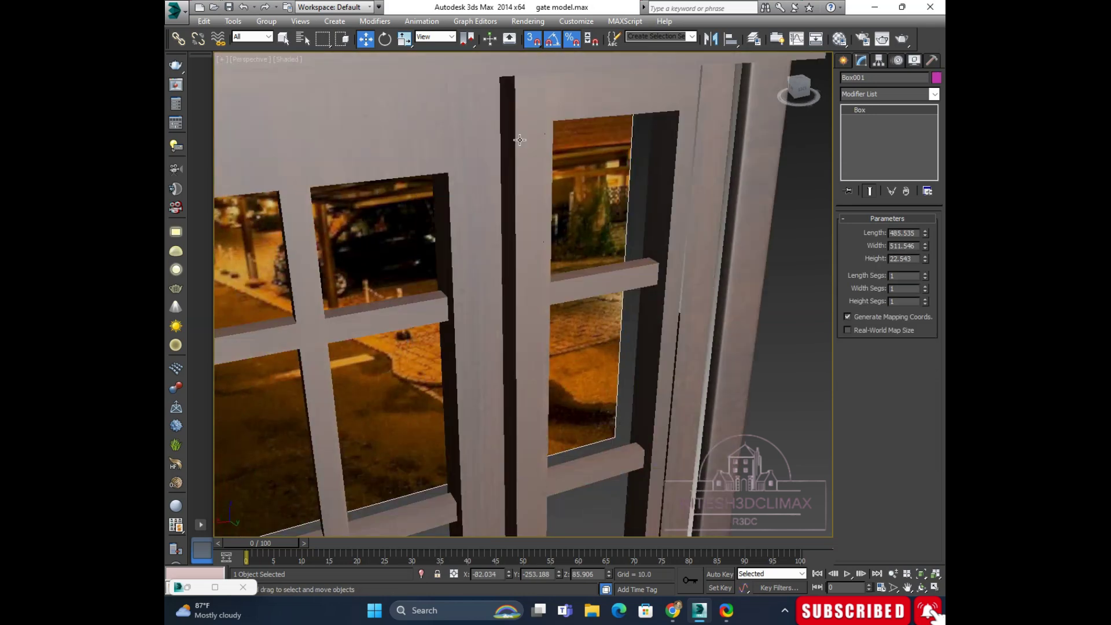
left_click(621, 242)
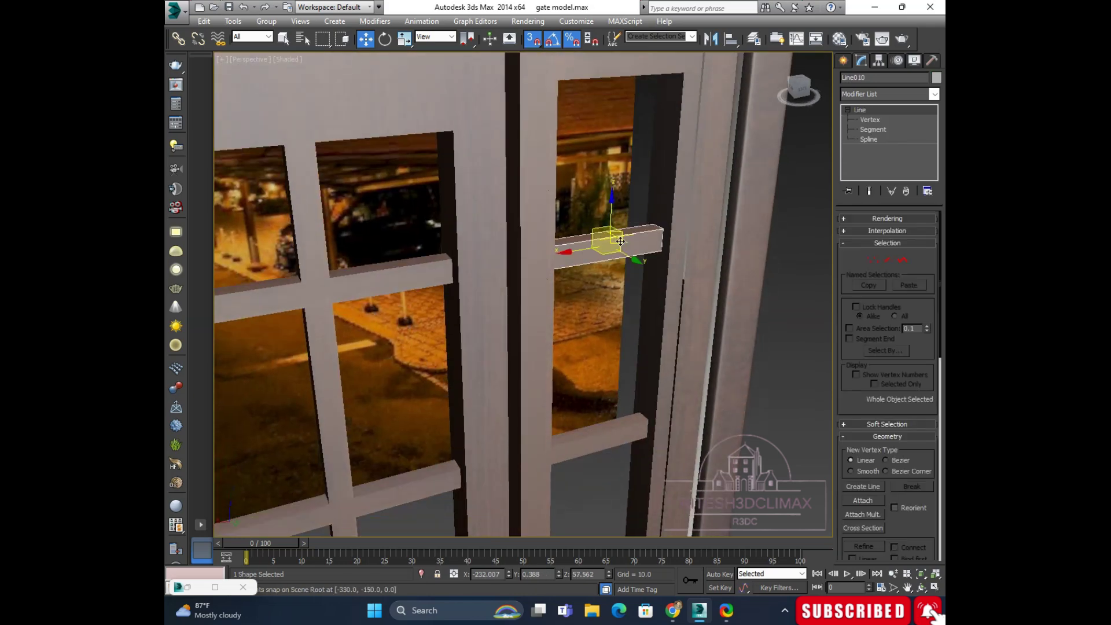
right_click(877, 114)
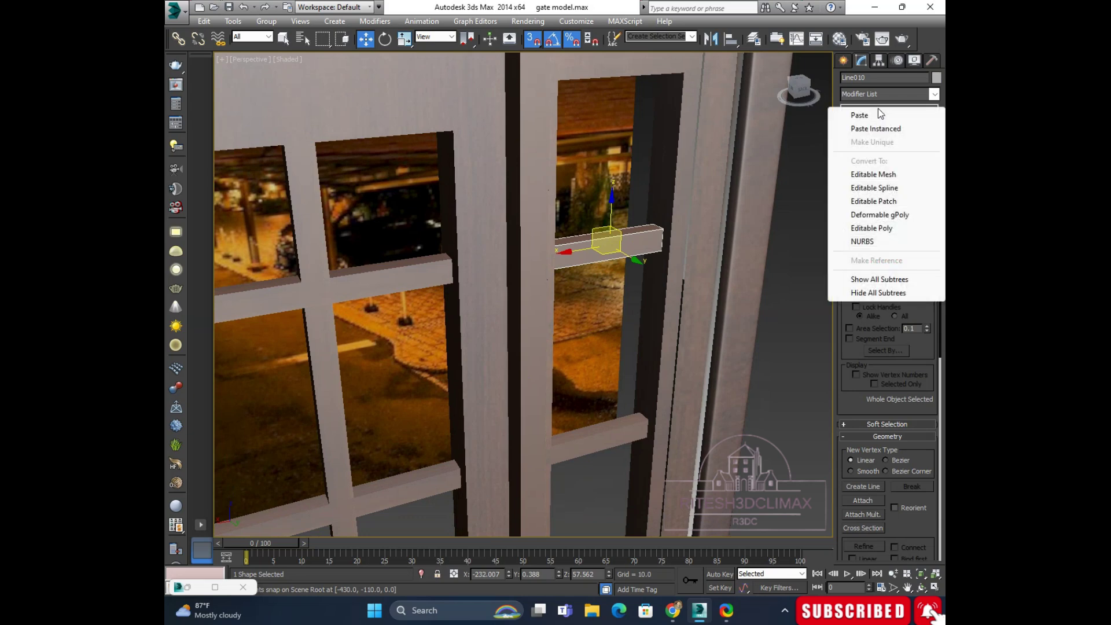
left_click(862, 114)
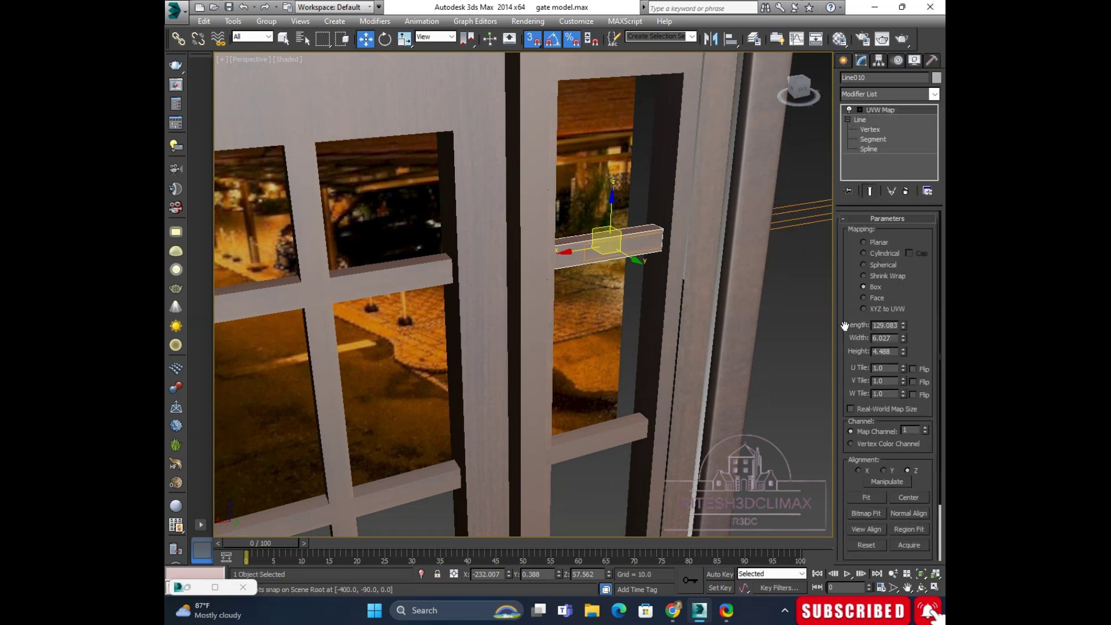
left_click(866, 499)
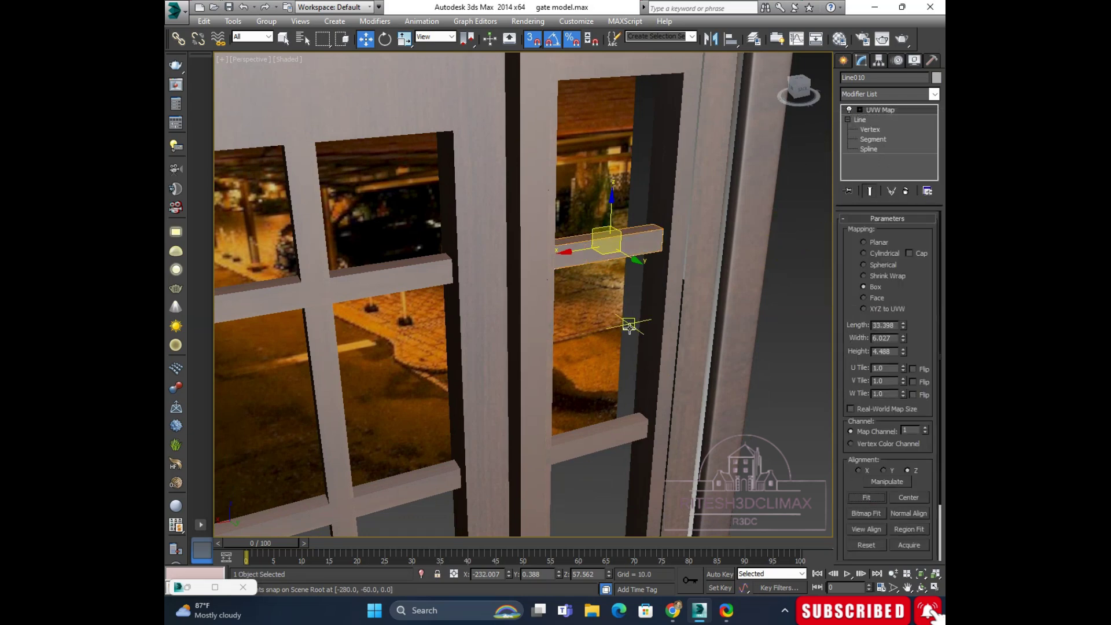
middle_click_drag(594, 275, 605, 249, "alt")
scroll(605, 249, "up", 3)
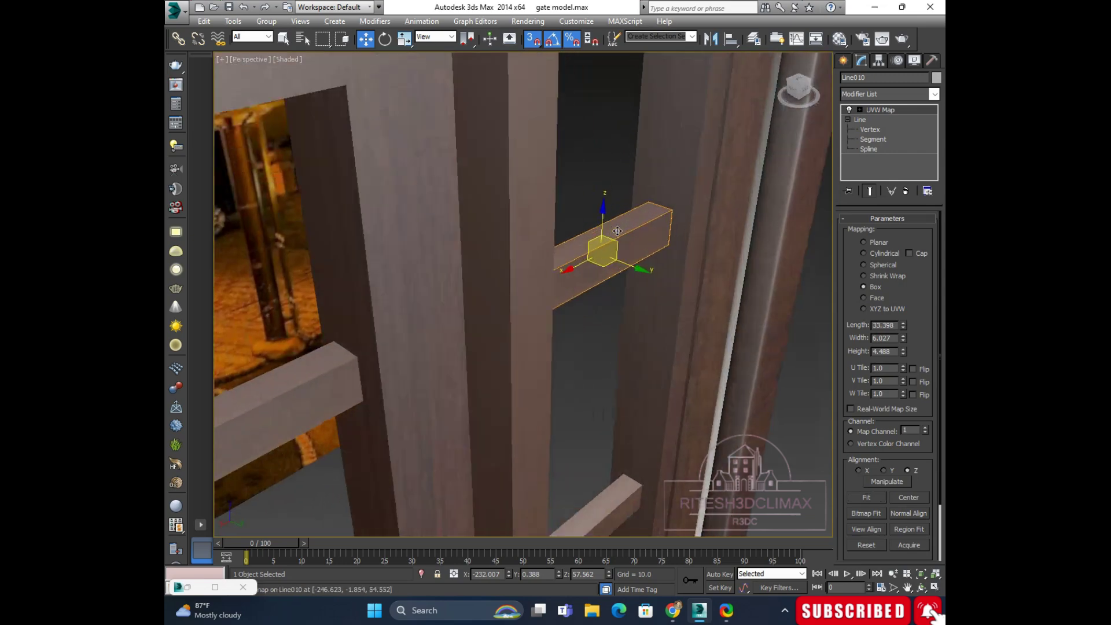
scroll(627, 239, "up", 3)
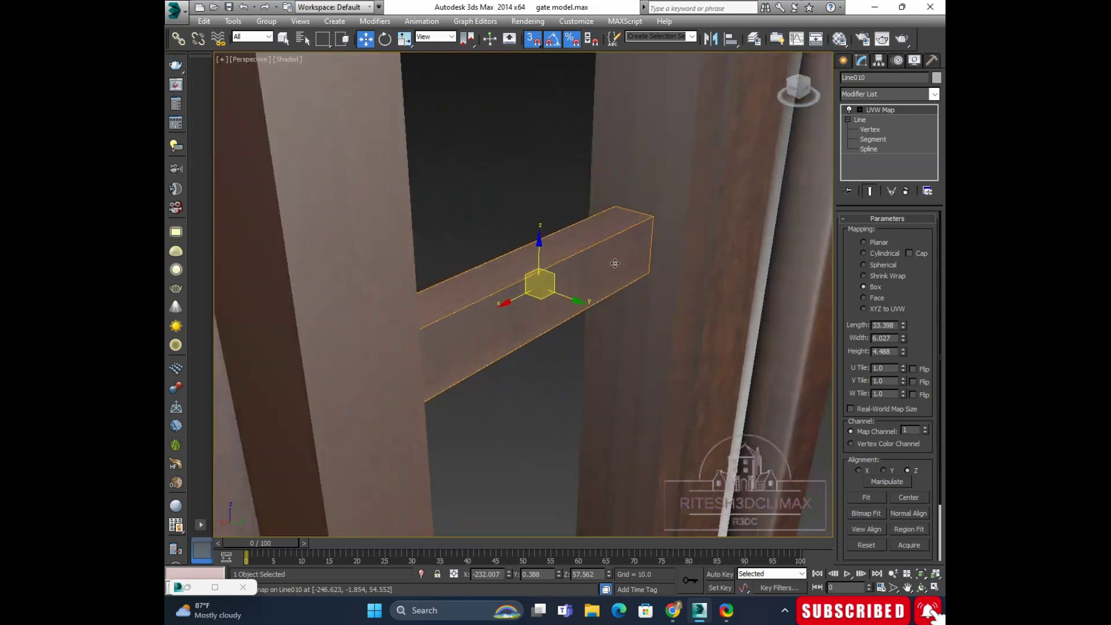
mouse_move(615, 263)
middle_mouse_down("alt")
mouse_move(528, 308)
mouse_move(588, 208)
mouse_move(577, 198)
middle_mouse_up("alt")
scroll(582, 282, "up", 5)
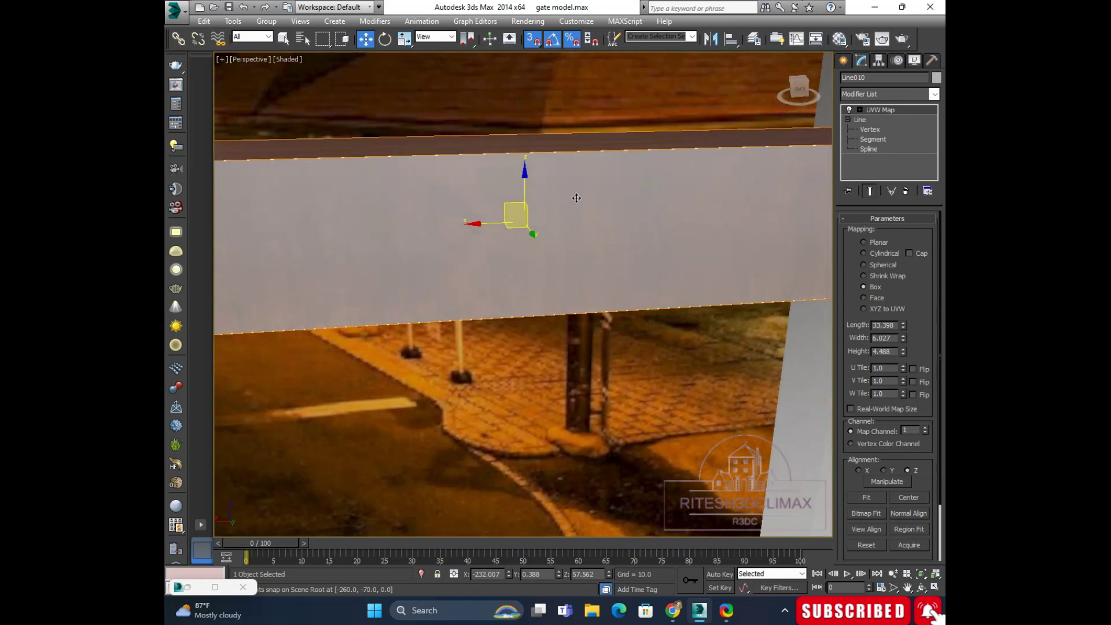
Step: Rotate Line010's UVW Map gizmo about 90 degrees so the grain runs lengthwise
key("e")
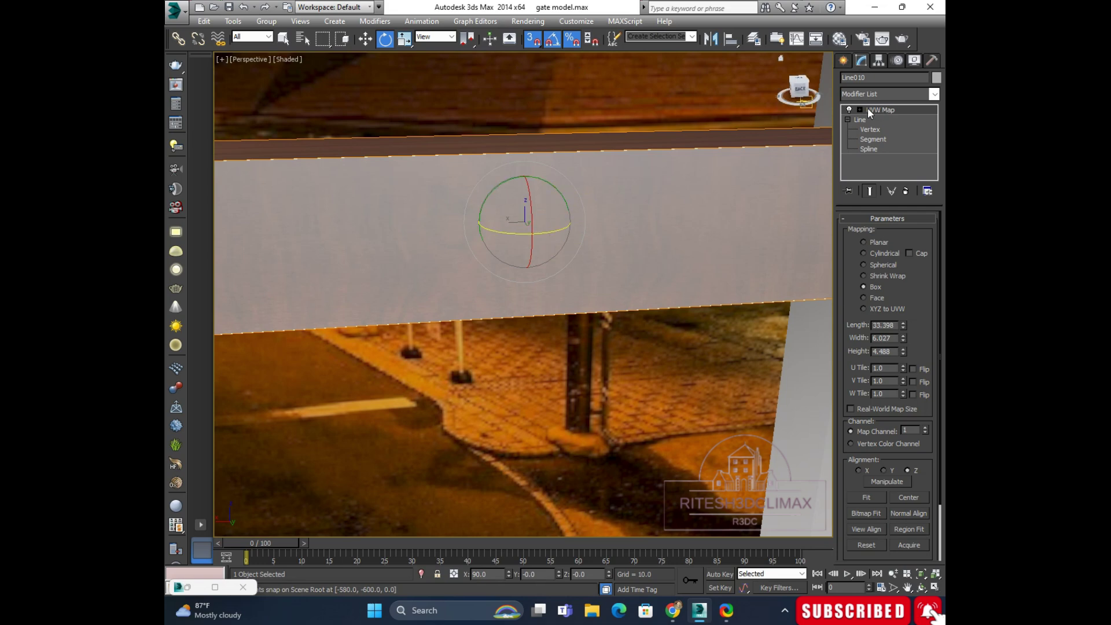
left_click(880, 120)
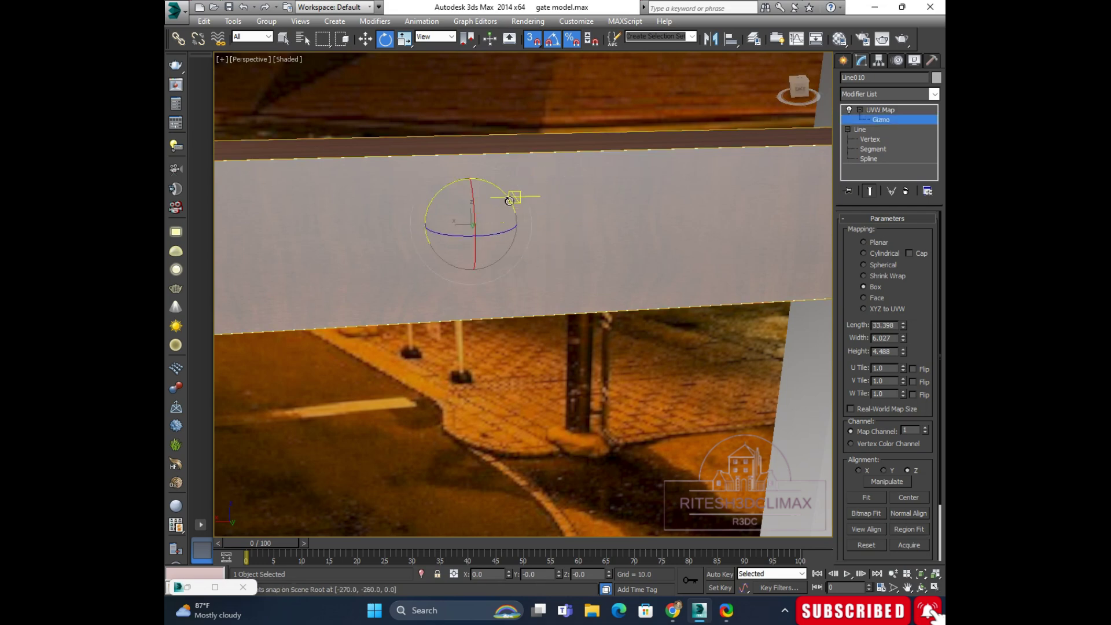
left_click_drag(509, 199, 451, 169)
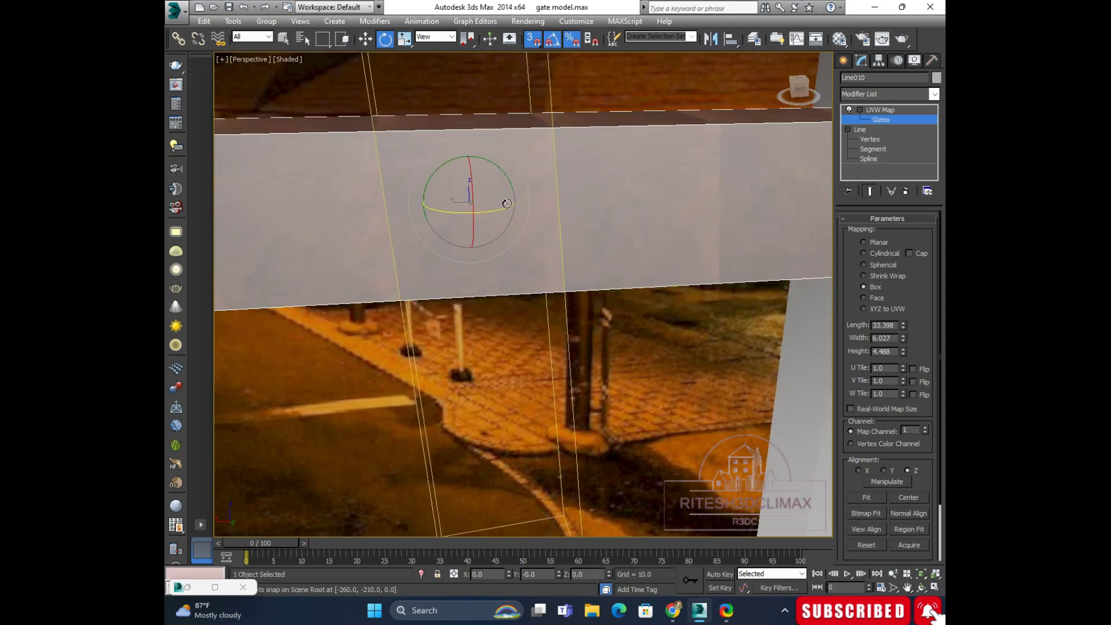
scroll(521, 197, "down", 5)
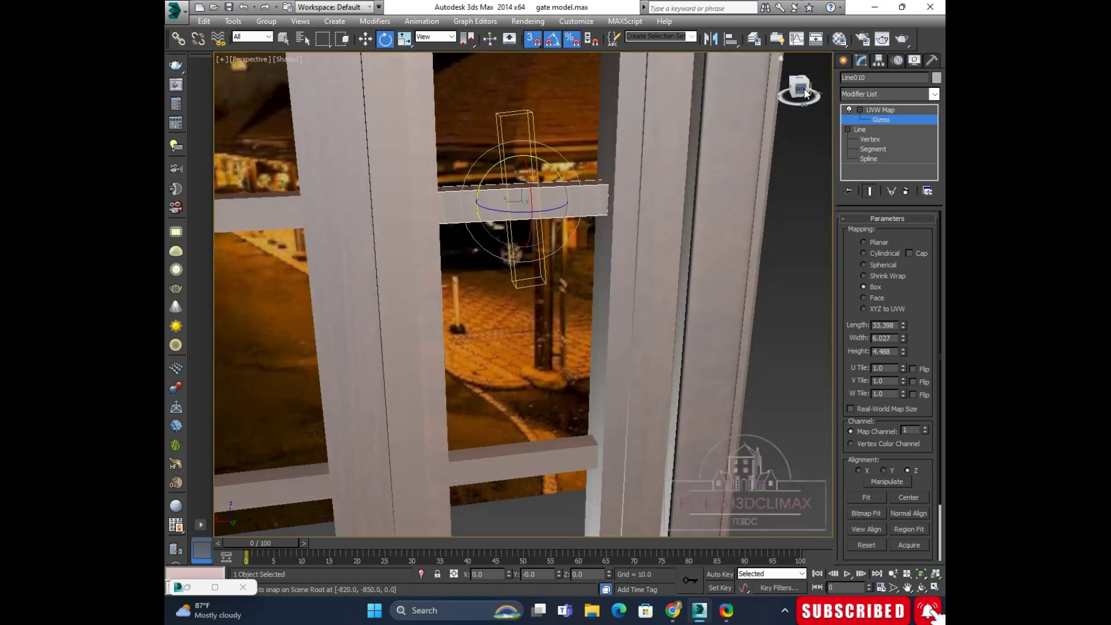
Step: Refit the rotated gizmo to the bar, giving 6.027 × 33.398 × 4.488
left_click(800, 88)
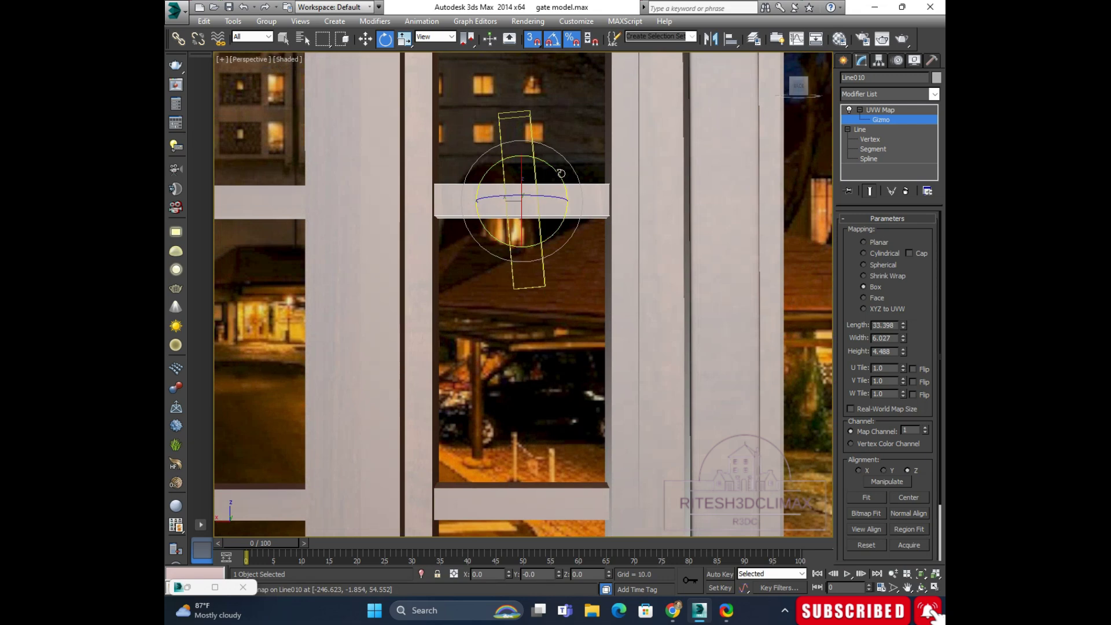
left_click_drag(561, 174, 561, 173)
scroll(549, 211, "up", 3)
scroll(546, 202, "up", 1)
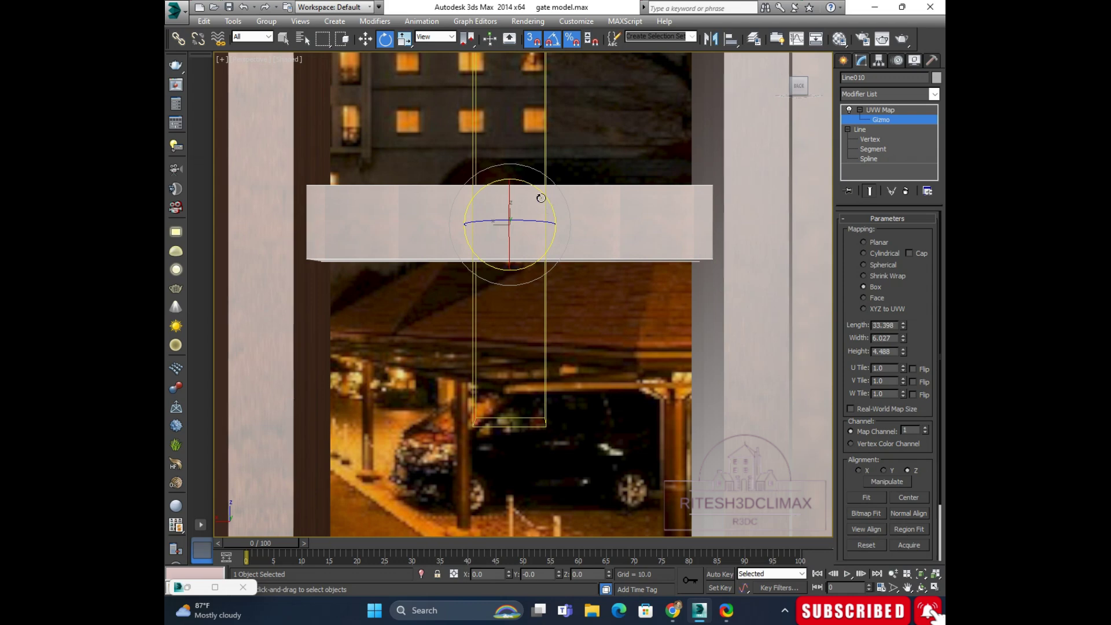
left_click(868, 497)
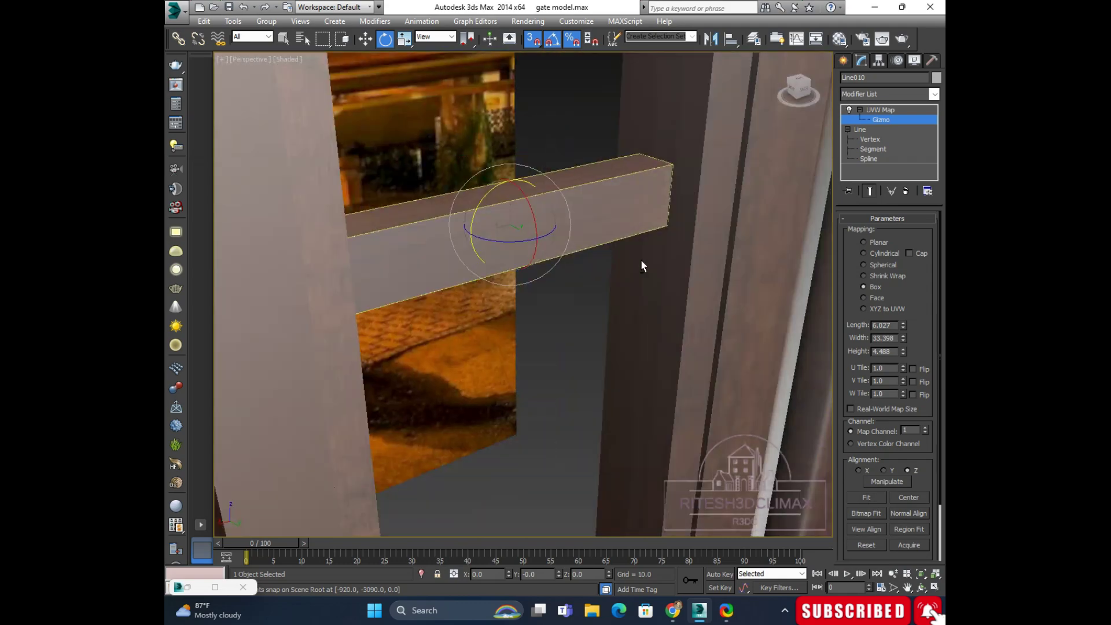
middle_click_drag(641, 259, 592, 202, "alt")
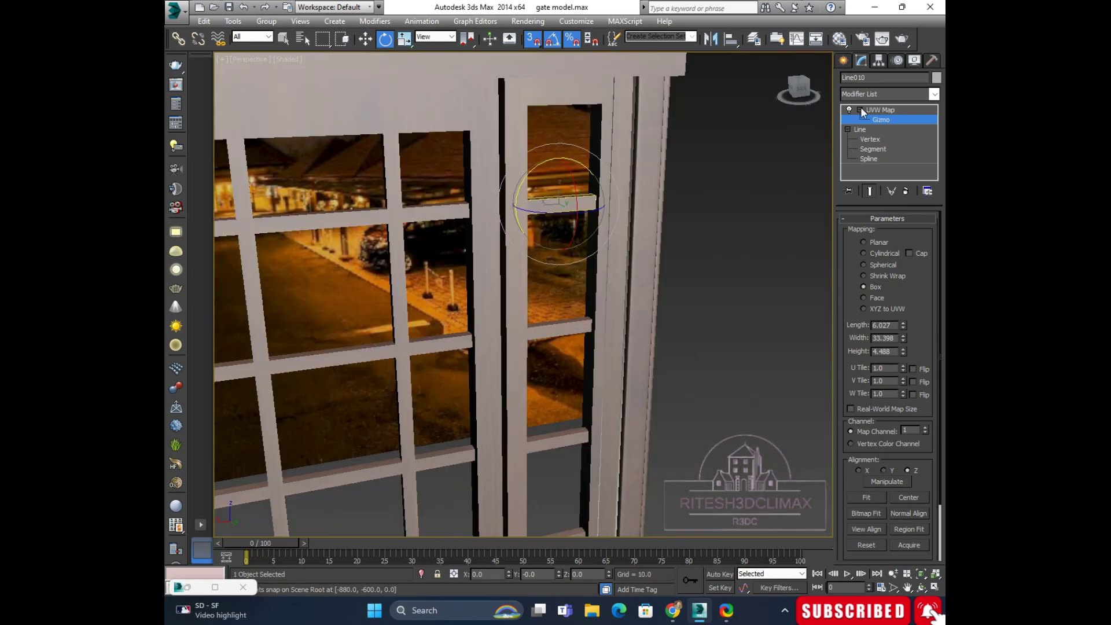
left_click(860, 107)
Step: Copy Line010's UVW Map modifier and paste it onto crossbar Line011
right_click(881, 109)
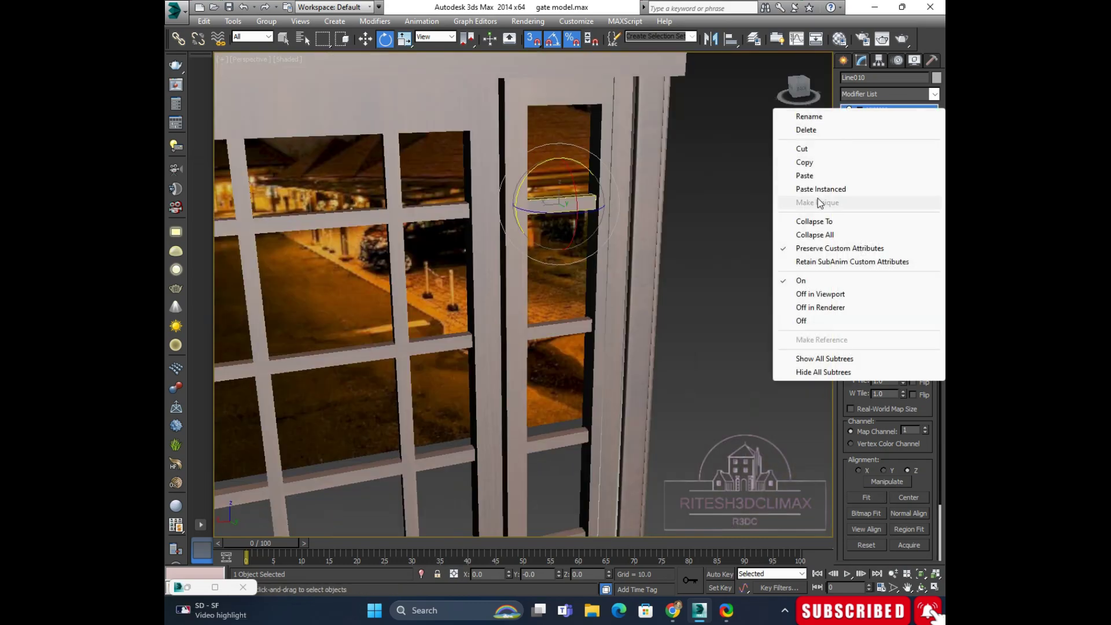
left_click(810, 163)
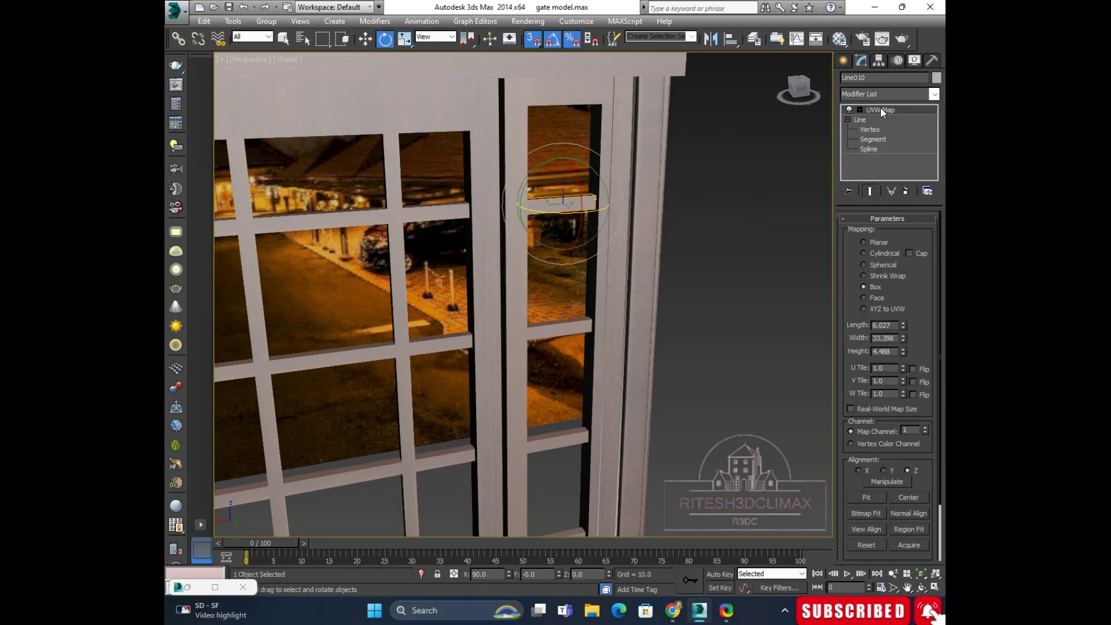
left_click(573, 340)
key("w")
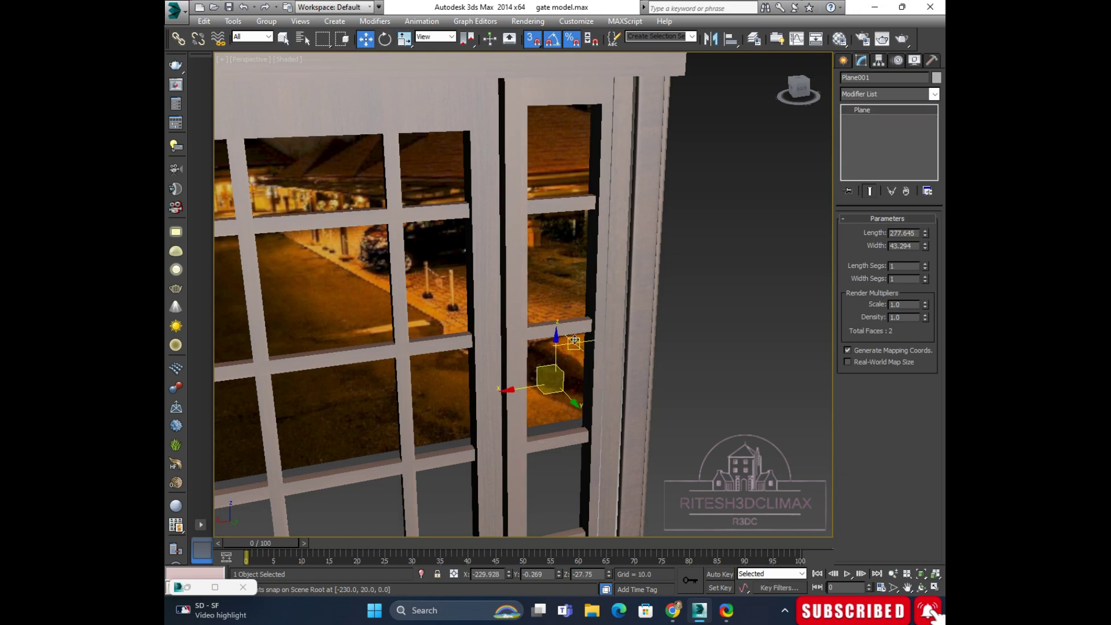
scroll(573, 335, "up", 2)
scroll(574, 296, "up", 3)
left_click(574, 295)
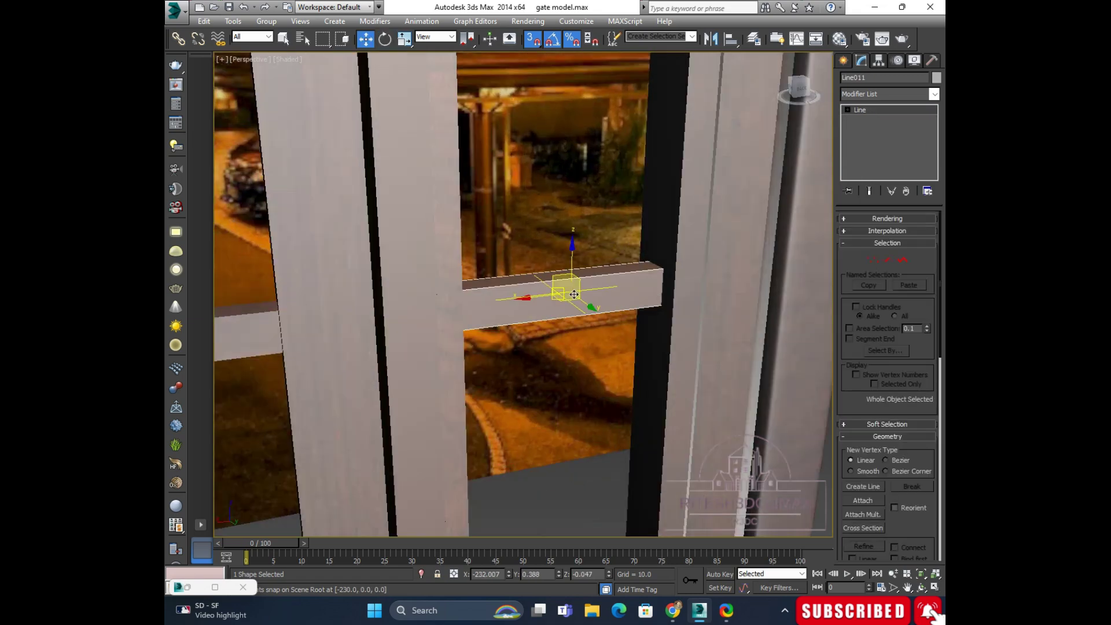
right_click(869, 112)
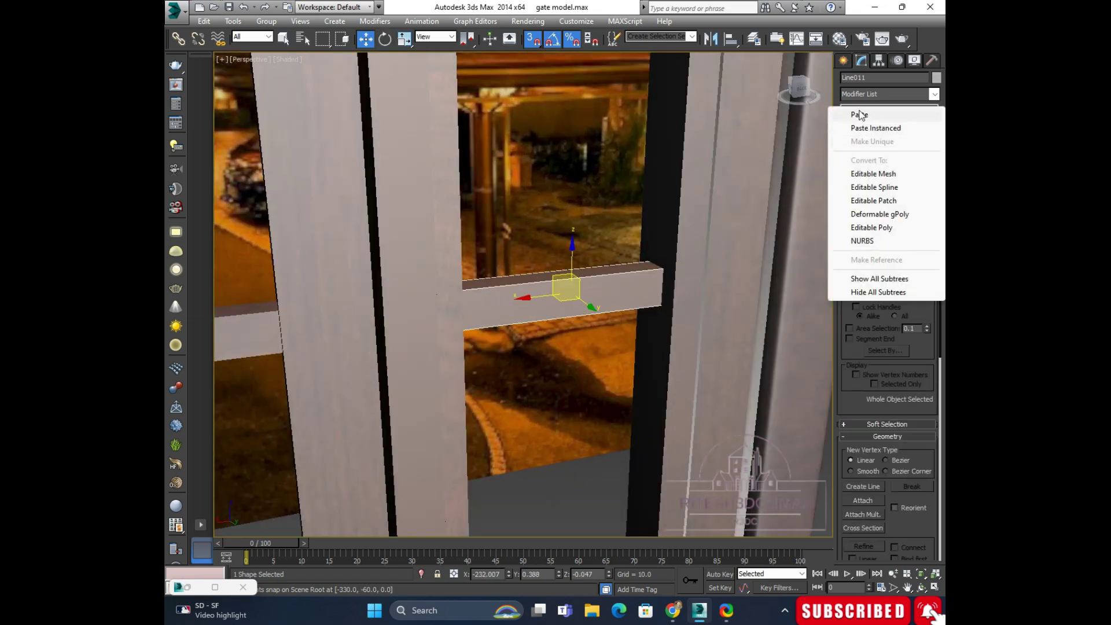
left_click(859, 116)
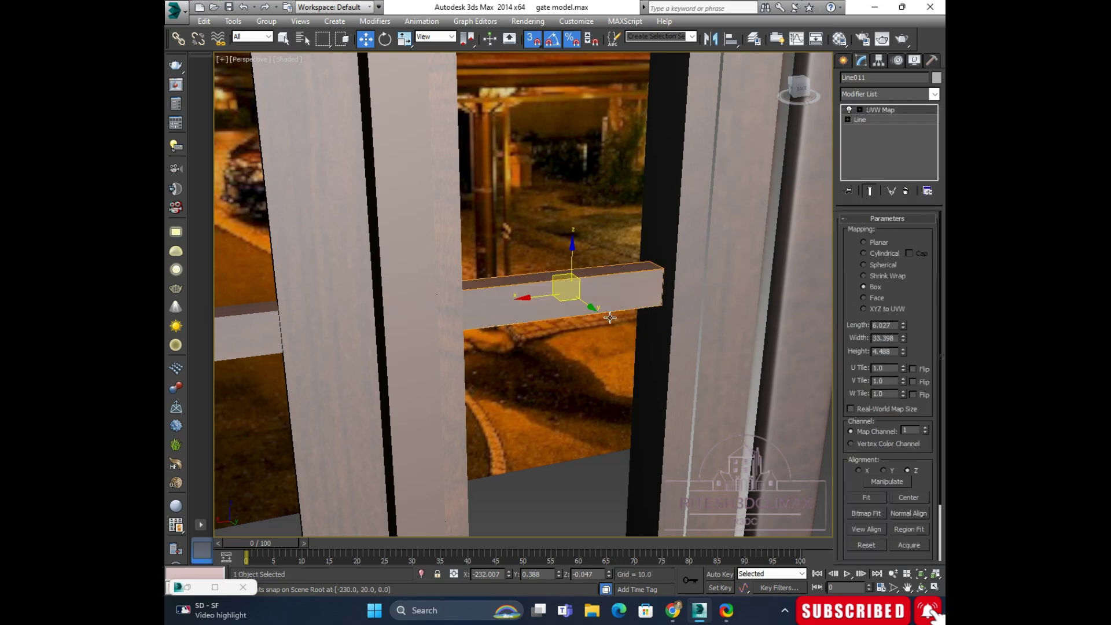
Step: Paste the UVW Map onto lower rail Line012 and fit it to 6.027 × 33.398 × 4.488
scroll(647, 328, "up", 2)
scroll(590, 272, "up", 3)
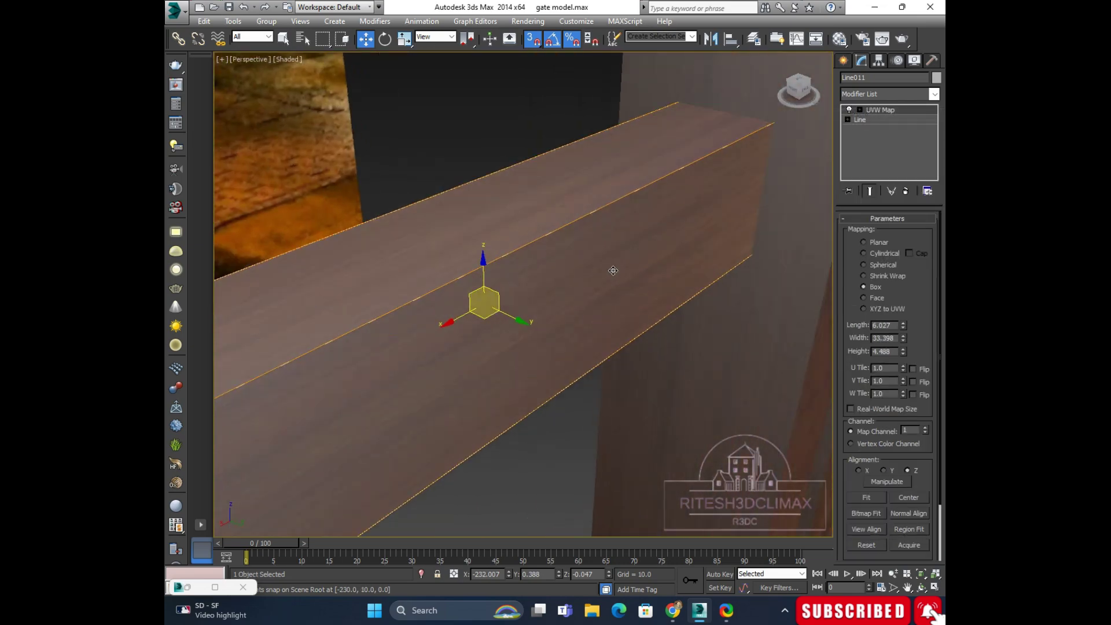
middle_click_drag(613, 271, 546, 105, "alt")
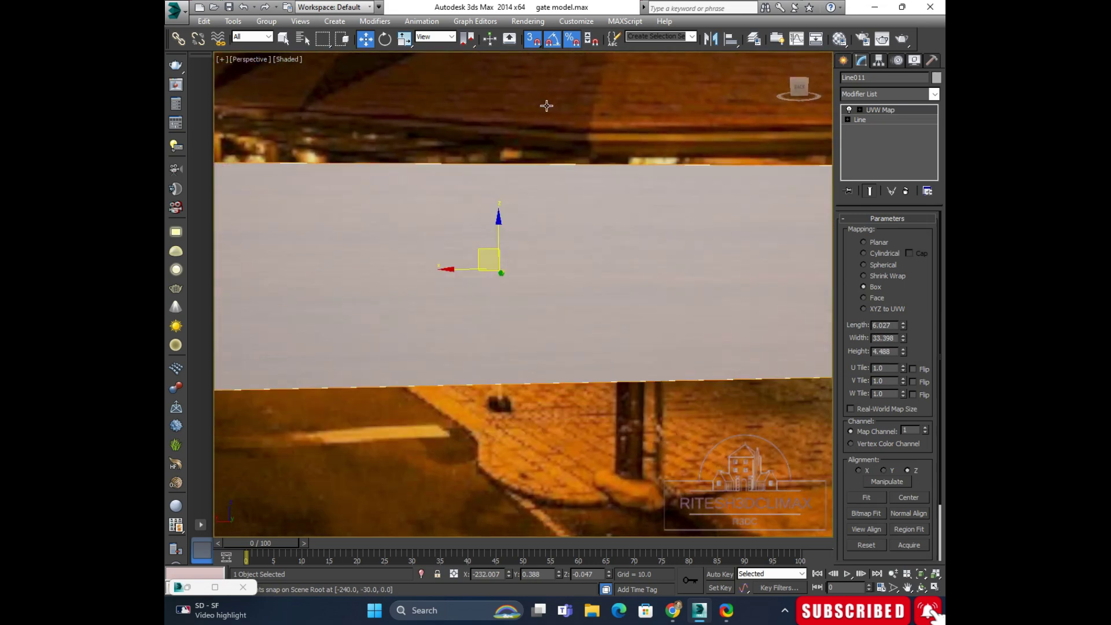
scroll(547, 105, "down", 5)
middle_click_drag(546, 110, 549, 232, "alt")
key("ctrl+z")
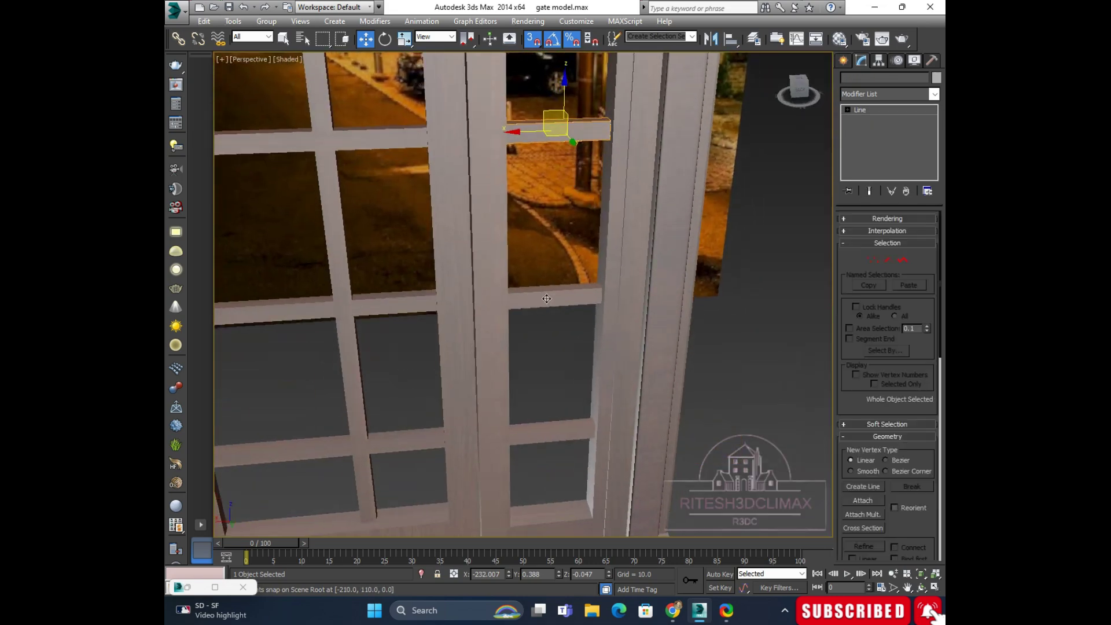
key("ctrl+z")
right_click(873, 114)
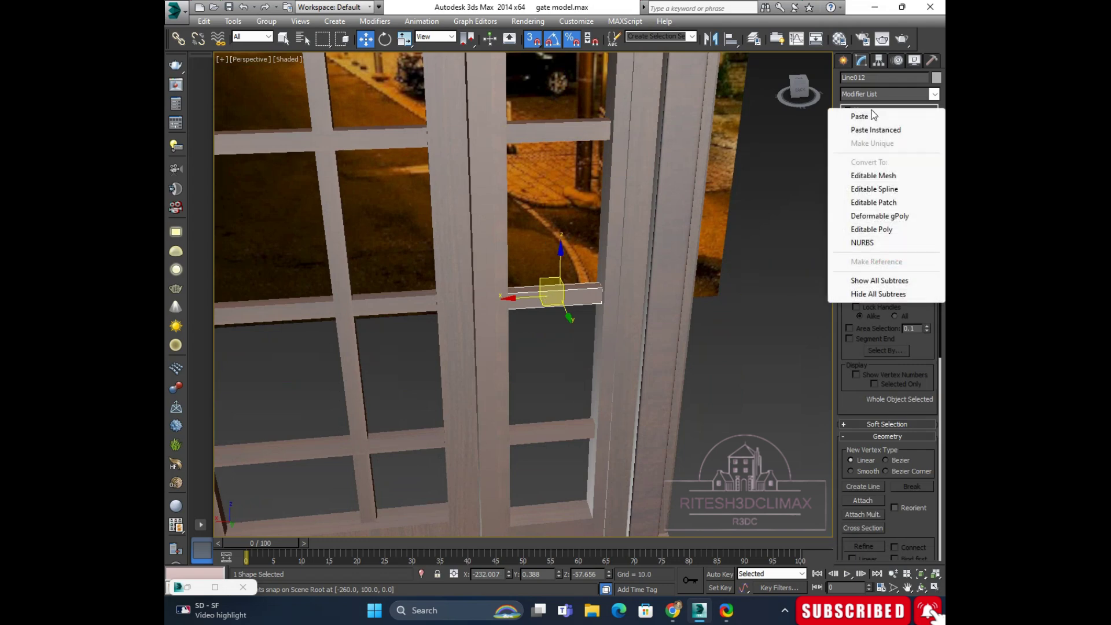
left_click(867, 115)
key("alt")
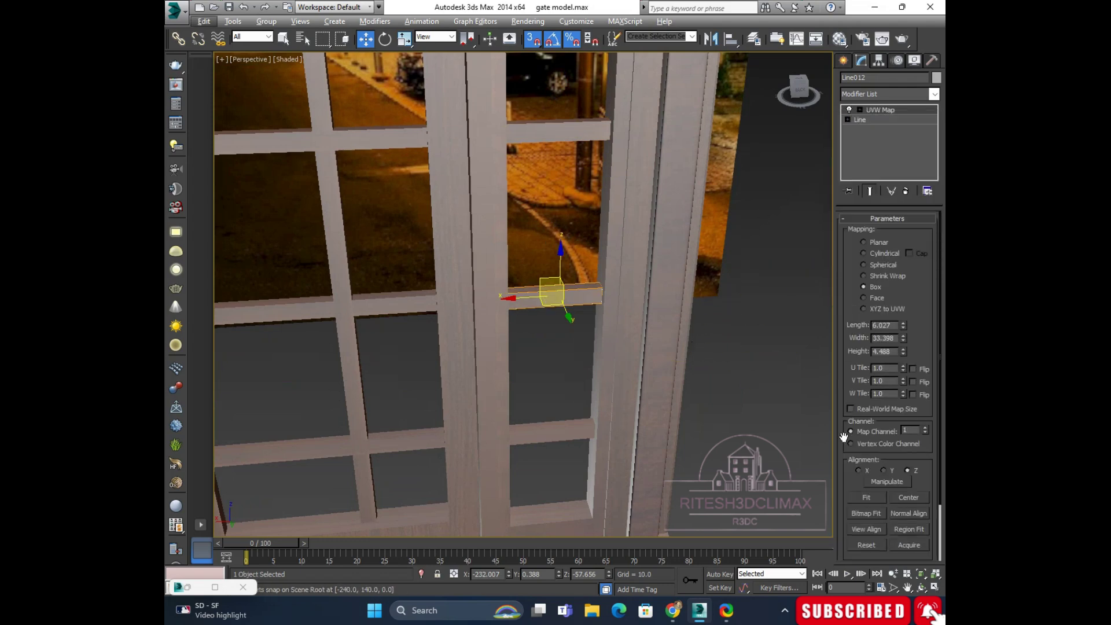
left_click(867, 497)
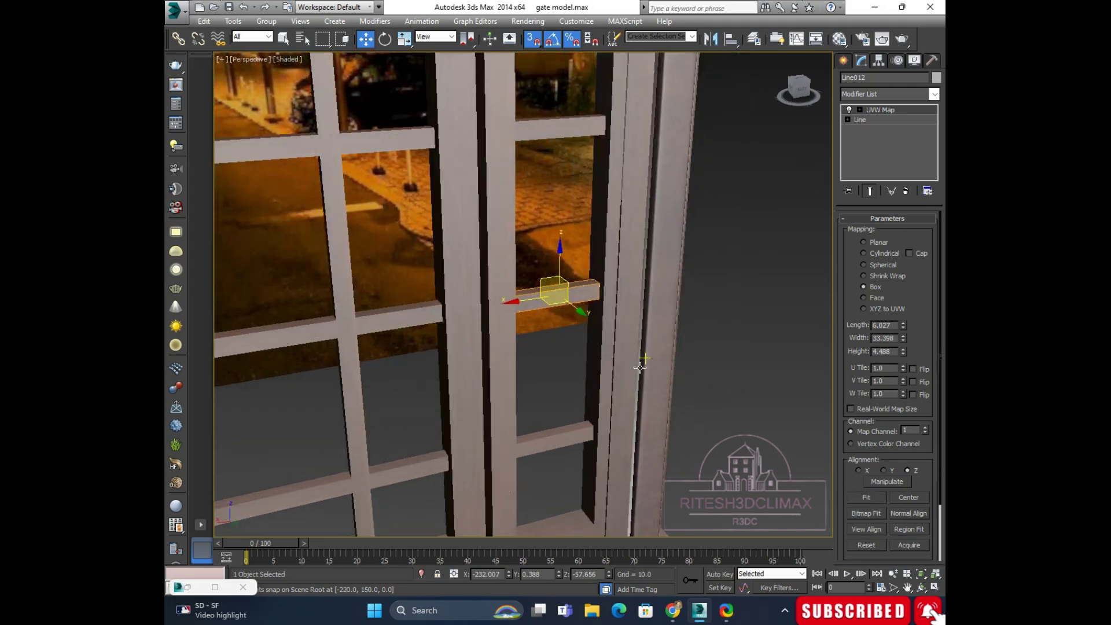
scroll(567, 371, "up", 3)
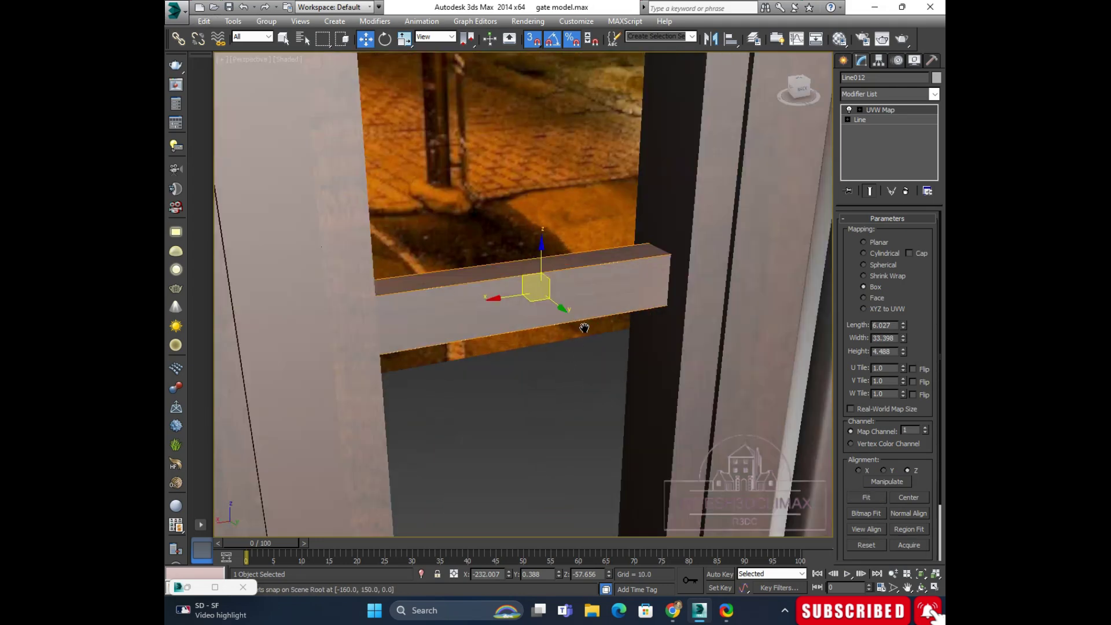
scroll(580, 325, "up", 3)
scroll(602, 290, "up", 3)
scroll(622, 266, "up", 3)
scroll(648, 262, "down", 4)
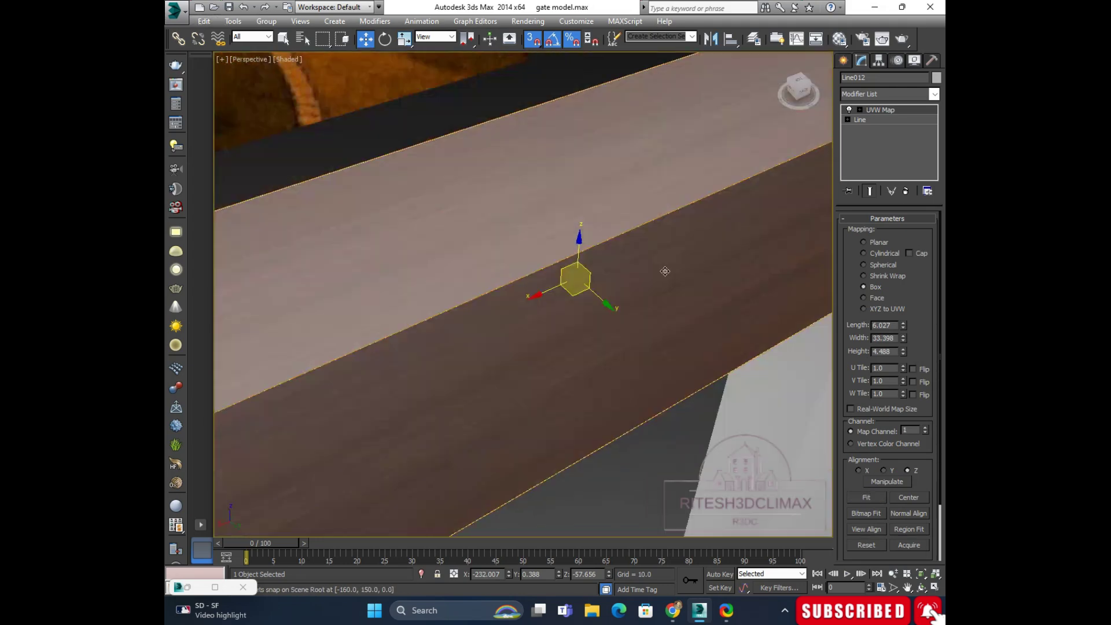
scroll(637, 266, "down", 3)
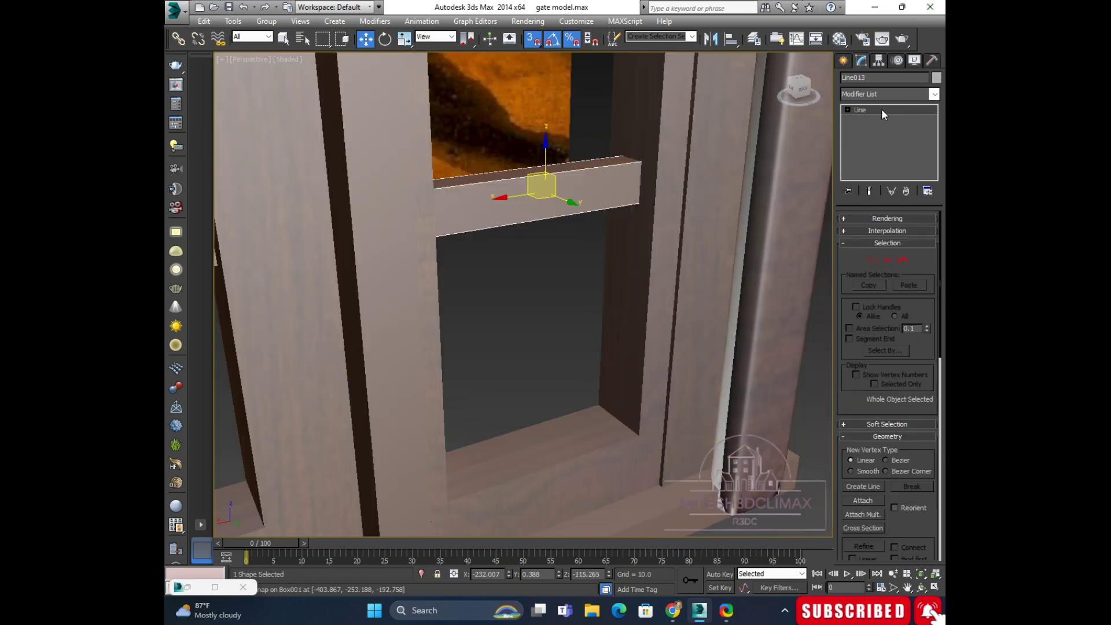
Step: Paste the copied UVW Map onto crossbar Line013
right_click(881, 109)
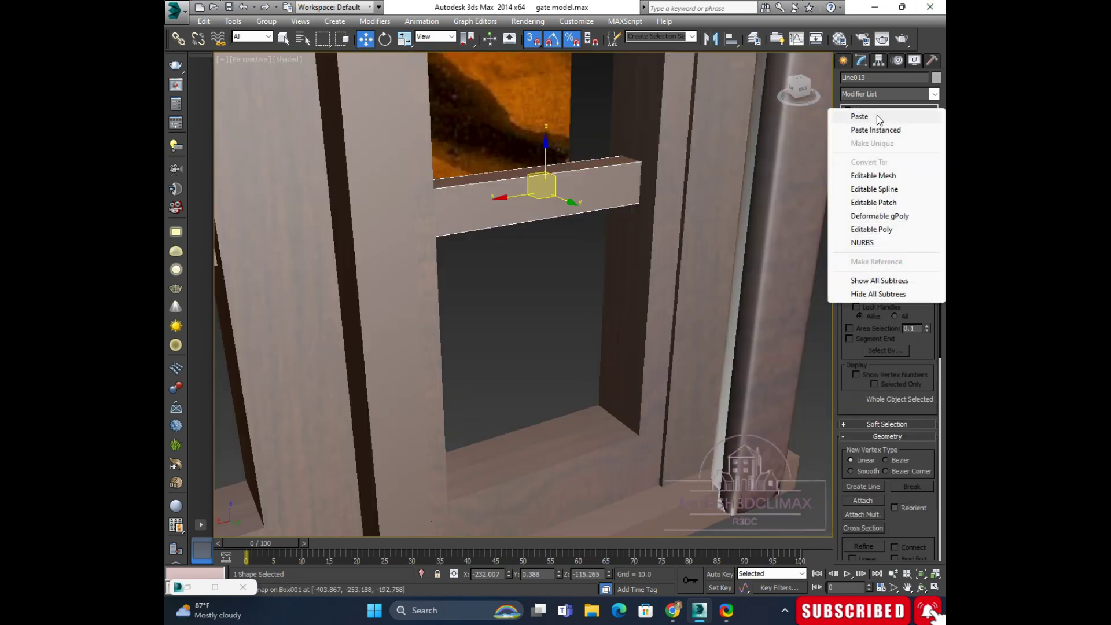
left_click(883, 114)
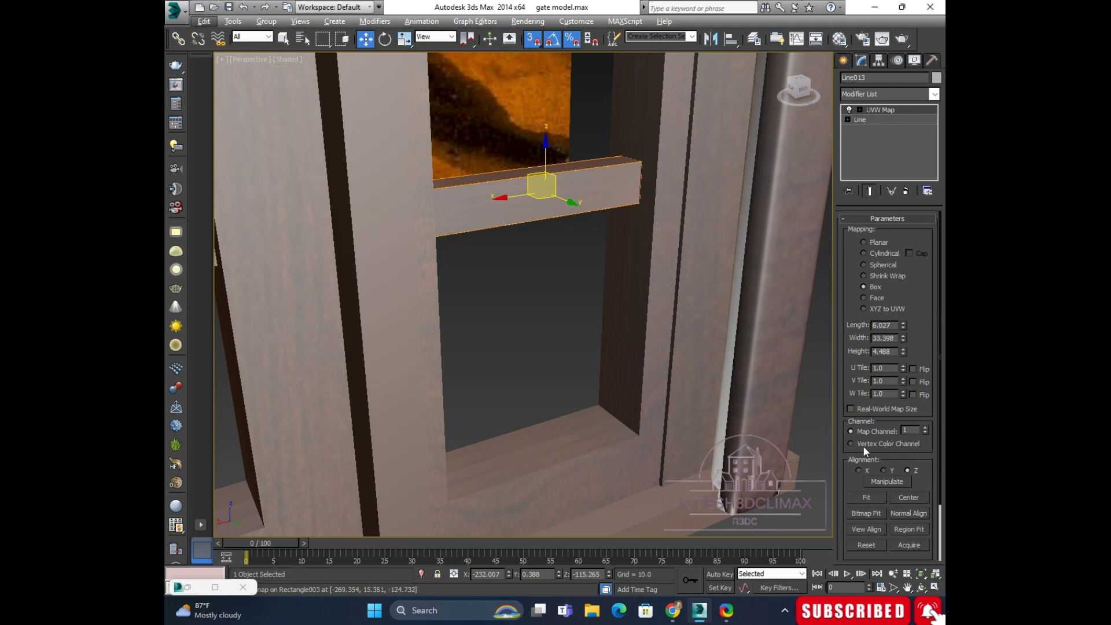
mouse_move(539, 204)
middle_mouse_down("alt")
mouse_move(555, 218)
mouse_move(573, 173)
mouse_move(630, 247)
mouse_move(605, 293)
mouse_move(714, 236)
mouse_move(578, 228)
middle_mouse_up("alt")
scroll(572, 173, "down", 3)
scroll(573, 173, "down", 2)
scroll(577, 228, "up", 3)
scroll(577, 228, "down", 2)
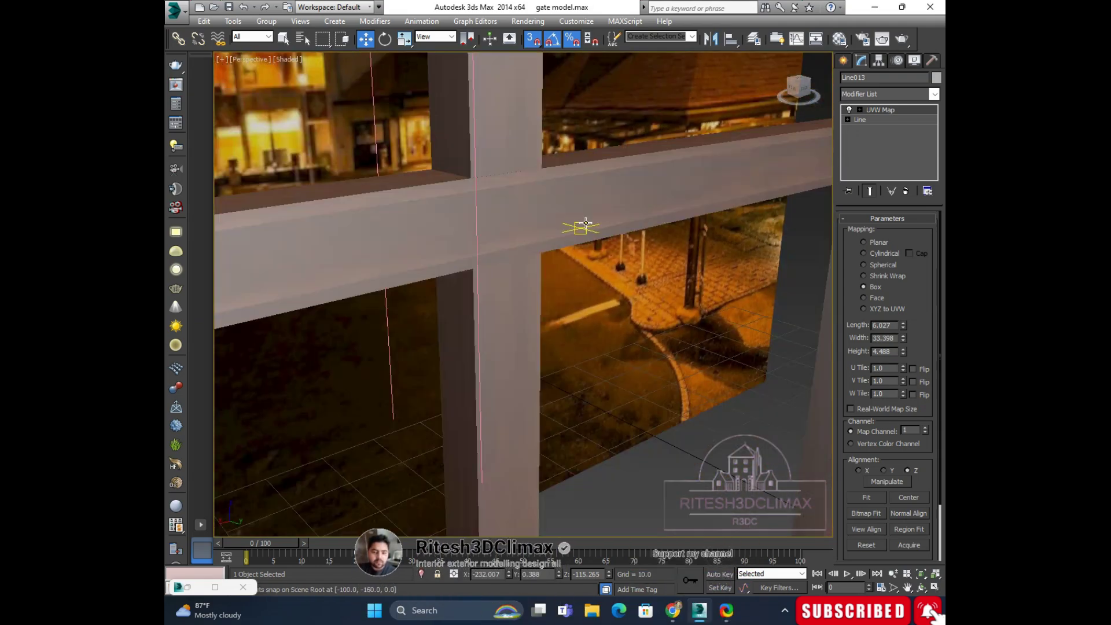
scroll(581, 220, "up", 2)
scroll(582, 212, "down", 2)
scroll(590, 211, "up", 2)
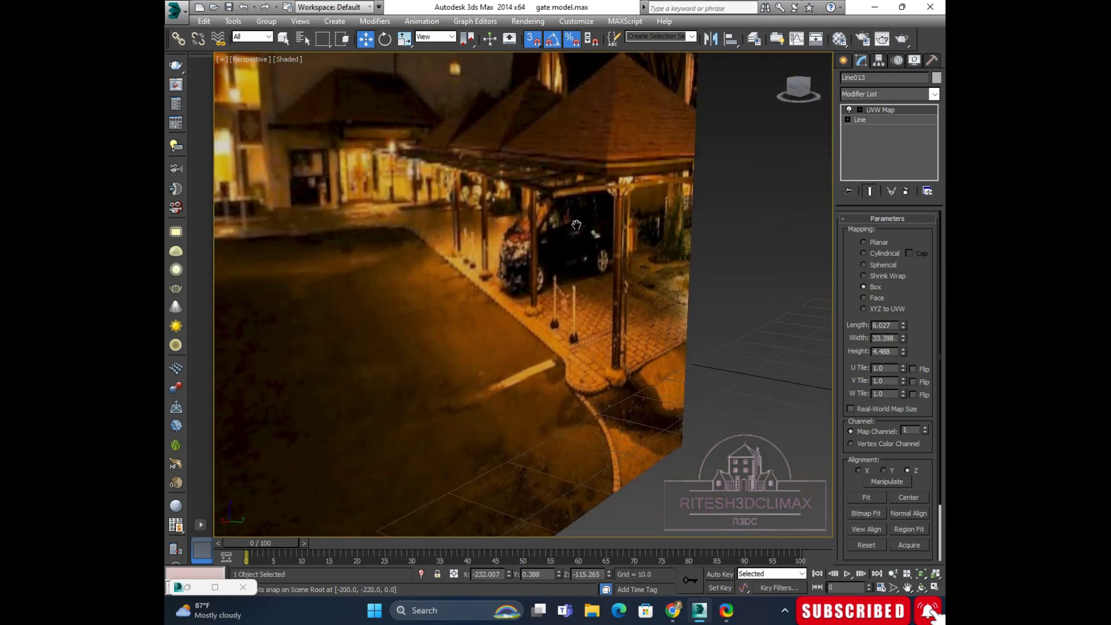
scroll(616, 223, "down", 3)
middle_click_drag(616, 222, 602, 214, "alt")
scroll(602, 214, "up", 2)
scroll(600, 210, "up", 3)
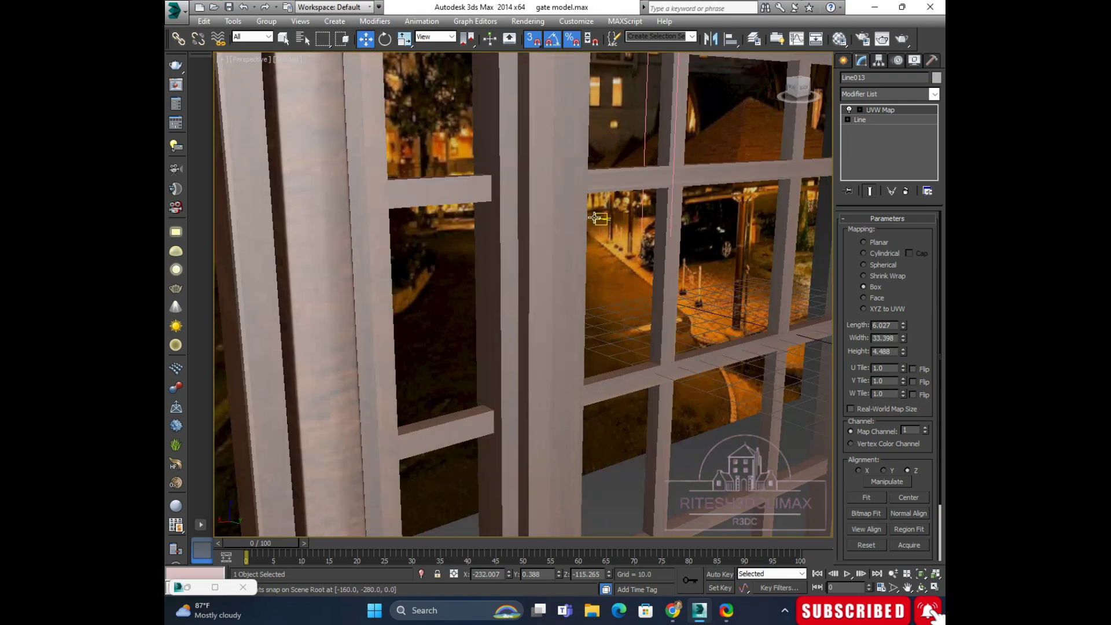
scroll(599, 210, "up", 2)
Step: Paste the same UVW Map onto horizontal rail Line014
left_click(603, 197)
left_click(602, 195)
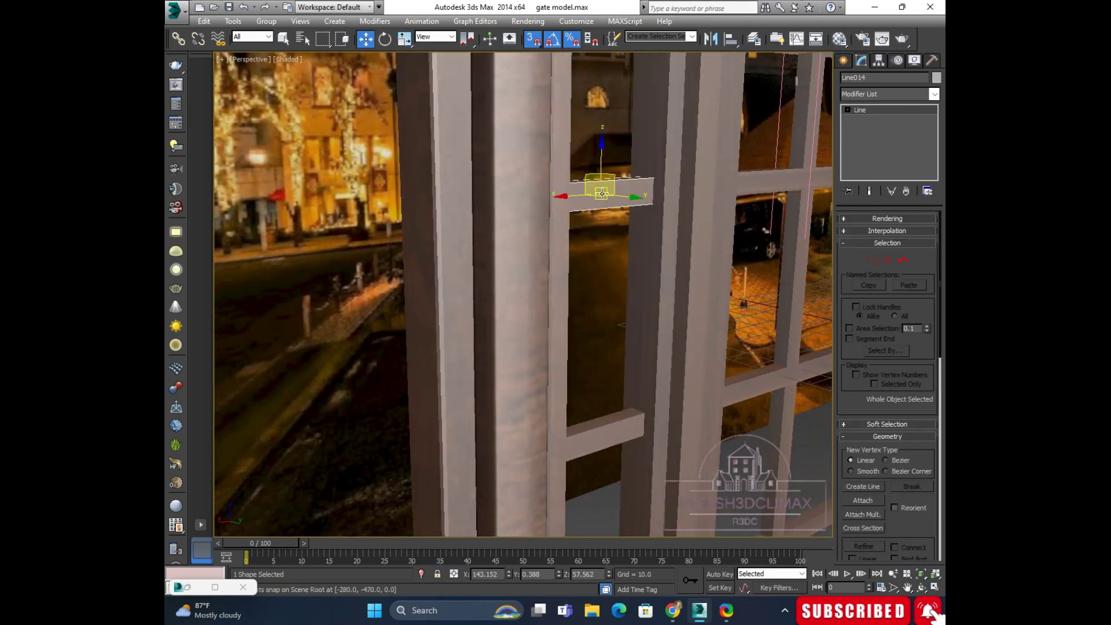
right_click(877, 110)
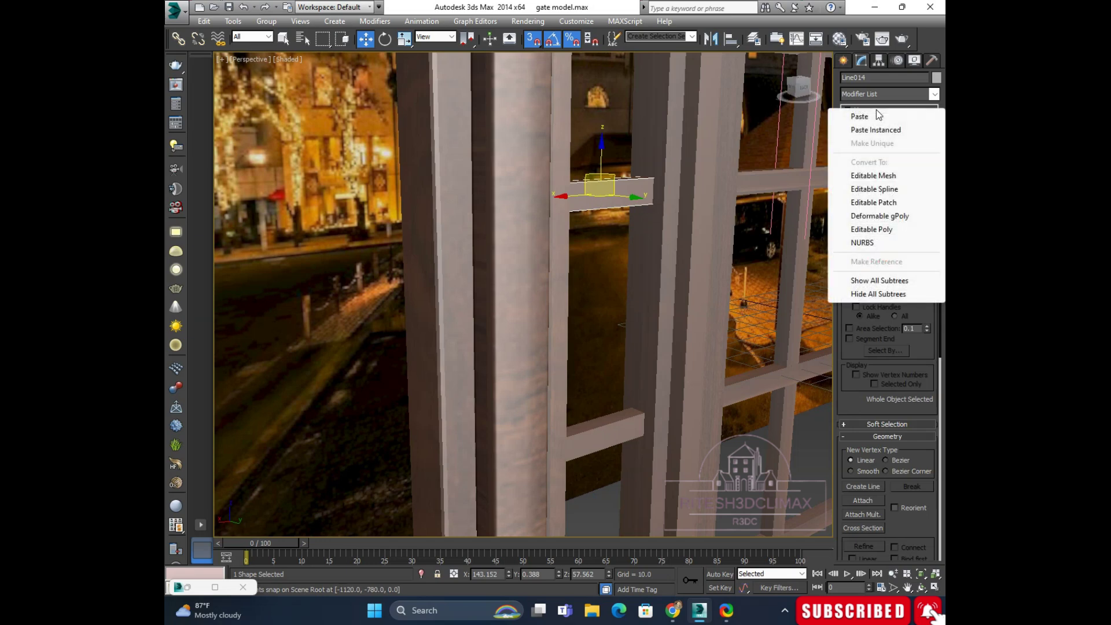
left_click(867, 114)
scroll(663, 270, "up", 5)
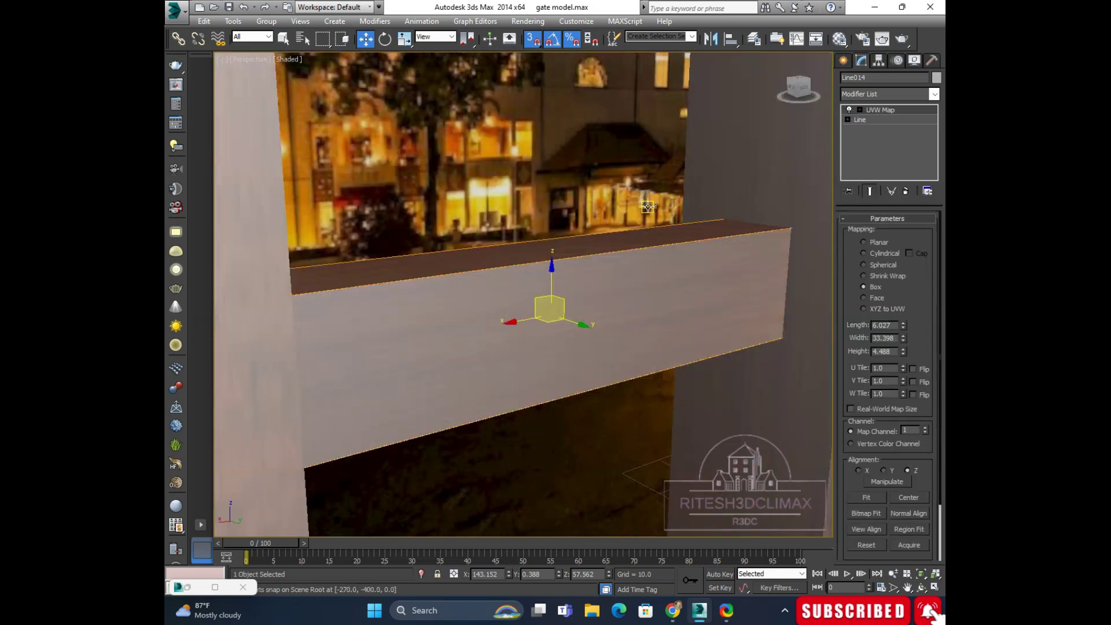
scroll(650, 266, "up", 5)
scroll(650, 265, "down", 5)
mouse_move(650, 335)
middle_mouse_down()
mouse_move(668, 252)
mouse_move(599, 272)
middle_mouse_up()
scroll(667, 252, "down", 5)
scroll(649, 313, "up", 2)
scroll(649, 312, "down", 4)
scroll(606, 254, "up", 3)
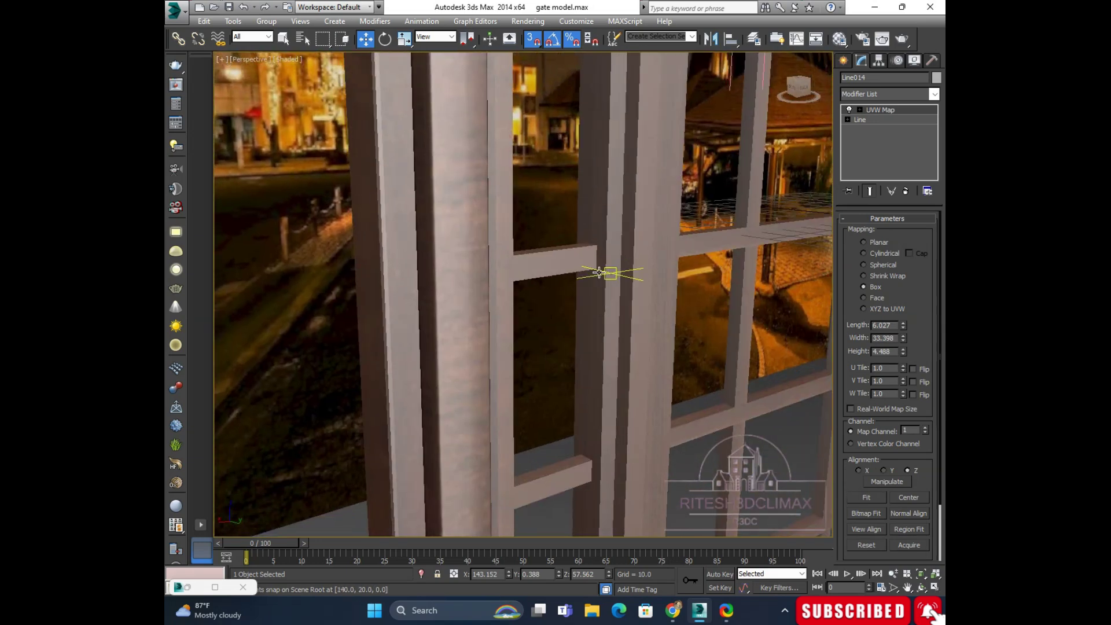
key("ctrl+z")
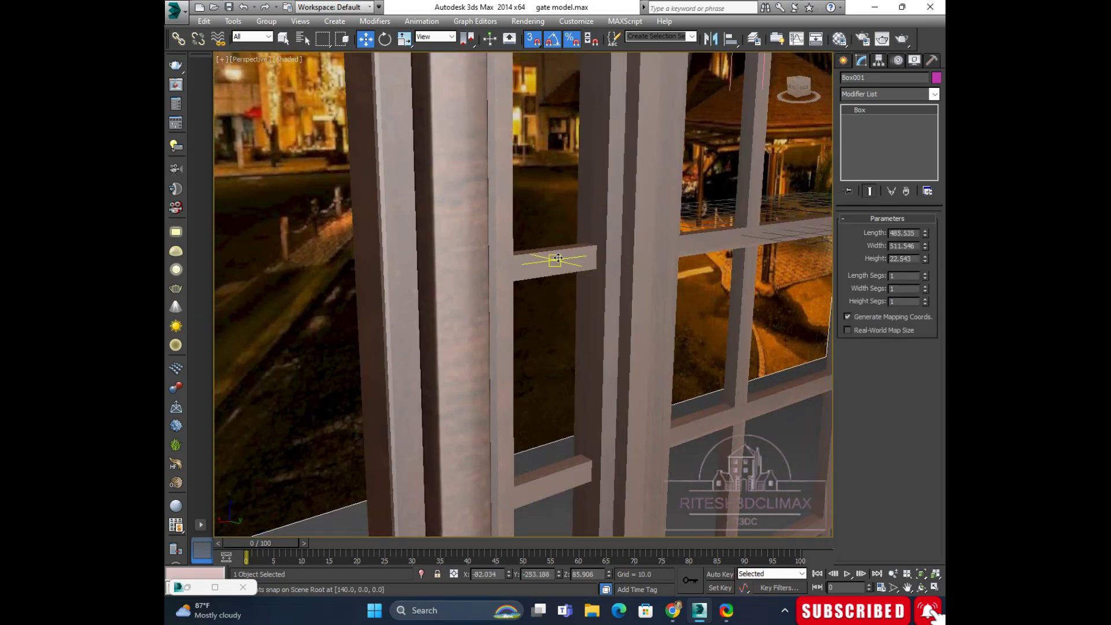
left_click(536, 262)
Step: Paste the copied UVW Map onto crossbar Line015
right_click(884, 109)
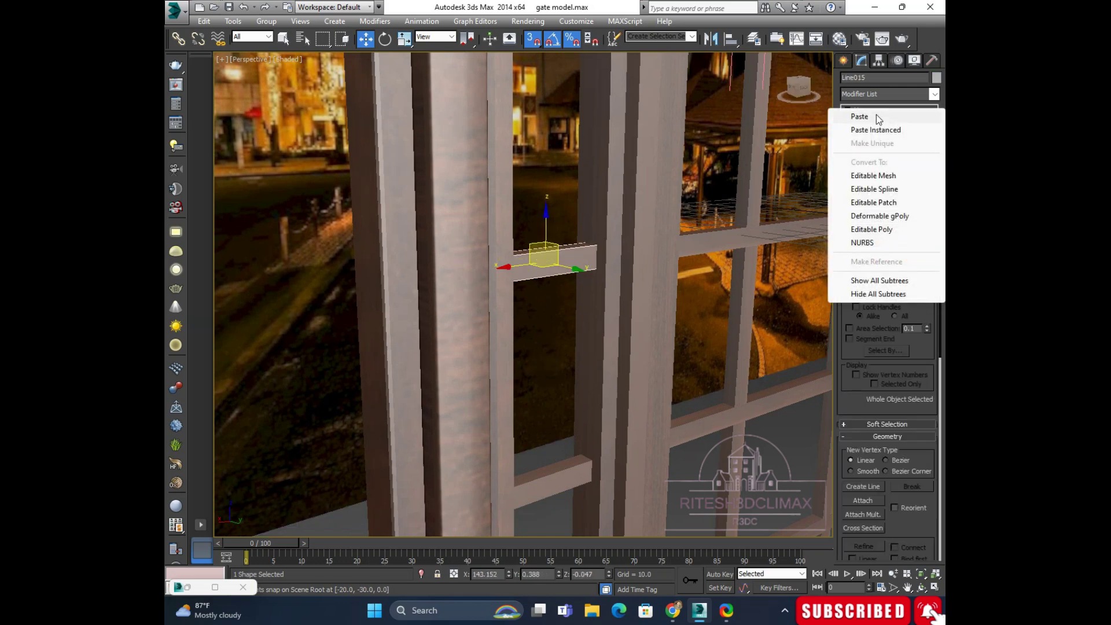
left_click(876, 114)
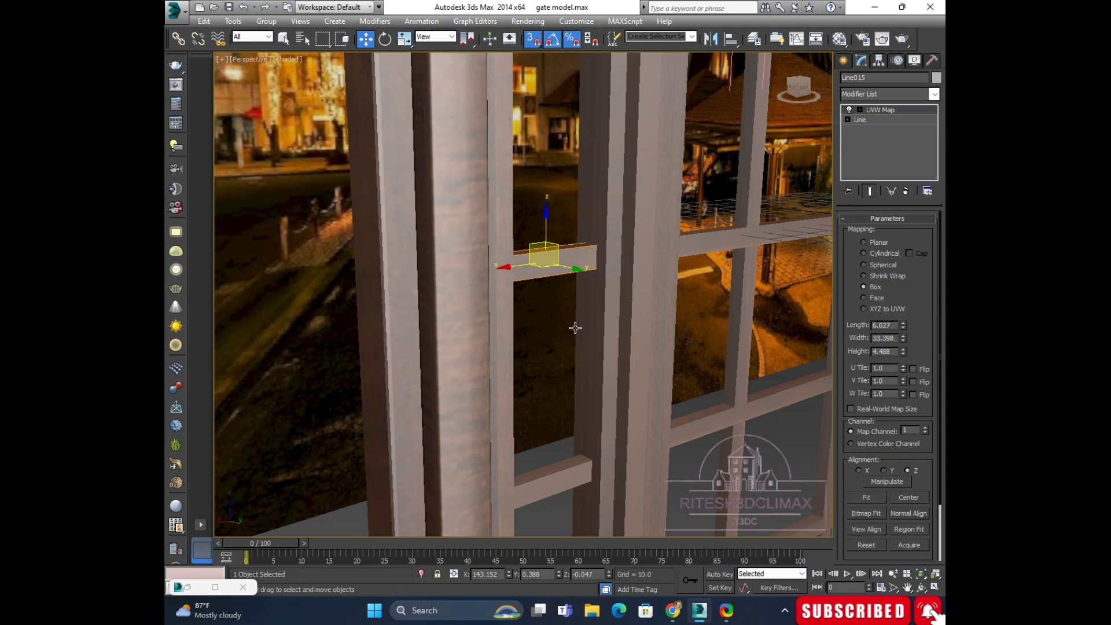
scroll(595, 278, "up", 2)
scroll(561, 258, "up", 3)
scroll(558, 255, "down", 2)
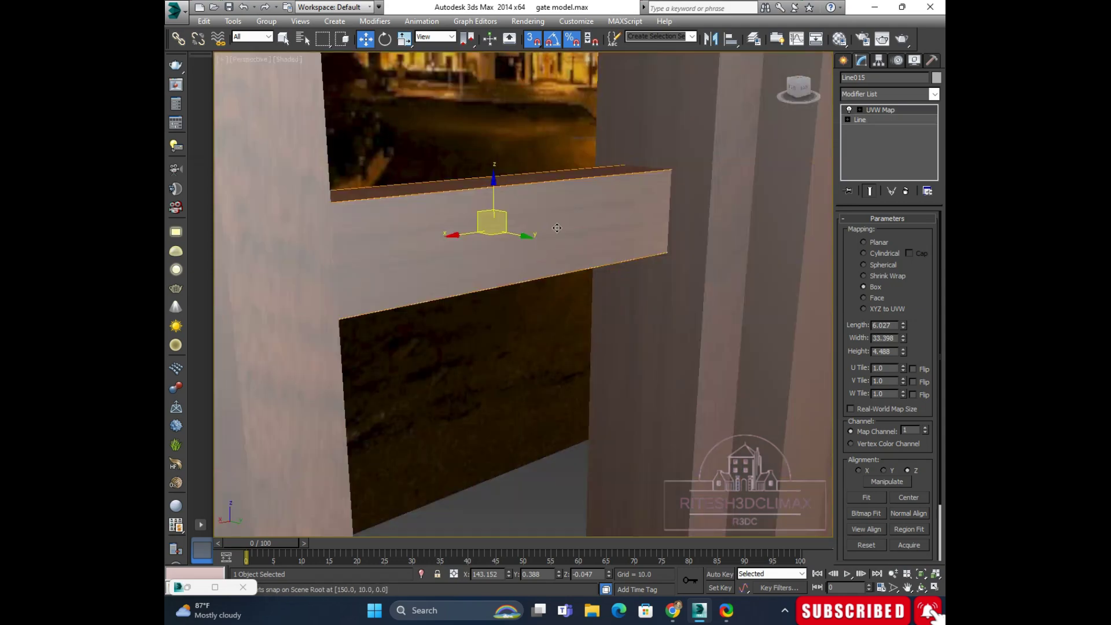
scroll(557, 227, "down", 3)
mouse_move(557, 227)
middle_mouse_down("alt")
mouse_move(567, 200)
mouse_move(551, 139)
mouse_move(571, 204)
middle_mouse_up("alt")
scroll(567, 196, "up", 3)
scroll(567, 196, "up", 3)
scroll(536, 207, "down", 3)
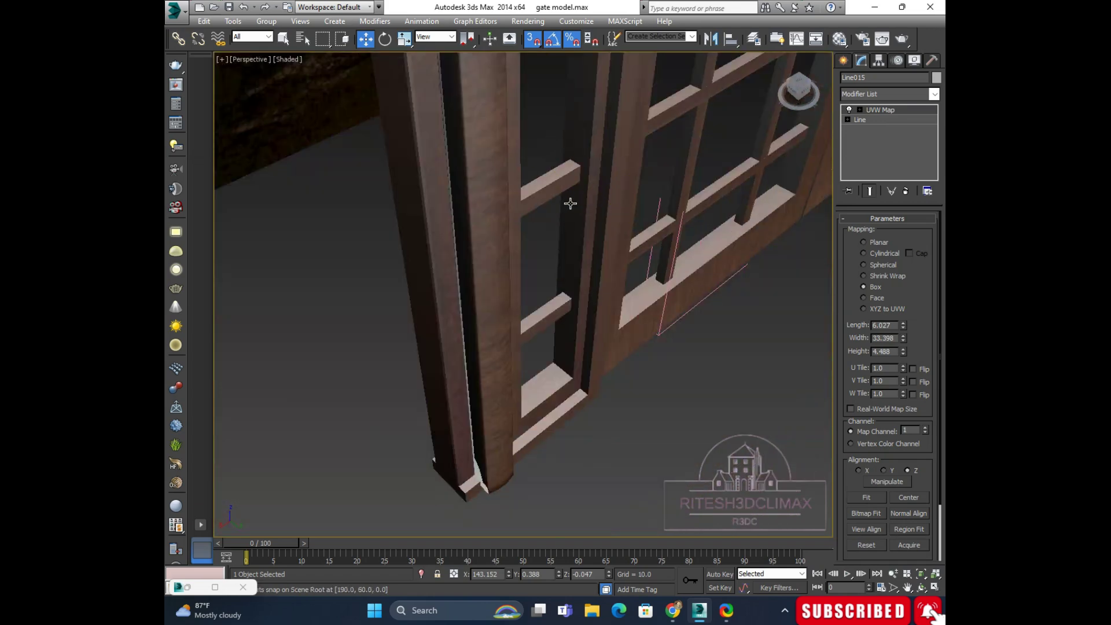
Step: Paste the UVW Map onto small crossbar Line016
left_click(550, 189)
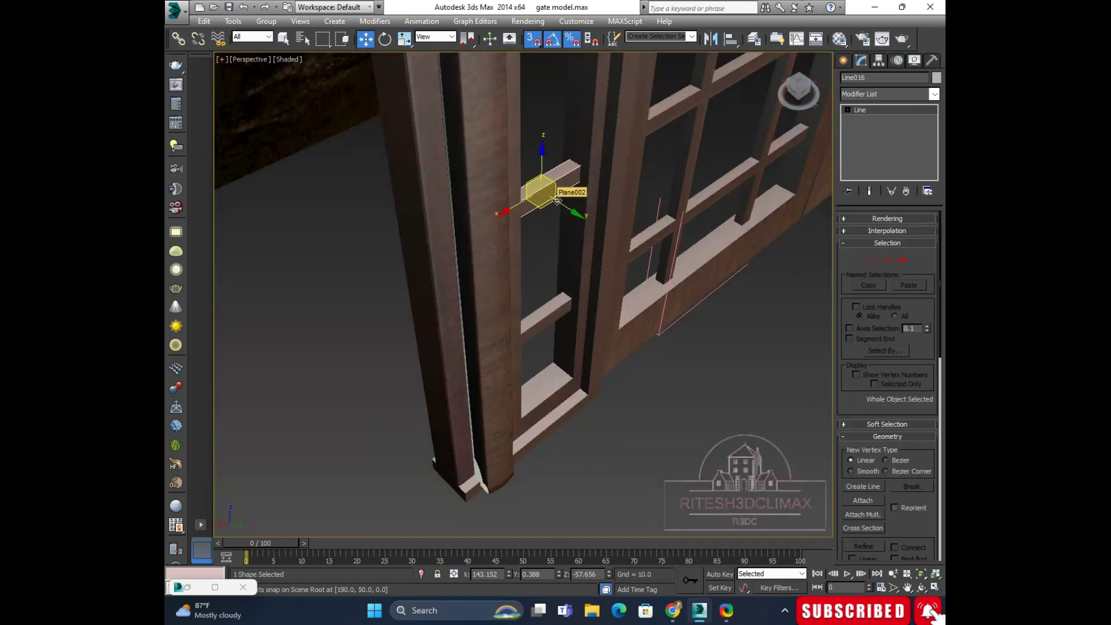
scroll(560, 200, "up", 3)
middle_click_drag(593, 253, 585, 233, "alt")
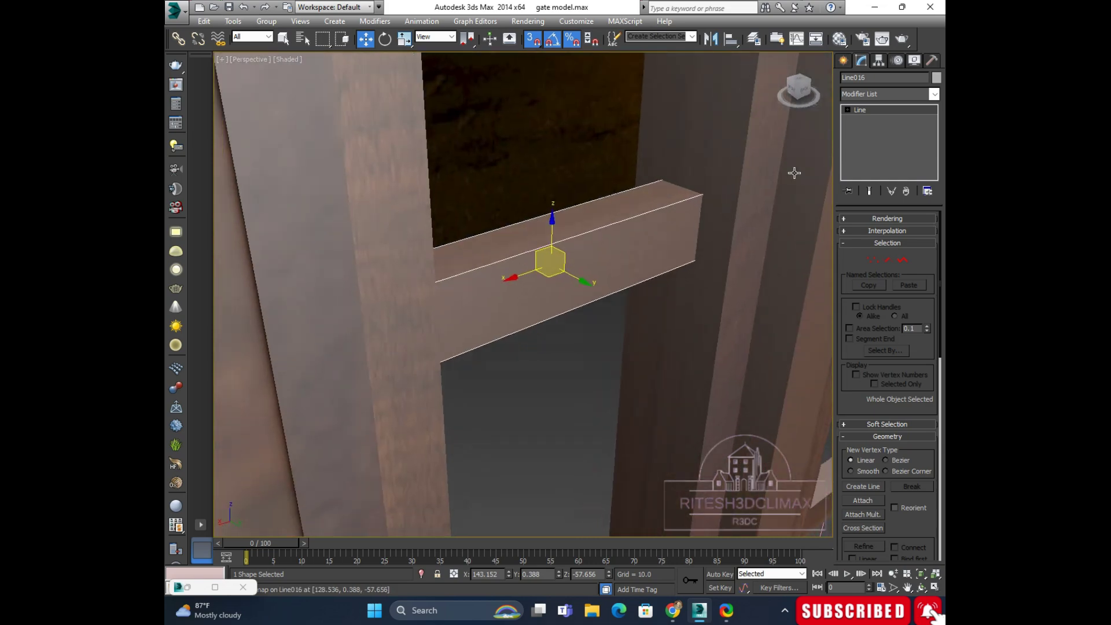
right_click(867, 115)
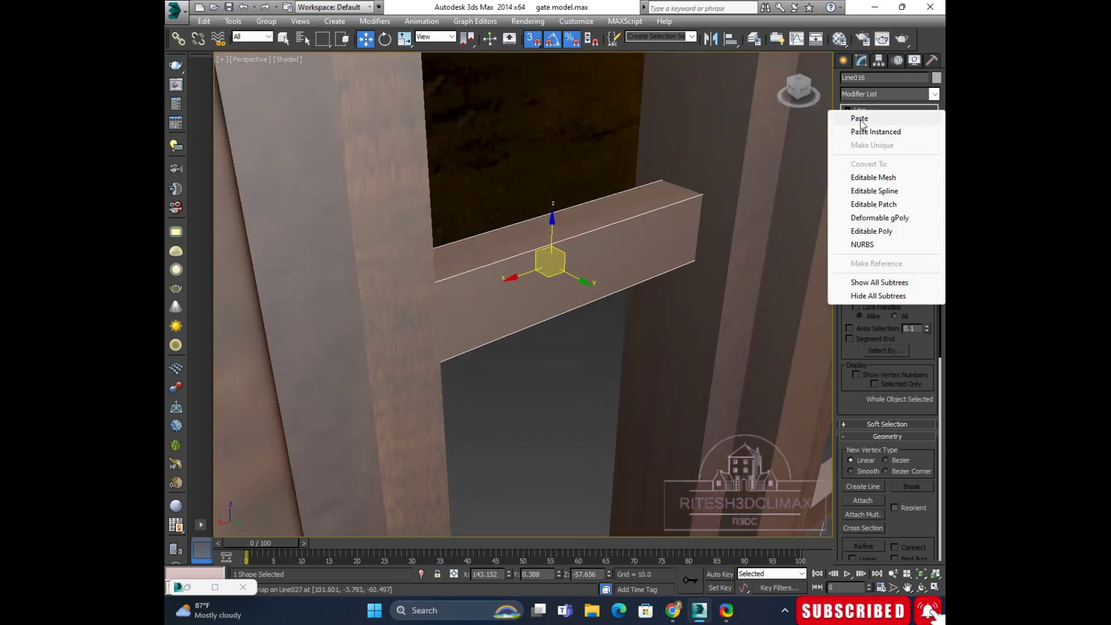
left_click(863, 117)
scroll(642, 330, "down", 2)
mouse_move(665, 389)
middle_mouse_down("alt")
mouse_move(654, 280)
mouse_move(628, 192)
middle_mouse_up("alt")
Step: Paste the UVW Map onto lower crossbar Line017 and check its wood grain
left_click(605, 327)
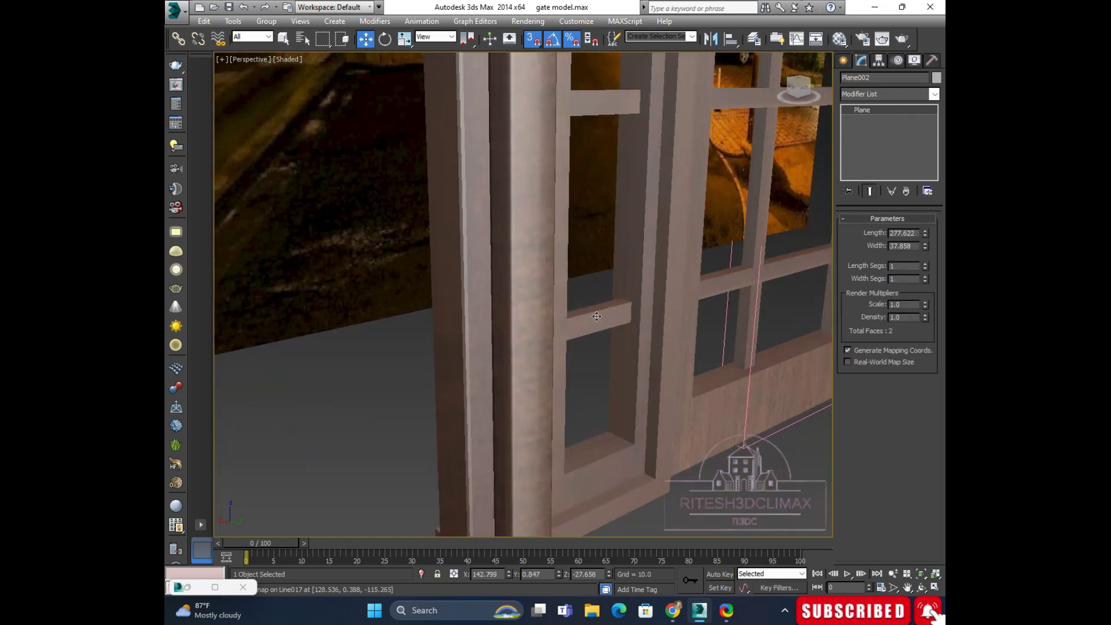
left_click(599, 320)
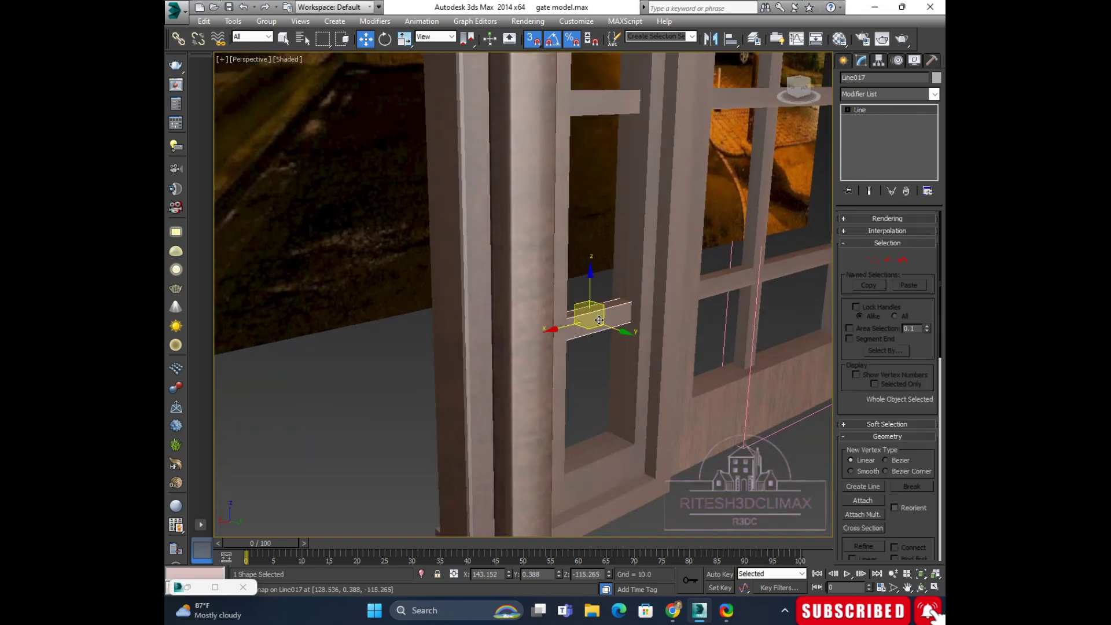
right_click(863, 113)
left_click(864, 114)
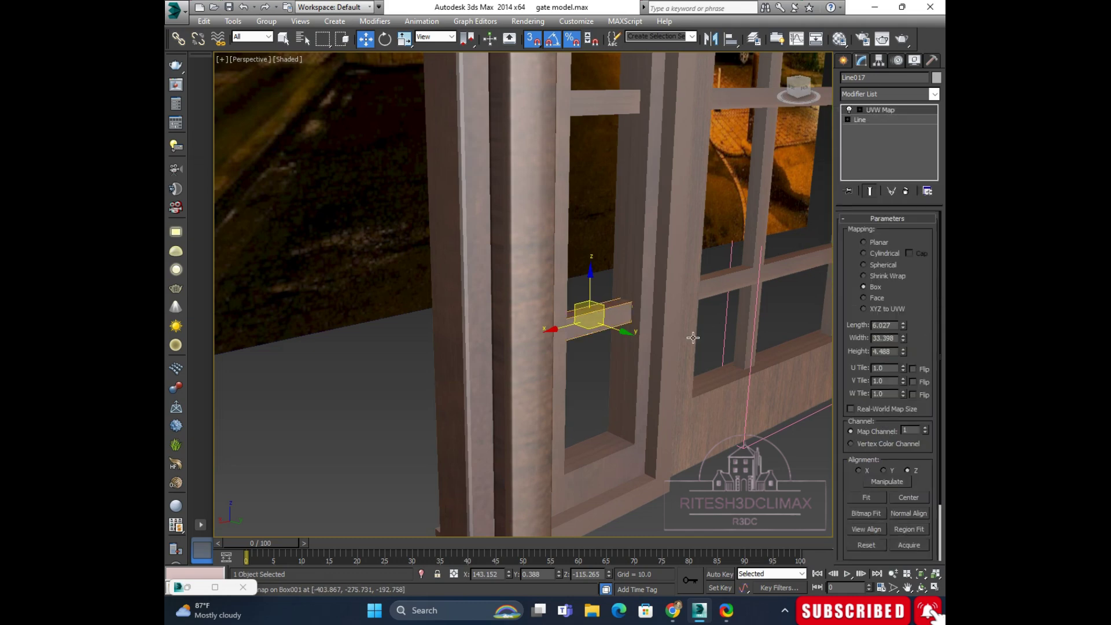
middle_click_drag(645, 397, 642, 241)
scroll(597, 188, "up", 5)
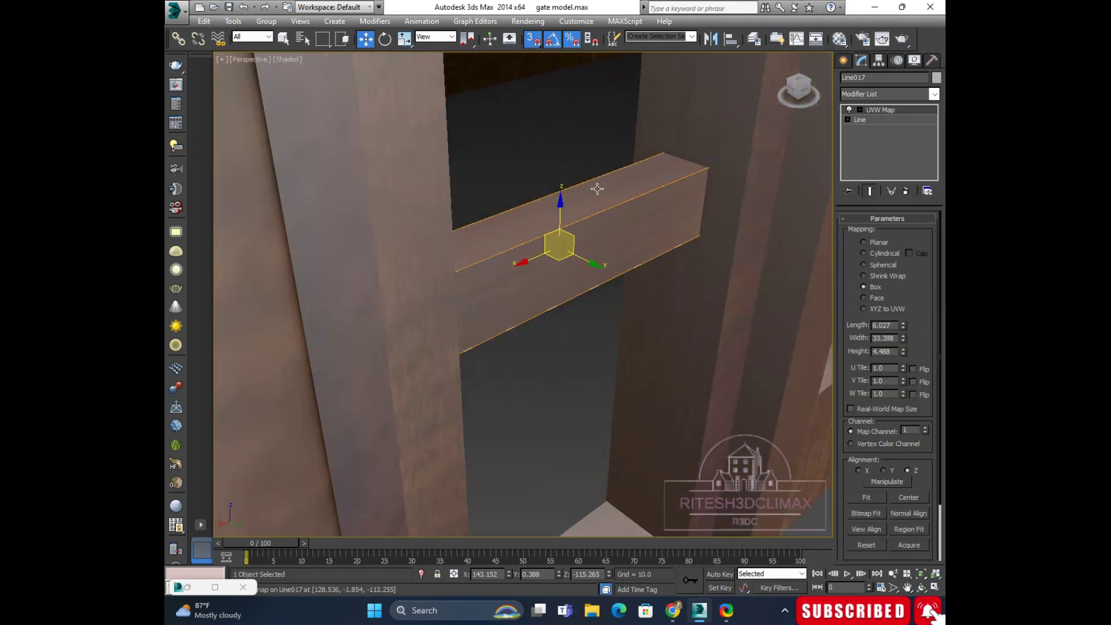
scroll(629, 245, "down", 5)
middle_click_drag(665, 344, 664, 169)
scroll(644, 286, "up", 5)
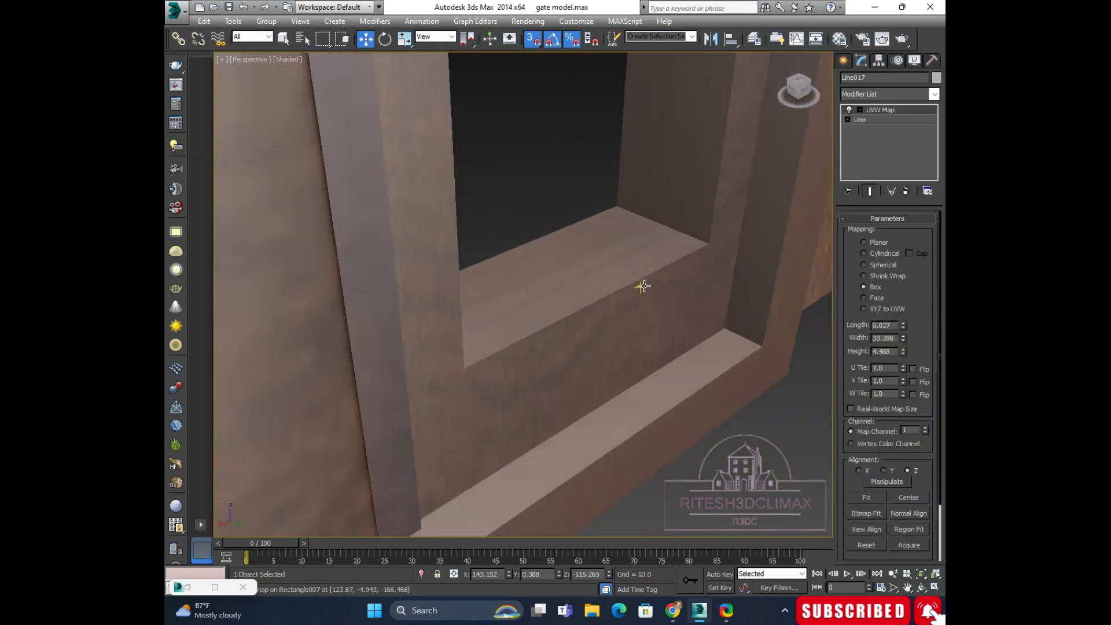
scroll(645, 302, "down", 3)
scroll(641, 318, "down", 2)
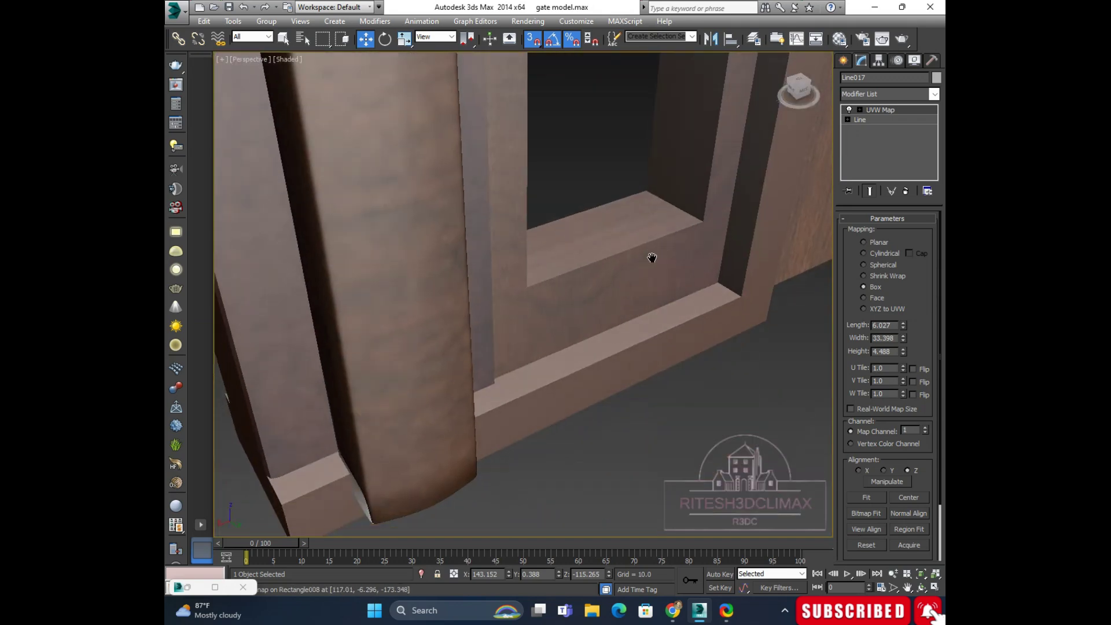
Step: Select window frame Rectangle007 and enter its UVW Map Gizmo level, framing the whole window
left_click(602, 295)
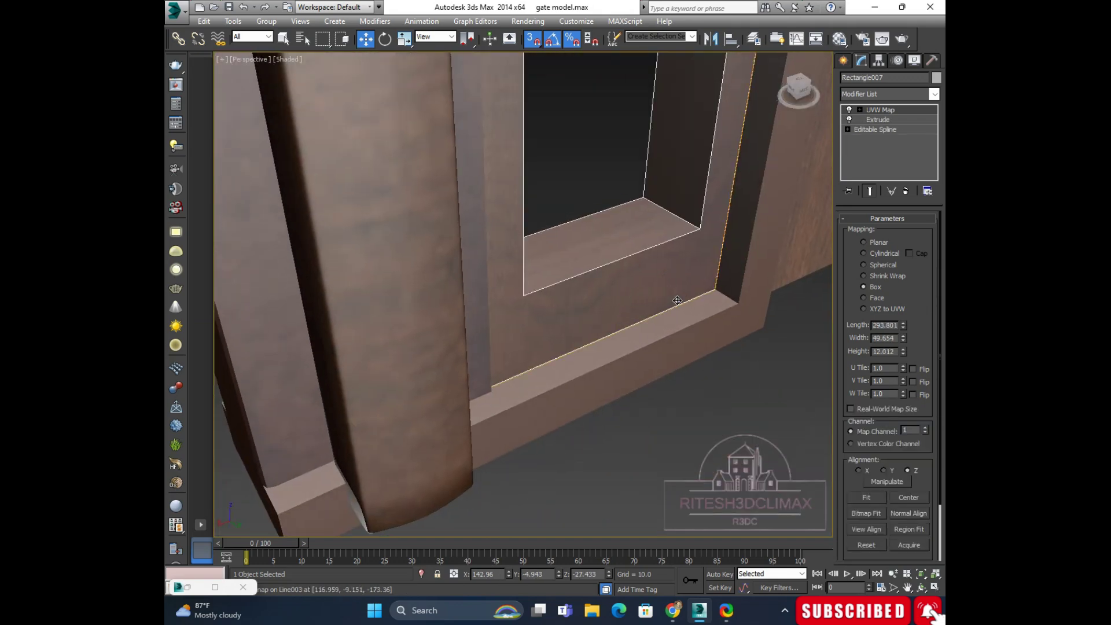
left_click(860, 109)
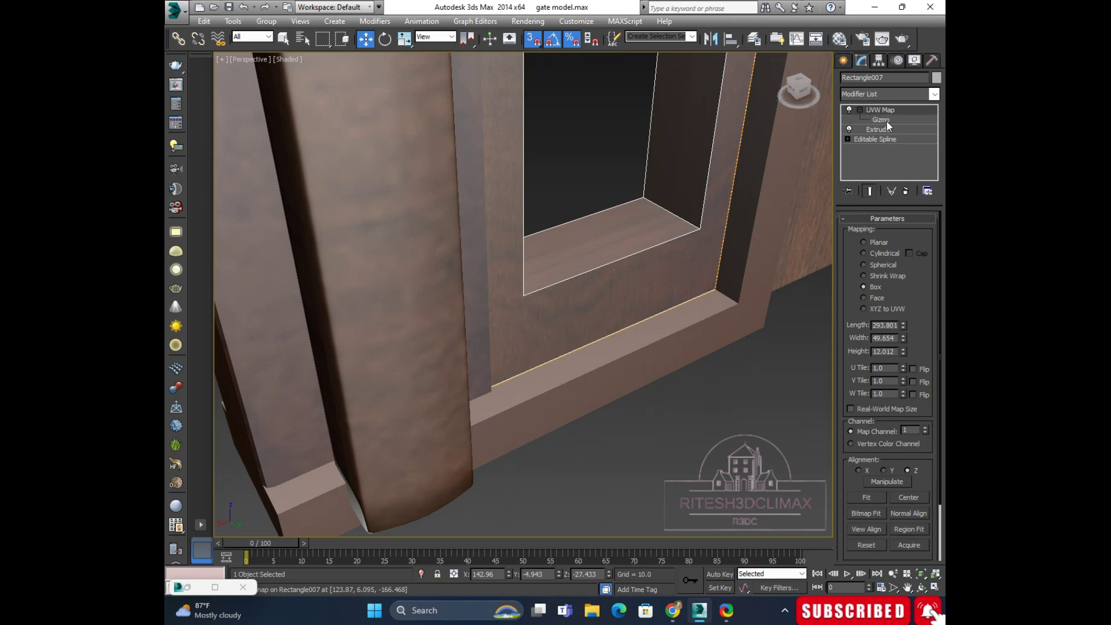
left_click(875, 121)
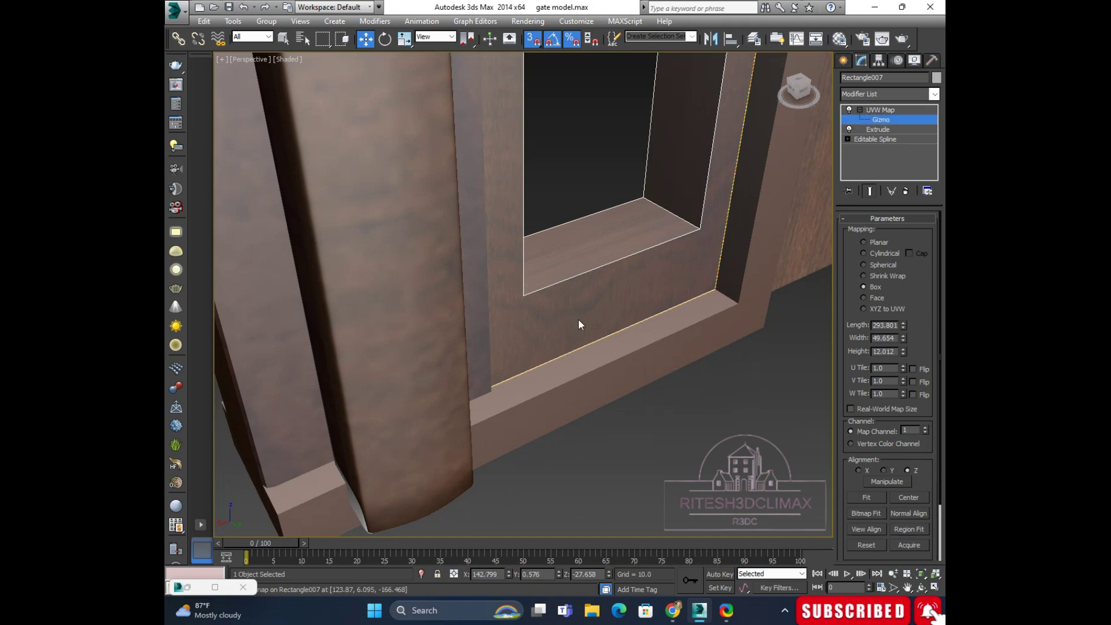
mouse_move(580, 324)
middle_mouse_down("alt")
mouse_move(596, 353)
mouse_move(640, 342)
mouse_move(616, 316)
middle_mouse_up("alt")
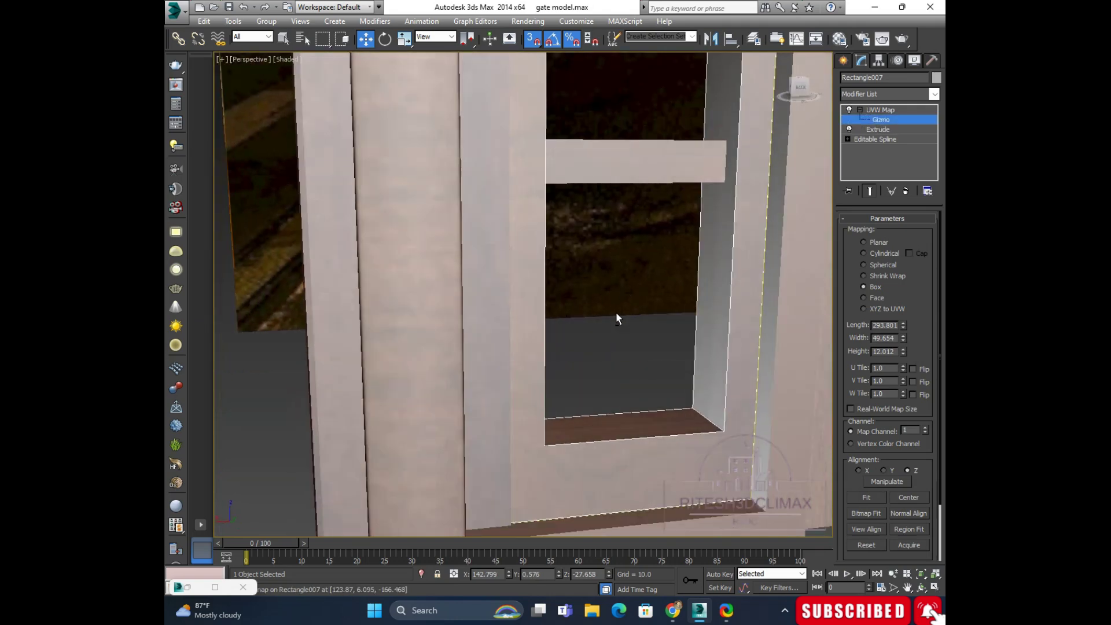
scroll(620, 373, "down", 5)
mouse_move(606, 168)
middle_mouse_down()
mouse_move(581, 187)
mouse_move(568, 151)
mouse_move(586, 165)
mouse_move(551, 127)
middle_mouse_up()
scroll(580, 186, "up", 5)
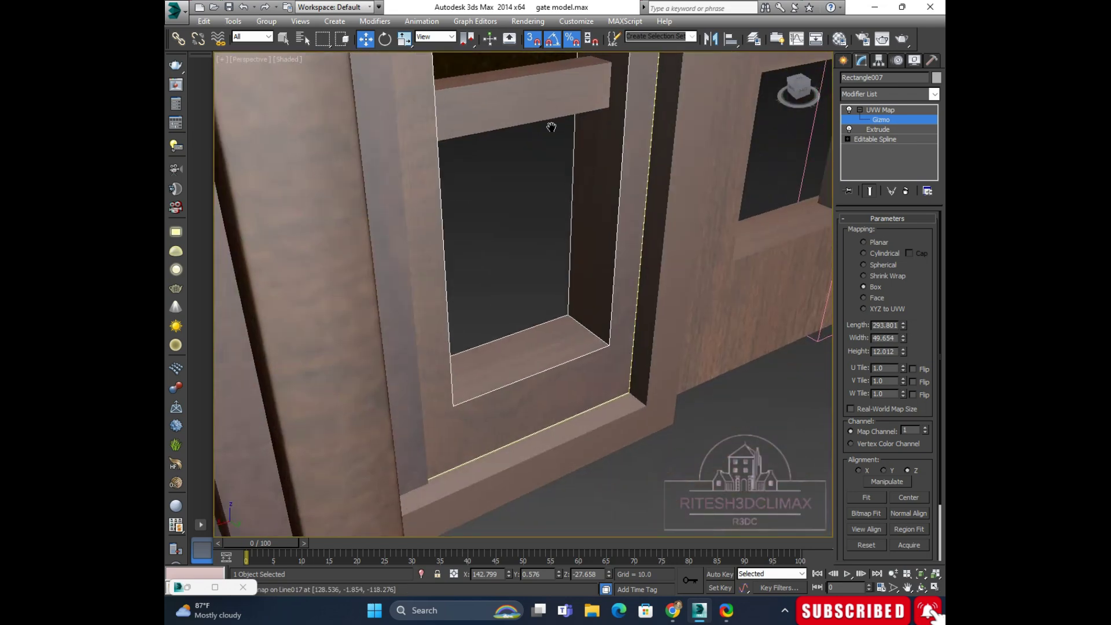
scroll(571, 181, "down", 3)
middle_click_drag(571, 181, 650, 220, "alt")
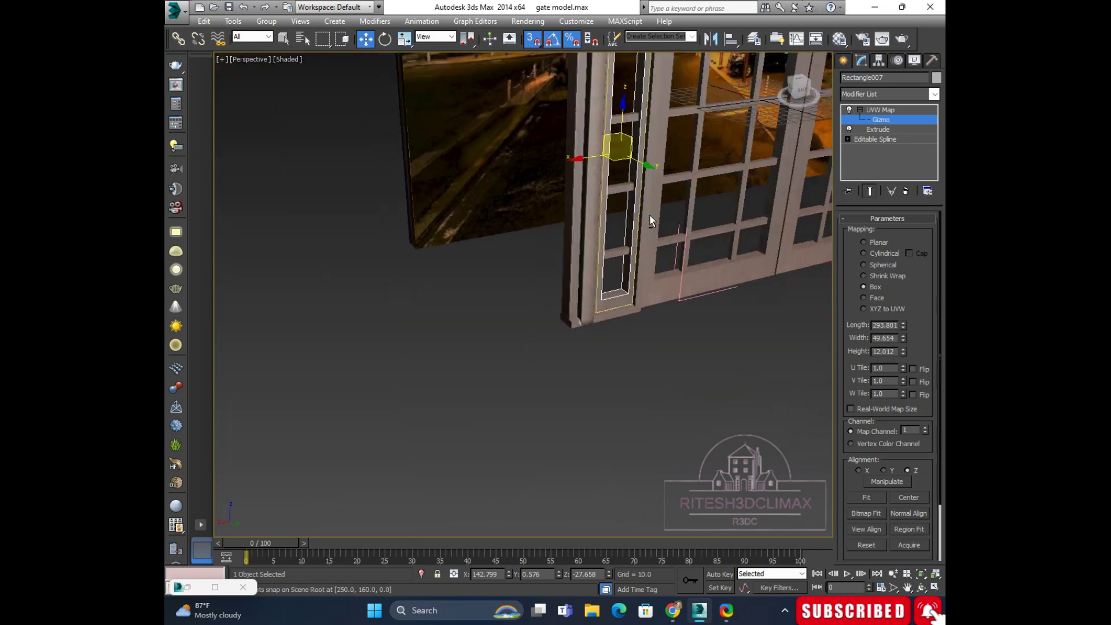
scroll(651, 216, "up", 2)
scroll(602, 197, "up", 2)
scroll(538, 171, "up", 2)
scroll(537, 171, "up", 2)
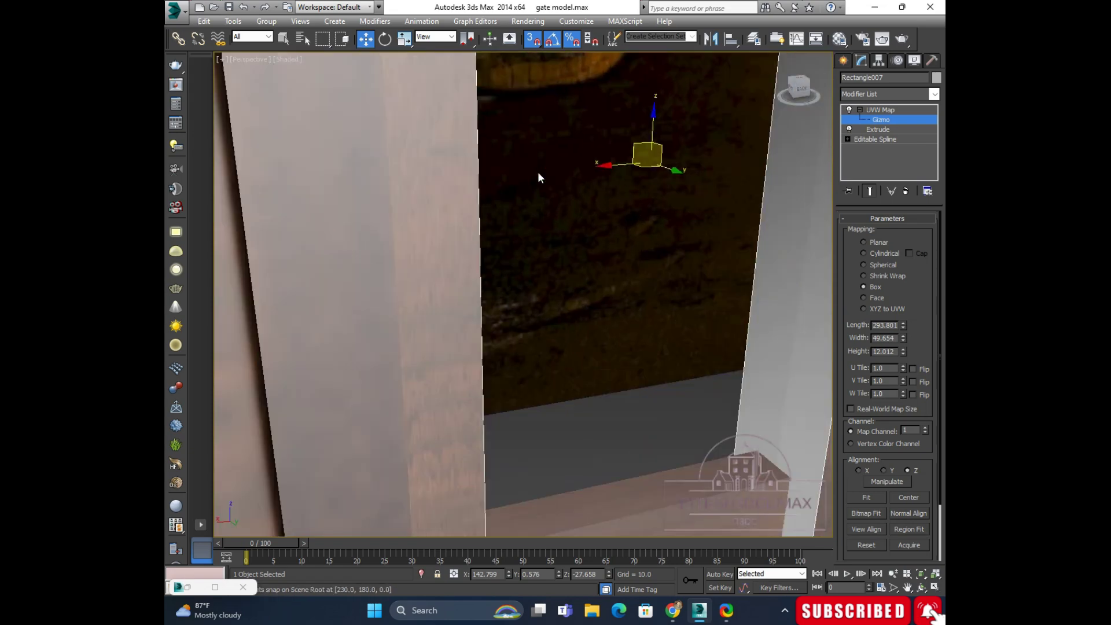
middle_click_drag(538, 177, 623, 173, "alt")
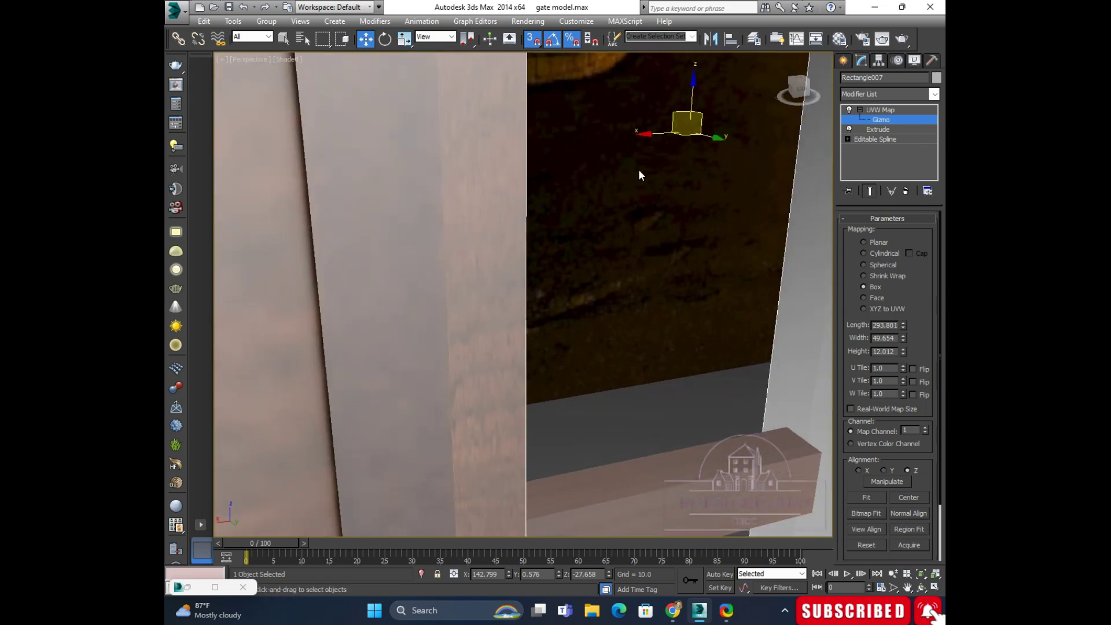
Step: In Back view, rotate the UVW Map gizmo 90° about Y and fit it to the frame
key("e")
key("r")
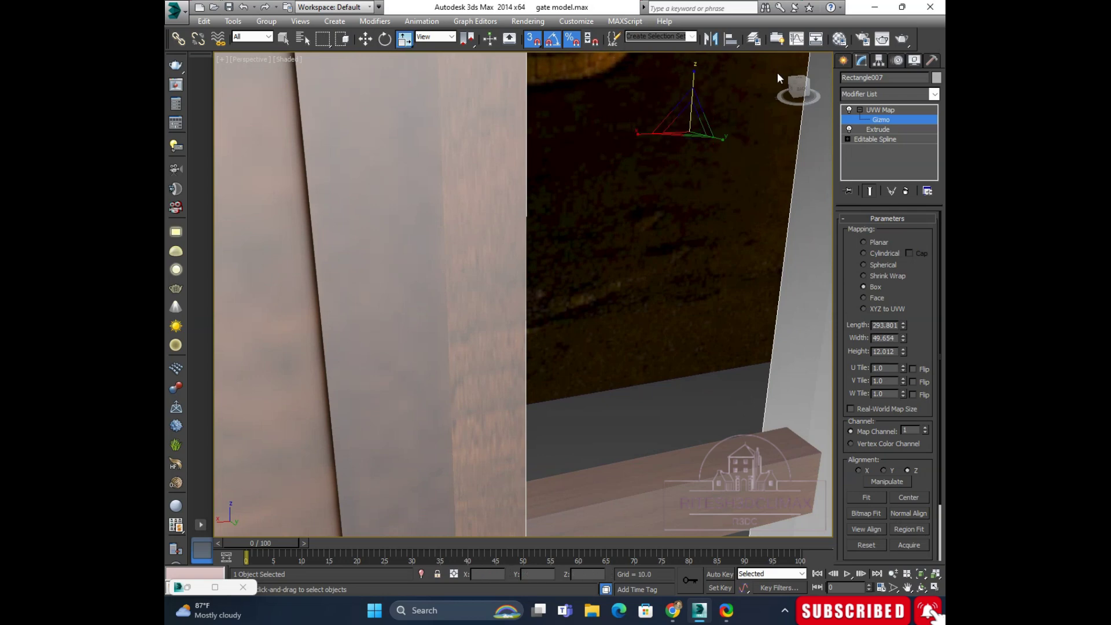
left_click(804, 88)
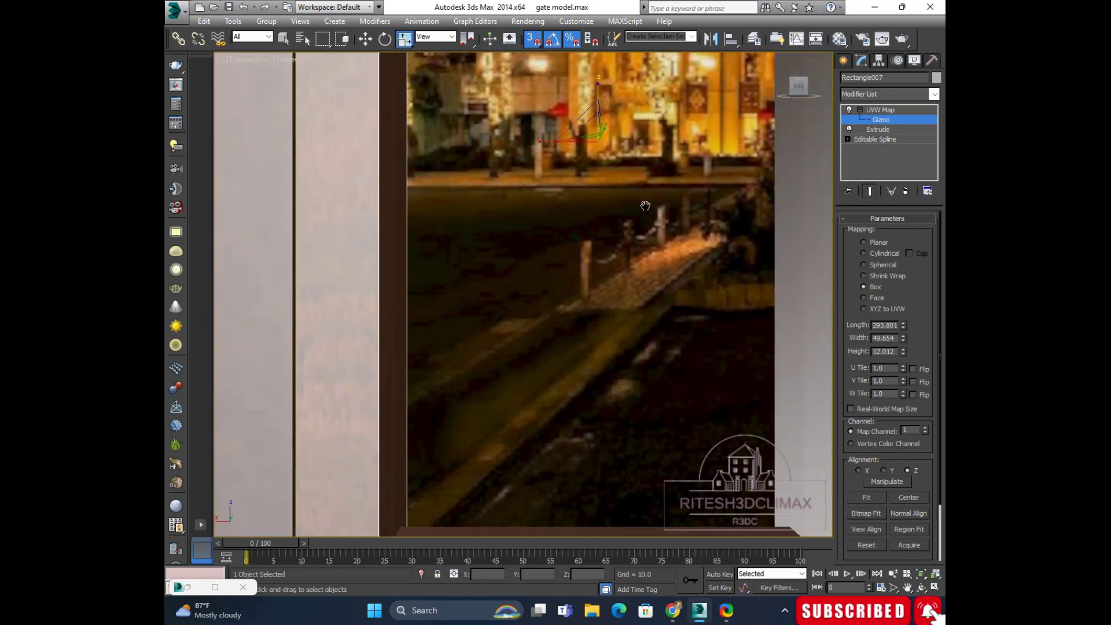
mouse_move(617, 181)
middle_mouse_down("alt")
mouse_move(578, 210)
mouse_move(598, 239)
mouse_move(665, 185)
middle_mouse_up("alt")
left_click(798, 91)
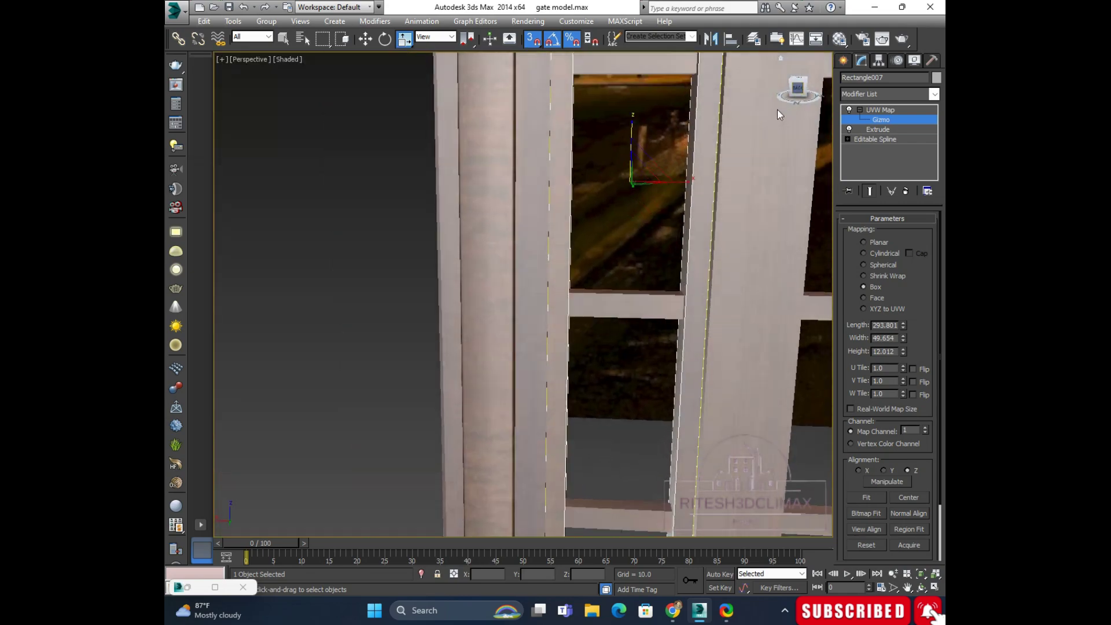
key("e")
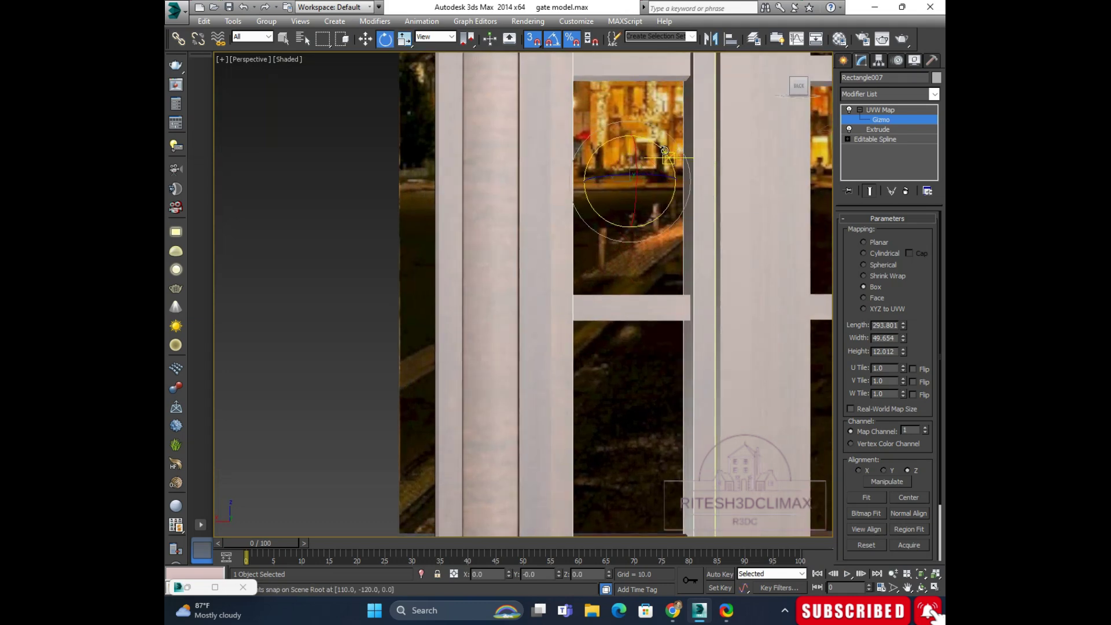
left_click_drag(664, 151, 627, 109)
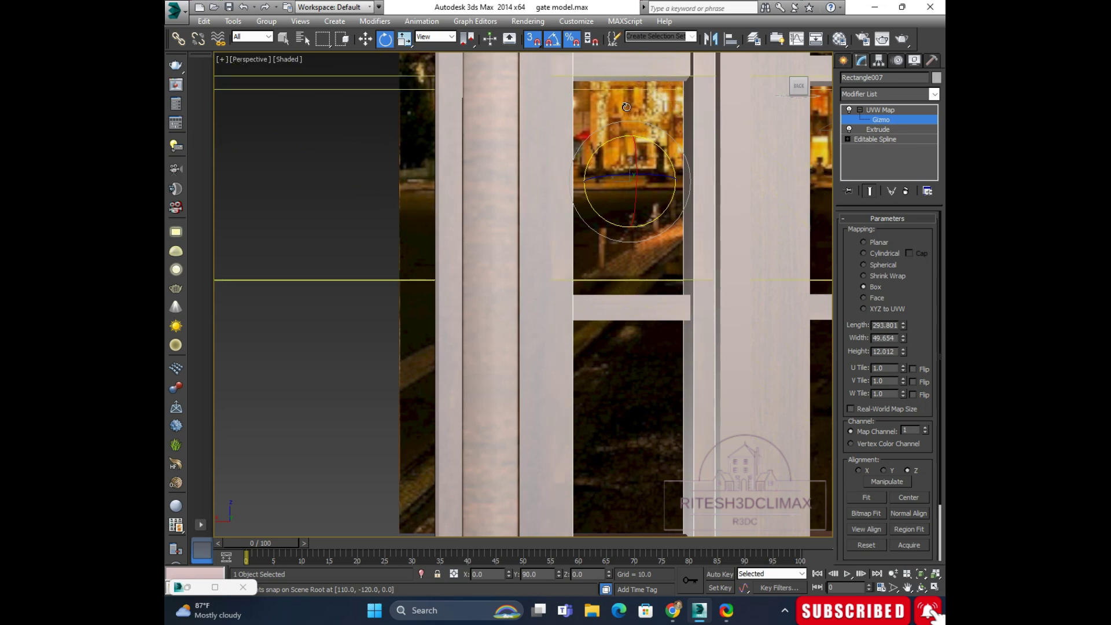
key("ctrl+z")
scroll(580, 209, "down", 5)
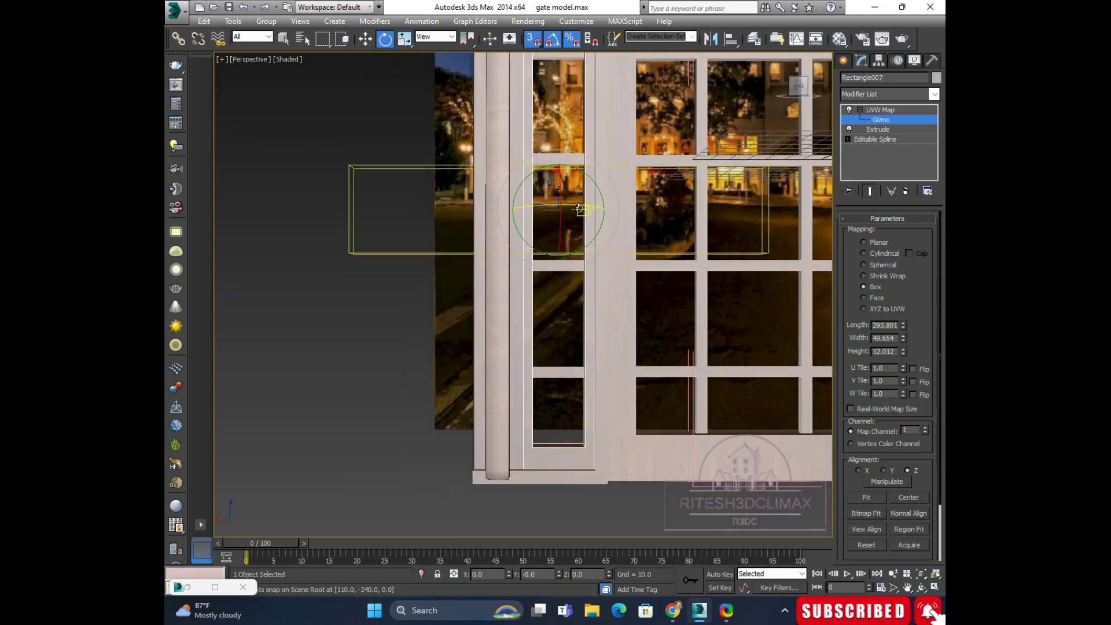
left_click(866, 497)
key("w")
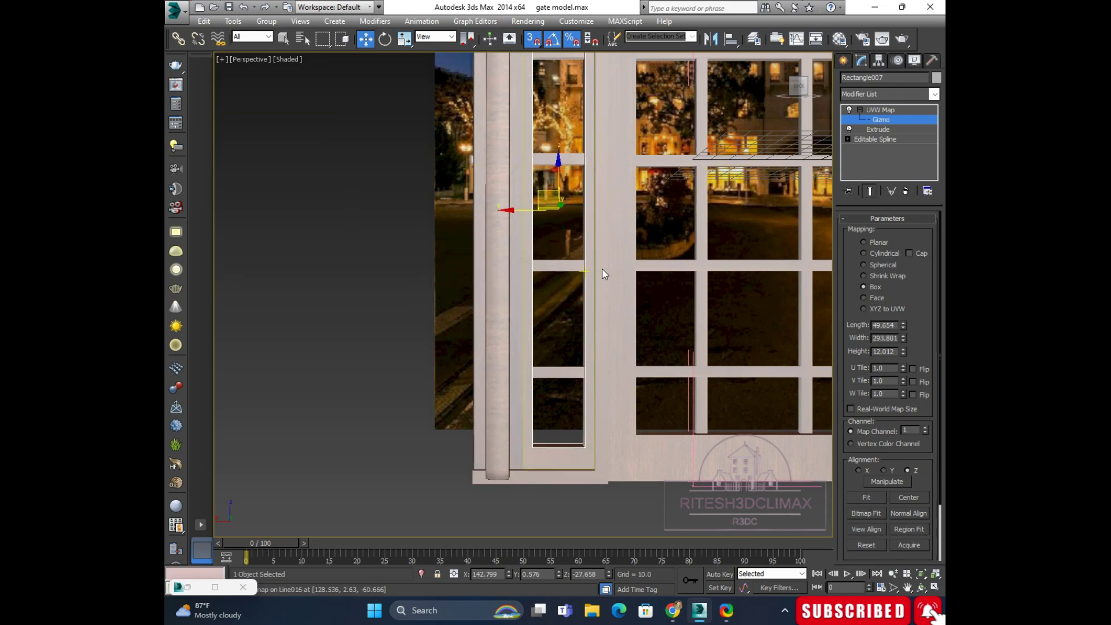
Step: Inspect the refitted mapping on the frame and collapse the UVW Map sub-levels
middle_click_drag(602, 274, 602, 263, "alt")
scroll(547, 192, "up", 4)
scroll(513, 202, "up", 3)
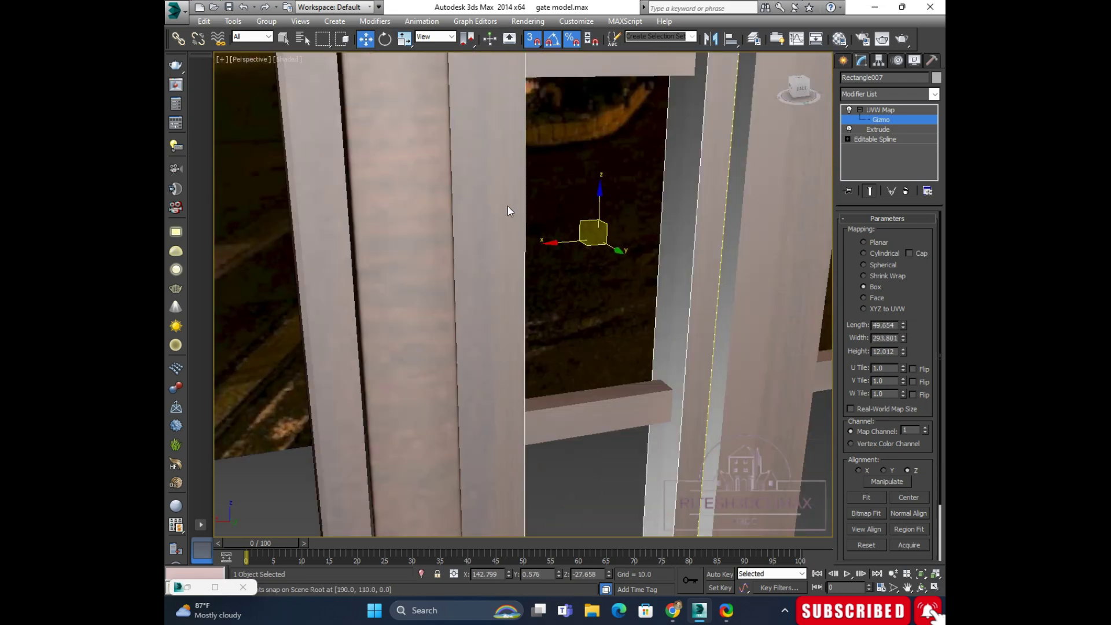
mouse_move(508, 206)
middle_mouse_down("alt")
mouse_move(595, 206)
mouse_move(717, 169)
mouse_move(707, 198)
mouse_move(606, 172)
mouse_move(605, 184)
mouse_move(578, 191)
mouse_move(599, 213)
middle_mouse_up("alt")
scroll(666, 175, "down", 3)
scroll(609, 172, "down", 2)
scroll(606, 185, "down", 3)
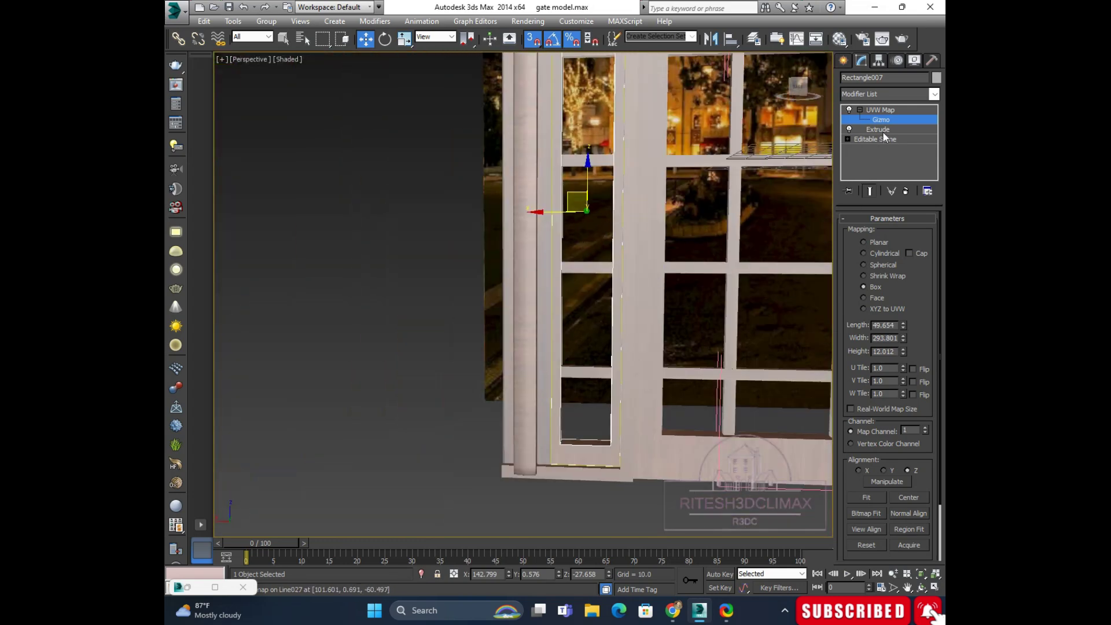
left_click(860, 109)
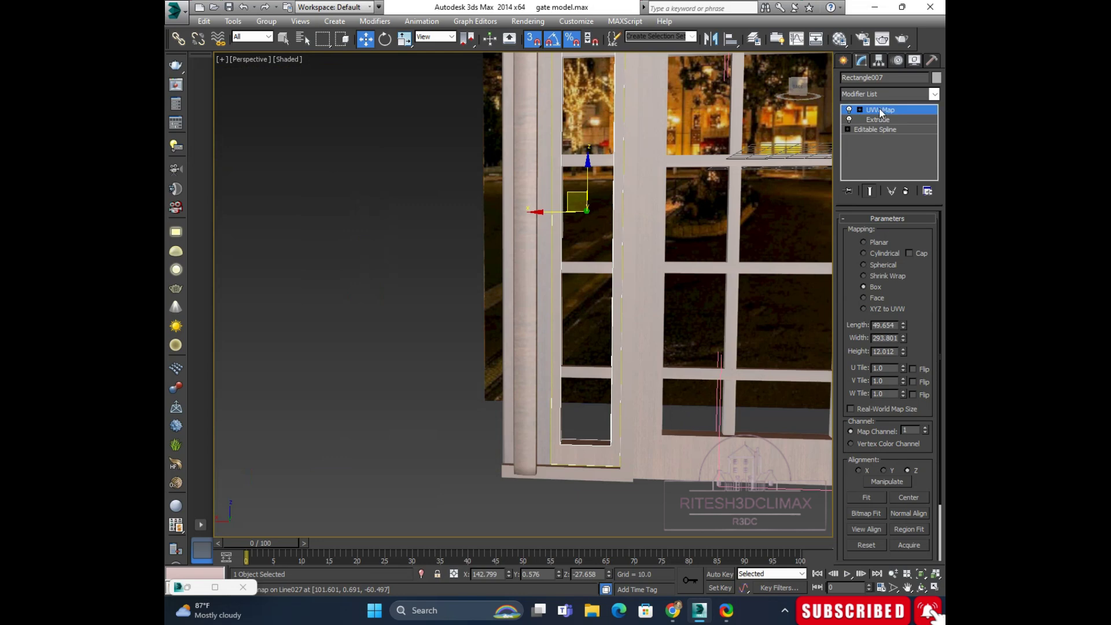
Step: Copy Rectangle007's UVW Map modifier
right_click(880, 112)
left_click(805, 161)
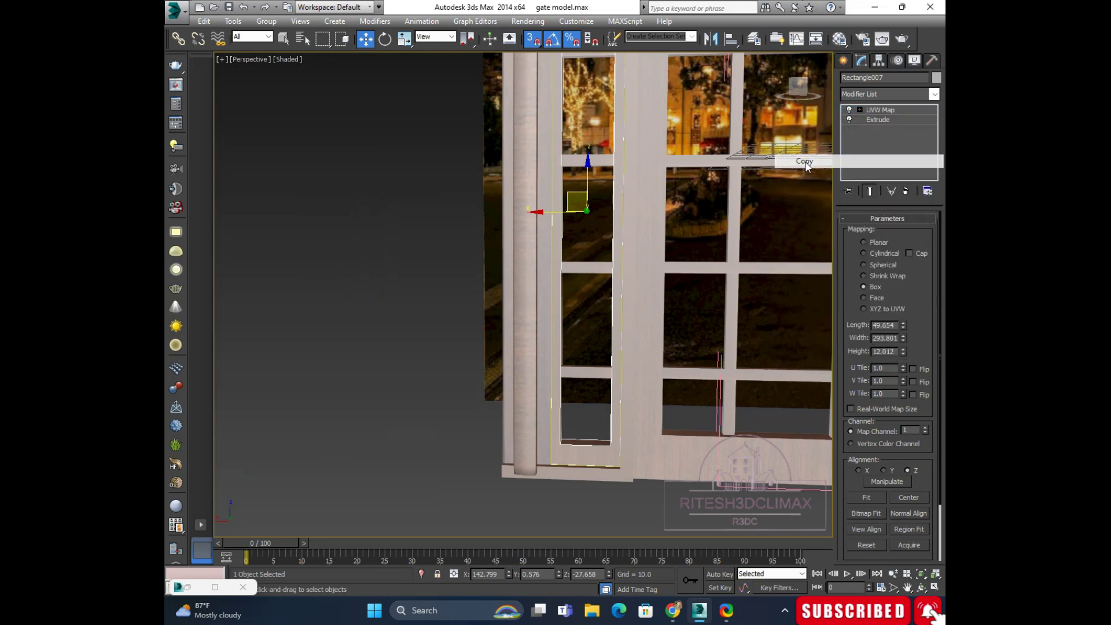
middle_click_drag(628, 244, 594, 231)
scroll(594, 231, "down", 2)
scroll(612, 192, "down", 2)
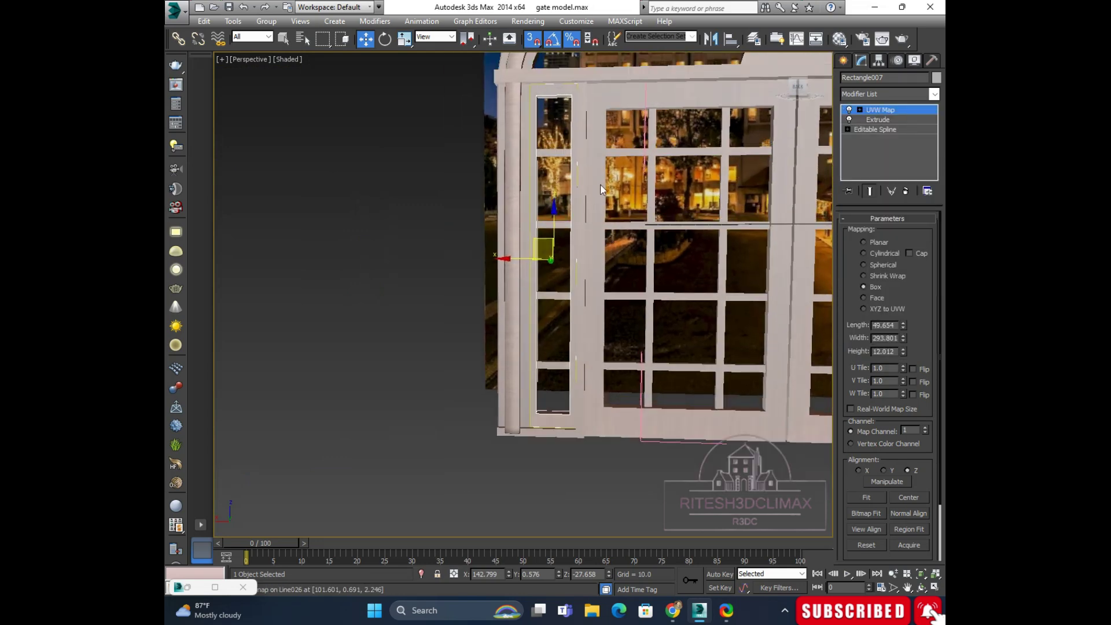
scroll(602, 183, "up", 5)
scroll(591, 175, "up", 2)
mouse_move(591, 176)
middle_mouse_down("alt")
mouse_move(625, 228)
mouse_move(662, 248)
mouse_move(606, 243)
mouse_move(595, 211)
middle_mouse_up("alt")
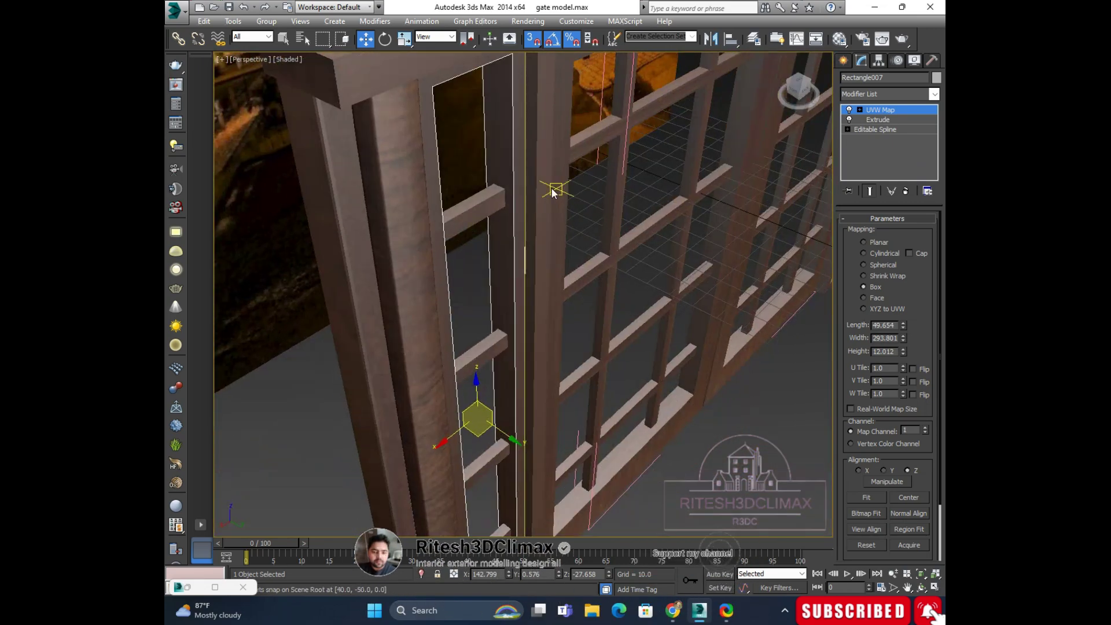
Step: Paste the copied UVW Map onto the vertical post Line003
left_click(882, 110)
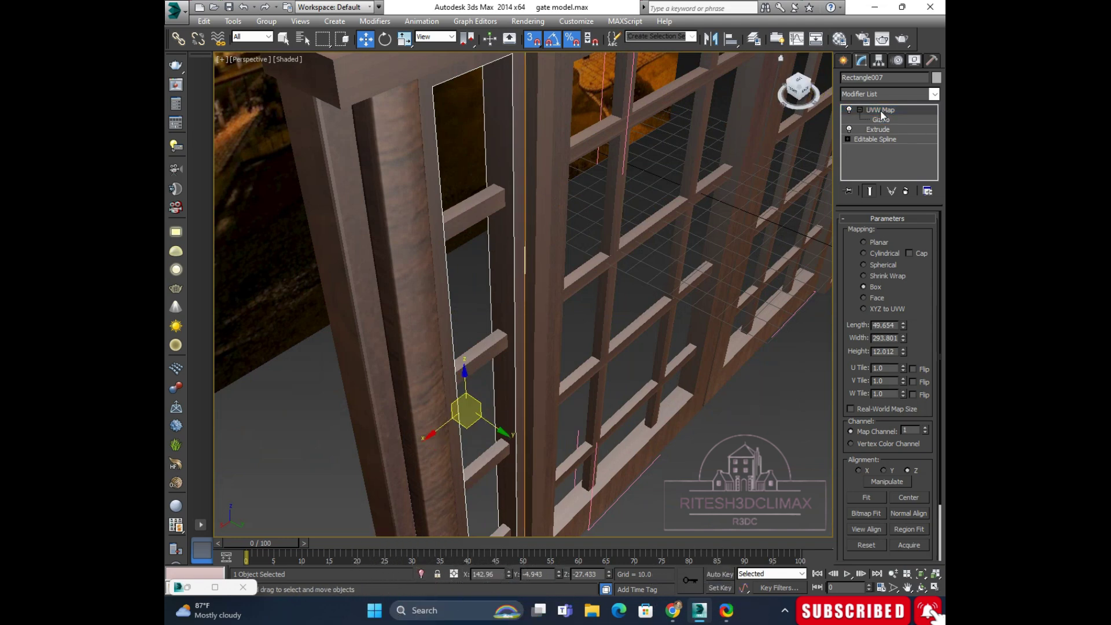
left_click(539, 133)
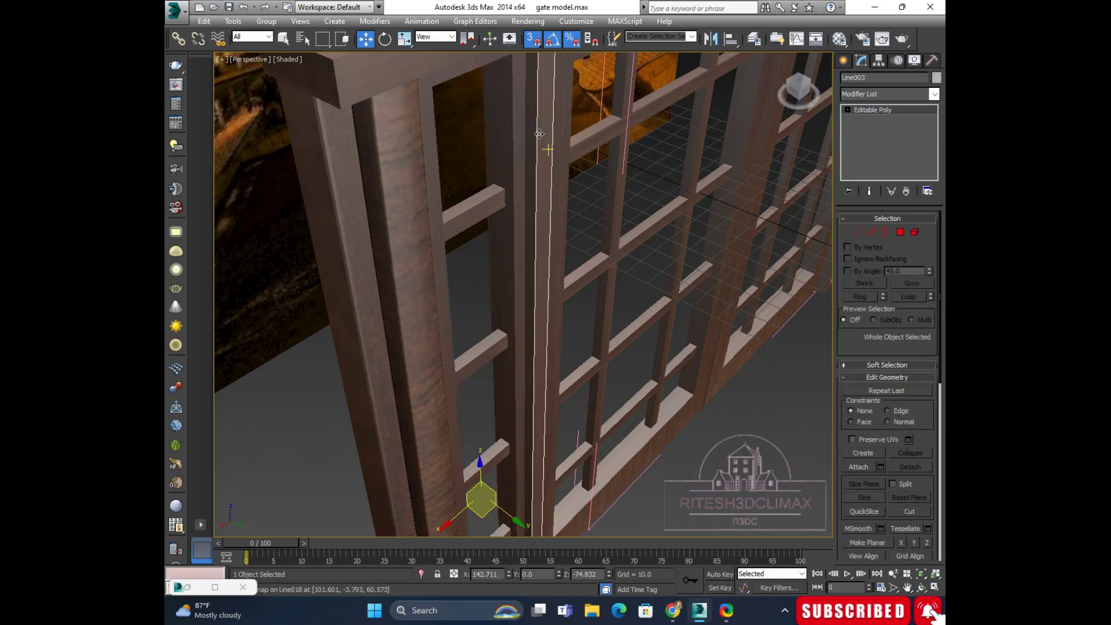
right_click(876, 111)
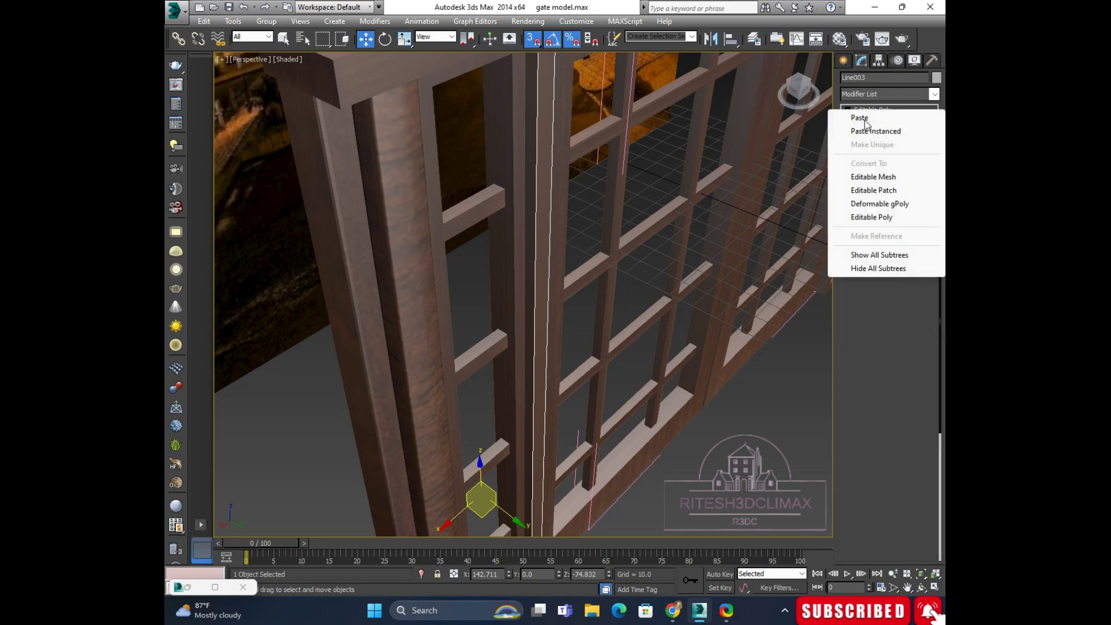
left_click(865, 119)
scroll(570, 174, "up", 3)
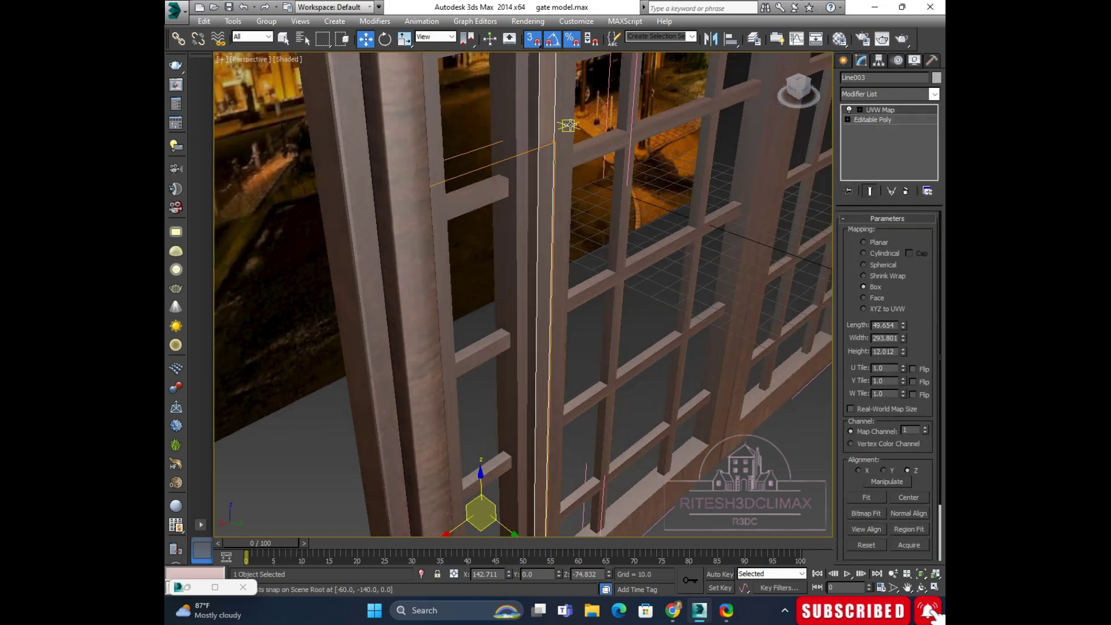
scroll(499, 119, "up", 4)
scroll(491, 129, "down", 3)
scroll(477, 201, "up", 3)
scroll(483, 208, "down", 2)
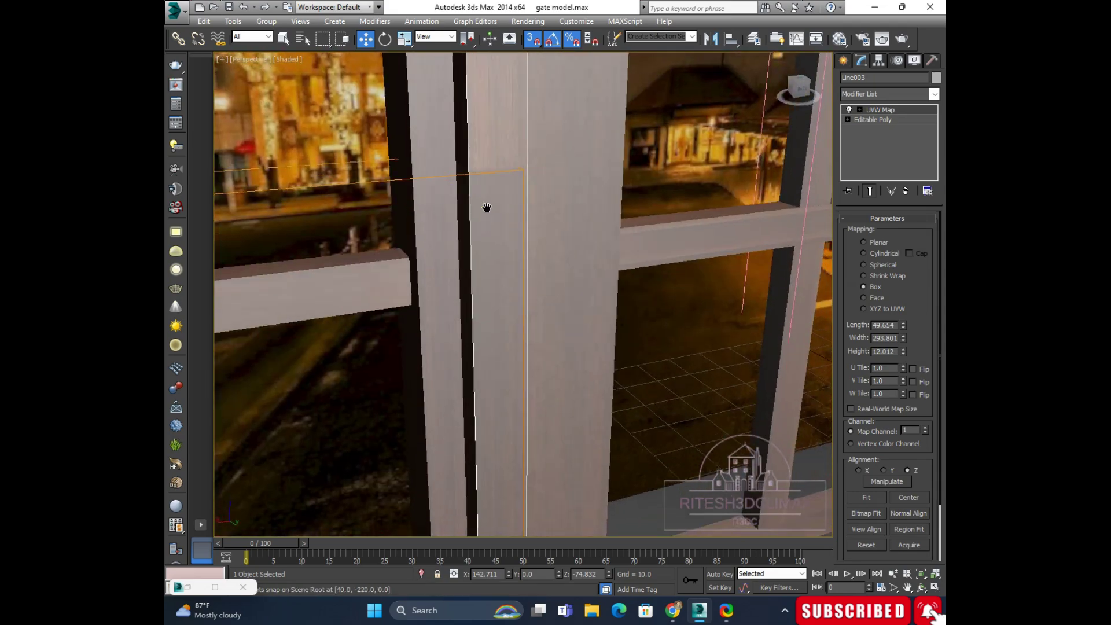
scroll(521, 202, "down", 3)
middle_click_drag(549, 200, 579, 188, "alt")
Step: Fit the post's UVW Map gizmo to Line003, giving a 71.689 × 288.989 × 19.721 box
key("e")
key("r")
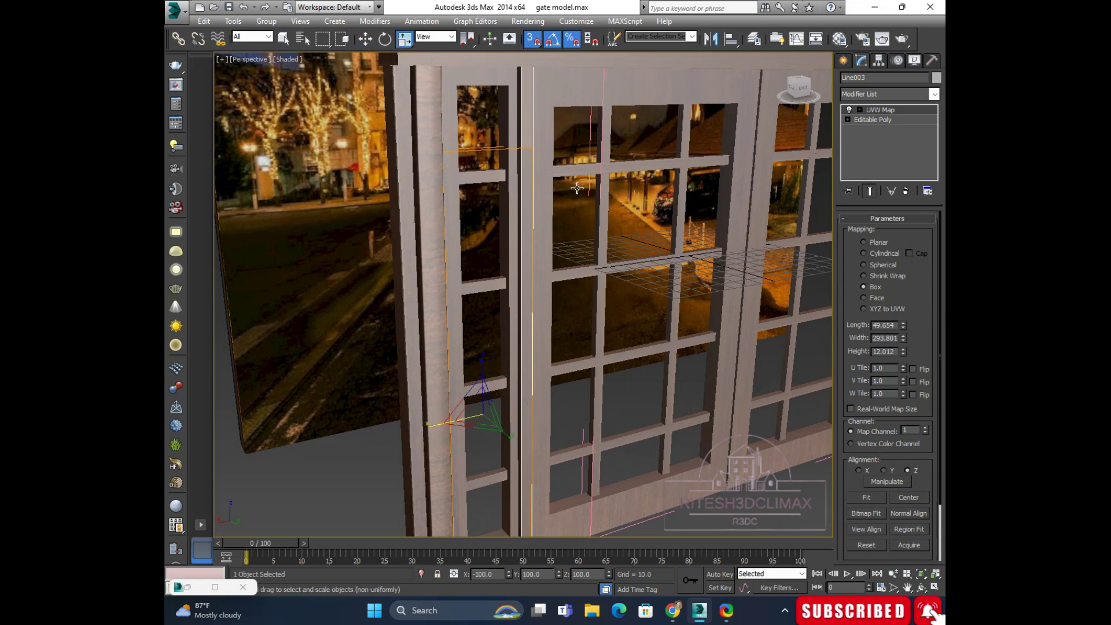
left_click(860, 110)
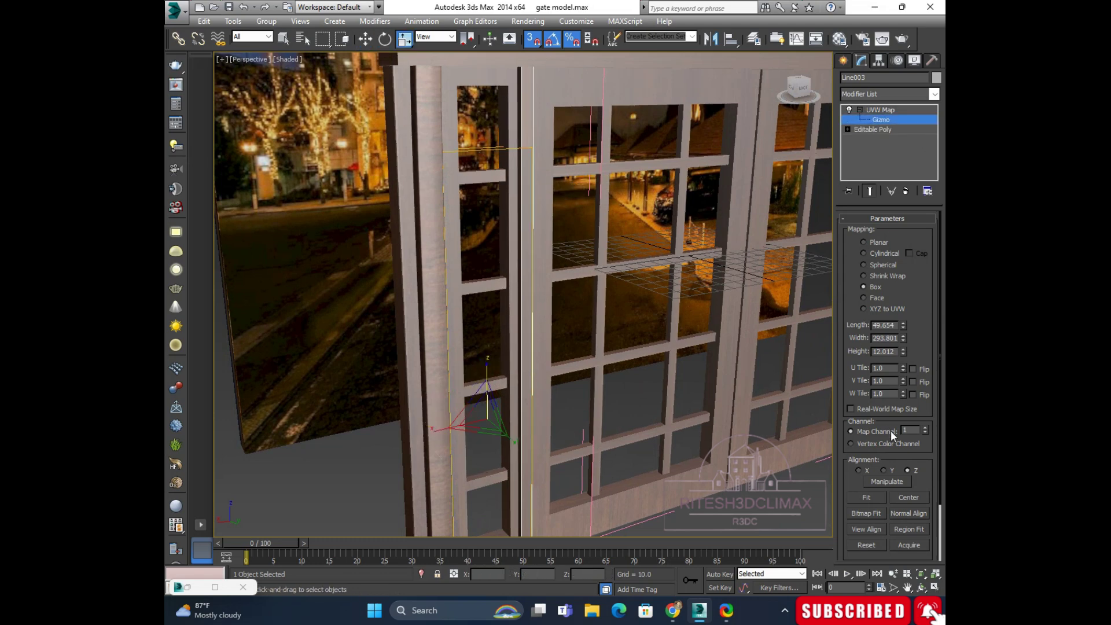
left_click(867, 498)
middle_click_drag(611, 251, 553, 233, "alt")
scroll(528, 116, "up", 2)
scroll(550, 116, "up", 2)
scroll(578, 129, "up", 2)
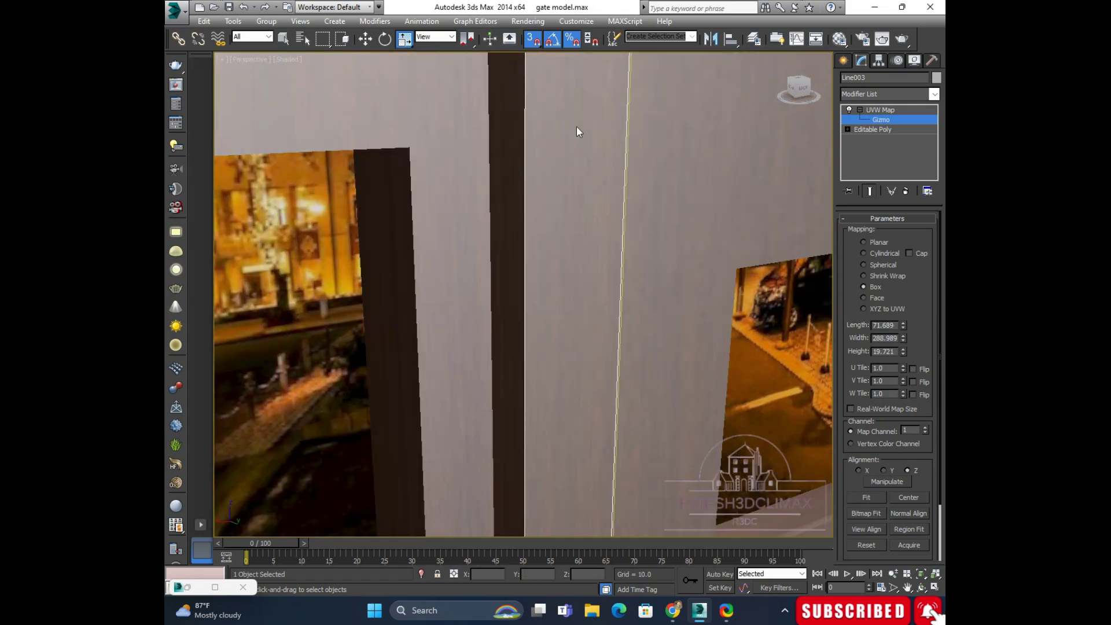
scroll(596, 183, "up", 2)
middle_click_drag(594, 178, 618, 217, "alt")
scroll(622, 219, "down", 2)
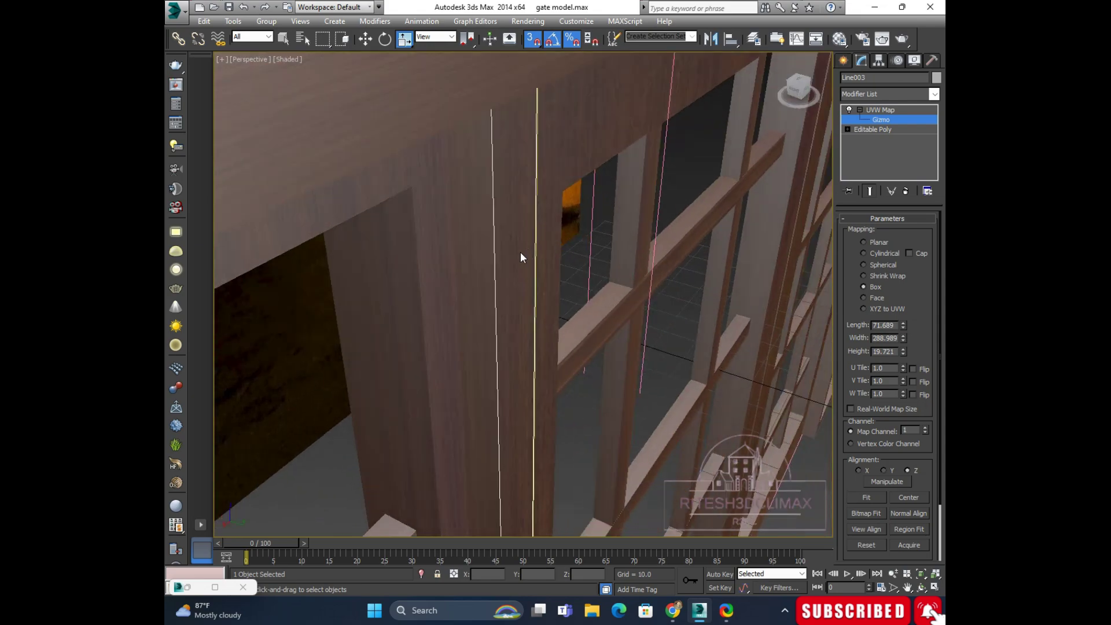
mouse_move(520, 251)
middle_mouse_down("alt")
mouse_move(464, 238)
mouse_move(585, 240)
middle_mouse_up("alt")
scroll(620, 174, "down", 3)
mouse_move(620, 173)
middle_mouse_down("alt")
mouse_move(685, 236)
mouse_move(752, 231)
middle_mouse_up("alt")
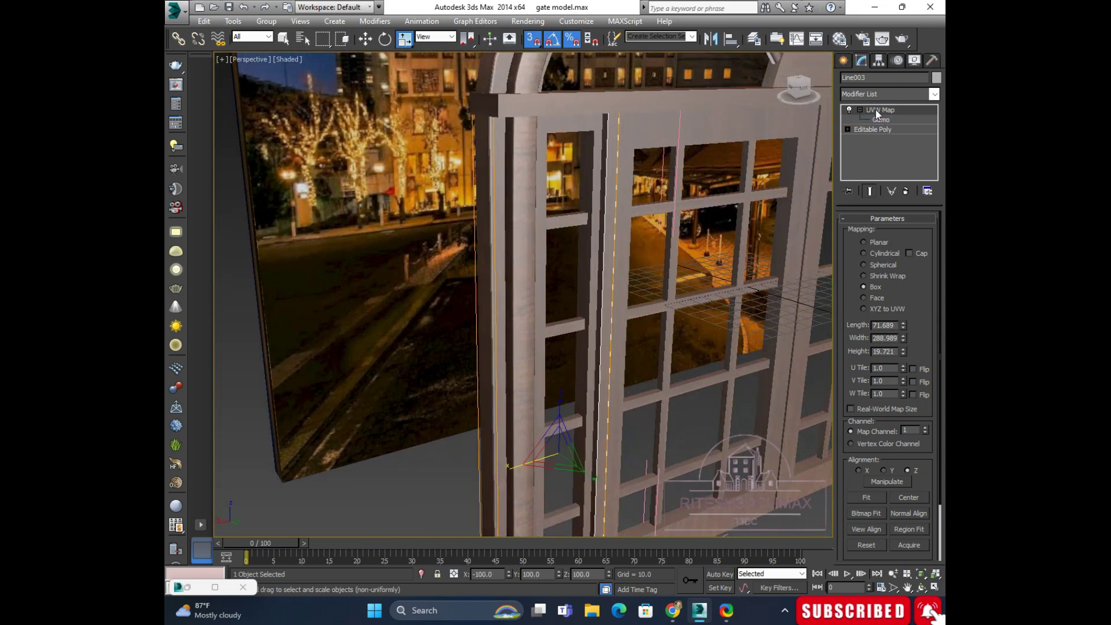
Step: Leave the gizmo level and select window frame Rectangle008
left_click(860, 109)
middle_click_drag(646, 264, 596, 281, "alt")
scroll(643, 242, "up", 2)
scroll(654, 252, "up", 2)
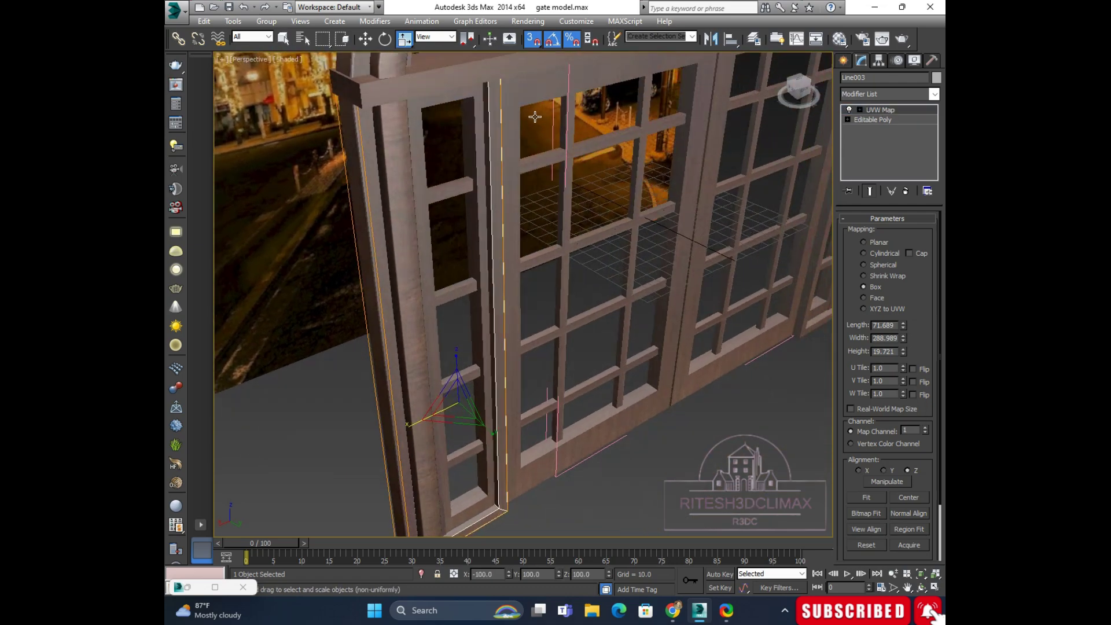
scroll(534, 117, "up", 2)
scroll(487, 125, "up", 2)
scroll(537, 141, "down", 3)
middle_click_drag(550, 136, 598, 125, "alt")
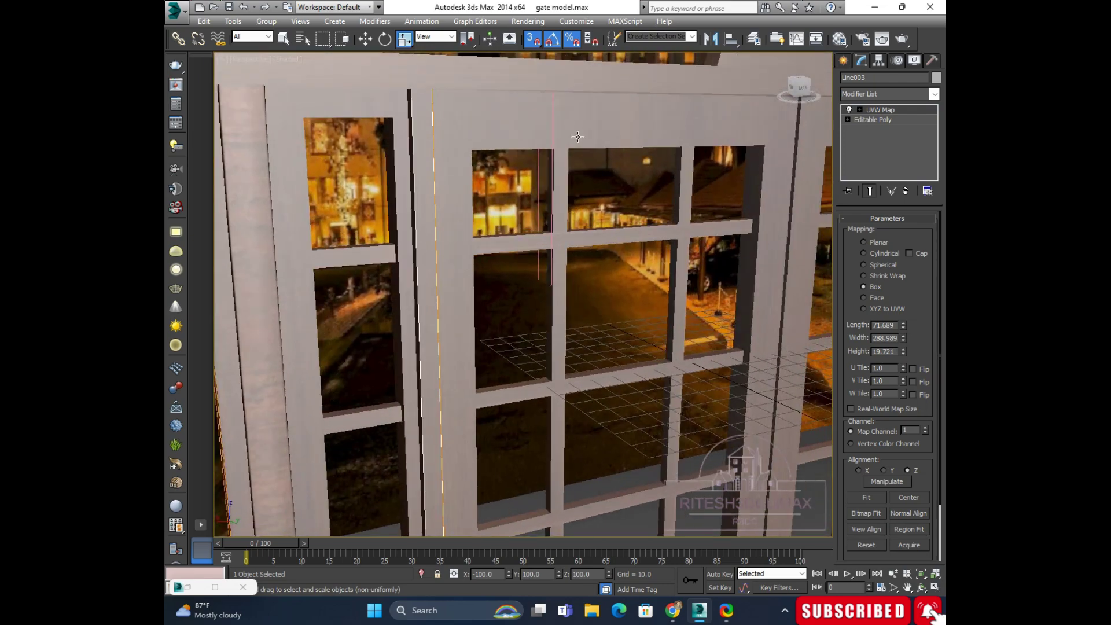
left_click(599, 125)
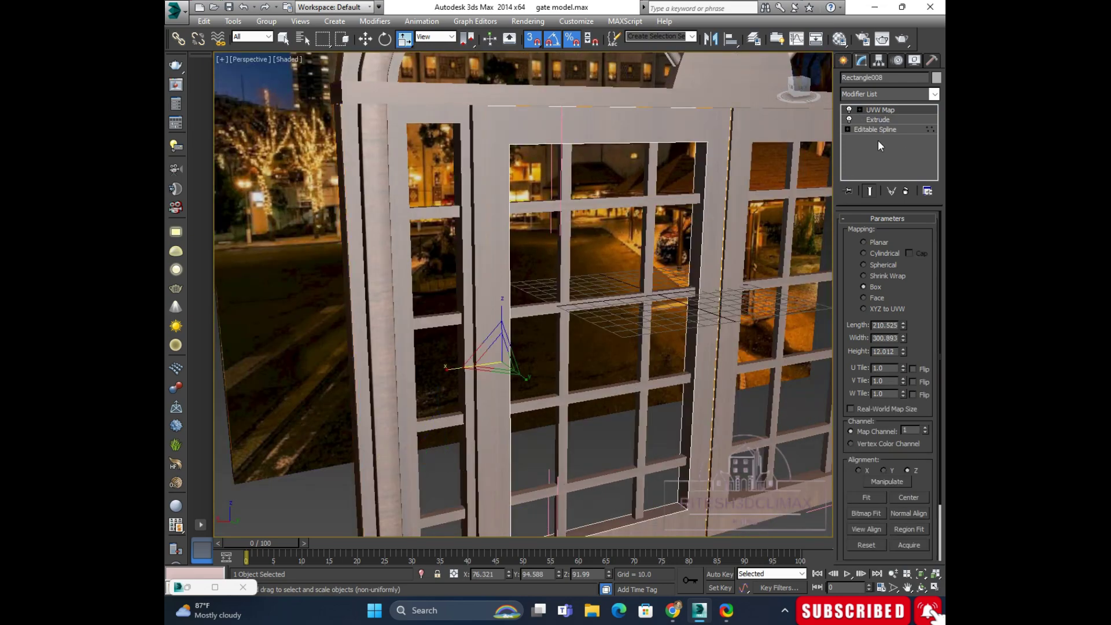
Step: Paste the UVW Map onto Rectangle008 and fit its gizmo to the frame
right_click(873, 110)
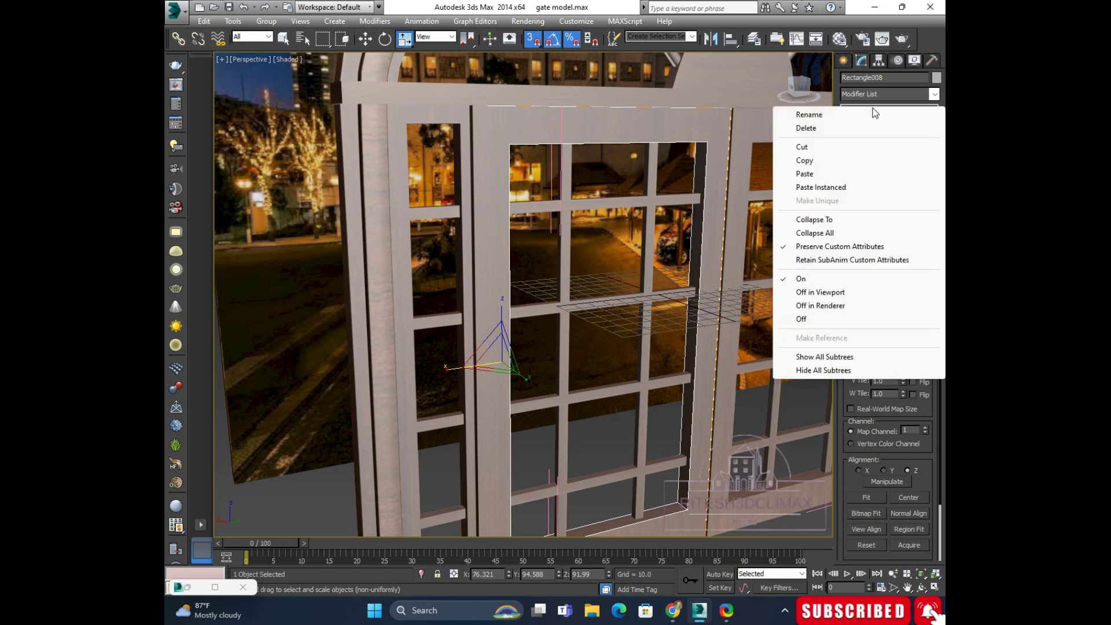
left_click(810, 174)
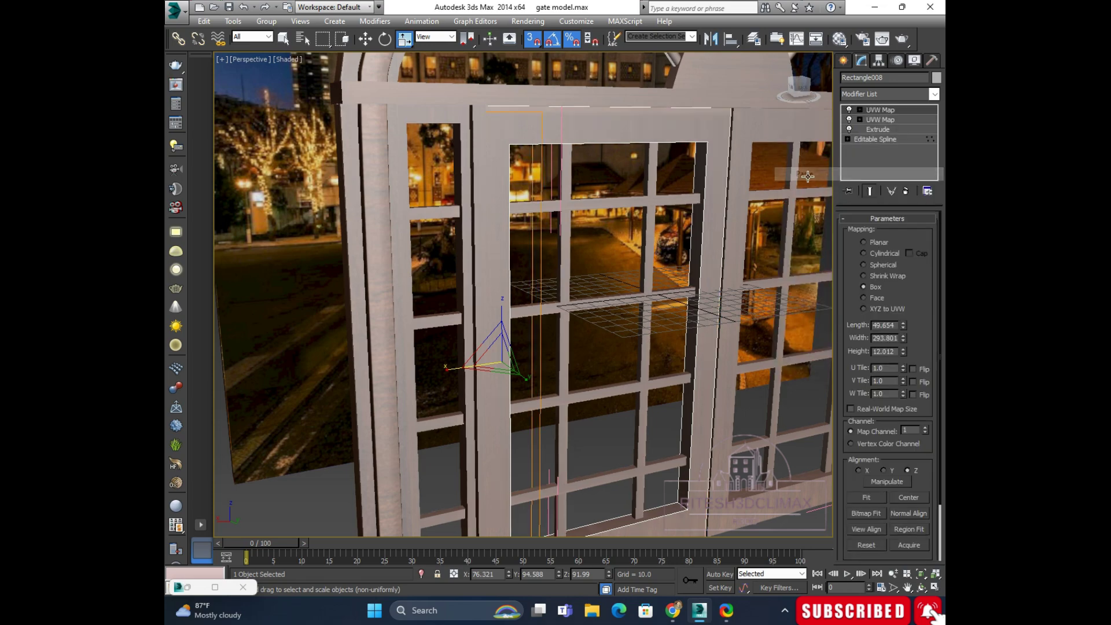
middle_click_drag(654, 179, 642, 169, "alt")
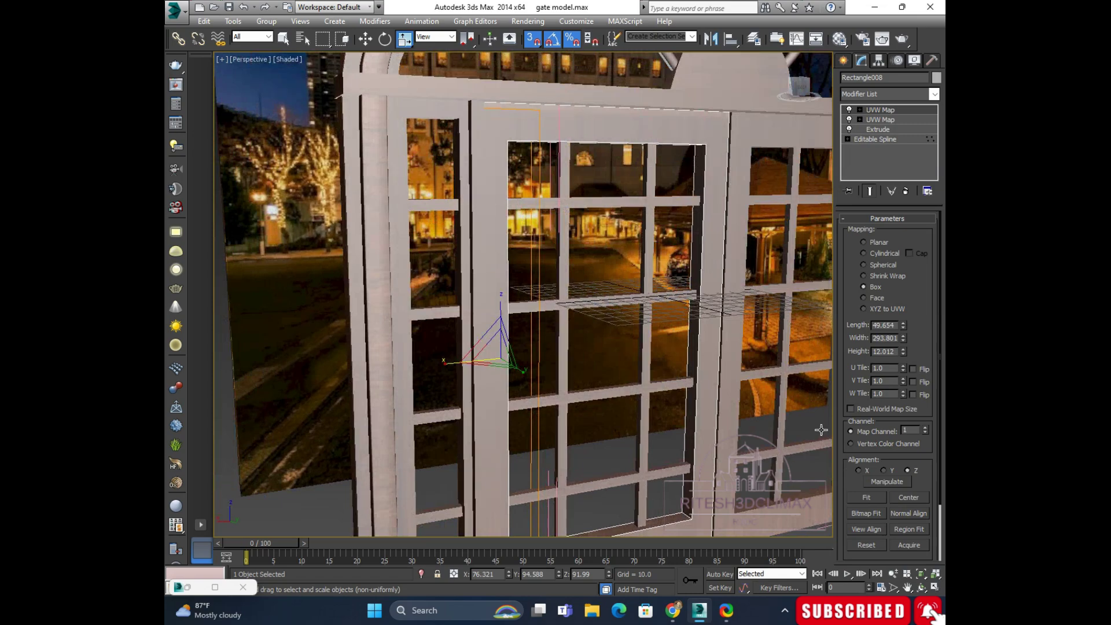
left_click(870, 498)
mouse_move(637, 231)
middle_mouse_down("alt")
mouse_move(579, 127)
mouse_move(618, 151)
middle_mouse_up("alt")
scroll(578, 126, "up", 3)
scroll(581, 120, "up", 2)
scroll(677, 186, "up", 2)
middle_click_drag(677, 186, 681, 192, "alt")
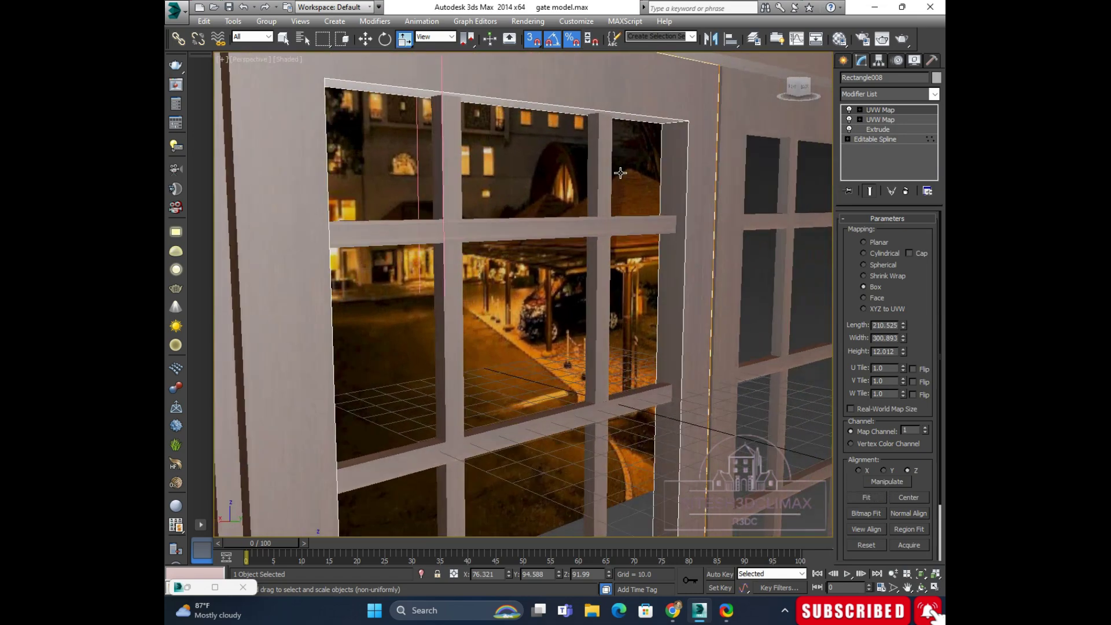
middle_click_drag(621, 173, 706, 215, "alt")
scroll(682, 176, "up", 3)
scroll(682, 176, "up", 1)
scroll(682, 176, "down", 1)
scroll(691, 254, "down", 2)
scroll(590, 214, "down", 2)
middle_click_drag(590, 214, 569, 259, "alt")
Step: Paste a UVW Map onto right window frame Rectangle009 and fit it
left_click(588, 109)
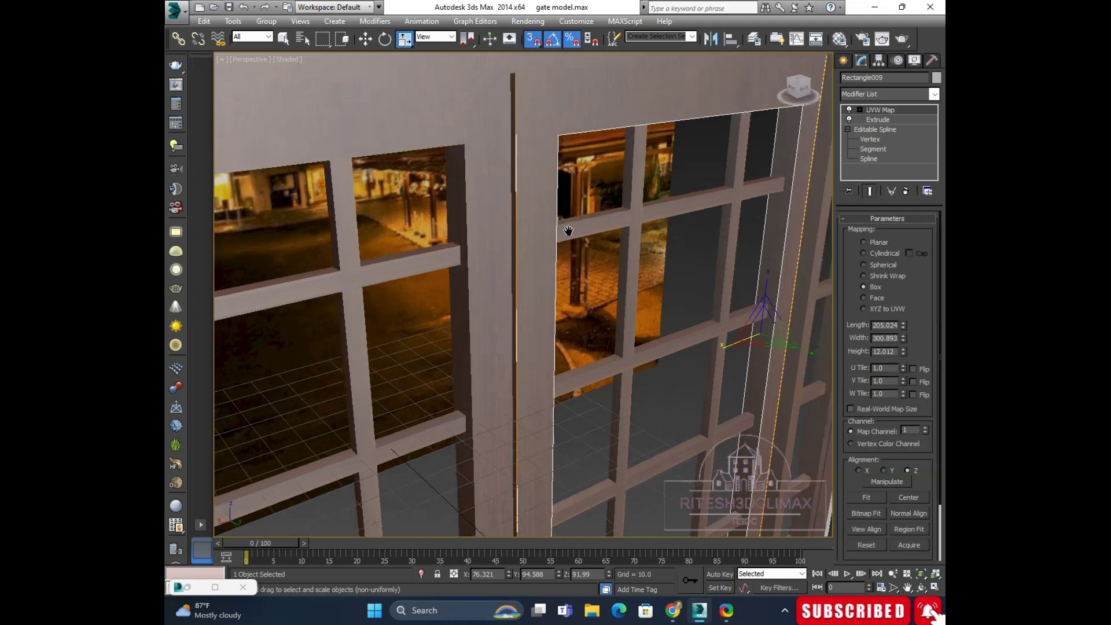
middle_click_drag(587, 109, 536, 139)
right_click(879, 109)
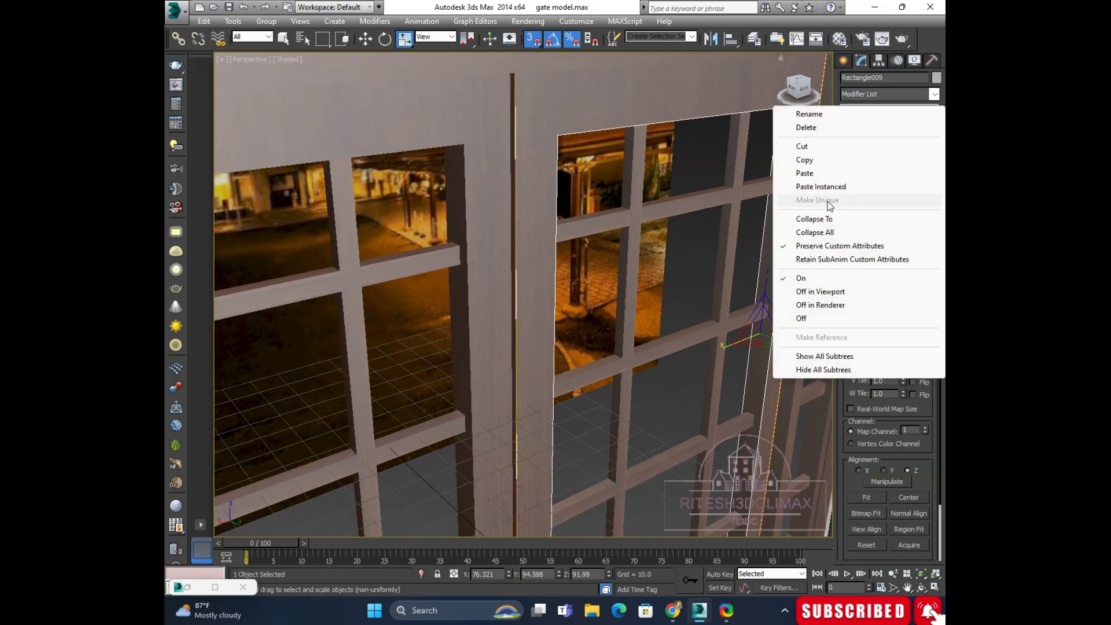
left_click(818, 172)
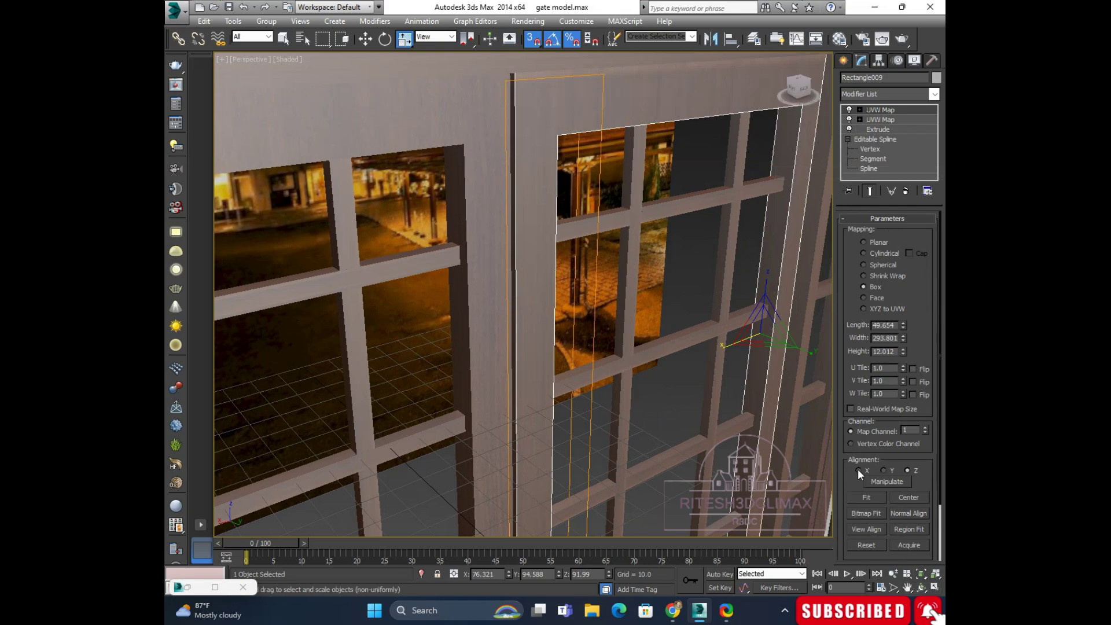
left_click(868, 499)
middle_click_drag(675, 210, 675, 166, "alt")
scroll(677, 193, "down", 5)
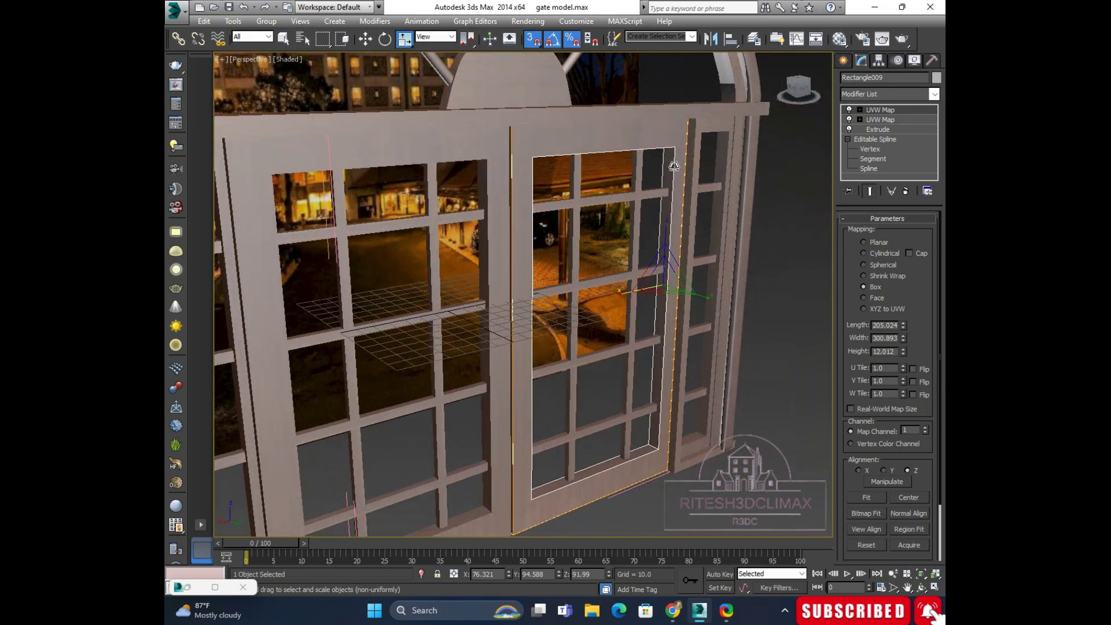
scroll(705, 163, "up", 5)
scroll(705, 163, "down", 3)
Step: Paste and fit a UVW Map on Line002, sized 77.0 × 288.989 × 20.399
left_click(709, 144)
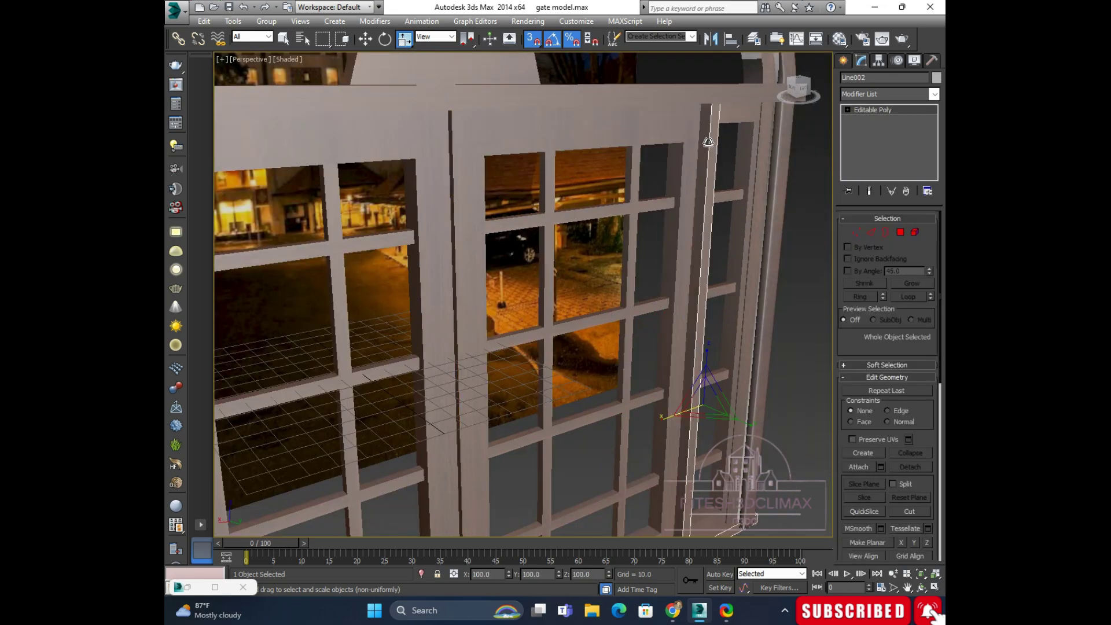
right_click(875, 109)
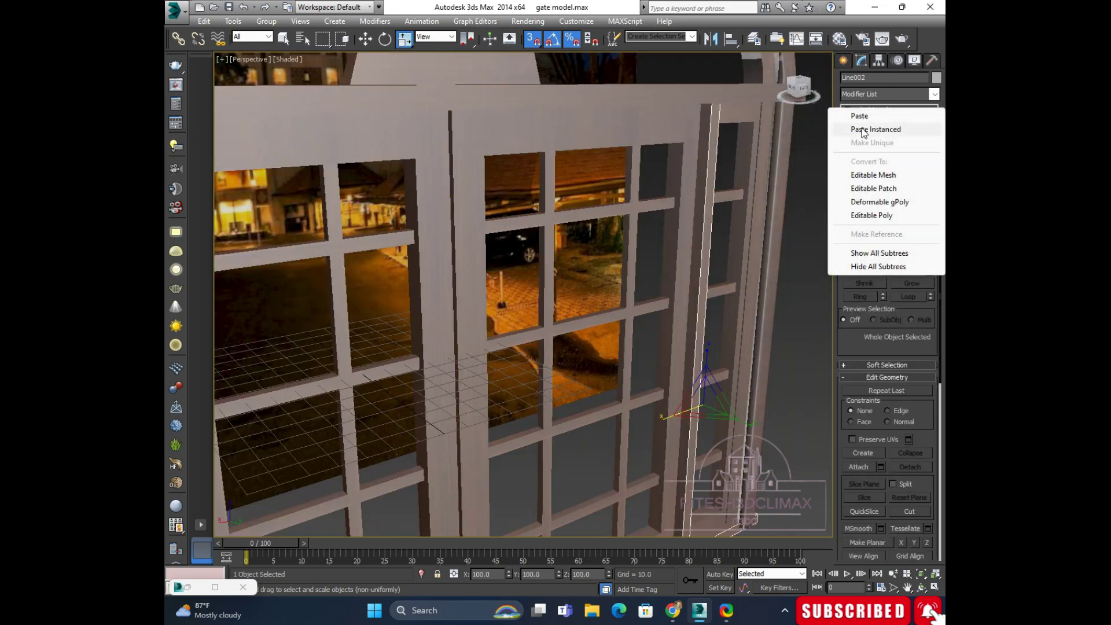
left_click(860, 116)
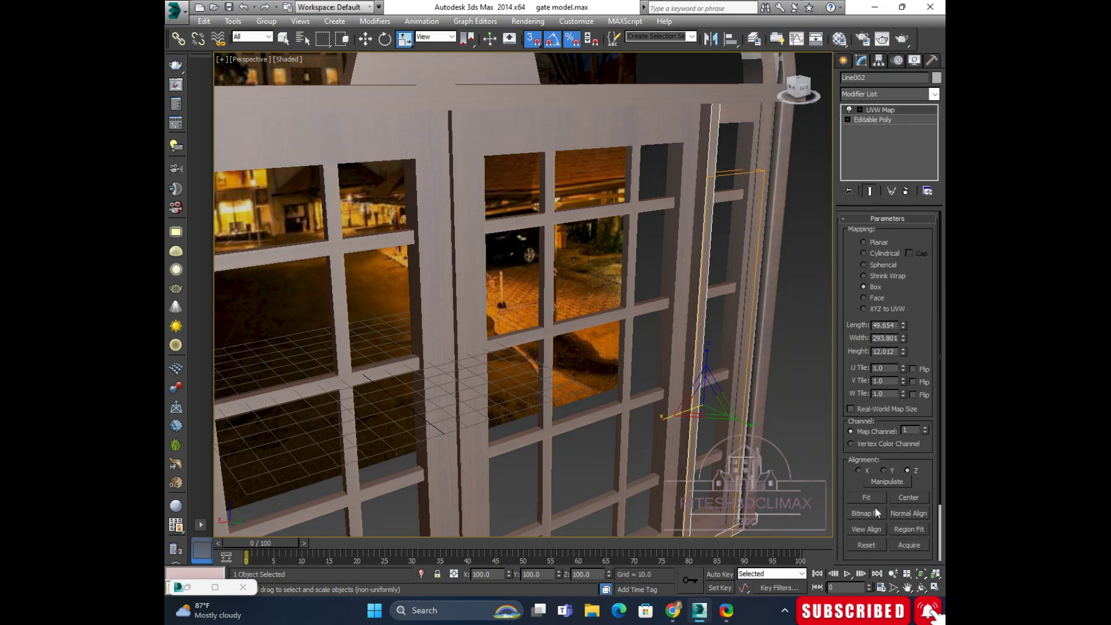
left_click(869, 499)
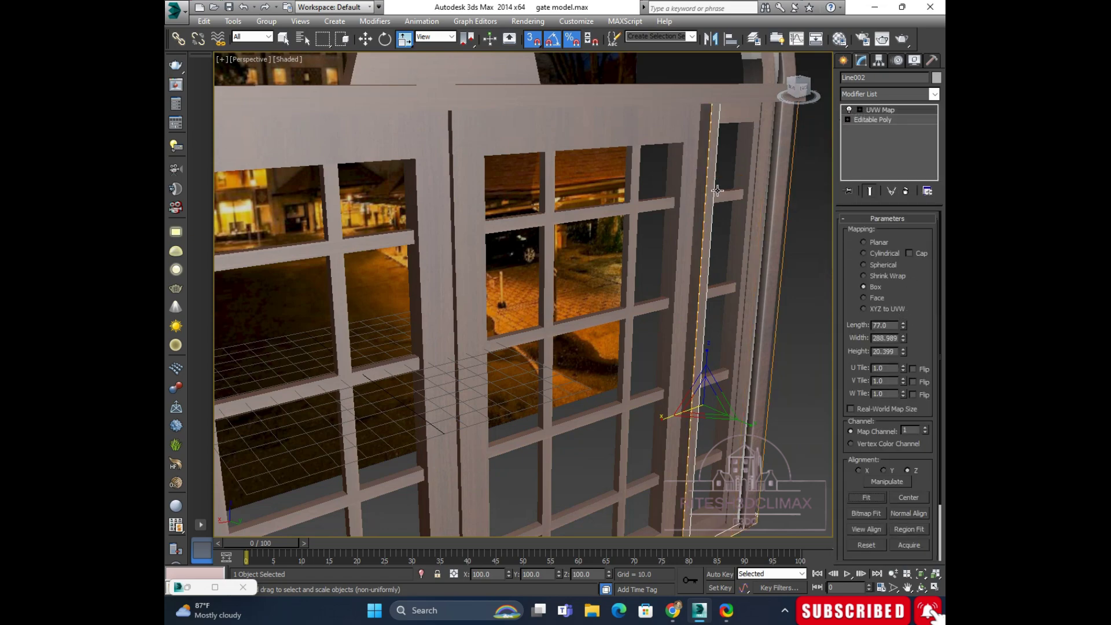
key("w")
mouse_move(720, 194)
middle_mouse_down("alt")
mouse_move(717, 167)
mouse_move(677, 161)
middle_mouse_up("alt")
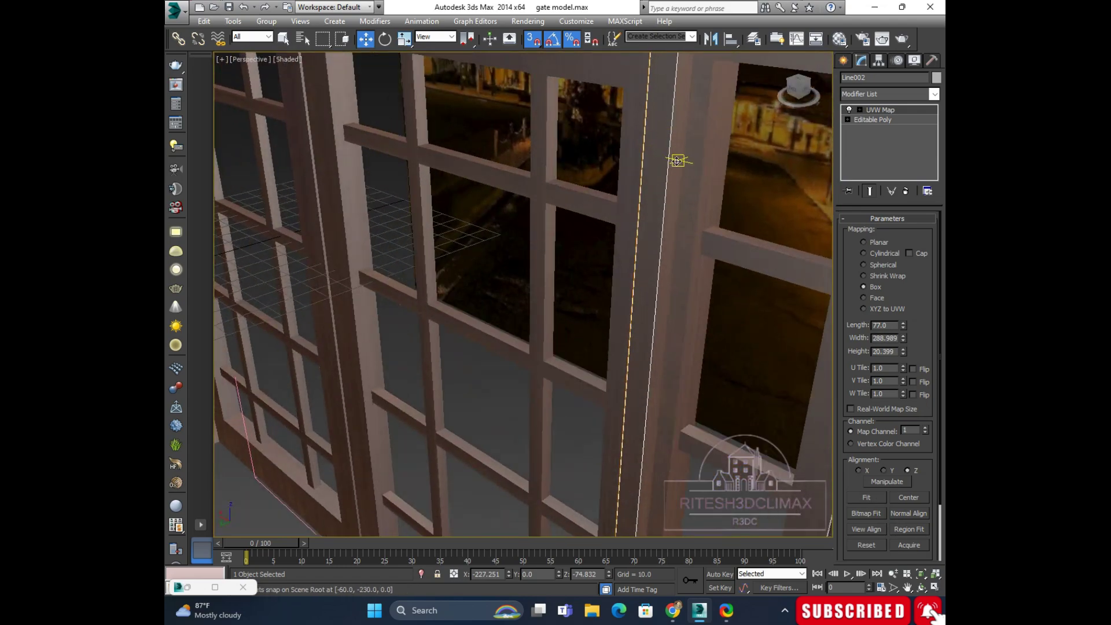
mouse_move(687, 157)
middle_mouse_down("alt")
mouse_move(793, 161)
mouse_move(693, 214)
middle_mouse_up("alt")
mouse_move(712, 114)
middle_mouse_down("alt")
mouse_move(697, 189)
mouse_move(739, 186)
mouse_move(732, 177)
mouse_move(655, 216)
mouse_move(653, 239)
mouse_move(747, 209)
middle_mouse_up("alt")
scroll(749, 211, "up", 2)
left_click(705, 76)
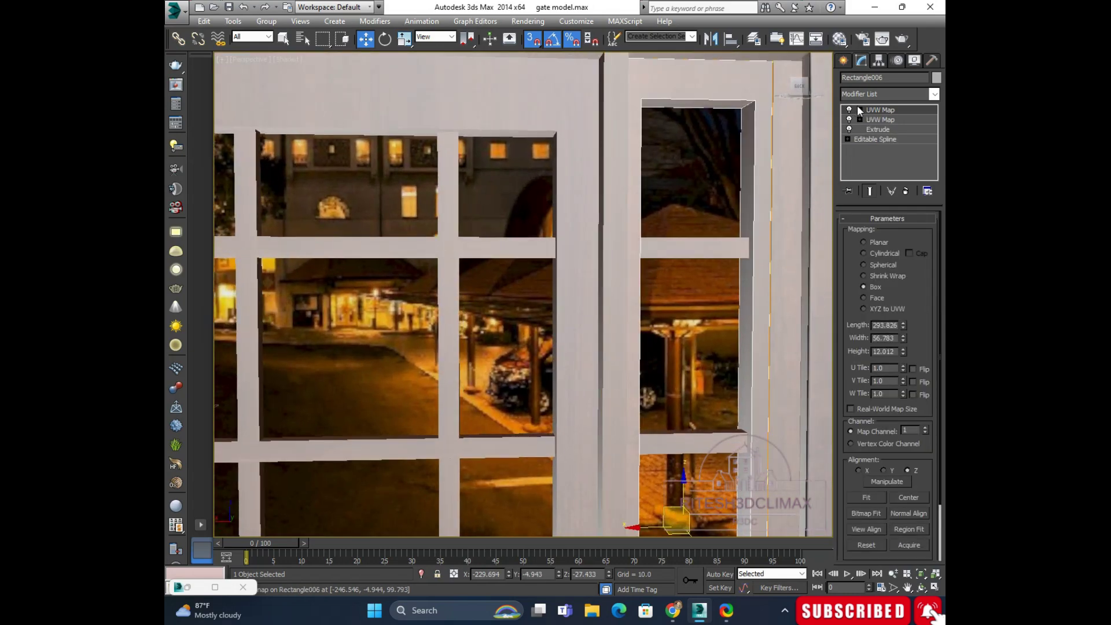
Step: Paste a UVW Map onto rail Rectangle006 and fit its gizmo
right_click(877, 110)
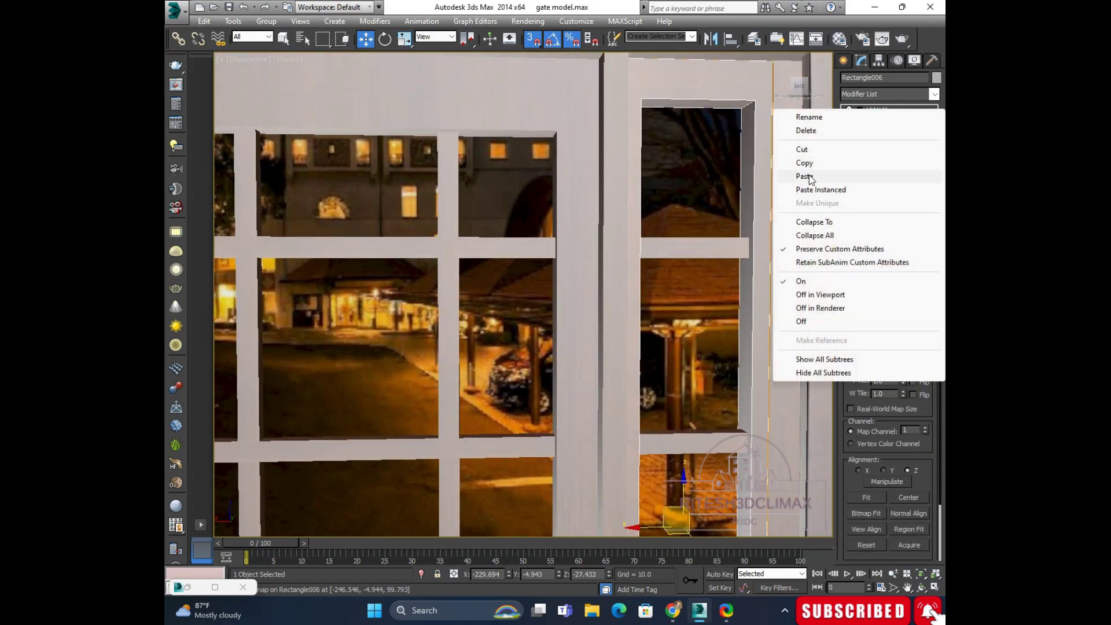
left_click(808, 176)
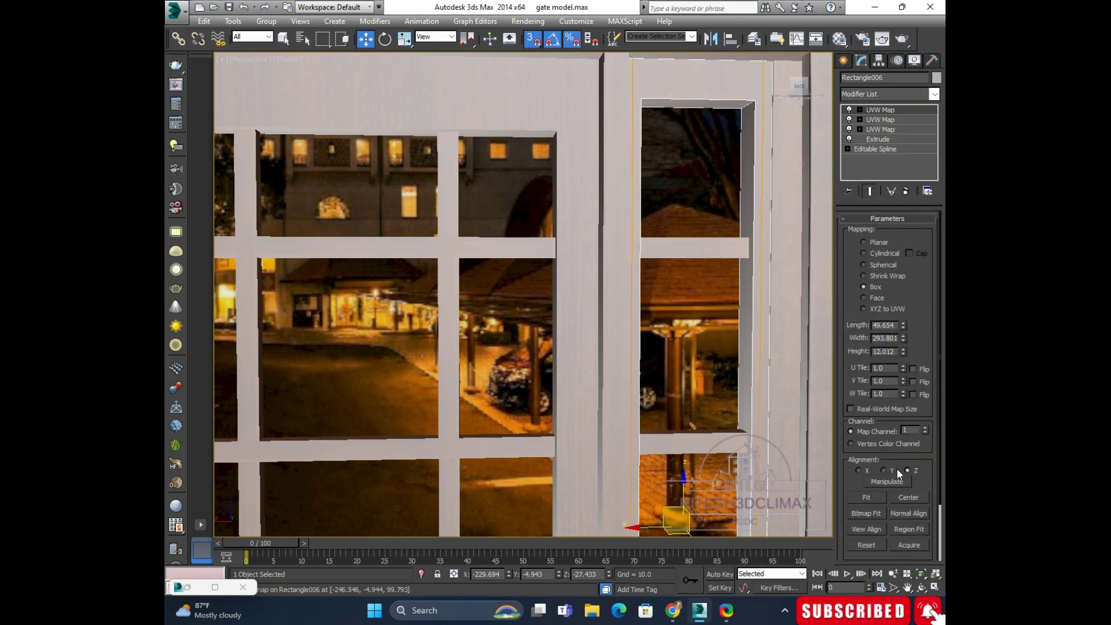
left_click(866, 495)
scroll(705, 147, "down", 2)
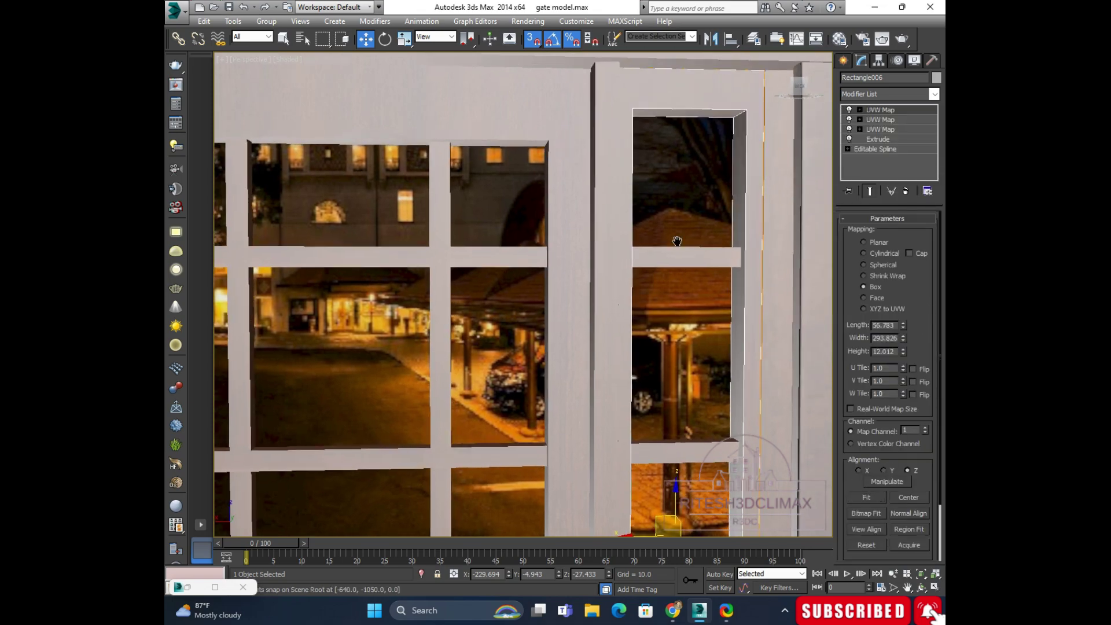
scroll(731, 185, "down", 3)
scroll(731, 186, "down", 4)
scroll(749, 188, "up", 5)
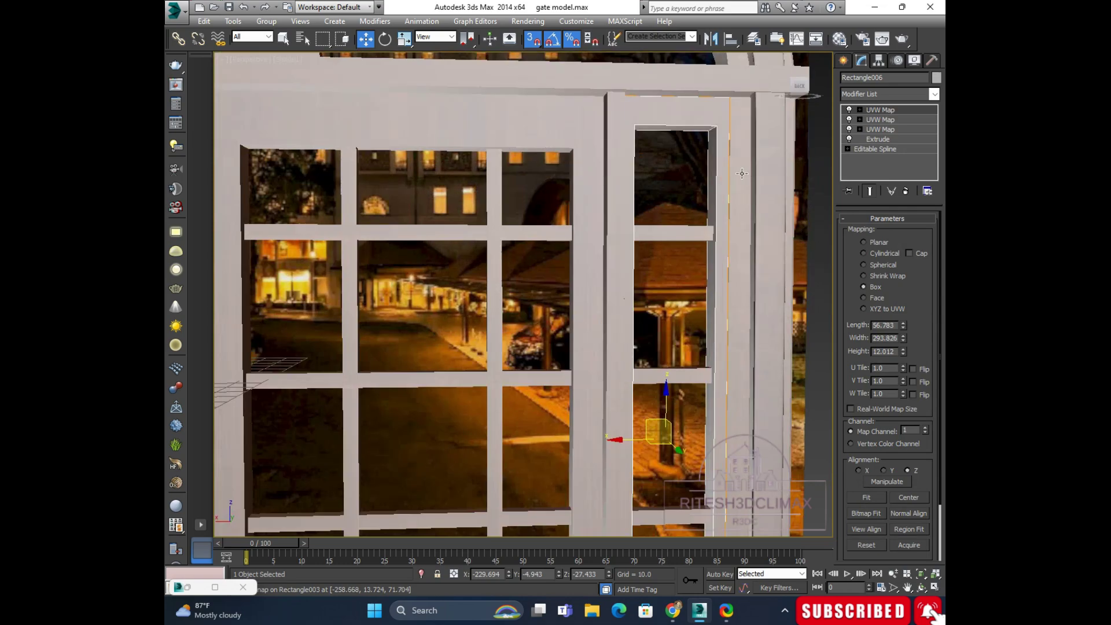
Step: Give the right gate post a pasted UVW Map fitted to its size
left_click(742, 174)
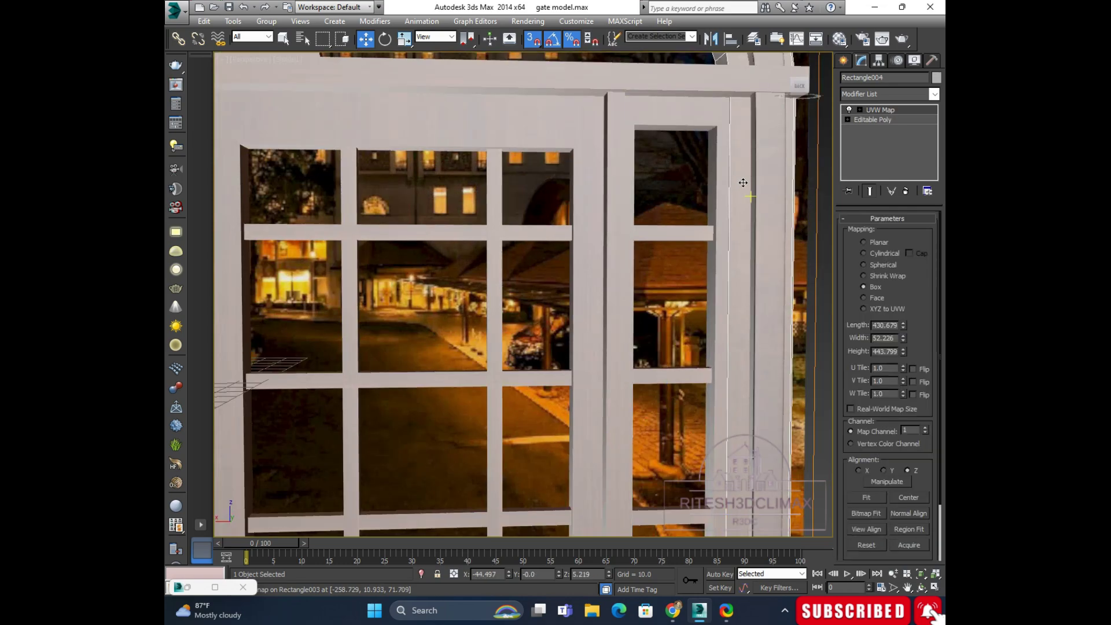
scroll(744, 185, "down", 3)
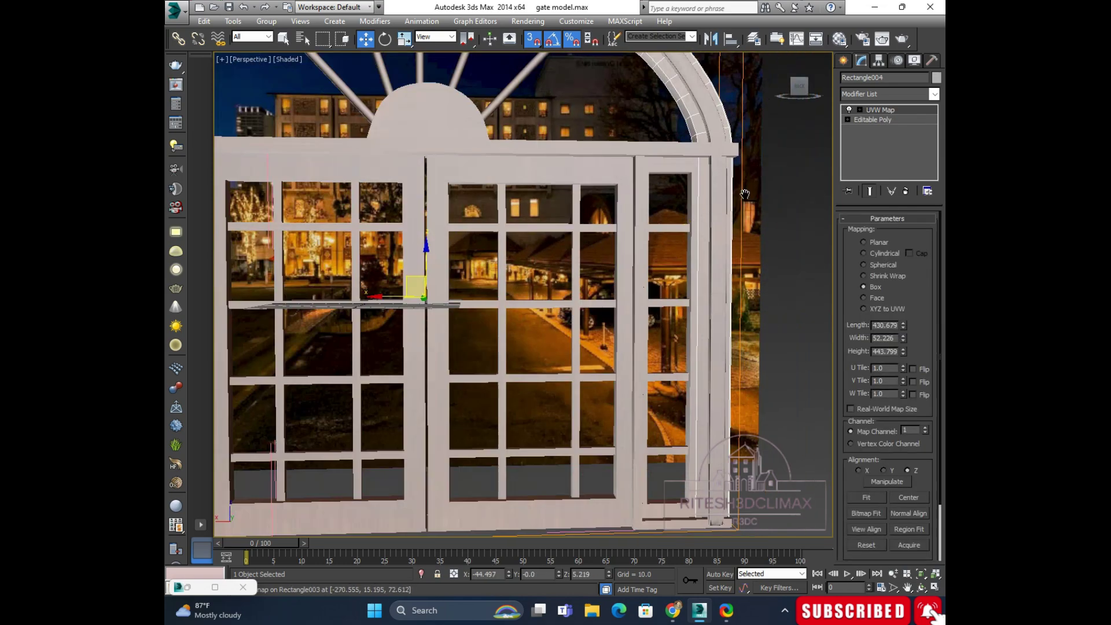
scroll(660, 122, "up", 2)
scroll(660, 123, "up", 2)
scroll(660, 122, "up", 1)
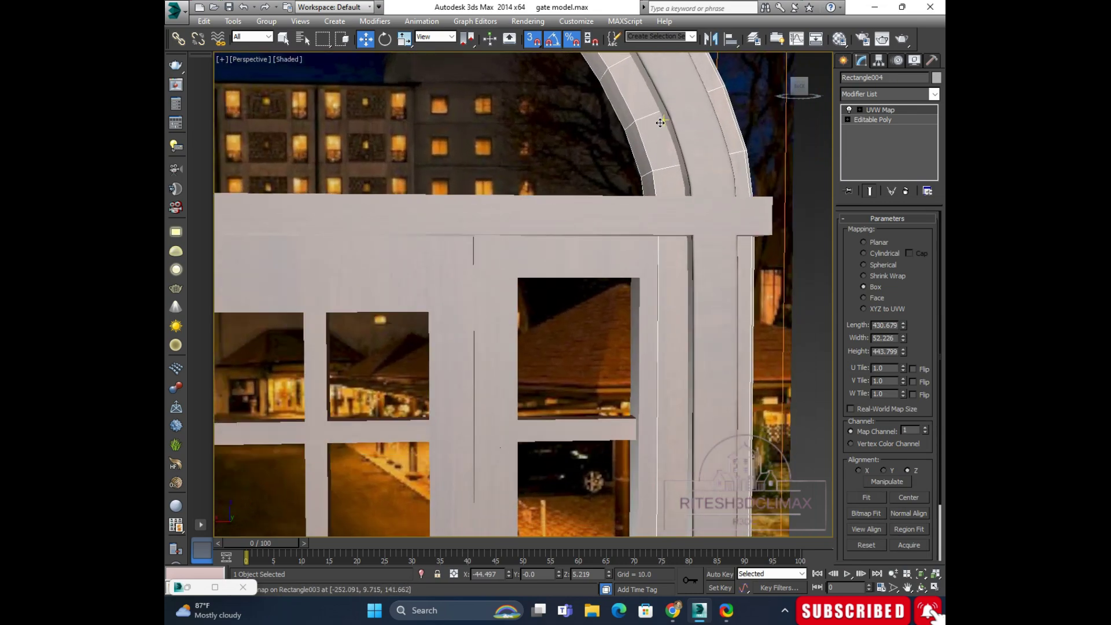
scroll(661, 127, "down", 1)
scroll(663, 133, "down", 1)
scroll(665, 144, "down", 1)
scroll(667, 154, "down", 1)
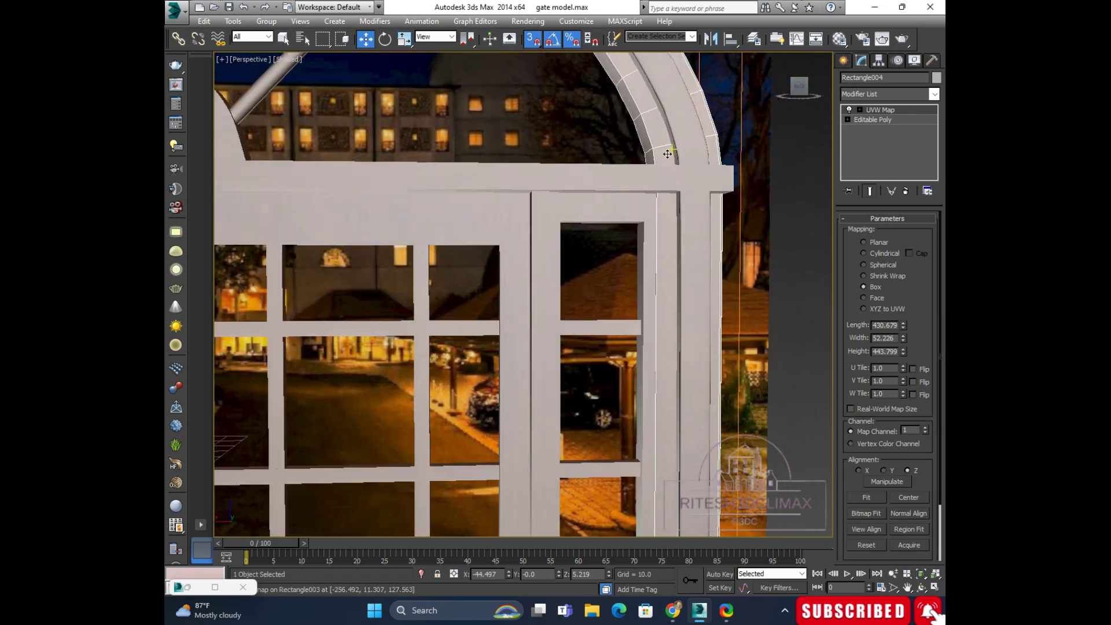
scroll(672, 191, "up", 1)
scroll(674, 208, "up", 1)
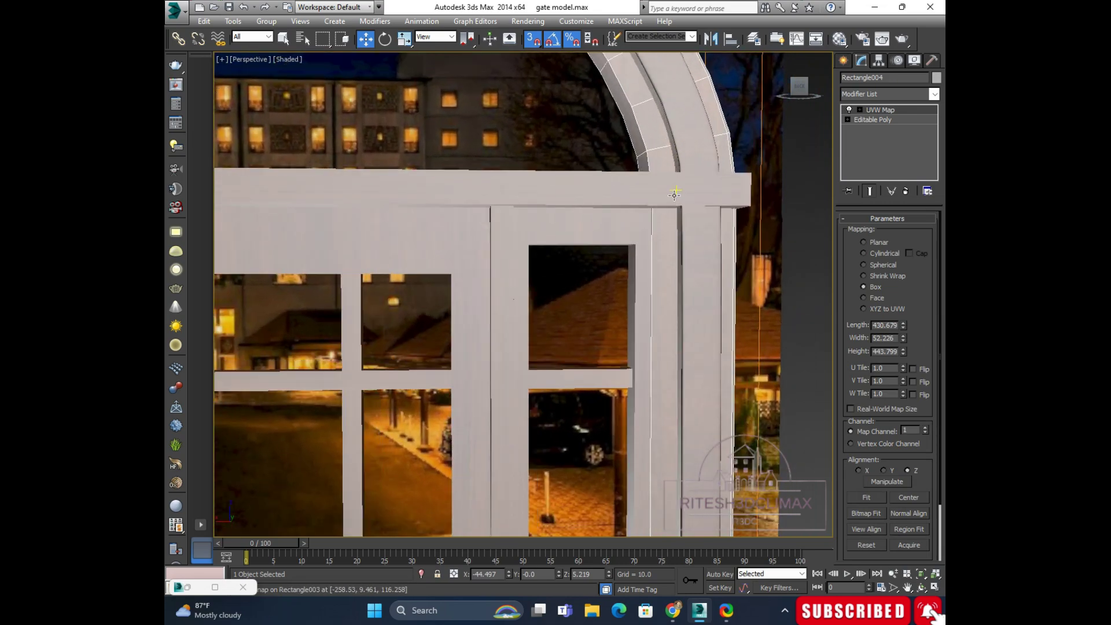
right_click(878, 110)
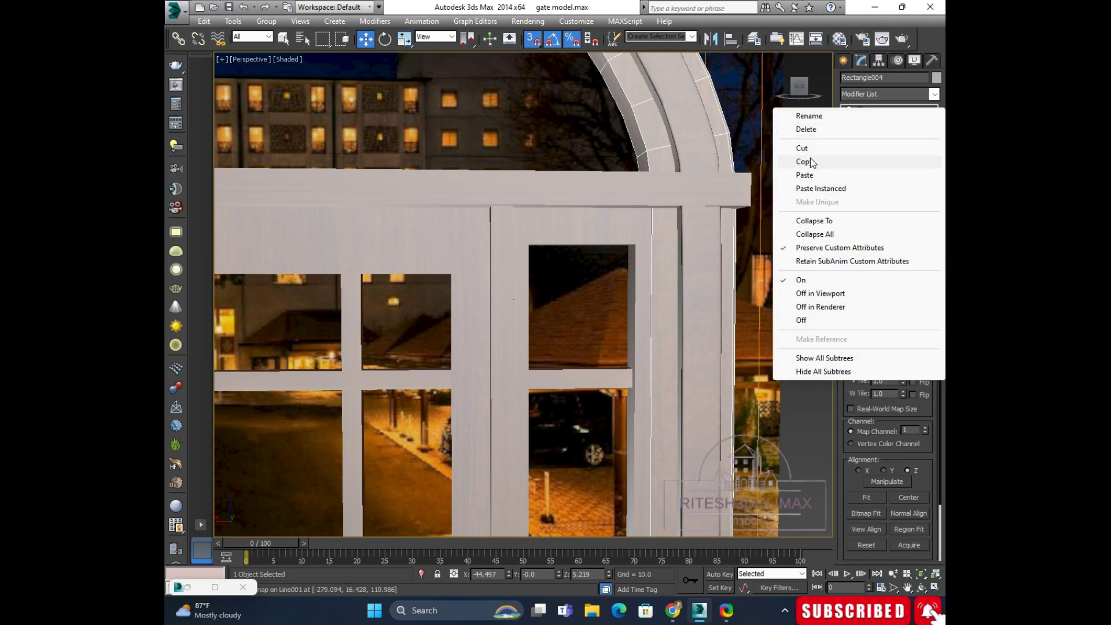
left_click(810, 176)
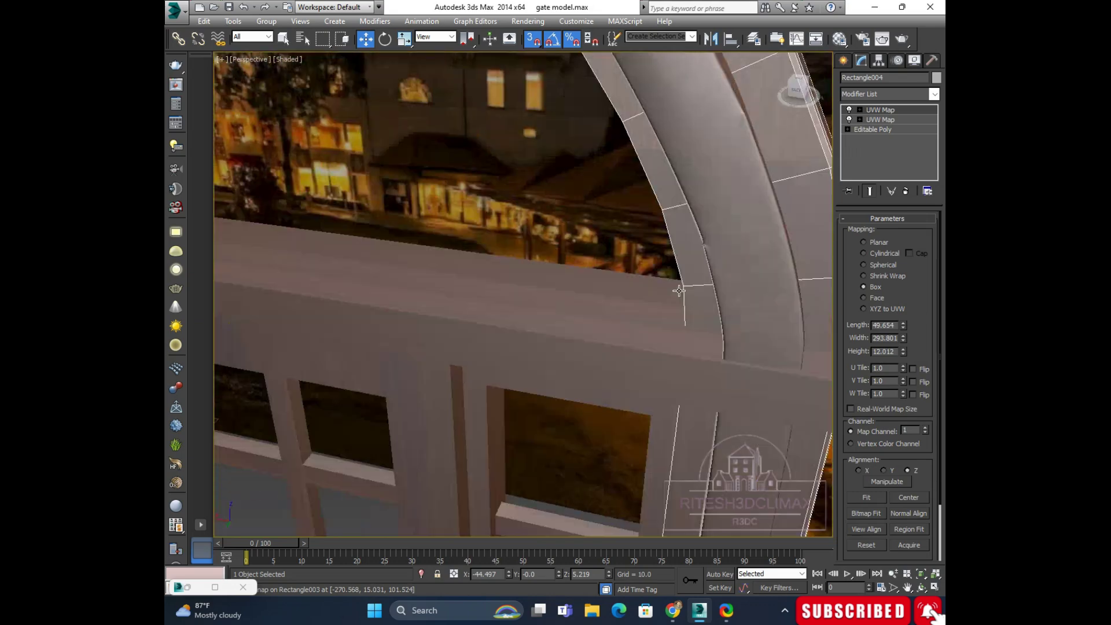
middle_click_drag(726, 267, 670, 280, "alt")
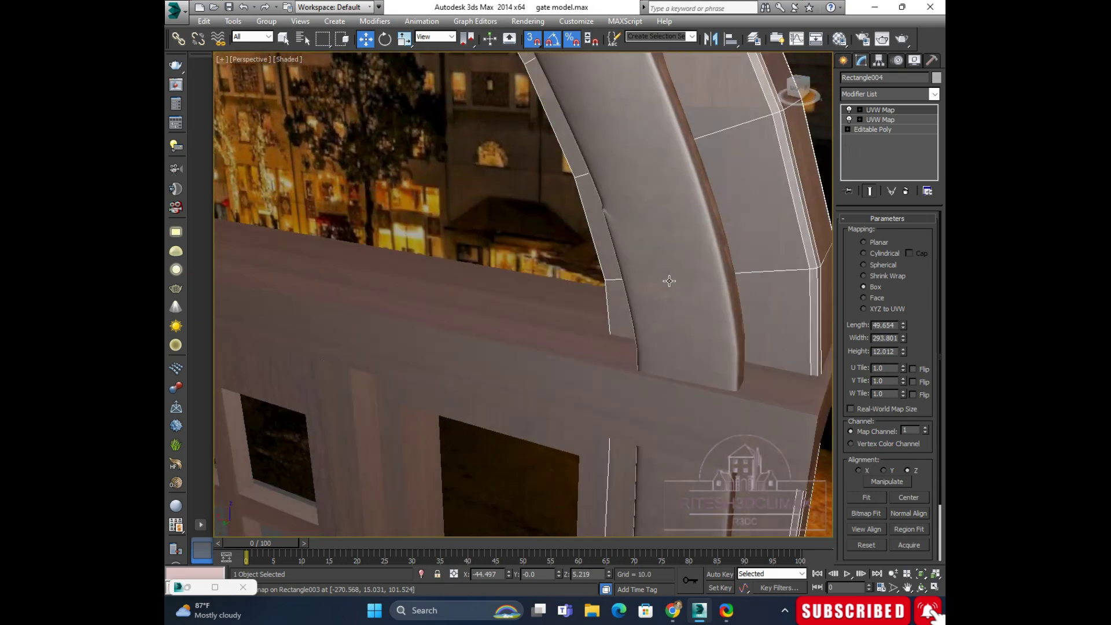
left_click(871, 497)
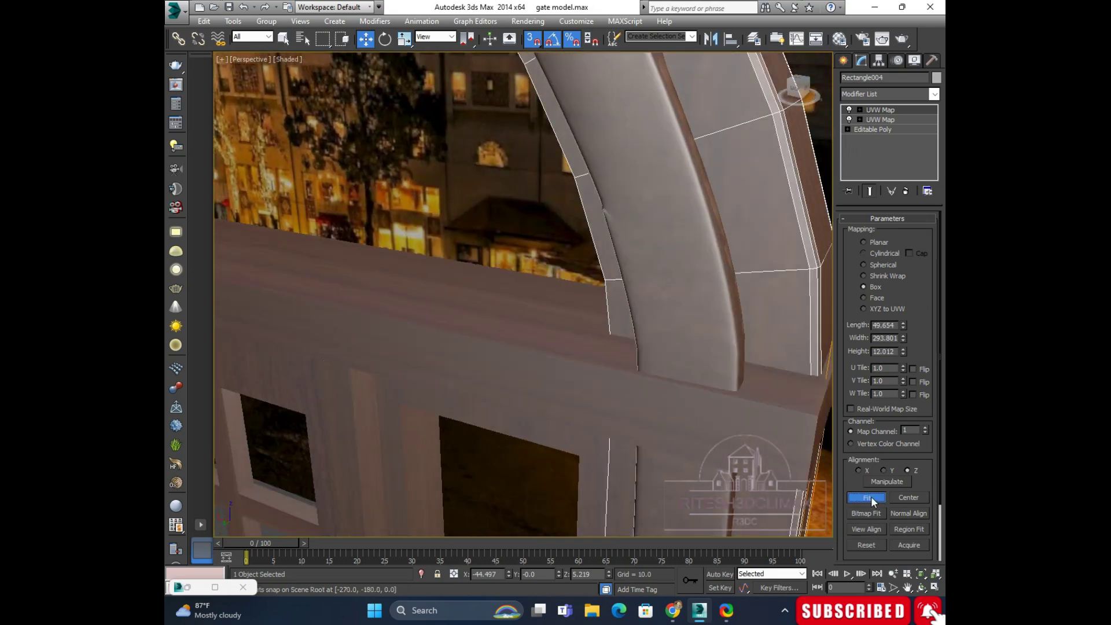
Step: Orbit around the arch and select the arch piece
mouse_move(743, 229)
middle_mouse_down("alt")
mouse_move(701, 210)
mouse_move(726, 222)
mouse_move(710, 199)
mouse_move(639, 199)
mouse_move(670, 194)
mouse_move(614, 159)
middle_mouse_up("alt")
scroll(639, 197, "down", 3)
scroll(640, 191, "down", 3)
scroll(612, 158, "up", 3)
left_click(603, 159)
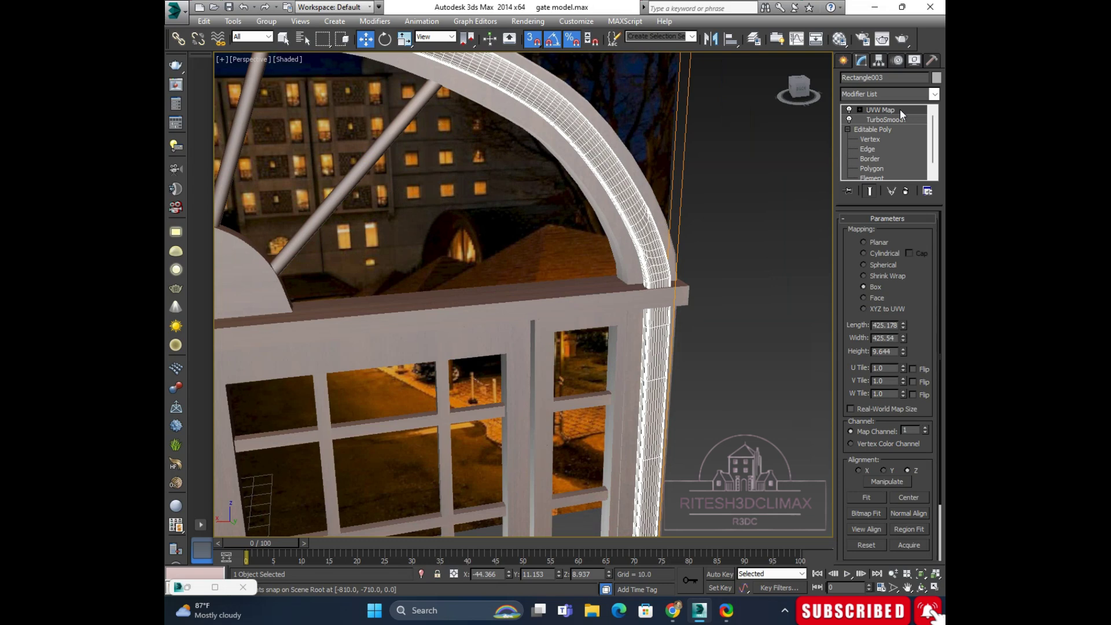
Step: Paste the UVW Map onto Rectangle003 and fit its Box gizmo to 425.54 × 425.178 × 9.644
right_click(881, 109)
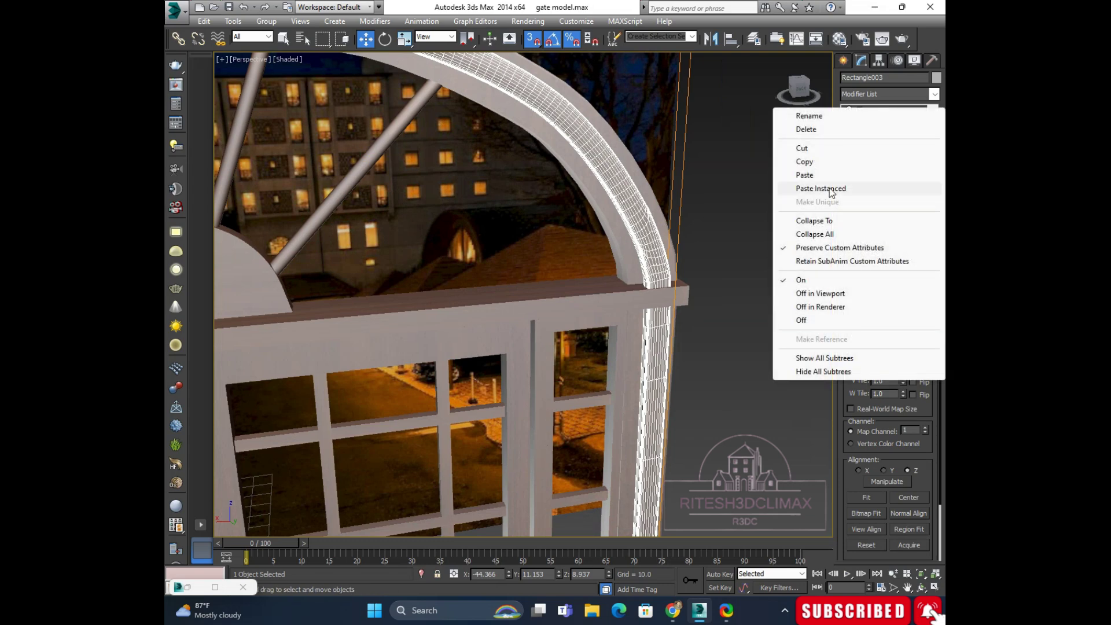
left_click(810, 175)
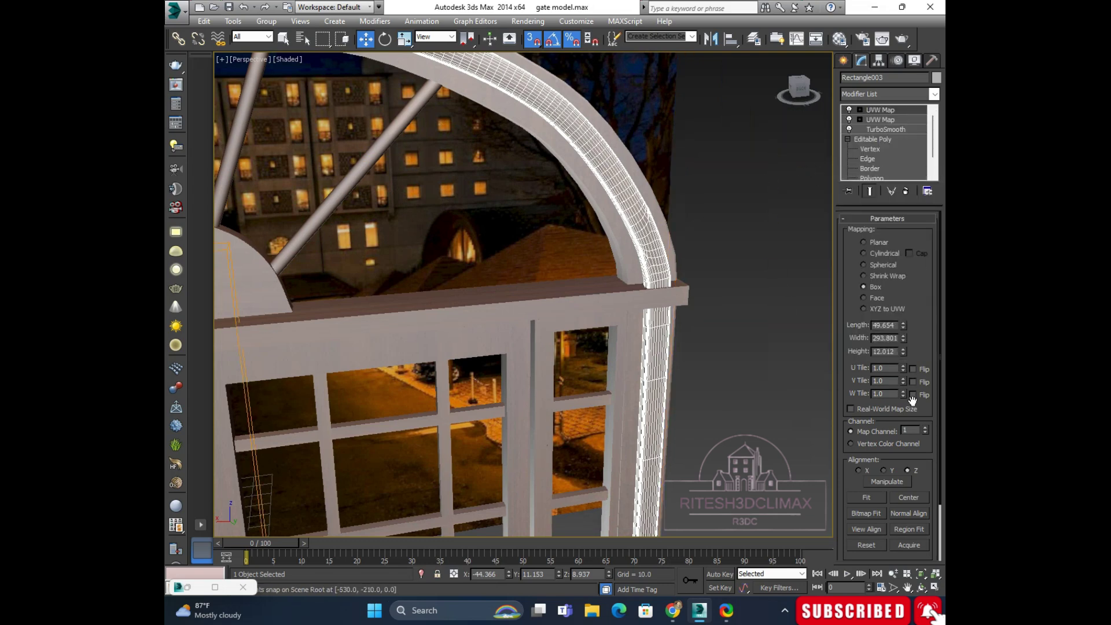
left_click(867, 498)
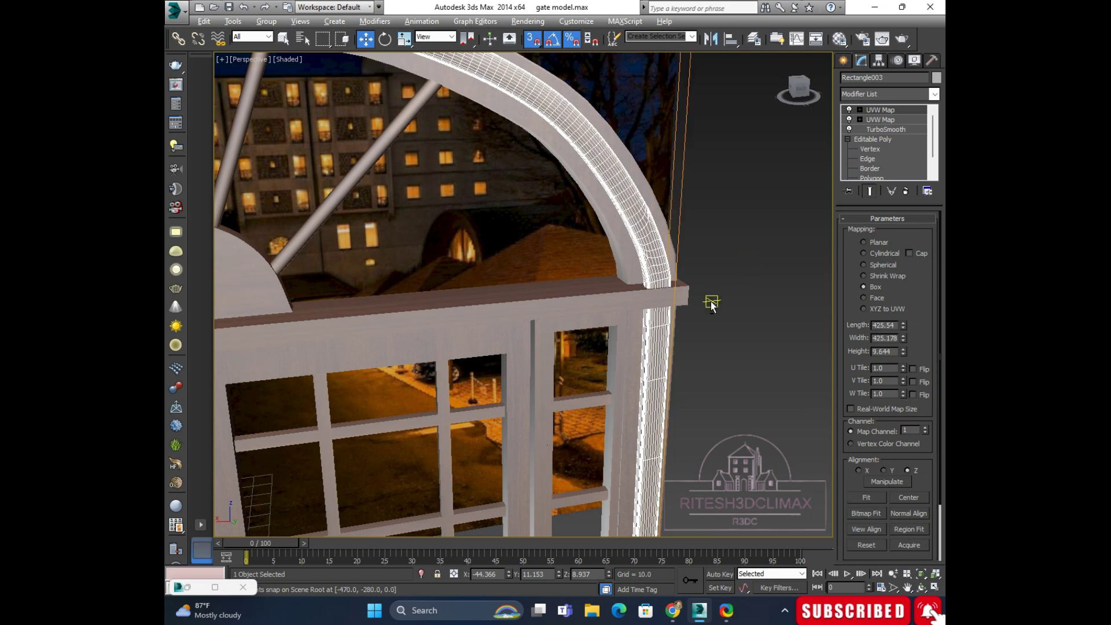
scroll(712, 303, "up", 2)
scroll(636, 272, "up", 2)
scroll(687, 257, "up", 1)
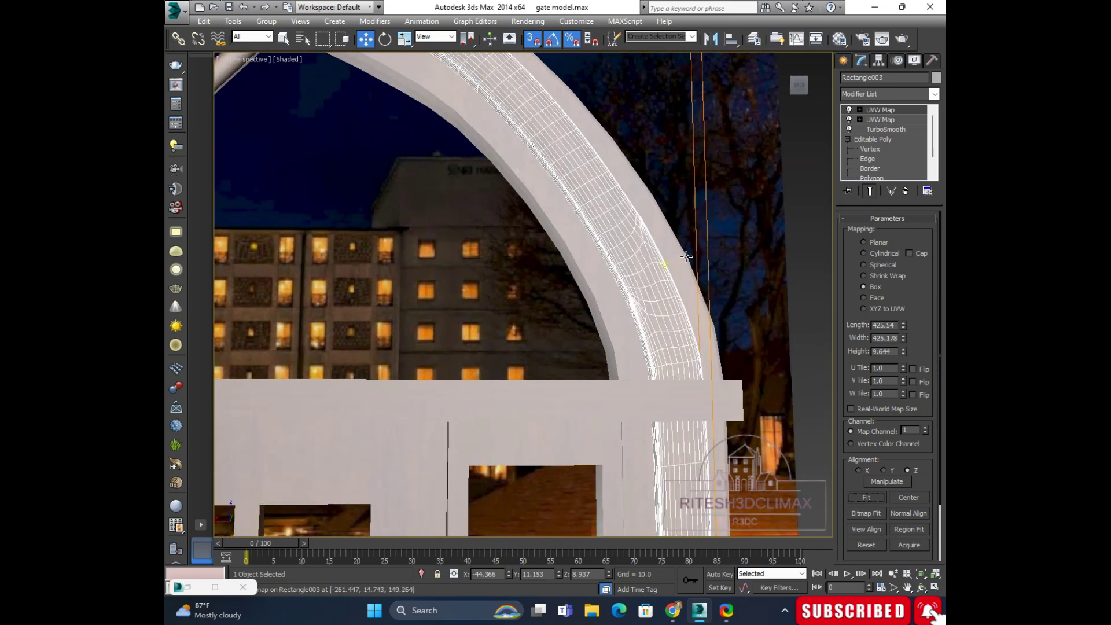
Step: Deselect the arch and orbit around the gate to inspect the new mapping
left_click(810, 198)
scroll(640, 249, "up", 5)
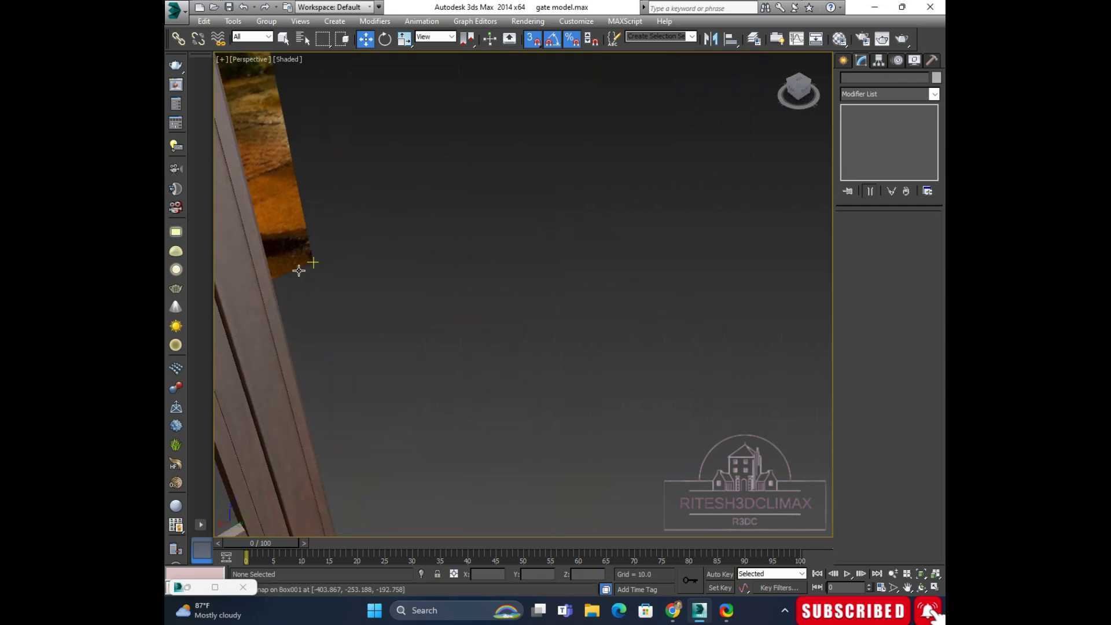
scroll(326, 300, "down", 2)
scroll(325, 300, "down", 3)
scroll(496, 251, "down", 3)
scroll(502, 236, "down", 2)
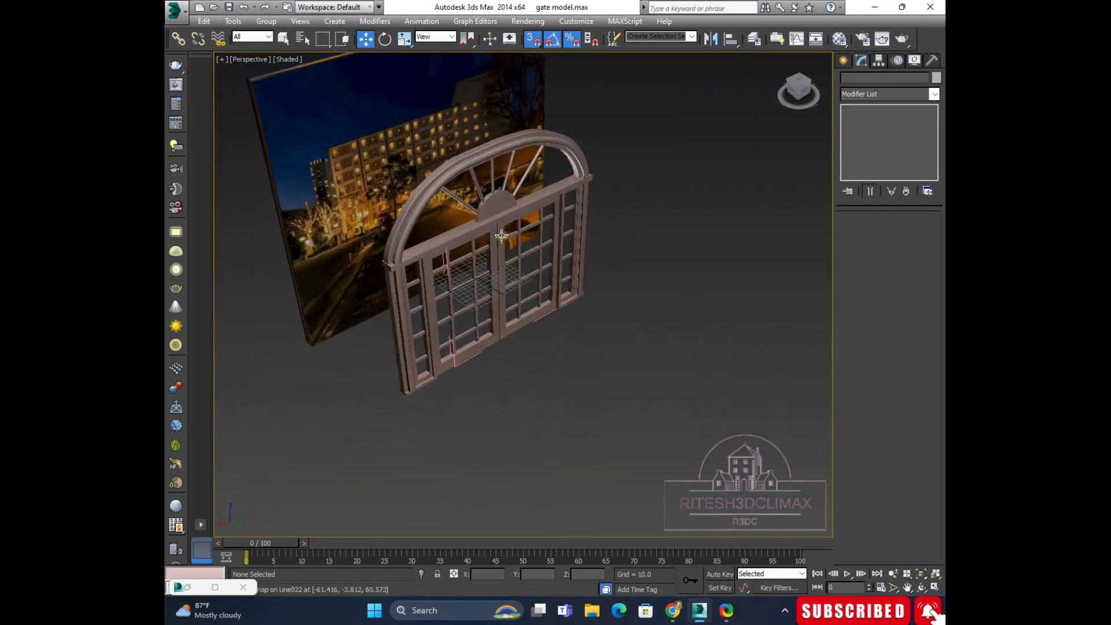
mouse_move(502, 236)
middle_mouse_down("alt")
mouse_move(558, 228)
mouse_move(471, 241)
middle_mouse_up("alt")
scroll(471, 241, "up", 5)
scroll(411, 205, "down", 2)
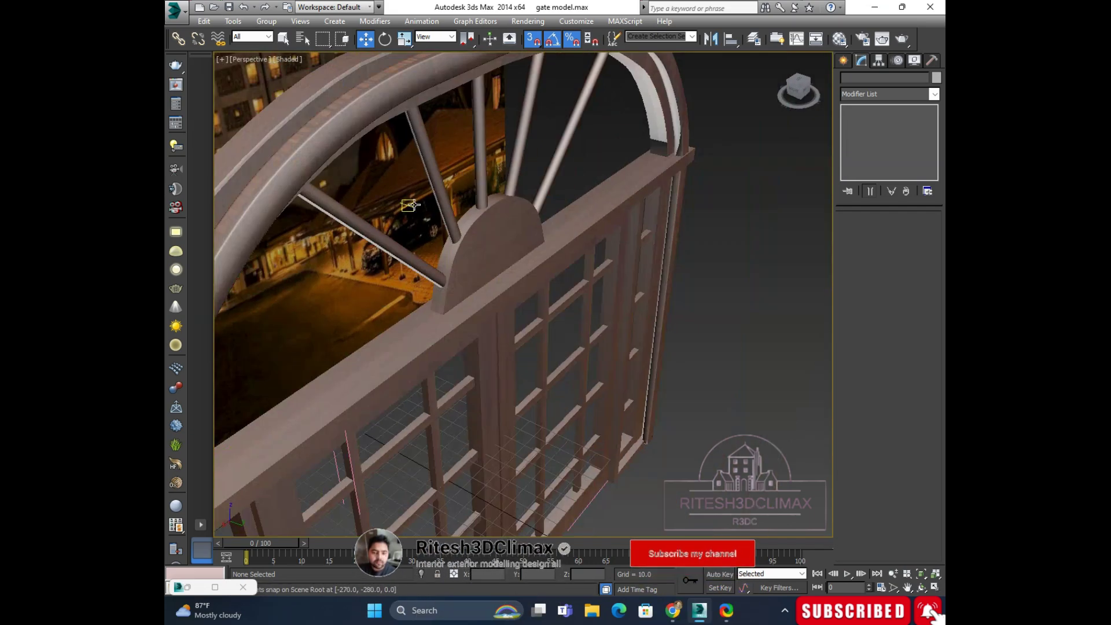
Step: Reselect the arch and reorient the view to look along it edge-on
mouse_move(411, 204)
middle_mouse_down("alt")
mouse_move(506, 167)
mouse_move(483, 203)
middle_mouse_up("alt")
scroll(507, 168, "up", 3)
left_click(477, 190)
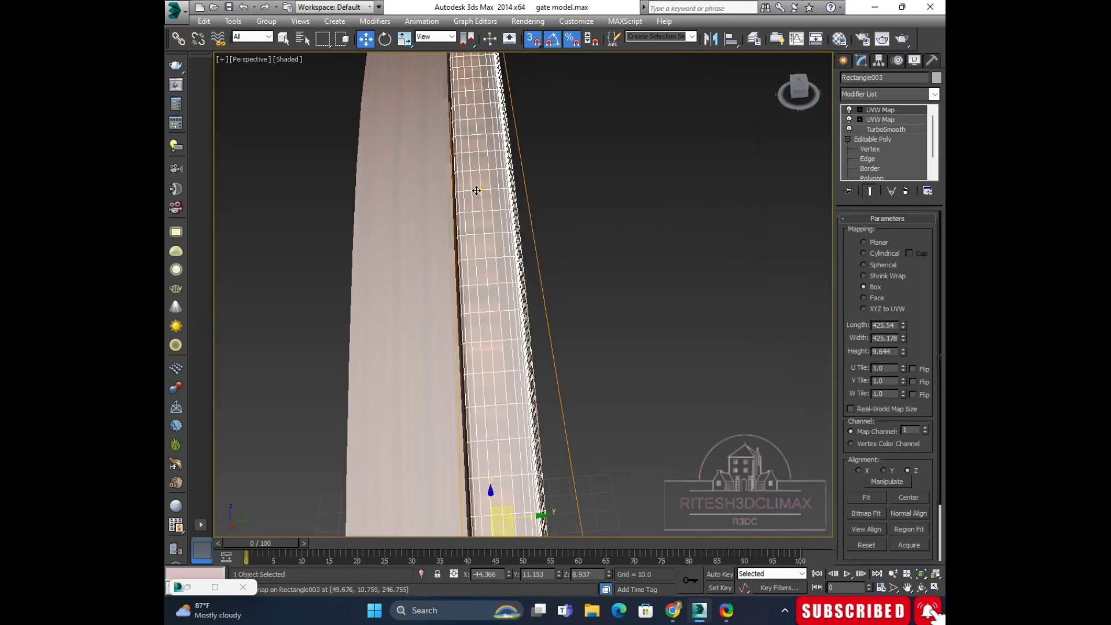
scroll(500, 248, "down", 4)
mouse_move(499, 249)
middle_mouse_down("alt")
mouse_move(459, 198)
mouse_move(550, 181)
mouse_move(596, 215)
middle_mouse_up("alt")
key("shift+z")
key("shift+y")
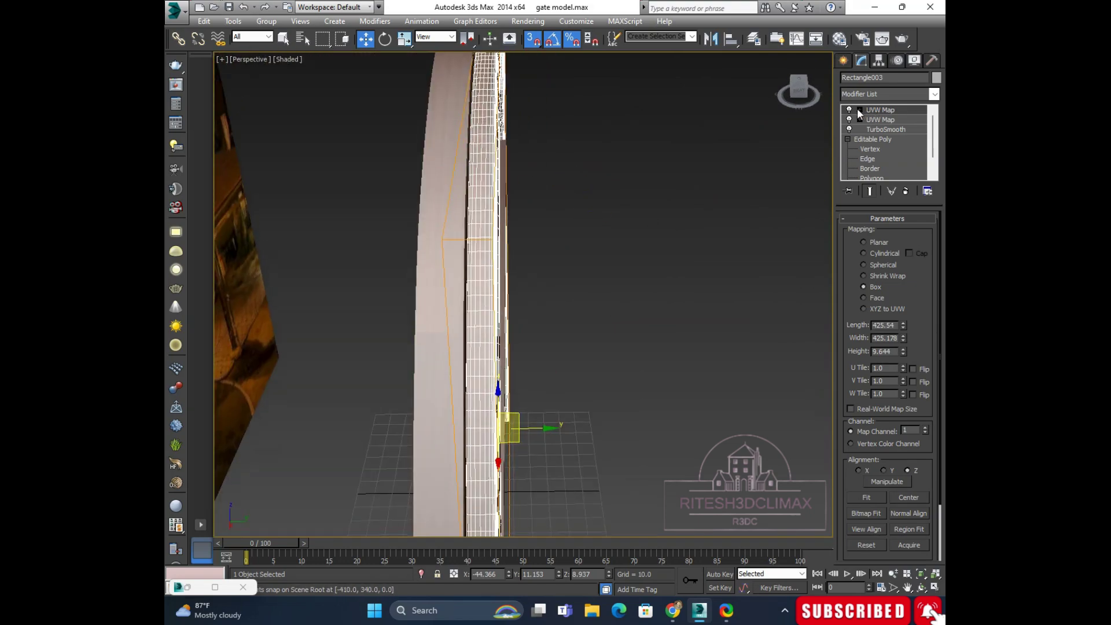
Step: Enter the top UVW Map's gizmo level and set a face-on view of the frame
left_click(859, 110)
scroll(549, 231, "down", 1)
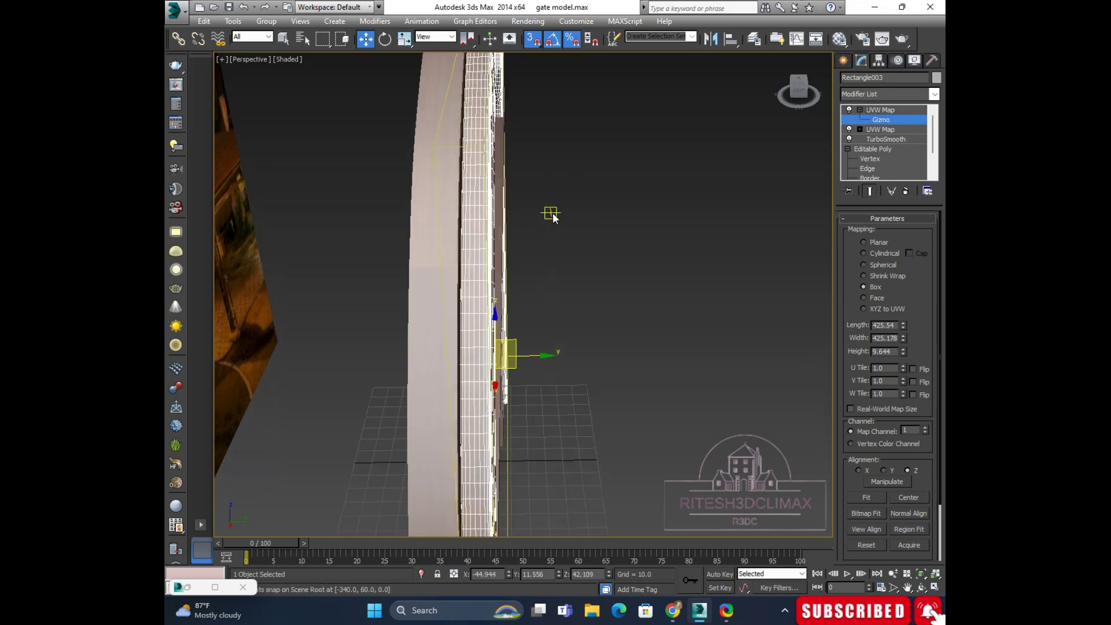
scroll(551, 214, "down", 5)
scroll(570, 223, "down", 1)
left_click(801, 98)
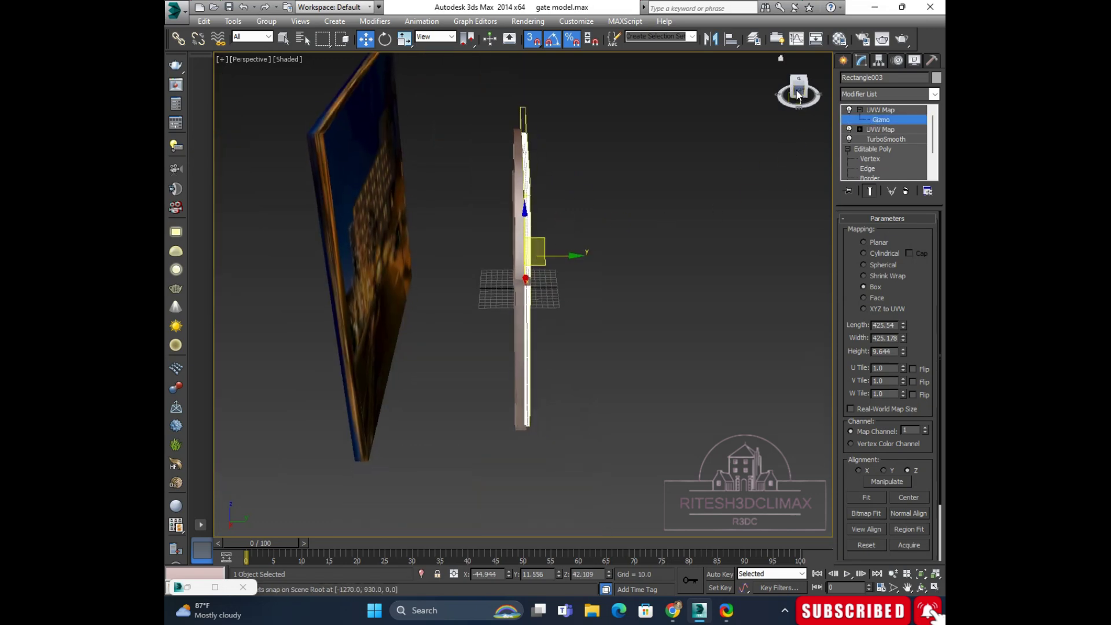
middle_click_drag(625, 229, 628, 241, "alt")
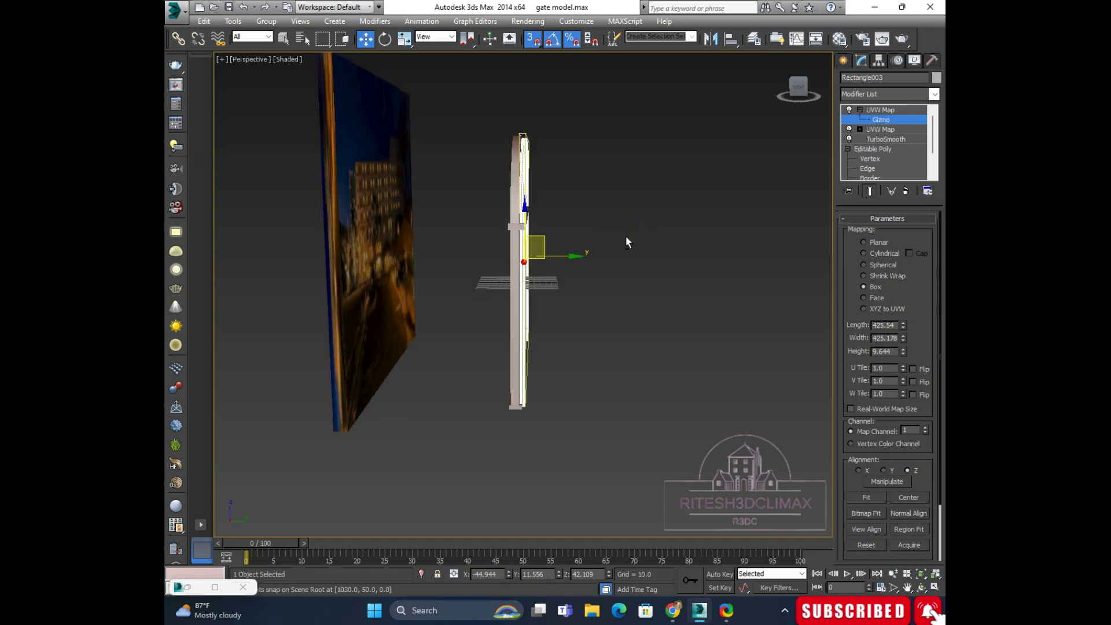
left_click(800, 88)
Step: Rotate the arch's mapping gizmo 180 degrees around Z
key("e")
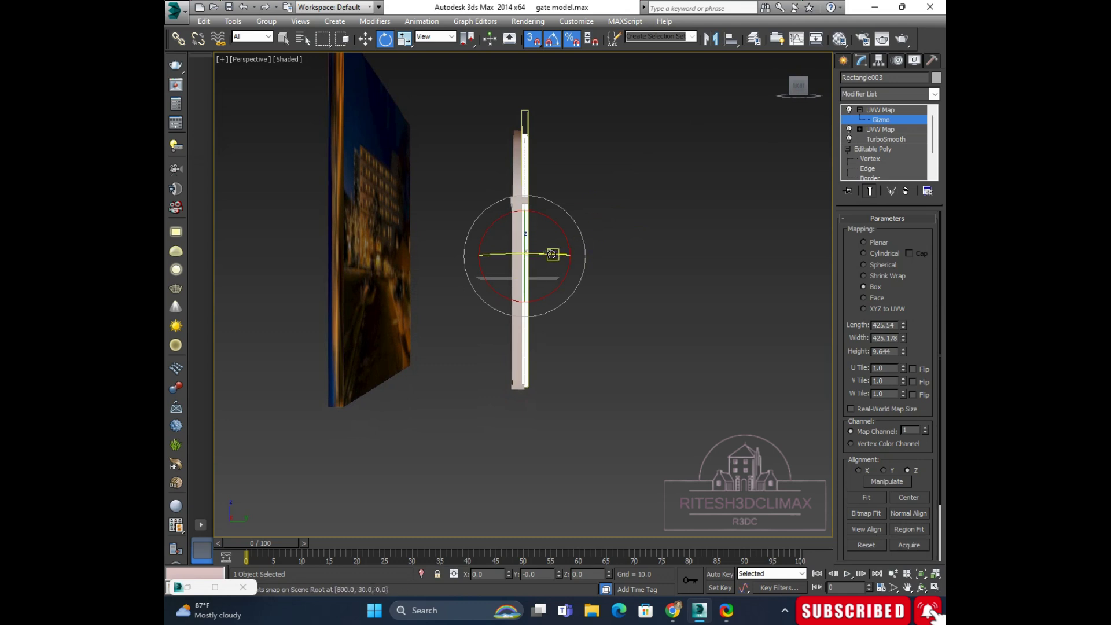
left_click_drag(552, 254, 442, 256)
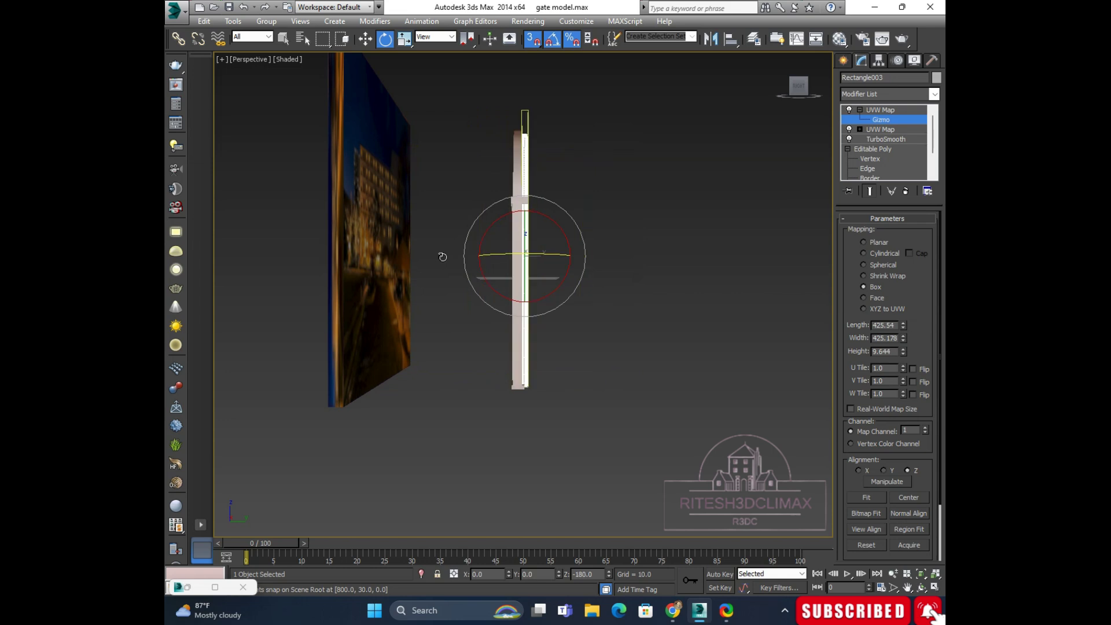
key("w")
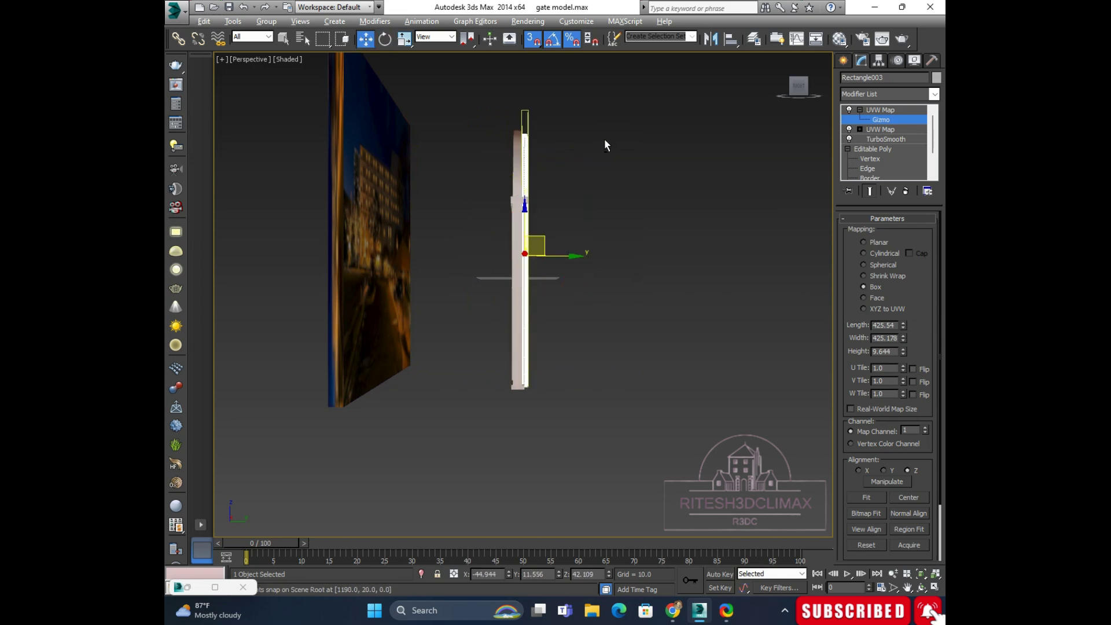
middle_click_drag(605, 144, 595, 216, "alt")
scroll(526, 139, "up", 5)
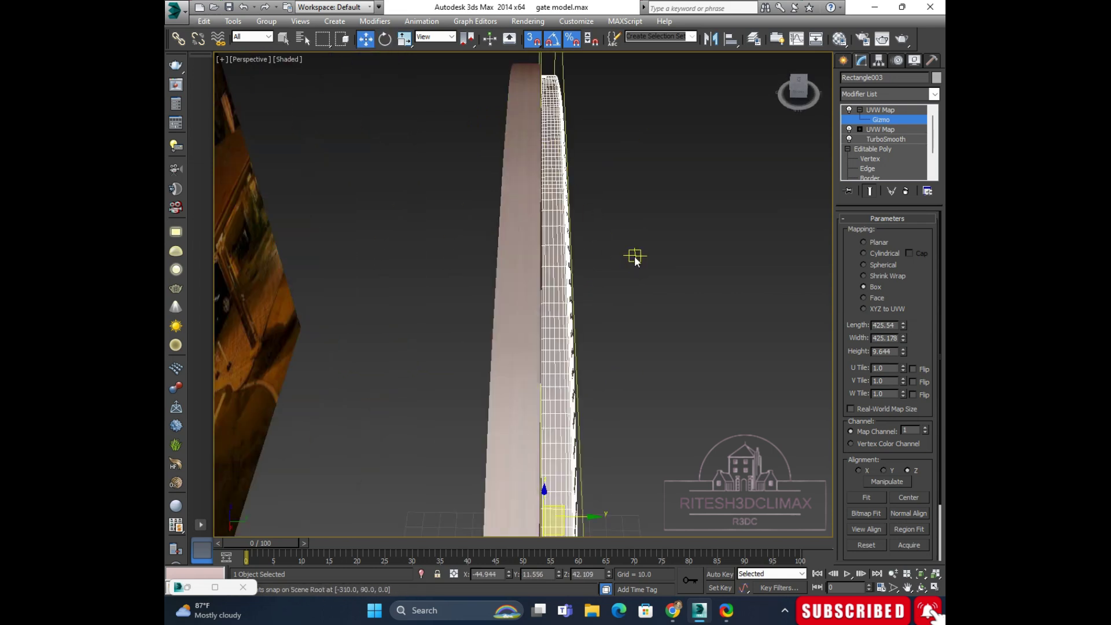
Step: Exit gizmo editing, reselect the arch and pull back for an edge-on view of the gate
left_click(865, 110)
left_click(702, 194)
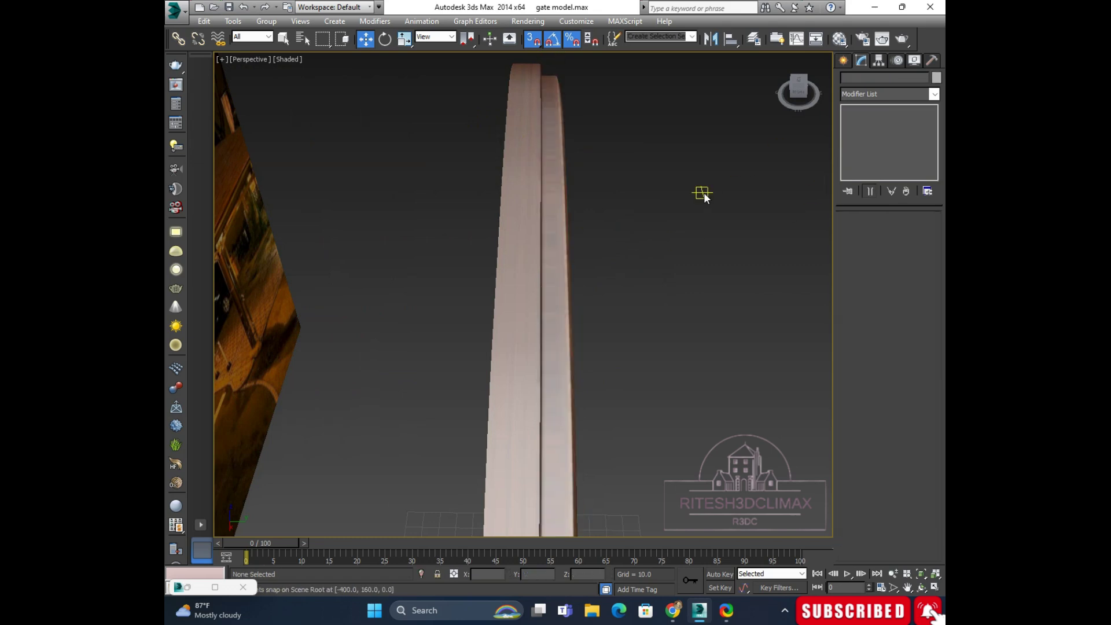
scroll(567, 224, "up", 3)
scroll(543, 210, "down", 3)
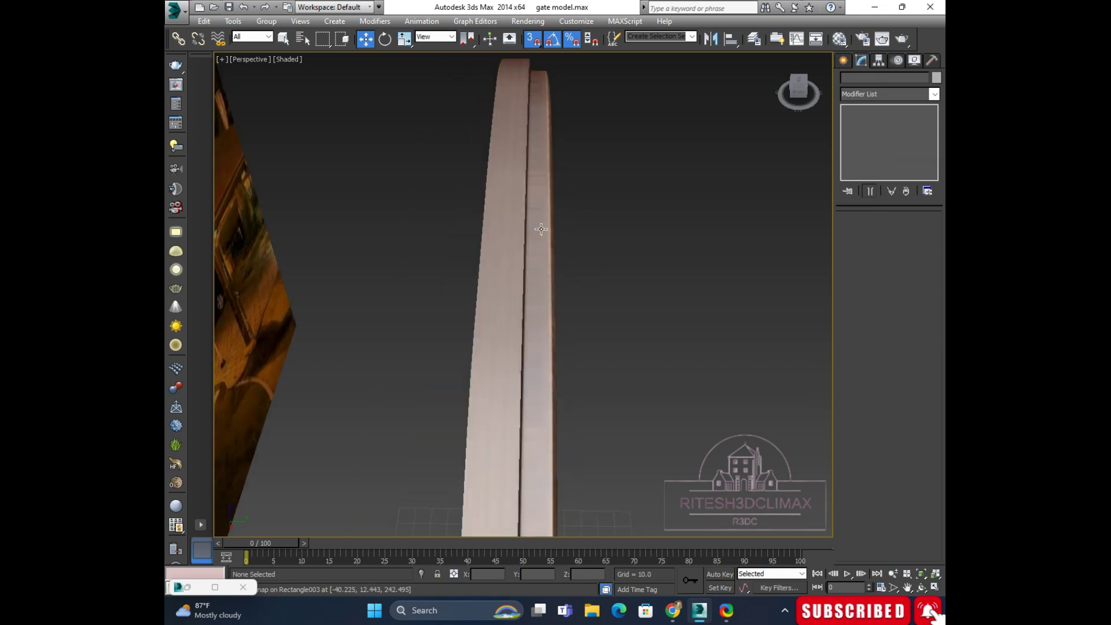
left_click(540, 230)
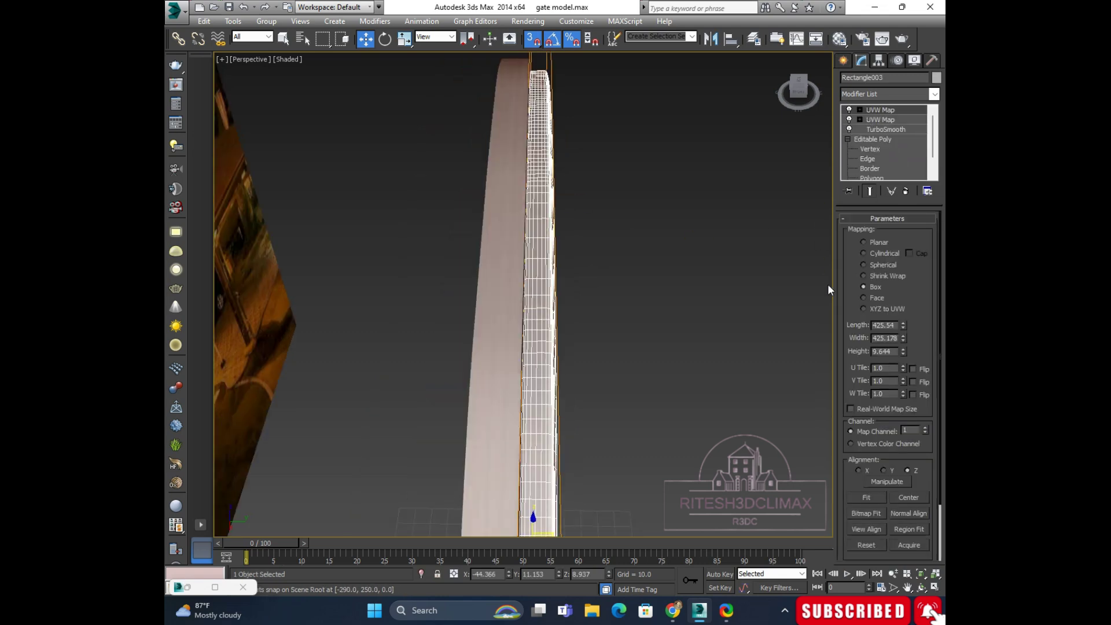
mouse_move(829, 290)
middle_mouse_down("alt")
mouse_move(720, 191)
mouse_move(666, 270)
mouse_move(663, 231)
mouse_move(675, 221)
middle_mouse_up("alt")
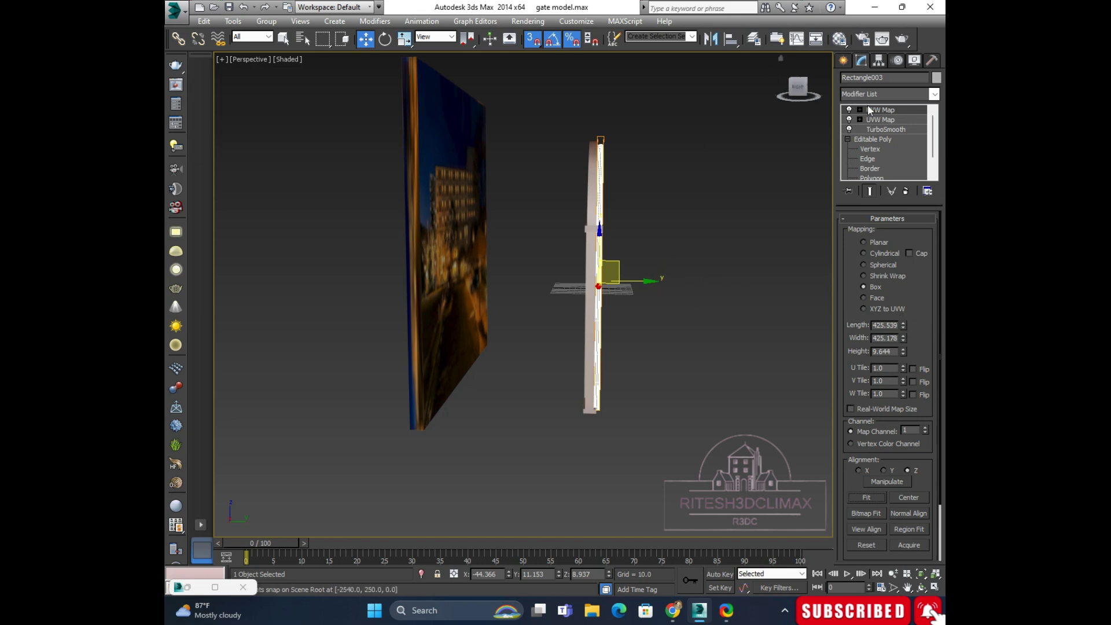
Step: Tip the arch's mapping gizmo about X toward horizontal and check its orientation
left_click(880, 119)
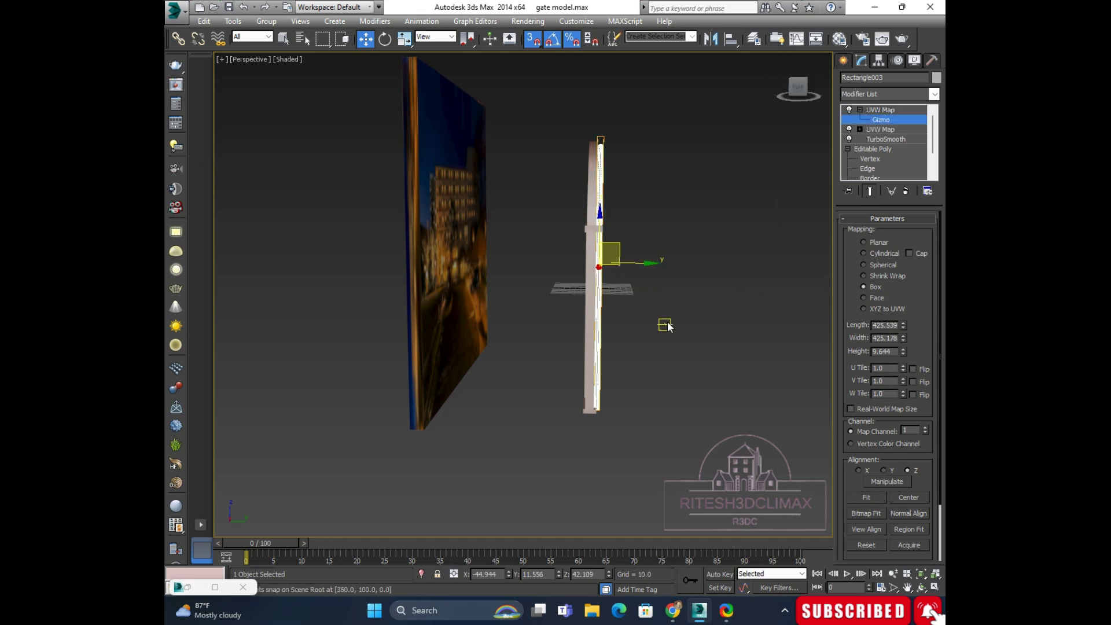
key("e")
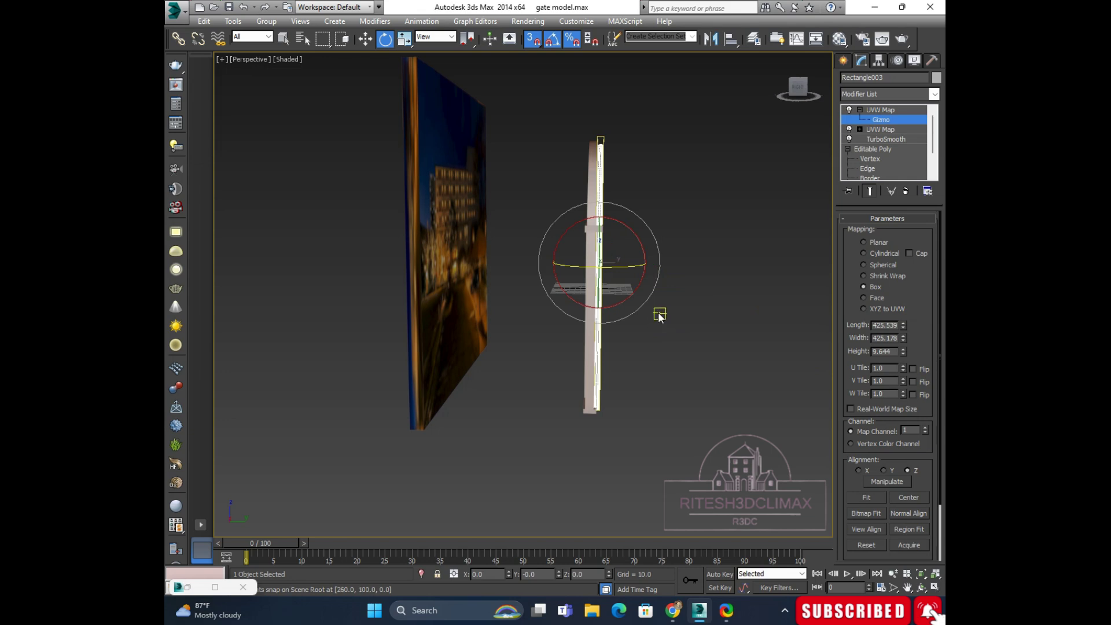
left_click_drag(642, 244, 603, 200)
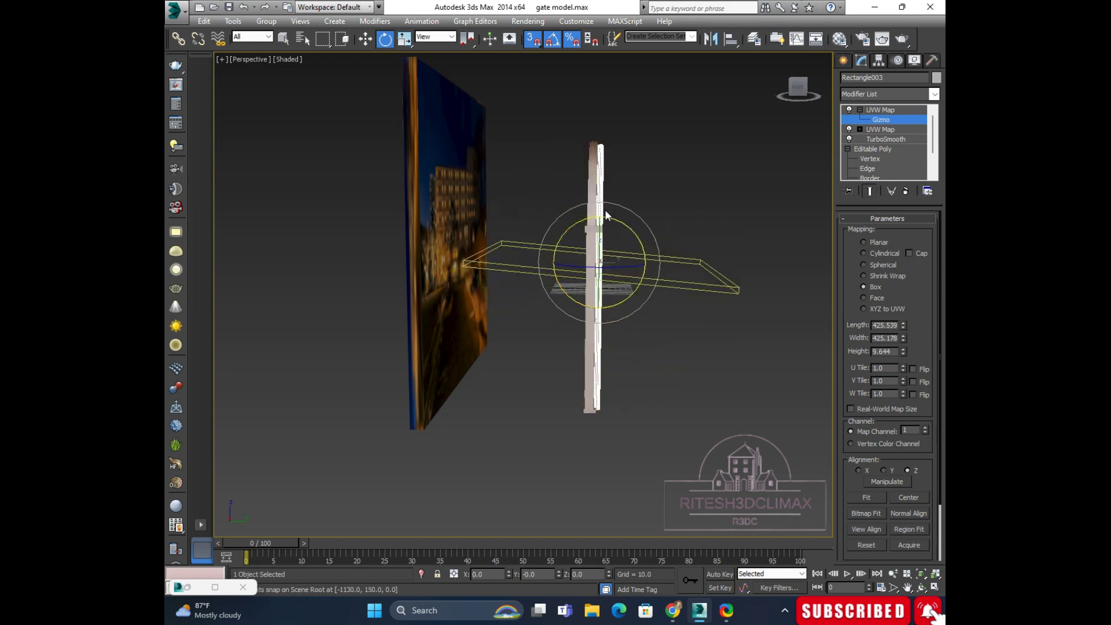
middle_click_drag(606, 210, 651, 295, "alt")
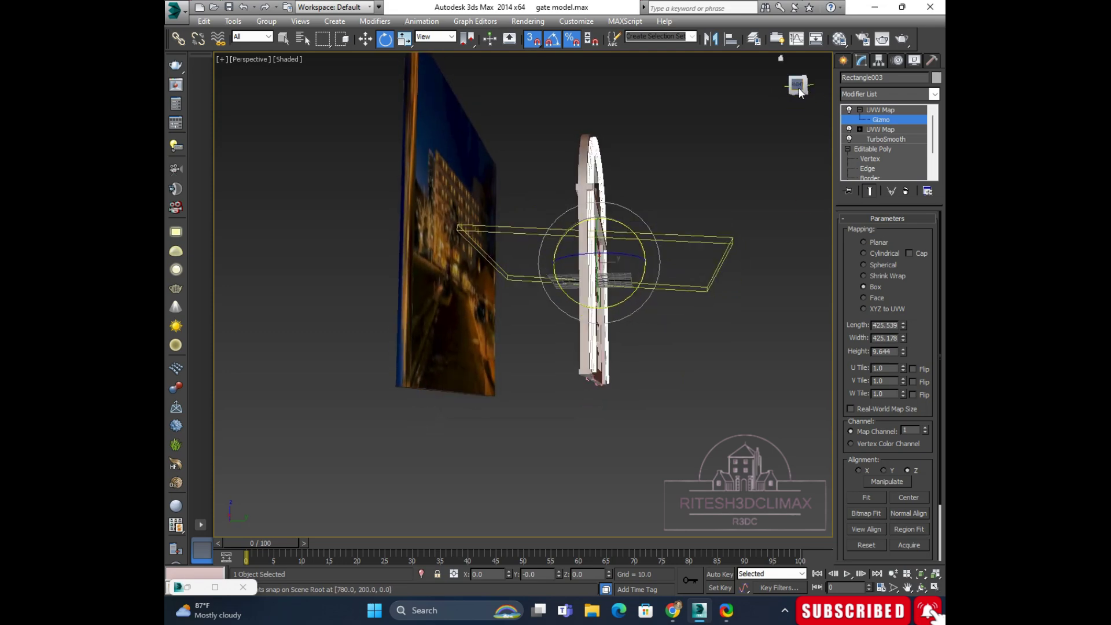
left_click_drag(799, 87, 728, 269)
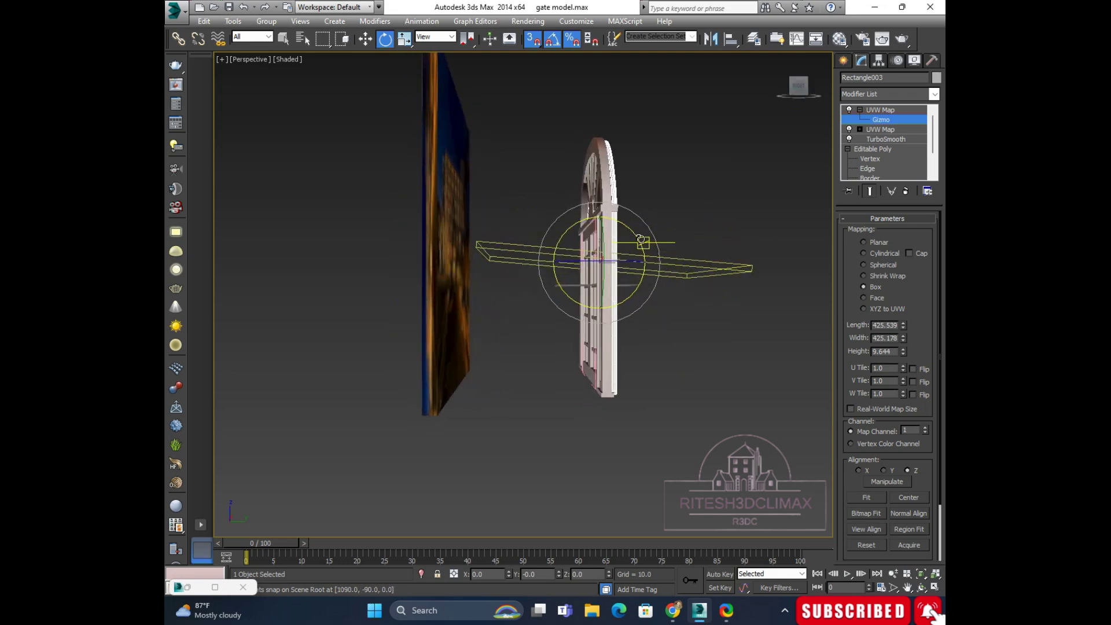
Step: Level the gizmo in the side view and refit it to 425.539 × 9.644 × 425.178
key("alt+w")
key("alt+w")
middle_click_drag(411, 426, 465, 373)
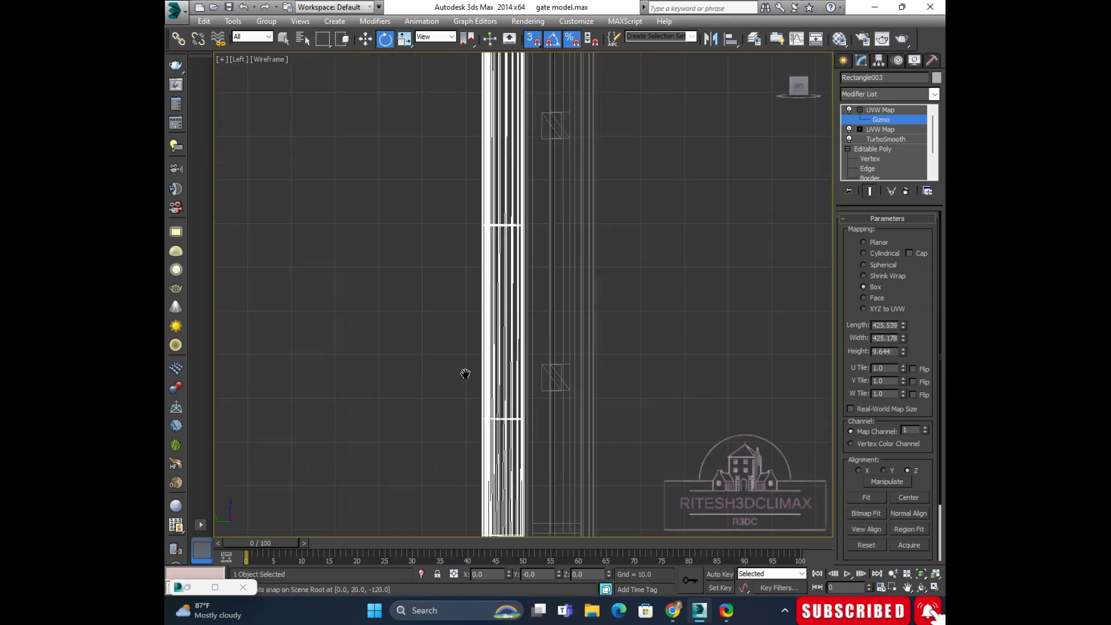
scroll(466, 373, "down", 5)
scroll(546, 297, "down", 2)
scroll(546, 297, "up", 2)
scroll(558, 278, "up", 2)
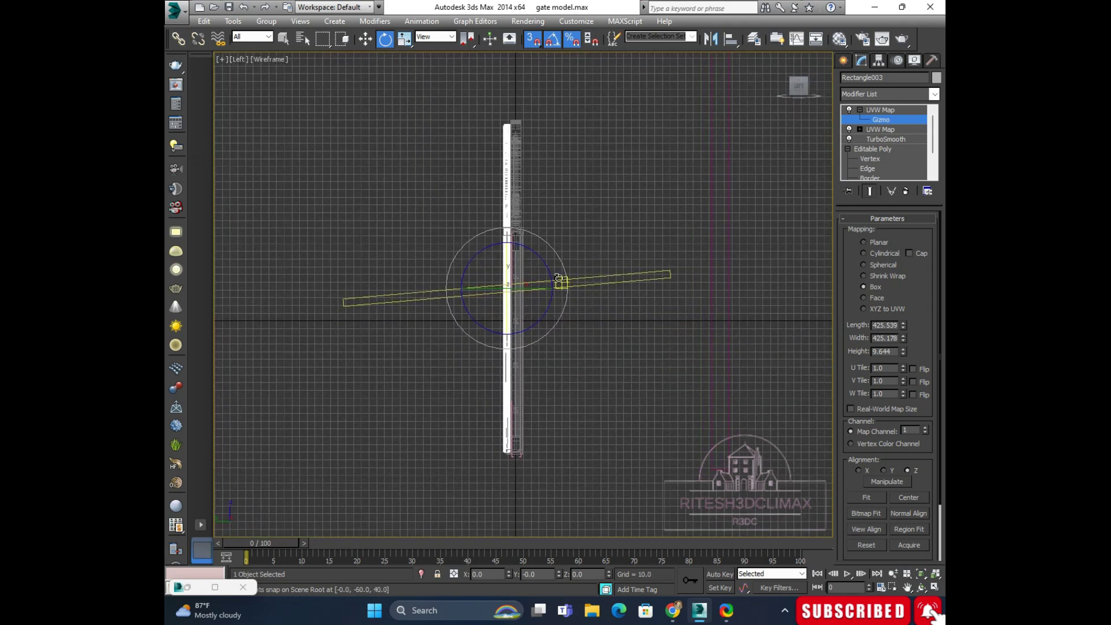
left_click_drag(552, 265, 553, 259)
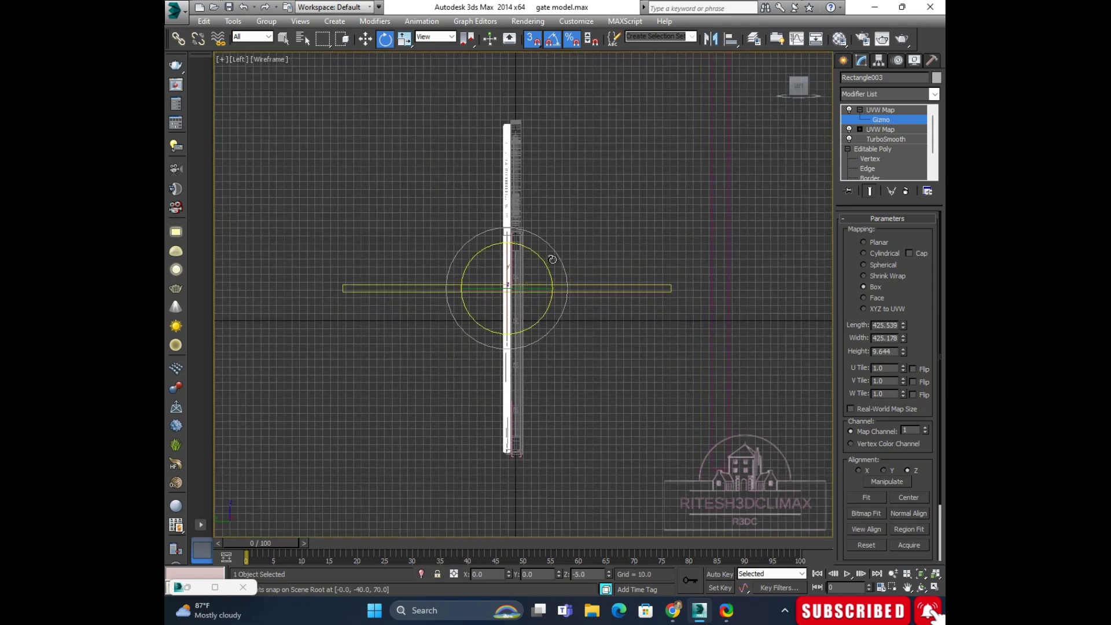
key("alt")
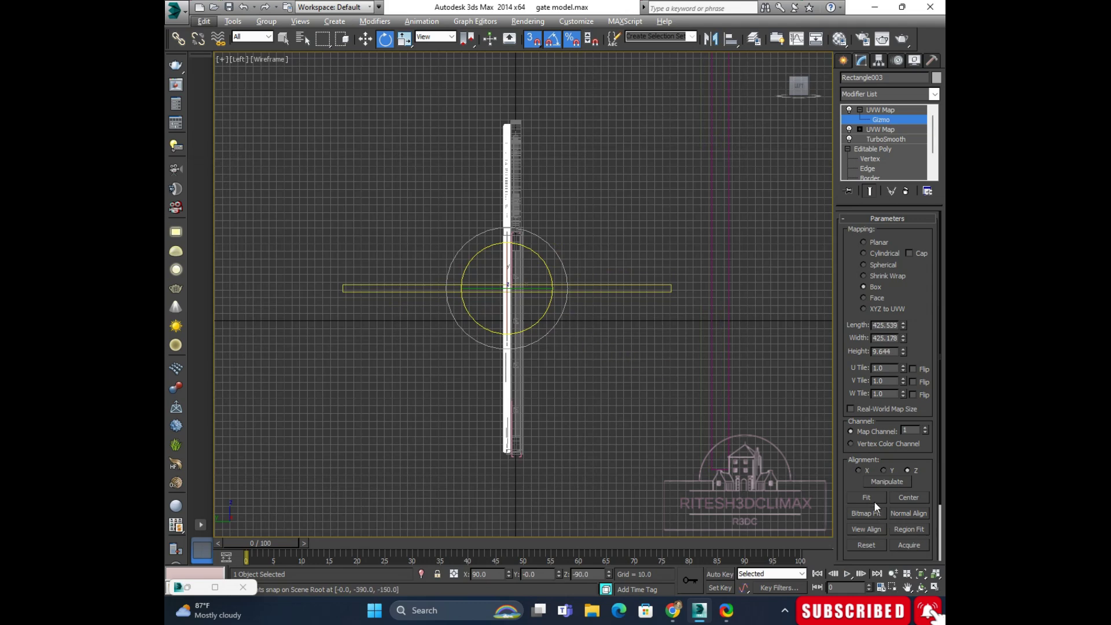
left_click(873, 497)
Step: Restore the maximized Perspective view and orbit in close to the arch
key("alt+w")
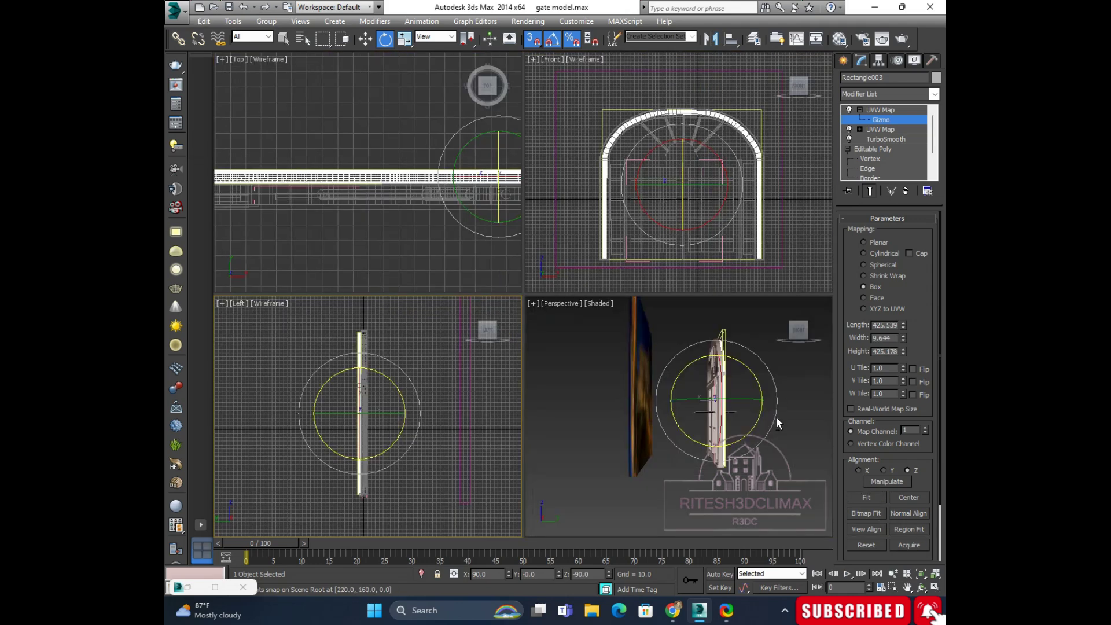
key("alt+w")
middle_click_drag(693, 266, 579, 193, "alt")
scroll(565, 175, "up", 5)
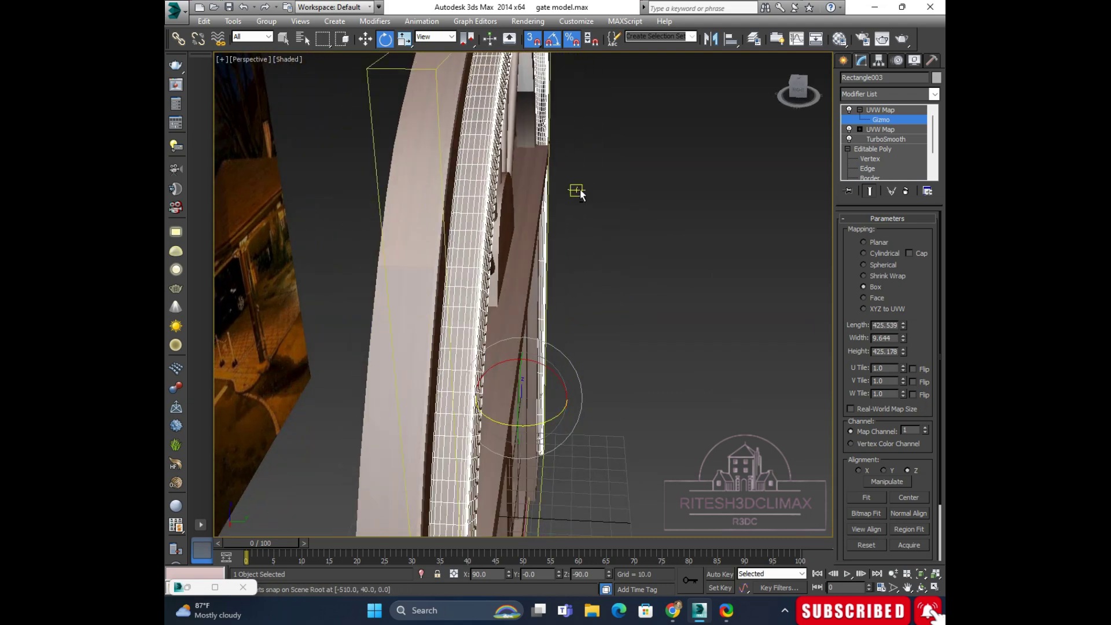
Step: Toggle the top UVW Map's gizmo level and orbit to see the frame straight-on
left_click(874, 110)
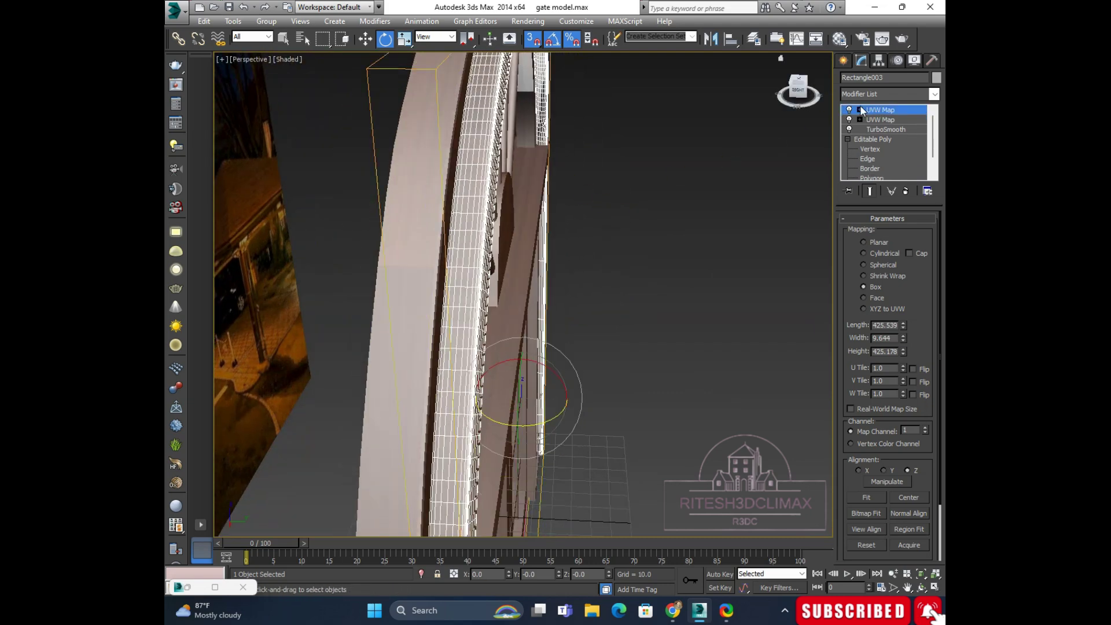
left_click(861, 109)
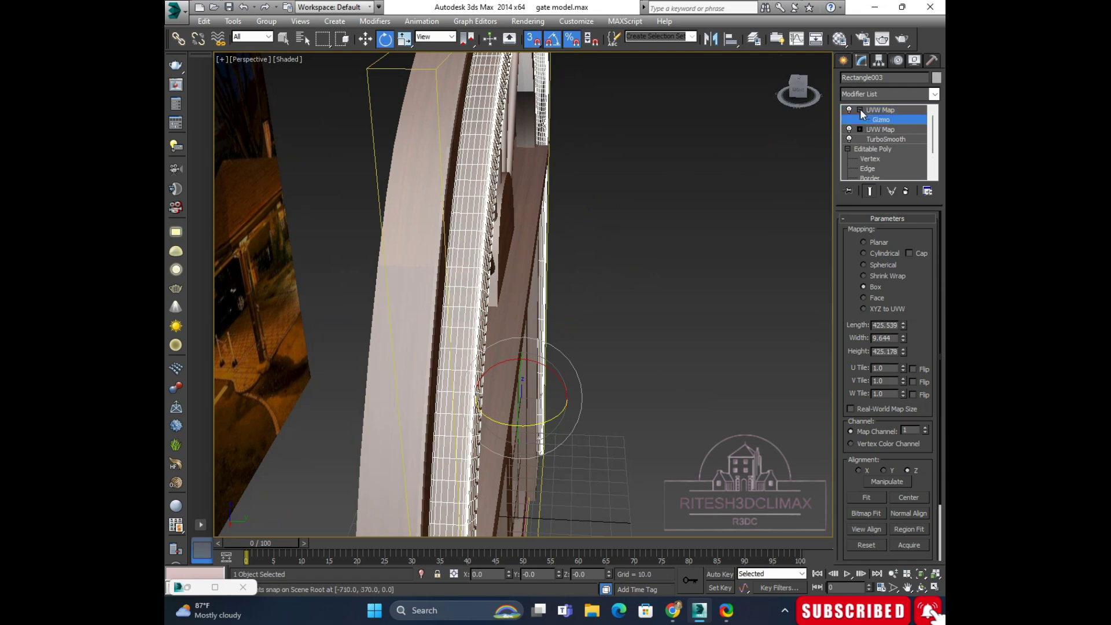
left_click(871, 109)
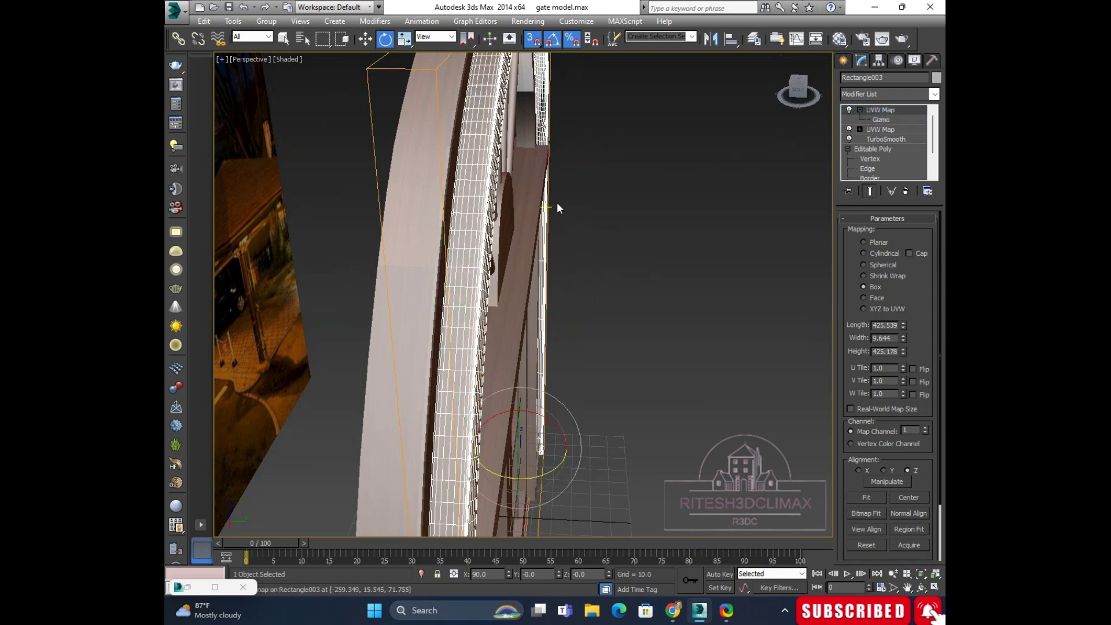
middle_click_drag(605, 209, 533, 186, "alt")
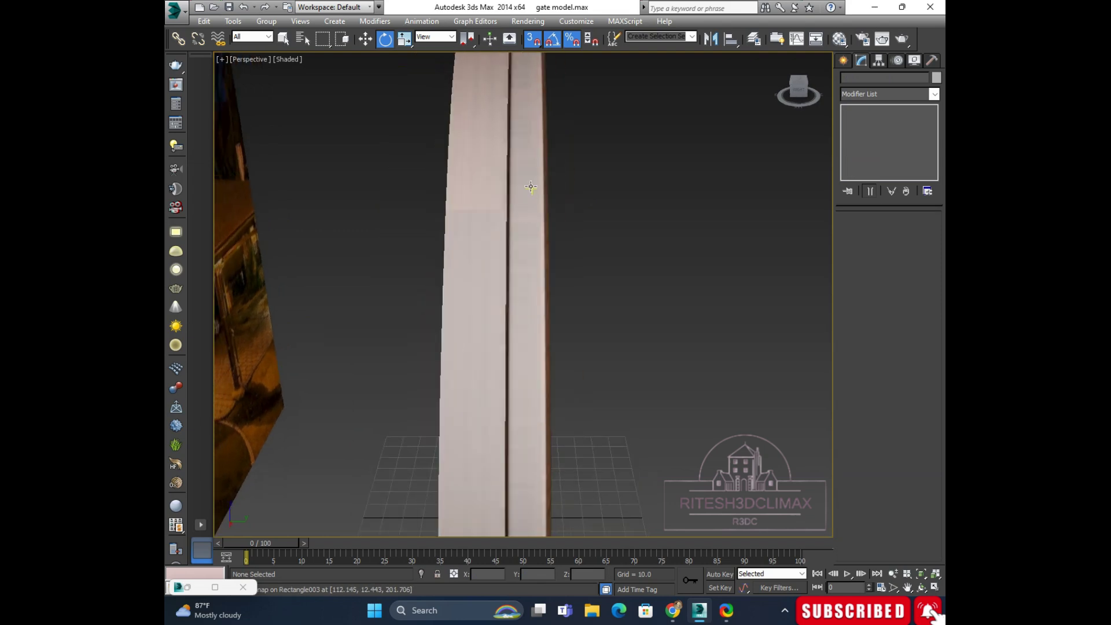
Step: Scale the arch's mapping gizmo wider along Y, then exit and deselect the frame
key("r")
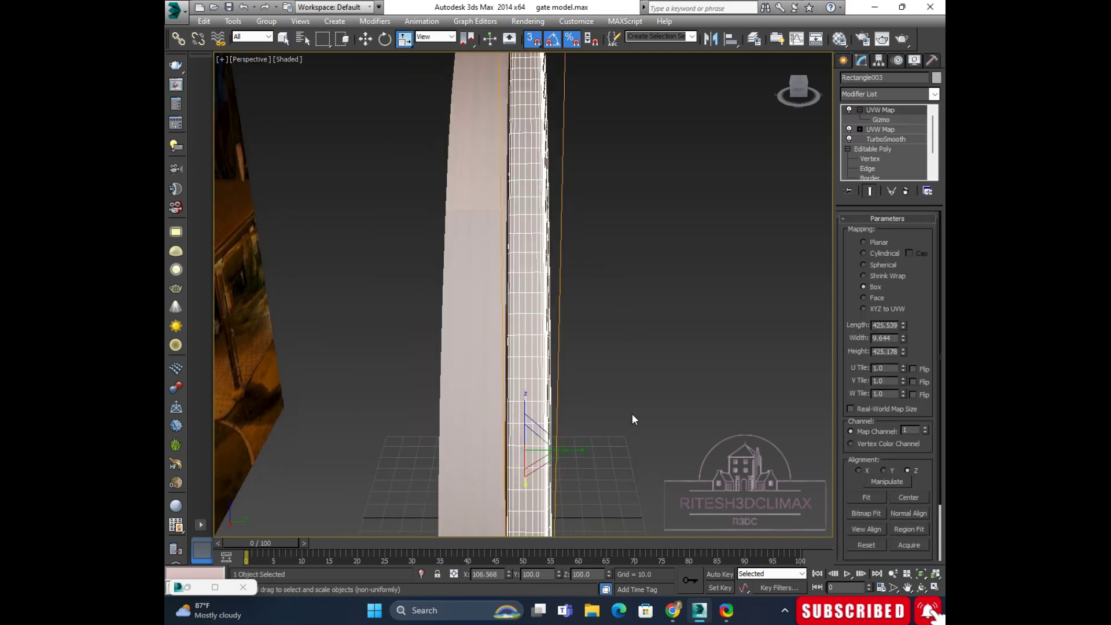
left_click(878, 120)
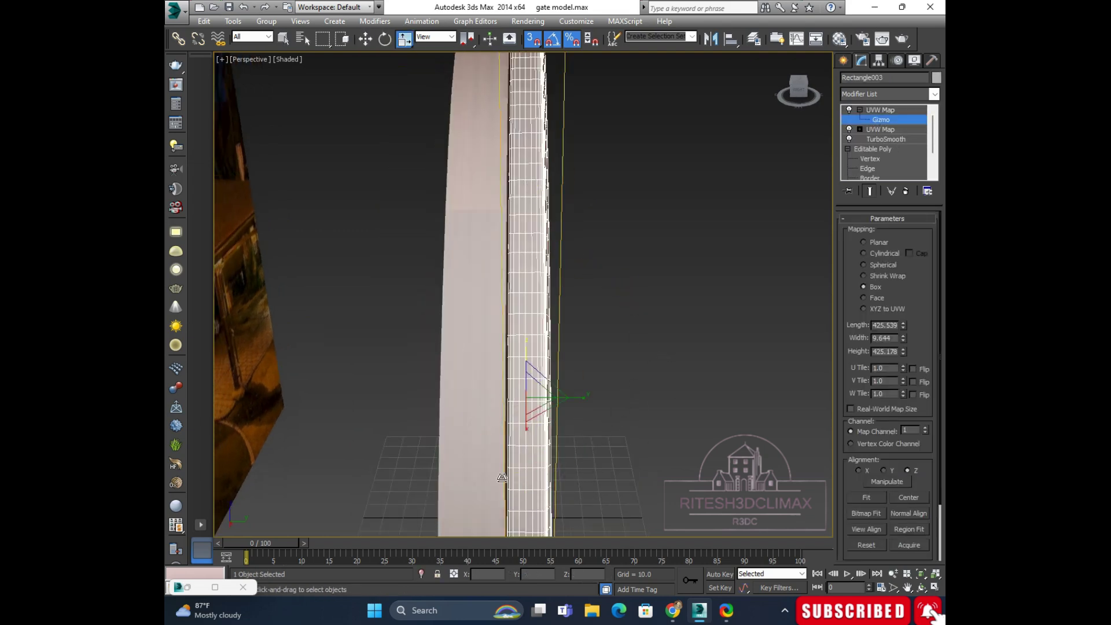
left_click_drag(582, 398, 676, 410)
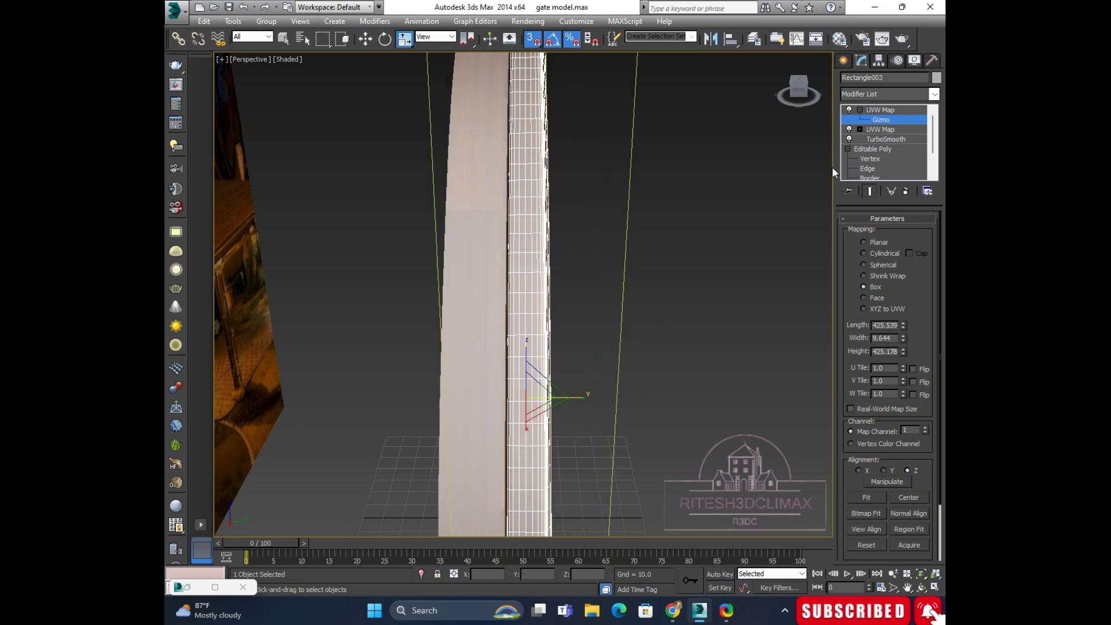
left_click(874, 109)
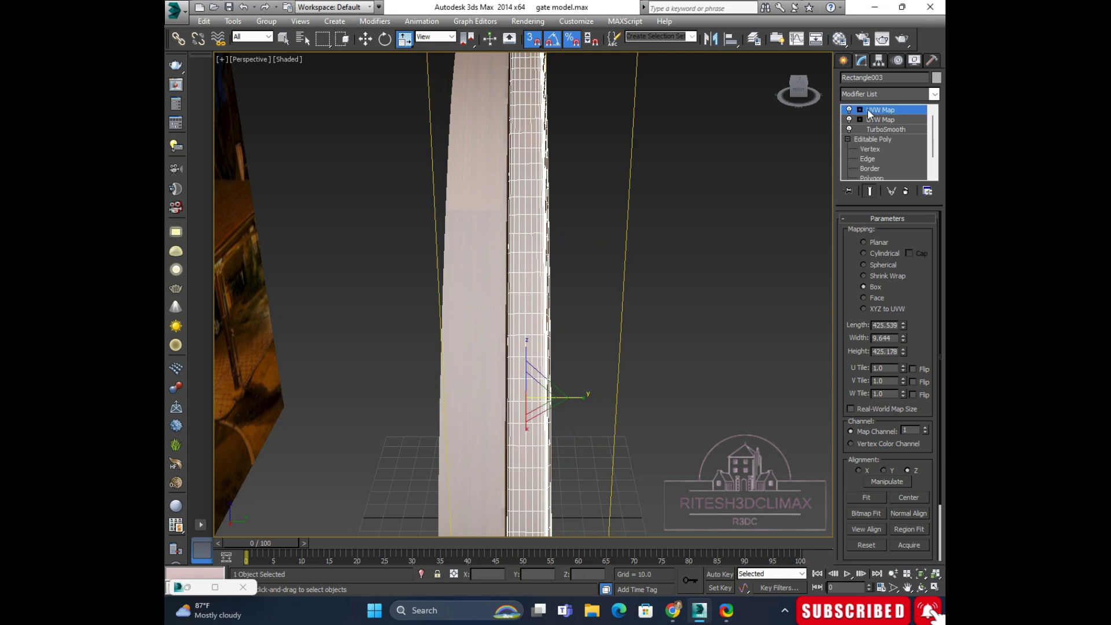
left_click(703, 180)
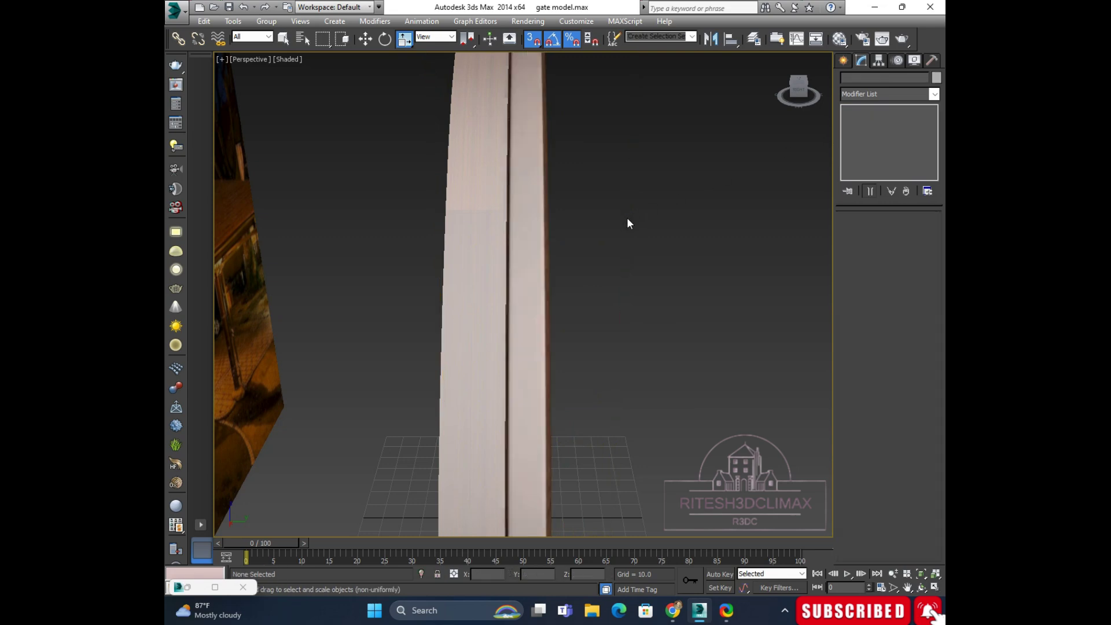
Step: Orbit and zoom to inspect the wood texture on the rails and boards
mouse_move(549, 217)
middle_mouse_down("alt")
mouse_move(544, 232)
mouse_move(492, 184)
middle_mouse_up("alt")
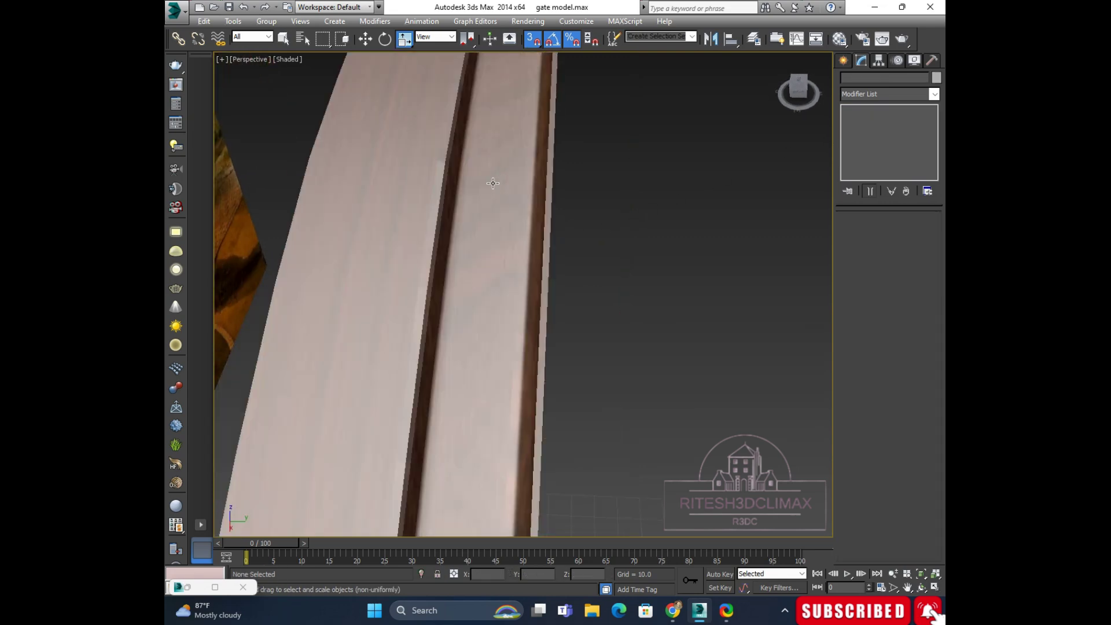
scroll(496, 204, "up", 2)
scroll(493, 199, "down", 2)
scroll(492, 197, "down", 3)
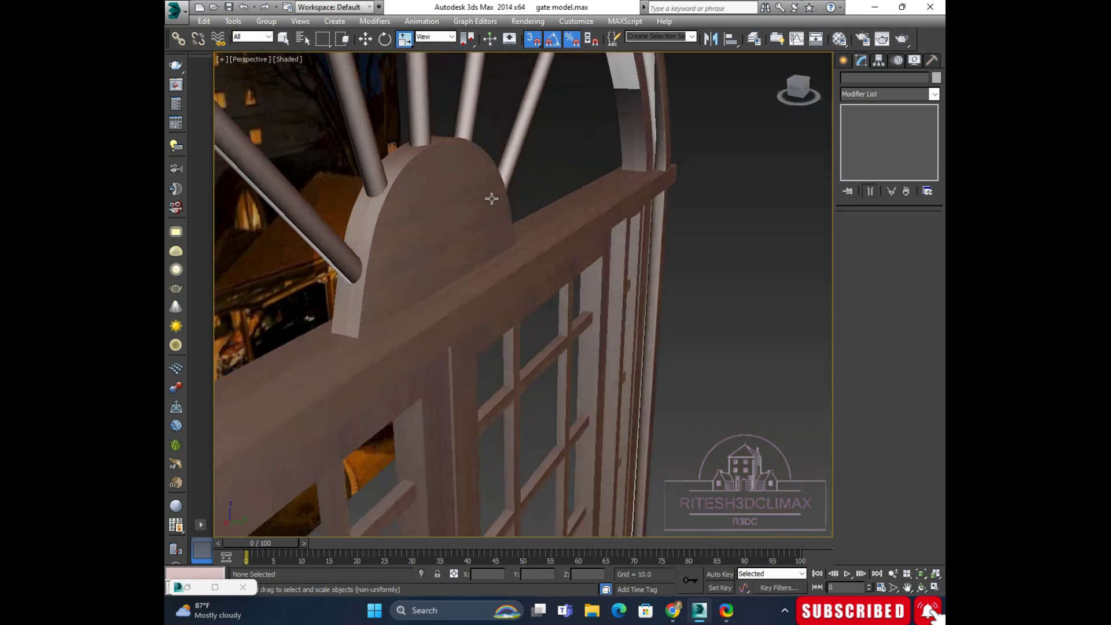
scroll(489, 192, "down", 2)
mouse_move(489, 192)
middle_mouse_down("alt")
mouse_move(578, 251)
mouse_move(546, 233)
mouse_move(586, 230)
mouse_move(556, 258)
mouse_move(552, 223)
middle_mouse_up("alt")
scroll(556, 258, "down", 3)
scroll(564, 207, "up", 4)
Step: Orbit around the gate once more and reselect the outer frame Rectangle003
key("alt+w")
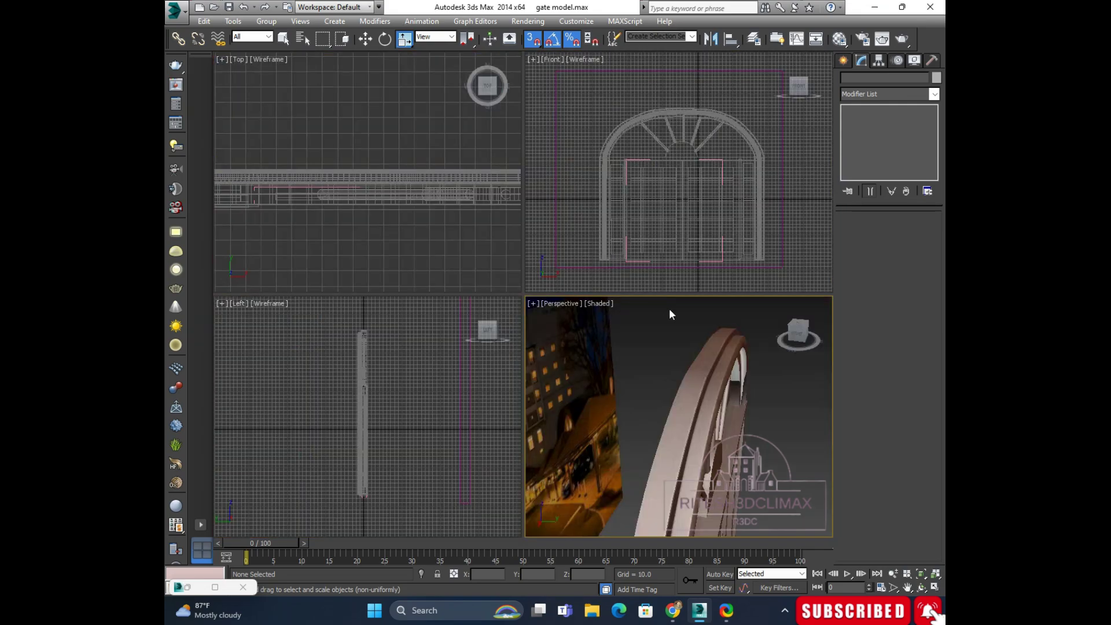
key("alt+w")
mouse_move(628, 316)
middle_mouse_down("alt")
mouse_move(578, 238)
mouse_move(614, 246)
mouse_move(568, 203)
mouse_move(527, 282)
middle_mouse_up("alt")
scroll(510, 254, "up", 5)
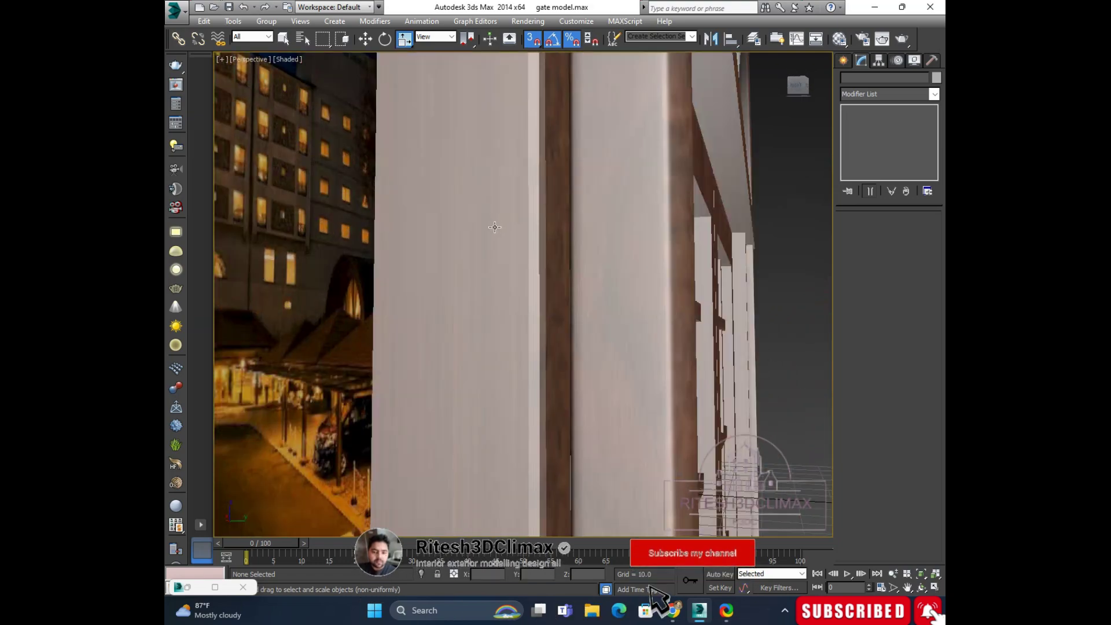
scroll(493, 237, "down", 4)
scroll(498, 236, "up", 2)
scroll(482, 234, "up", 2)
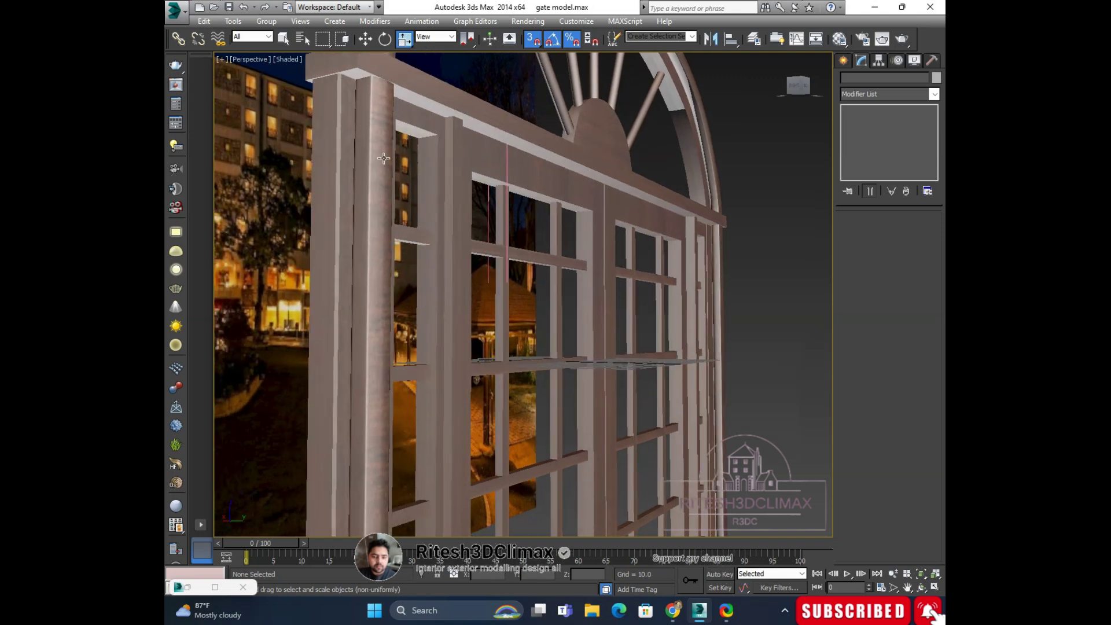
left_click(384, 167)
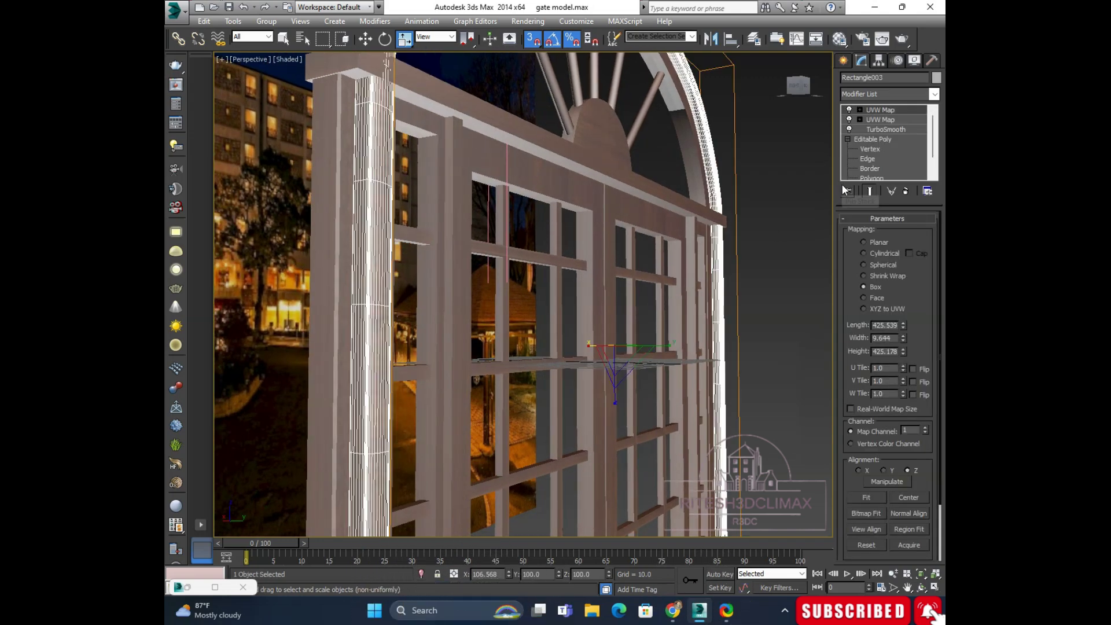
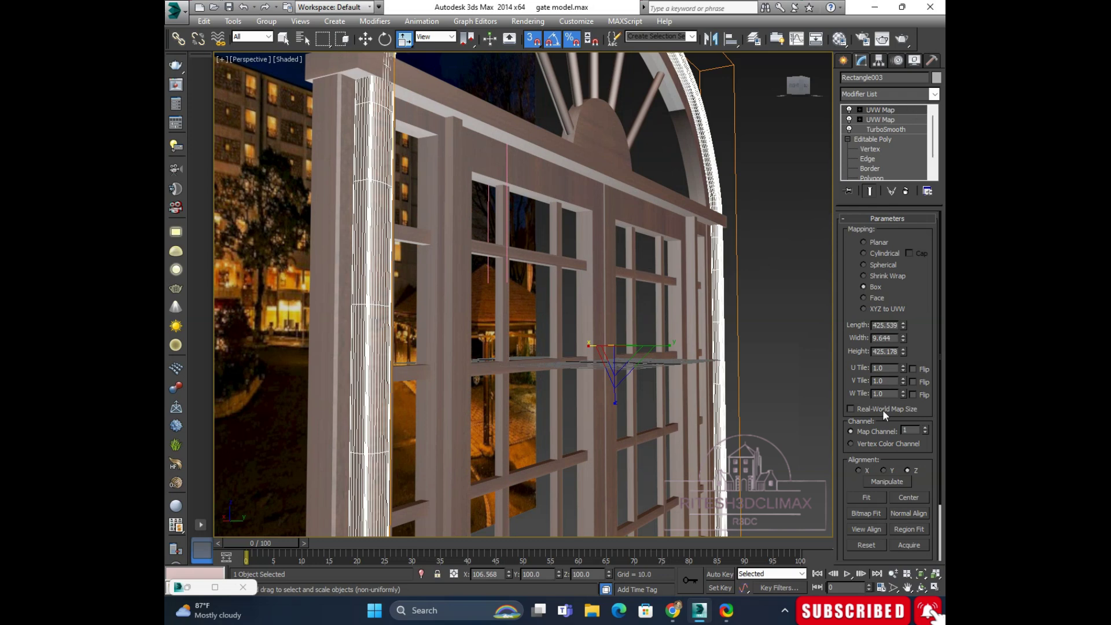
Step: Rotate the newest UVW Map gizmo 90° in the maximized Left view
left_click(860, 109)
left_click(875, 119)
scroll(536, 313, "down", 2)
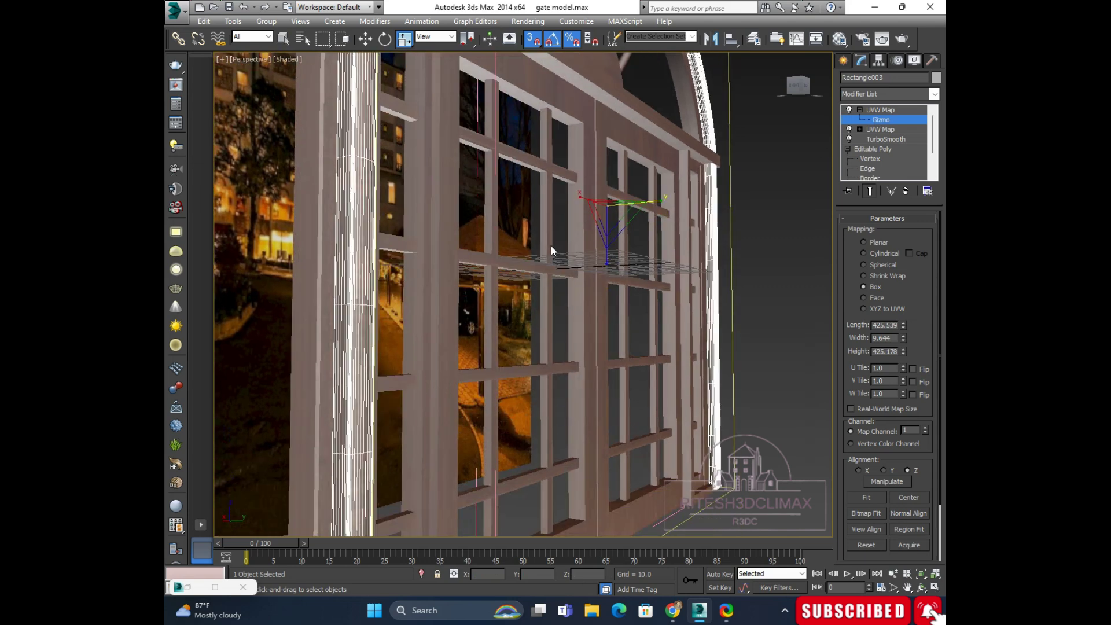
scroll(551, 245, "down", 8)
middle_click_drag(550, 245, 753, 191, "alt")
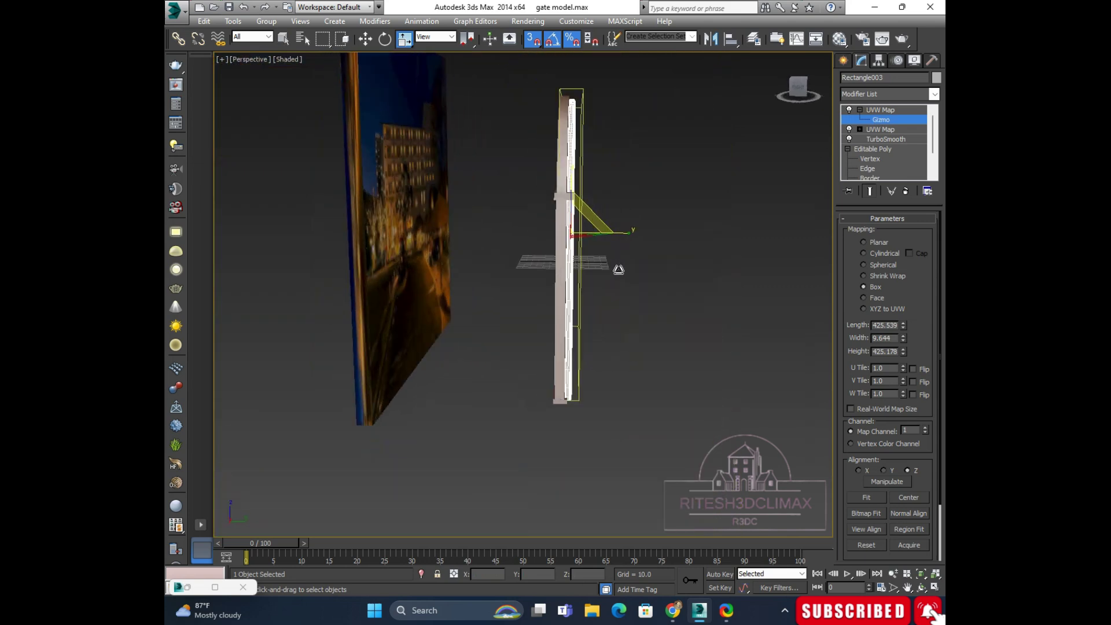
left_click(797, 91)
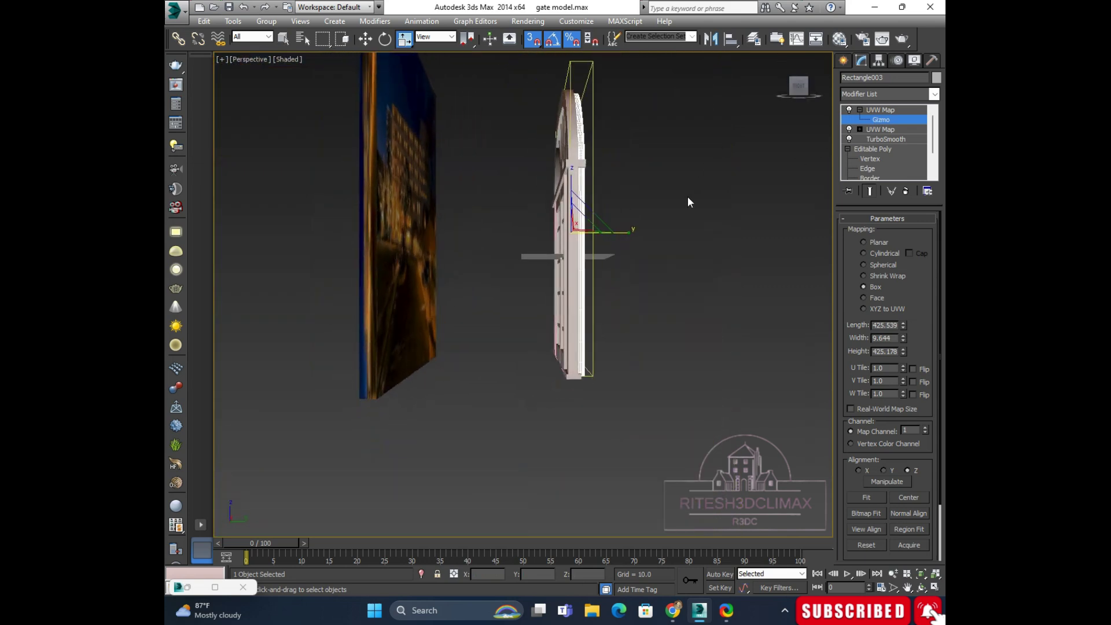
key("e")
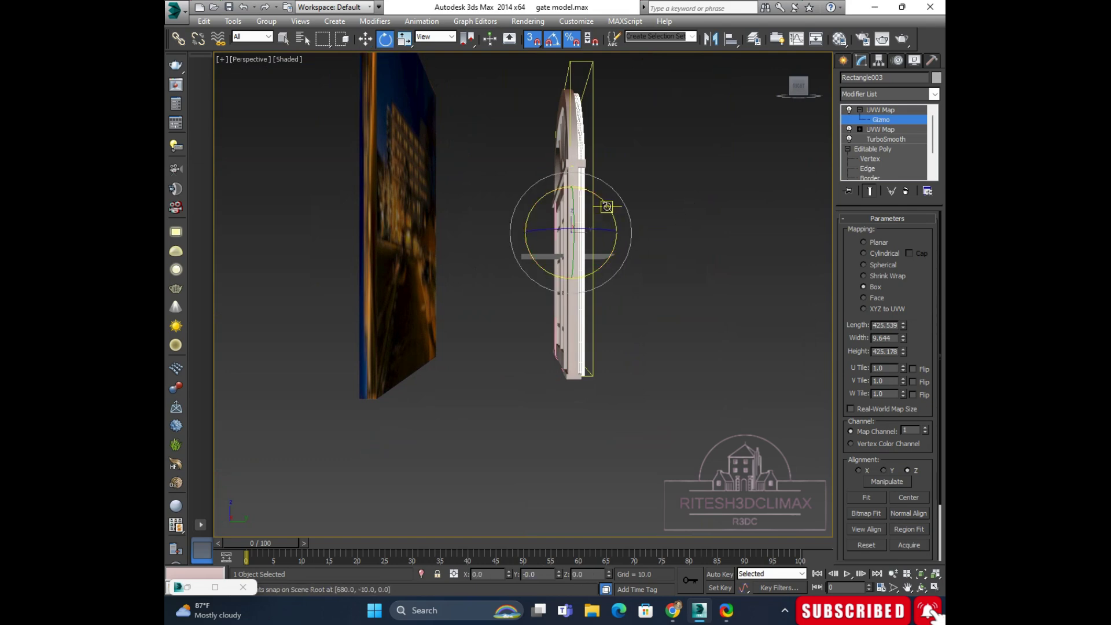
key("alt+w")
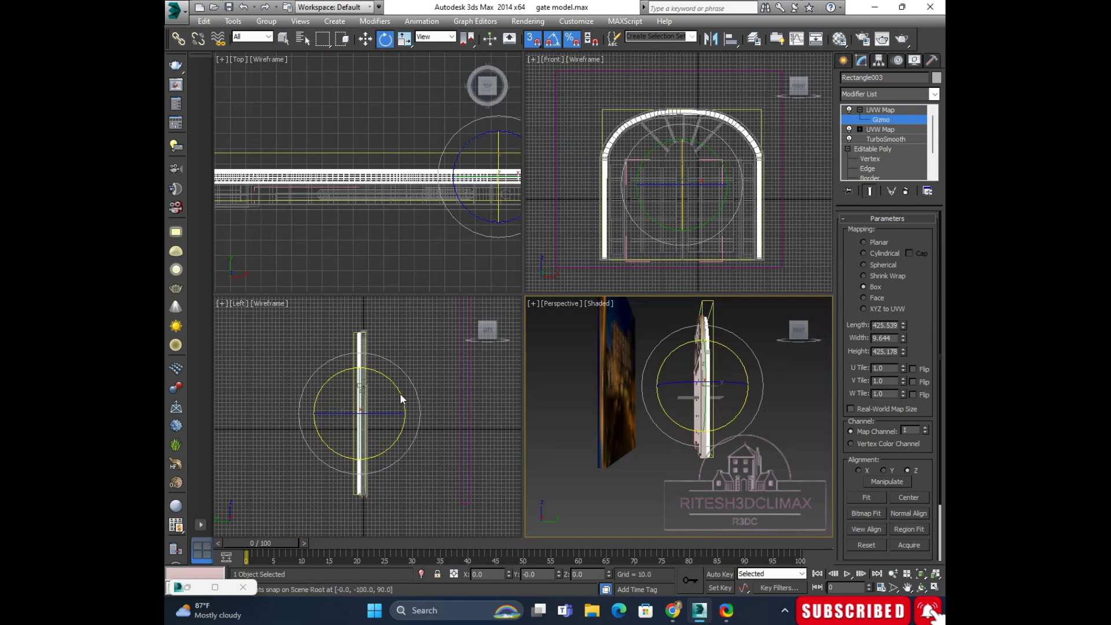
key("alt+w")
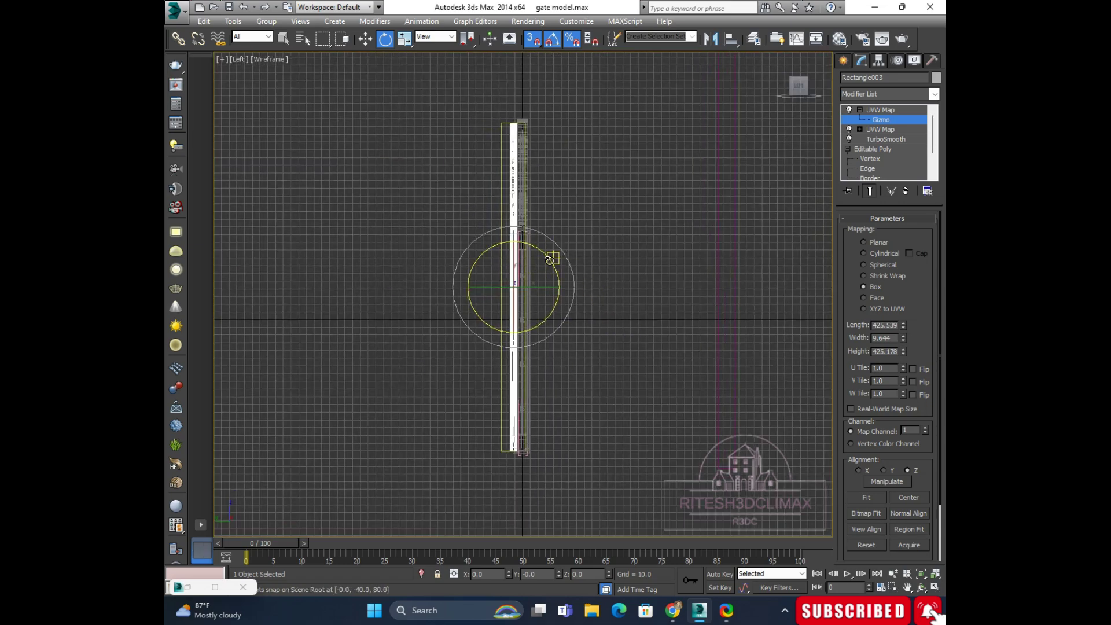
left_click_drag(551, 260, 509, 222)
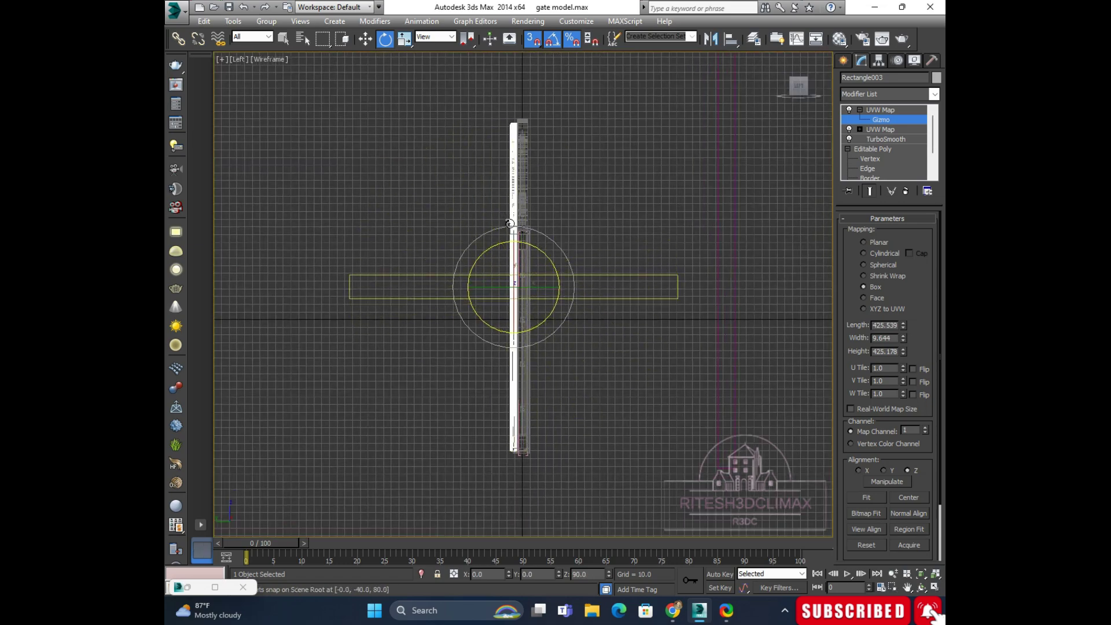
Step: Fit the rotated UVW Map gizmo to the gate and check it in Perspective
key("alt+w")
key("alt+w")
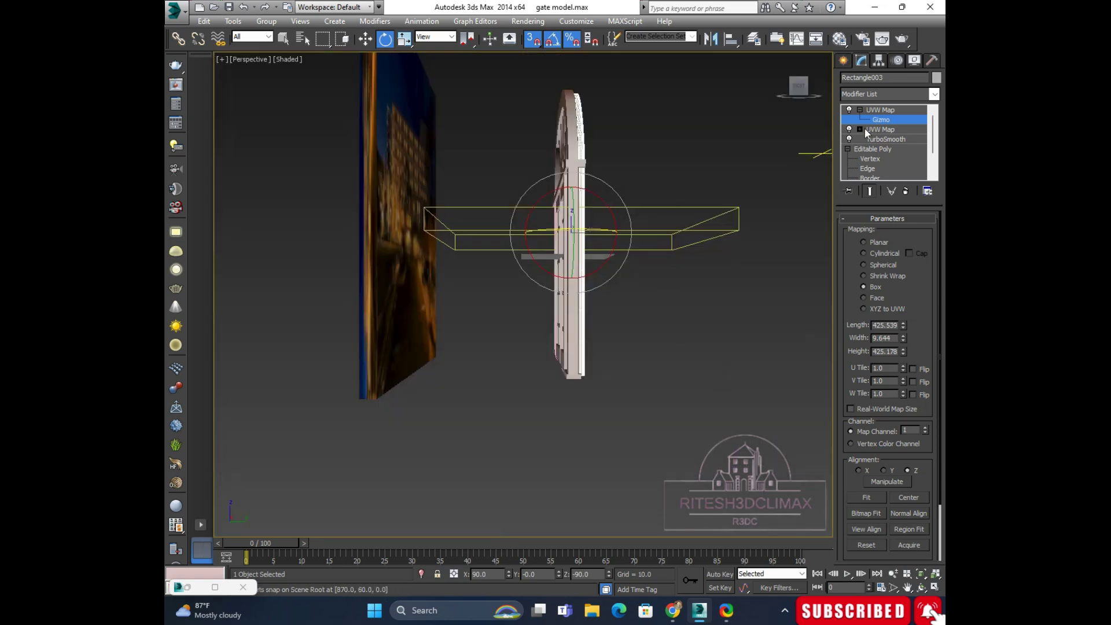
left_click(867, 497)
key("alt+w")
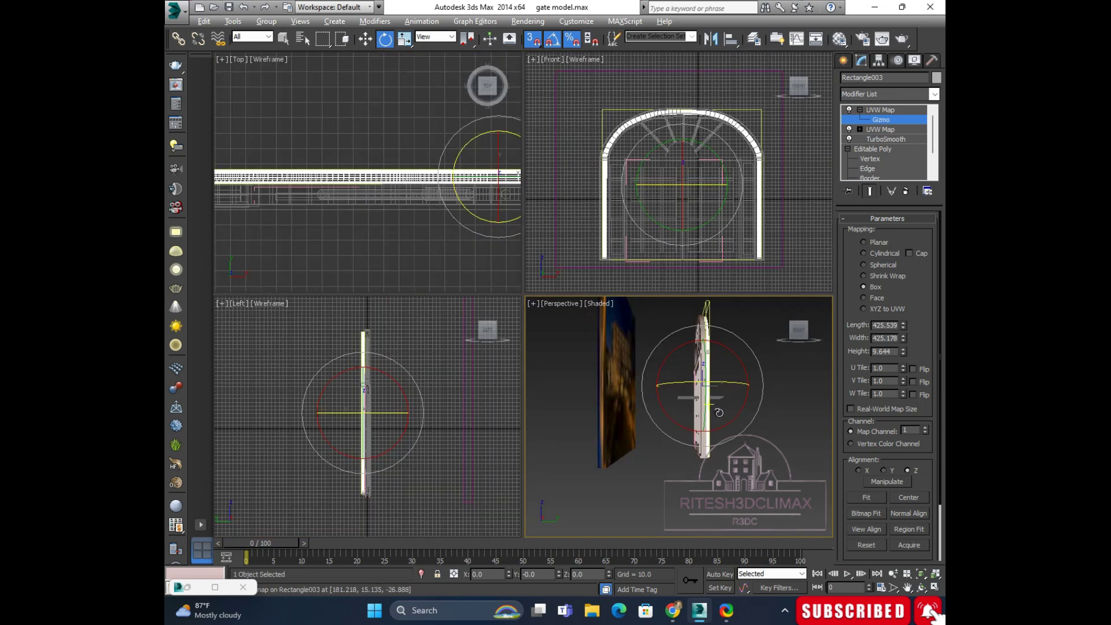
key("alt+w")
mouse_move(699, 391)
middle_mouse_down("alt")
mouse_move(608, 250)
mouse_move(491, 222)
middle_mouse_up("alt")
scroll(491, 221, "up", 5)
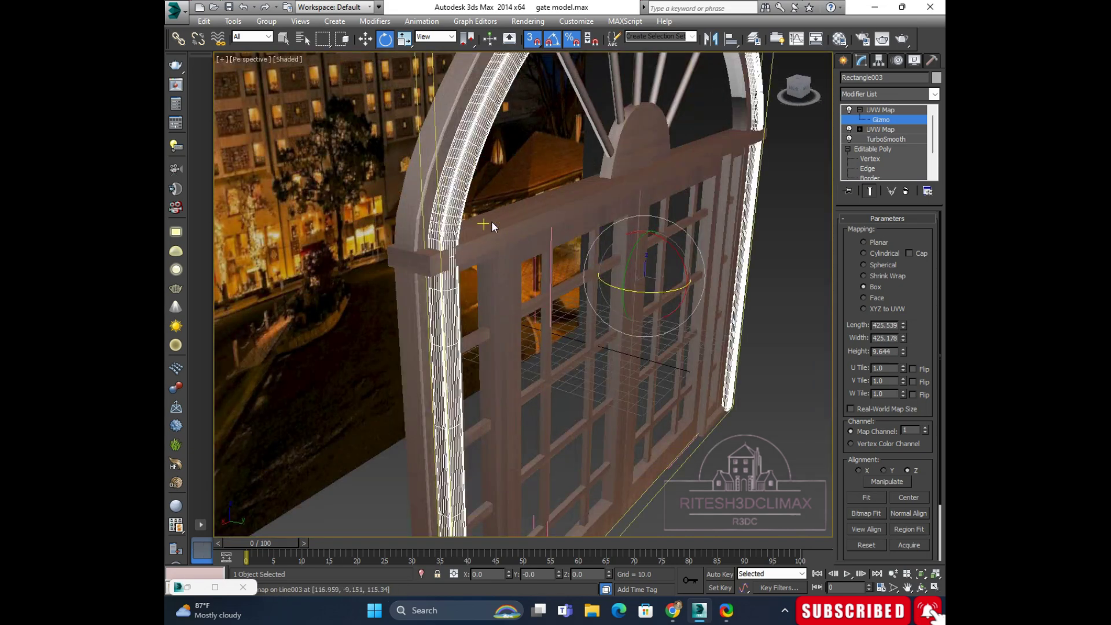
Step: Leave the gizmo level, deselect the gate and inspect the wood grain
left_click(875, 118)
left_click(795, 180)
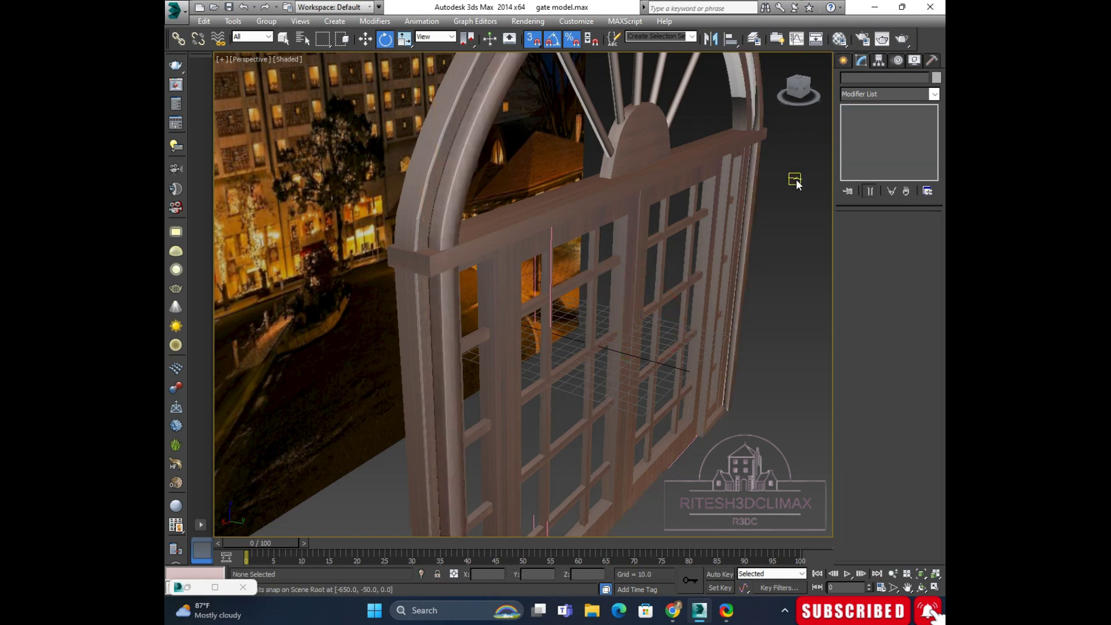
scroll(482, 298, "up", 2)
middle_click_drag(482, 298, 471, 181)
scroll(471, 181, "up", 5)
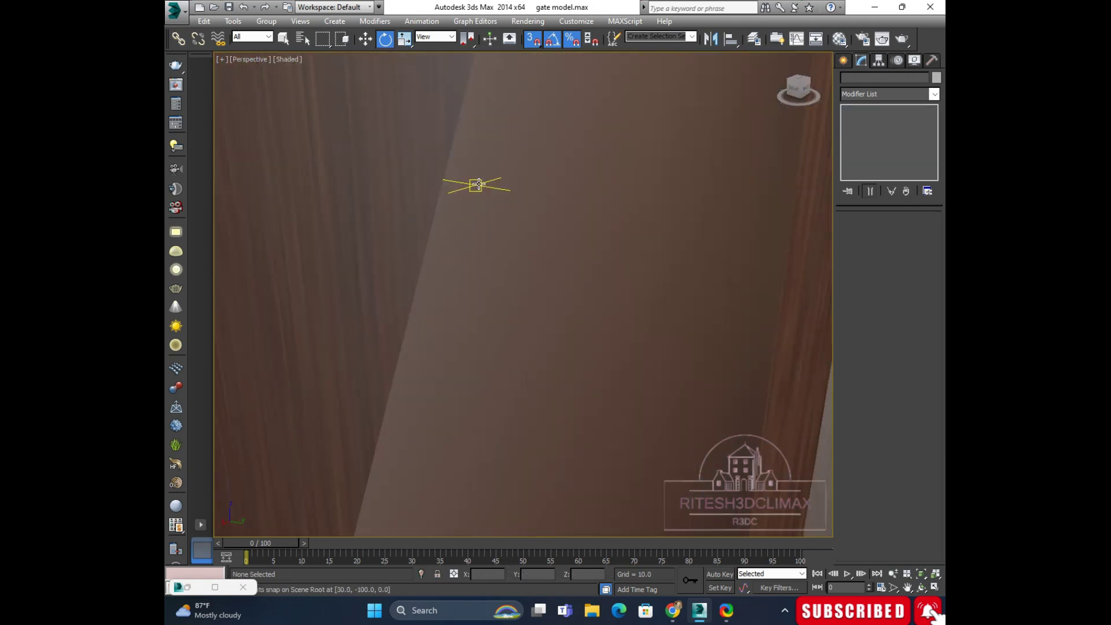
scroll(471, 181, "down", 2)
scroll(487, 226, "down", 2)
scroll(579, 241, "down", 2)
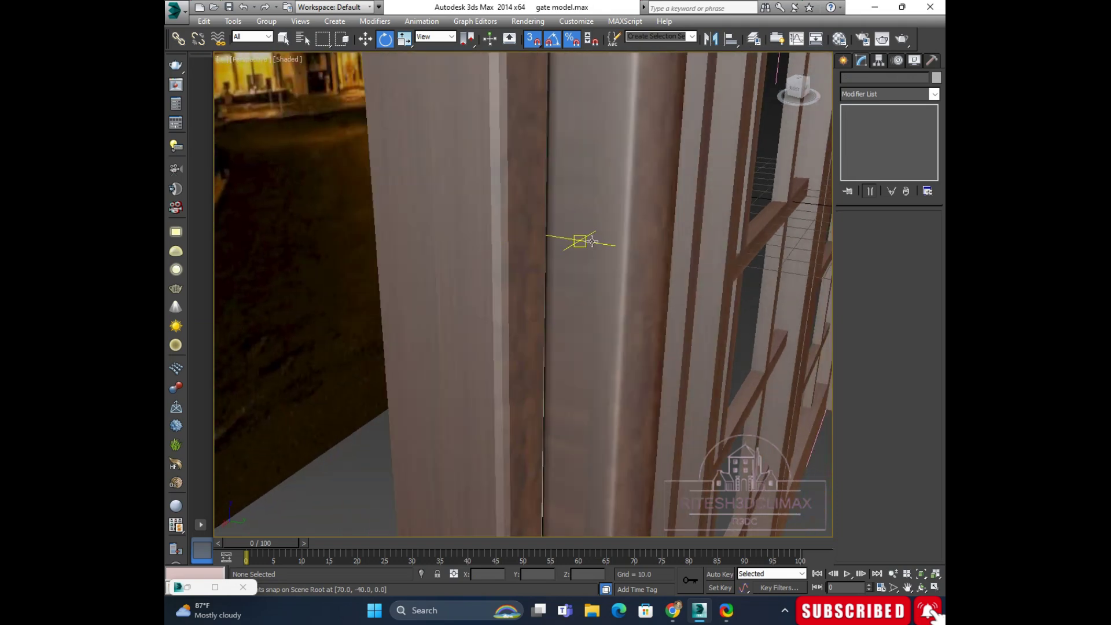
scroll(573, 196, "down", 2)
scroll(594, 187, "down", 3)
scroll(594, 187, "down", 2)
scroll(631, 162, "down", 2)
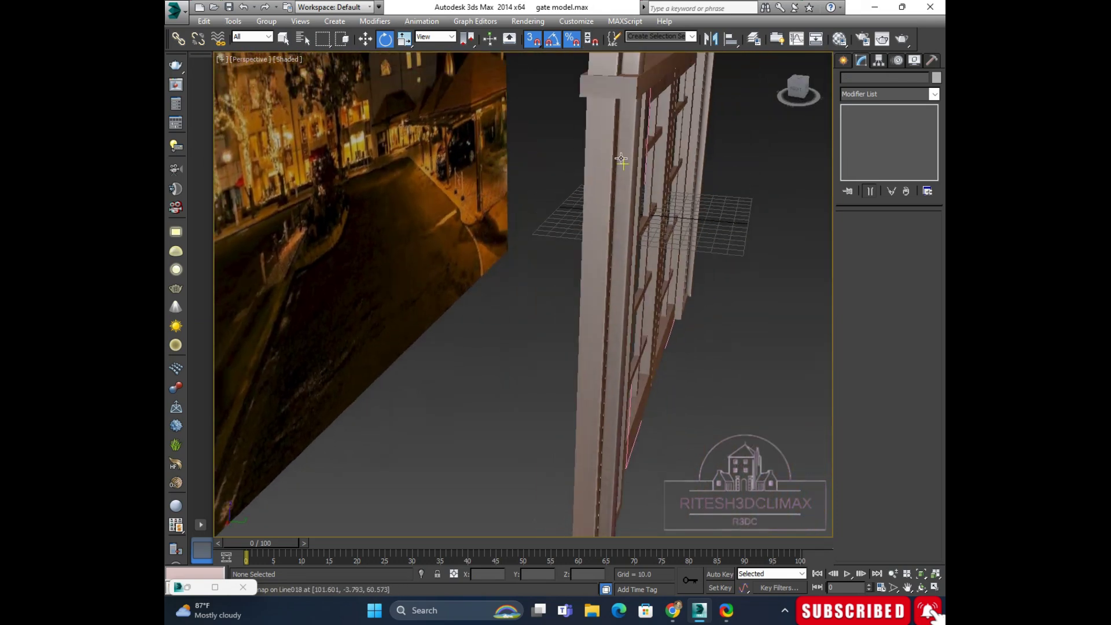
scroll(631, 162, "down", 2)
mouse_move(631, 162)
middle_mouse_down()
mouse_move(639, 187)
mouse_move(604, 173)
middle_mouse_up()
Step: Reselect the gate and rotate the newest UVW Map gizmo in the maximized Left view
left_click(599, 163)
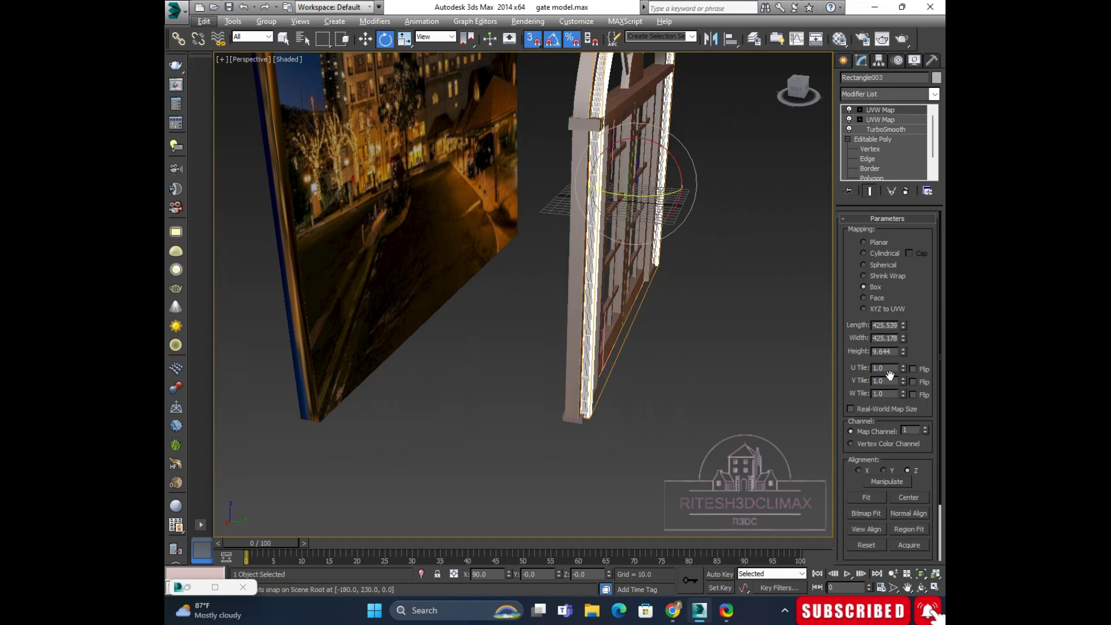
key("alt+w")
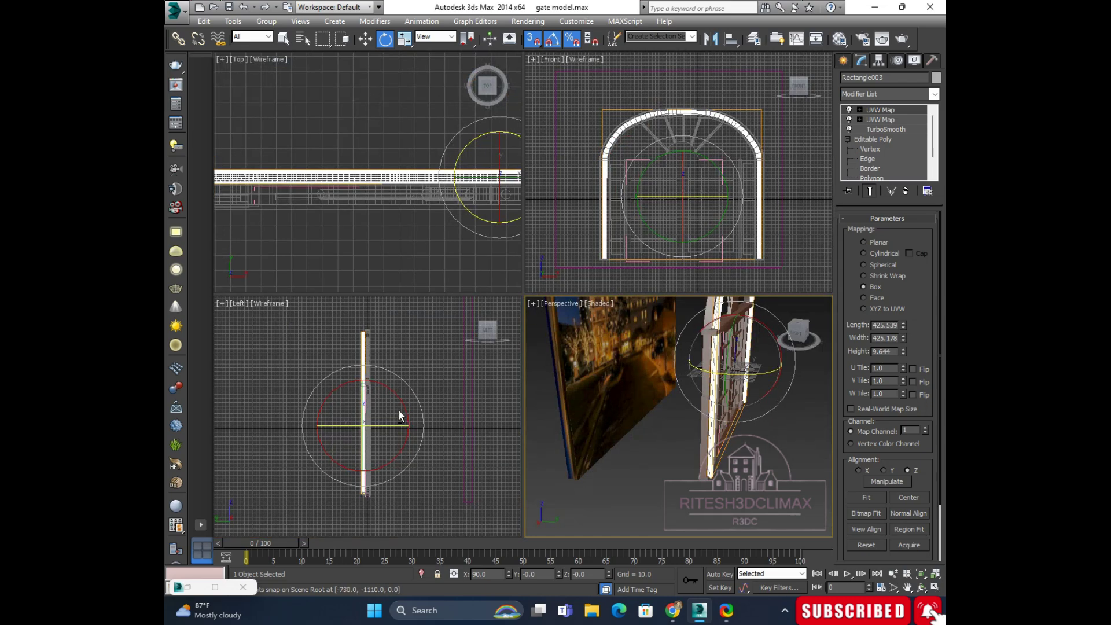
key("alt+w")
scroll(608, 258, "up", 3)
scroll(579, 290, "up", 2)
scroll(583, 136, "up", 2)
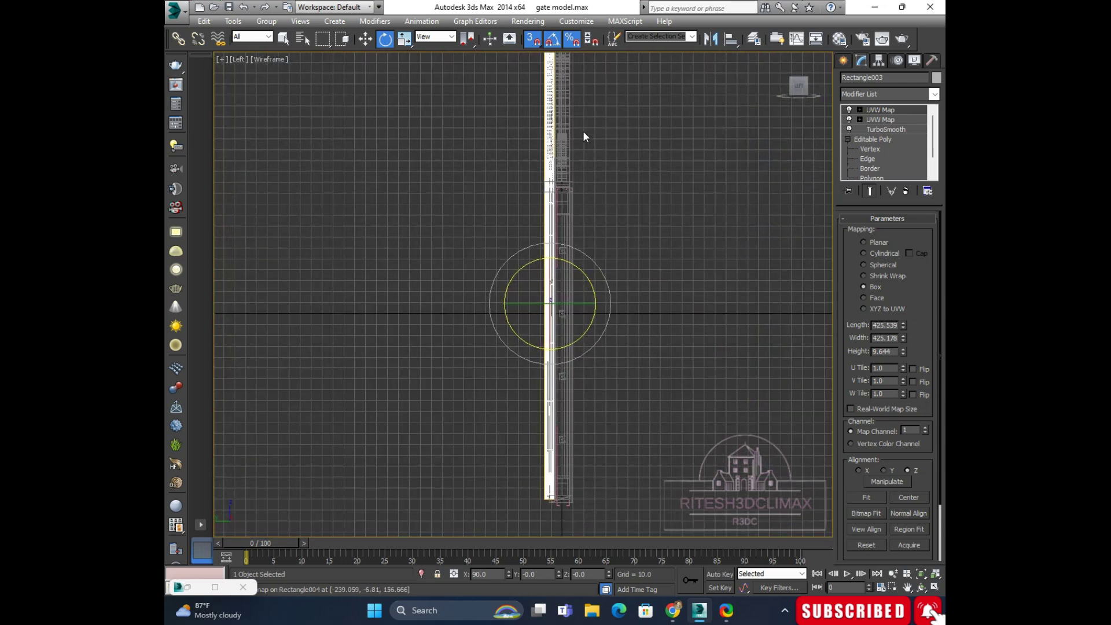
left_click(859, 109)
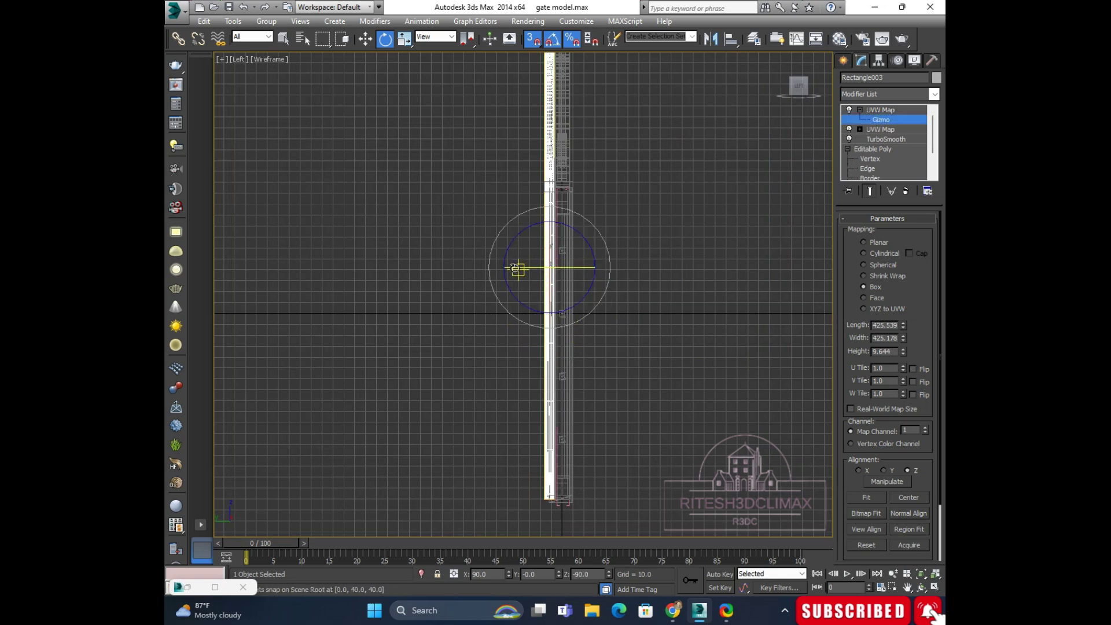
left_click_drag(513, 268, 627, 275)
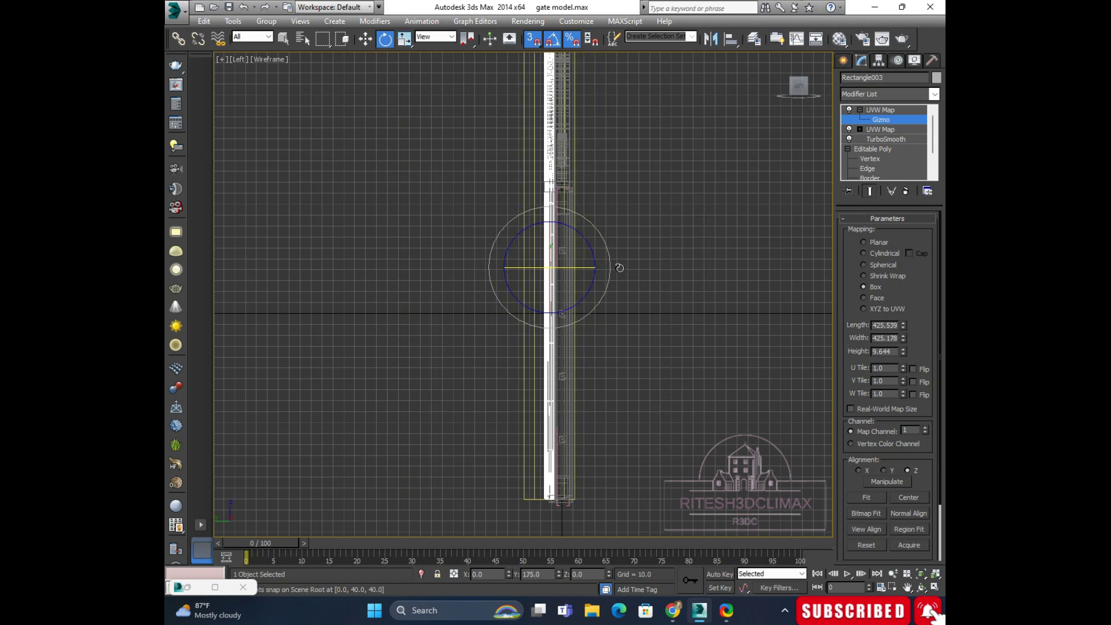
mouse_move(628, 276)
left_mouse_down()
mouse_move(609, 253)
mouse_move(635, 248)
mouse_move(618, 247)
left_mouse_up()
Step: Tilt the gizmo to a slight angle in the side view and check it in Perspective
key("alt+w")
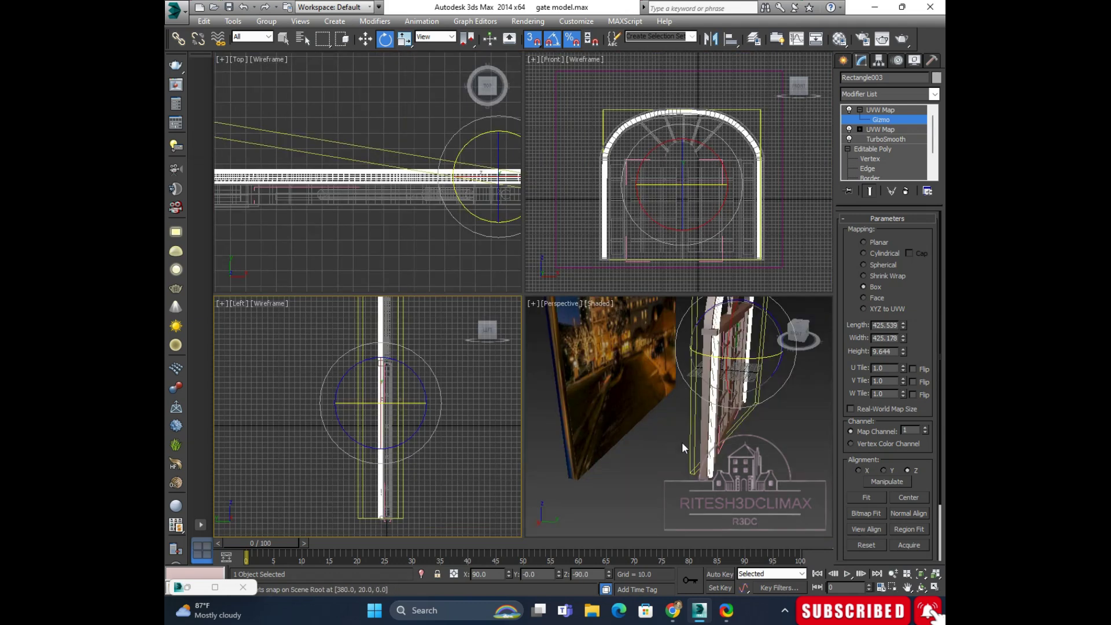
middle_click_drag(682, 442, 703, 403, "alt")
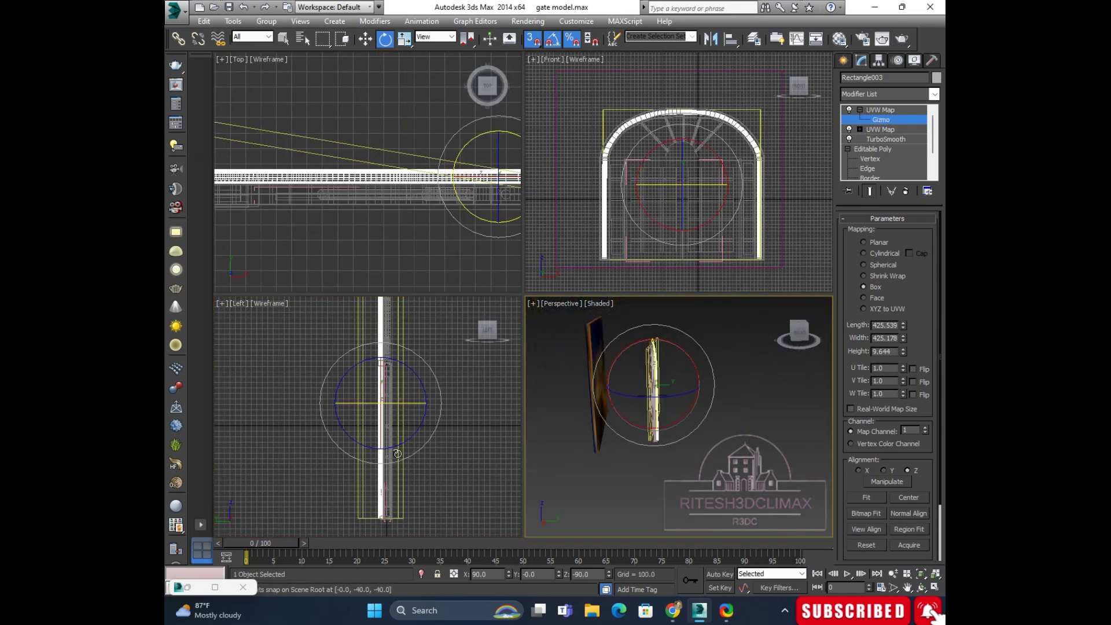
middle_click_drag(346, 402, 347, 380)
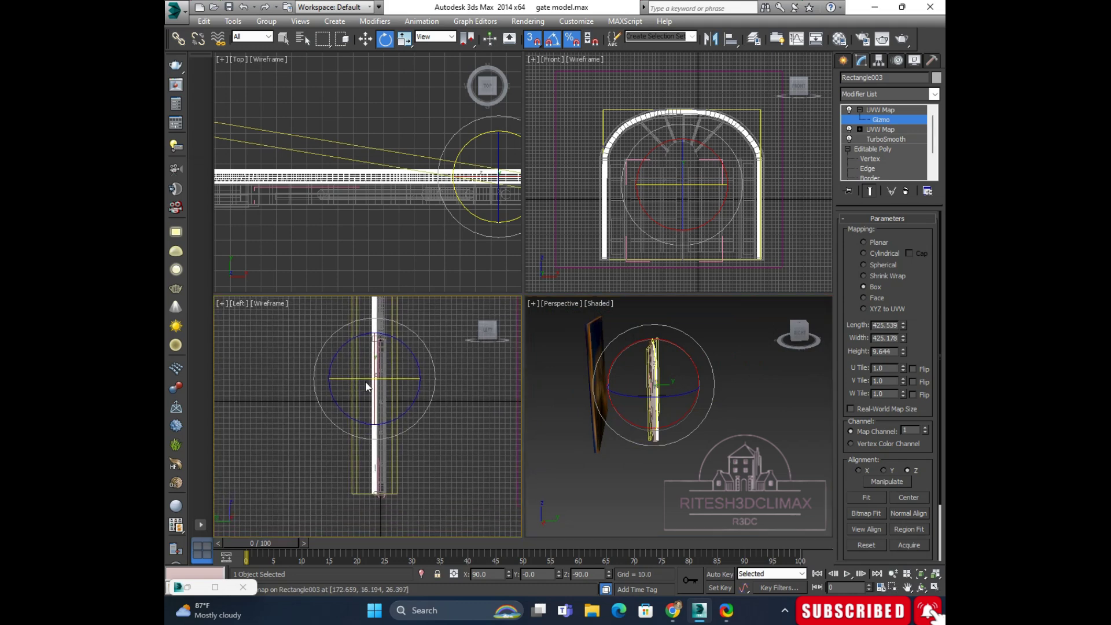
left_click_drag(346, 380, 354, 380)
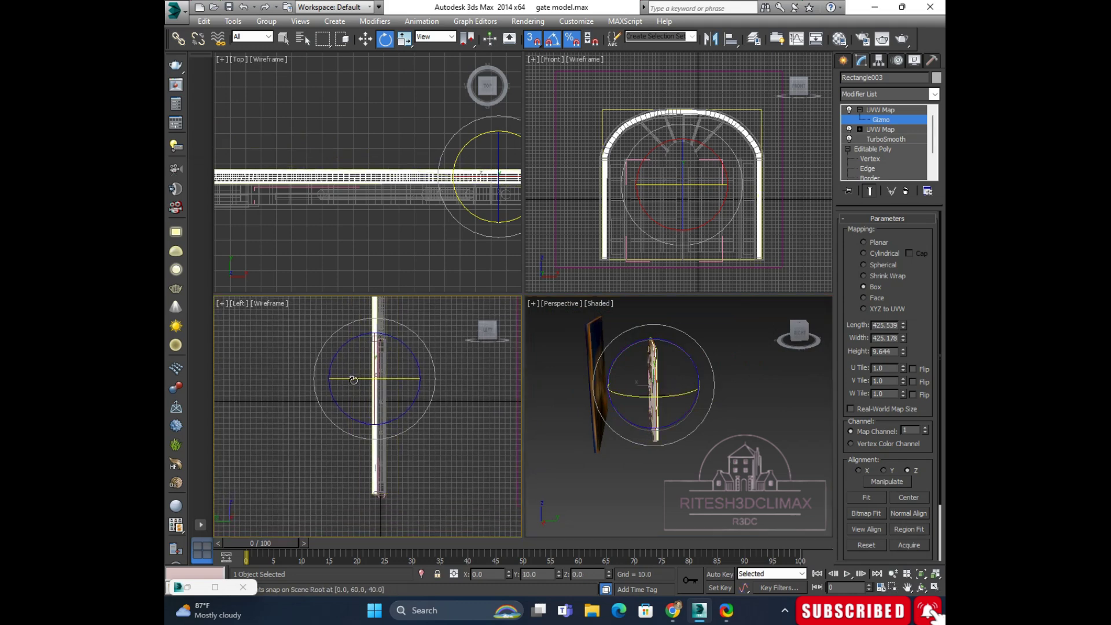
key("alt+w")
middle_click_drag(672, 397, 463, 259, "alt")
scroll(463, 259, "up", 5)
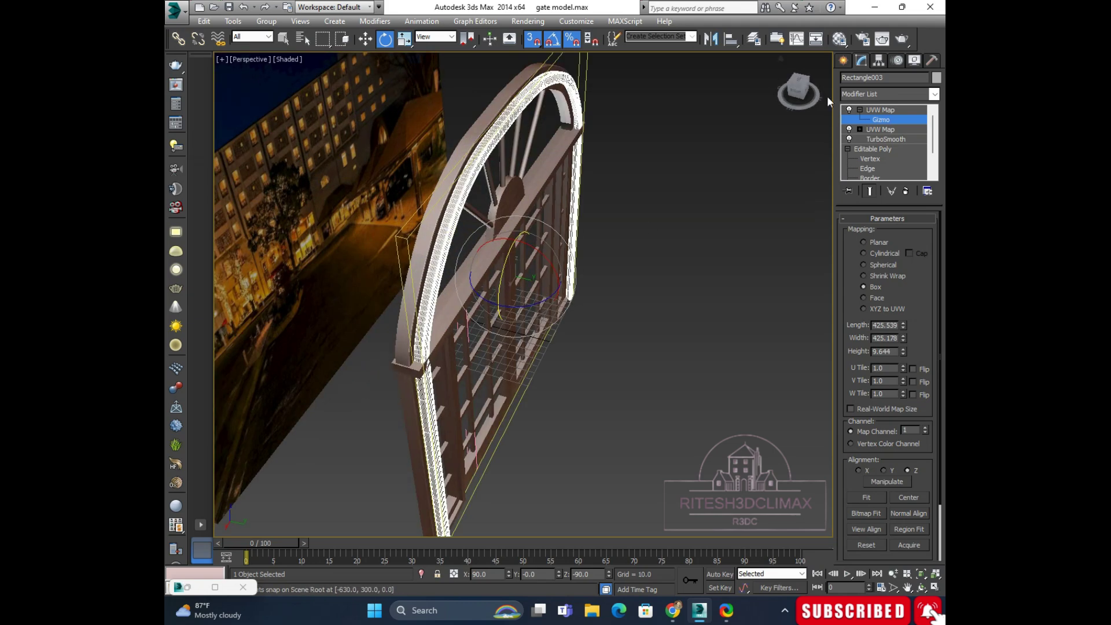
Step: Leave the gizmo level and deselect the gate to view its texture front-on
left_click(860, 109)
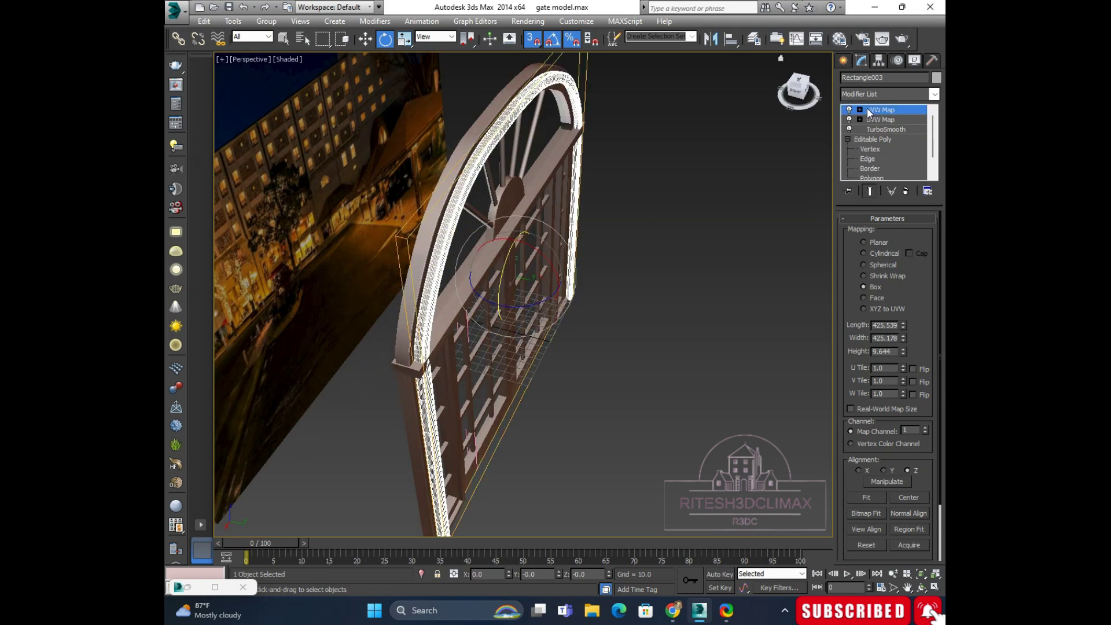
left_click(672, 248)
middle_click_drag(672, 247, 411, 234, "alt")
scroll(360, 285, "up", 3)
scroll(352, 250, "up", 2)
Step: Select the gate's left pillar, Rectangle003, and maximize the Left view
scroll(352, 251, "down", 2)
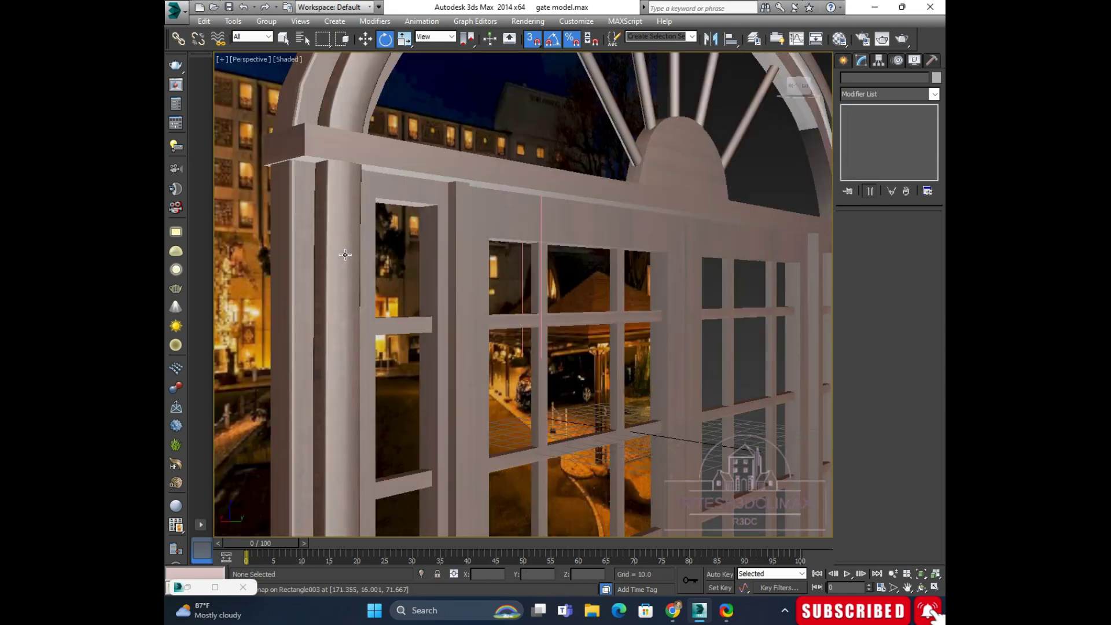
scroll(365, 285, "up", 2)
middle_click_drag(365, 285, 374, 285, "alt")
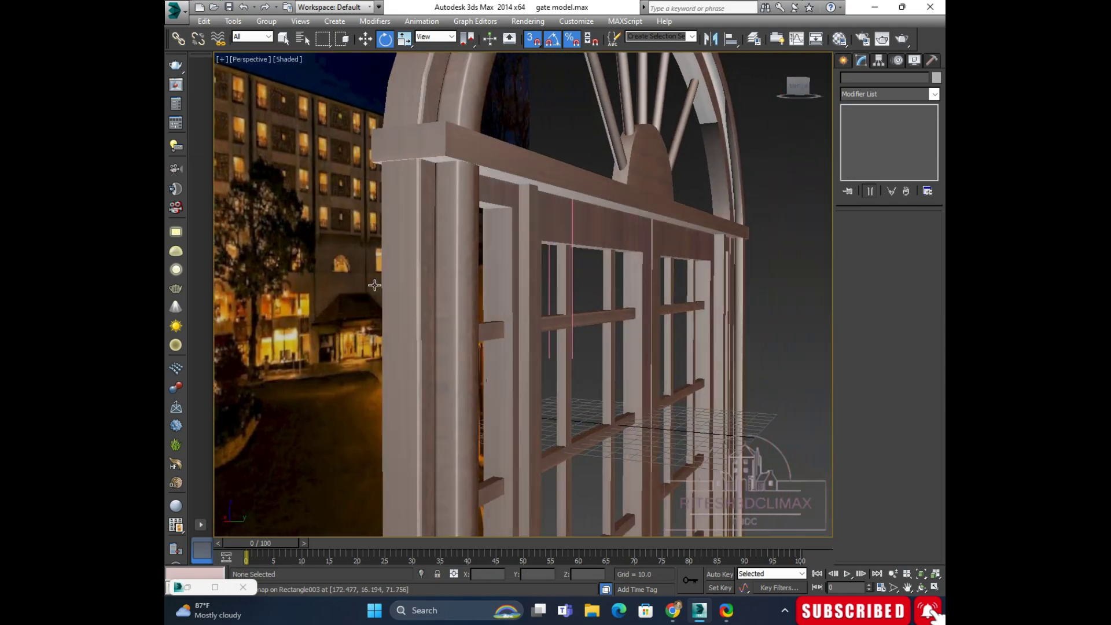
left_click(458, 267)
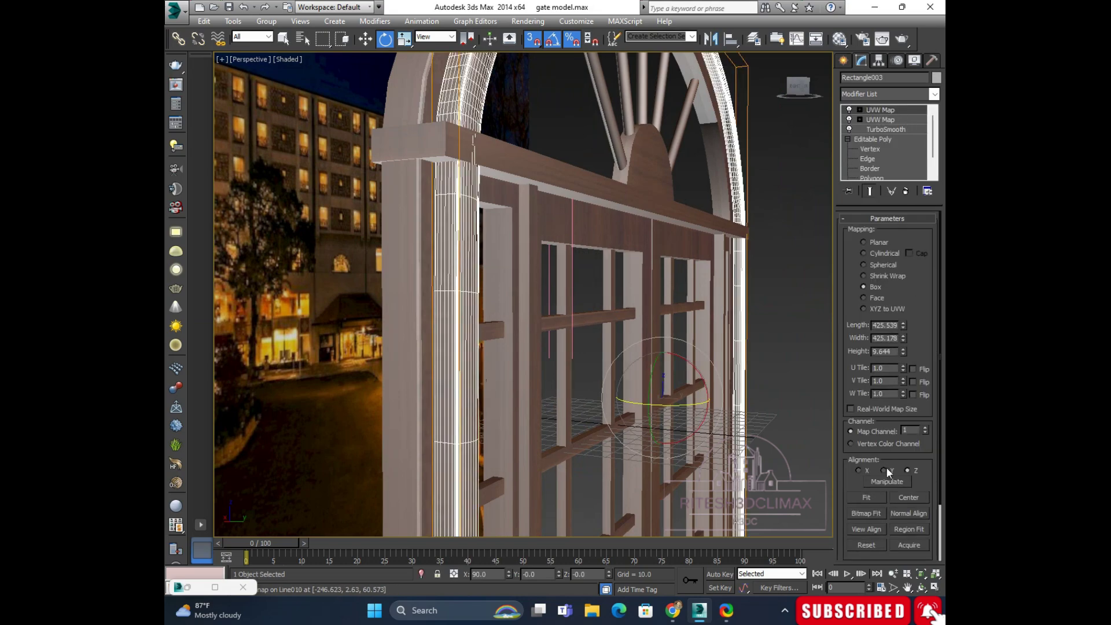
middle_click_drag(583, 343, 587, 311, "alt")
scroll(587, 311, "down", 5)
key("alt+w")
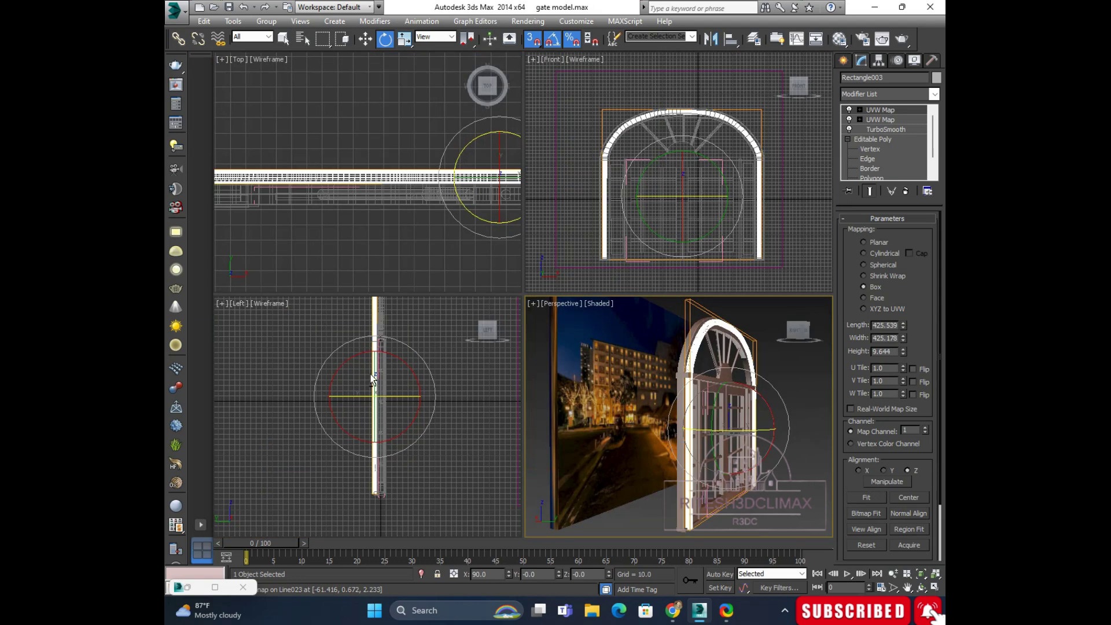
key("alt+w")
scroll(576, 325, "up", 2)
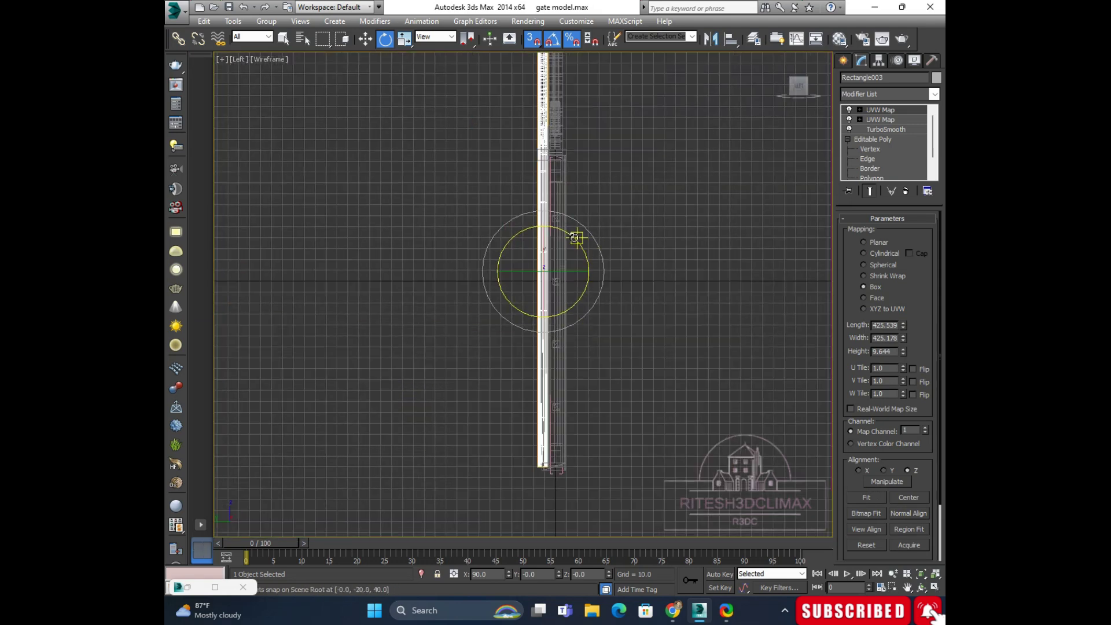
left_click_drag(575, 239, 575, 229)
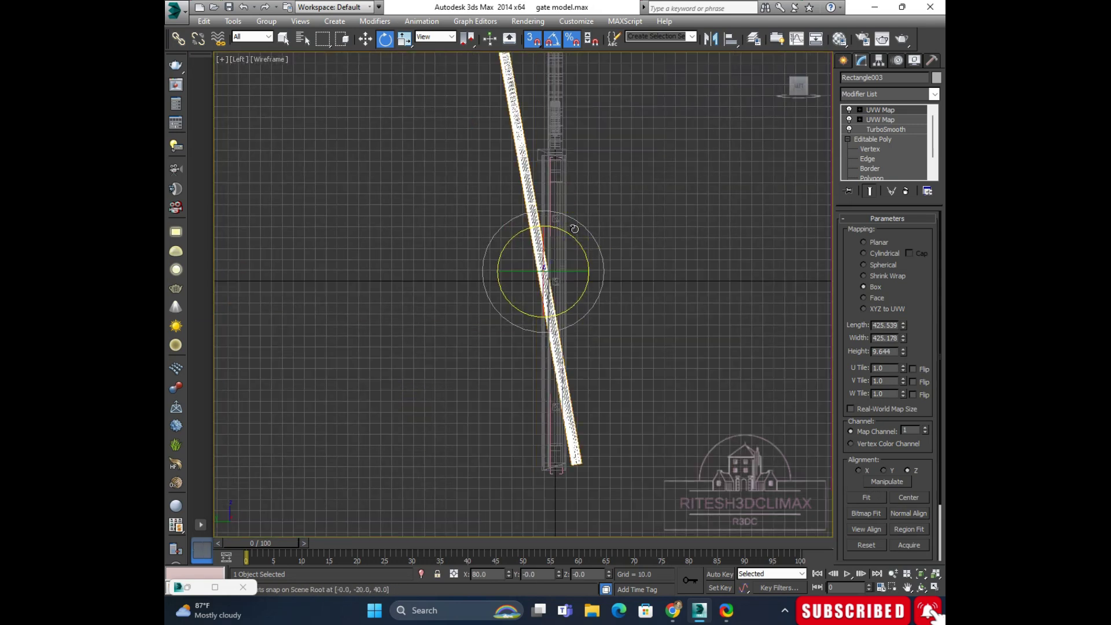
right_click(575, 229)
Step: Rotate the top UVW Map's gizmo in the side view
left_click(861, 110)
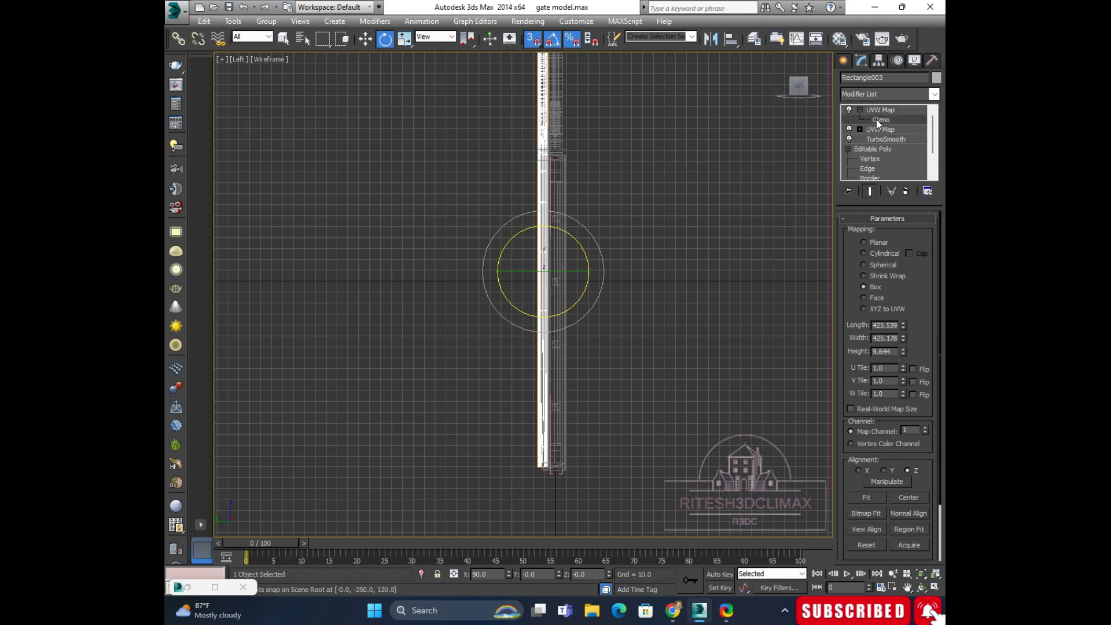
left_click(877, 119)
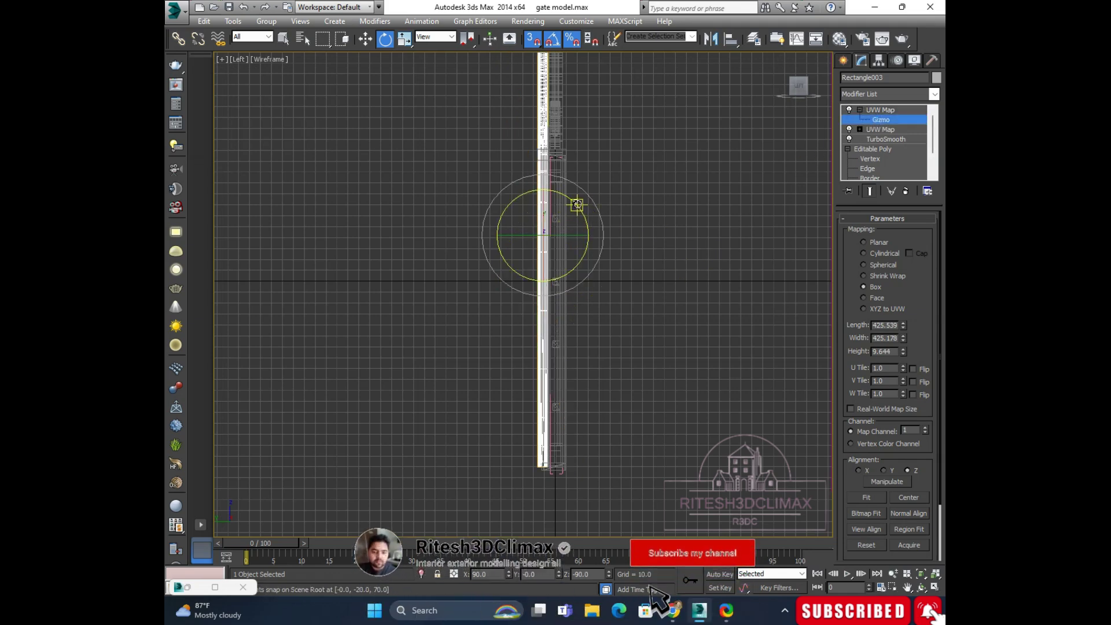
mouse_move(574, 207)
left_mouse_down()
mouse_move(558, 193)
mouse_move(591, 222)
left_mouse_up()
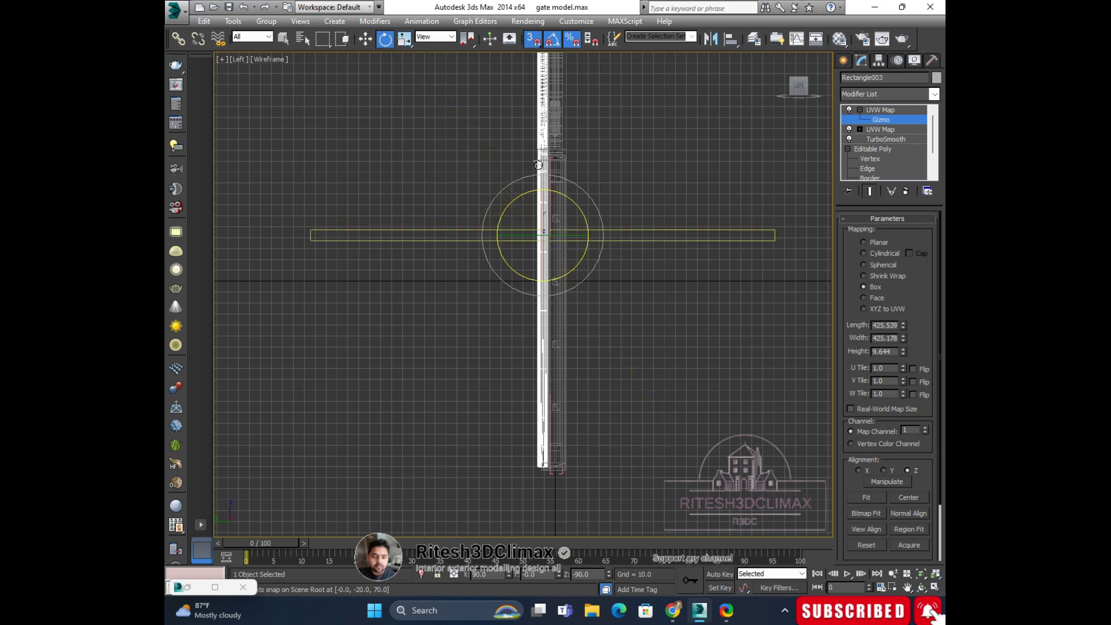
Step: Scale the gizmo to 40 along X and stretch it to the part's full height
key("w")
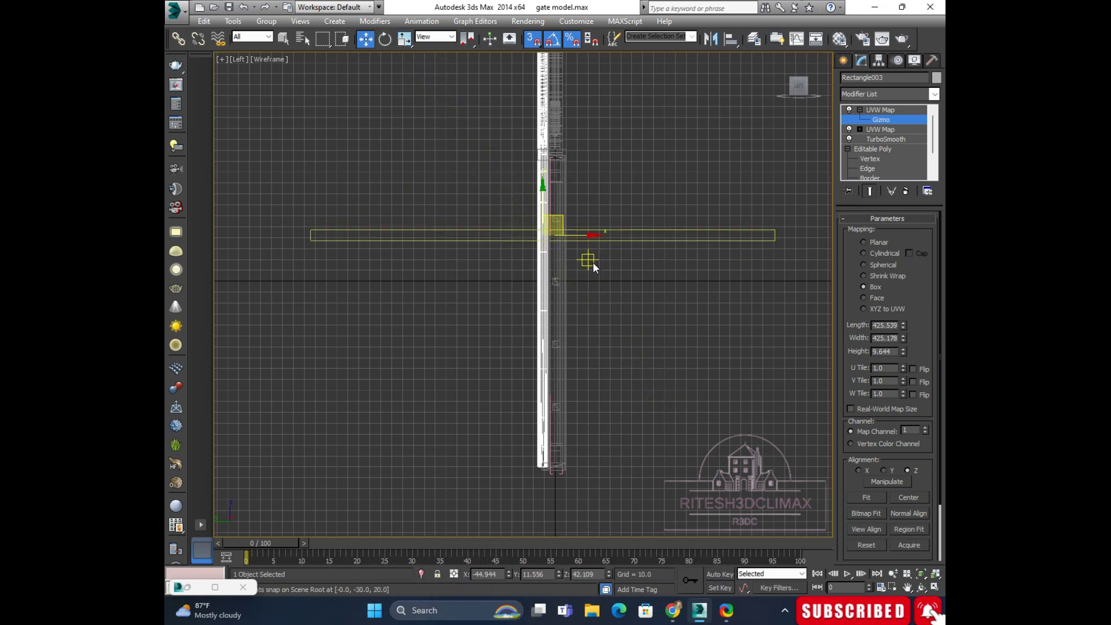
key("r")
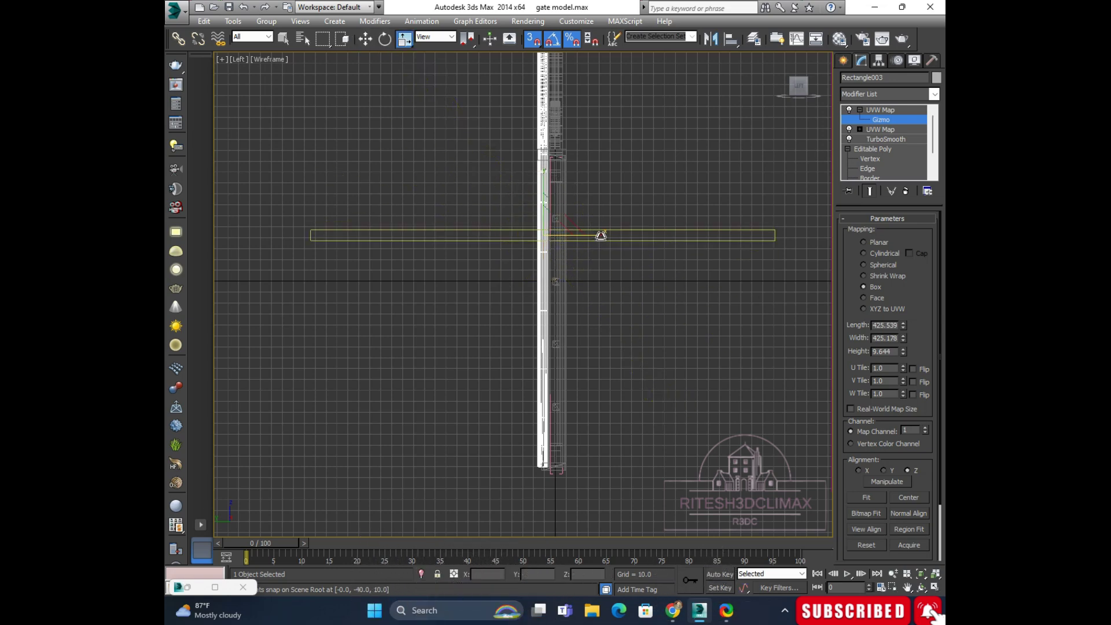
left_click_drag(601, 236, 427, 233)
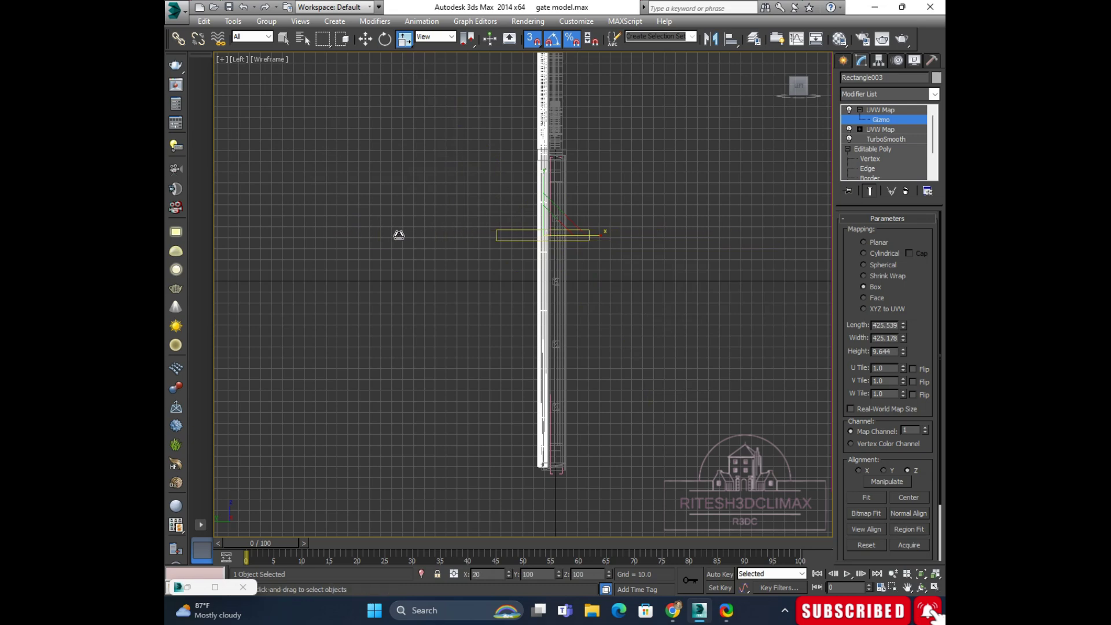
left_click_drag(598, 234, 528, 232)
left_click_drag(600, 236, 543, 232)
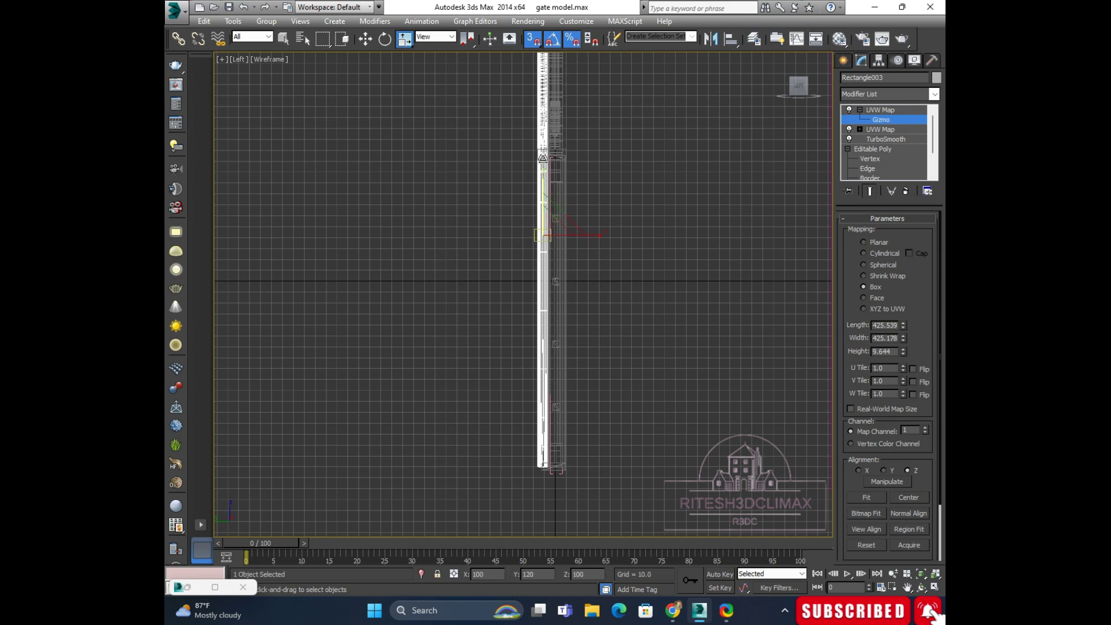
middle_click_drag(548, 184, 567, 271)
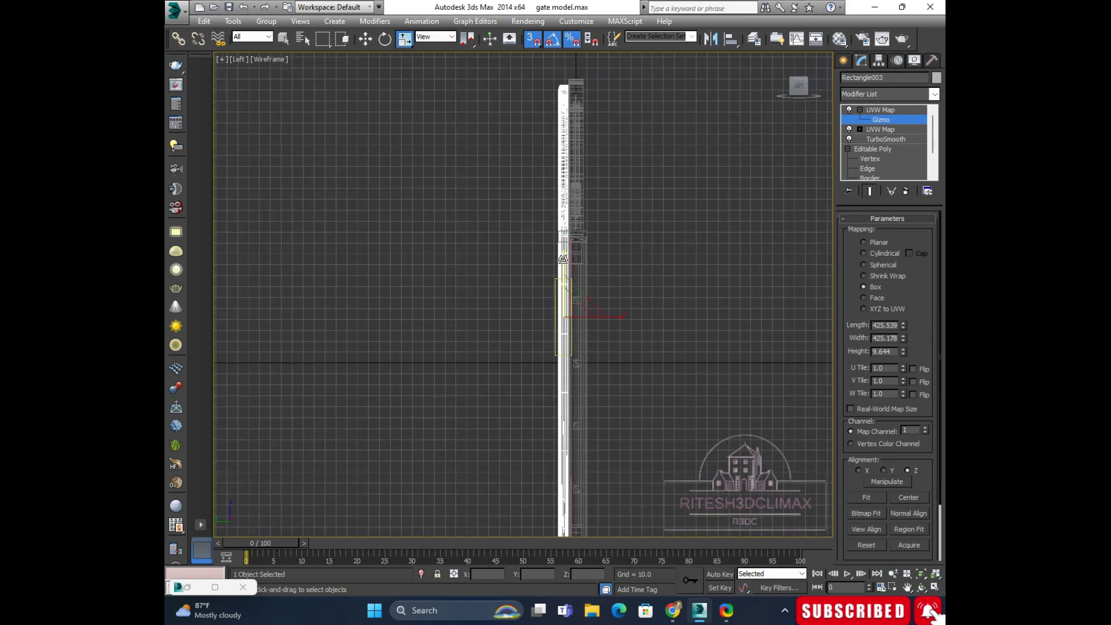
left_click_drag(563, 258, 565, 173)
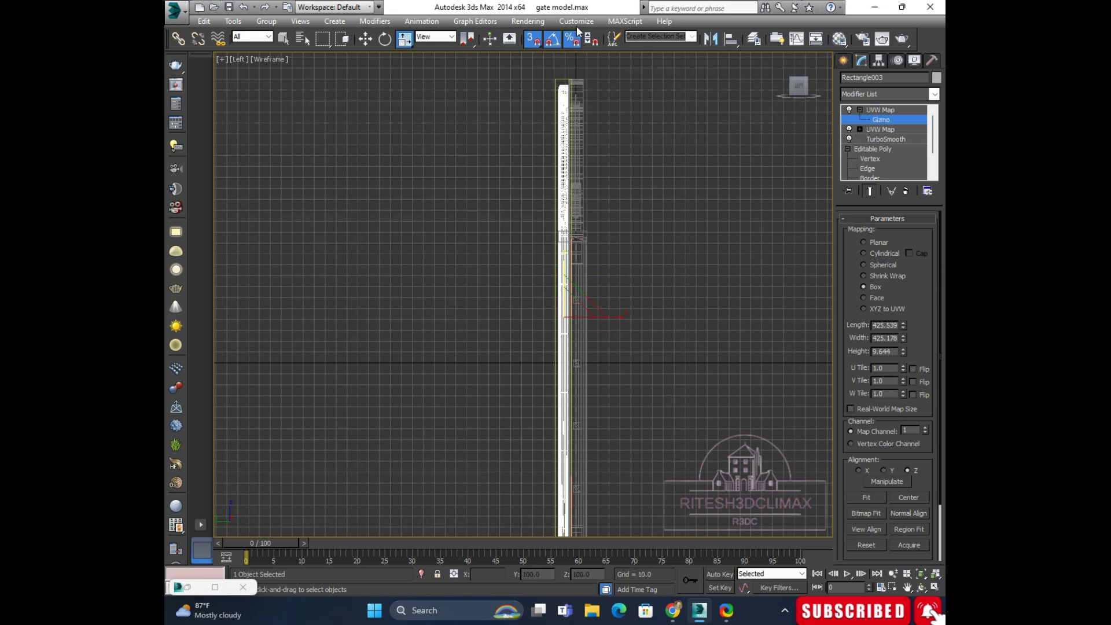
scroll(617, 211, "down", 1)
scroll(616, 215, "down", 2)
scroll(642, 260, "down", 1)
Step: Return to the maximized Perspective view, leave Gizmo mode and deselect the gate
key("alt+w")
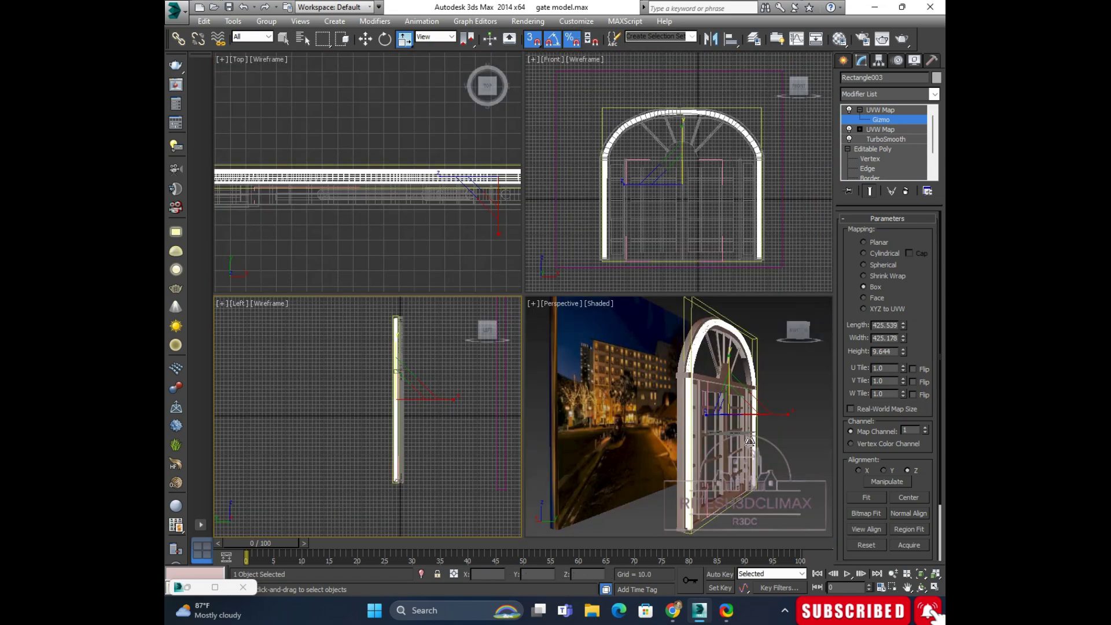
key("alt+w")
middle_click_drag(720, 411, 728, 352, "alt")
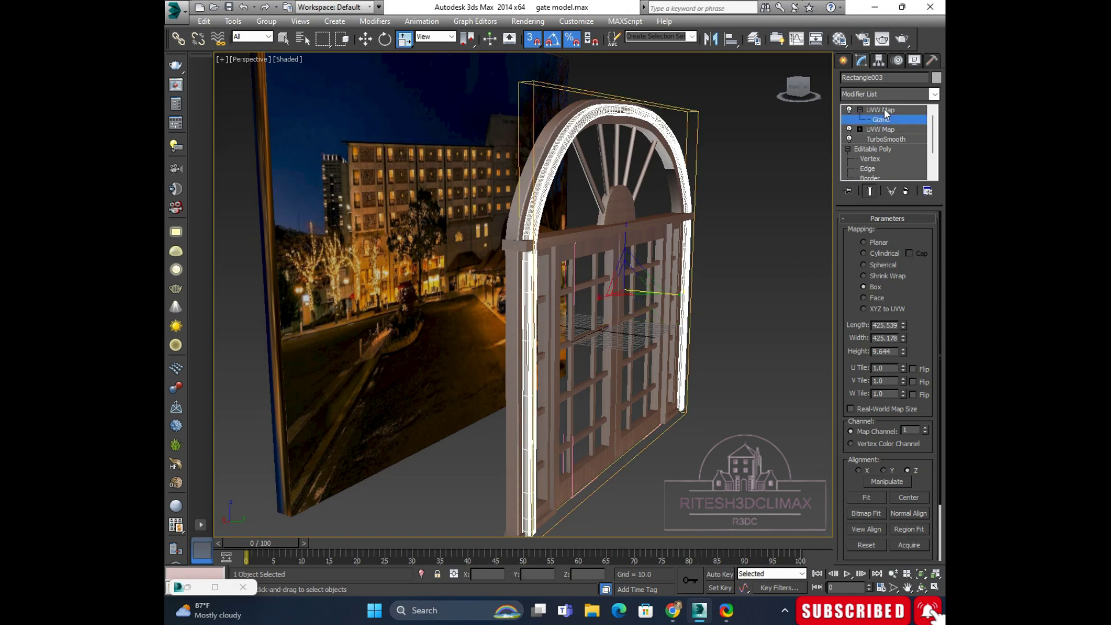
left_click(878, 109)
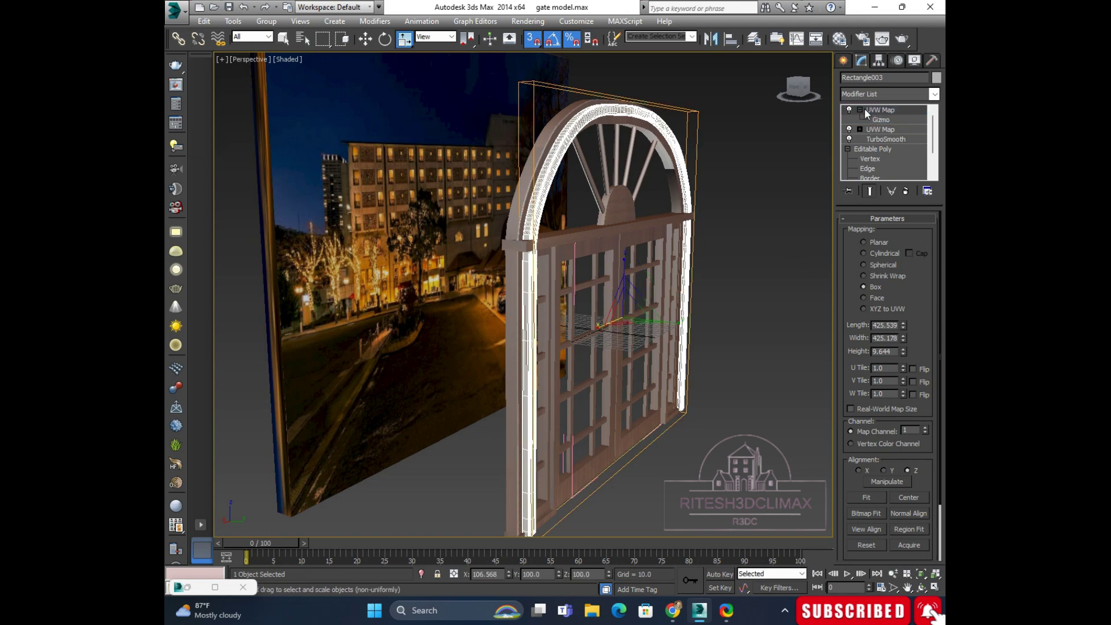
left_click(746, 186)
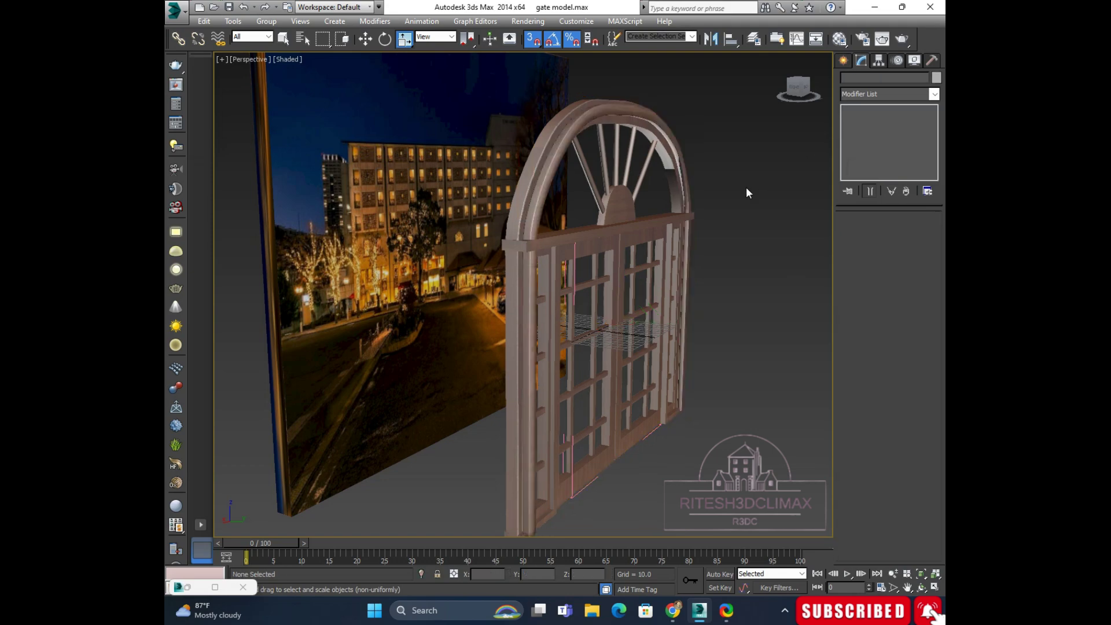
Step: Zoom and orbit around the gate to inspect the wood grain up close
scroll(578, 226, "up", 1)
scroll(564, 236, "up", 4)
scroll(522, 227, "up", 2)
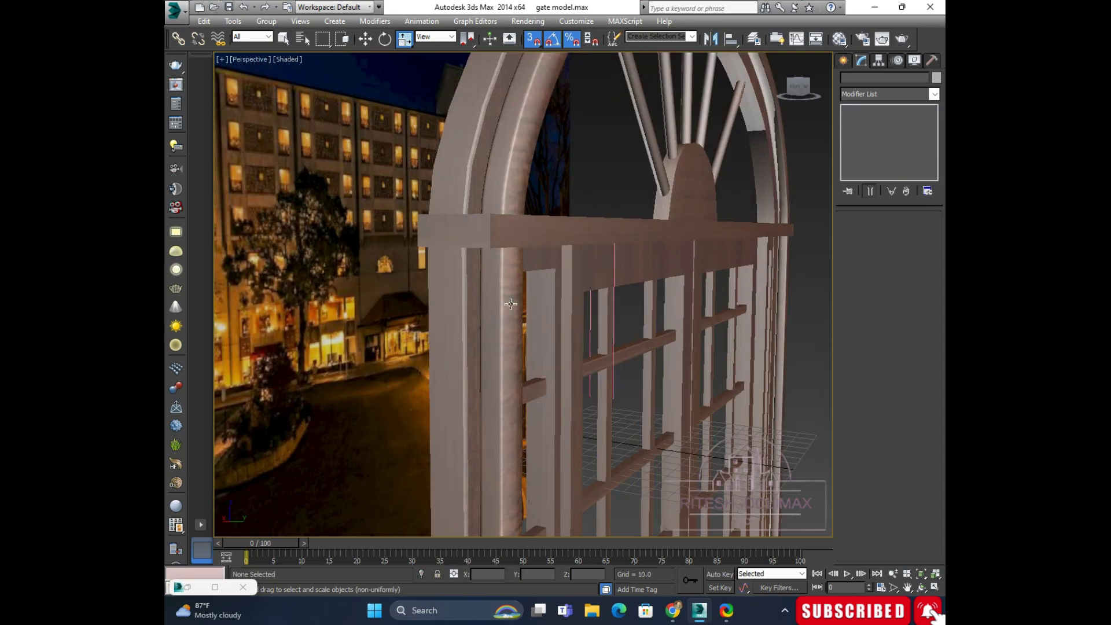
mouse_move(510, 303)
middle_mouse_down("alt")
mouse_move(541, 262)
mouse_move(477, 273)
mouse_move(481, 255)
middle_mouse_up("alt")
scroll(471, 243, "up", 3)
scroll(479, 241, "down", 2)
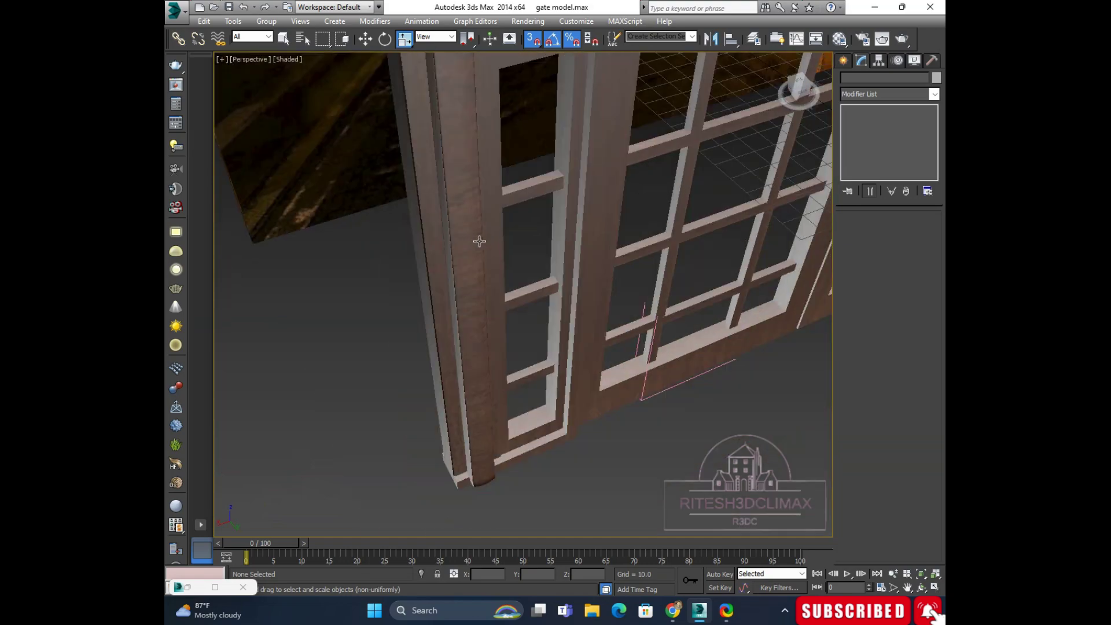
scroll(479, 241, "down", 3)
scroll(550, 232, "down", 2)
mouse_move(637, 220)
middle_mouse_down("alt")
mouse_move(723, 208)
mouse_move(425, 145)
middle_mouse_up("alt")
scroll(771, 204, "up", 2)
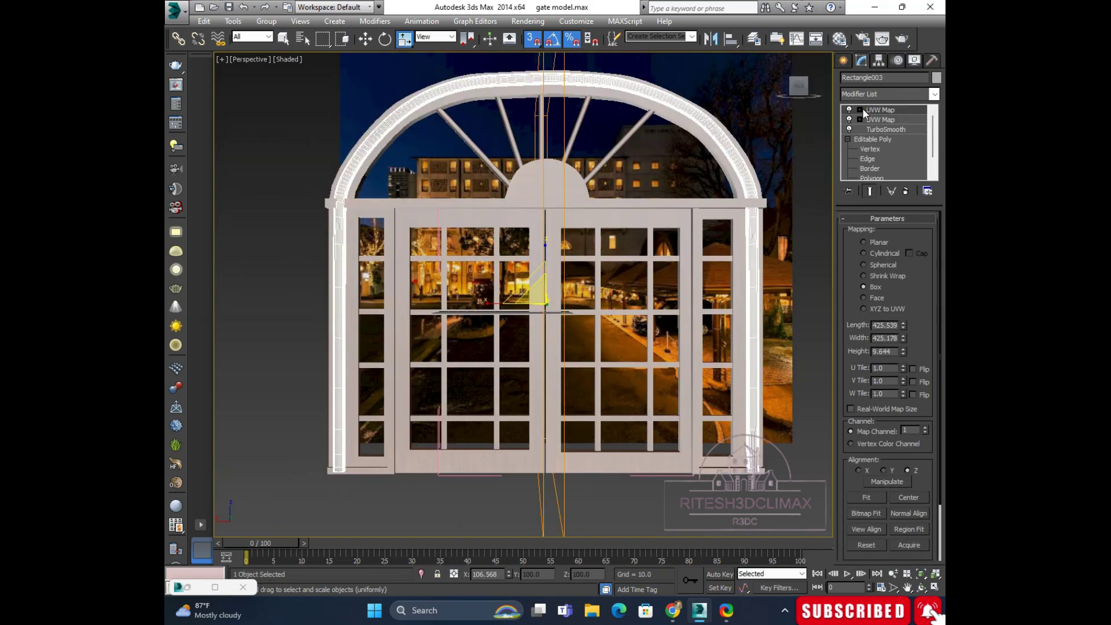
Step: Enlarge the top UVW Map gizmo around the gate and scale its Y to 40
left_click(860, 109)
left_click(881, 120)
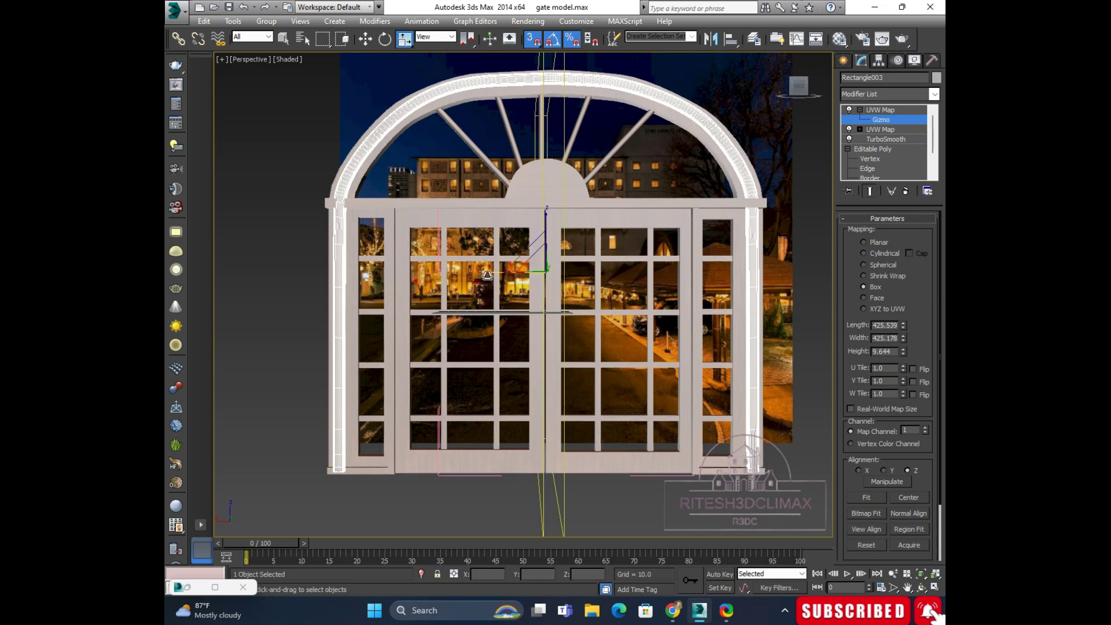
left_click_drag(488, 273, 407, 360)
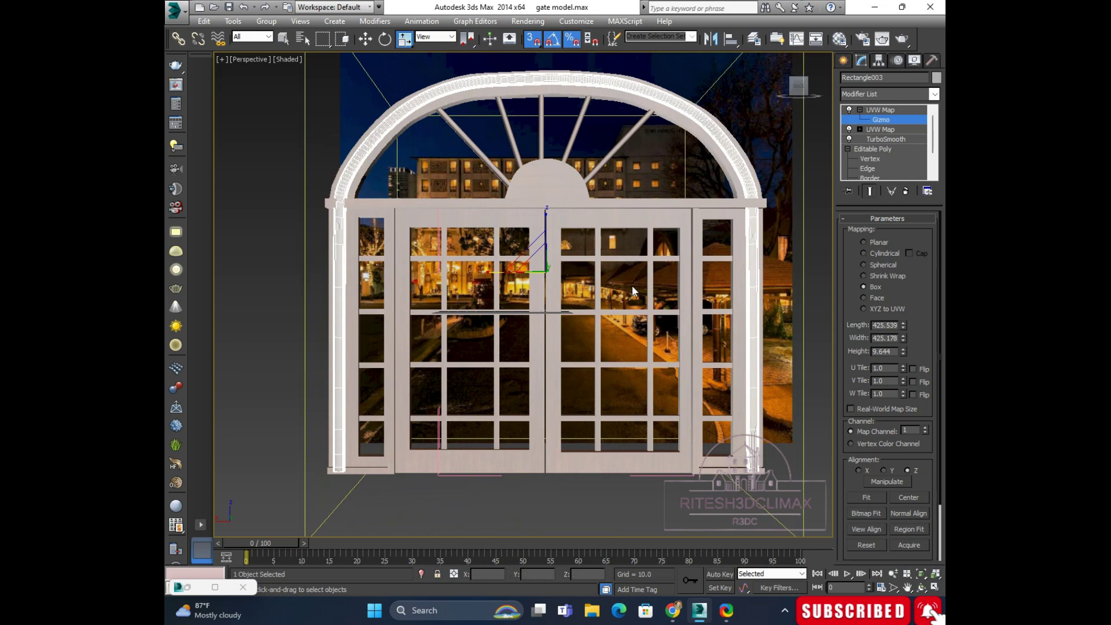
scroll(546, 290, "down", 5)
mouse_move(546, 290)
middle_mouse_down("alt")
mouse_move(516, 297)
mouse_move(579, 268)
mouse_move(627, 275)
middle_mouse_up("alt")
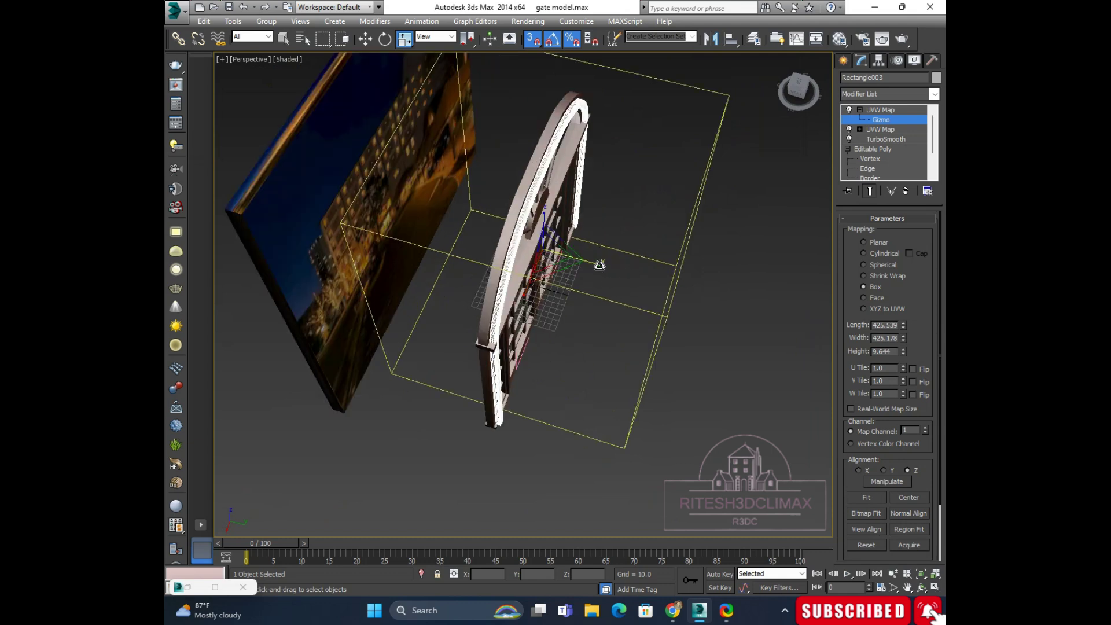
left_click_drag(599, 265, 521, 249)
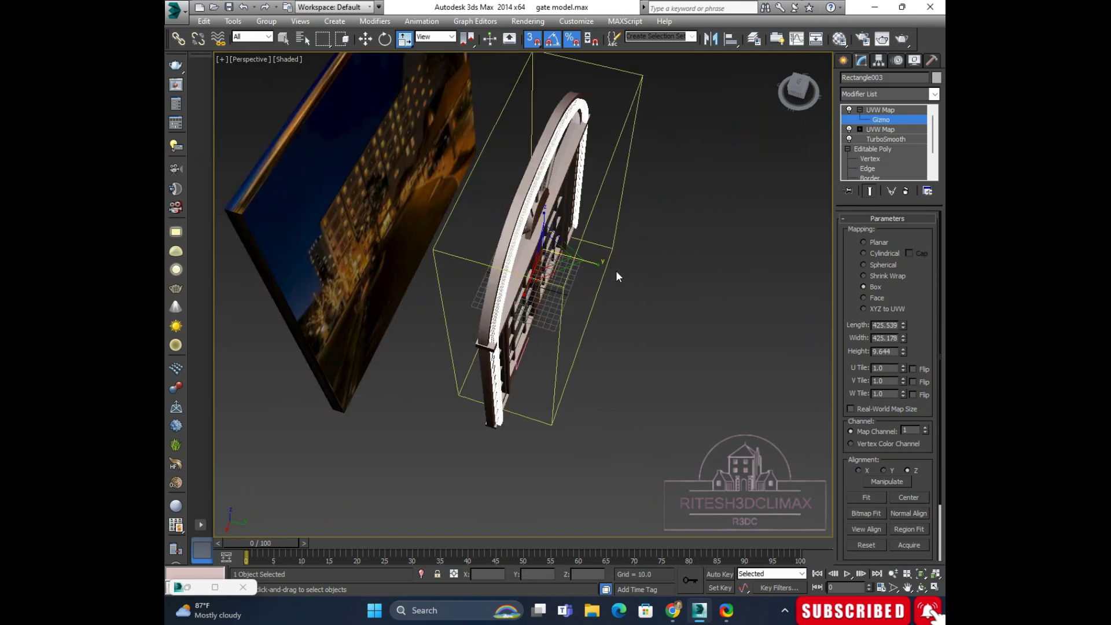
left_click_drag(601, 268, 546, 241)
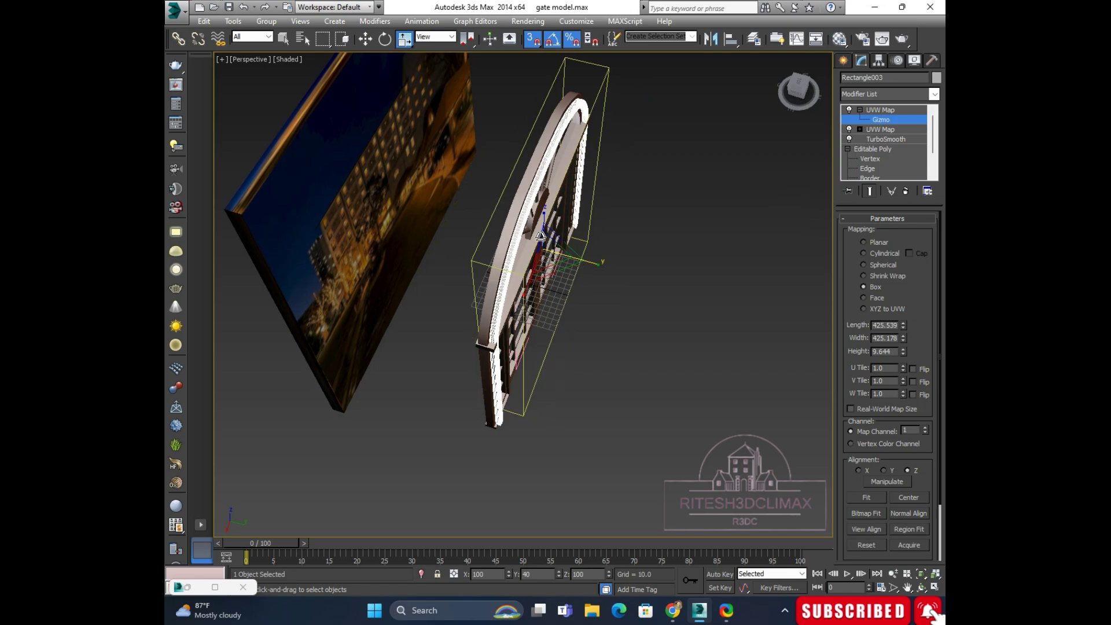
Step: Shrink the mapping gizmo to fit the gate from a near-frontal view
mouse_move(603, 265)
middle_mouse_down("alt")
mouse_move(593, 165)
mouse_move(571, 169)
mouse_move(581, 228)
mouse_move(588, 238)
mouse_move(602, 226)
middle_mouse_up("alt")
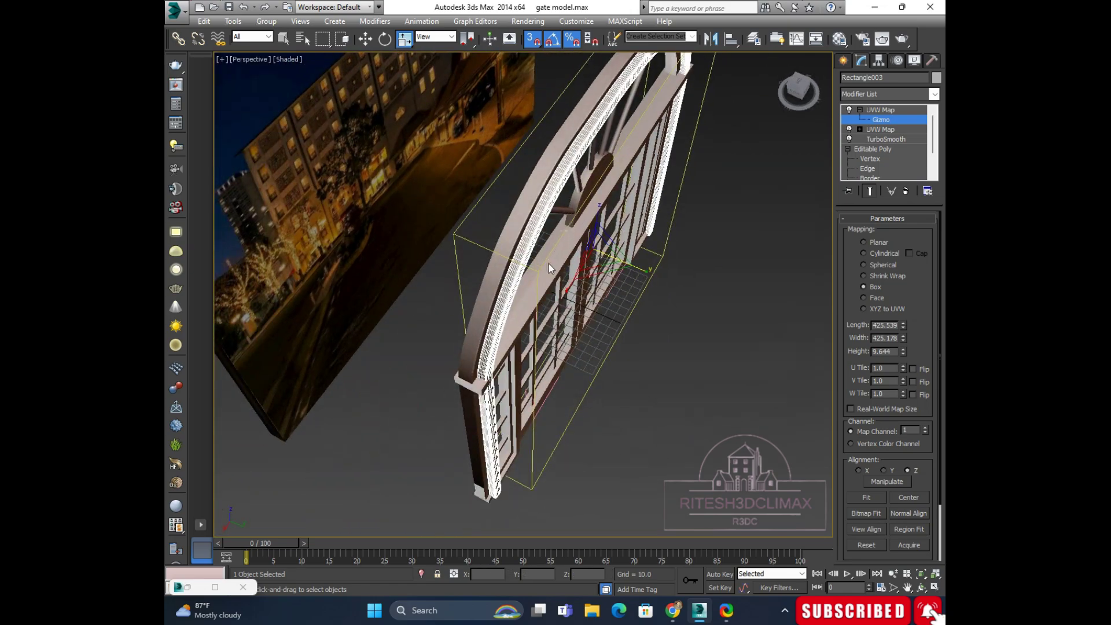
scroll(549, 263, "down", 3)
scroll(568, 302, "up", 5)
middle_click_drag(568, 302, 586, 284, "alt")
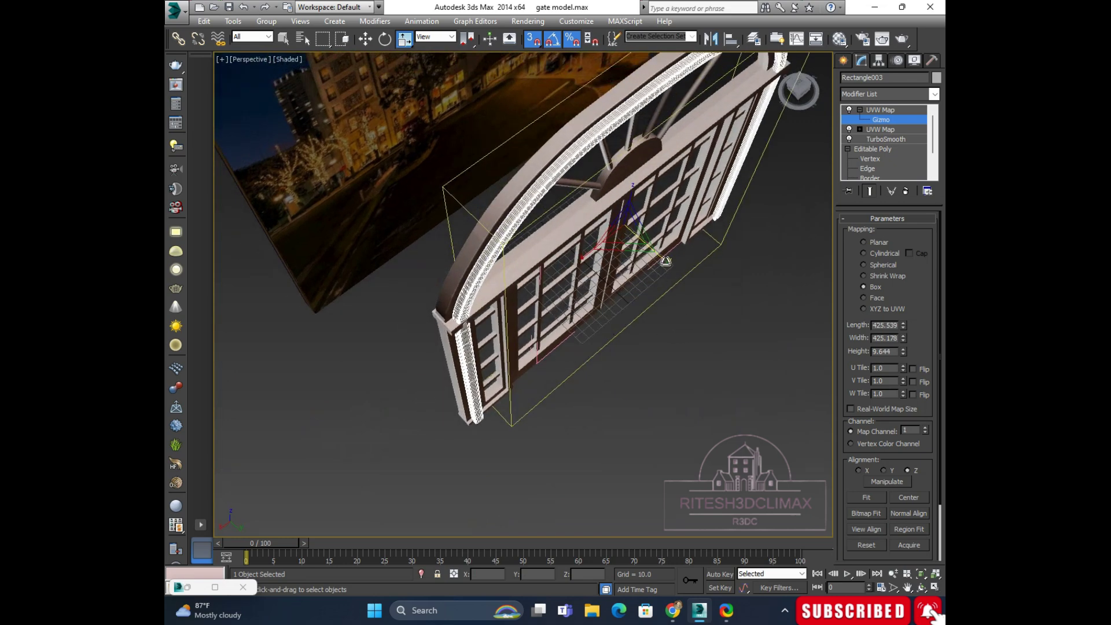
left_click_drag(664, 260, 645, 248)
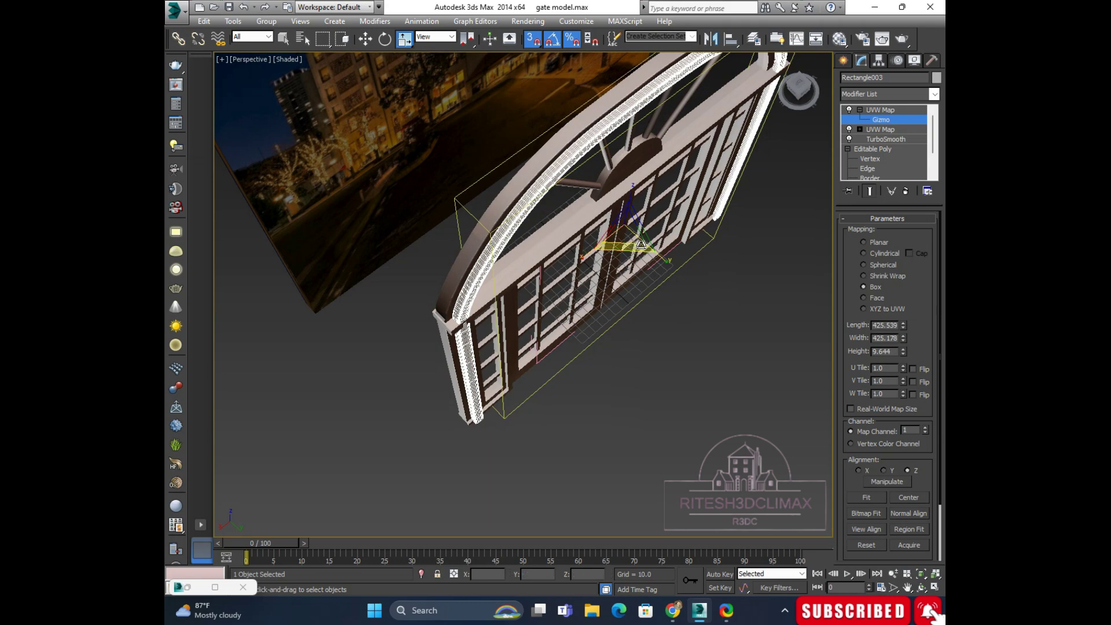
key("w")
mouse_move(643, 300)
middle_mouse_down("alt")
mouse_move(649, 287)
mouse_move(680, 284)
middle_mouse_up("alt")
Step: Widen the gizmo to 120% along X and inspect the gate's upper rail
key("r")
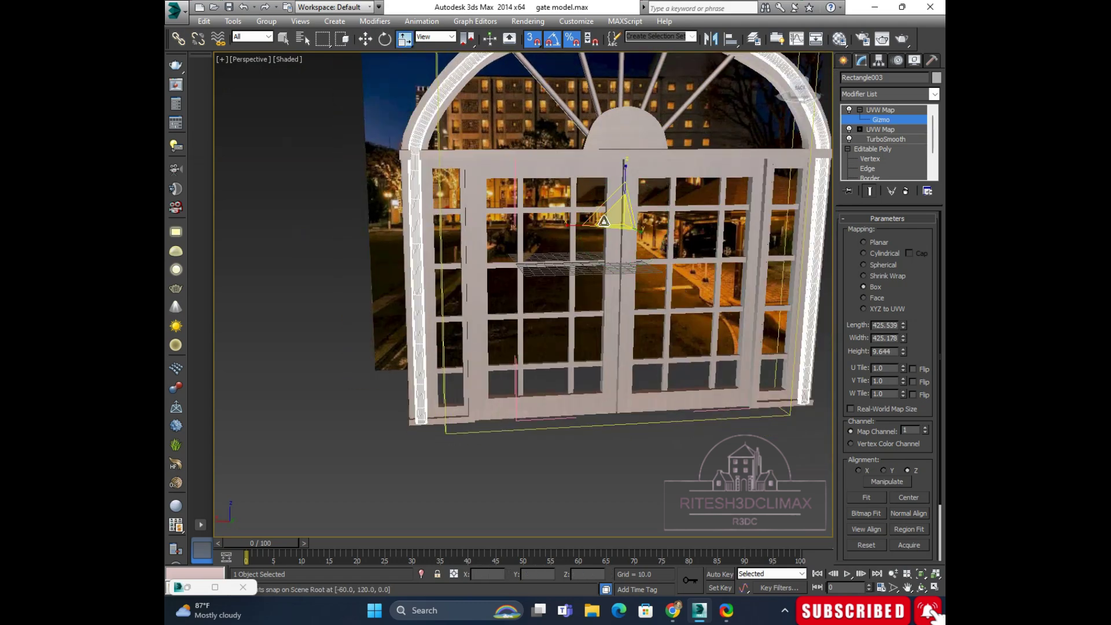
left_click_drag(567, 224, 559, 224)
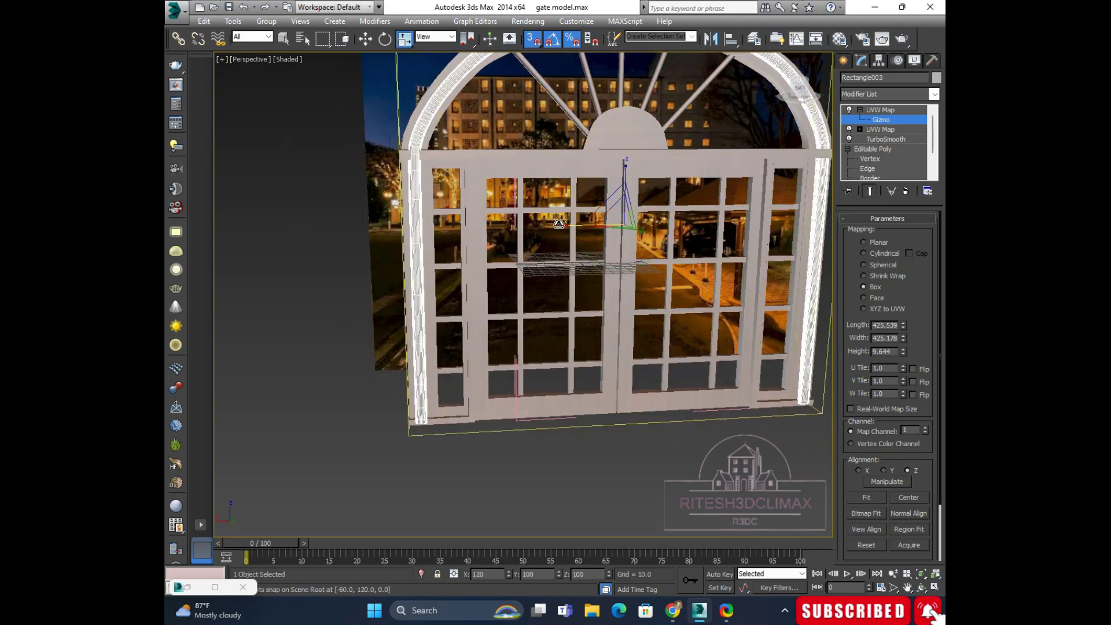
mouse_move(611, 263)
middle_mouse_down("alt")
mouse_move(661, 280)
mouse_move(613, 223)
middle_mouse_up("alt")
scroll(609, 196, "up", 5)
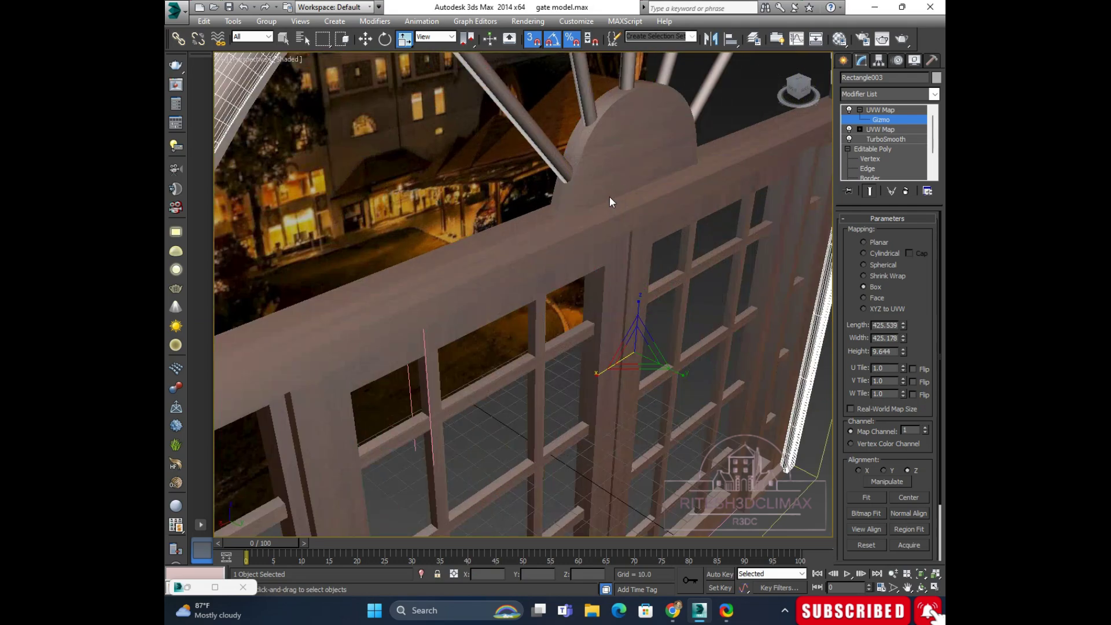
scroll(607, 204, "up", 2)
scroll(608, 204, "up", 2)
scroll(609, 217, "down", 8)
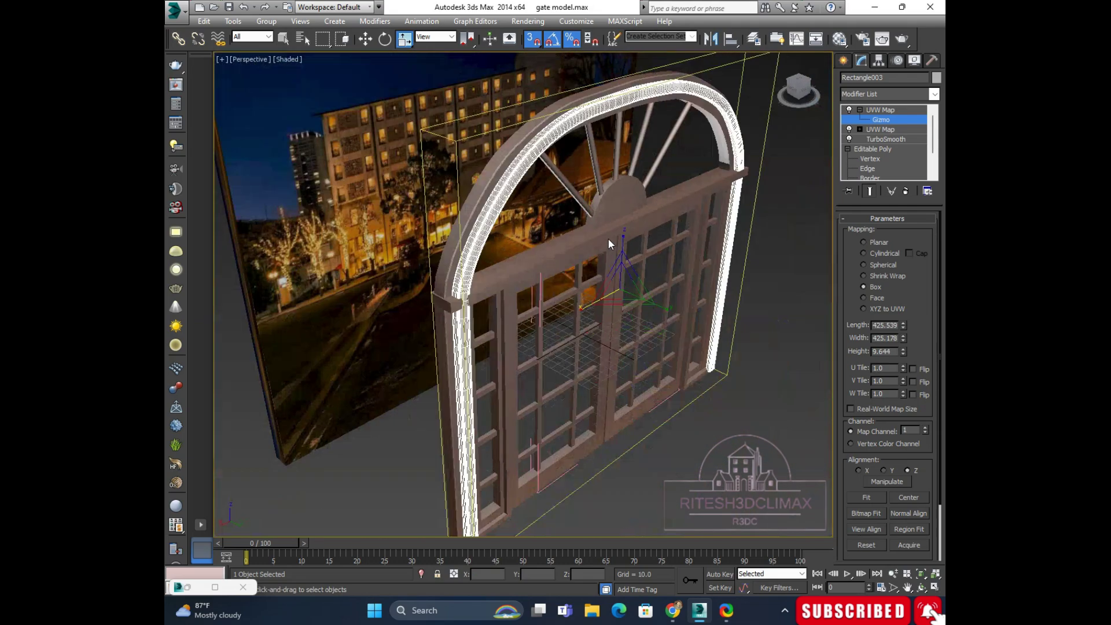
scroll(637, 250, "down", 1)
middle_click_drag(636, 250, 559, 238, "alt")
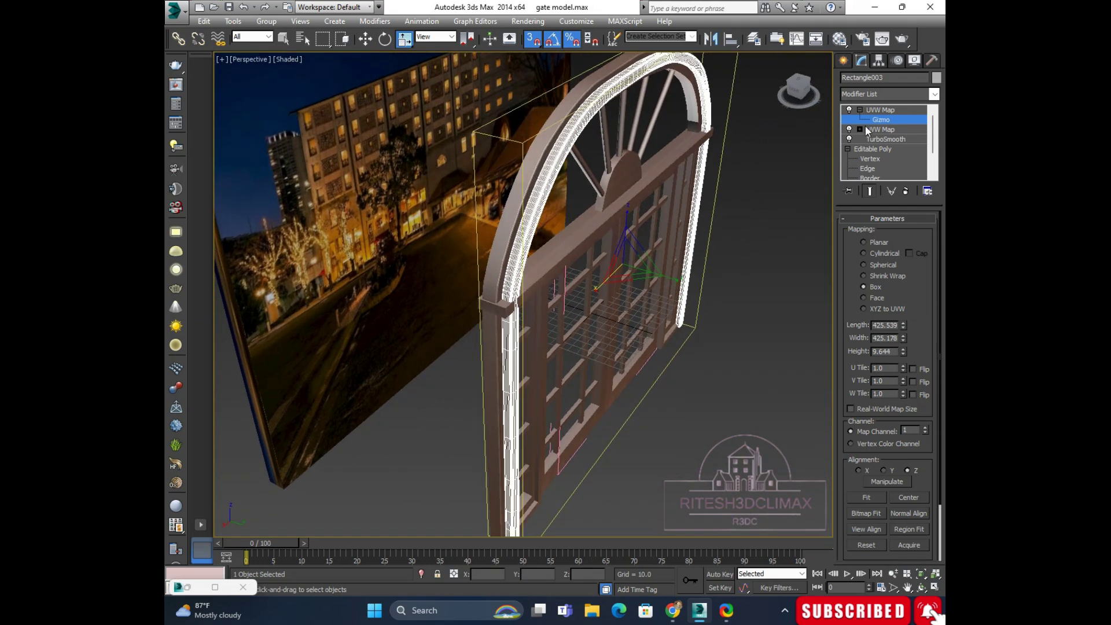
left_click(777, 224)
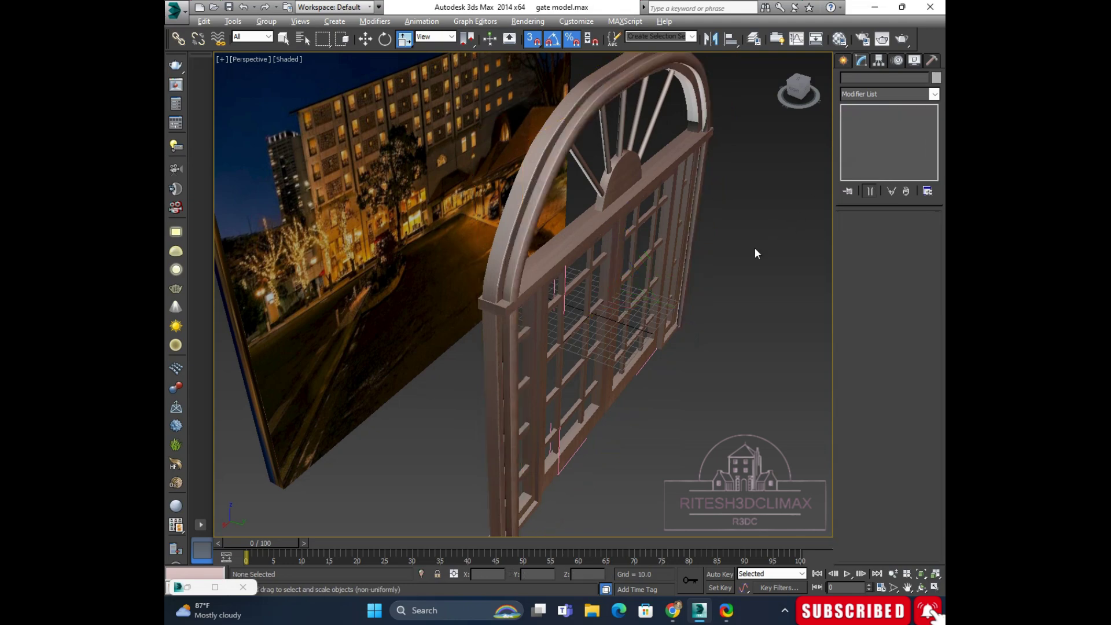
middle_click_drag(755, 247, 575, 251, "alt")
scroll(449, 241, "up", 2)
scroll(442, 242, "up", 4)
scroll(443, 242, "down", 4)
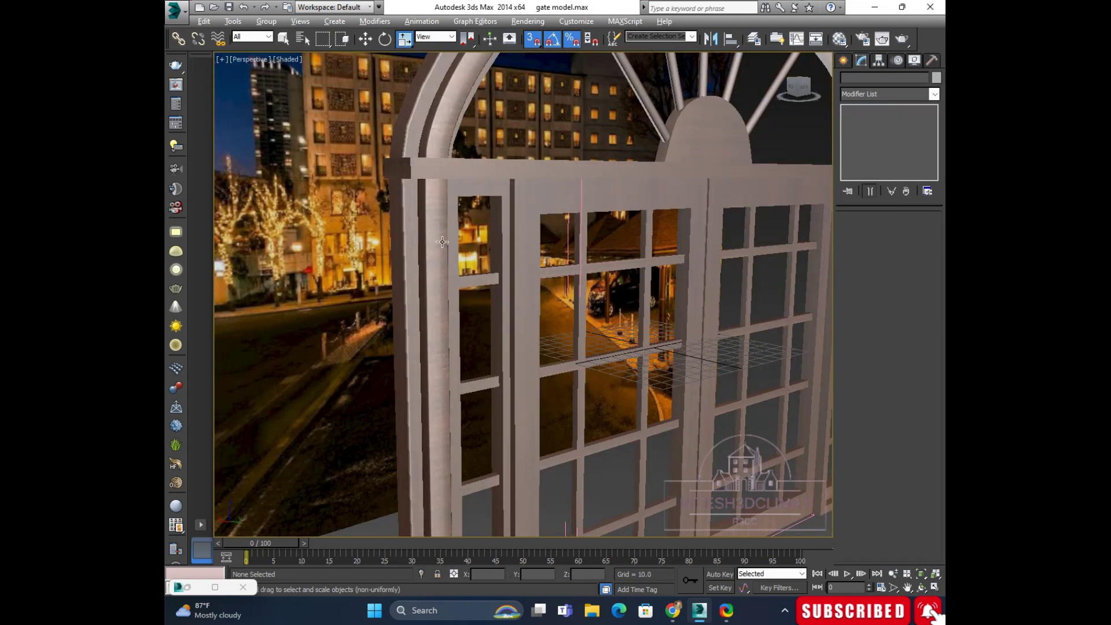
scroll(467, 276, "up", 2)
scroll(467, 276, "down", 3)
scroll(468, 276, "down", 3)
middle_click_drag(468, 276, 523, 253, "alt")
scroll(516, 261, "up", 2)
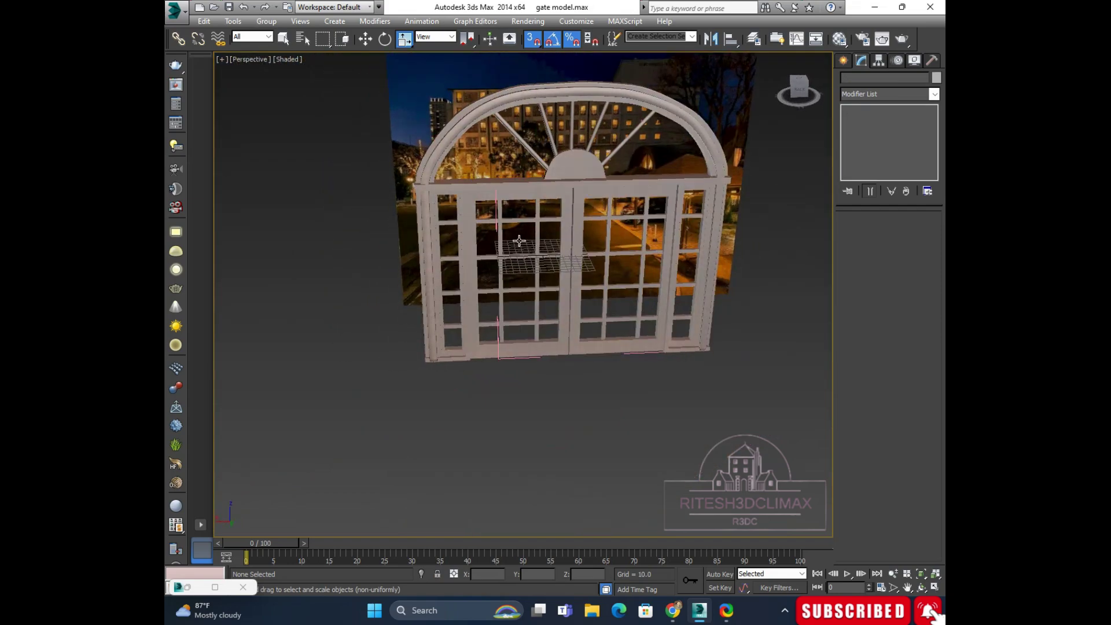
left_click(421, 211)
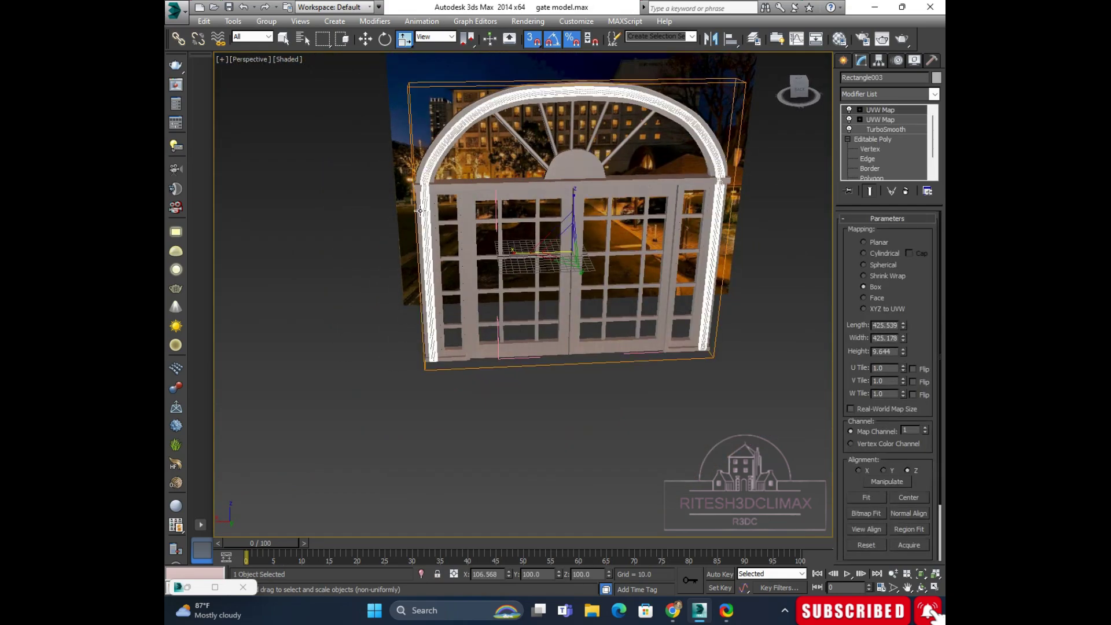
key("e")
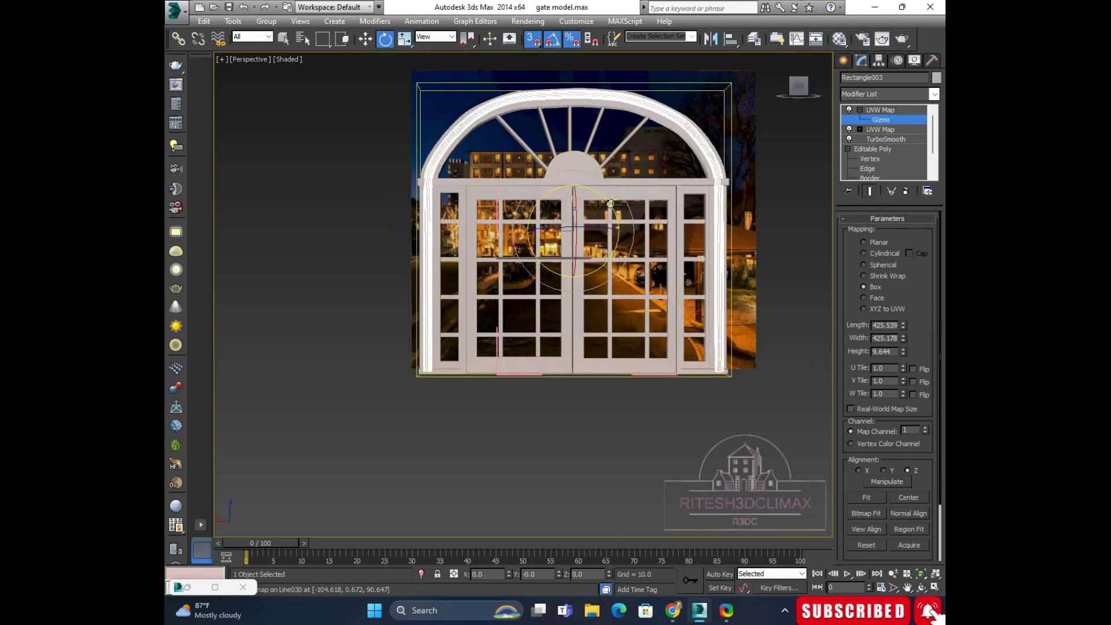
left_click_drag(610, 204, 570, 154)
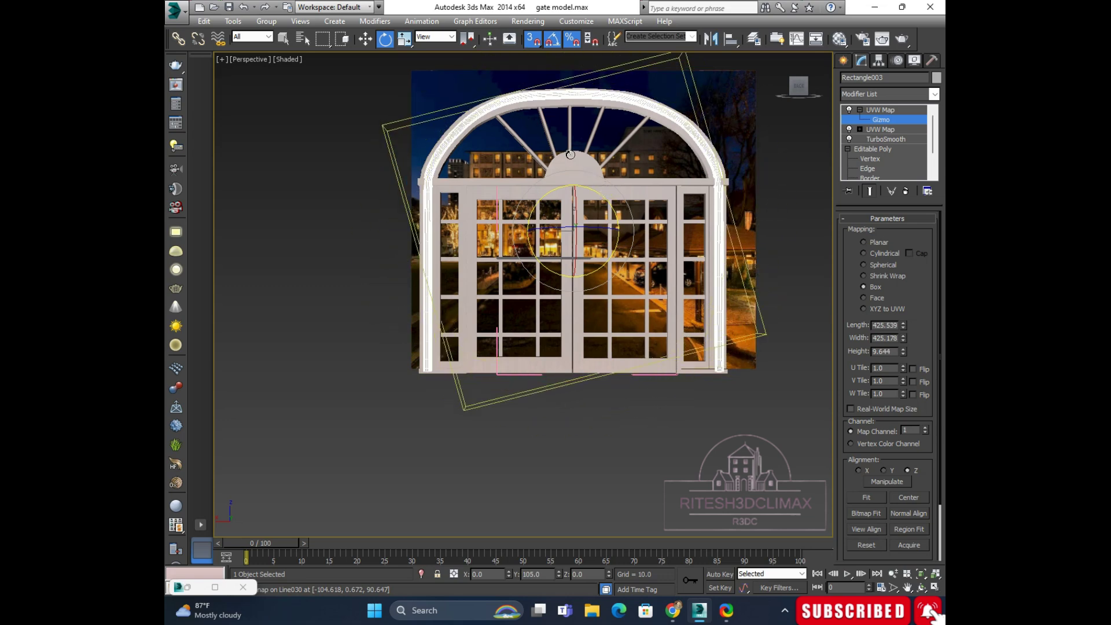
right_click(571, 154)
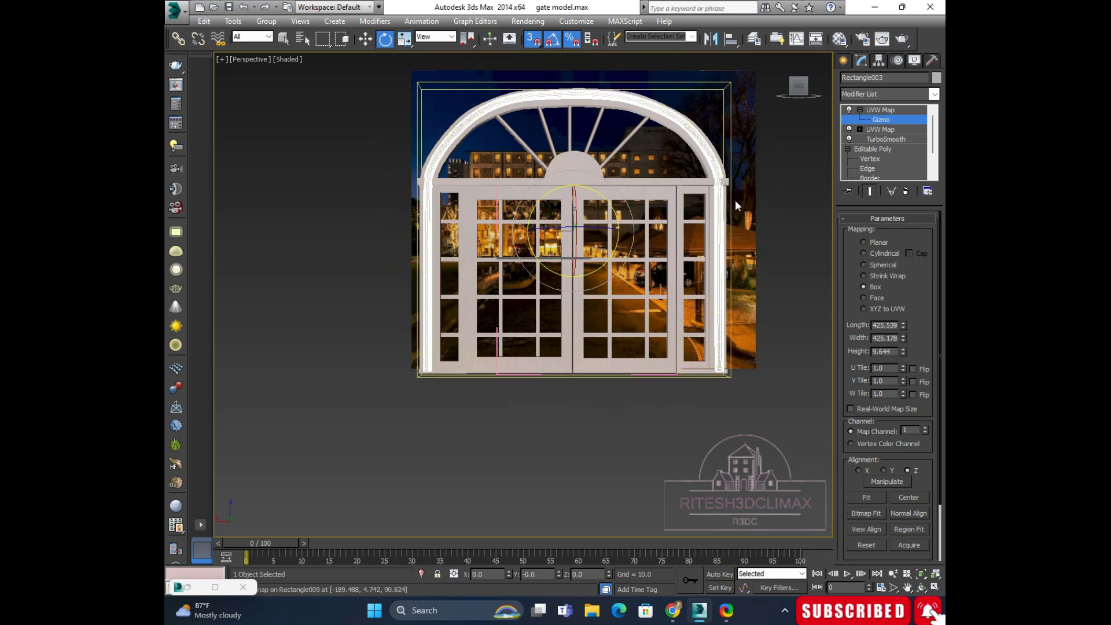
left_click(874, 107)
key("w")
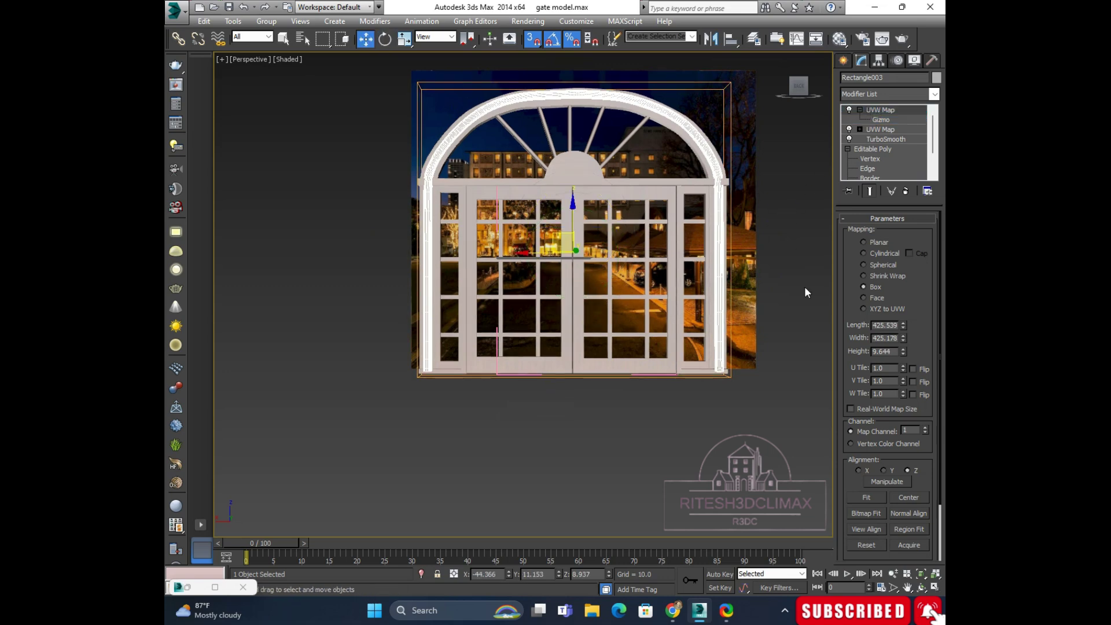
left_click(759, 407)
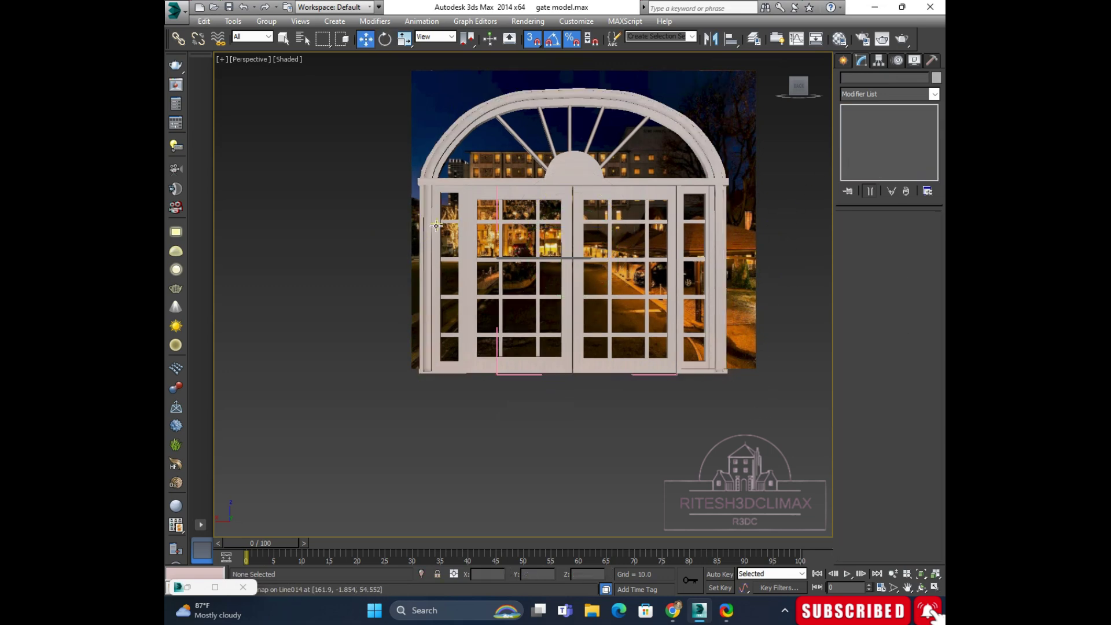
Step: Orbit and zoom the Perspective view to look at the gate from the side
middle_click_drag(436, 226, 488, 258, "alt")
scroll(446, 241, "up", 3)
scroll(447, 240, "up", 5)
scroll(446, 243, "up", 5)
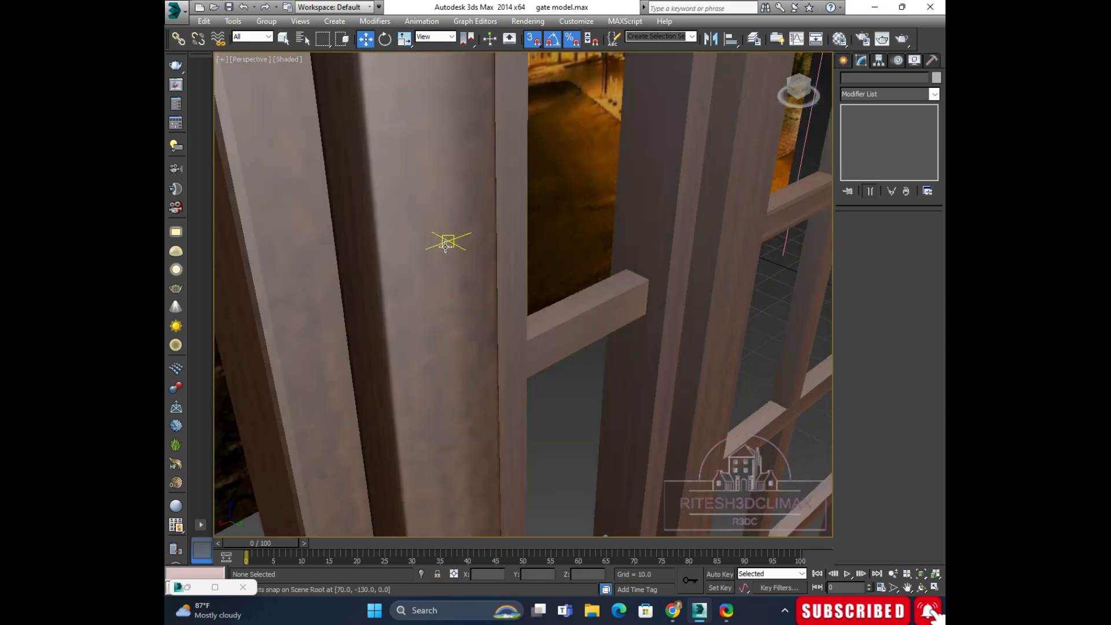
scroll(446, 244, "down", 5)
scroll(446, 243, "up", 5)
scroll(446, 249, "up", 2)
scroll(448, 252, "up", 3)
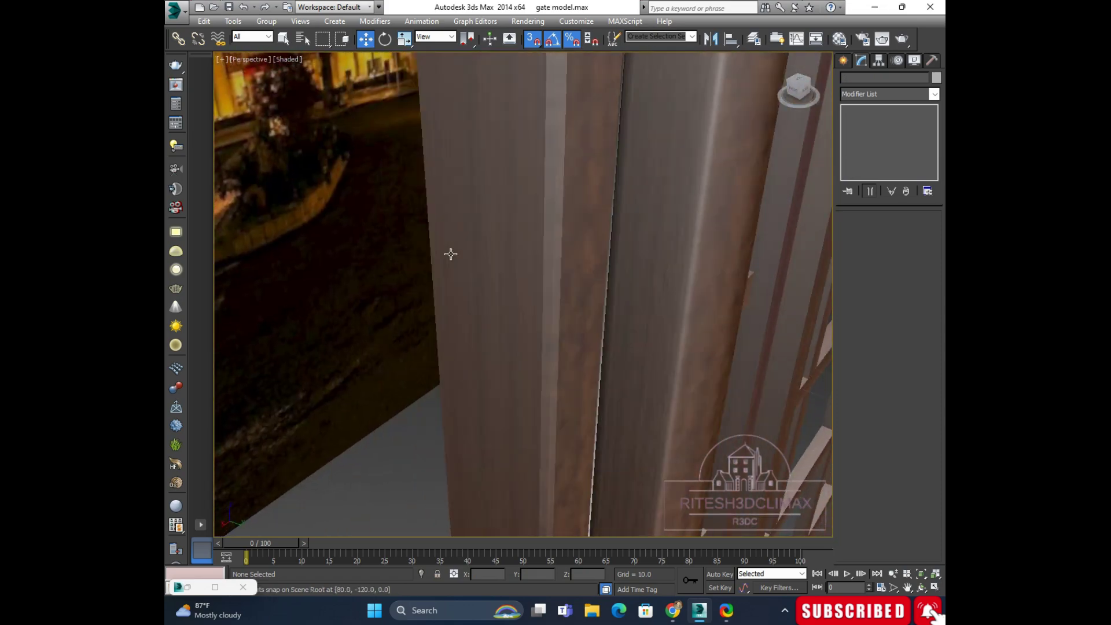
scroll(448, 251, "down", 2)
scroll(440, 250, "down", 3)
scroll(405, 246, "down", 3)
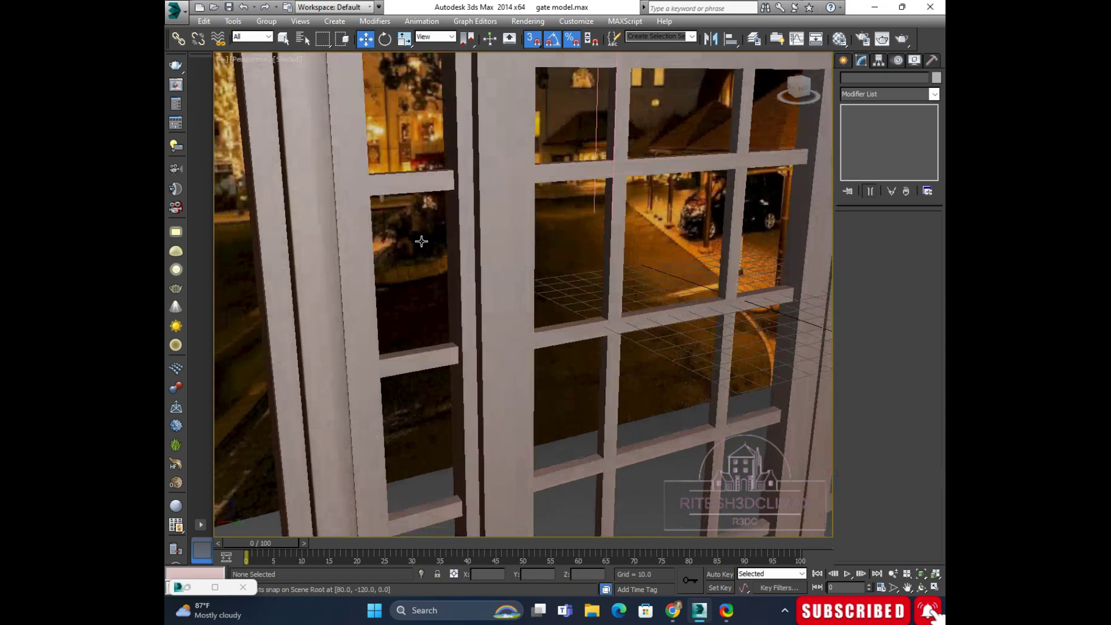
scroll(421, 241, "down", 5)
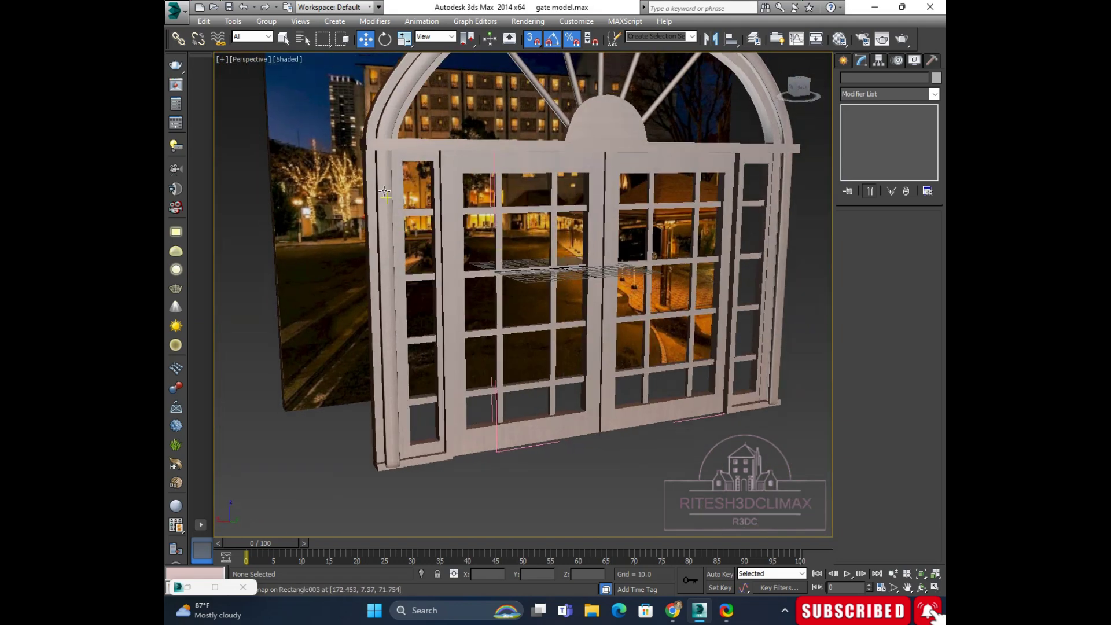
Step: Scale the Rectangle003 frame's UVW Map gizmo to 40% width
left_click(462, 255)
mouse_move(462, 255)
middle_mouse_down("alt")
mouse_move(566, 234)
mouse_move(588, 255)
middle_mouse_up("alt")
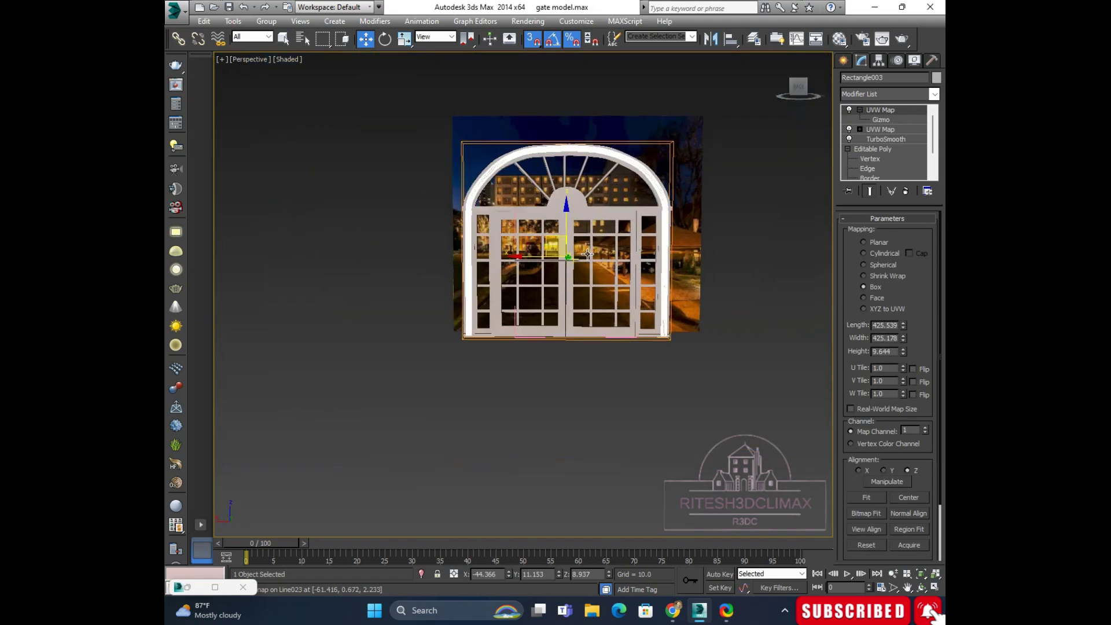
key("e")
key("r")
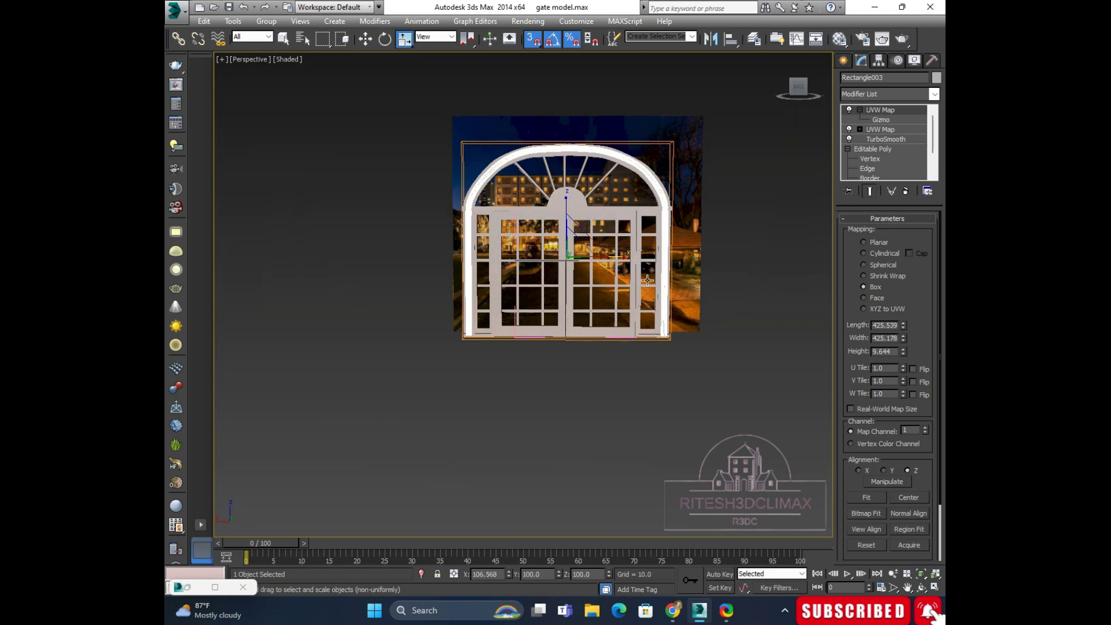
left_click(881, 121)
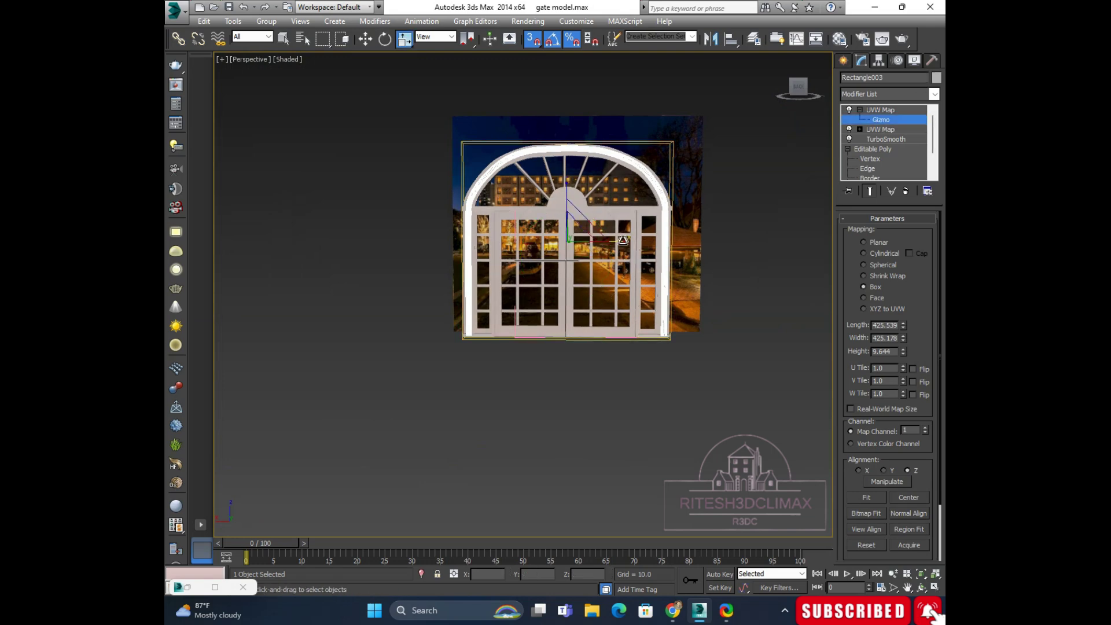
left_click_drag(623, 240, 548, 241)
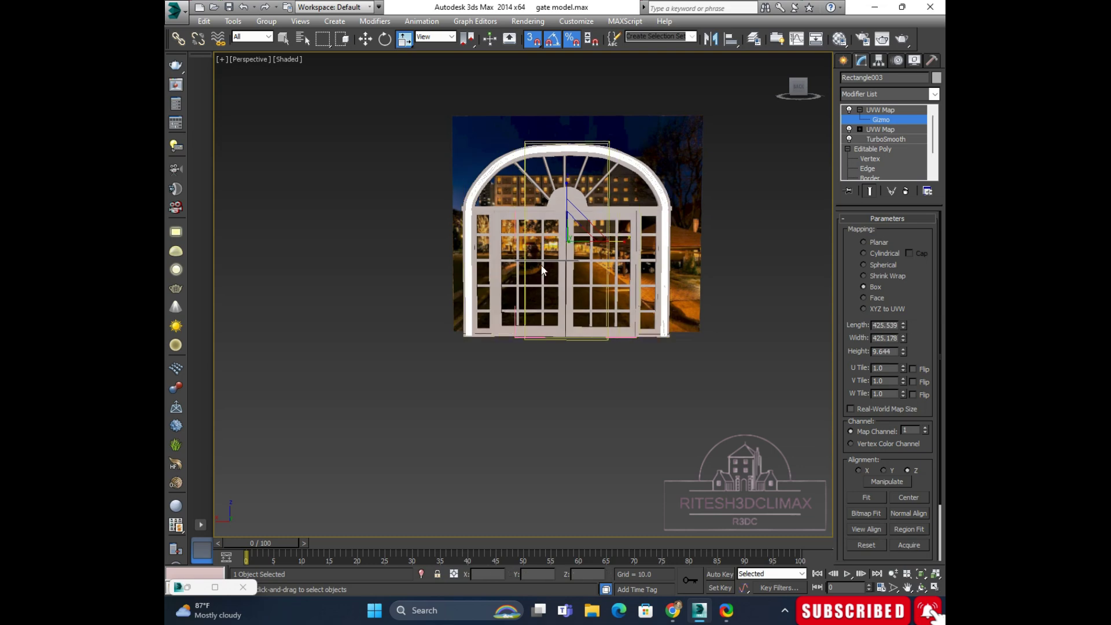
middle_click_drag(543, 270, 564, 285, "alt")
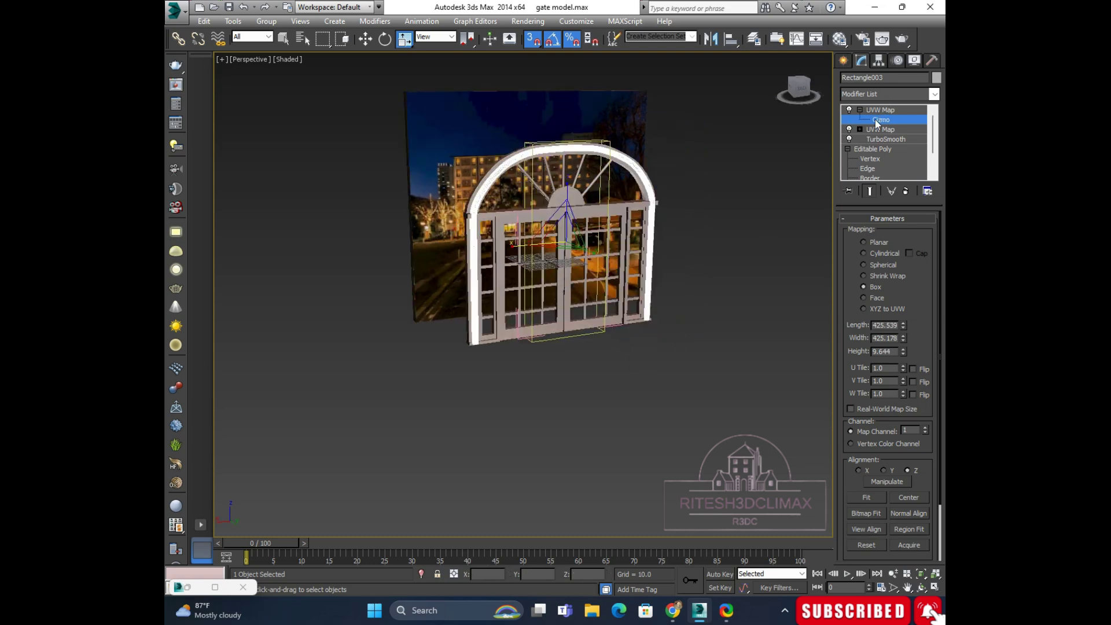
Step: Leave gizmo editing, deselect the frame, and orbit in close to inspect the wood
left_click(860, 110)
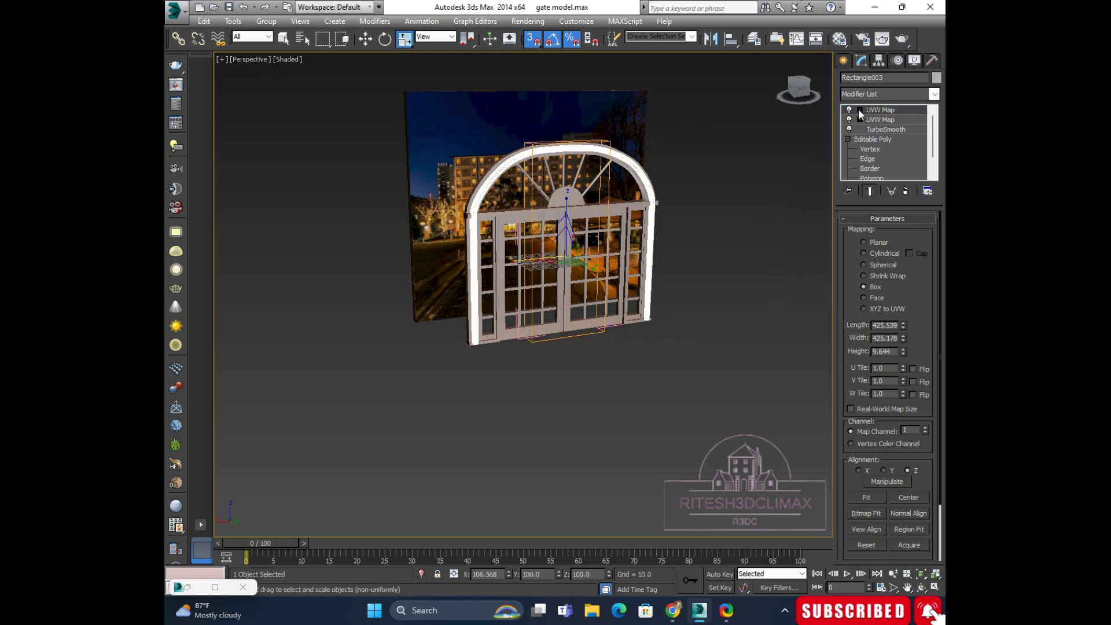
left_click(692, 270)
middle_click_drag(682, 282, 579, 272, "alt")
scroll(465, 261, "up", 5)
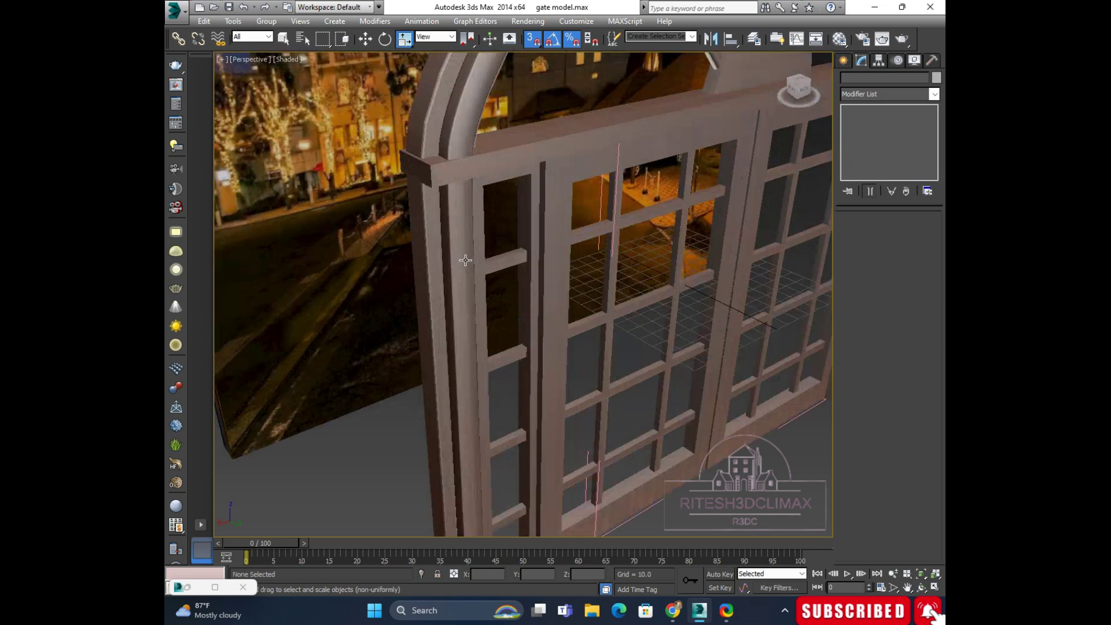
scroll(465, 260, "up", 3)
scroll(461, 245, "up", 3)
scroll(462, 246, "down", 3)
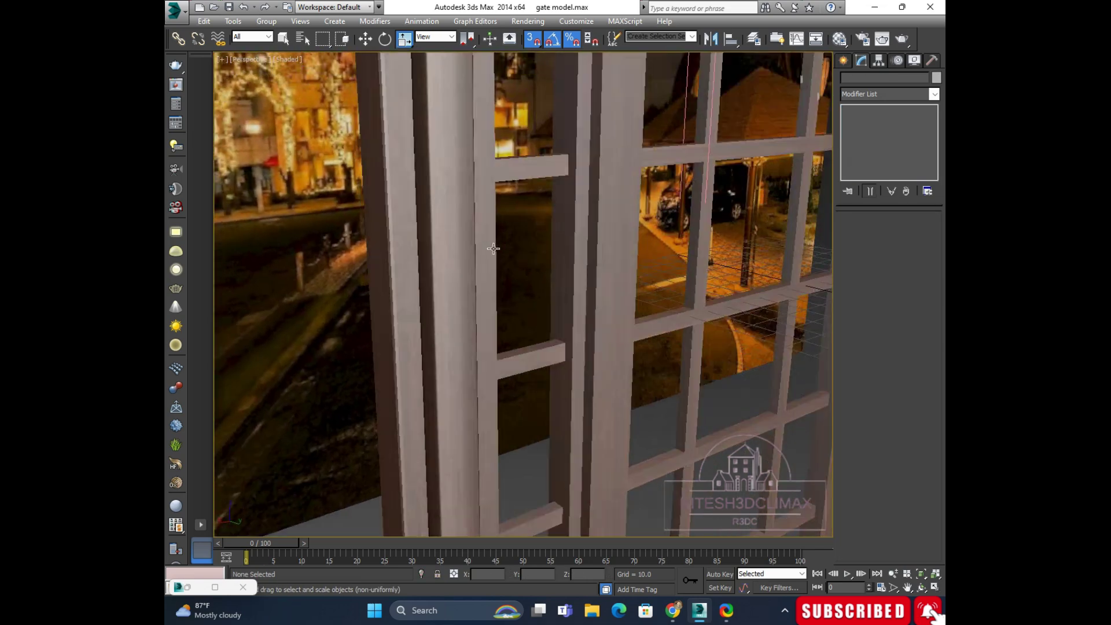
scroll(493, 249, "down", 3)
scroll(496, 228, "down", 5)
mouse_move(497, 228)
middle_mouse_down("alt")
mouse_move(657, 251)
mouse_move(651, 274)
mouse_move(503, 280)
middle_mouse_up("alt")
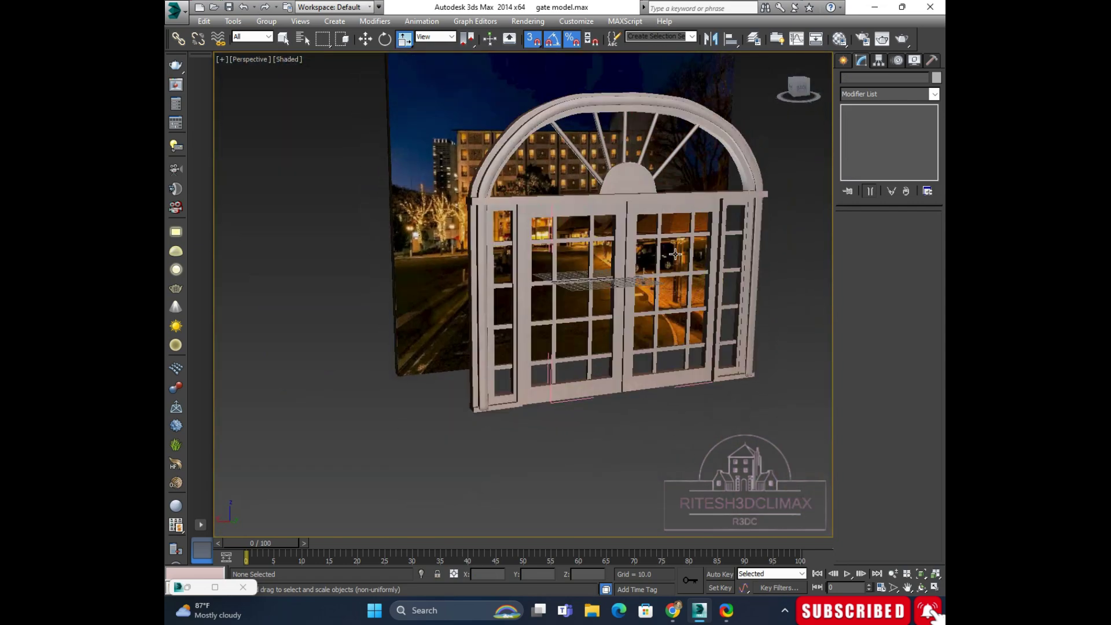
Step: Reselect Rectangle003 and narrow its UVW Map gizmo to 70% width
left_click(481, 247)
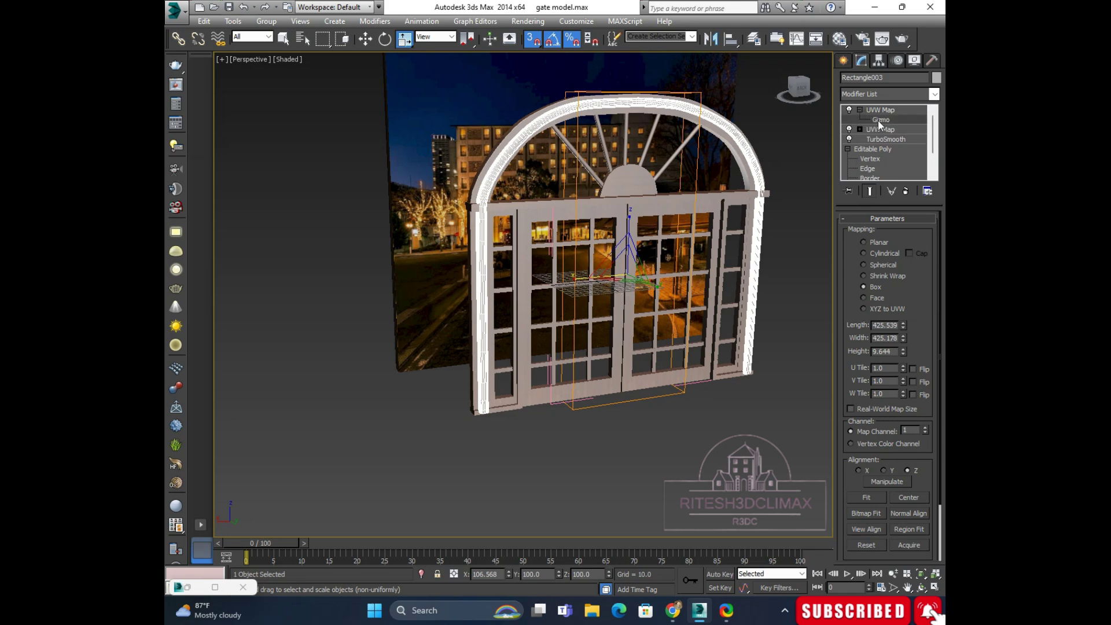
left_click(880, 120)
left_click_drag(577, 253, 595, 256)
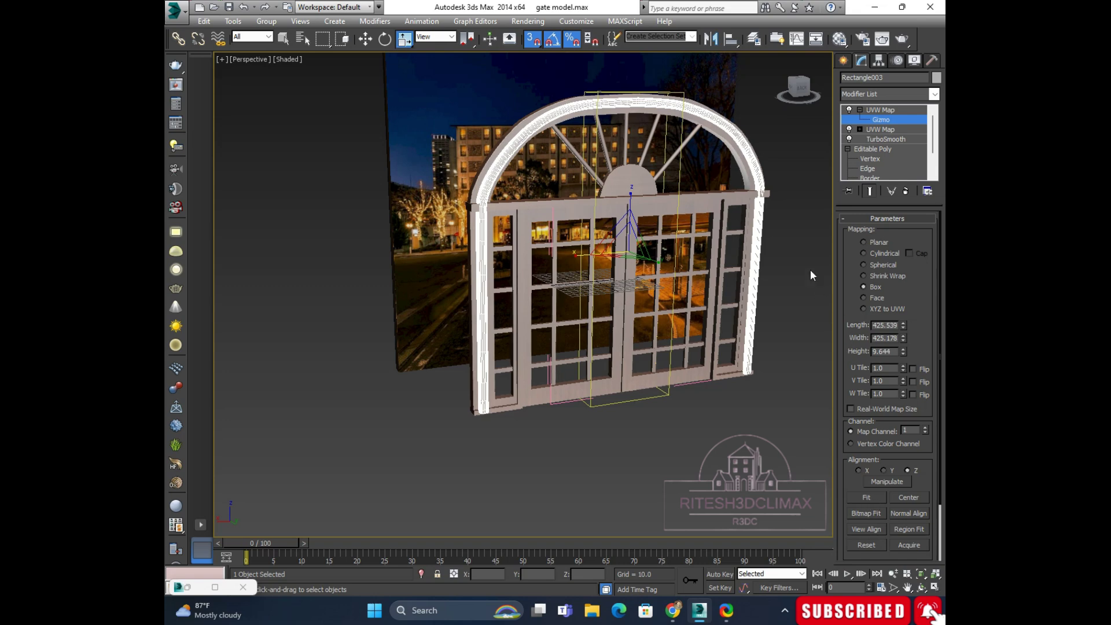
left_click(877, 122)
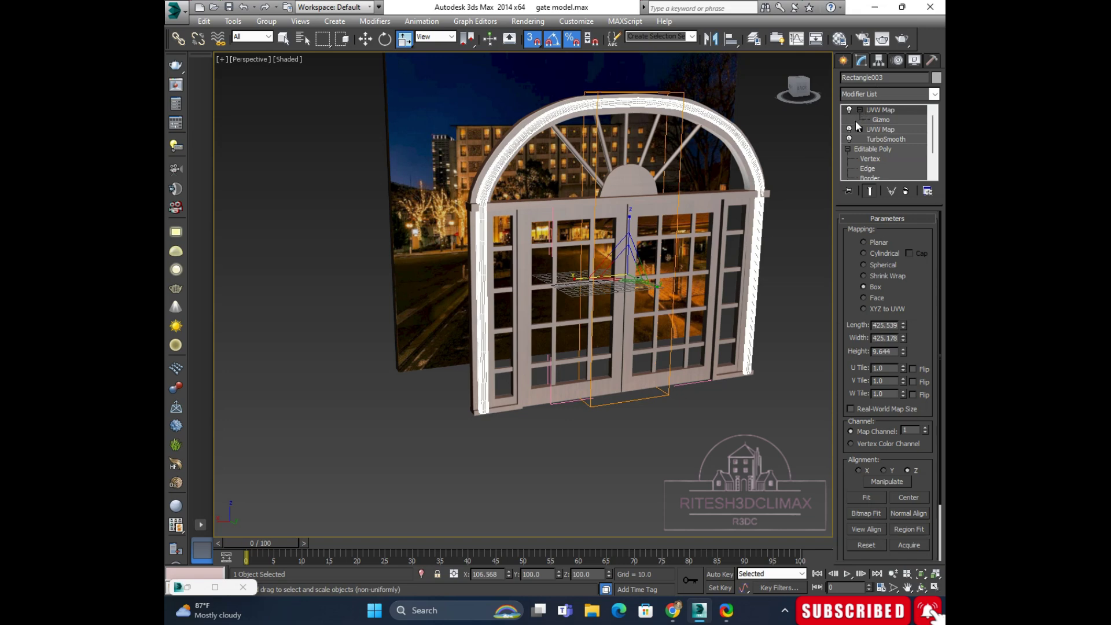
Step: Deselect the frame piece and orbit, pan and zoom across the gate lattice
left_click(807, 185)
middle_click_drag(806, 185, 564, 333, "alt")
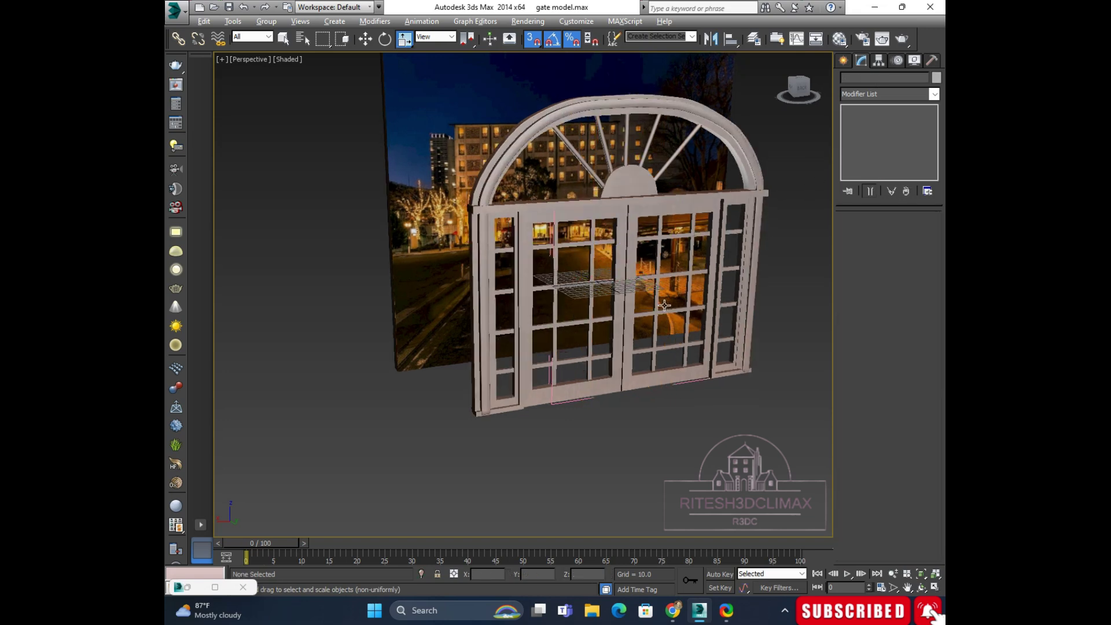
scroll(499, 281, "up", 3)
scroll(458, 273, "up", 3)
scroll(459, 246, "up", 3)
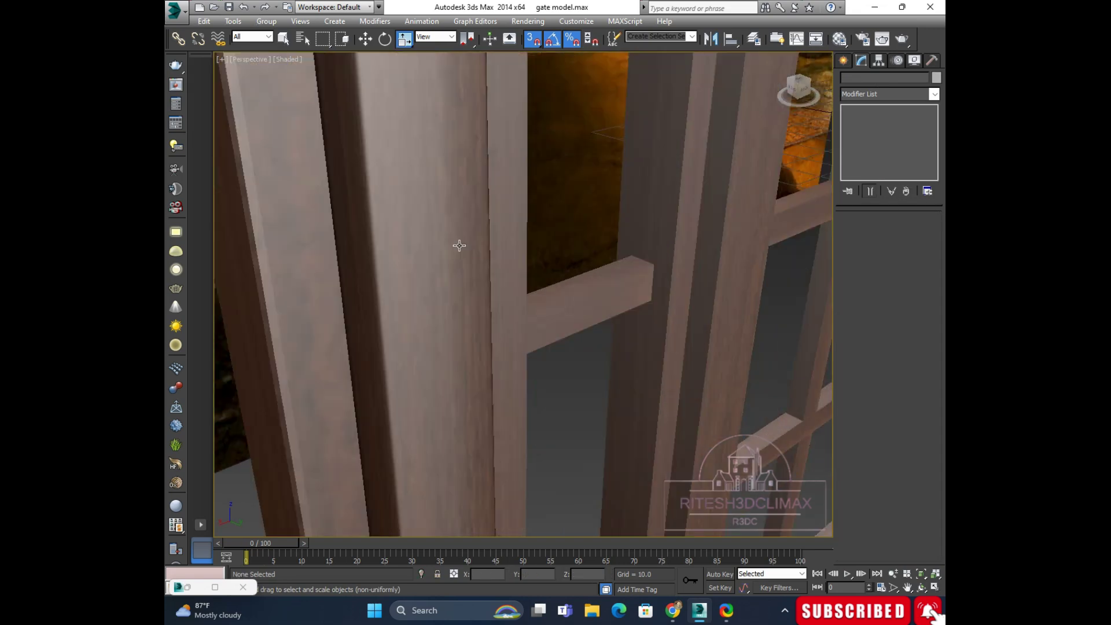
scroll(459, 246, "down", 3)
middle_click_drag(467, 285, 622, 276)
scroll(607, 249, "down", 2)
scroll(565, 243, "up", 2)
scroll(508, 172, "up", 2)
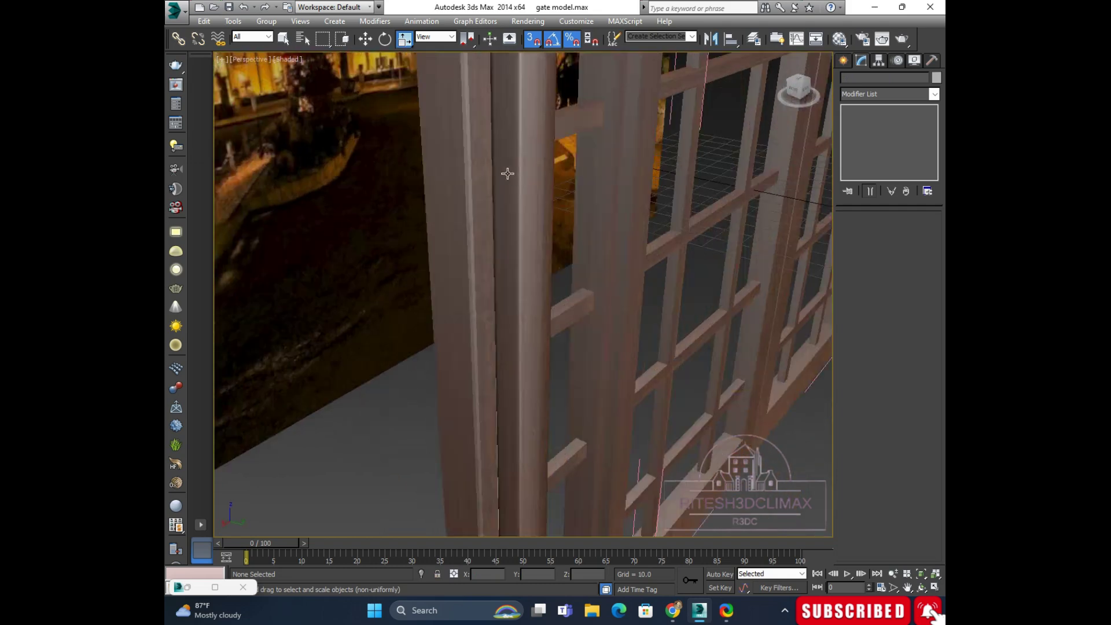
scroll(461, 195, "up", 3)
scroll(460, 195, "down", 2)
Step: Scale the Rectangle004 post's top UVW Map gizmo to 60% along X
left_click(442, 196)
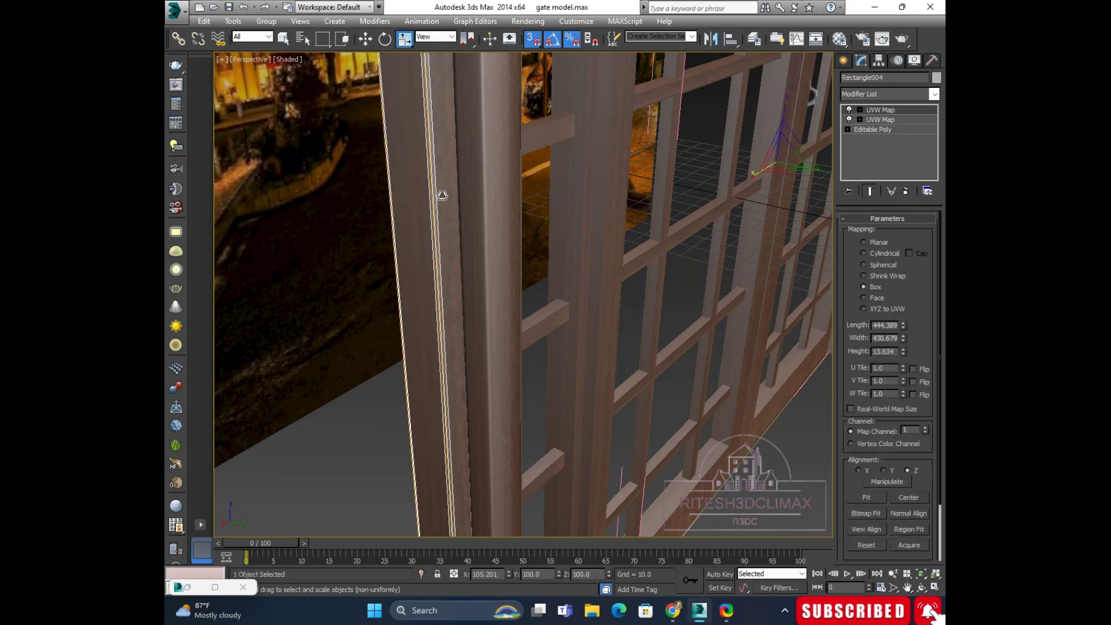
left_click(860, 109)
left_click(884, 119)
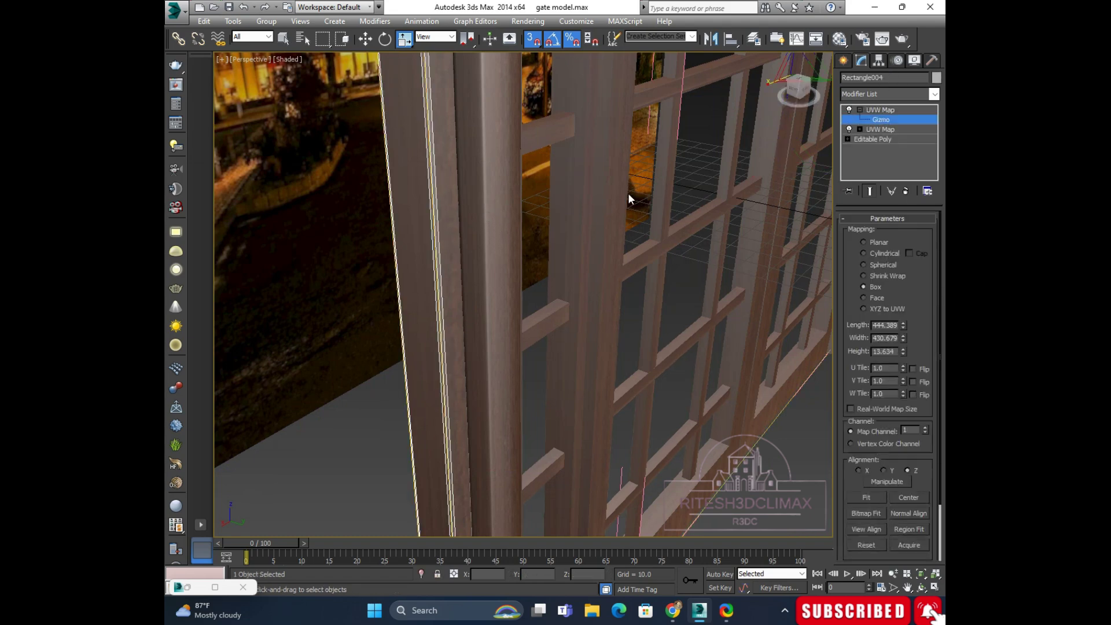
scroll(608, 185, "down", 5)
middle_click_drag(627, 203, 695, 179, "alt")
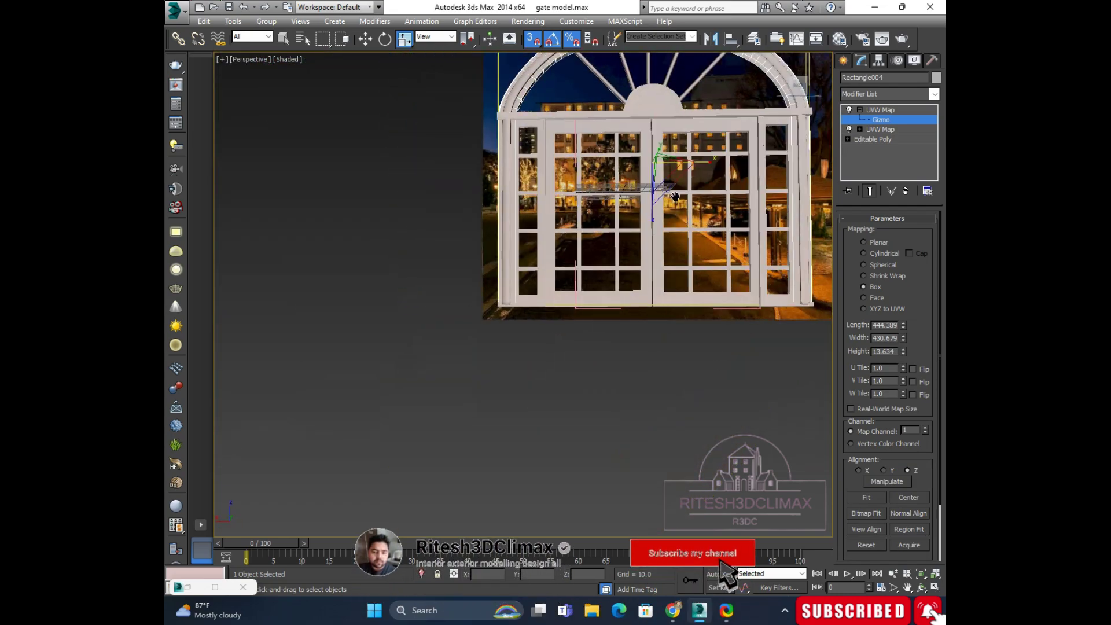
scroll(764, 161, "down", 1)
scroll(764, 161, "down", 2)
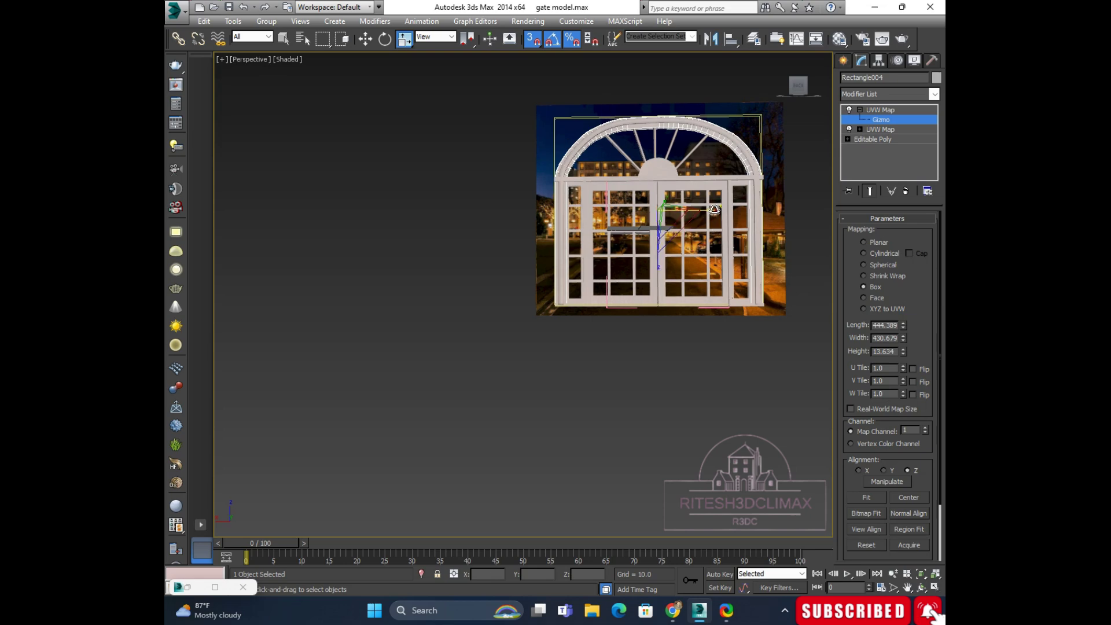
left_click_drag(716, 209, 666, 210)
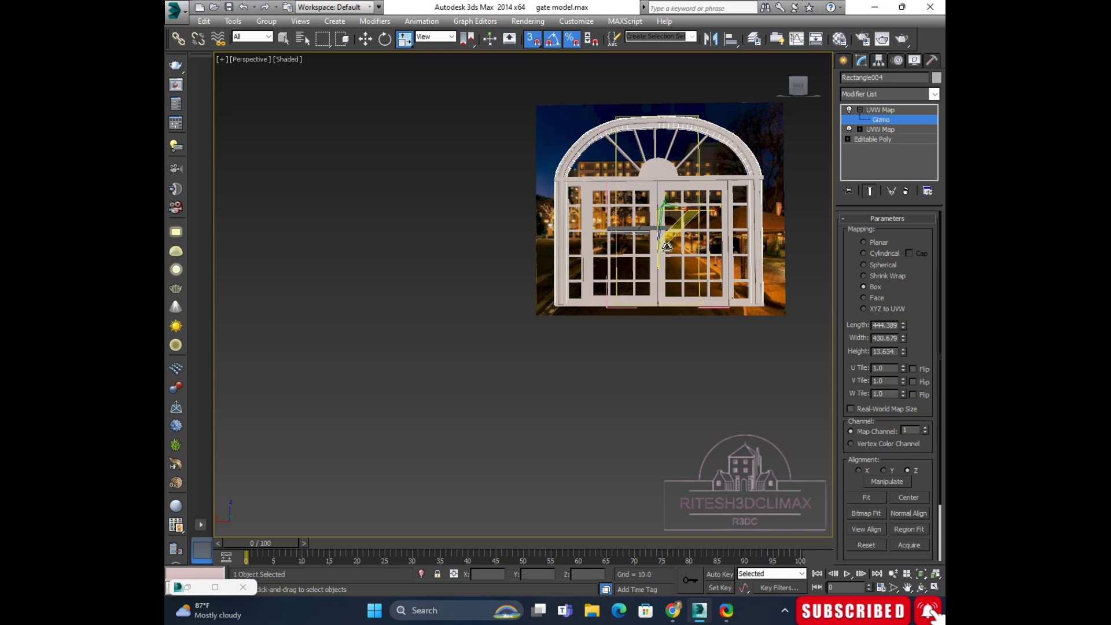
key("w")
Step: Orbit to an angled close view of the gate and clear the selection
middle_click_drag(667, 210, 705, 284, "alt")
scroll(705, 277, "up", 1)
scroll(669, 251, "up", 2)
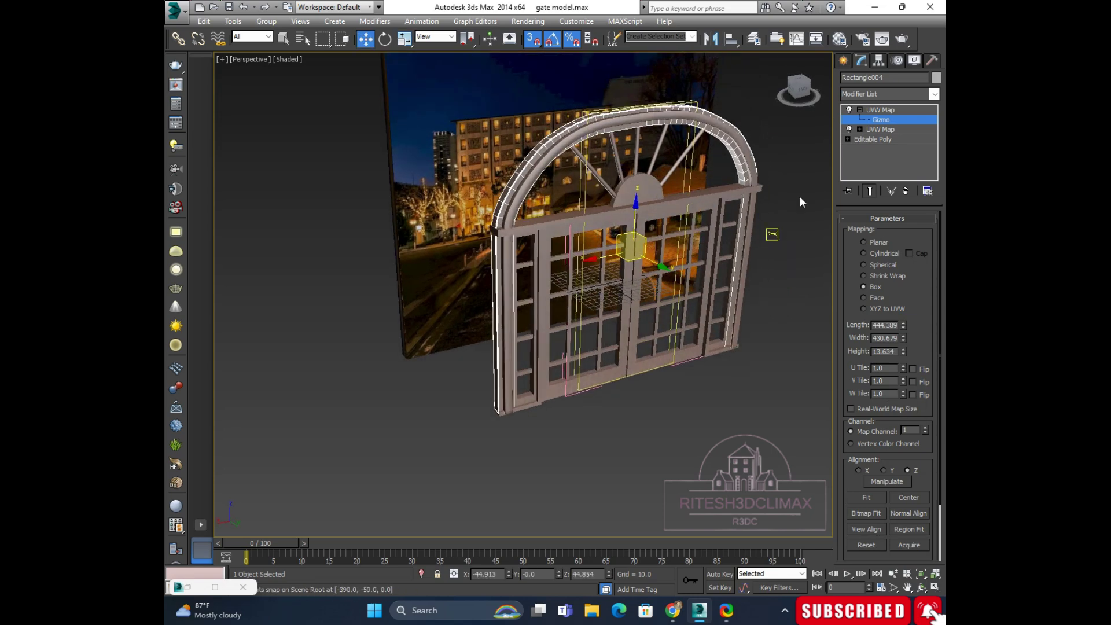
scroll(716, 215, "up", 1)
scroll(716, 214, "up", 1)
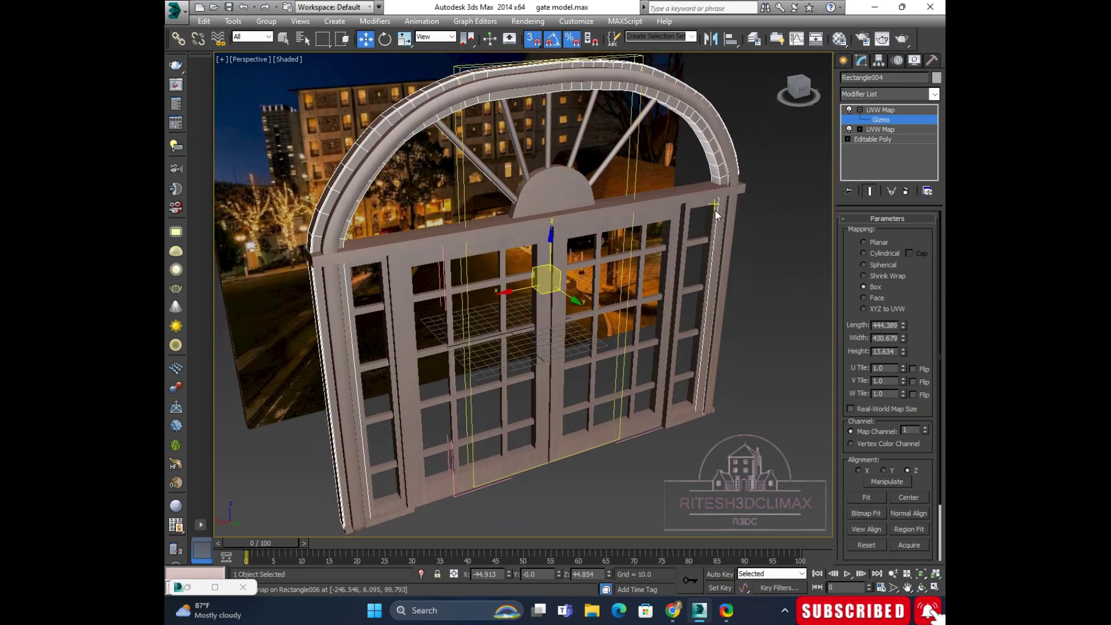
left_click(875, 109)
left_click(732, 267)
Step: Orbit, zoom and pan in close on the gate post to check its wood grain
mouse_move(732, 266)
middle_mouse_down("alt")
mouse_move(631, 288)
mouse_move(323, 297)
middle_mouse_up("alt")
scroll(322, 298, "up", 2)
scroll(322, 247, "up", 2)
scroll(323, 245, "up", 2)
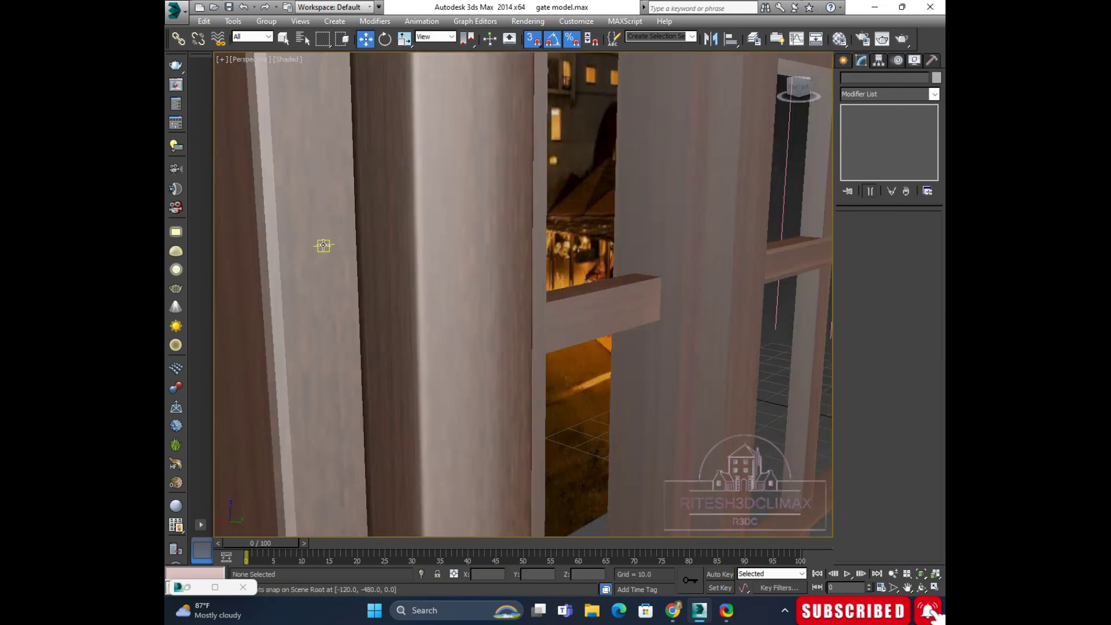
scroll(323, 246, "down", 2)
scroll(347, 244, "up", 2)
scroll(366, 238, "up", 2)
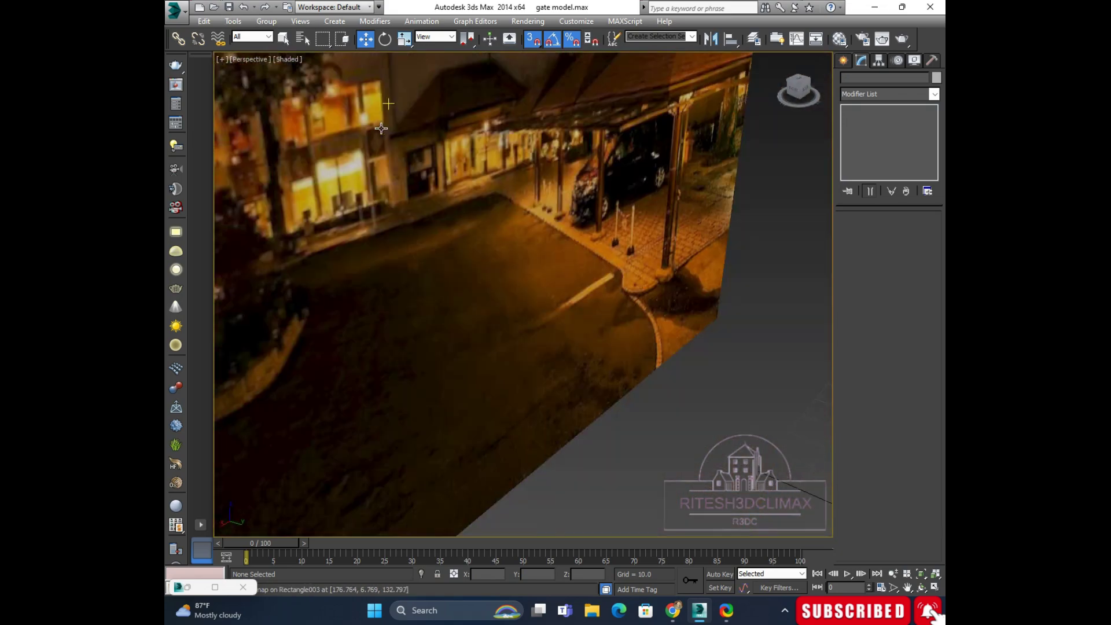
scroll(381, 129, "down", 3)
mouse_move(380, 123)
middle_mouse_down()
mouse_move(427, 193)
mouse_move(536, 195)
middle_mouse_up()
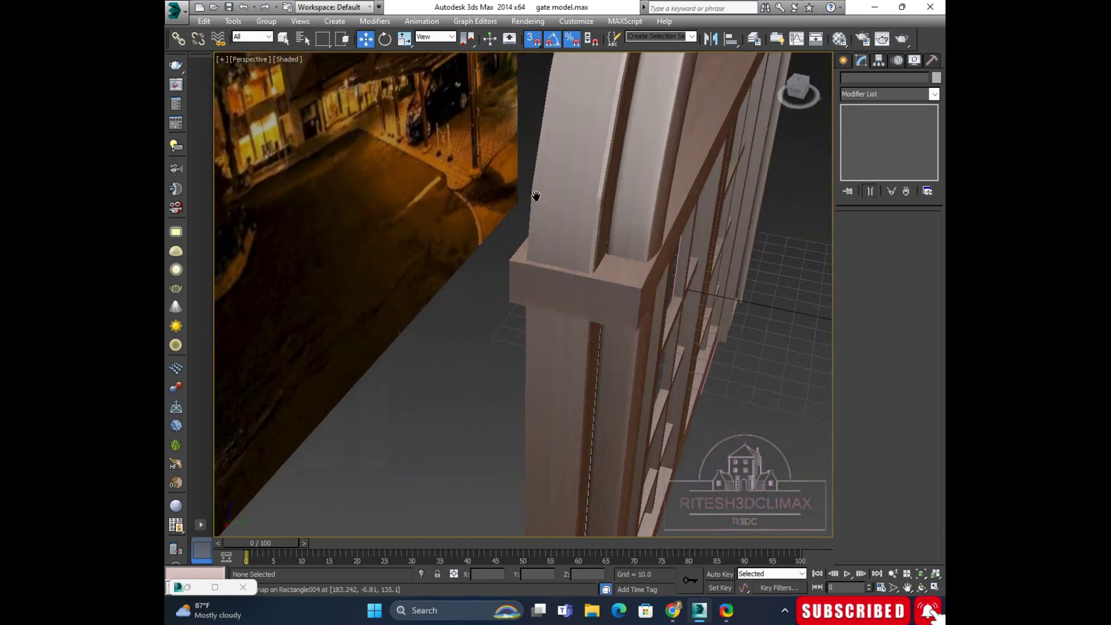
scroll(536, 196, "down", 2)
scroll(585, 253, "up", 2)
scroll(596, 273, "down", 2)
scroll(579, 272, "up", 3)
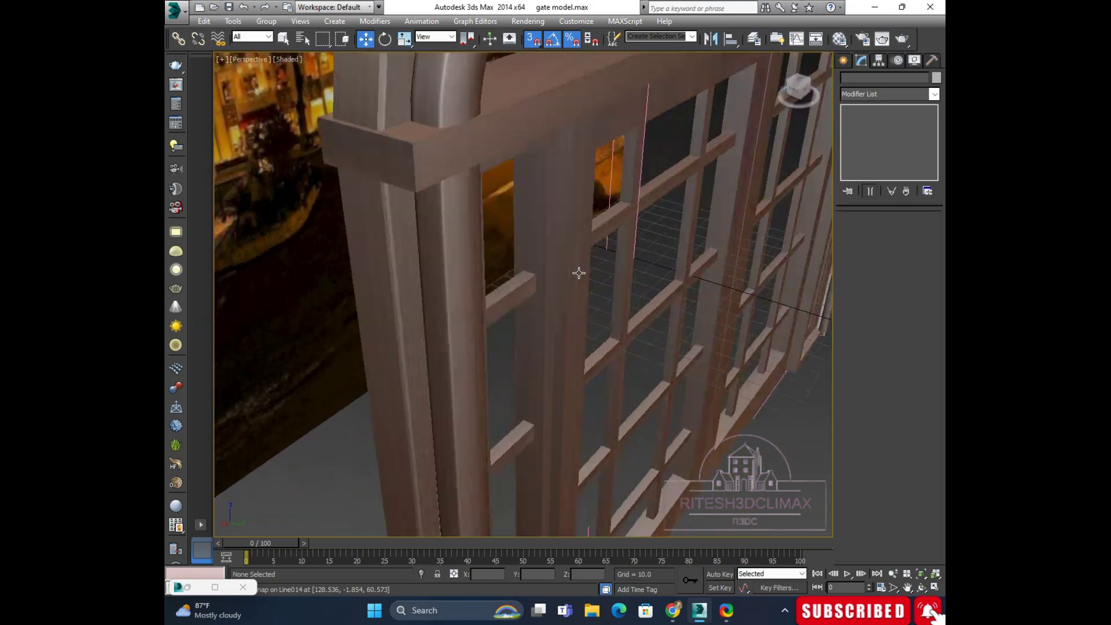
scroll(579, 272, "down", 3)
scroll(586, 293, "down", 3)
scroll(496, 199, "up", 1)
scroll(642, 236, "up", 2)
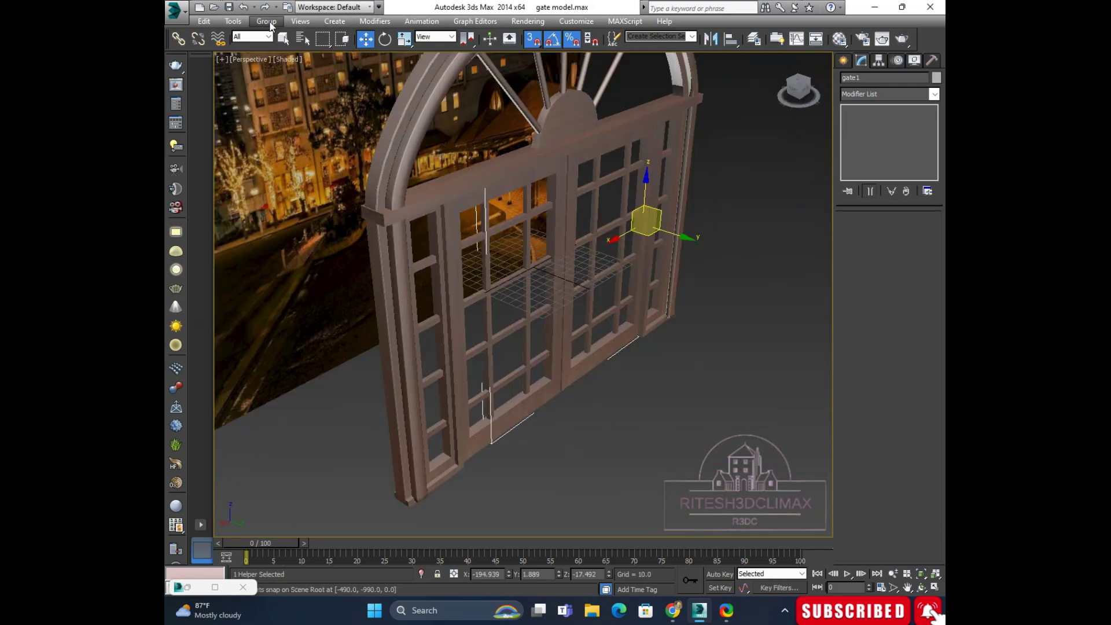
Step: Close the gate1 group and clear the selection
left_click(267, 21)
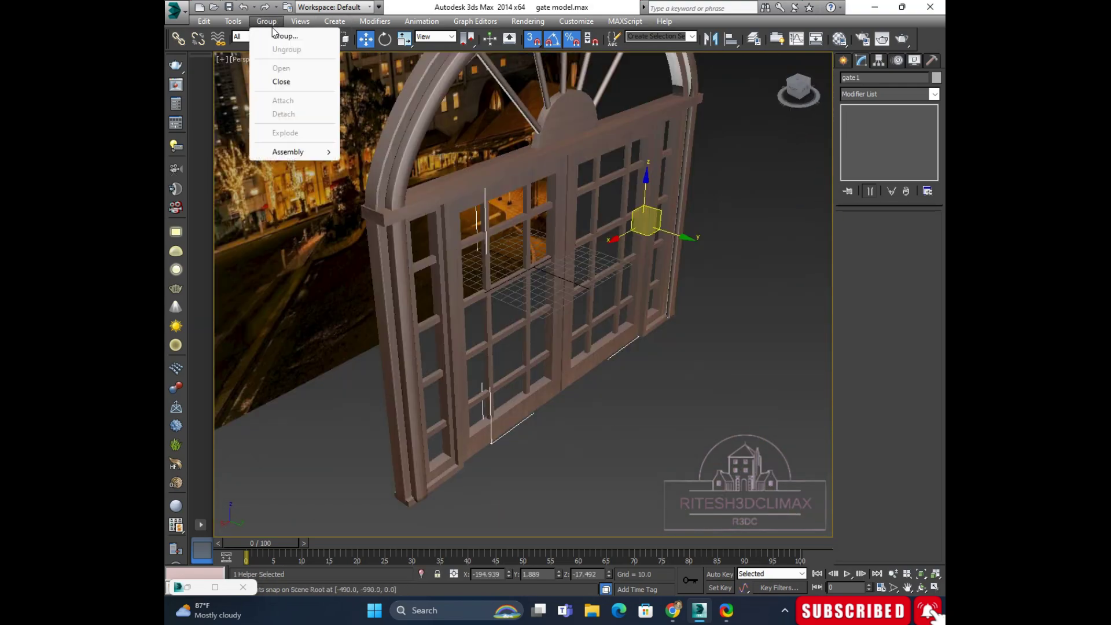
left_click(282, 82)
left_click(716, 201)
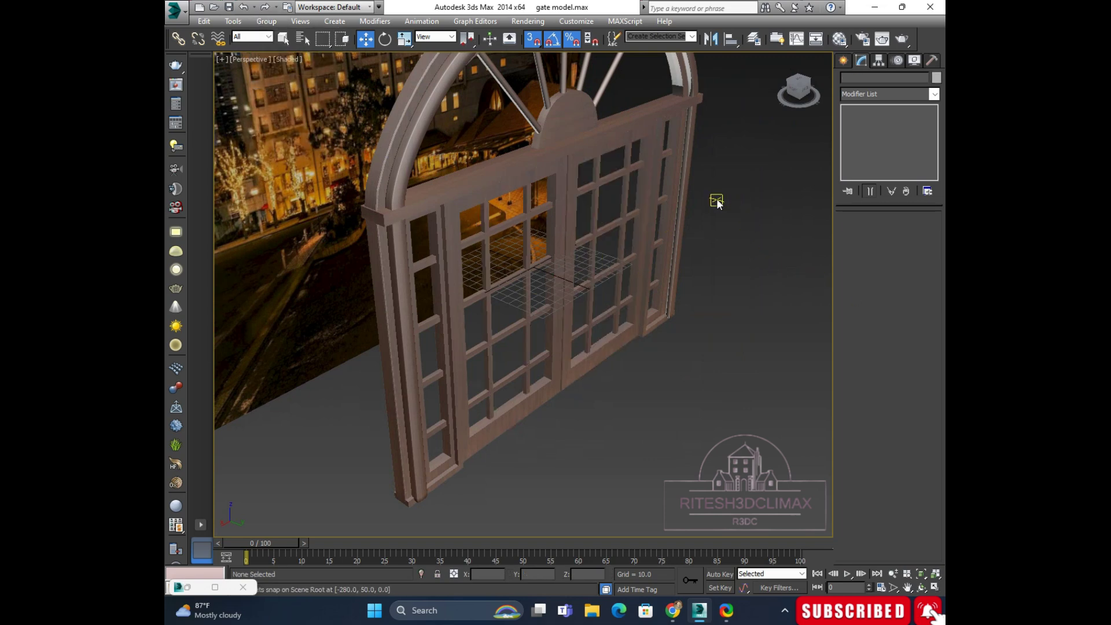
Step: Orbit, zoom and pan to view the whole textured gate from several angles
middle_click_drag(665, 381, 629, 313, "alt")
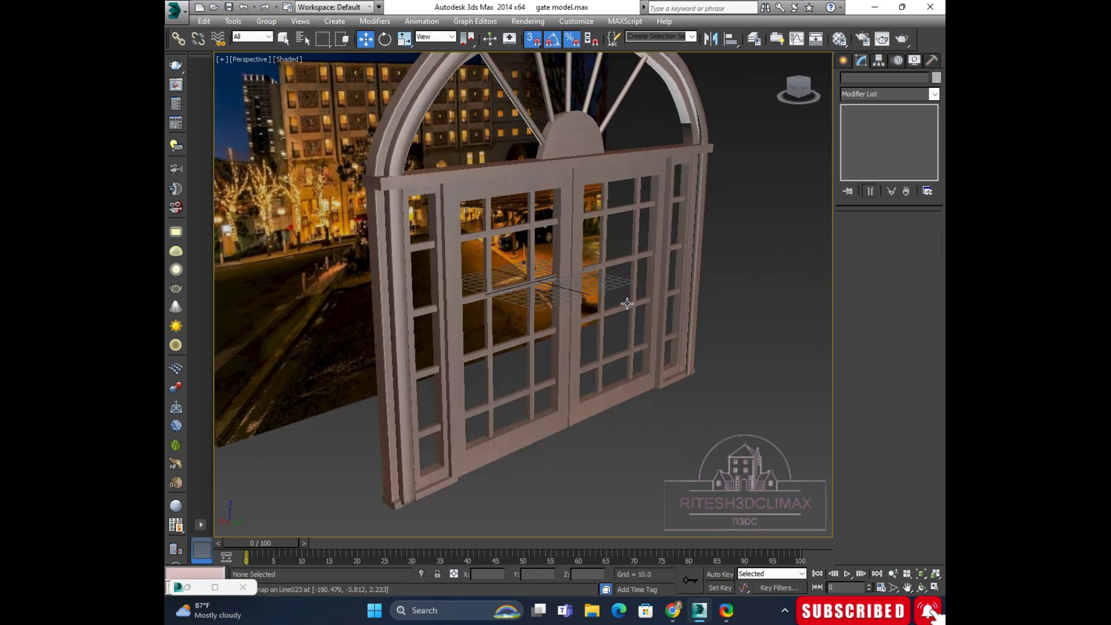
middle_click_drag(713, 313, 738, 250, "alt")
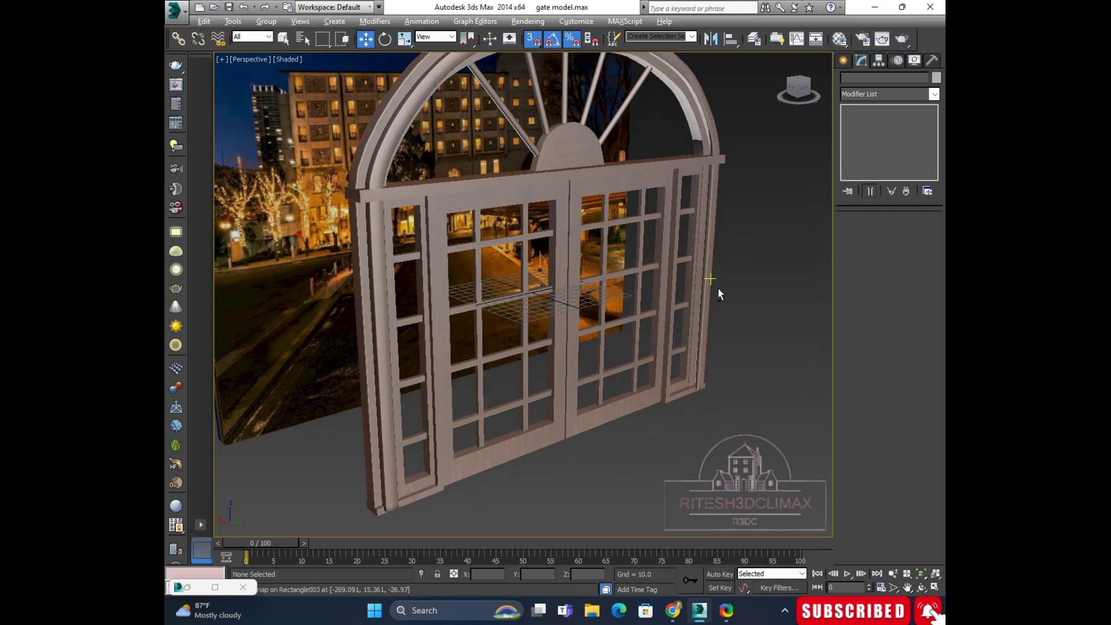
middle_click_drag(720, 306, 745, 359, "alt")
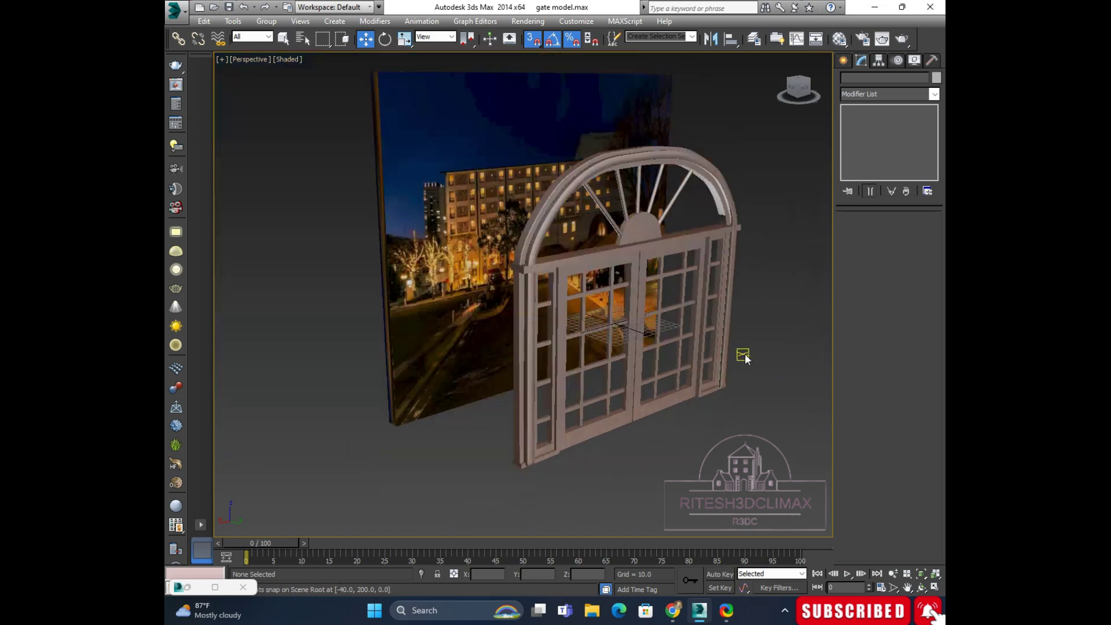
scroll(745, 353, "up", 3)
scroll(745, 350, "up", 2)
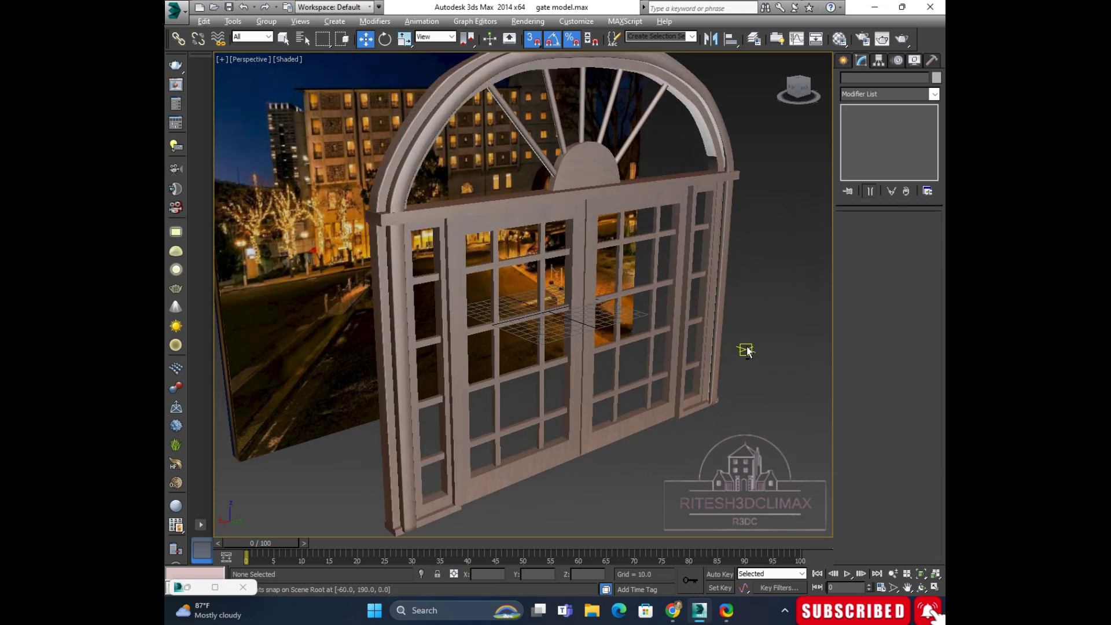
middle_click_drag(521, 357, 508, 317, "alt")
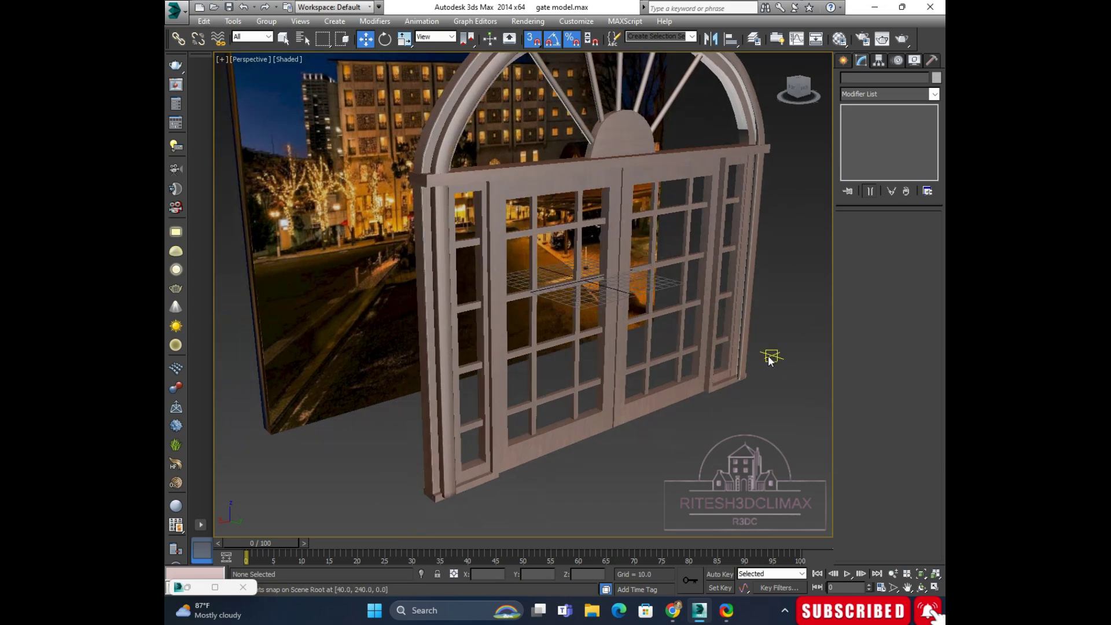
mouse_move(768, 355)
middle_mouse_down("alt")
mouse_move(746, 325)
mouse_move(585, 202)
mouse_move(623, 305)
mouse_move(610, 288)
middle_mouse_up("alt")
scroll(585, 201, "up", 6)
scroll(585, 201, "down", 3)
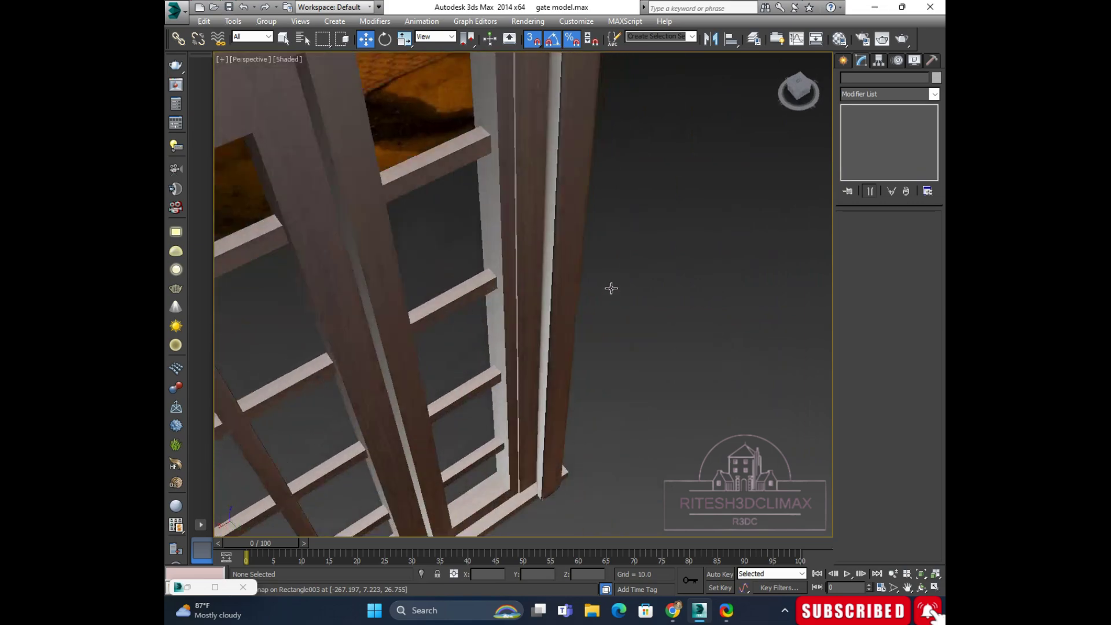
scroll(569, 281, "up", 3)
scroll(569, 282, "down", 2)
scroll(536, 320, "down", 5)
mouse_move(588, 231)
middle_mouse_down("alt")
mouse_move(603, 231)
mouse_move(511, 246)
mouse_move(633, 293)
middle_mouse_up("alt")
scroll(511, 246, "down", 3)
scroll(550, 255, "down", 2)
scroll(596, 272, "up", 3)
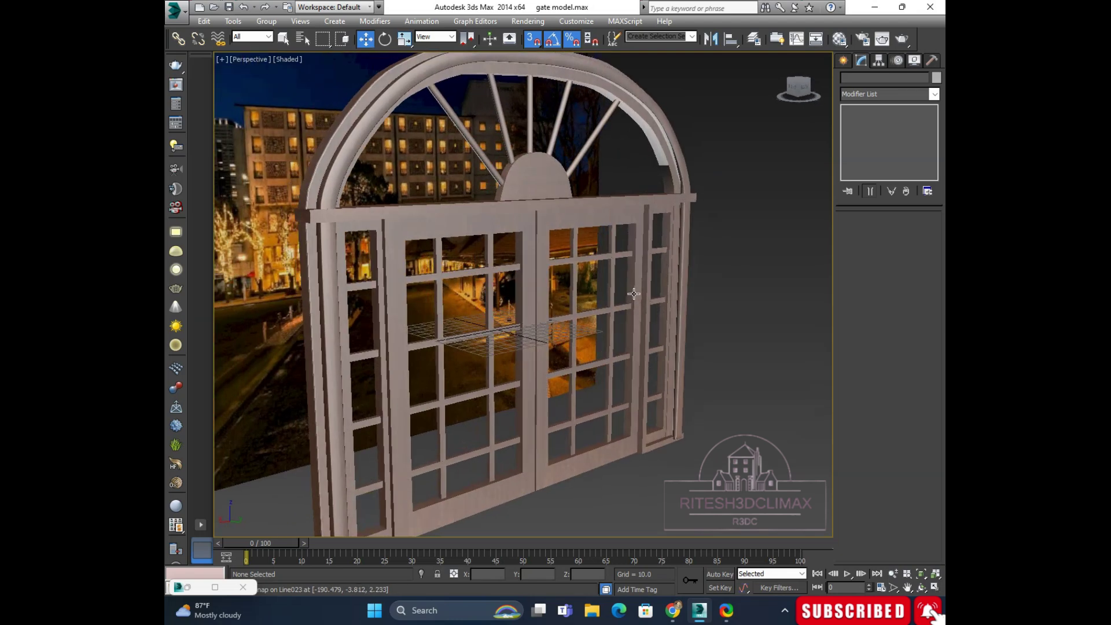
Step: Run a 640×480 production test render of the gate scene
left_click(904, 39)
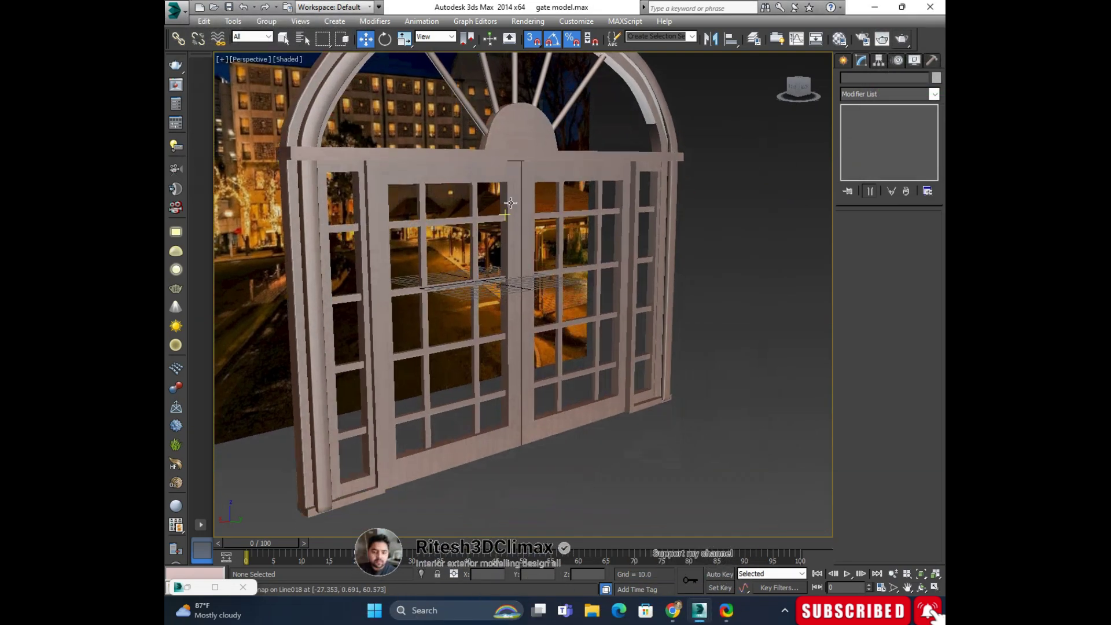
scroll(511, 203, "down", 5)
left_click(843, 61)
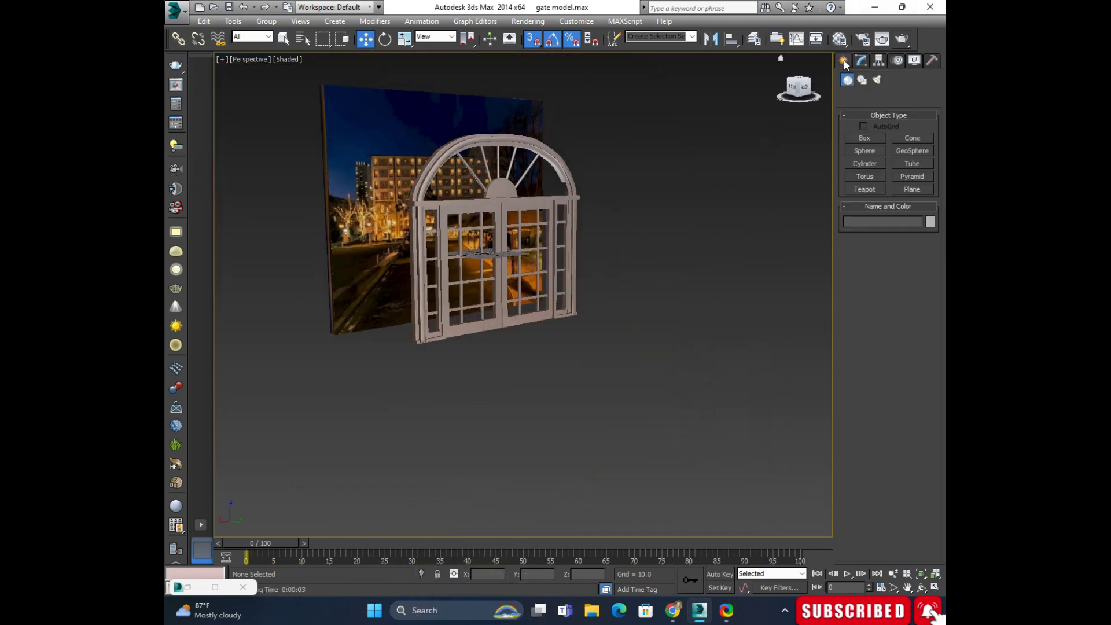